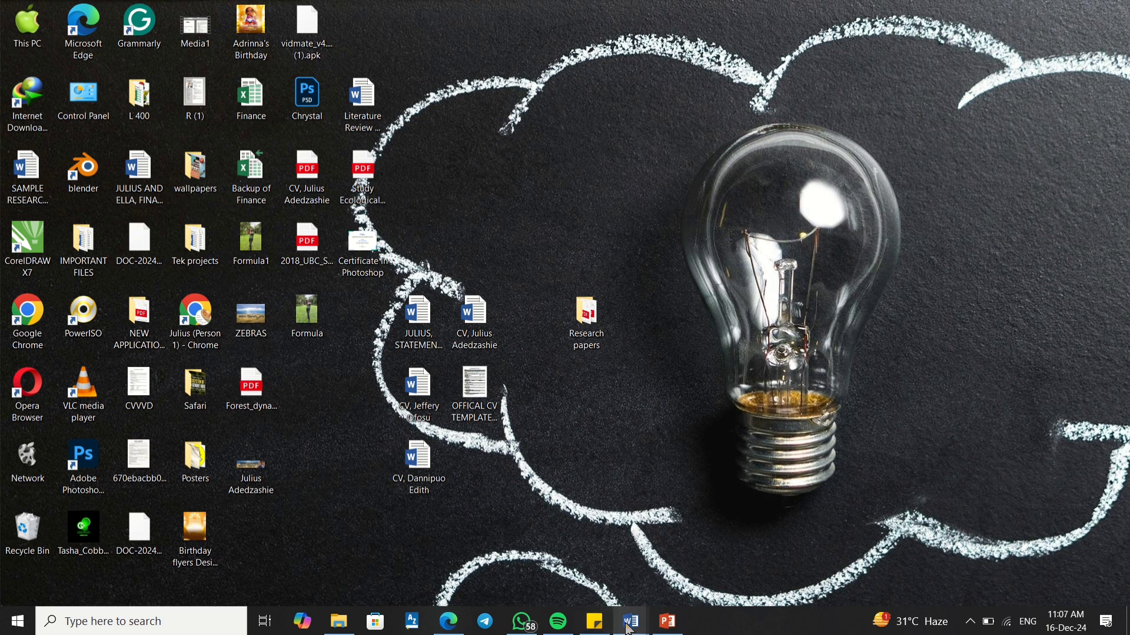
# Step: Bring the OFFICAL CV TEMPLATE - KCSC document window to the front in Word
pyautogui.moveTo(629, 628)
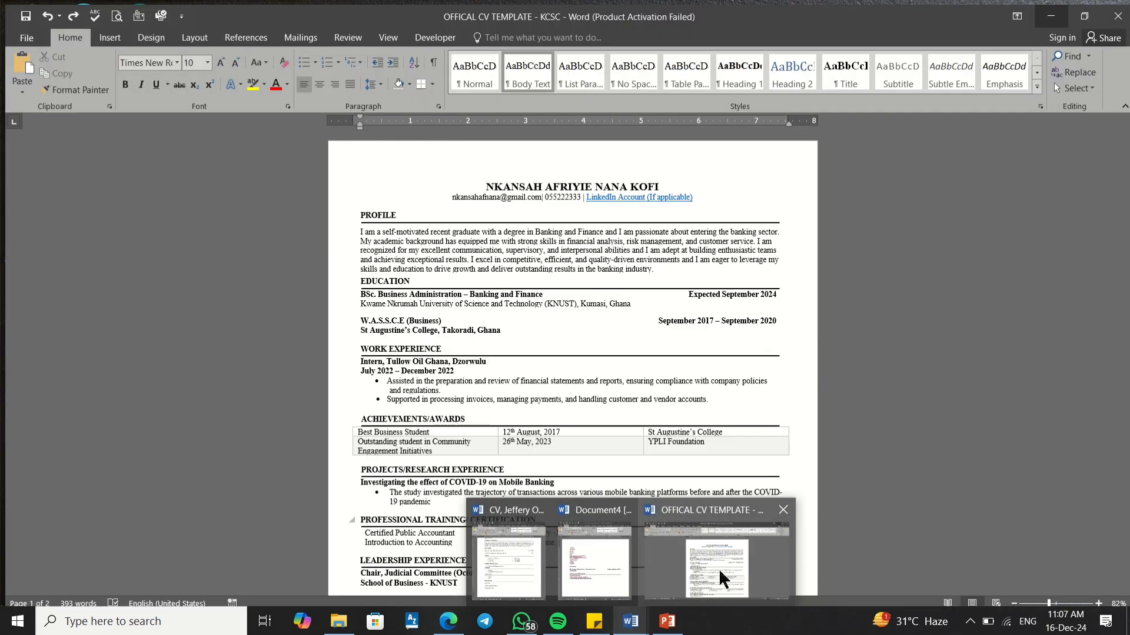
pyautogui.click(719, 569)
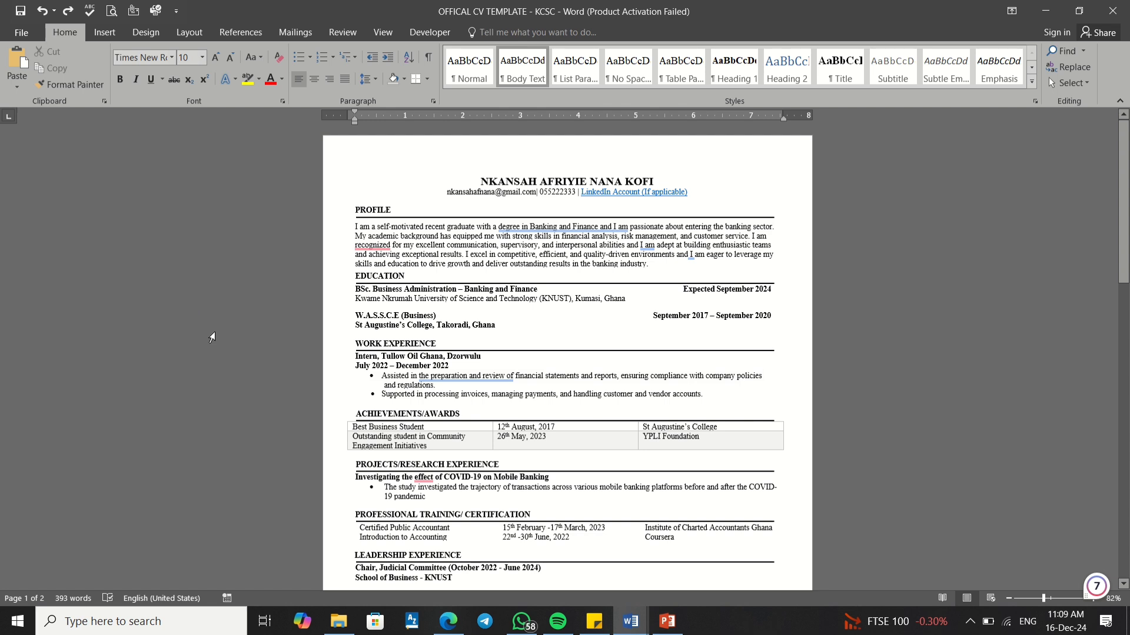
# Step: Create a new blank document, snapped left, with the CV template filling the right half
pyautogui.click(21, 37)
pyautogui.click(27, 94)
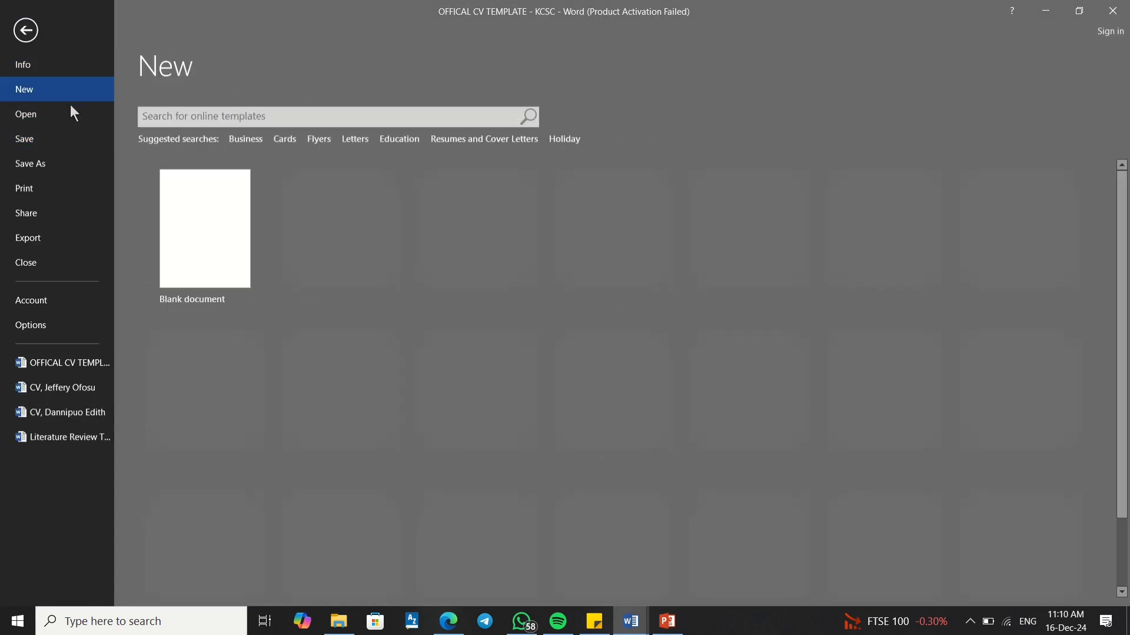
pyautogui.click(175, 194)
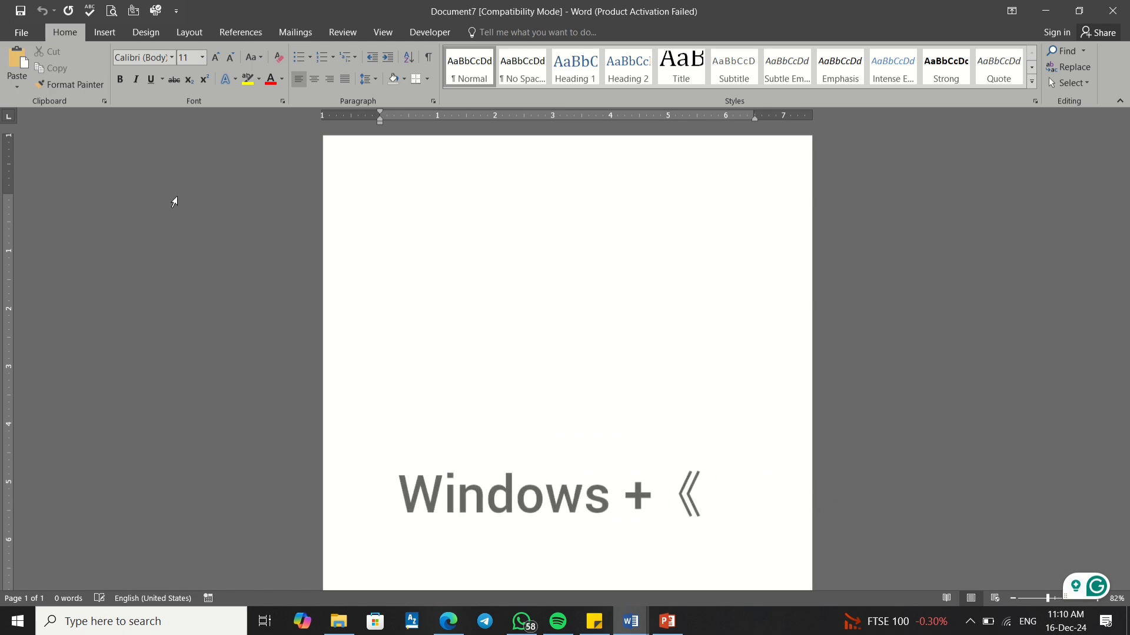
pyautogui.press('super+Left')
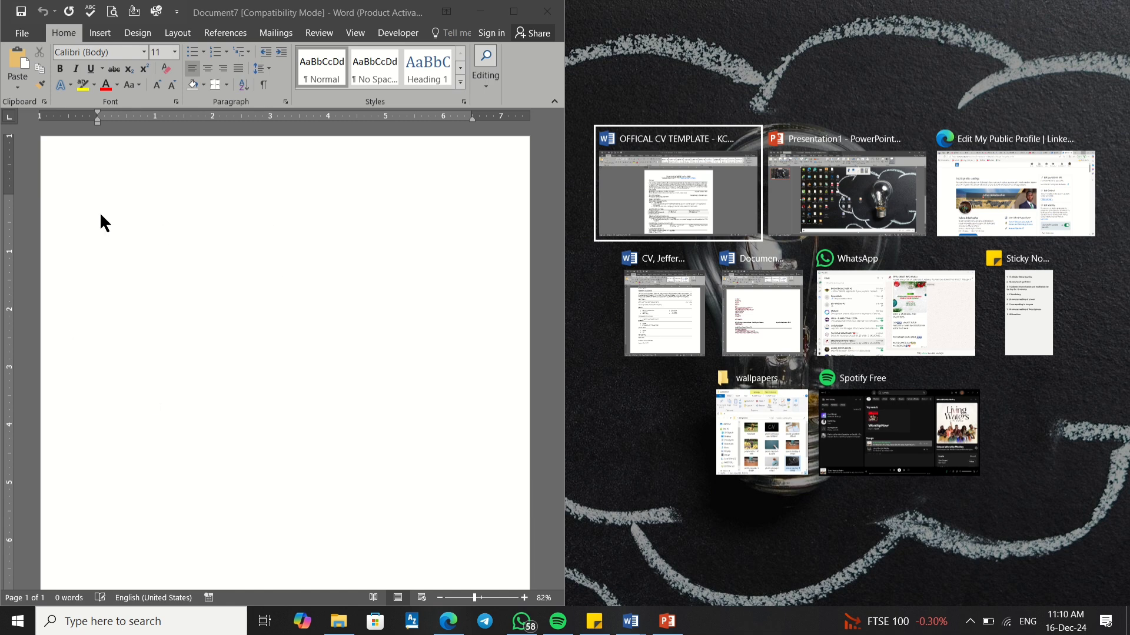
pyautogui.click(658, 189)
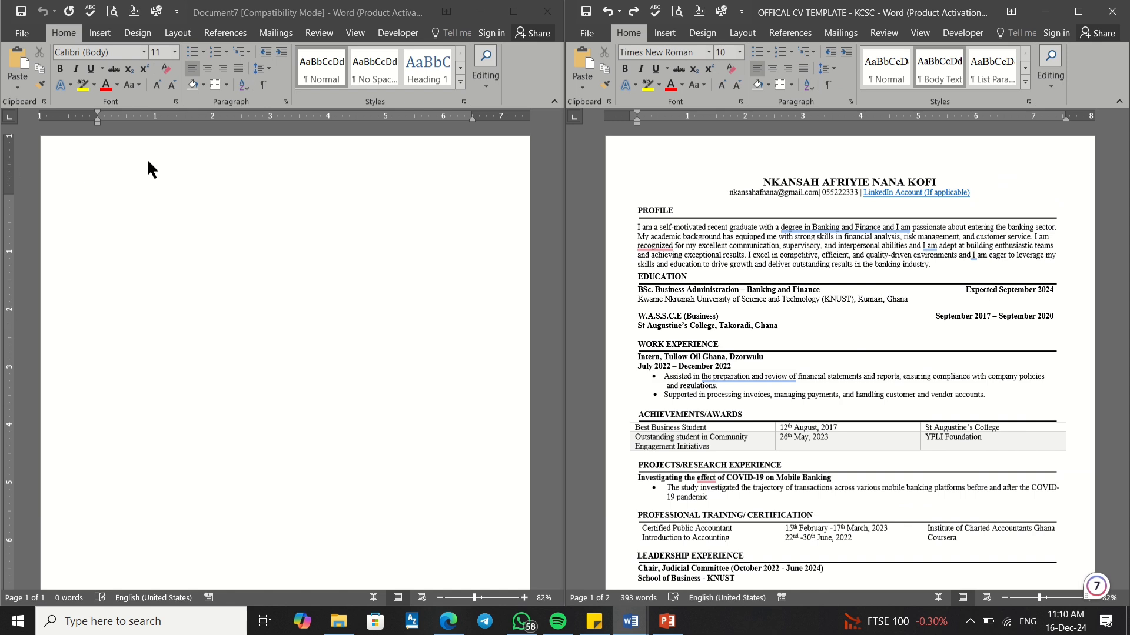
# Step: Set the blank document's font to Times New Roman at size 10
pyautogui.click(146, 59)
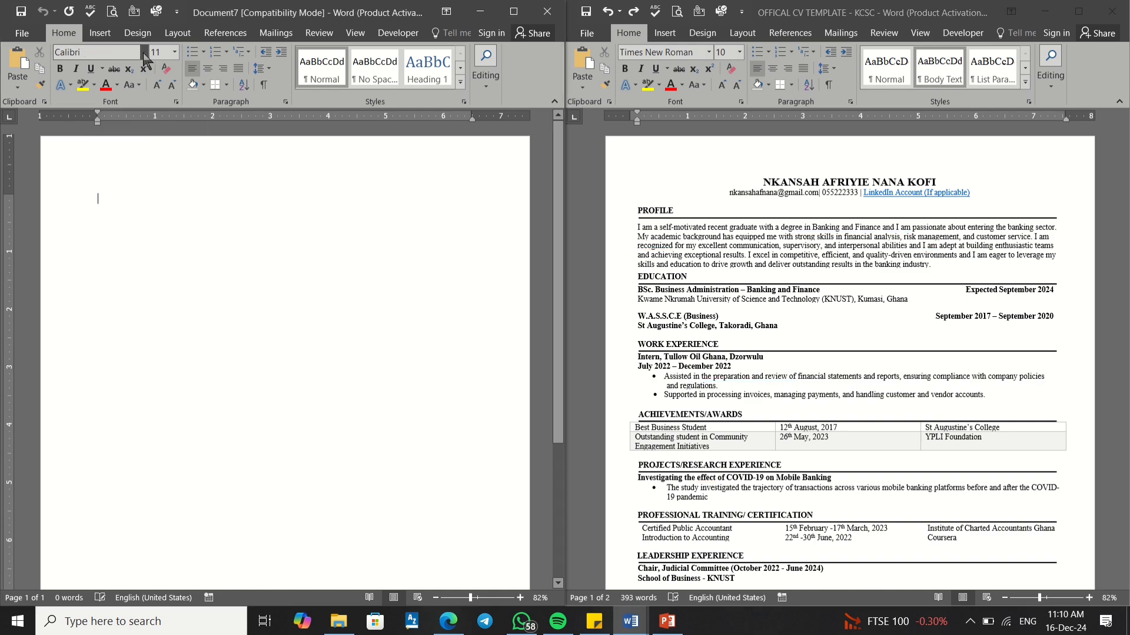
pyautogui.click(145, 53)
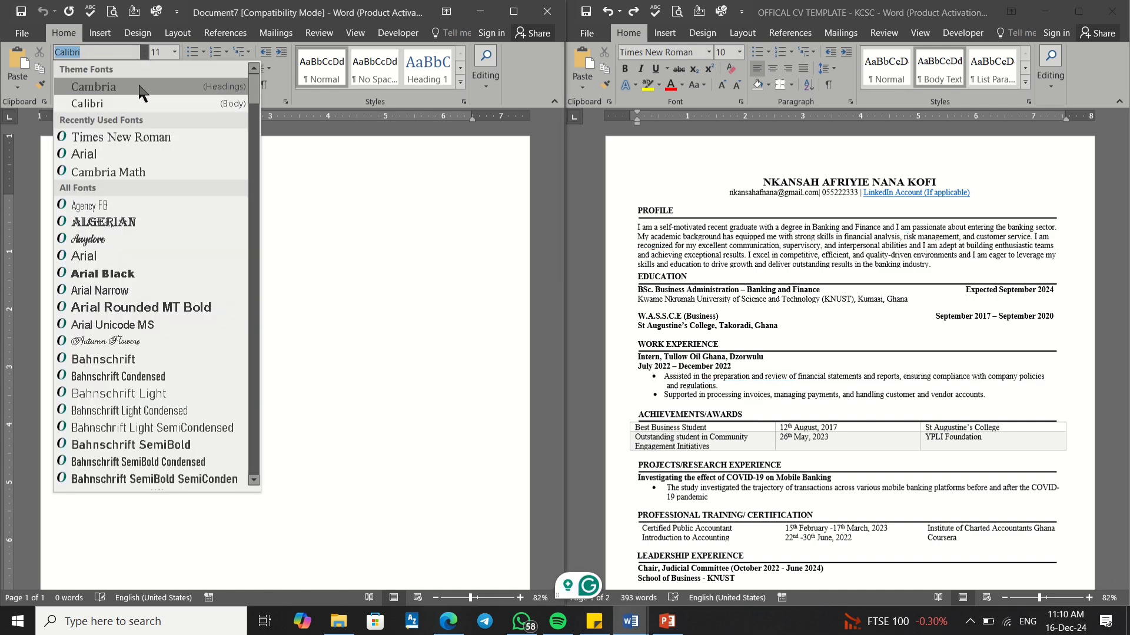
pyautogui.click(143, 137)
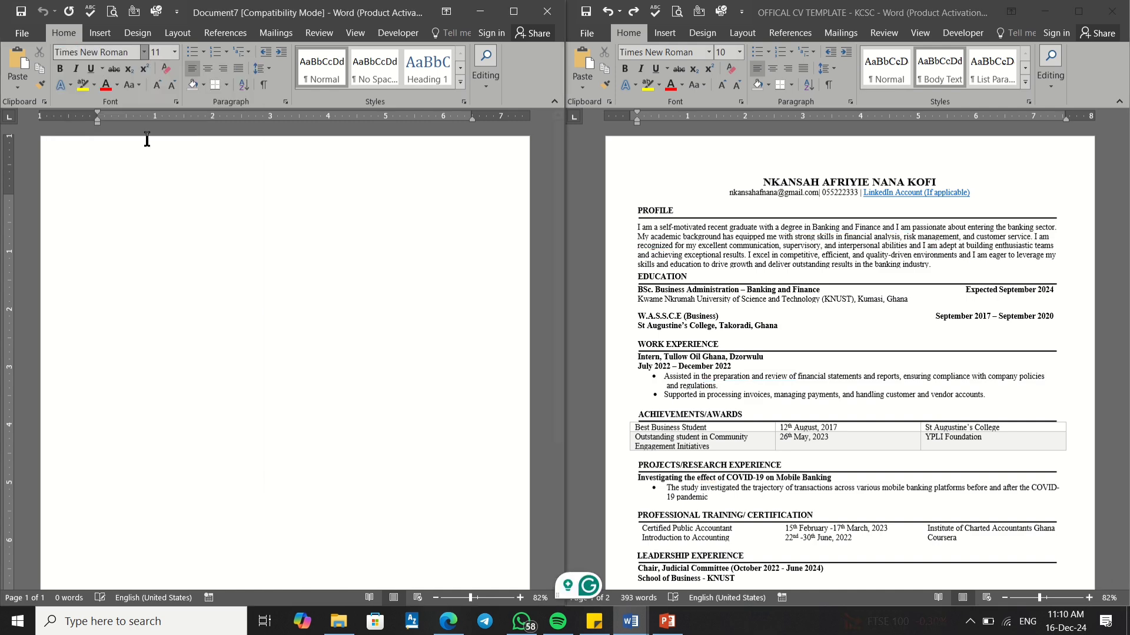
pyautogui.click(176, 51)
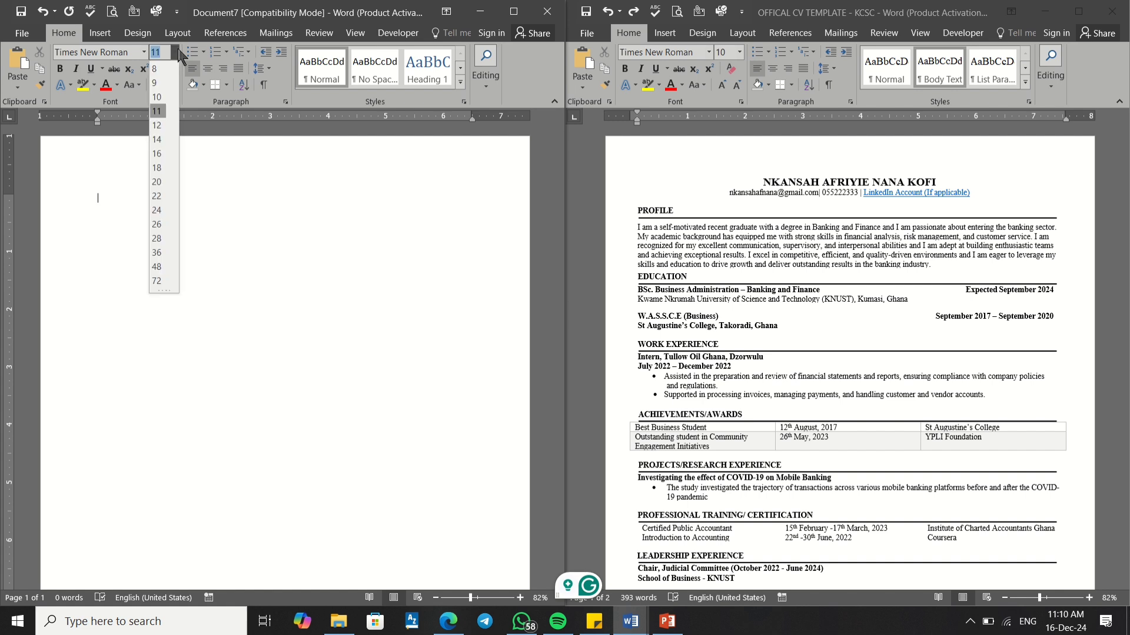
pyautogui.click(163, 95)
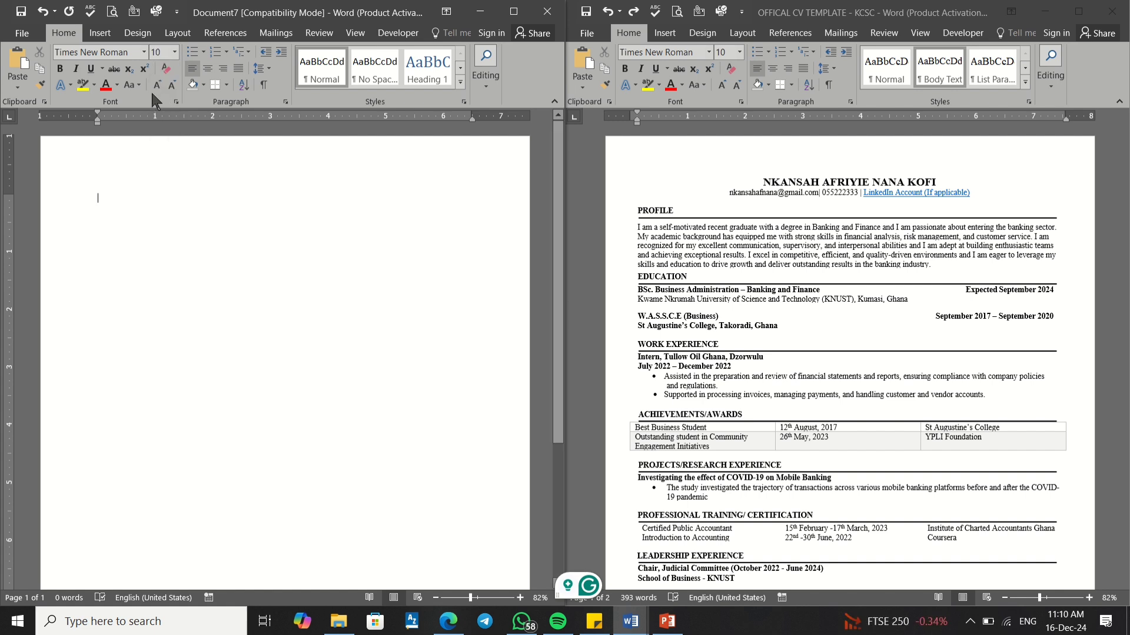
pyautogui.click(271, 68)
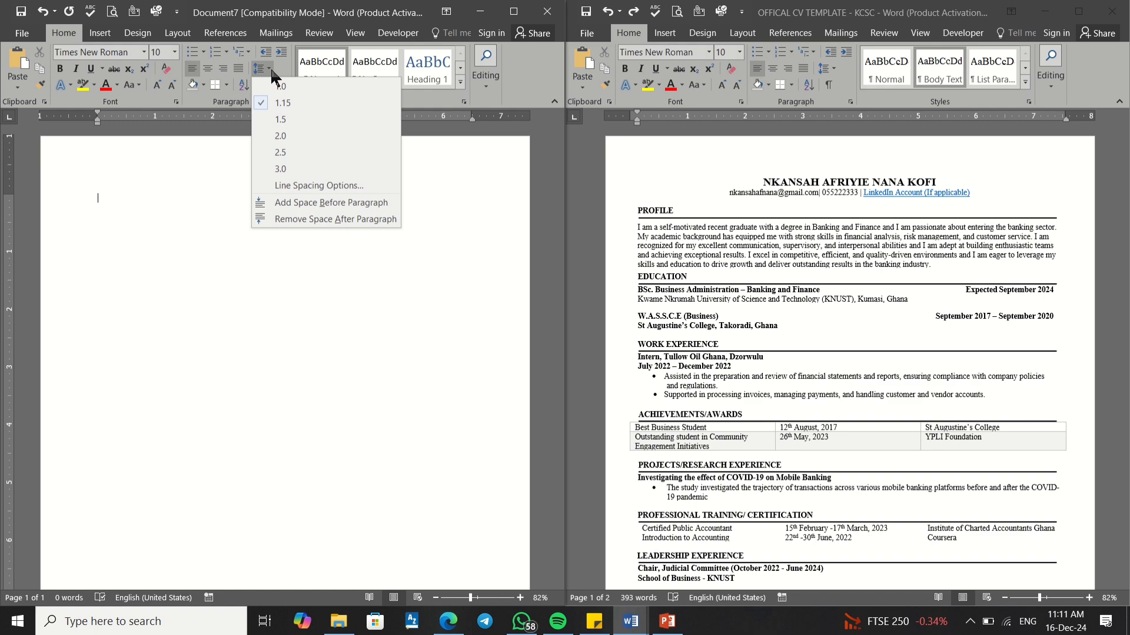
# Step: Set spacing After to 0 and line spacing to 1 as the default for this document only
pyautogui.click(294, 189)
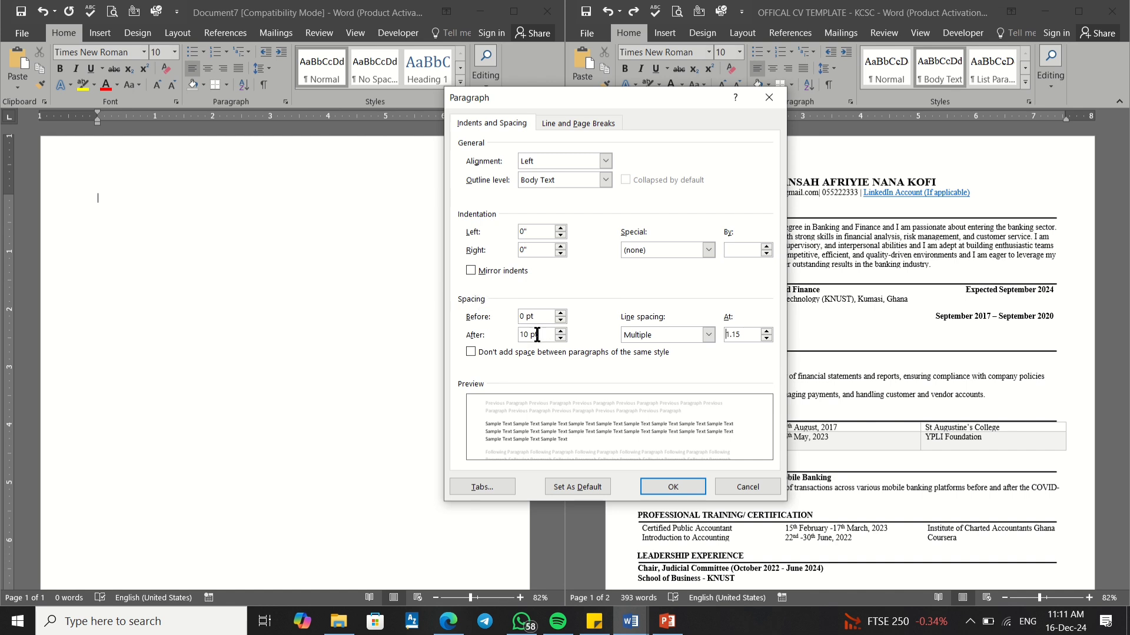
pyautogui.moveTo(536, 334); pyautogui.dragTo(517, 334)
pyautogui.write('0')
pyautogui.click(766, 332)
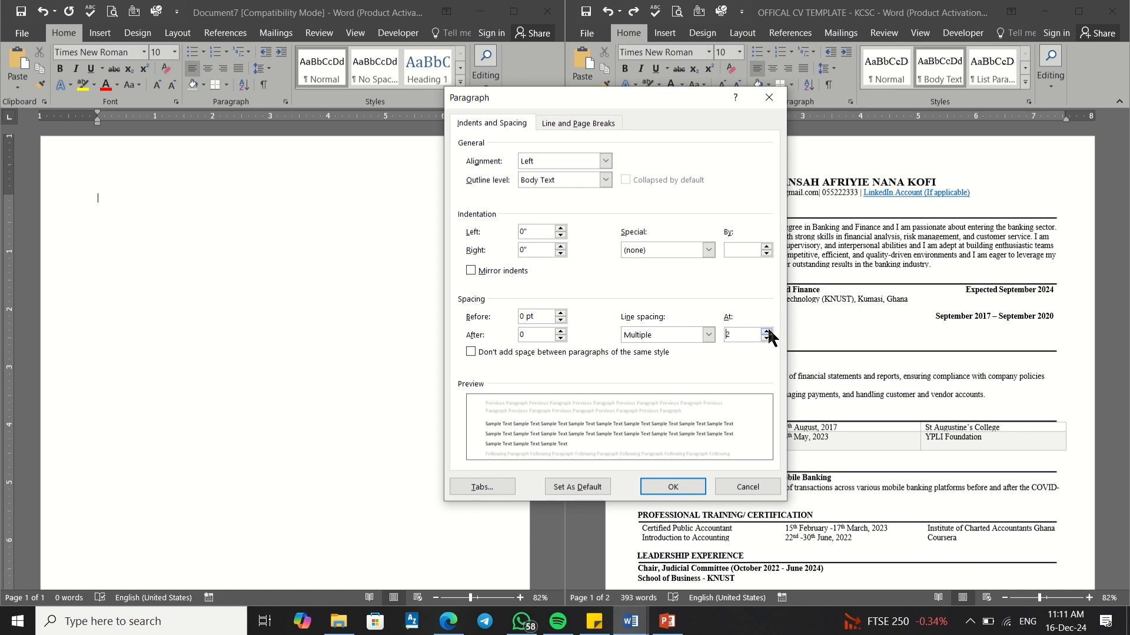
pyautogui.click(767, 337)
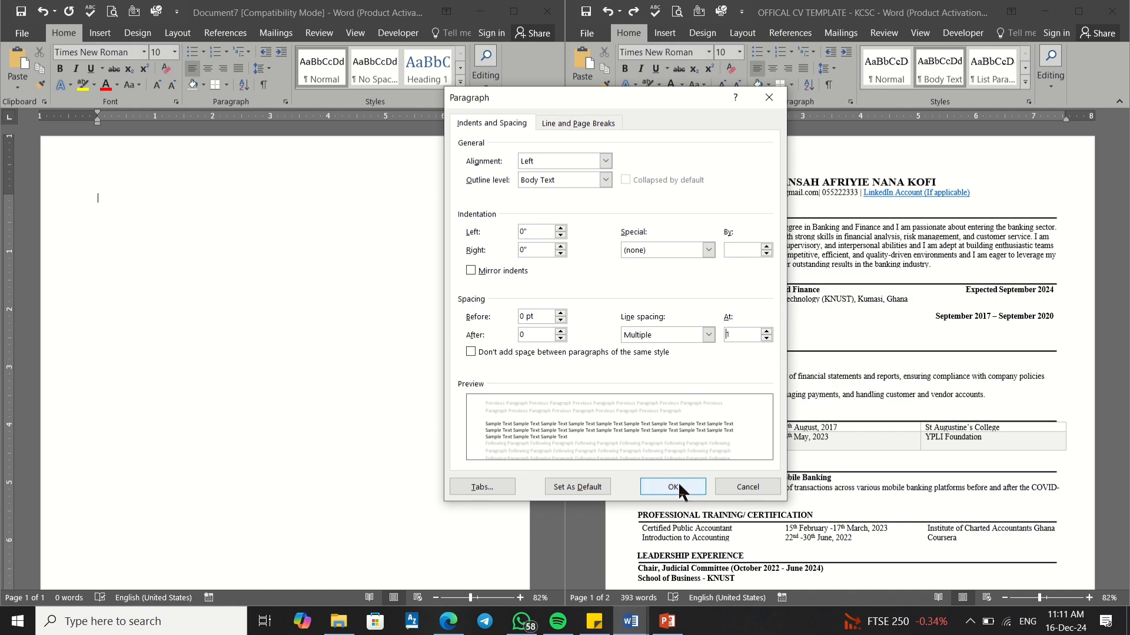
pyautogui.click(583, 488)
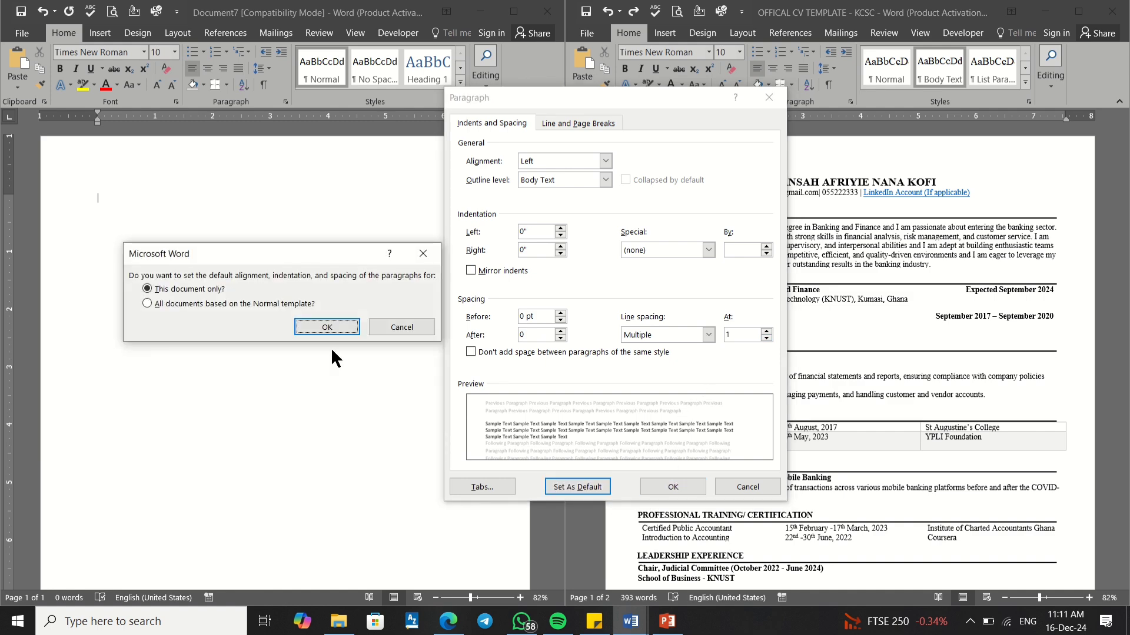
pyautogui.click(310, 325)
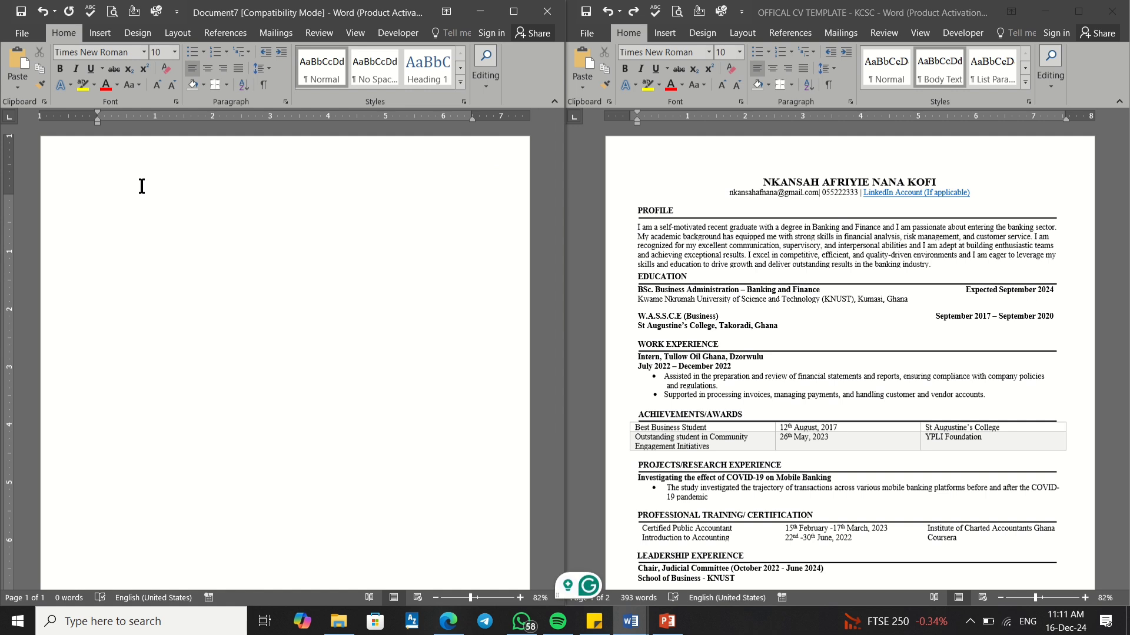
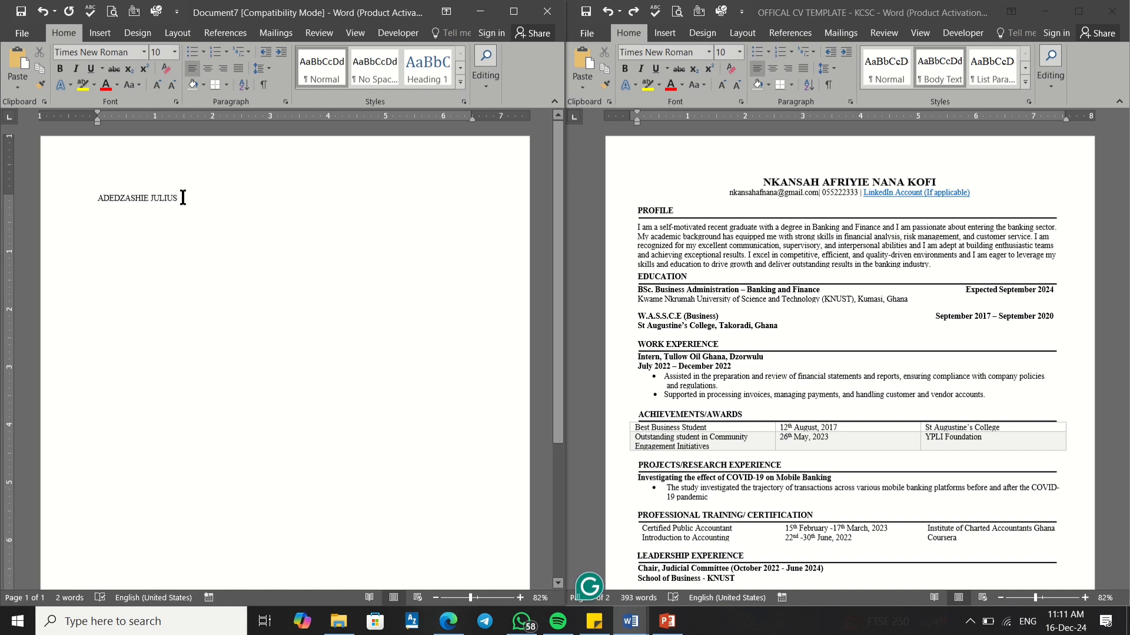
# Step: Type the applicant's full name as a bold, centred 14 pt heading, then start a new line
pyautogui.moveTo(182, 198); pyautogui.dragTo(94, 198)
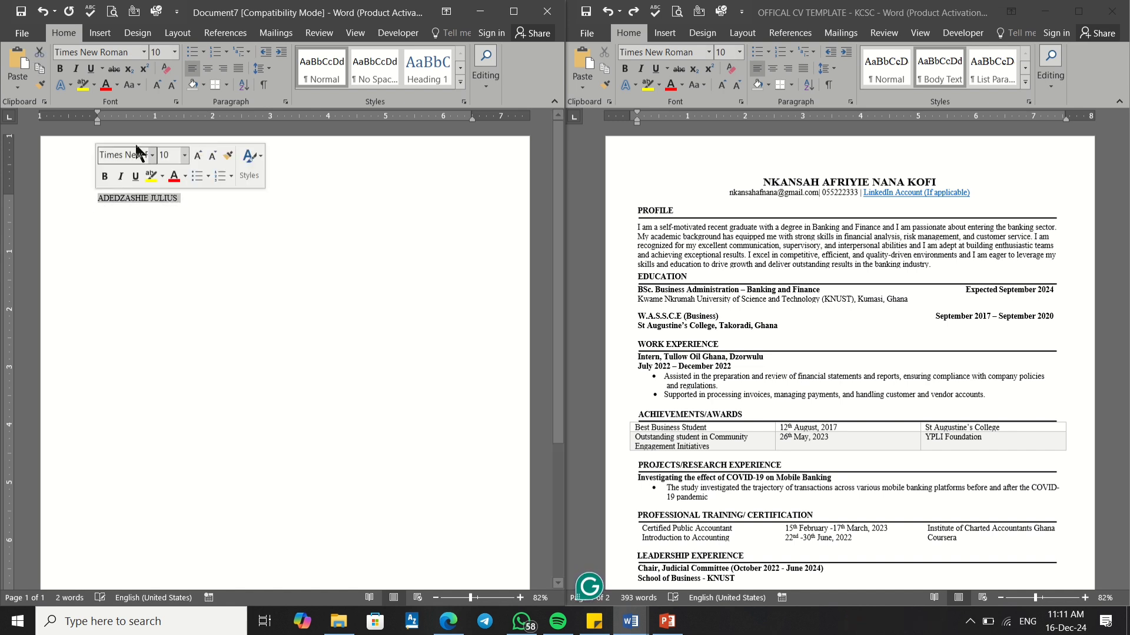
pyautogui.click(174, 52)
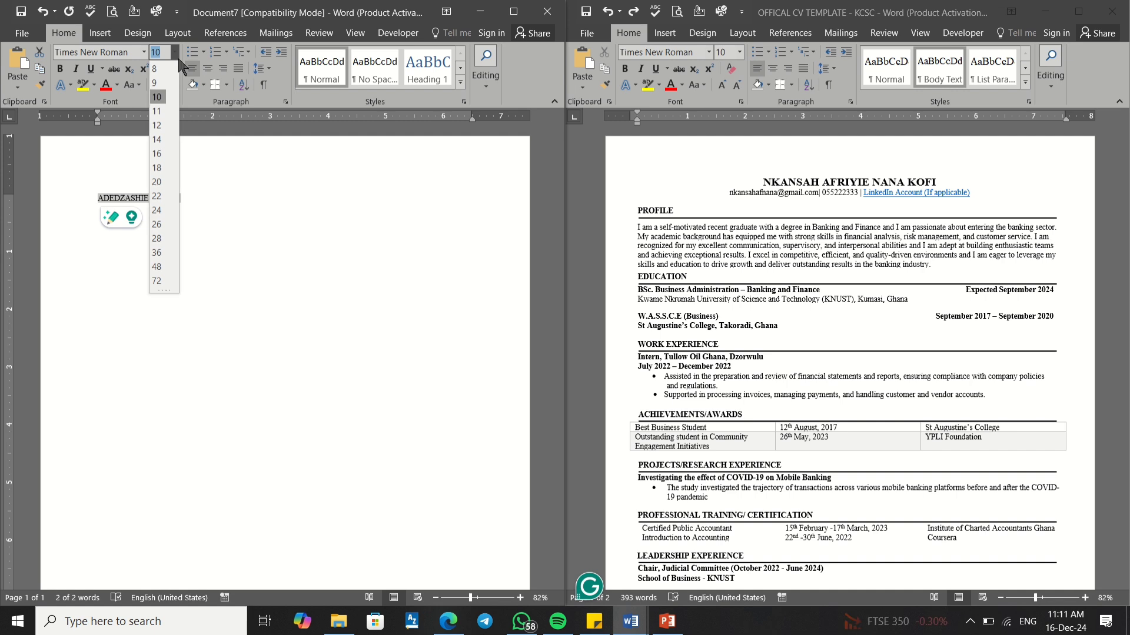
pyautogui.click(155, 139)
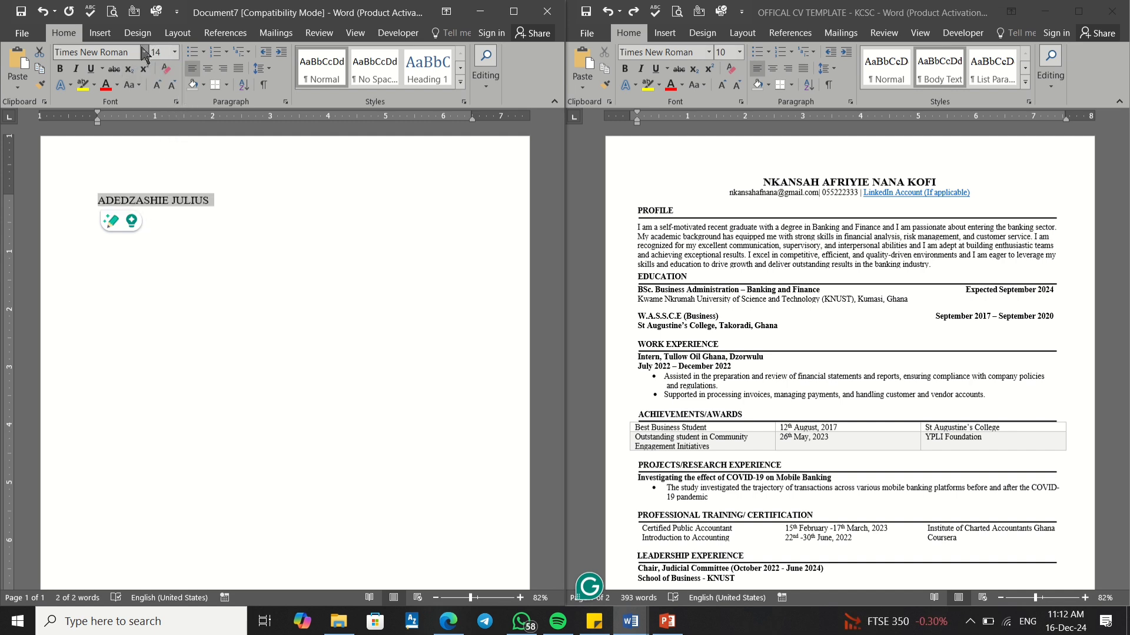
pyautogui.click(207, 68)
pyautogui.click(366, 197)
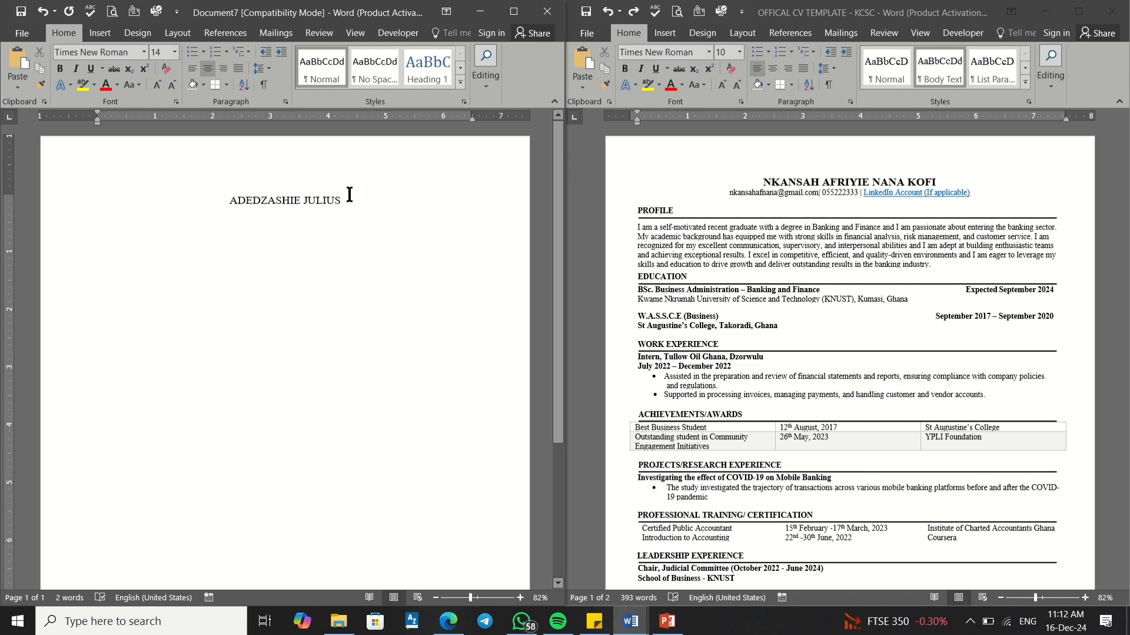
pyautogui.moveTo(344, 201); pyautogui.dragTo(231, 206)
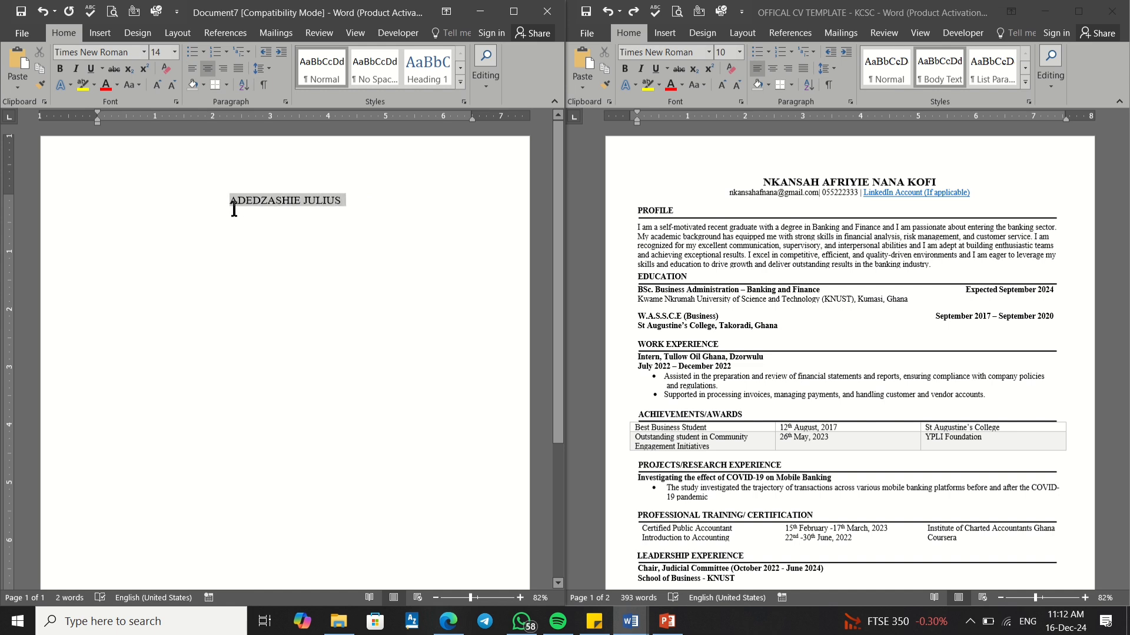
pyautogui.click(59, 69)
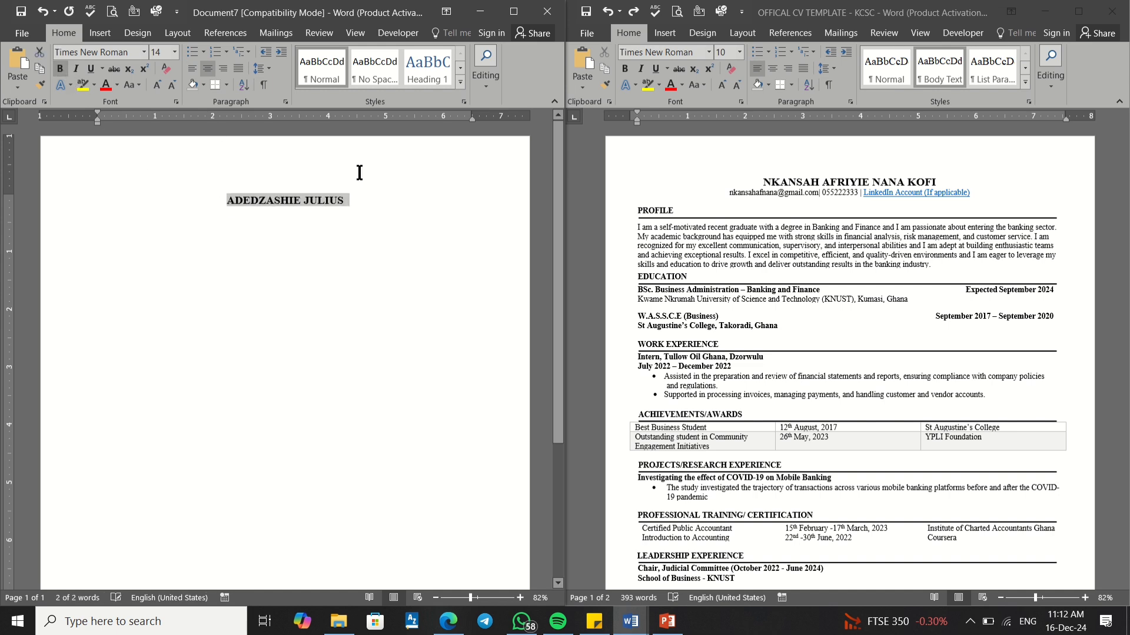
pyautogui.click(369, 198)
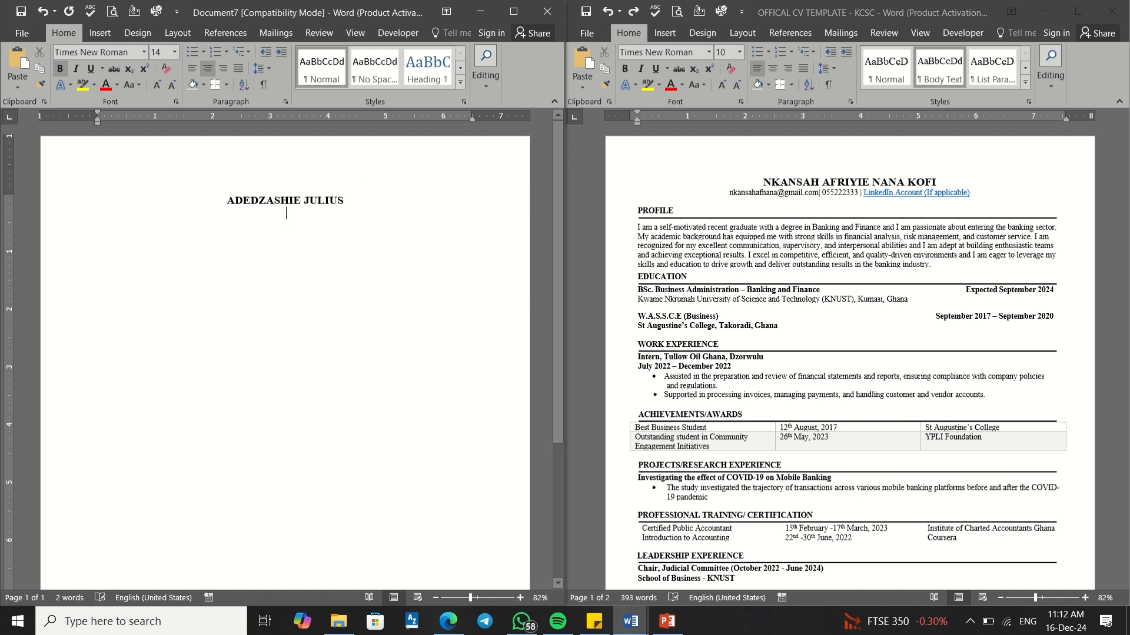
pyautogui.press('Return')
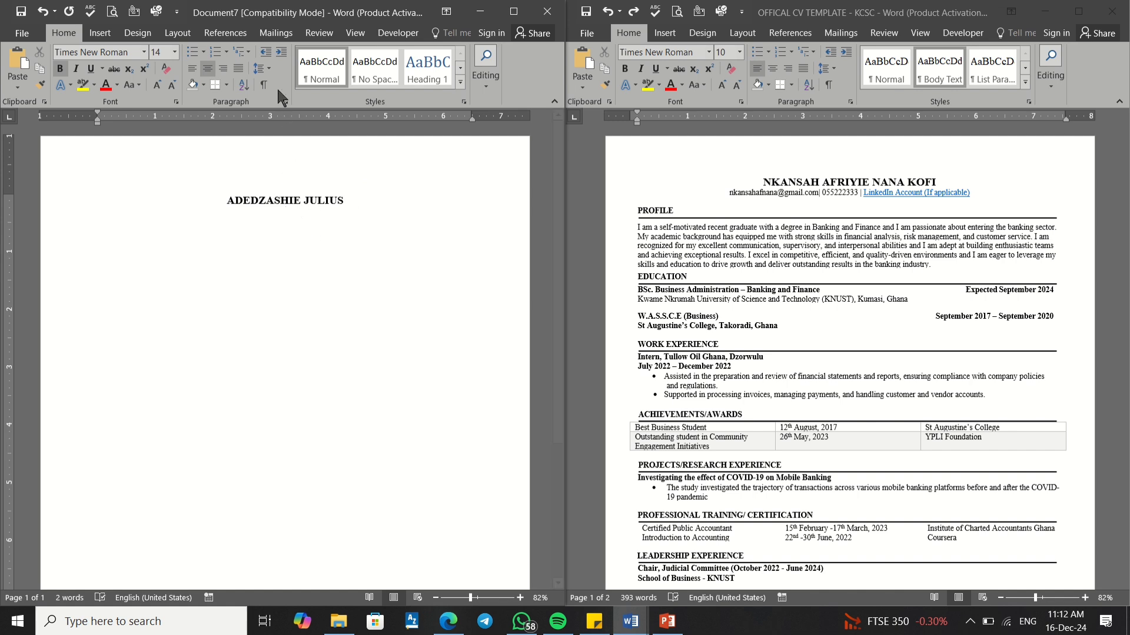
# Step: Keep the name paragraph at single spacing with 0 pt before and after, and add a line
pyautogui.click(270, 69)
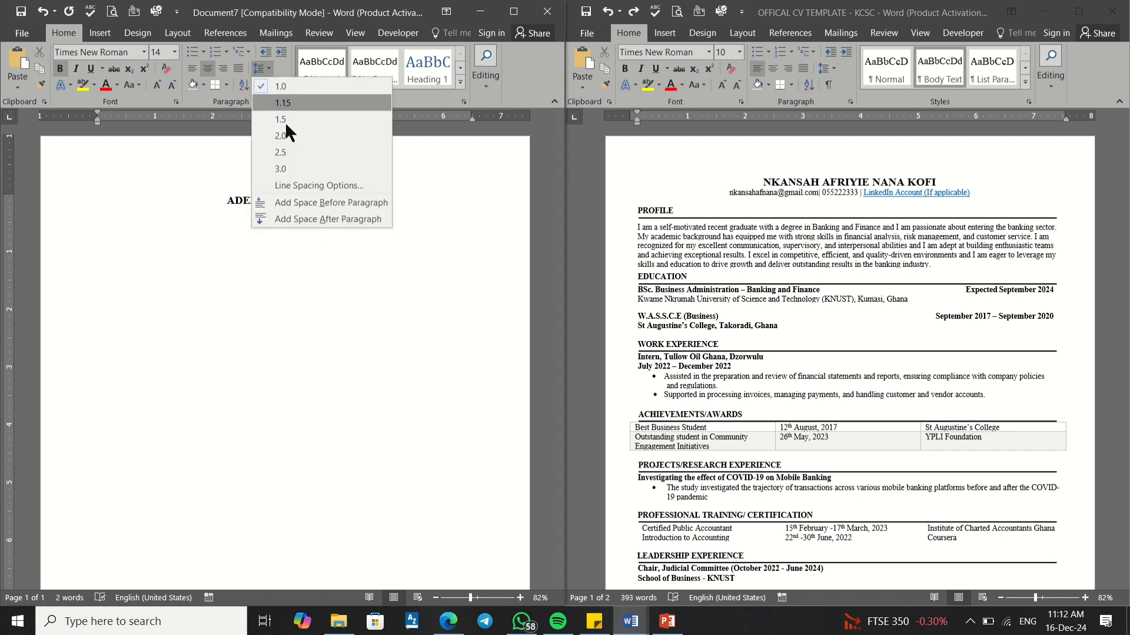
pyautogui.click(276, 188)
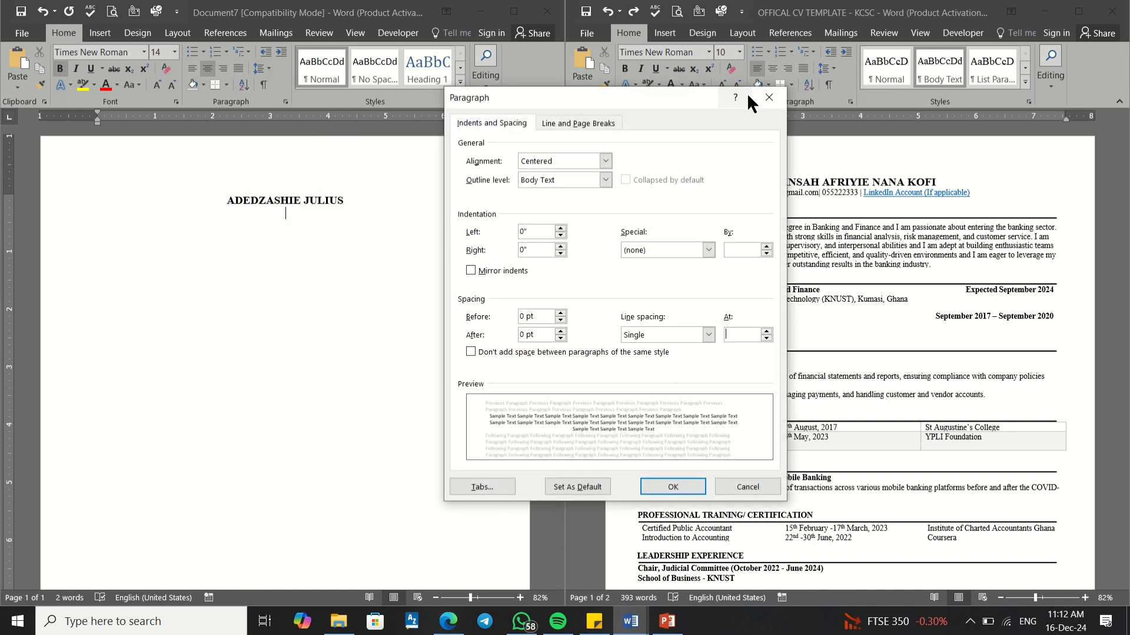
pyautogui.click(768, 97)
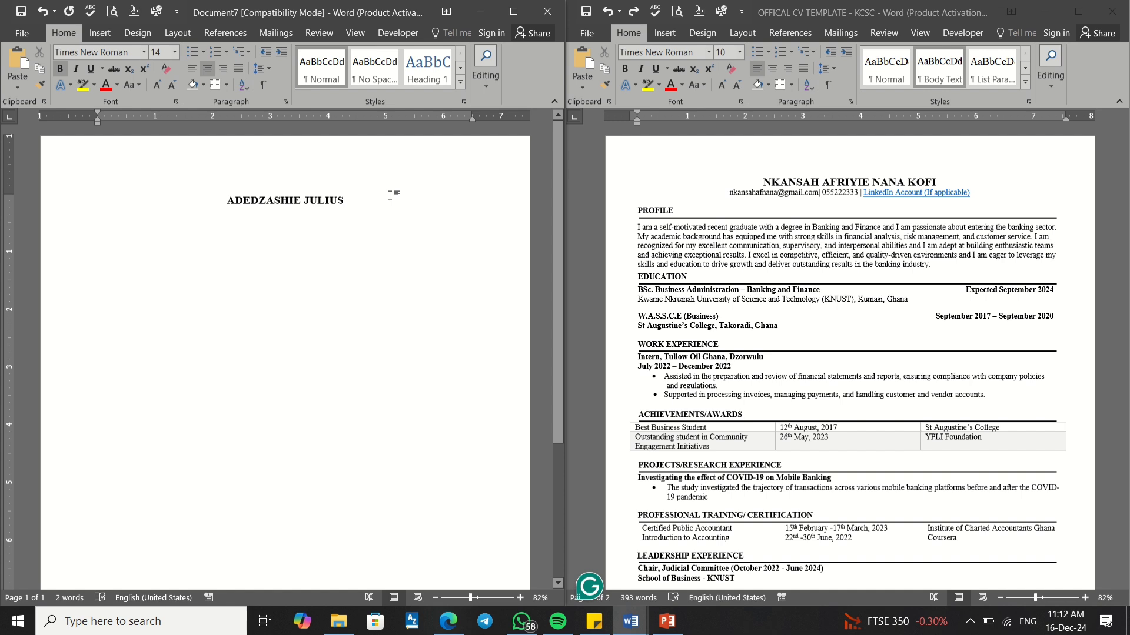
pyautogui.press('Return')
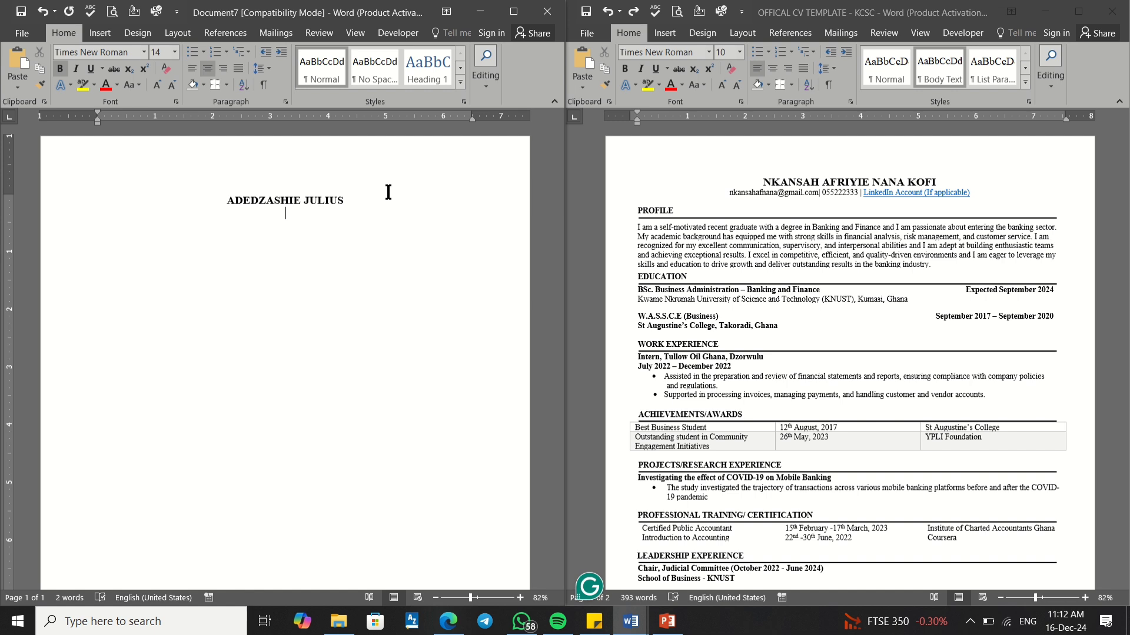
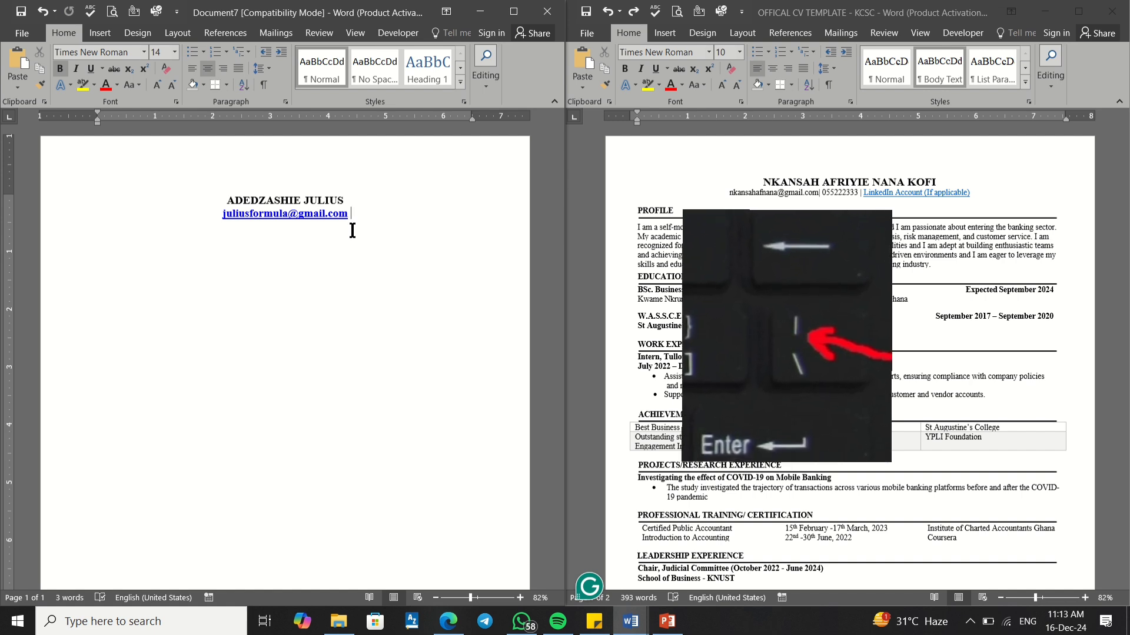
# Step: Type the applicant's e-mail address, a | separator, and the phone number followed by another |
pyautogui.write('|')
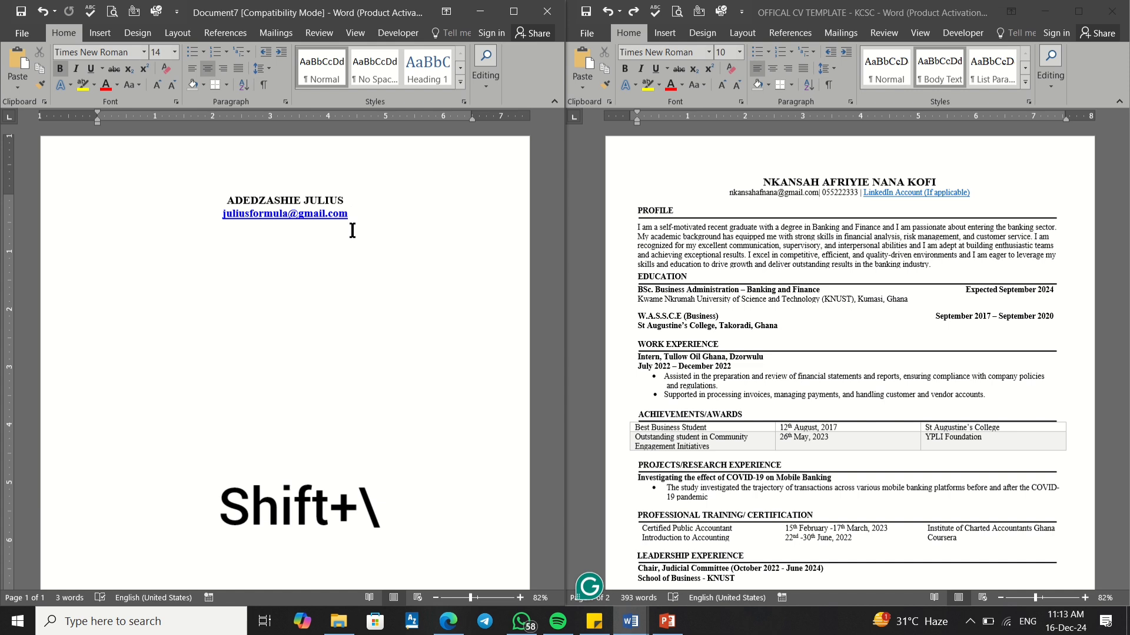
pyautogui.write(' |')
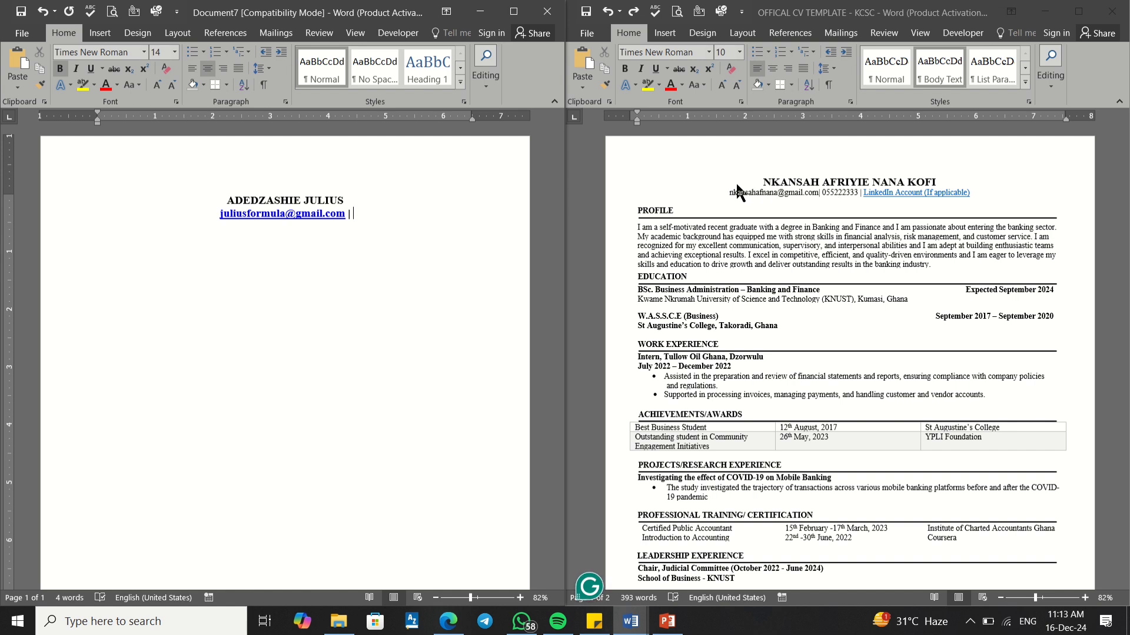
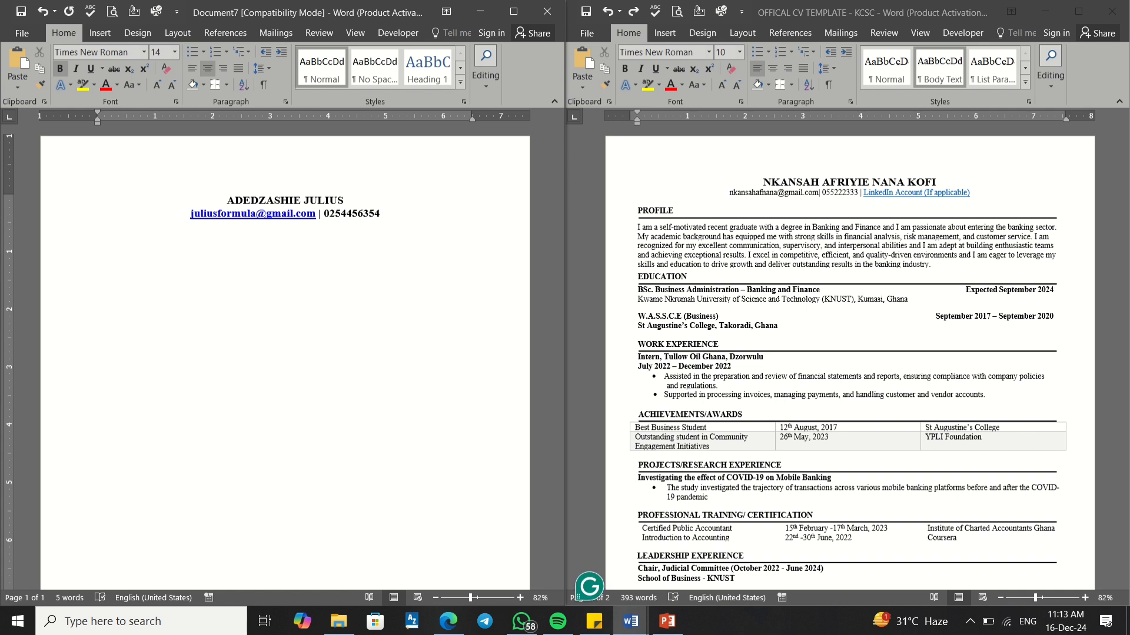
pyautogui.write(' |')
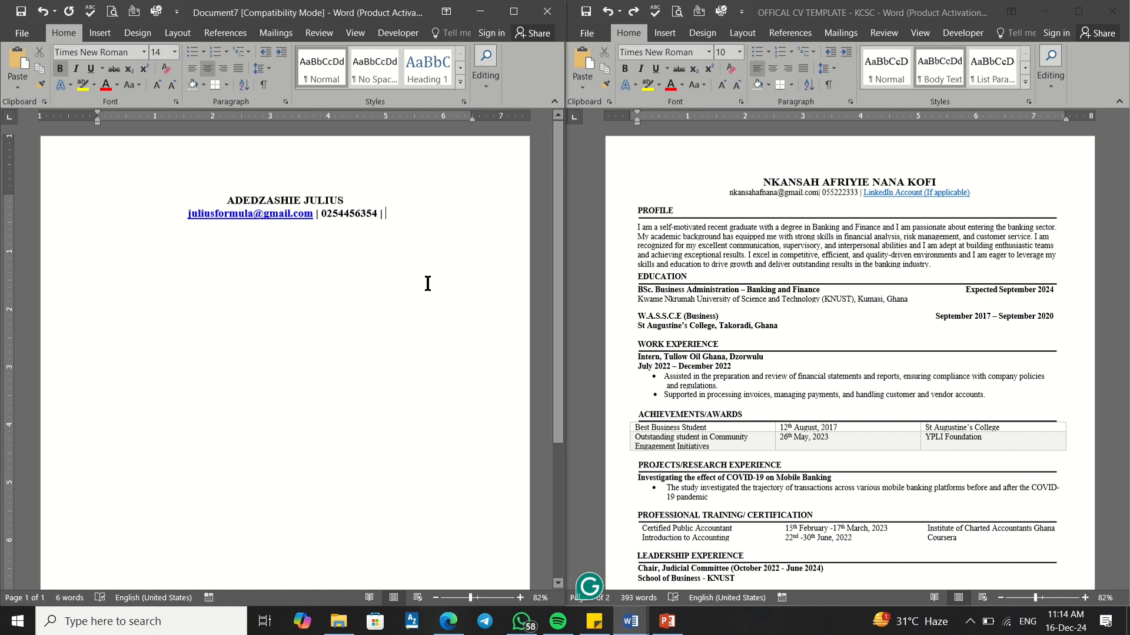
# Step: Copy the public profile URL from the LinkedIn profile page in Edge, then switch back to Word
pyautogui.moveTo(450, 624)
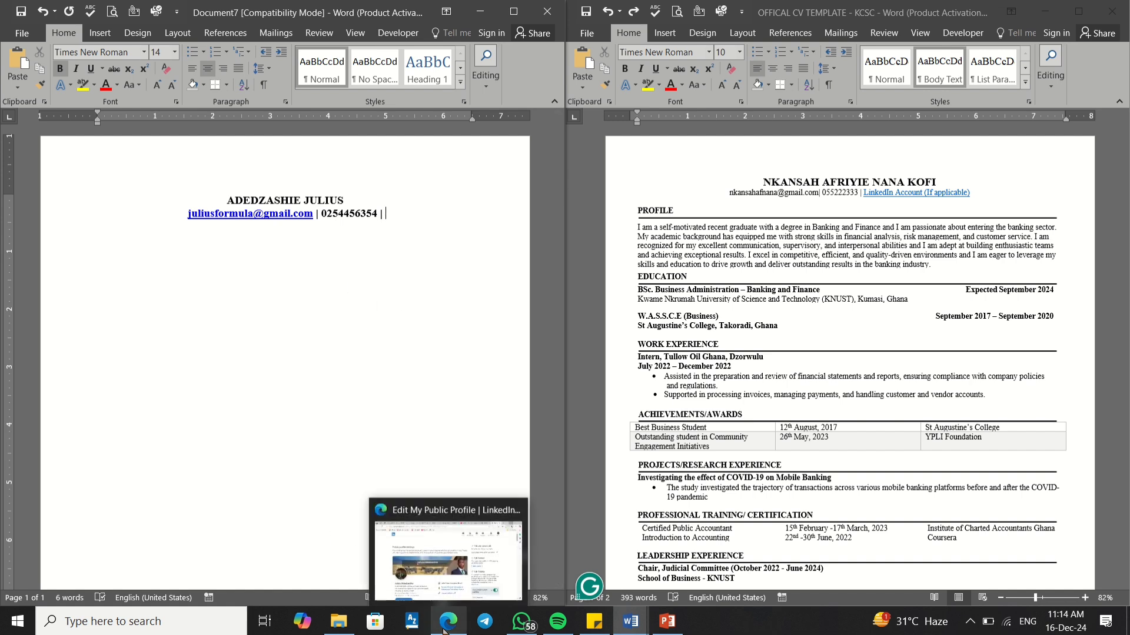
pyautogui.click(453, 625)
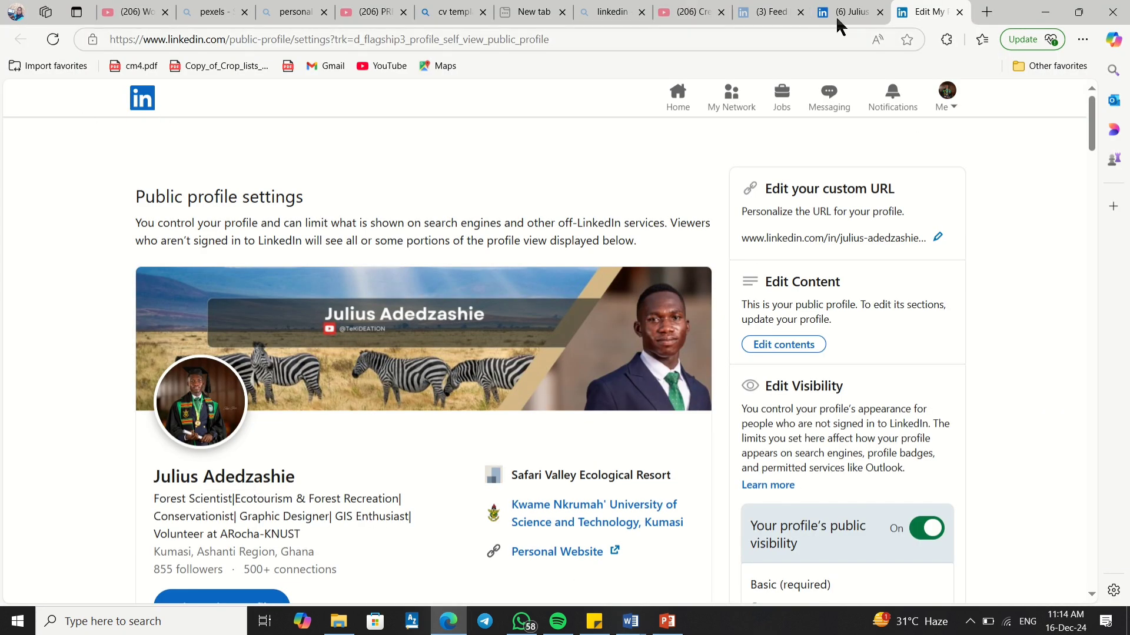
pyautogui.click(837, 18)
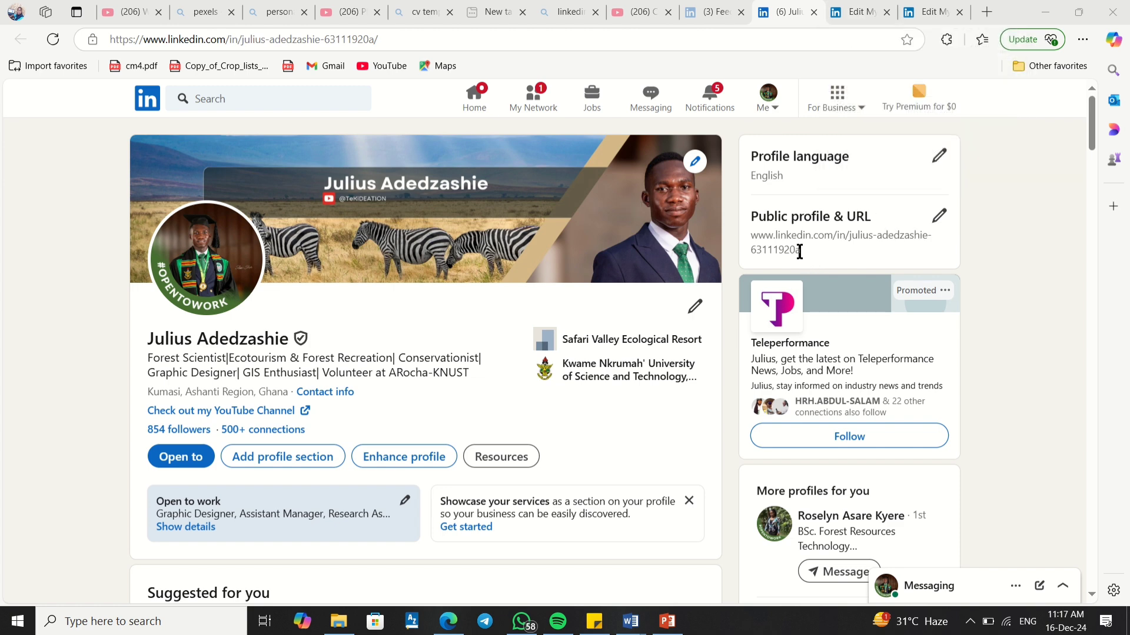
pyautogui.moveTo(800, 251); pyautogui.dragTo(765, 244)
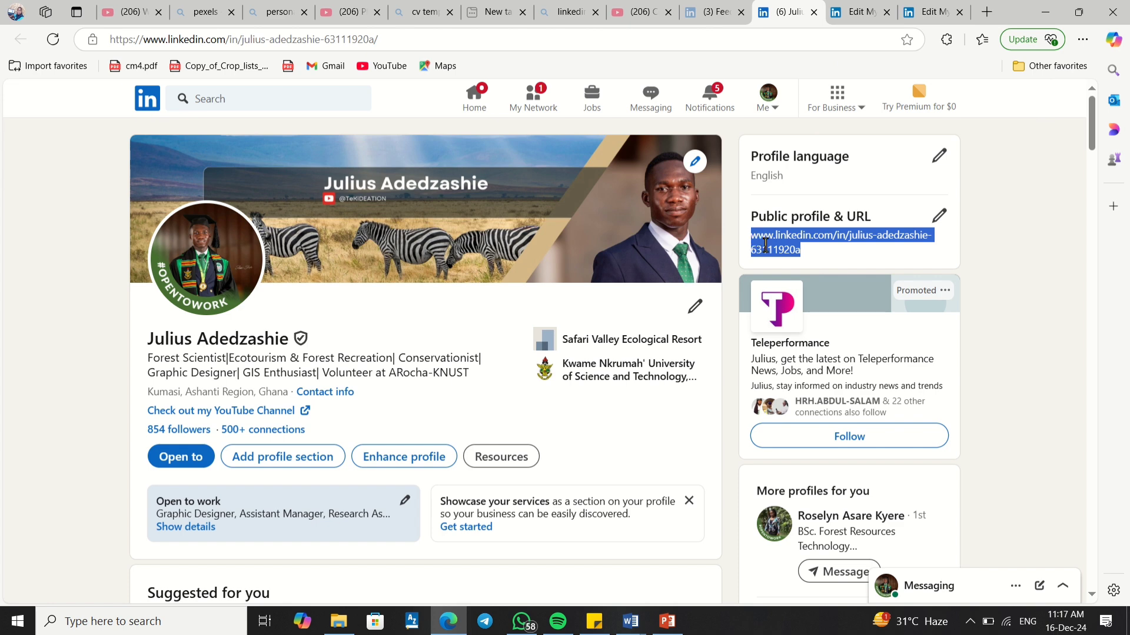
pyautogui.rightClick(765, 245)
pyautogui.click(820, 260)
pyautogui.click(634, 628)
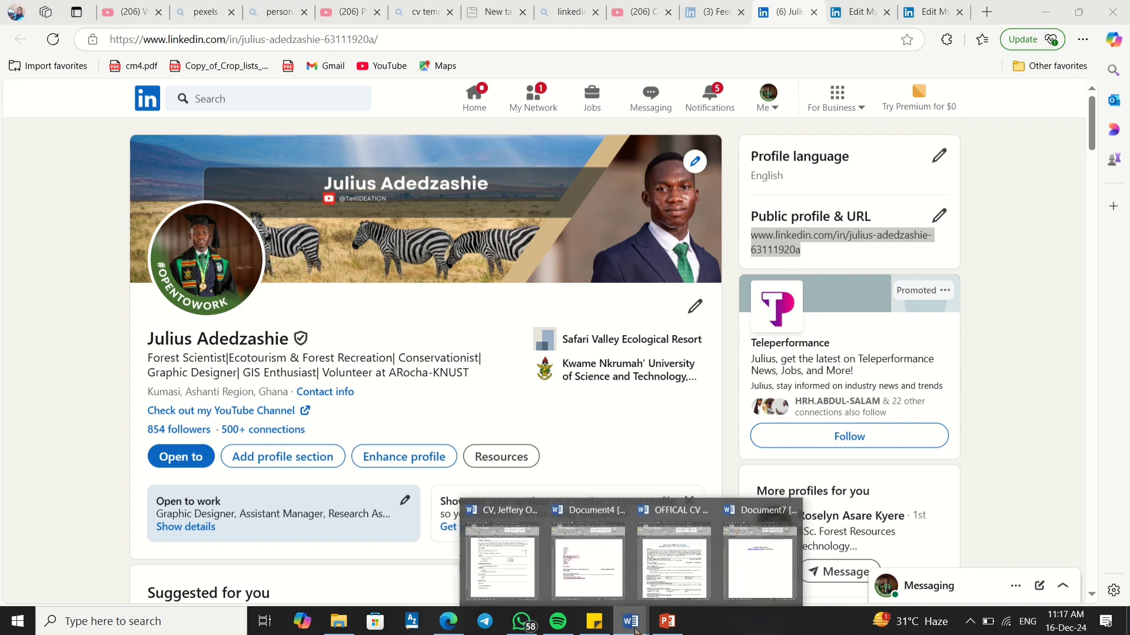
pyautogui.moveTo(741, 573)
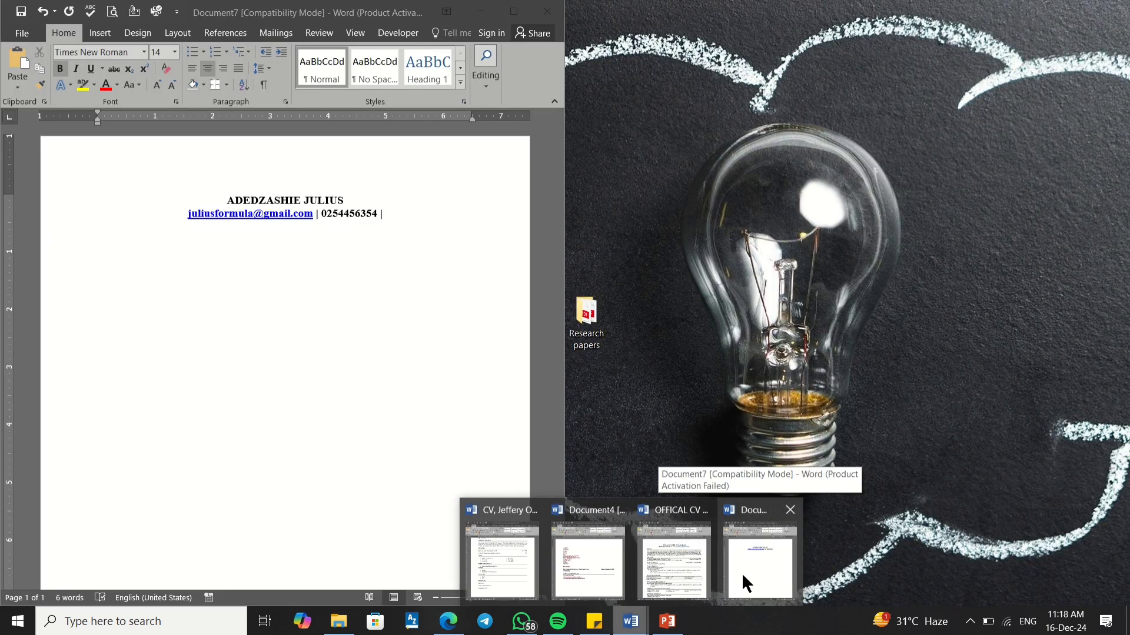
# Step: Paste the LinkedIn URL at the end of the contact line using Merge Formatting
pyautogui.click(742, 573)
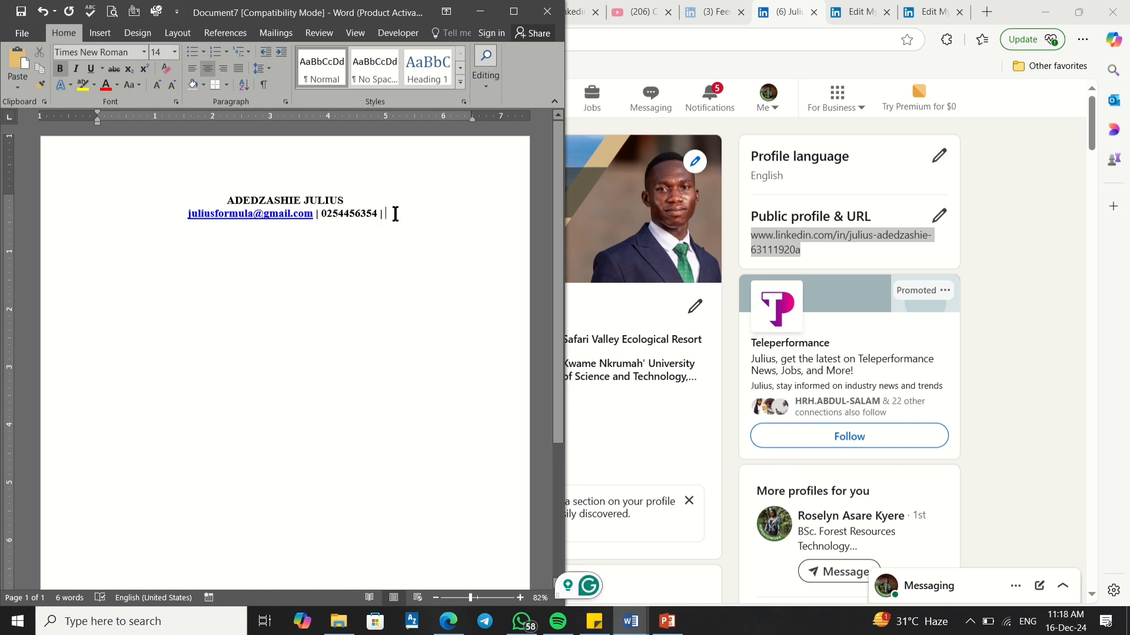
pyautogui.rightClick(396, 213)
pyautogui.click(446, 277)
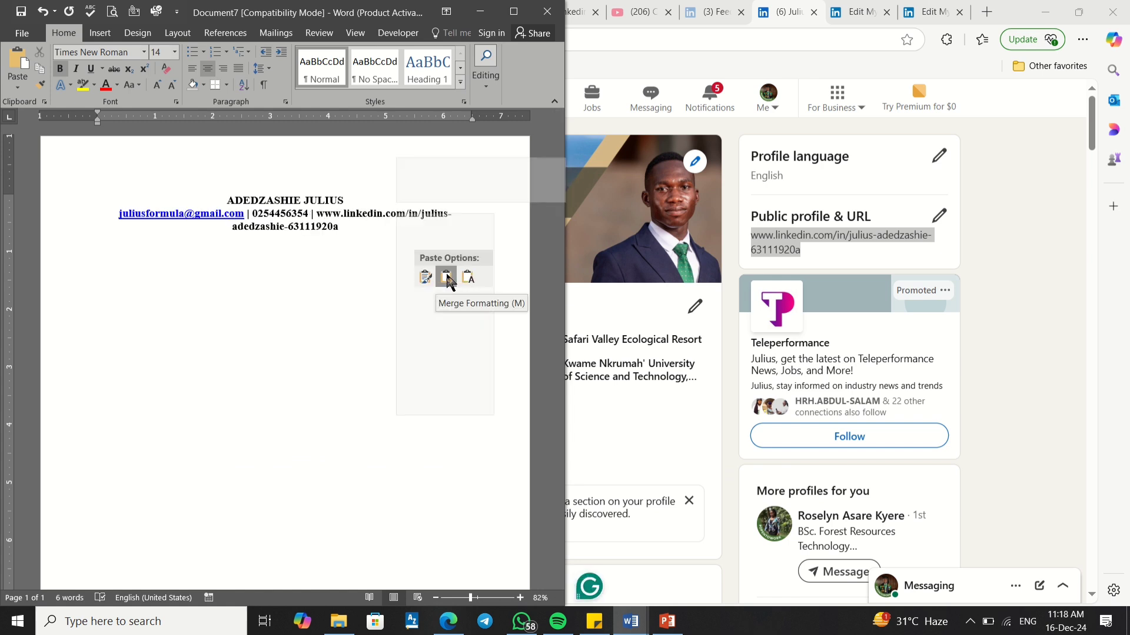
pyautogui.click(447, 277)
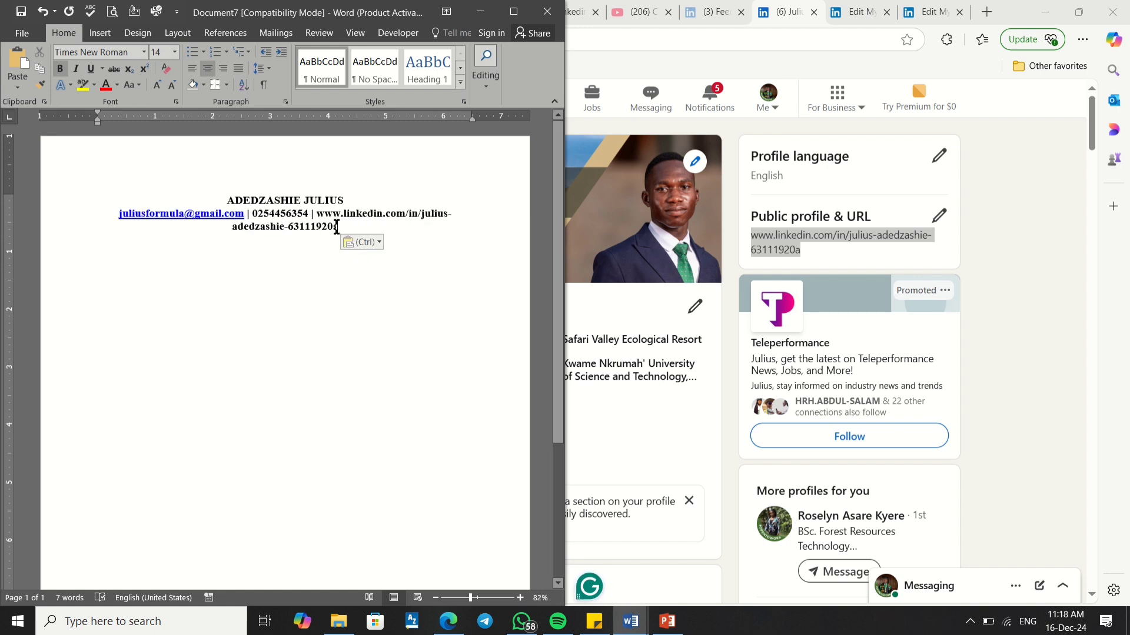
# Step: Set the whole contact line to 10 pt so it fits on one line
pyautogui.moveTo(337, 227); pyautogui.dragTo(163, 210)
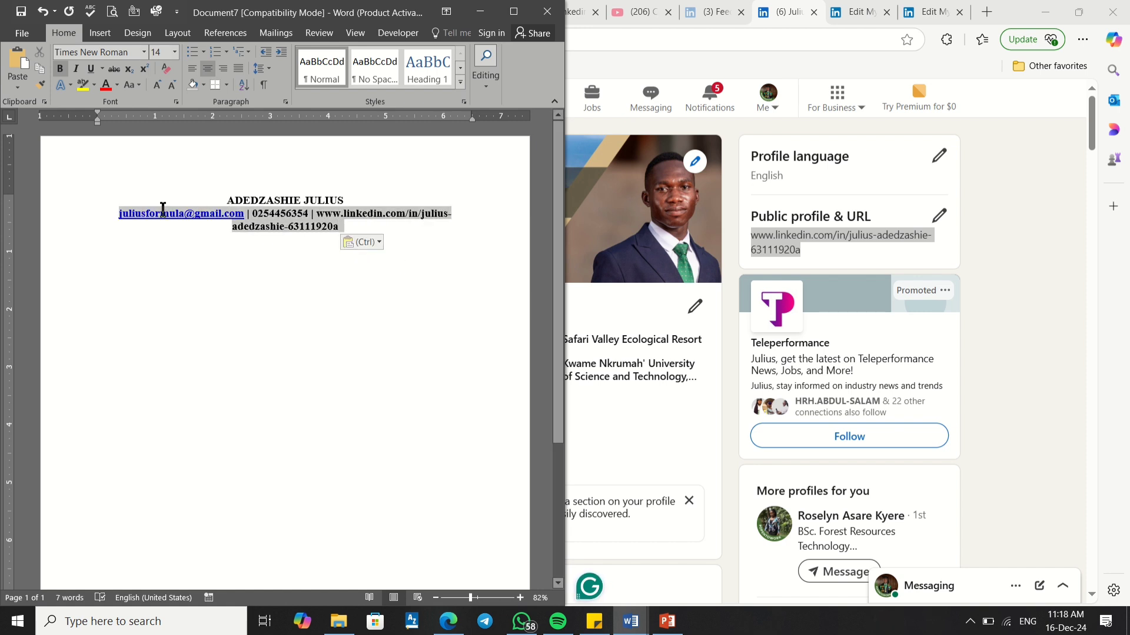
pyautogui.click(175, 52)
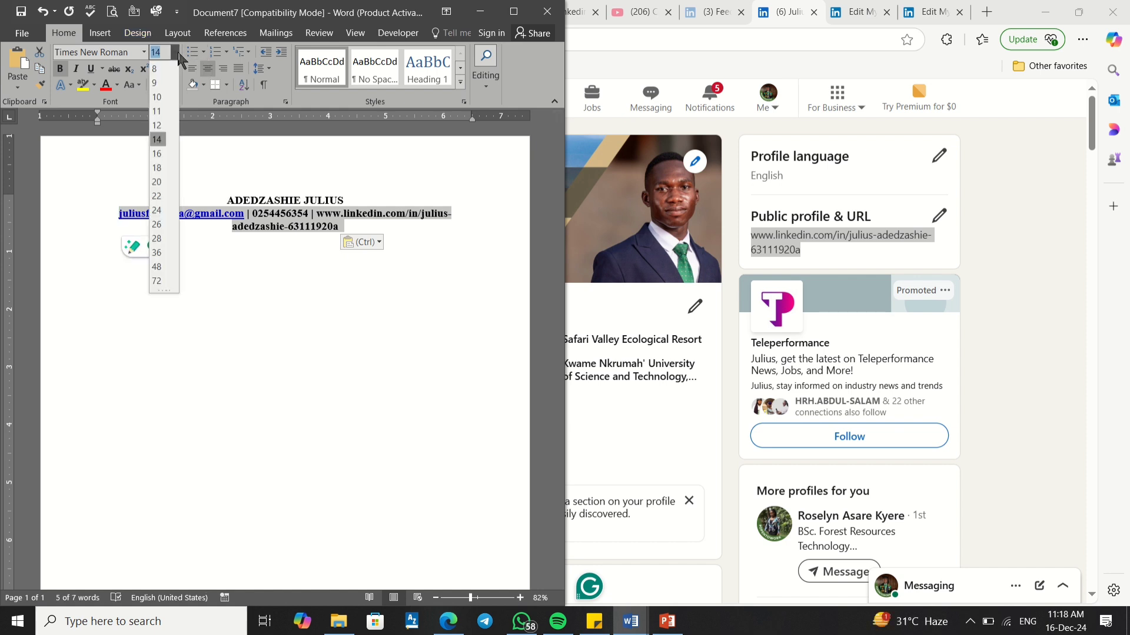
pyautogui.click(156, 97)
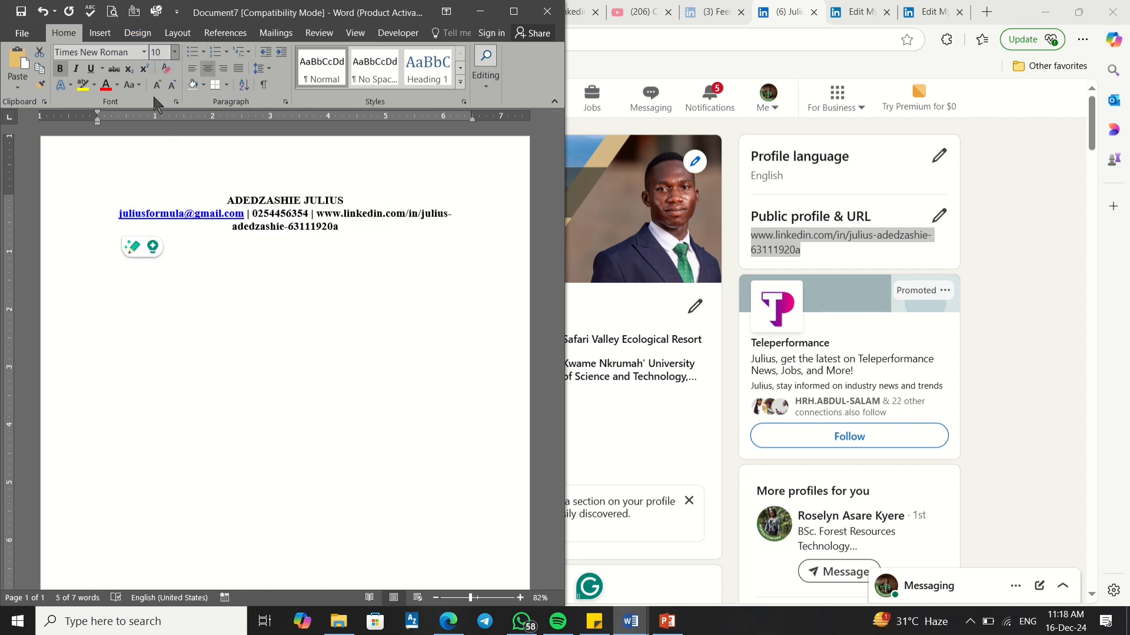
pyautogui.click(268, 238)
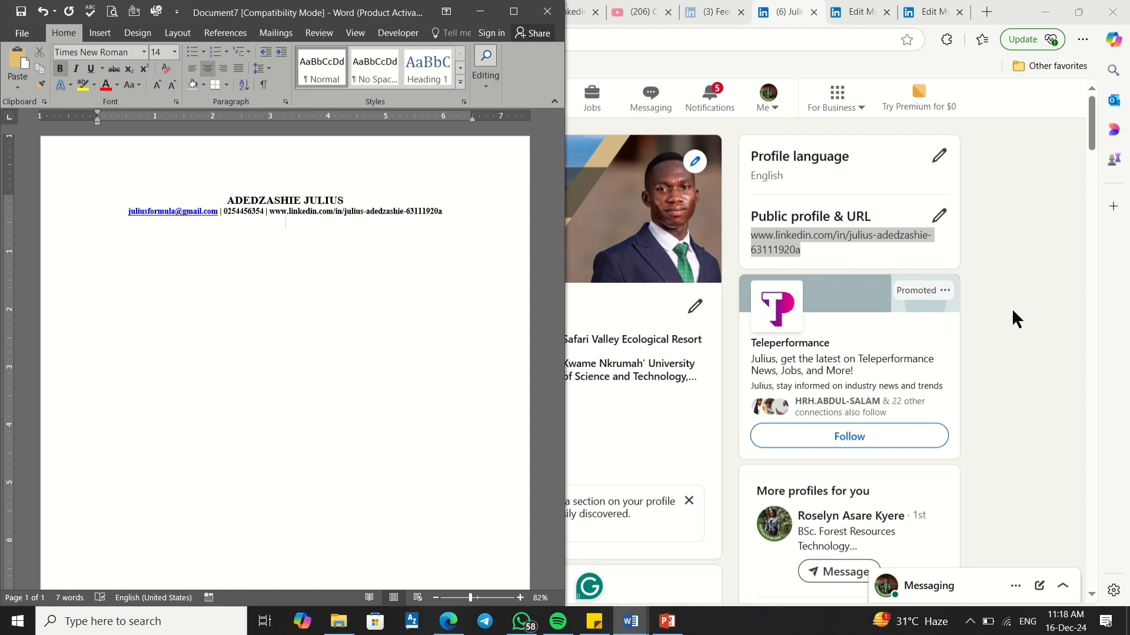
# Step: Check the custom public profile address on LinkedIn's settings page, then minimize Edge
pyautogui.click(1001, 224)
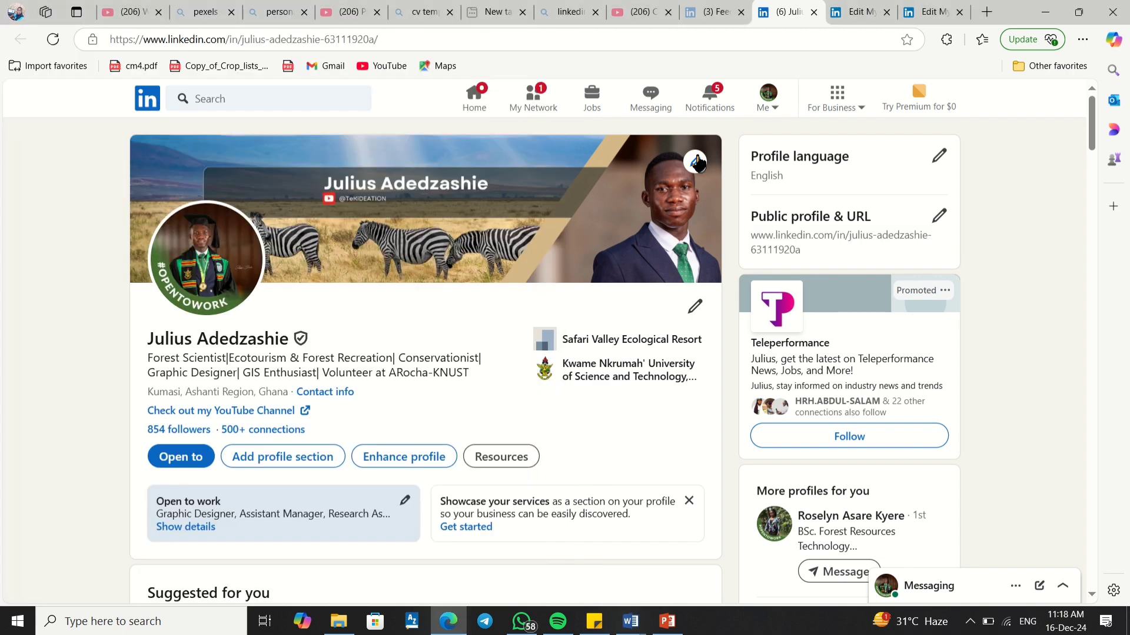
pyautogui.click(940, 217)
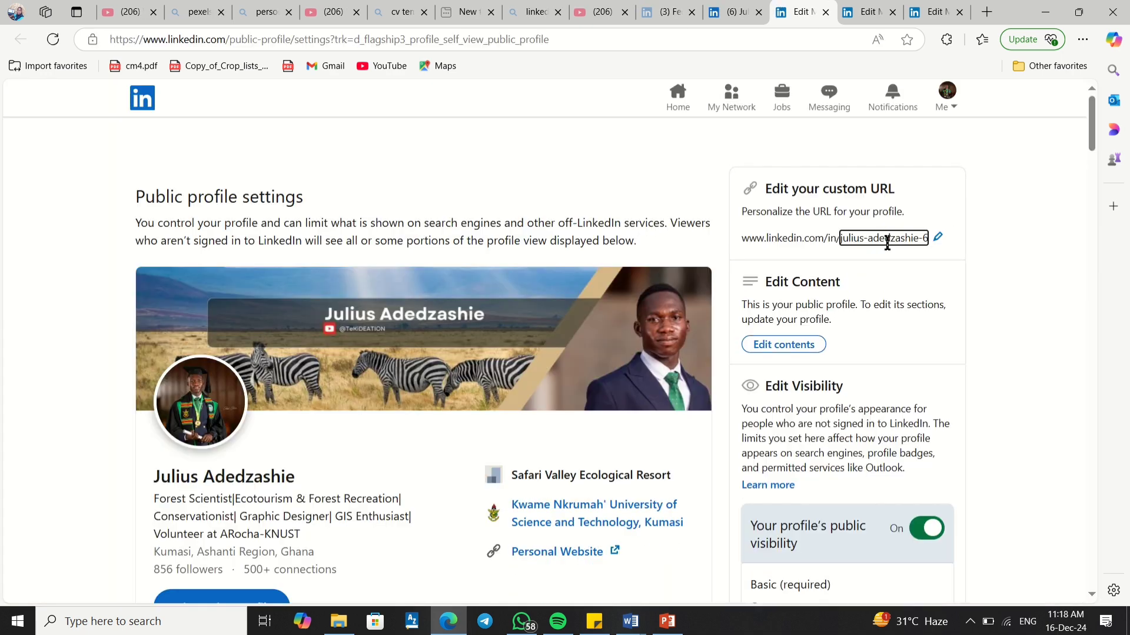
pyautogui.doubleClick(850, 240)
pyautogui.click(857, 242)
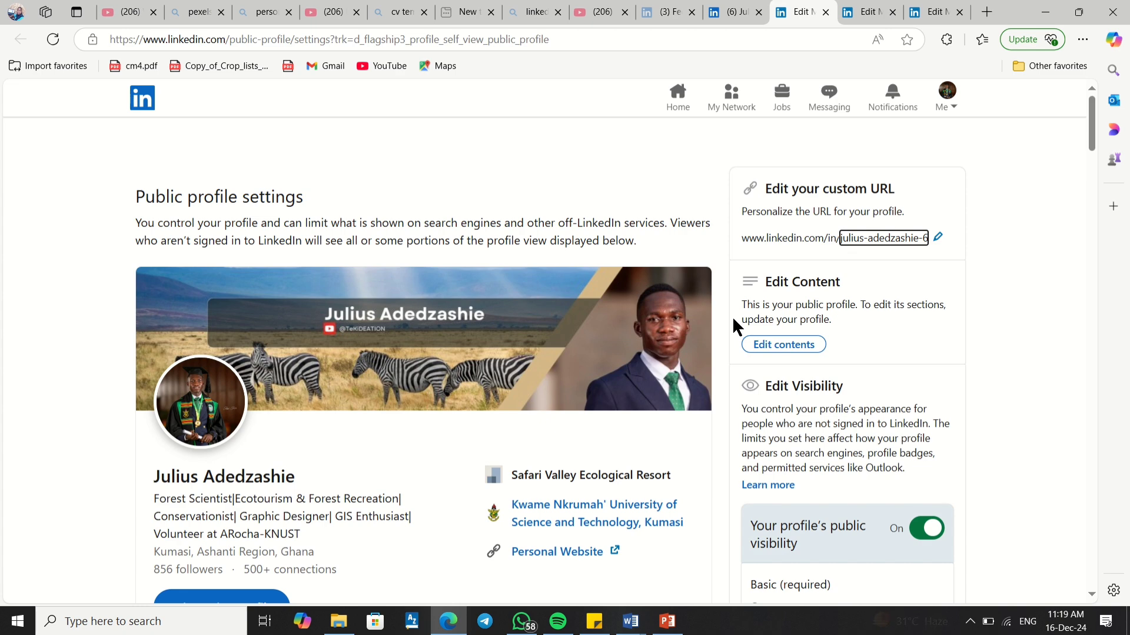
pyautogui.doubleClick(857, 240)
pyautogui.click(857, 241)
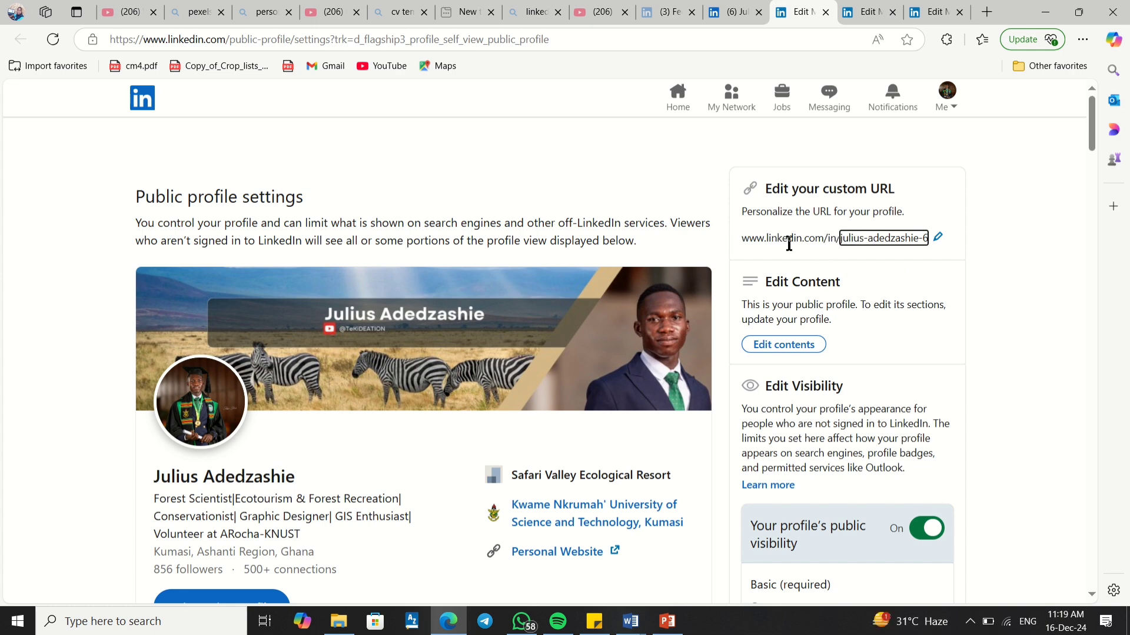
pyautogui.click(1046, 11)
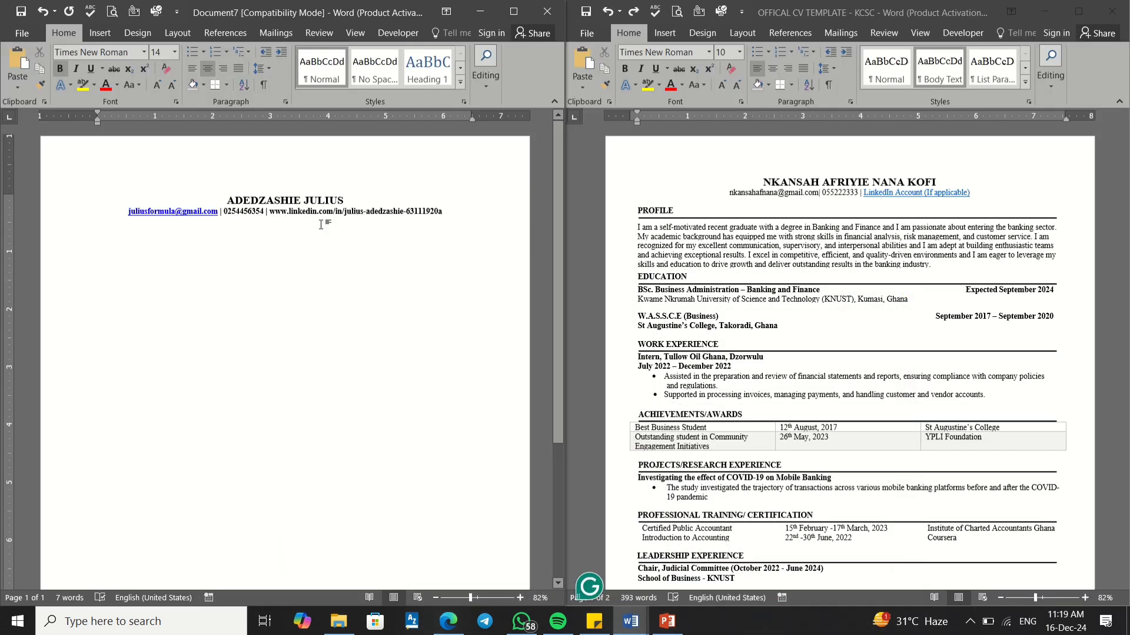
# Step: Turn the LinkedIn URL into a live link and add a bold, left-aligned 'PROFILE' heading beneath it
pyautogui.click(460, 212)
pyautogui.press('Return')
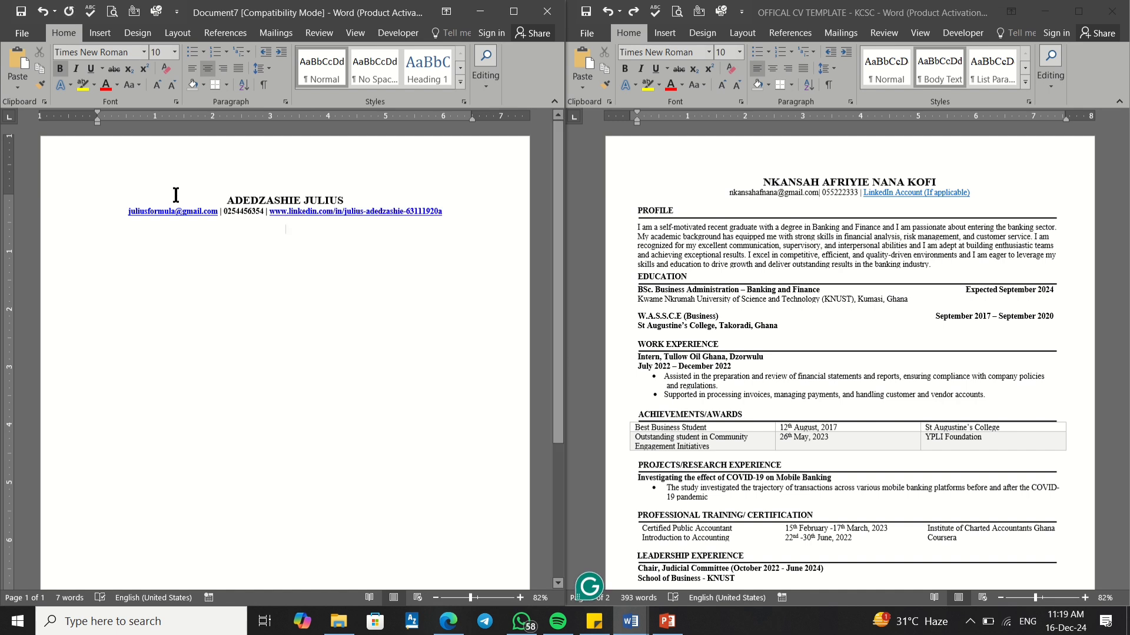
pyautogui.click(193, 70)
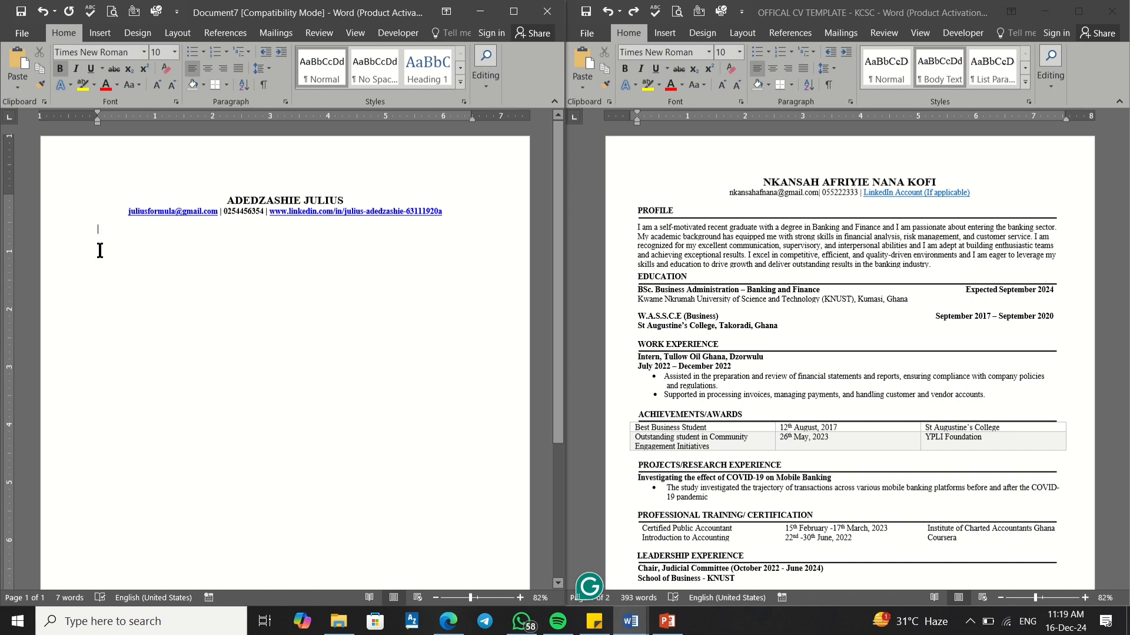
pyautogui.write('PROFILE')
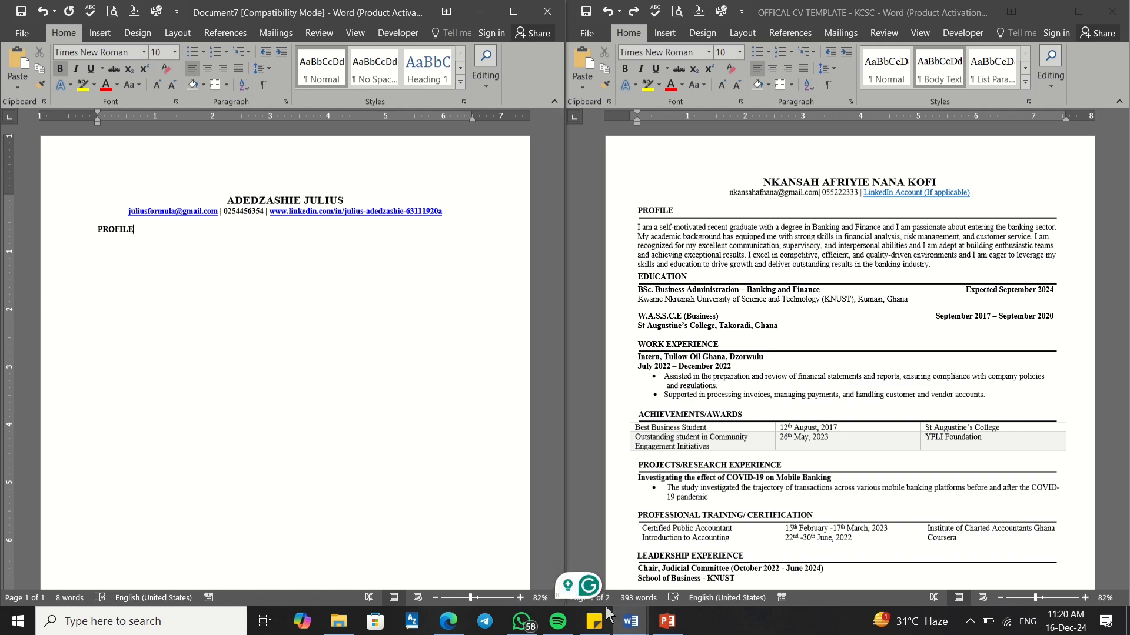
pyautogui.moveTo(627, 625)
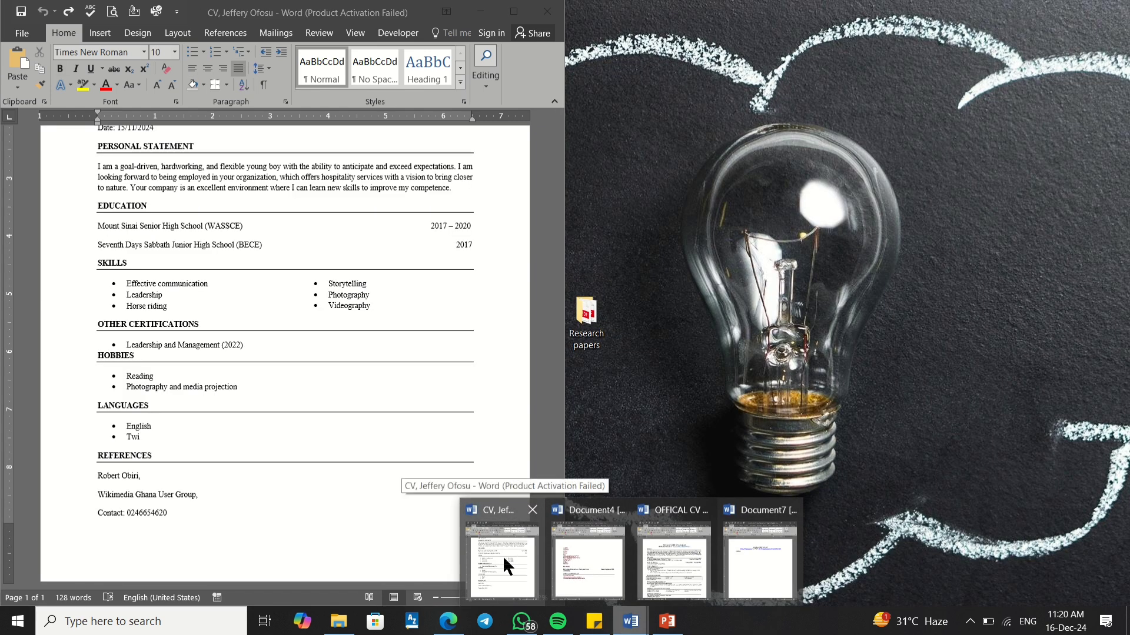
# Step: Scroll through the other sample CV for reference, then minimize its window
pyautogui.click(503, 556)
pyautogui.scroll(3, 185, 315)
pyautogui.scroll(-3, 176, 307)
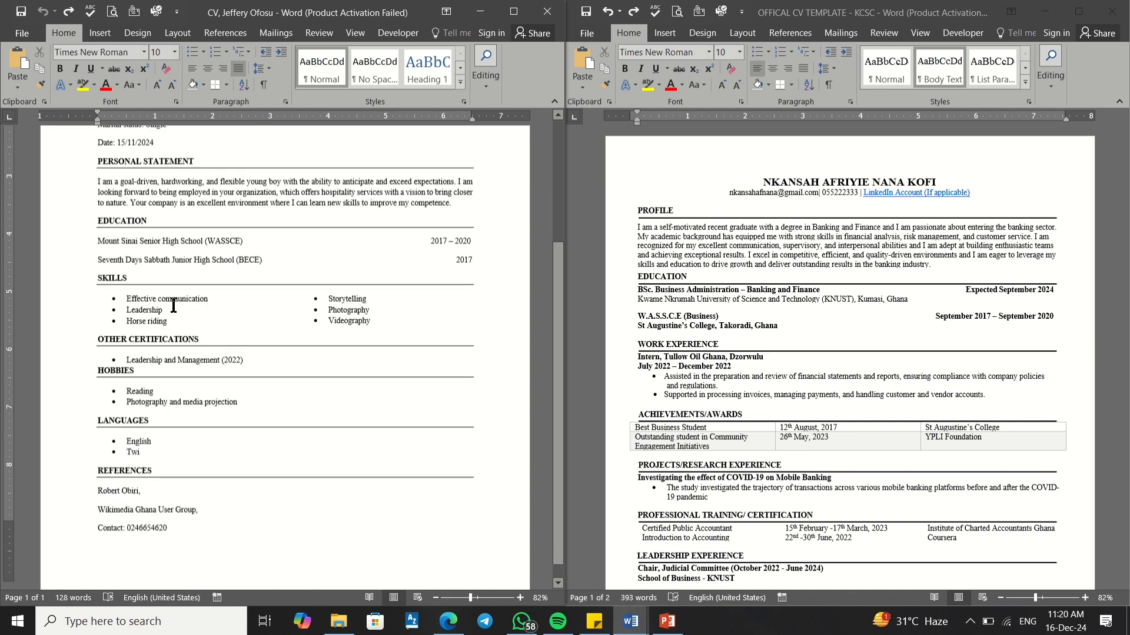
pyautogui.scroll(3, 174, 305)
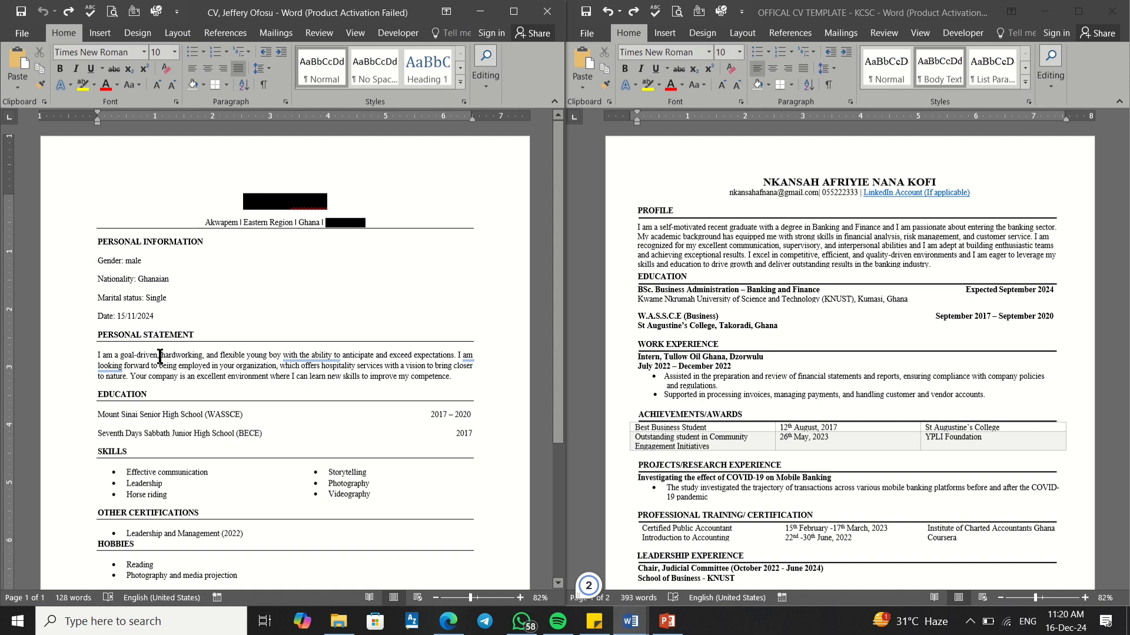
pyautogui.scroll(-4, 160, 358)
pyautogui.scroll(3, 161, 368)
pyautogui.scroll(-5, 160, 367)
pyautogui.scroll(-12, 876, 347)
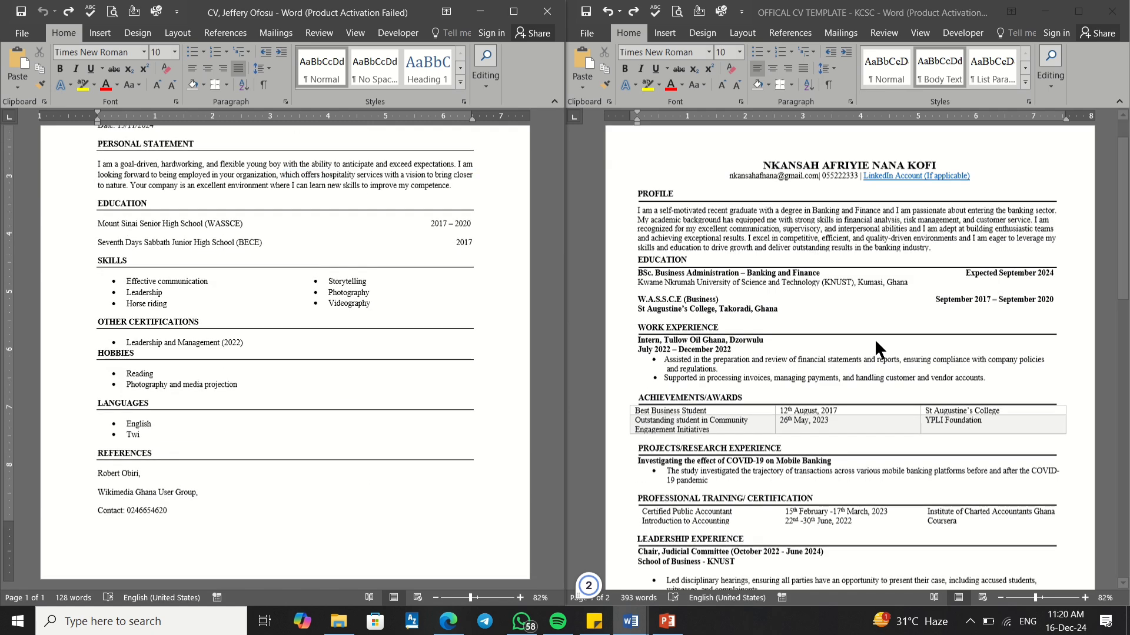
pyautogui.scroll(3, 877, 348)
pyautogui.scroll(10, 873, 337)
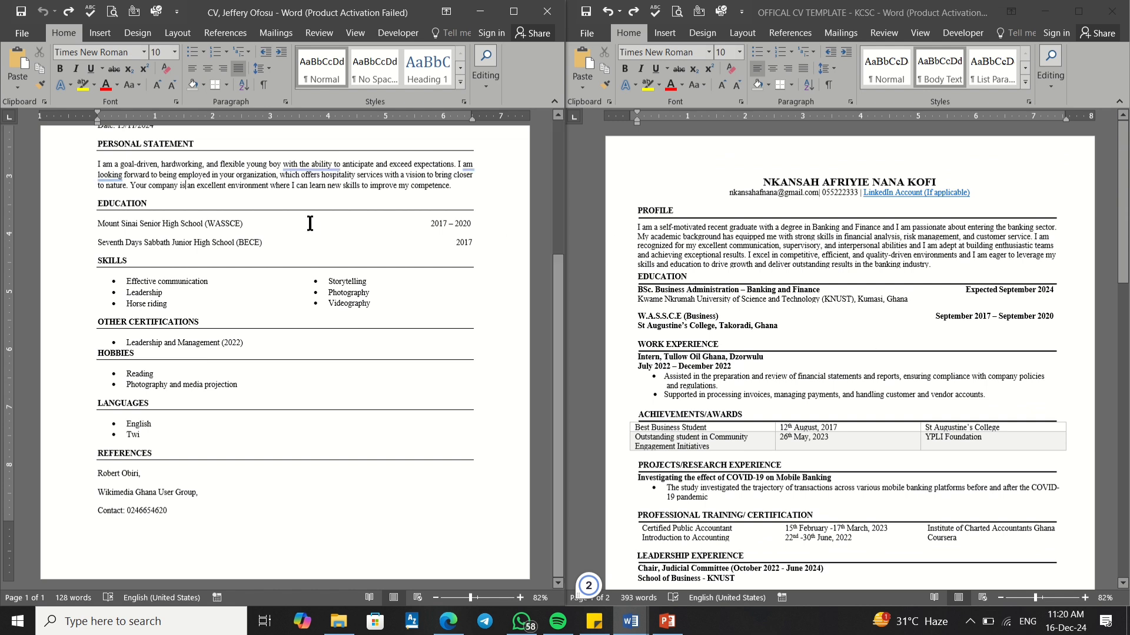
pyautogui.moveTo(308, 167)
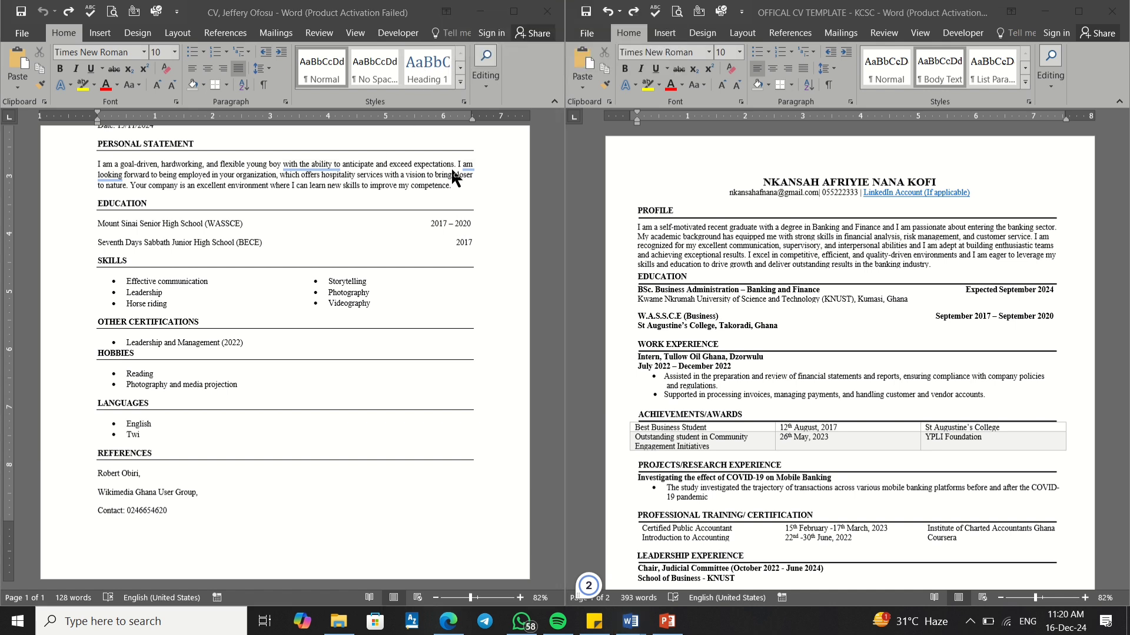
pyautogui.click(411, 11)
pyautogui.click(467, 16)
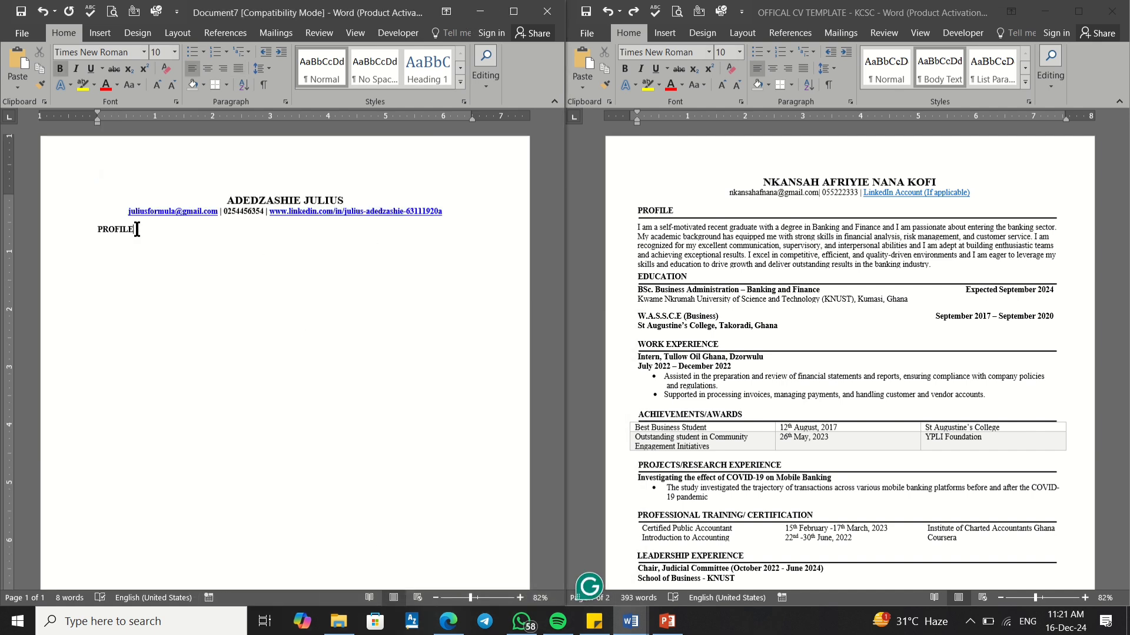
# Step: Select PROFILE and try a full-width horizontal line, then undo it
pyautogui.doubleClick(117, 229)
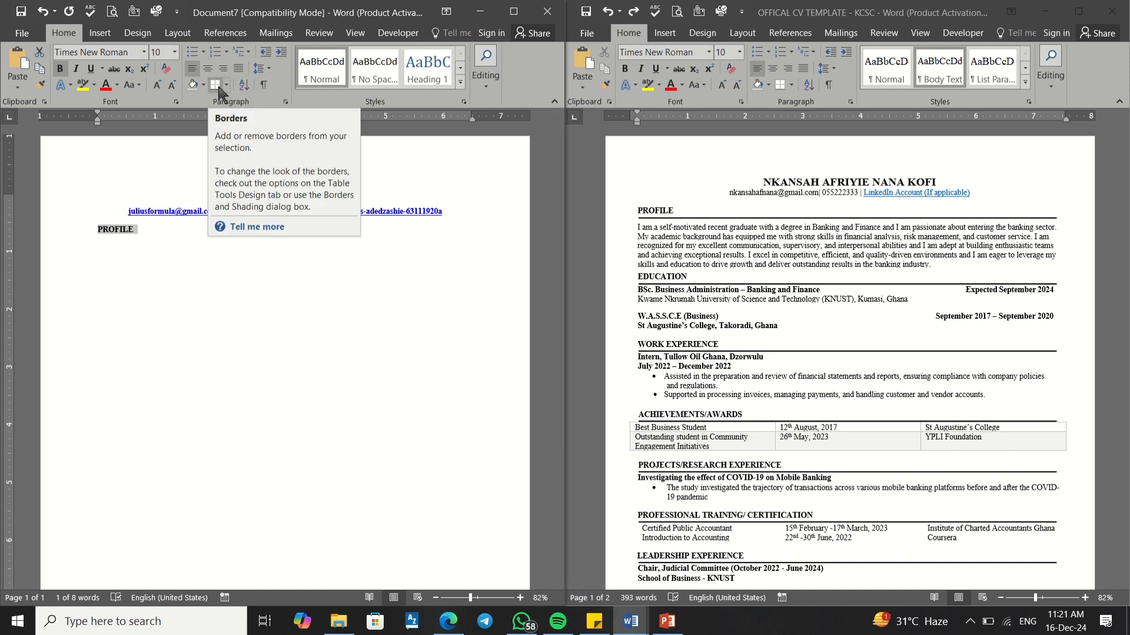
pyautogui.click(218, 87)
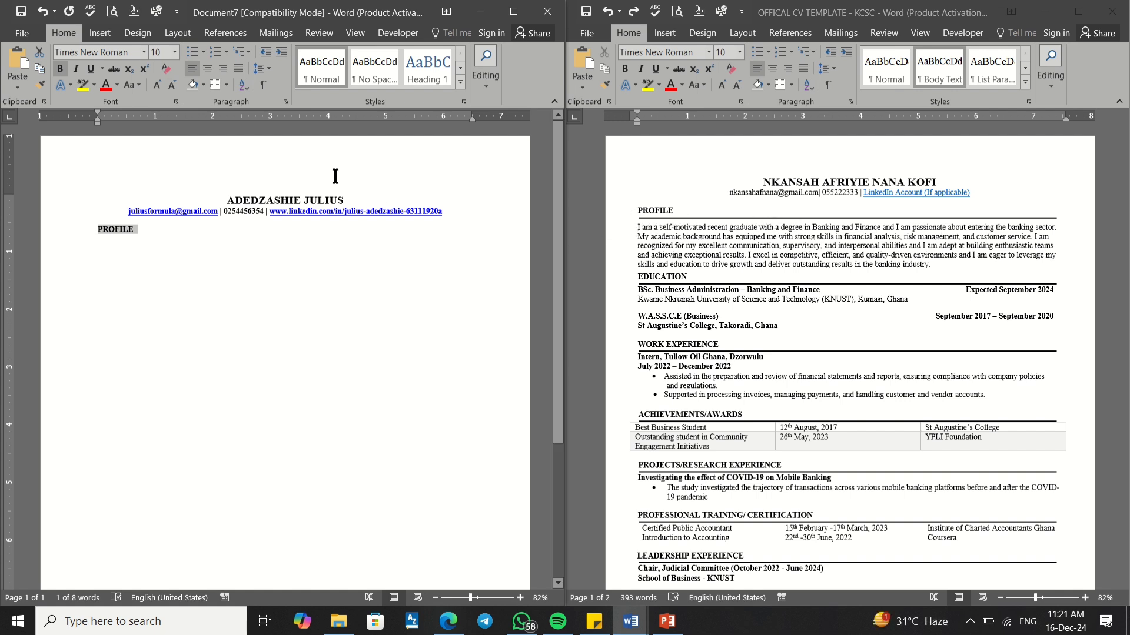
pyautogui.click(226, 85)
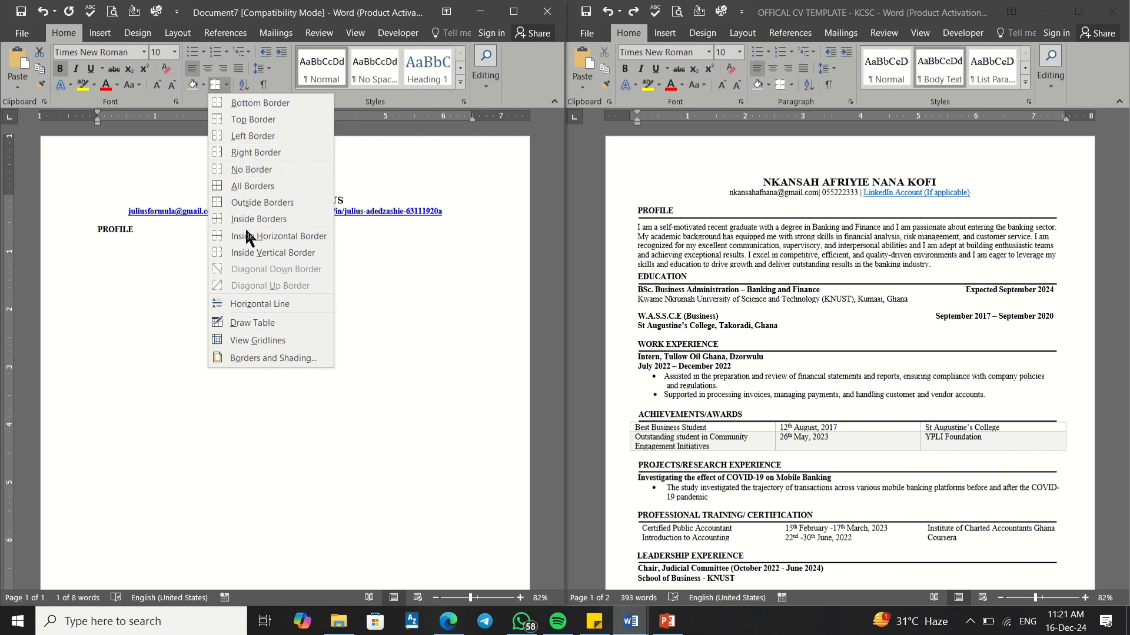
pyautogui.click(255, 306)
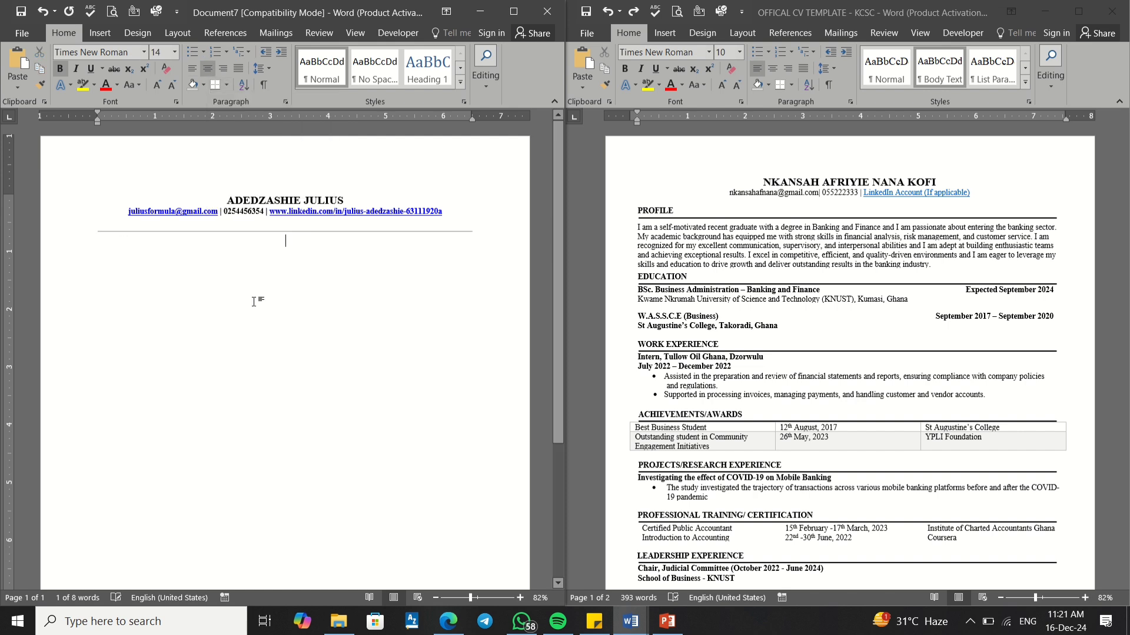
pyautogui.hotkey('ctrl', 'z')
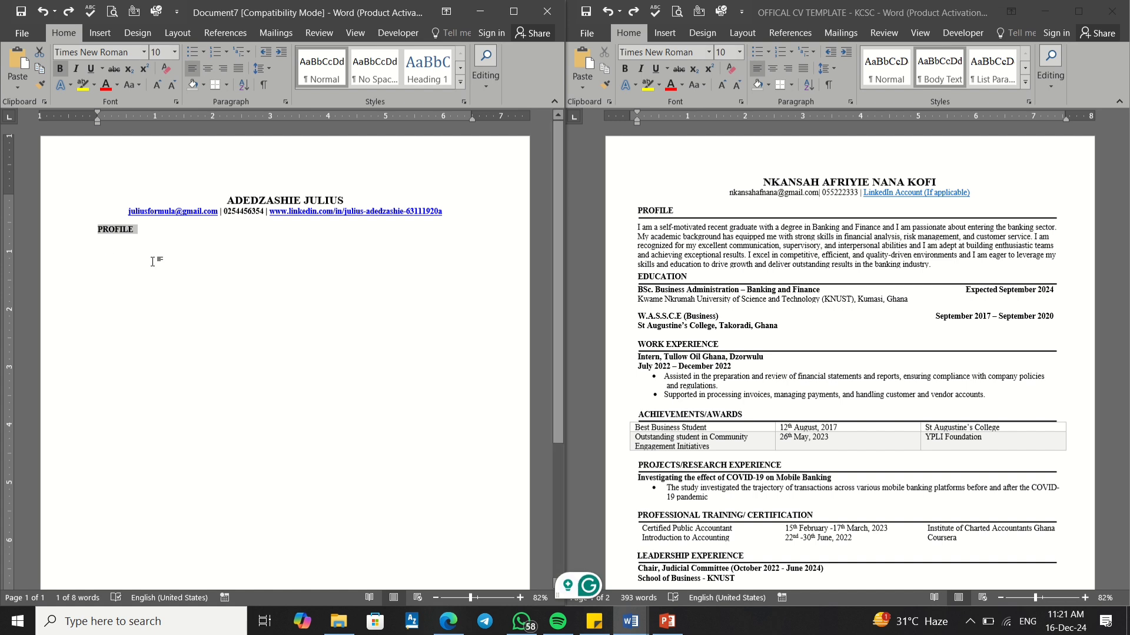
# Step: Add a ¼ pt bottom border under PROFILE through Borders and Shading
pyautogui.click(227, 85)
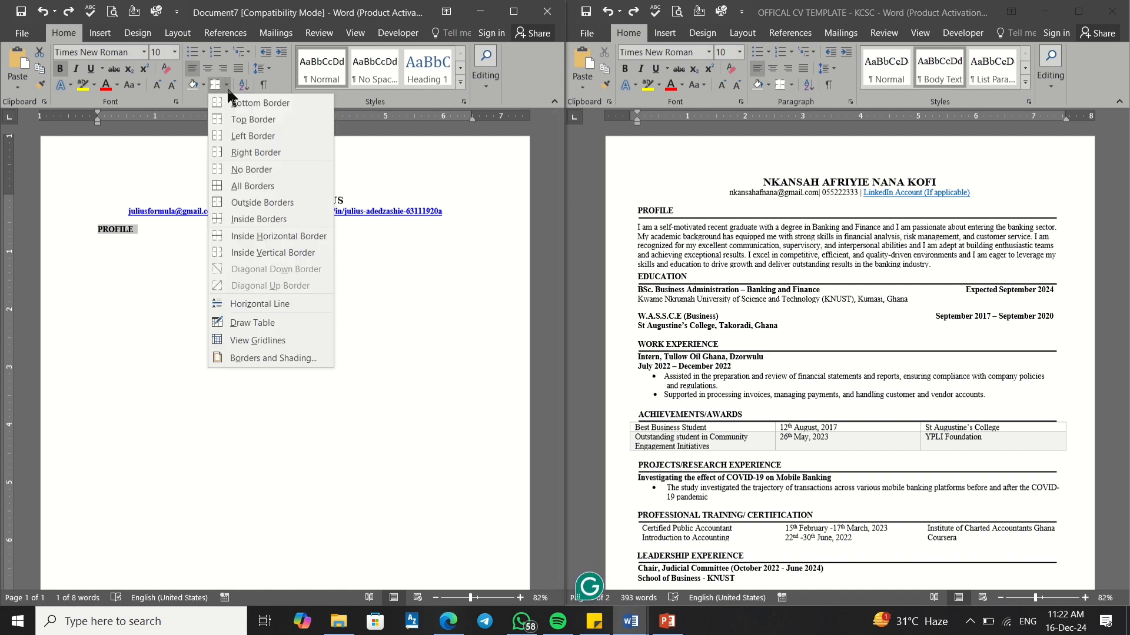
pyautogui.click(244, 358)
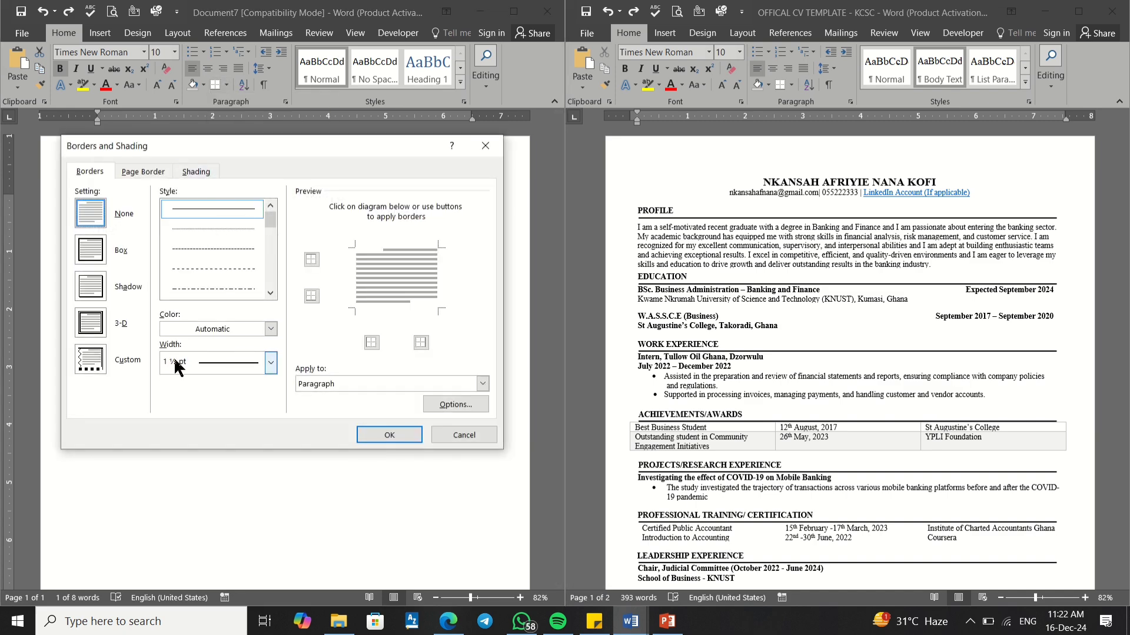
pyautogui.click(270, 362)
pyautogui.click(271, 387)
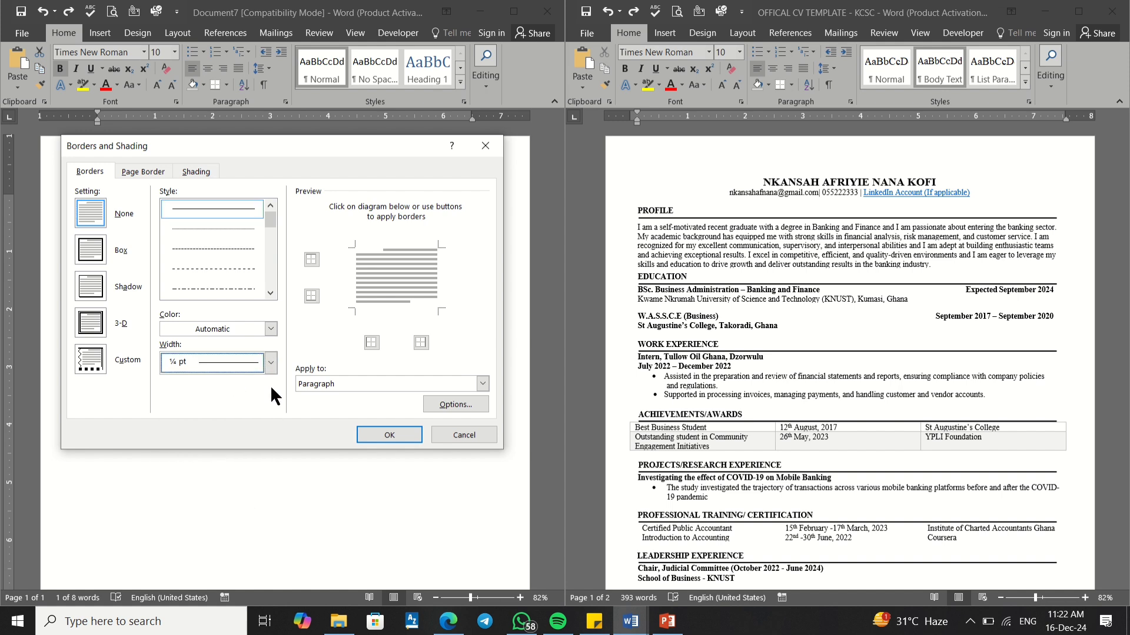
pyautogui.click(376, 432)
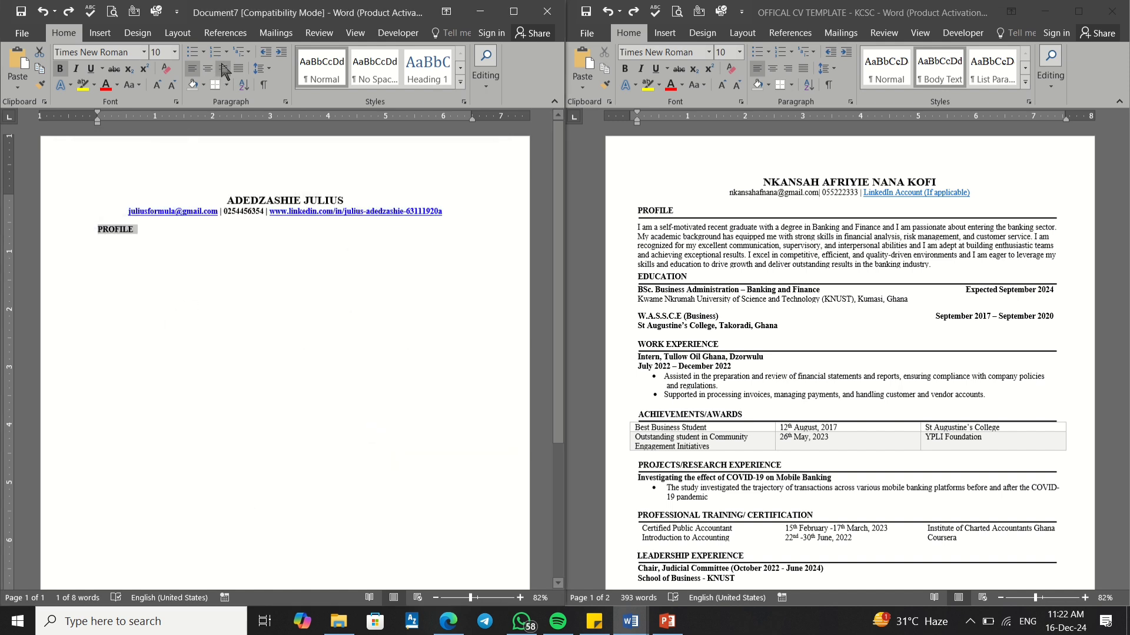
pyautogui.click(219, 86)
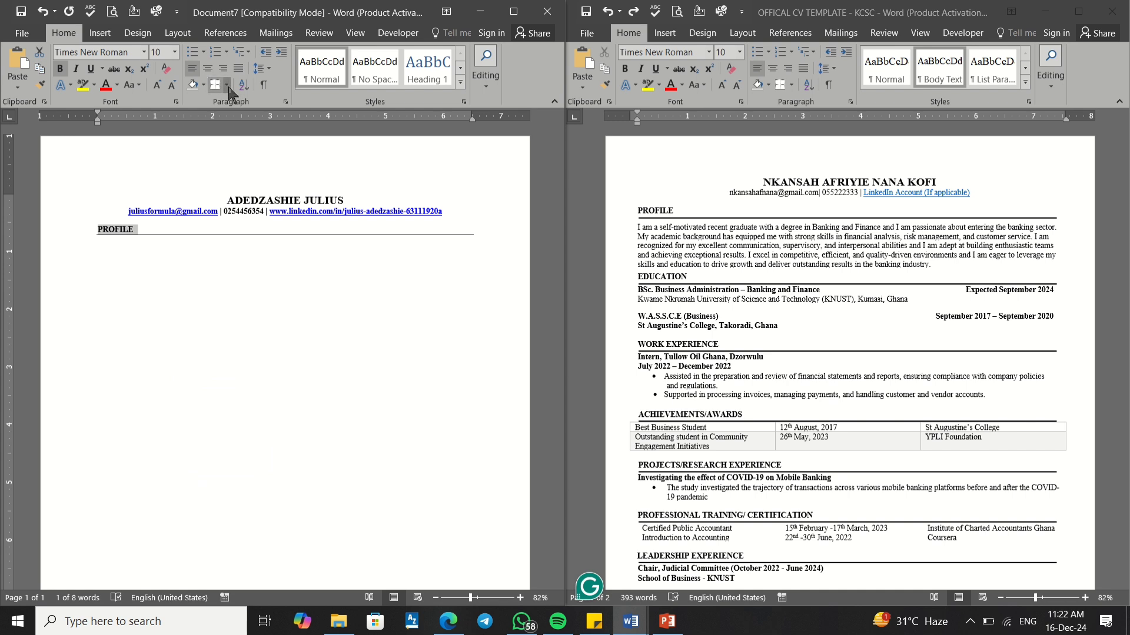
# Step: Change the PROFILE bottom border width to 1½ pt and reapply it
pyautogui.click(227, 85)
pyautogui.click(252, 356)
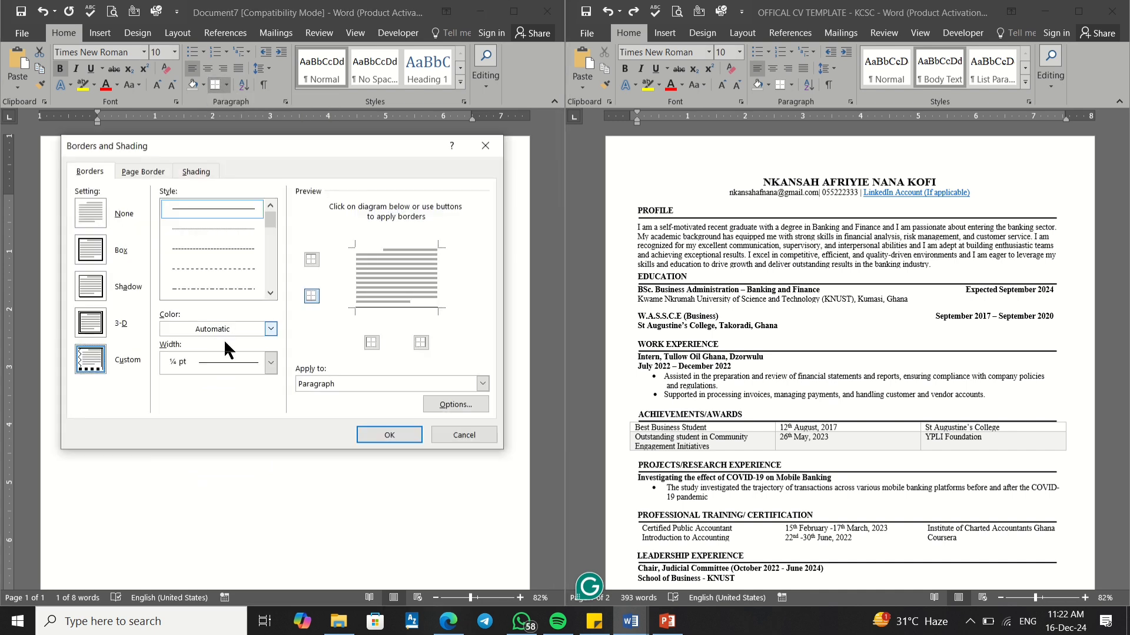
pyautogui.click(270, 363)
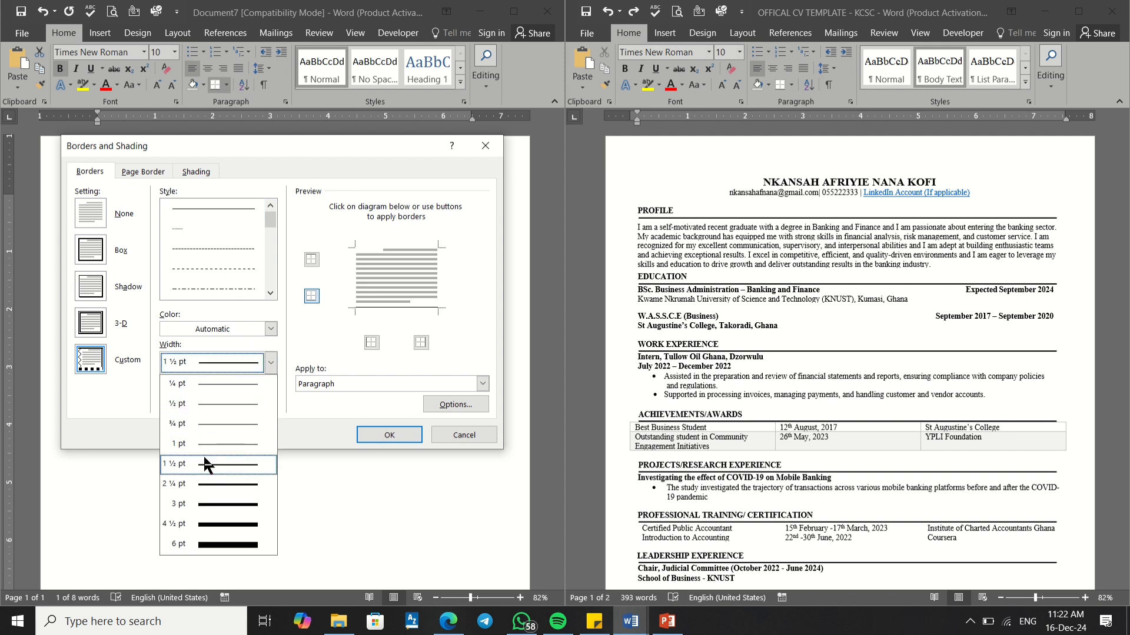
pyautogui.click(207, 464)
pyautogui.click(366, 428)
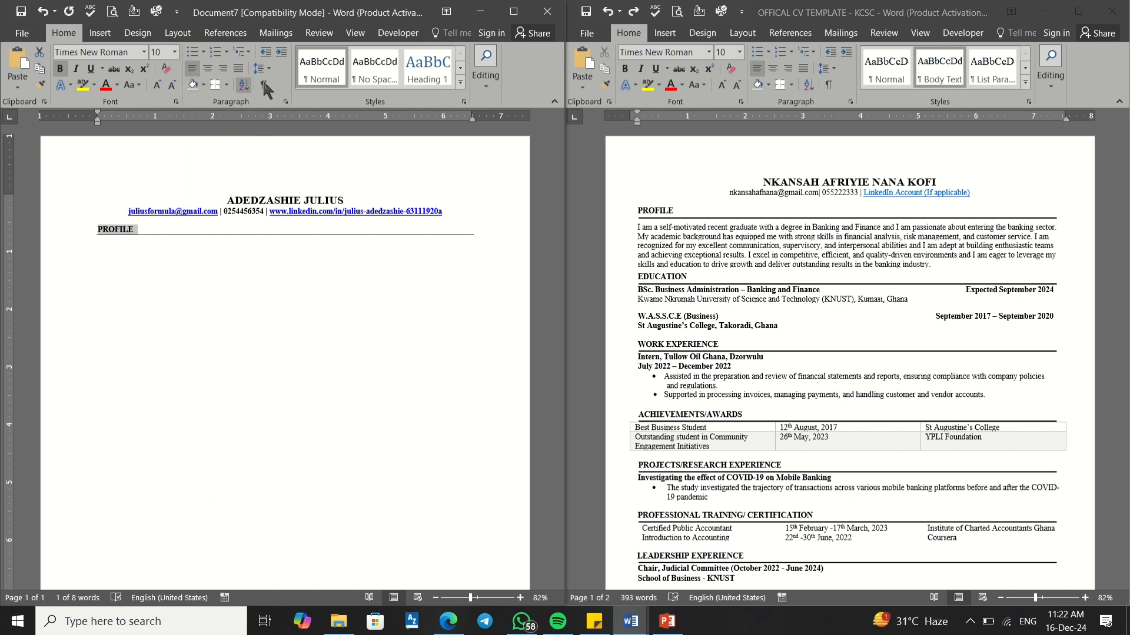
pyautogui.click(216, 91)
# Step: Left-align the line under PROFILE and delete the blank line so the rule sits beneath the heading
pyautogui.click(166, 245)
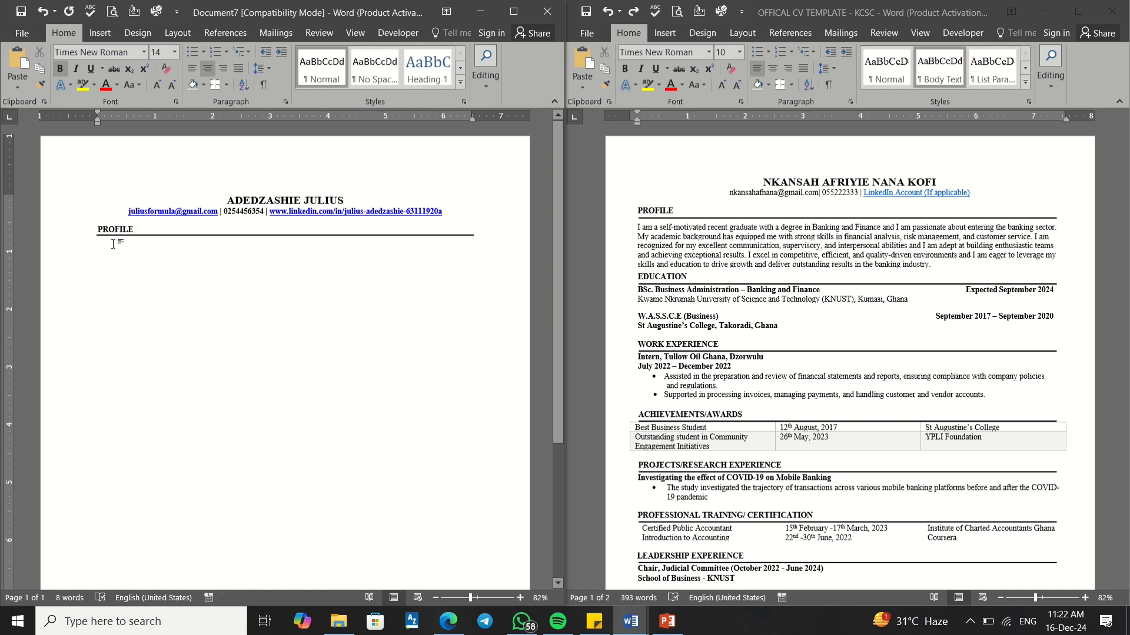
pyautogui.click(192, 73)
pyautogui.click(143, 229)
pyautogui.press('Return')
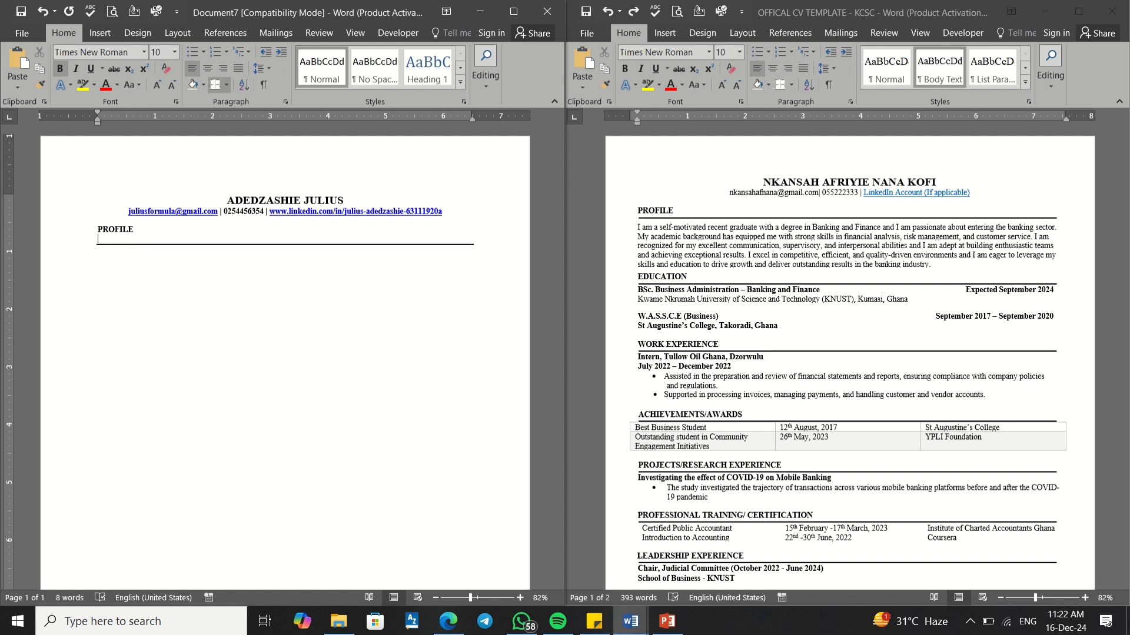
pyautogui.press('BackSpace')
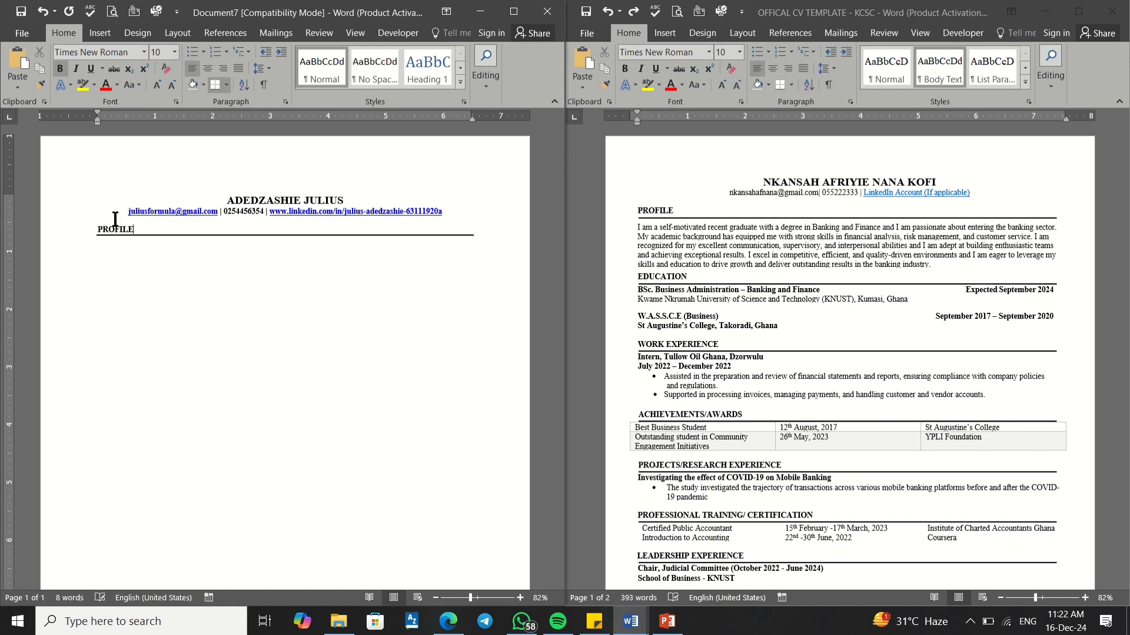
pyautogui.click(101, 246)
# Step: Make the right-hand OFFICAL CV TEMPLATE window the active document
pyautogui.click(640, 240)
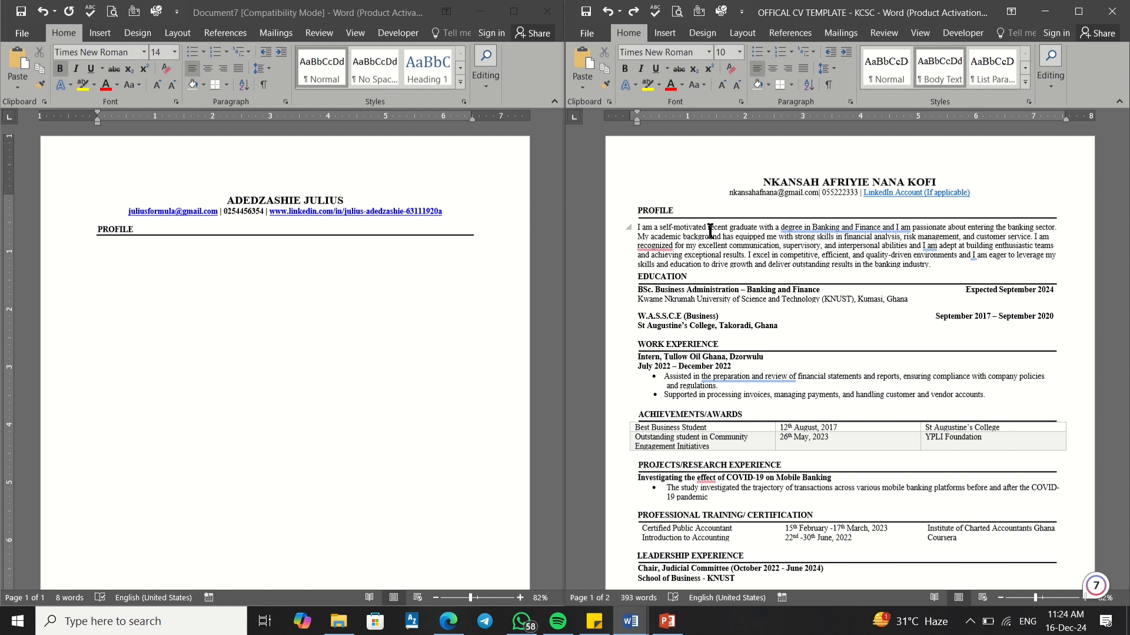
# Step: Copy the profile paragraph from the template CV
pyautogui.moveTo(937, 273)
pyautogui.mouseDown()
pyautogui.moveTo(833, 243)
pyautogui.moveTo(637, 227)
pyautogui.moveTo(930, 264)
pyautogui.moveTo(920, 265)
pyautogui.mouseUp()
pyautogui.click(637, 236)
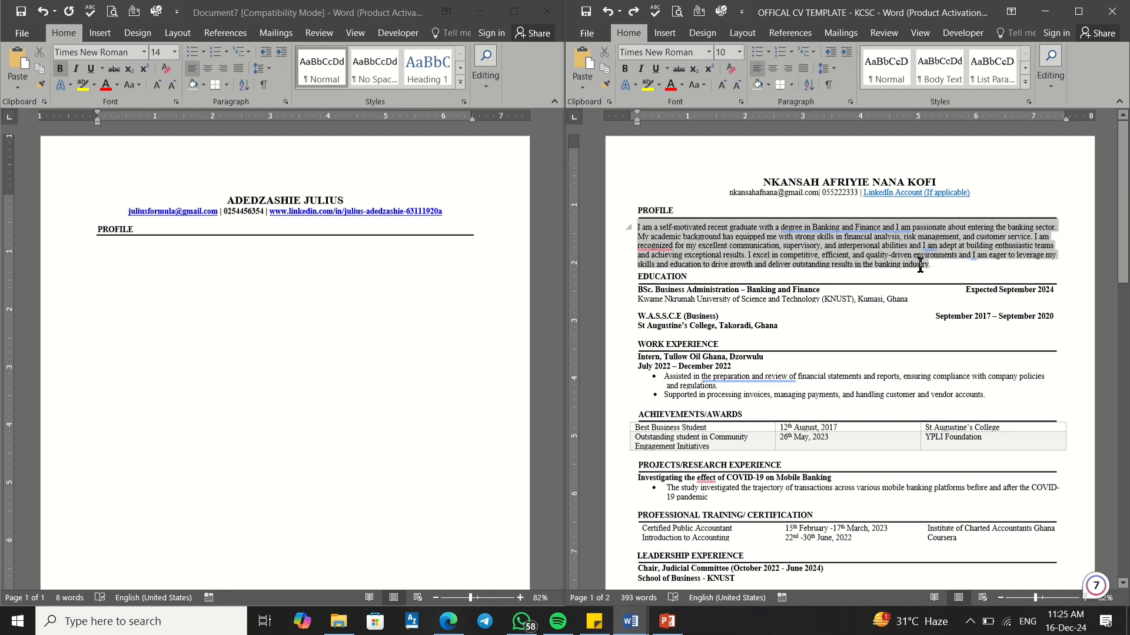
pyautogui.rightClick(907, 255)
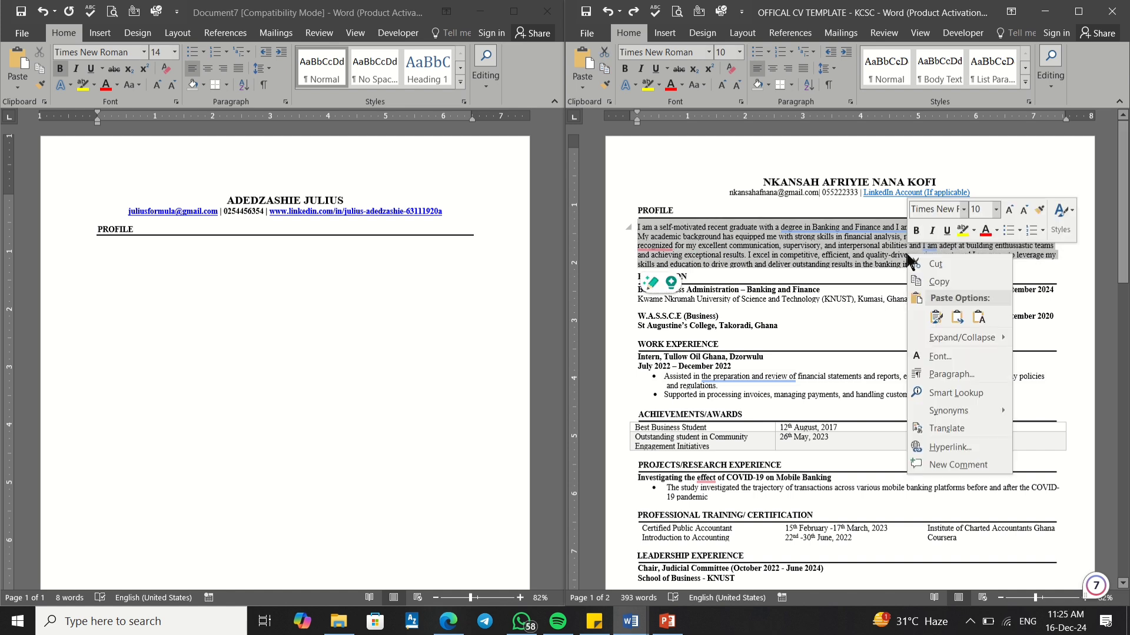
pyautogui.click(937, 283)
# Step: Paste the profile paragraph under PROFILE in Document7 using Merge Formatting
pyautogui.click(94, 262)
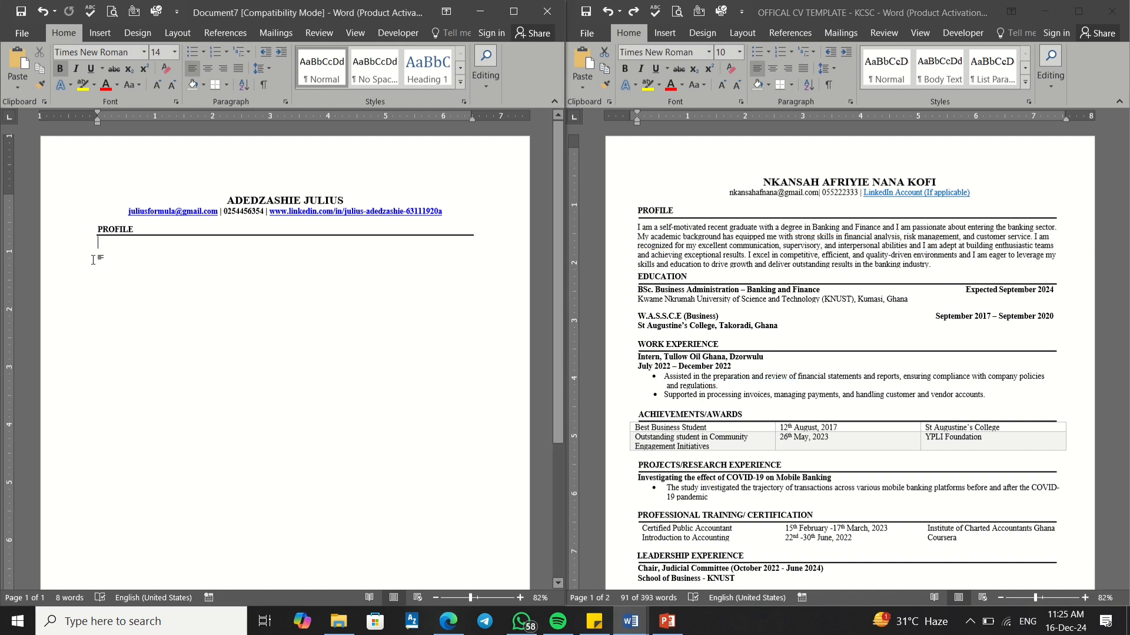
pyautogui.rightClick(98, 246)
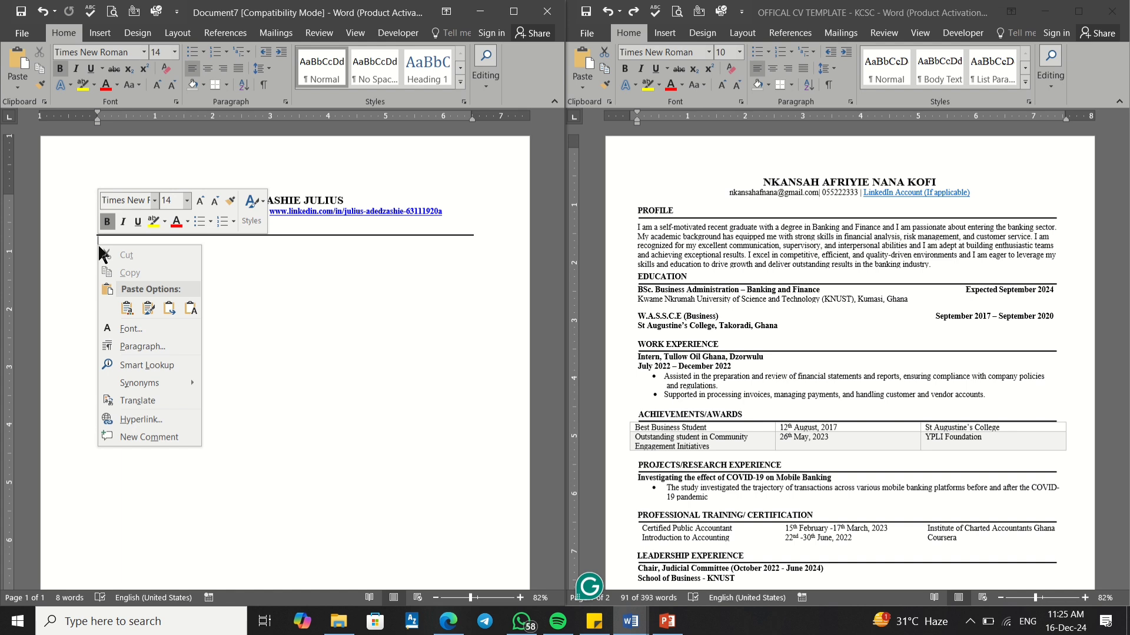
pyautogui.click(235, 270)
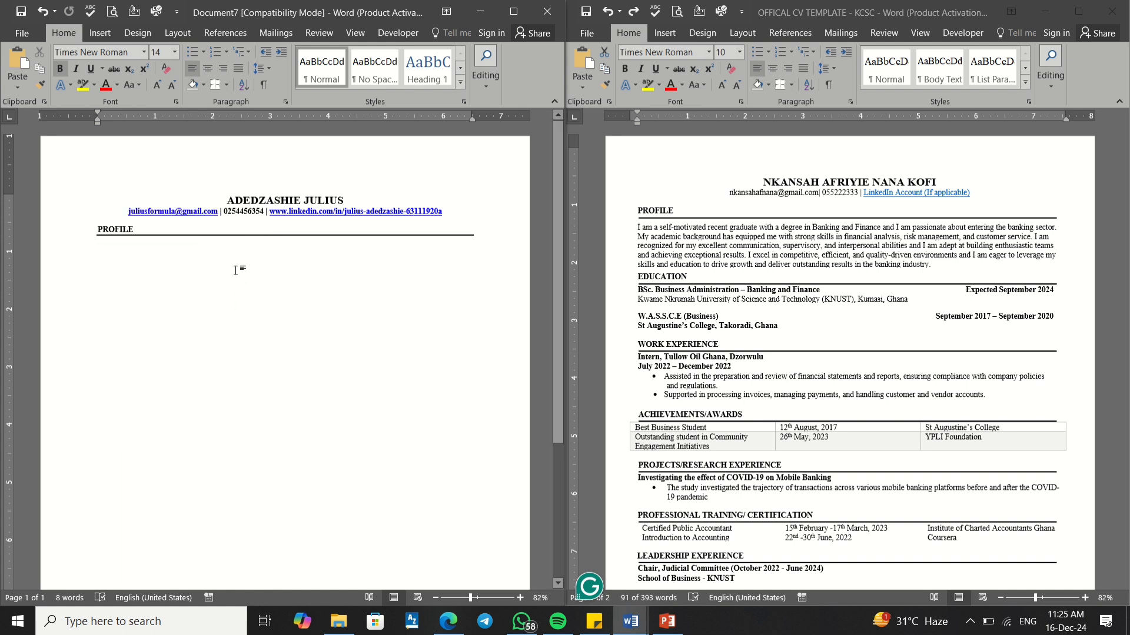
pyautogui.hotkey('ctrl', 'v')
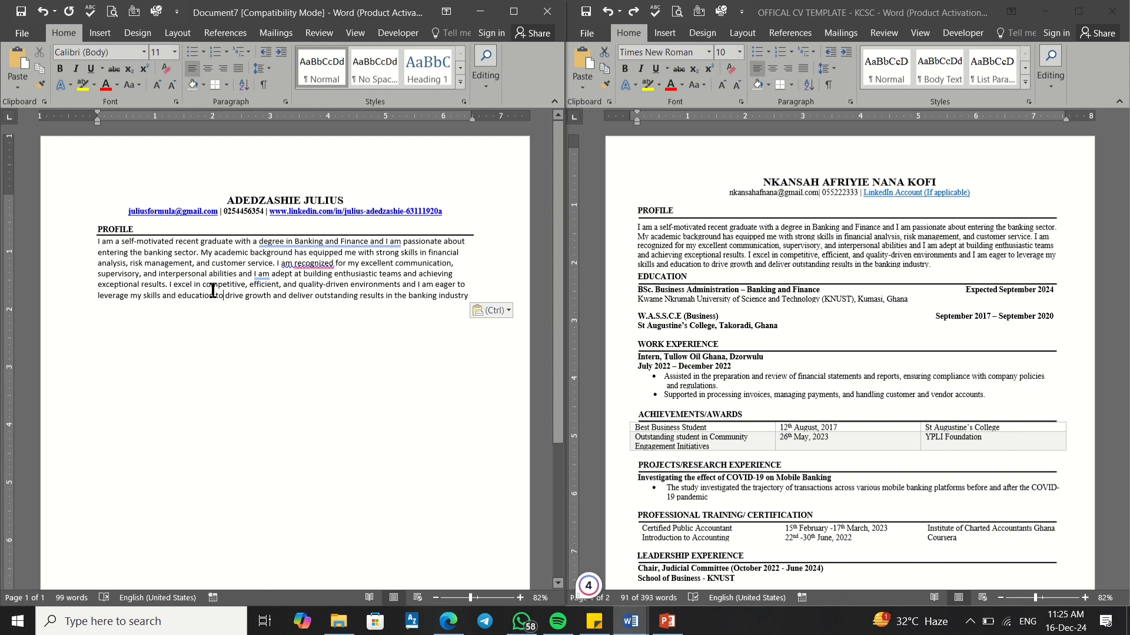
pyautogui.hotkey('ctrl', 'z')
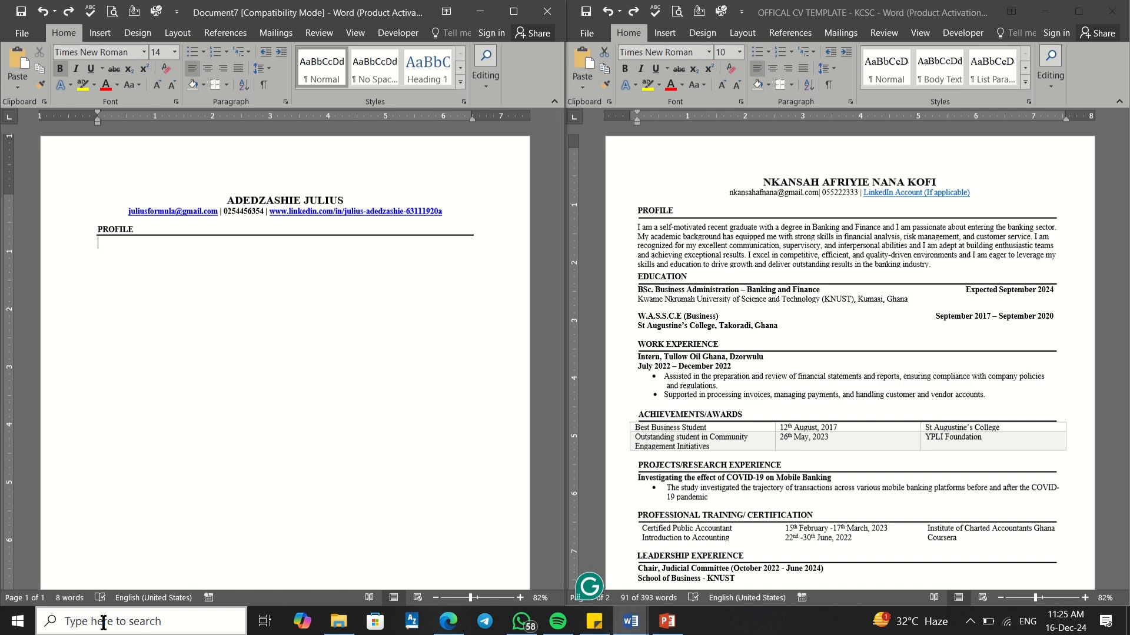
pyautogui.rightClick(103, 246)
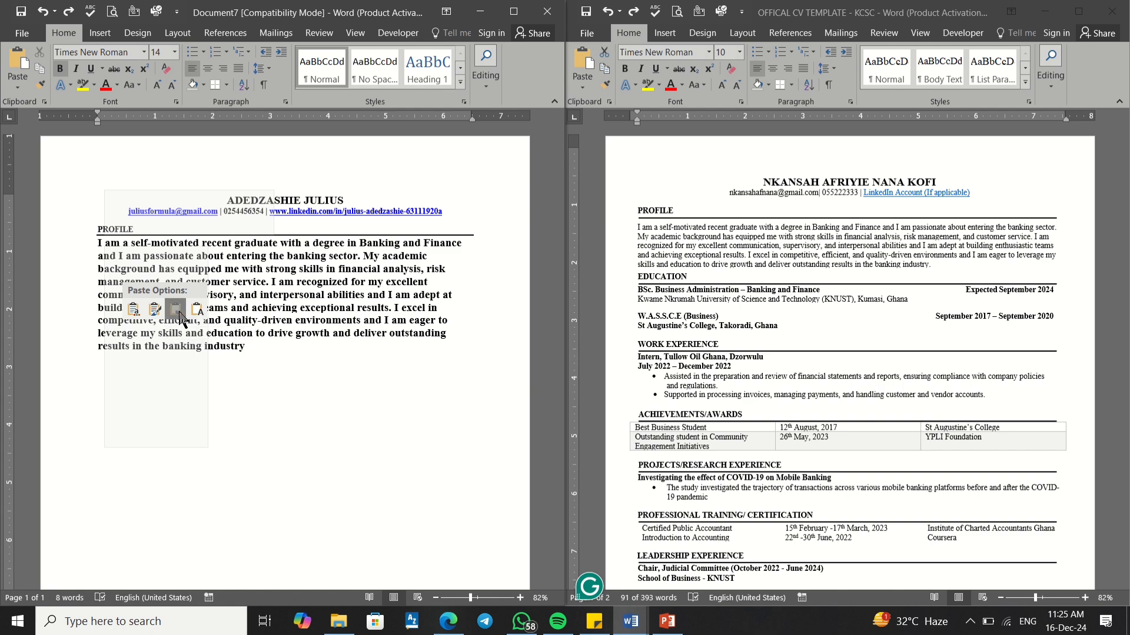
pyautogui.click(176, 310)
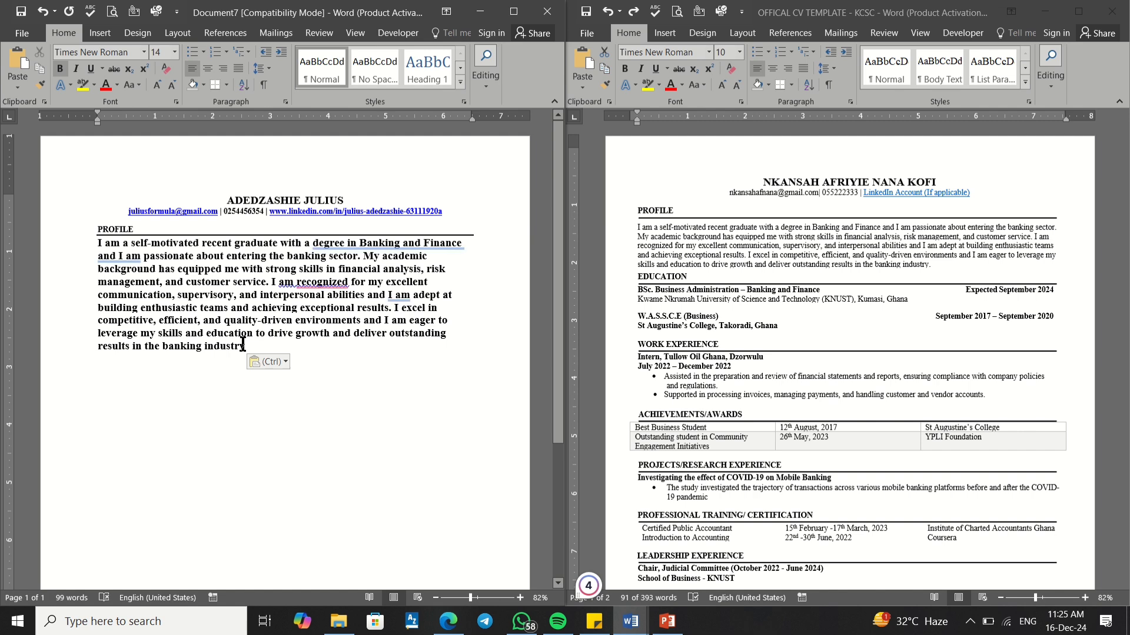
# Step: Set the pasted profile paragraph to 10-point, non-bold text
pyautogui.moveTo(246, 346); pyautogui.dragTo(101, 242)
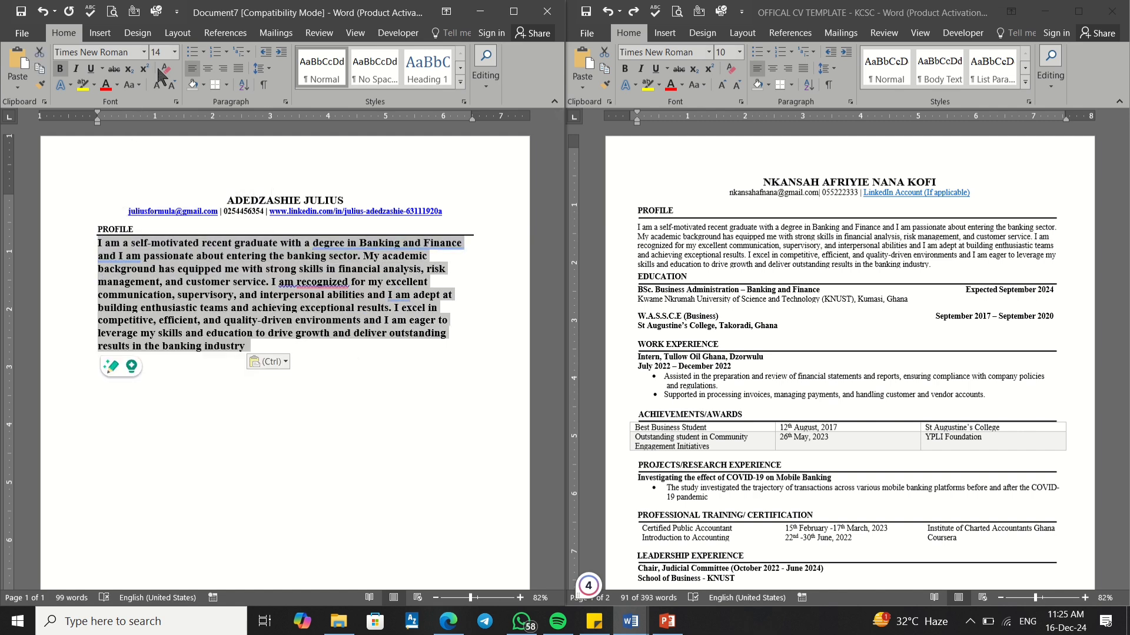
pyautogui.click(174, 52)
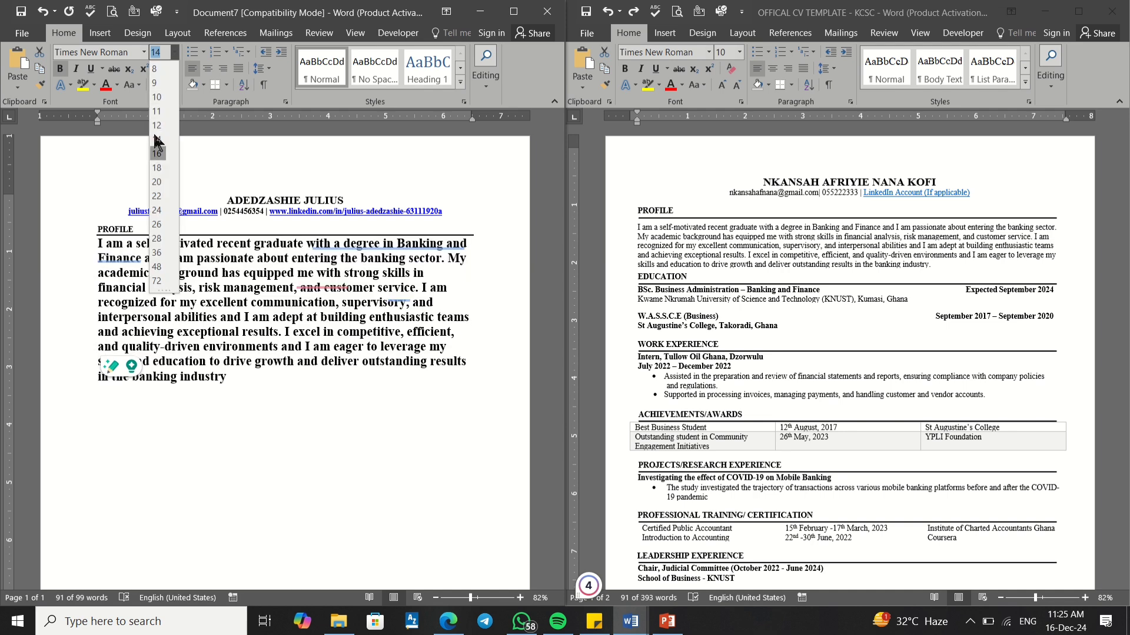
pyautogui.click(156, 97)
pyautogui.click(59, 69)
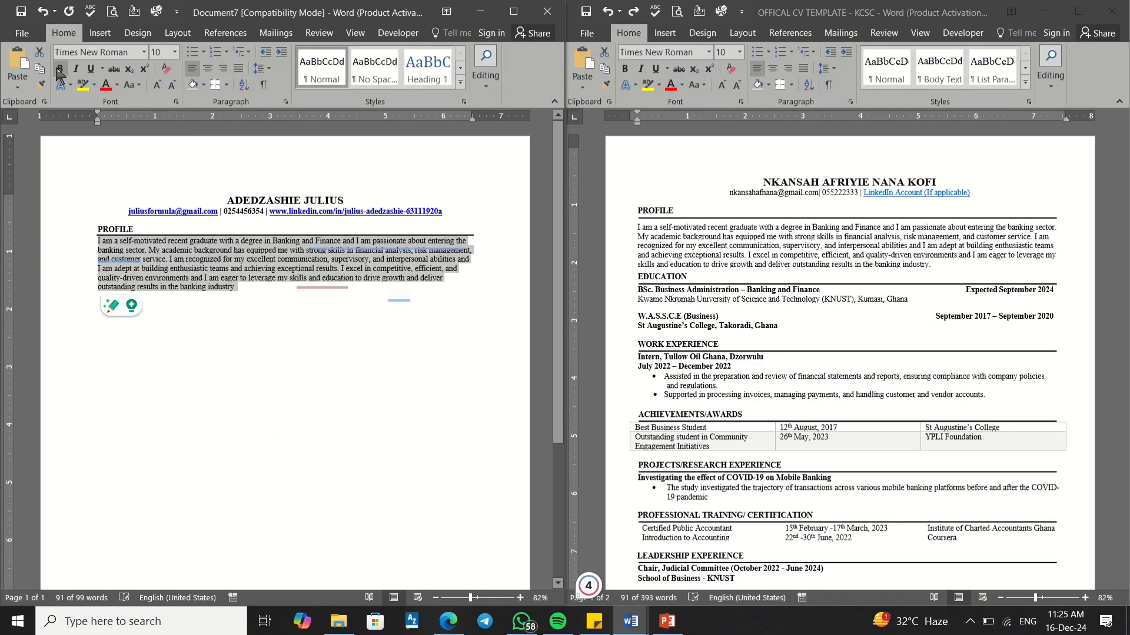
pyautogui.click(124, 229)
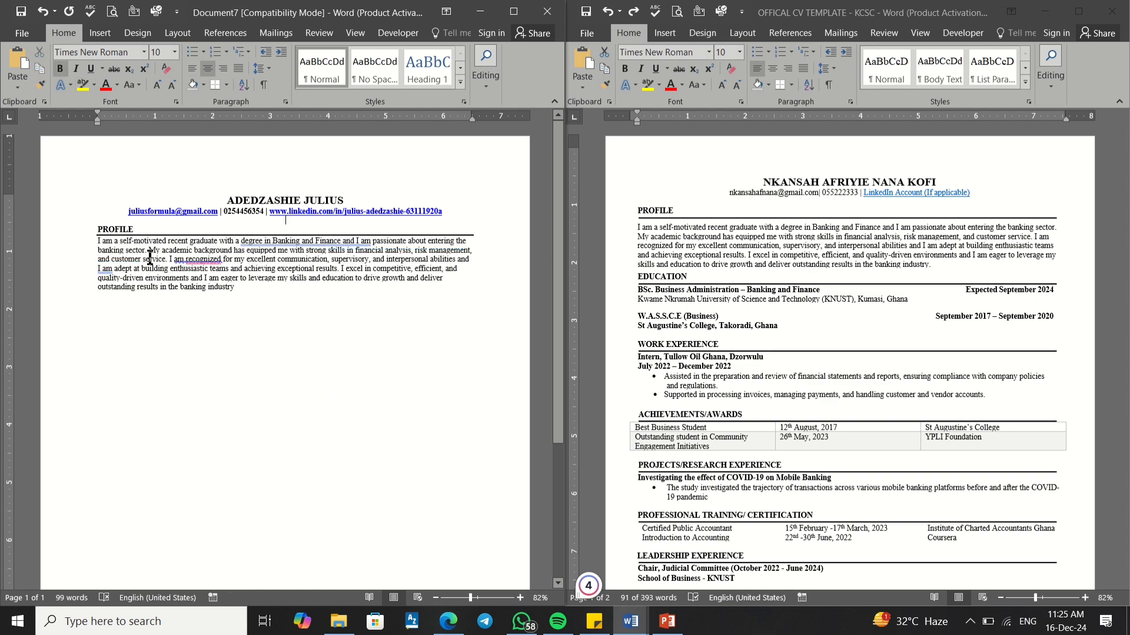
pyautogui.moveTo(330, 241)
# Step: Show Grammarly's rephrasing card for the underlined first profile sentence
pyautogui.moveTo(265, 239)
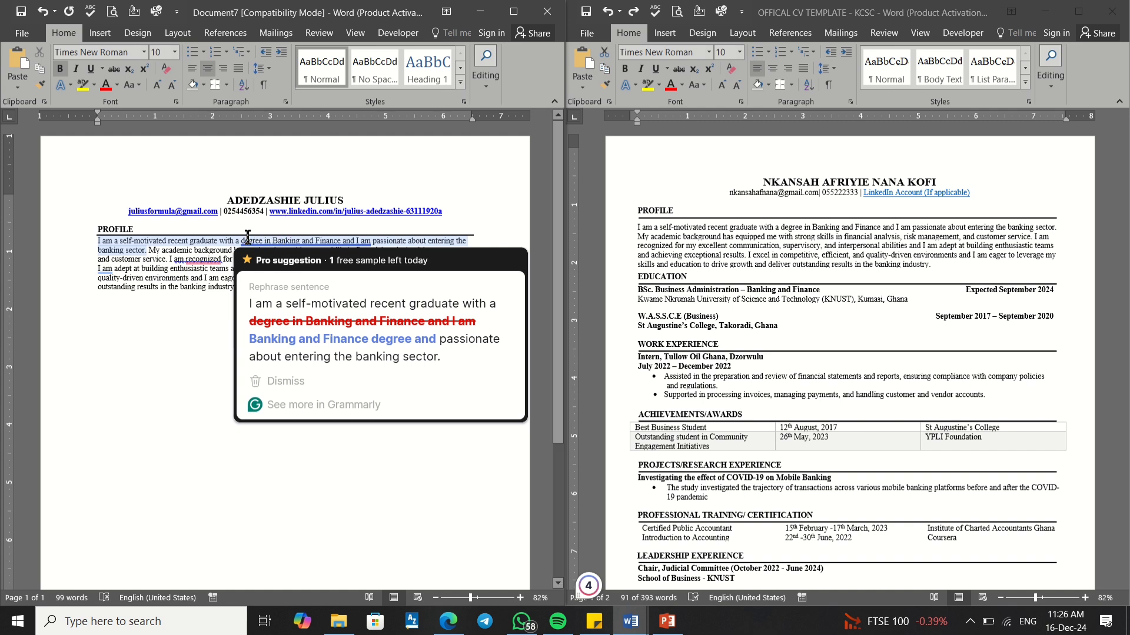
# Step: Accept Grammarly's rewrite: '...with a Banking and Finance degree and passionate about entering the banking sector'
pyautogui.click(188, 244)
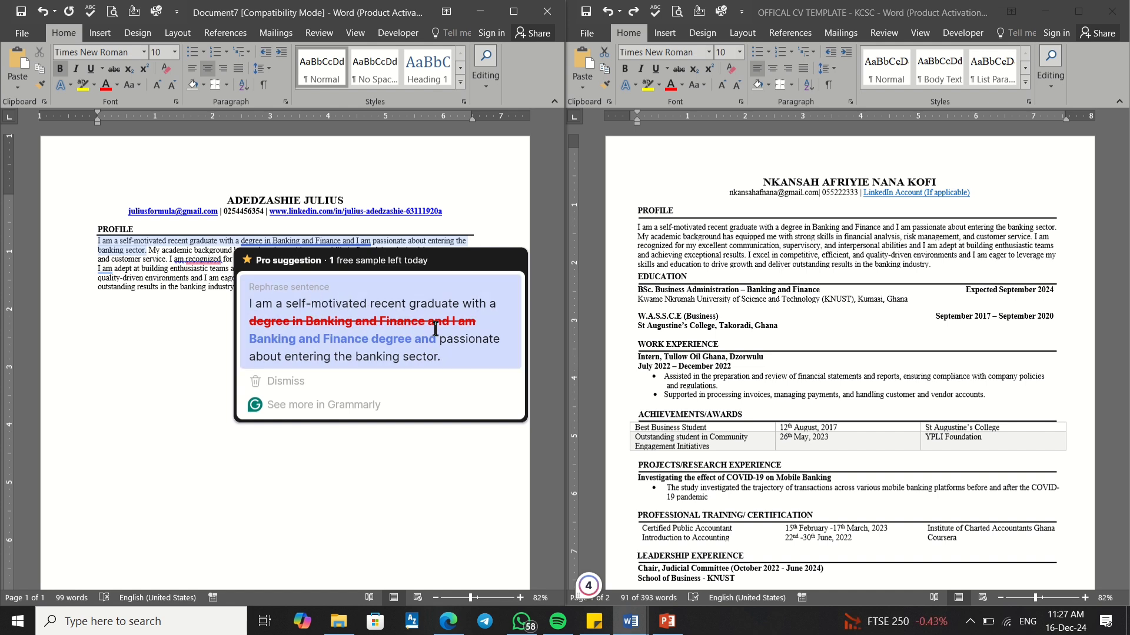
pyautogui.click(344, 321)
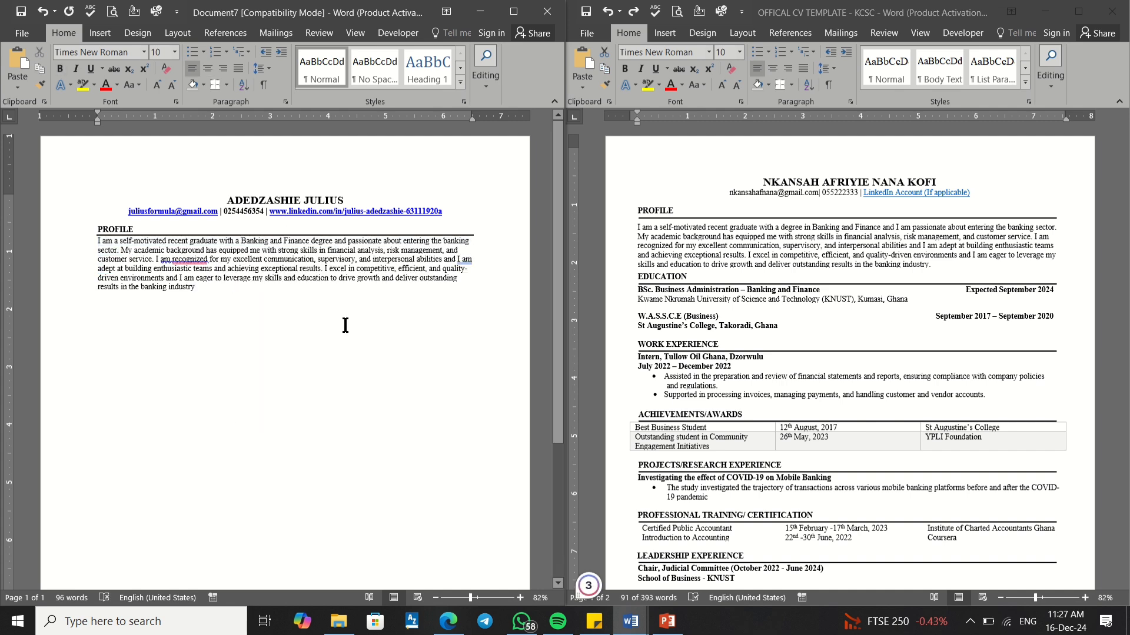
# Step: Insert 'am' before 'passionate' via Grammarly's suggestion and justify the whole profile paragraph
pyautogui.moveTo(362, 245)
pyautogui.click(373, 280)
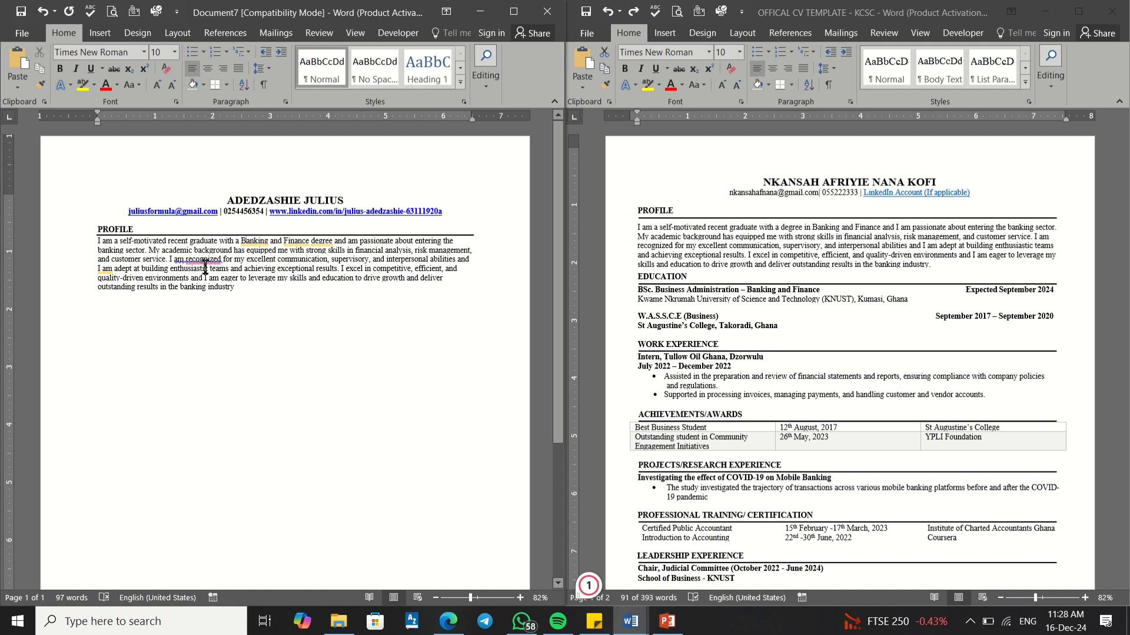
pyautogui.moveTo(203, 260)
pyautogui.moveTo(247, 291); pyautogui.dragTo(86, 238)
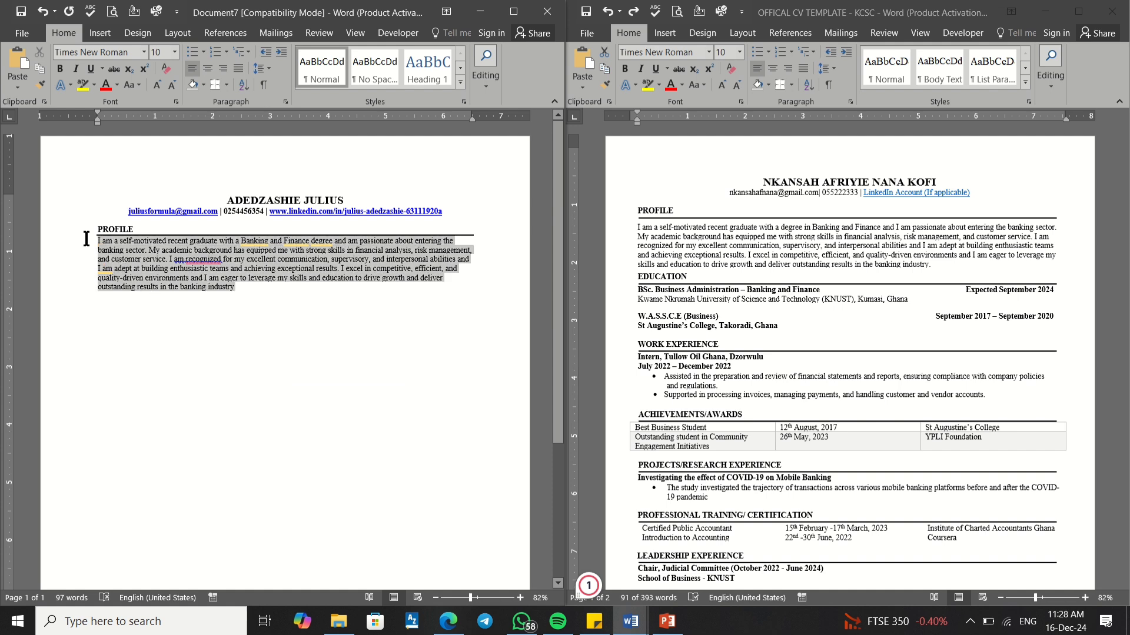
pyautogui.click(238, 69)
pyautogui.click(263, 286)
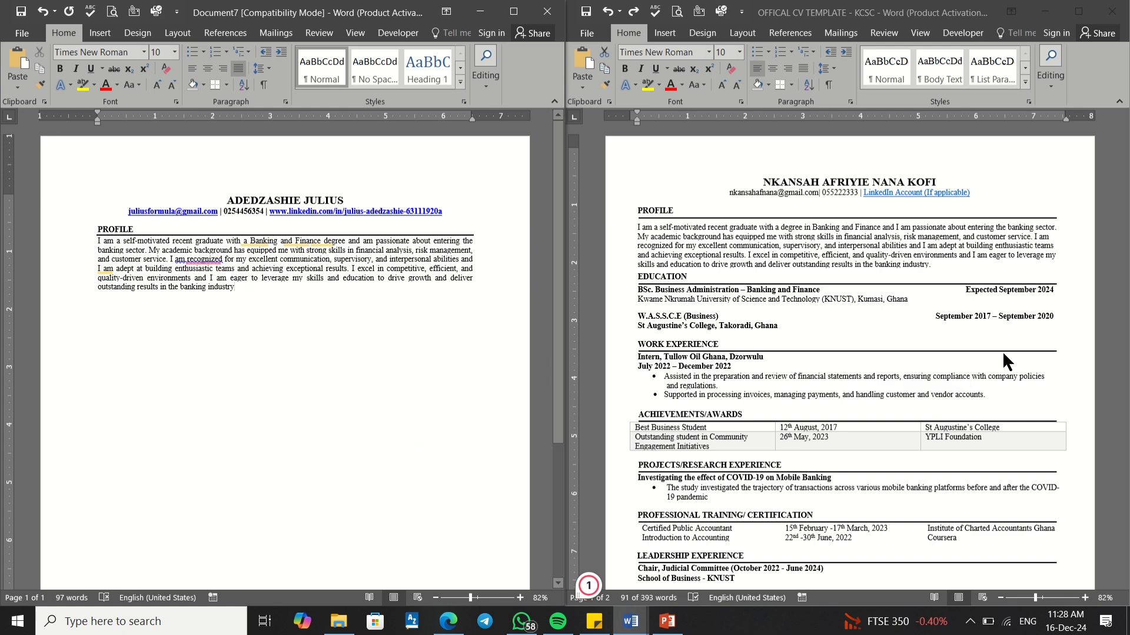
# Step: Return to Document7 with the cursor at the end of the profile paragraph
pyautogui.scroll(-4, 916, 353)
pyautogui.scroll(-8, 916, 353)
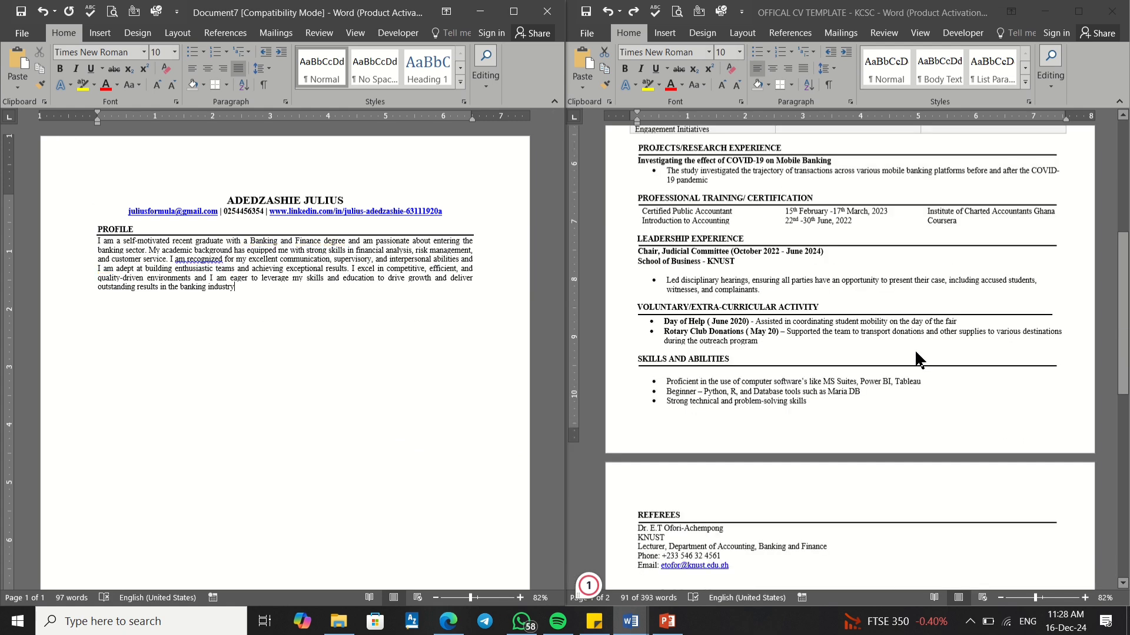
pyautogui.scroll(-3, 915, 352)
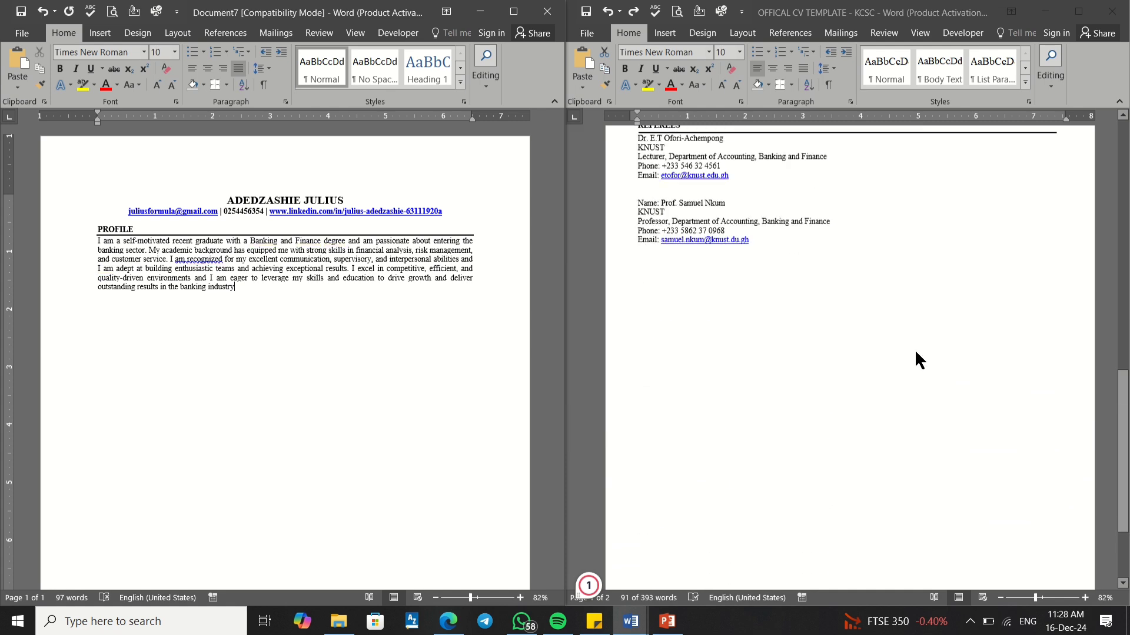
pyautogui.scroll(12, 915, 353)
pyautogui.scroll(3, 915, 353)
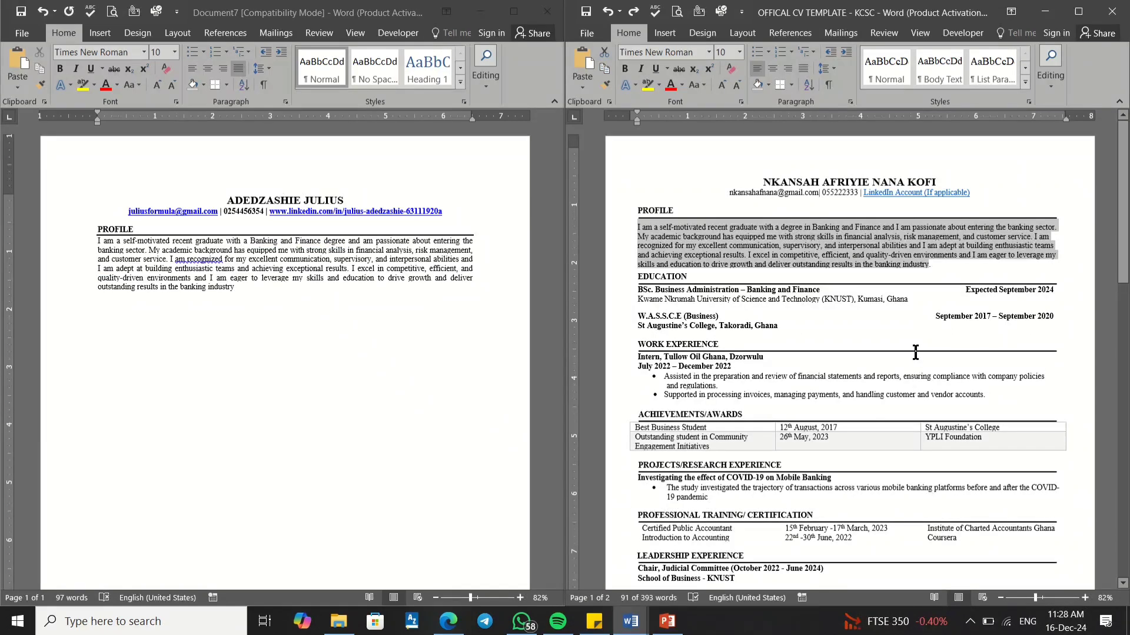
pyautogui.click(250, 284)
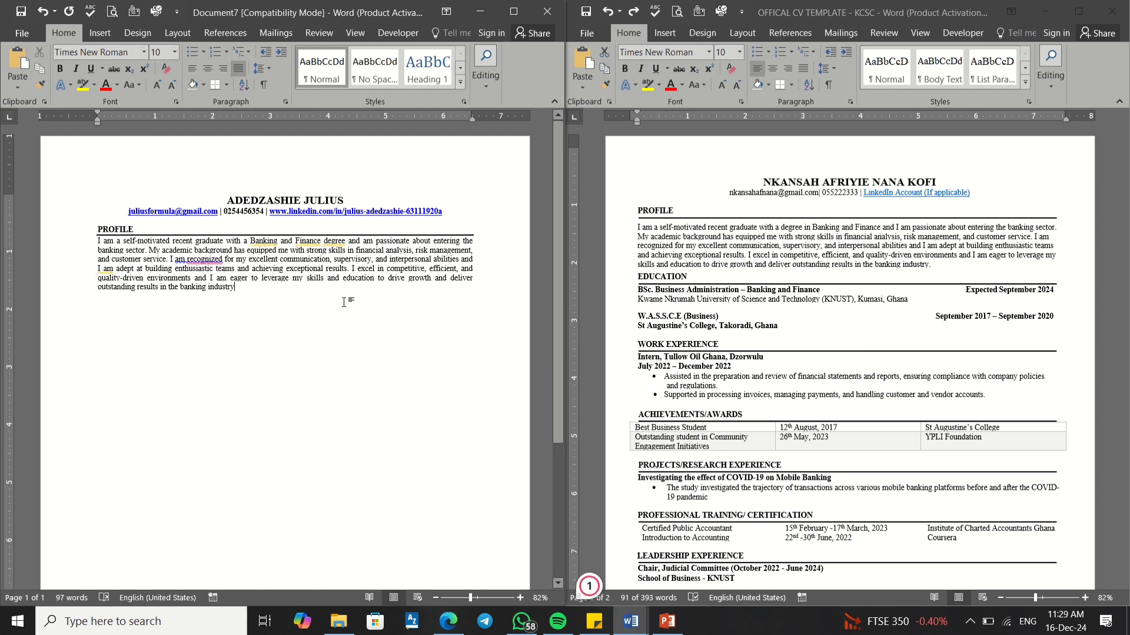
# Step: Left-align the Banking and Finance graduate PROFILE paragraph in the new CV instead of justifying it
pyautogui.tripleClick(765, 238)
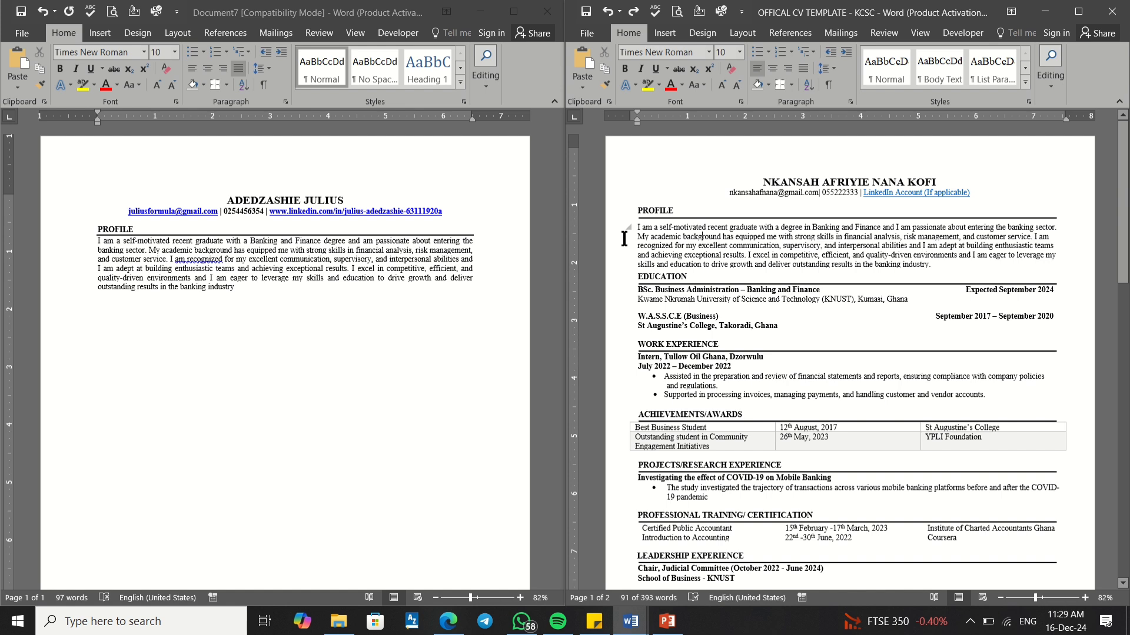
pyautogui.click(247, 287)
pyautogui.moveTo(224, 288); pyautogui.dragTo(89, 243)
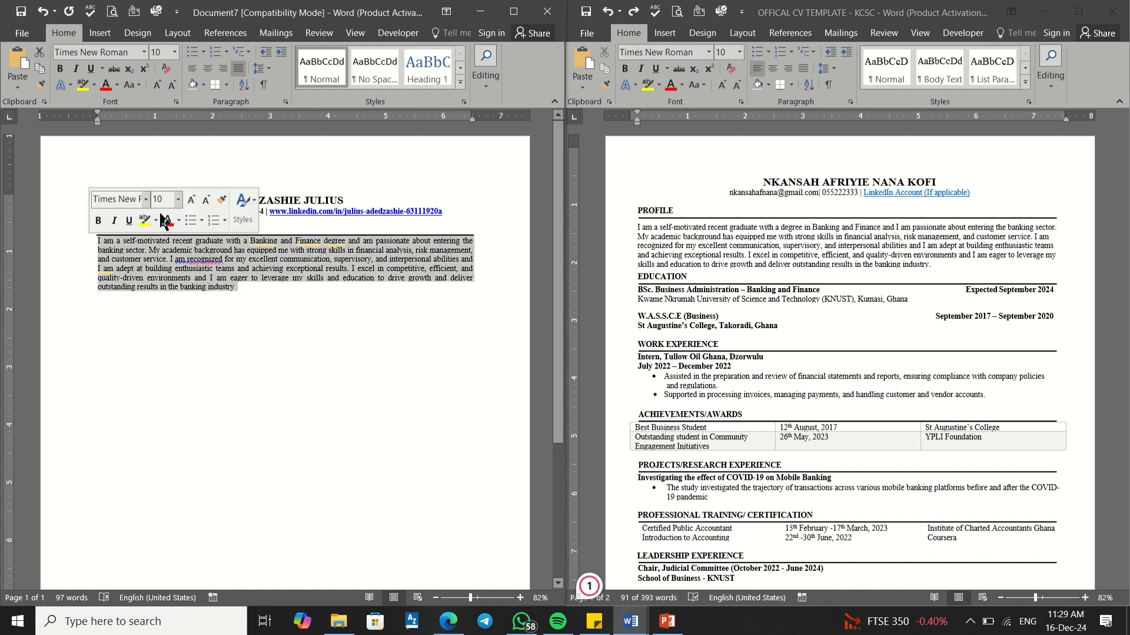
pyautogui.click(192, 69)
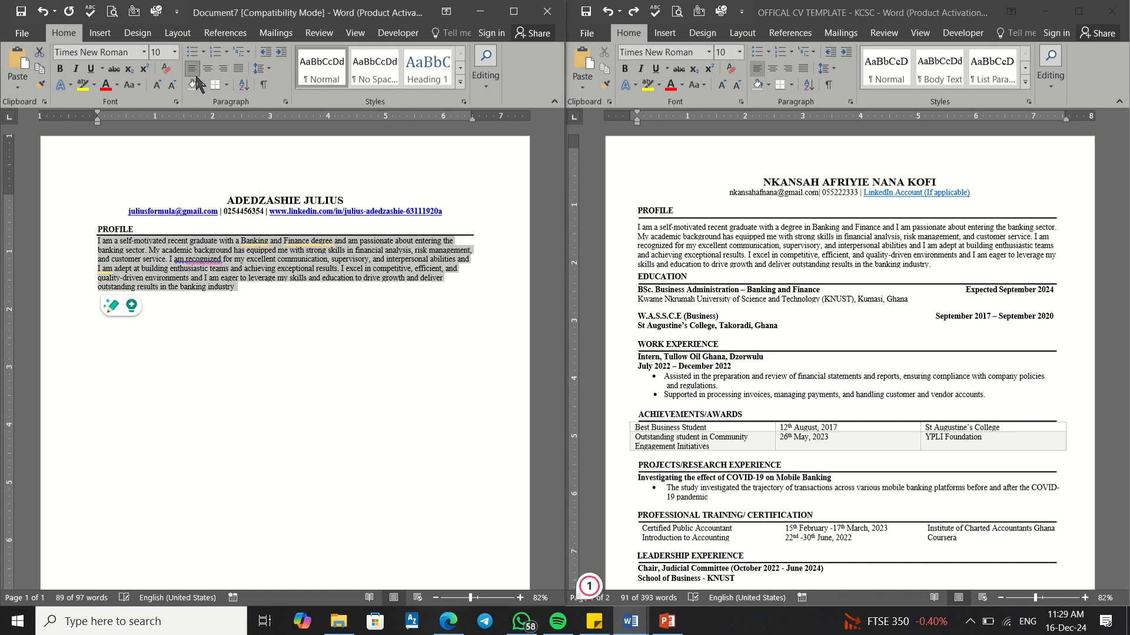
pyautogui.click(291, 300)
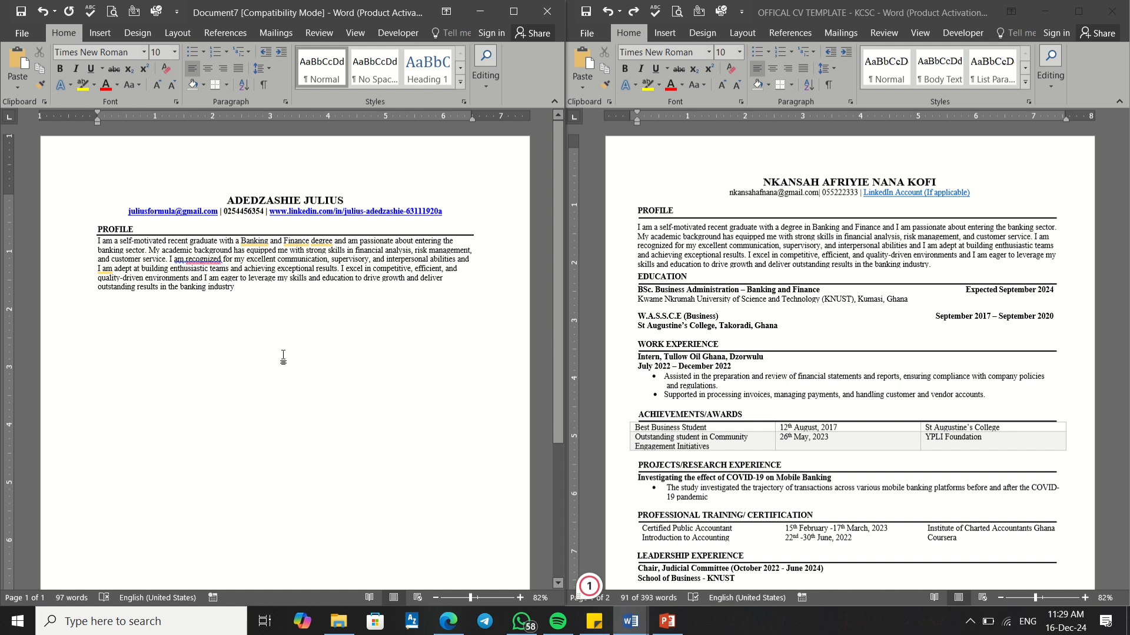
# Step: Correct the profile's ending to 'industry.' and type the EDUCATION heading on the line below
pyautogui.press('BackSpace')
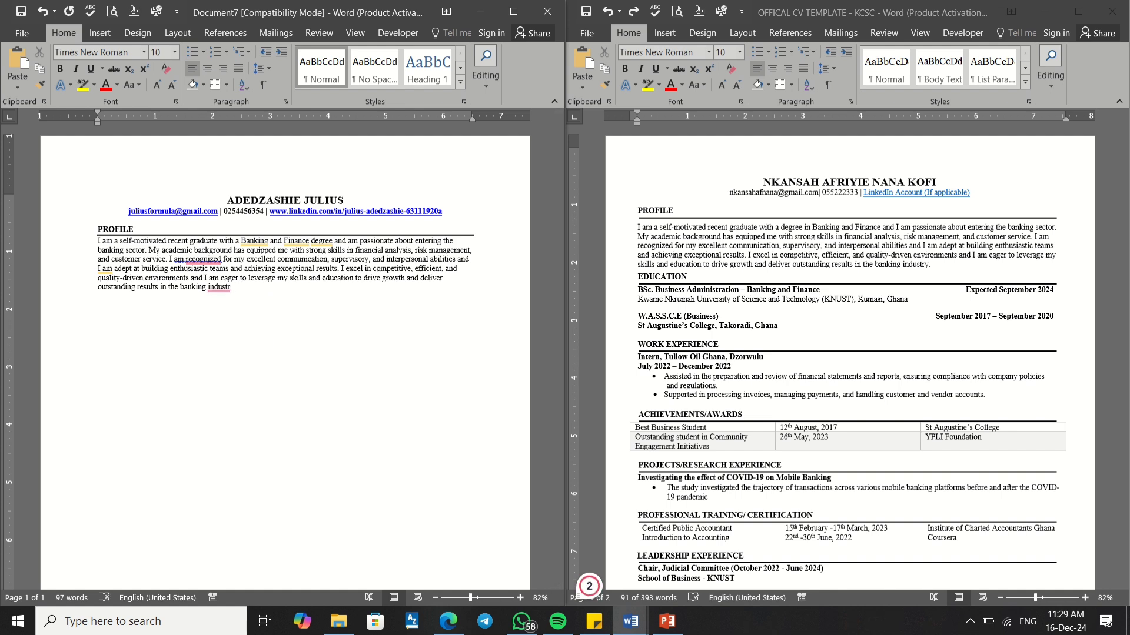
pyautogui.write('Y')
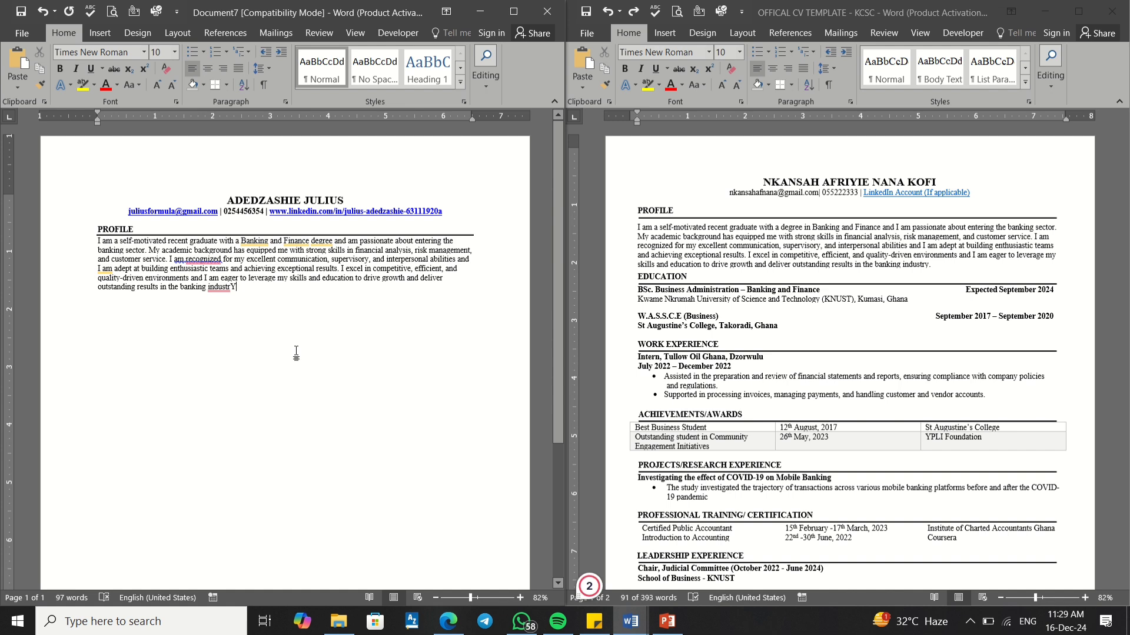
pyautogui.press('BackSpace')
pyautogui.write('y.')
pyautogui.moveTo(102, 271)
pyautogui.write('EDUCATI')
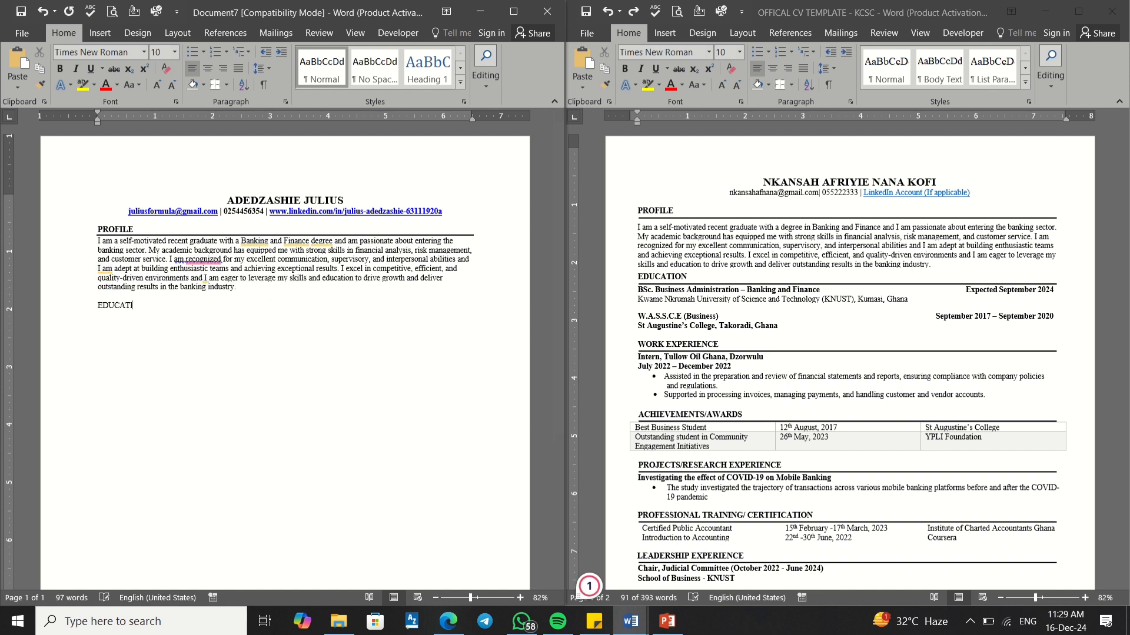
pyautogui.write('ON')
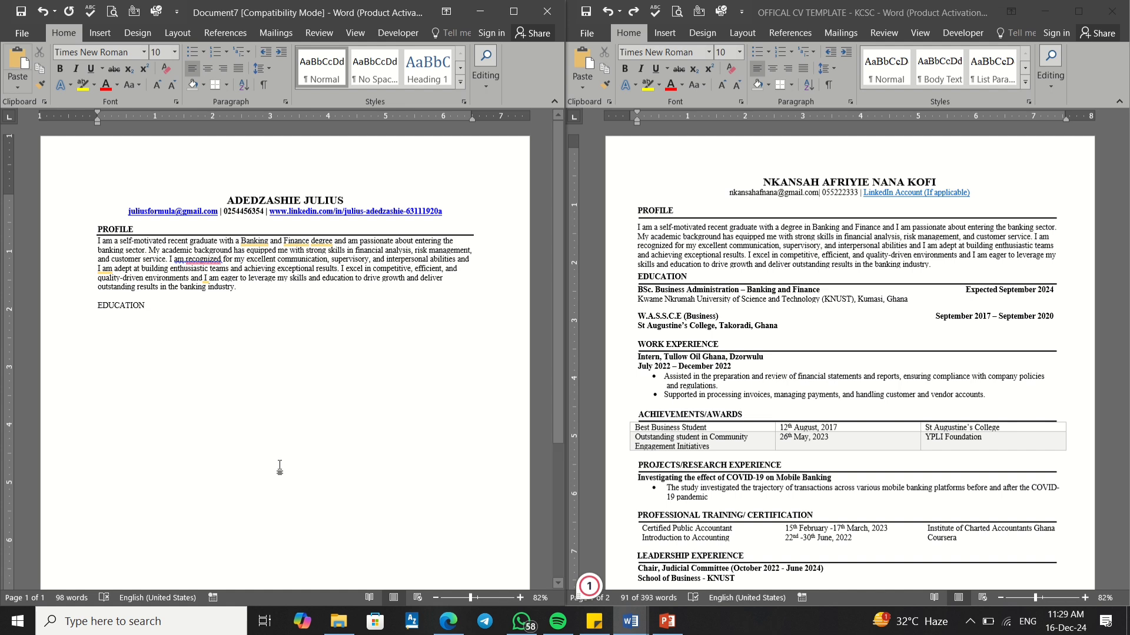
# Step: Bold the EDUCATION heading and add a bottom border rule beneath it
pyautogui.moveTo(148, 306); pyautogui.dragTo(89, 301)
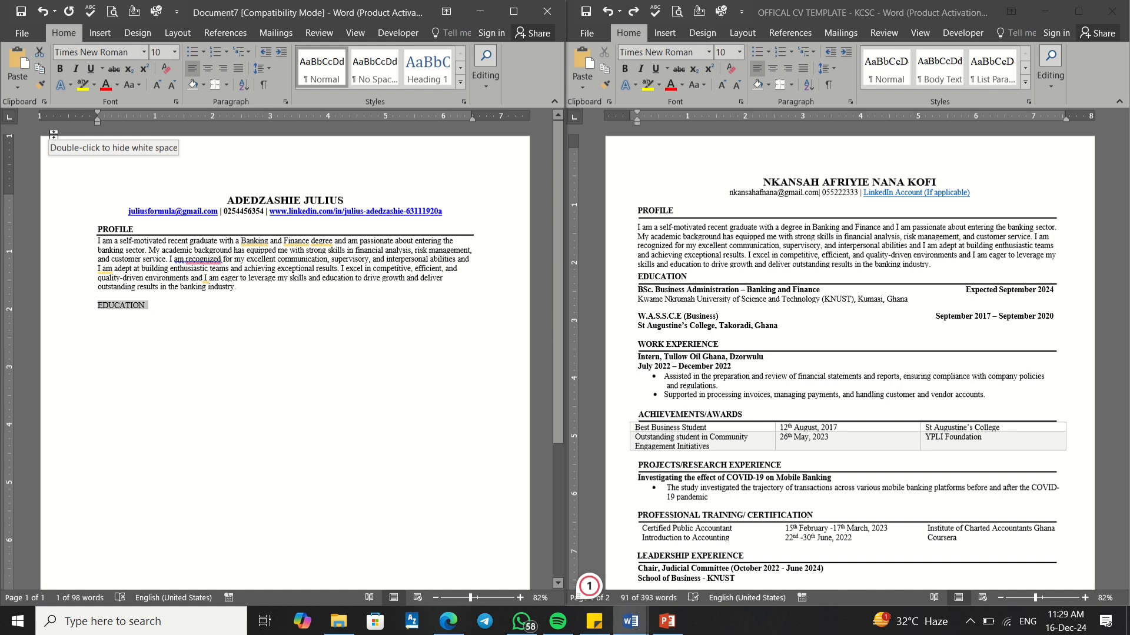
pyautogui.click(60, 73)
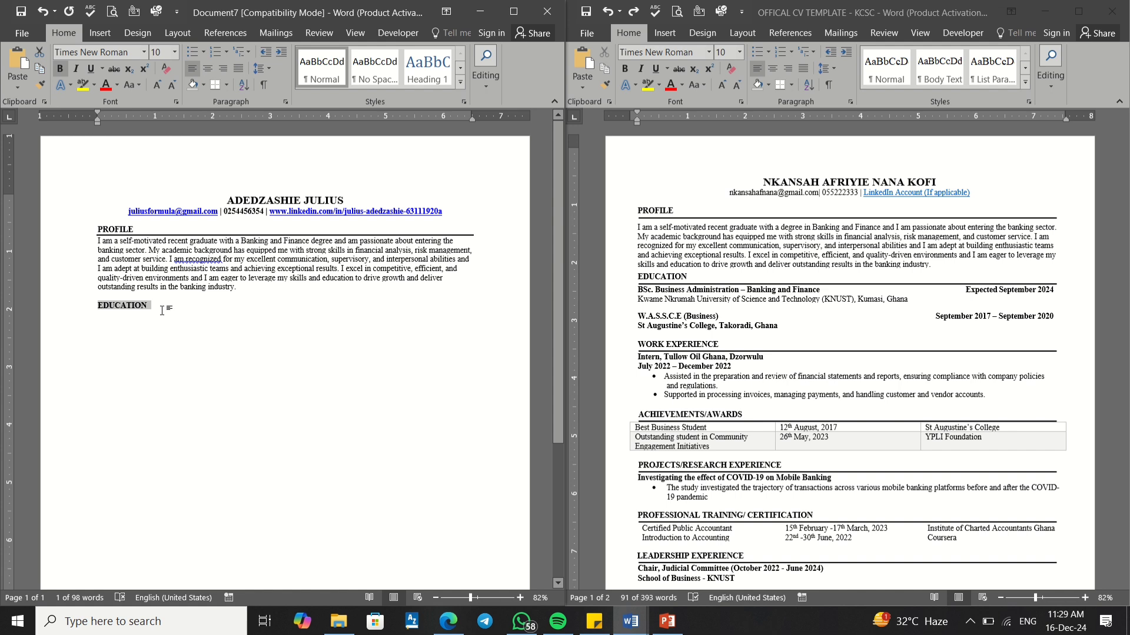
pyautogui.click(216, 84)
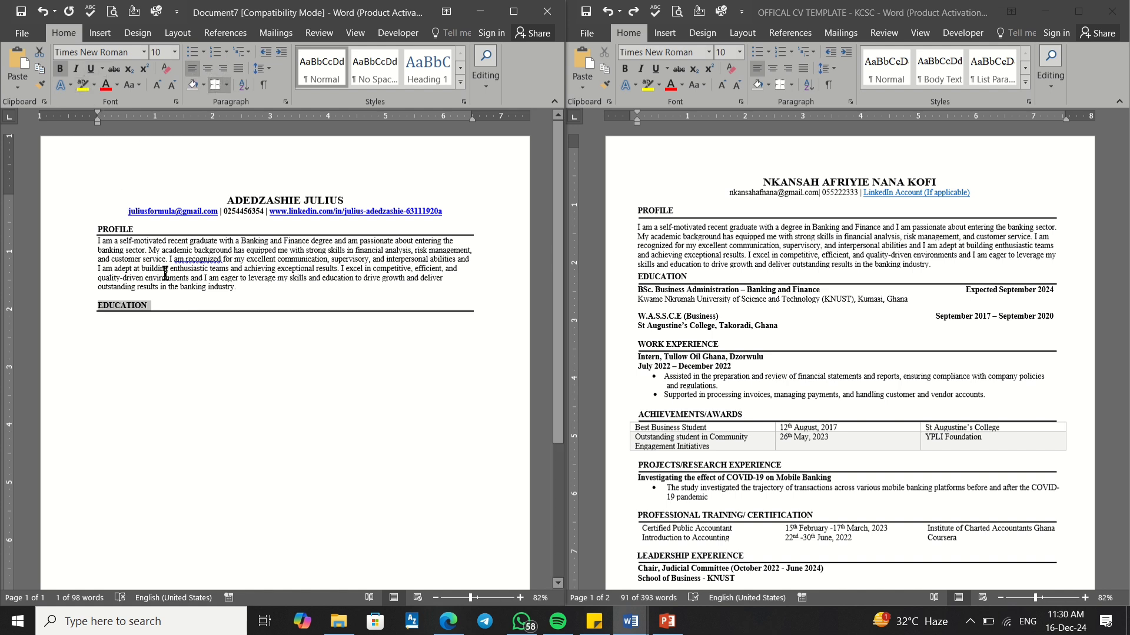
pyautogui.click(116, 325)
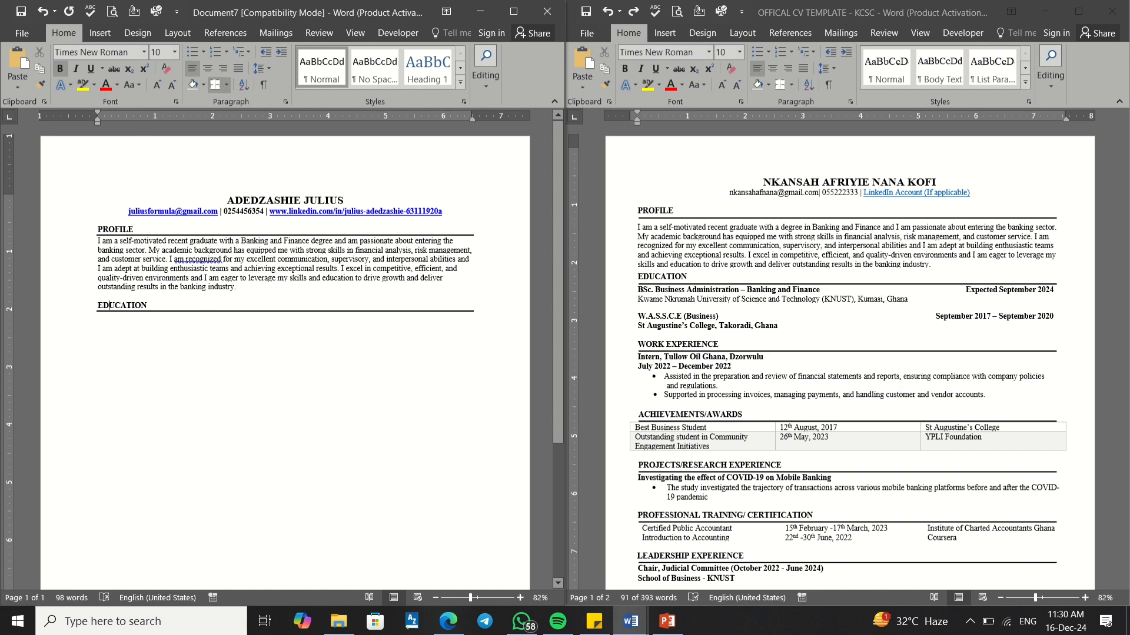
pyautogui.click(103, 325)
pyautogui.press('Up')
pyautogui.click(85, 331)
pyautogui.click(102, 323)
pyautogui.click(98, 319)
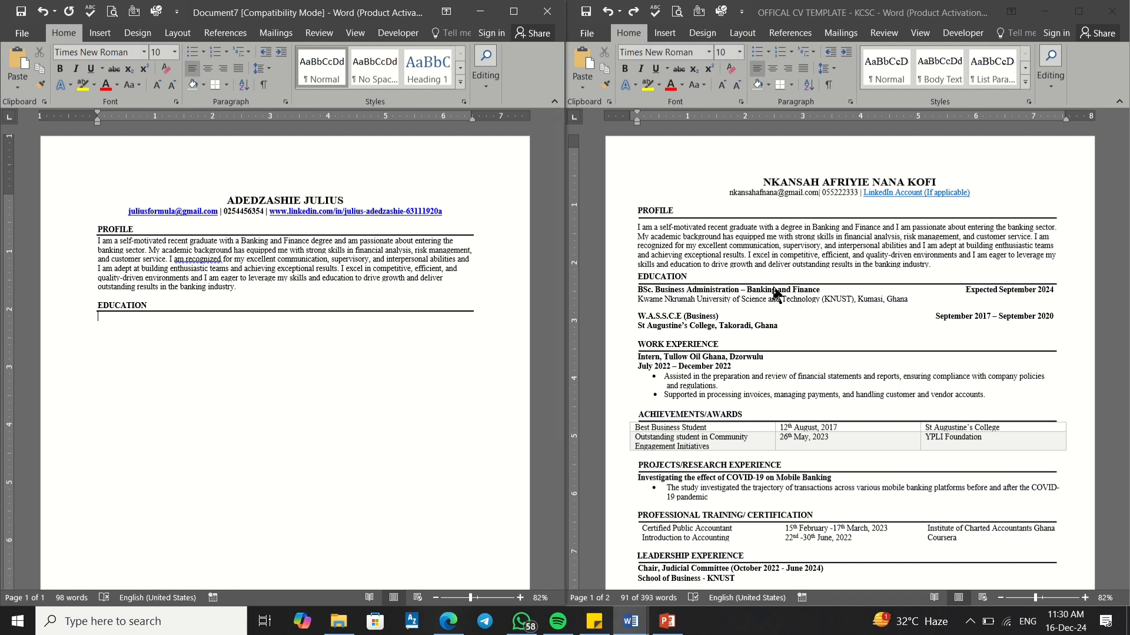
# Step: Copy the 'BSc. Business Administration – Banking and Finance' line from the template under EDUCATION, merging formatting
pyautogui.click(654, 289)
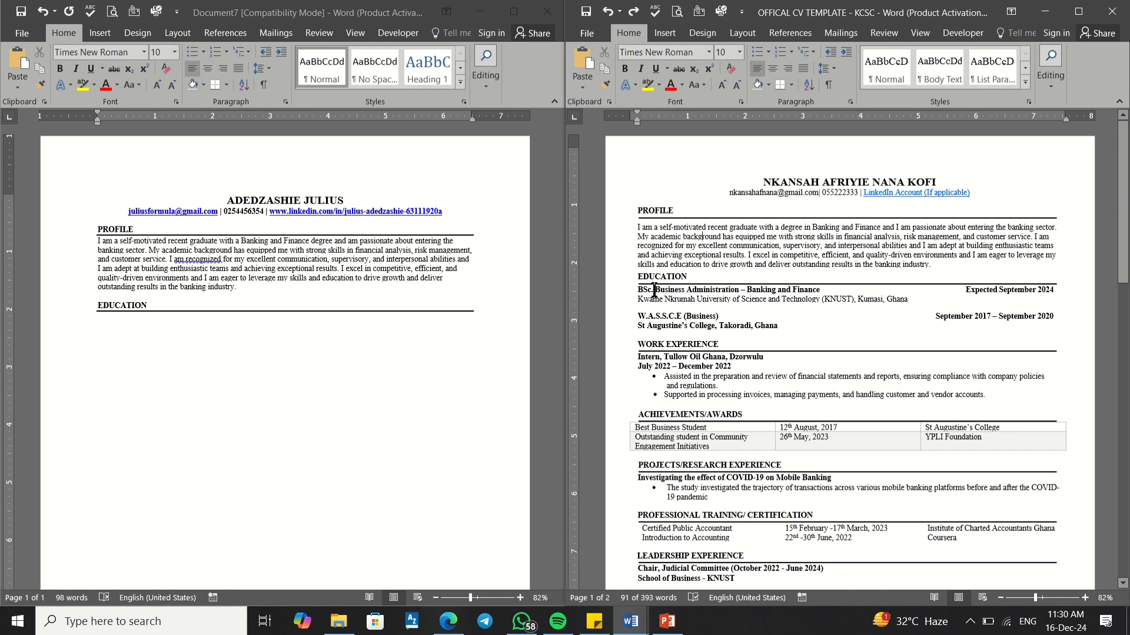
pyautogui.moveTo(637, 290); pyautogui.dragTo(1053, 287)
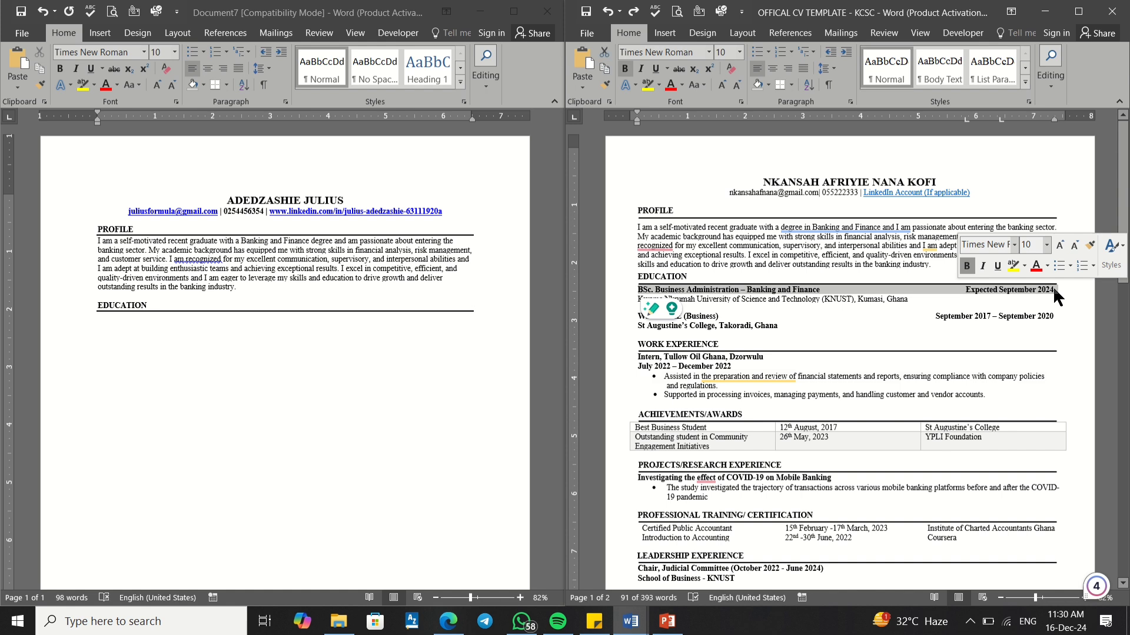
pyautogui.rightClick(1054, 280)
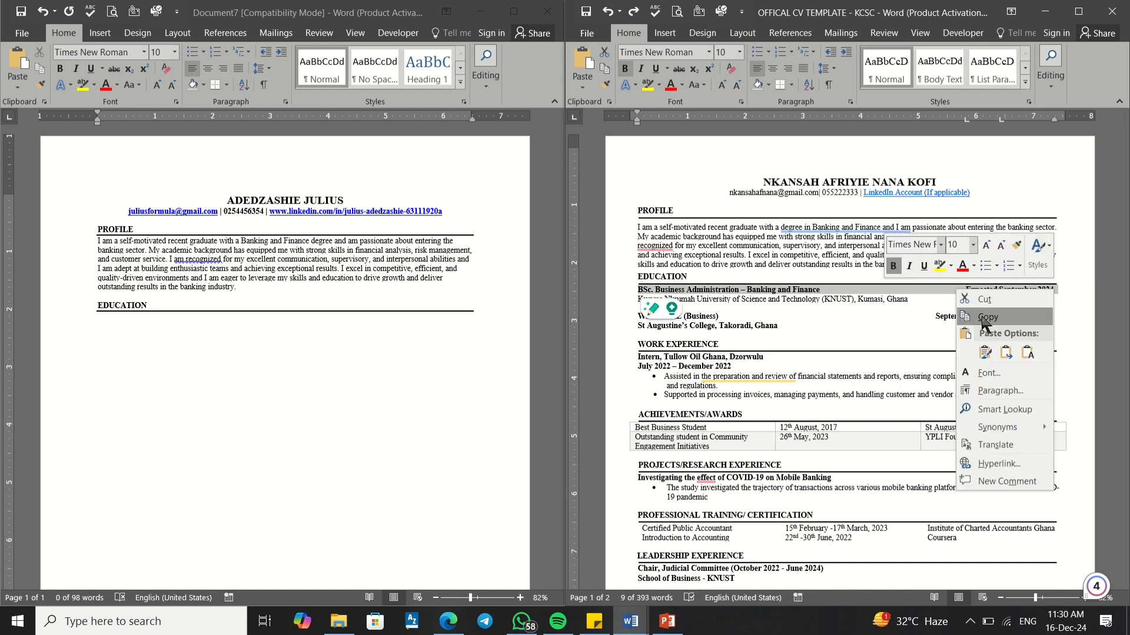
pyautogui.click(984, 317)
pyautogui.click(139, 337)
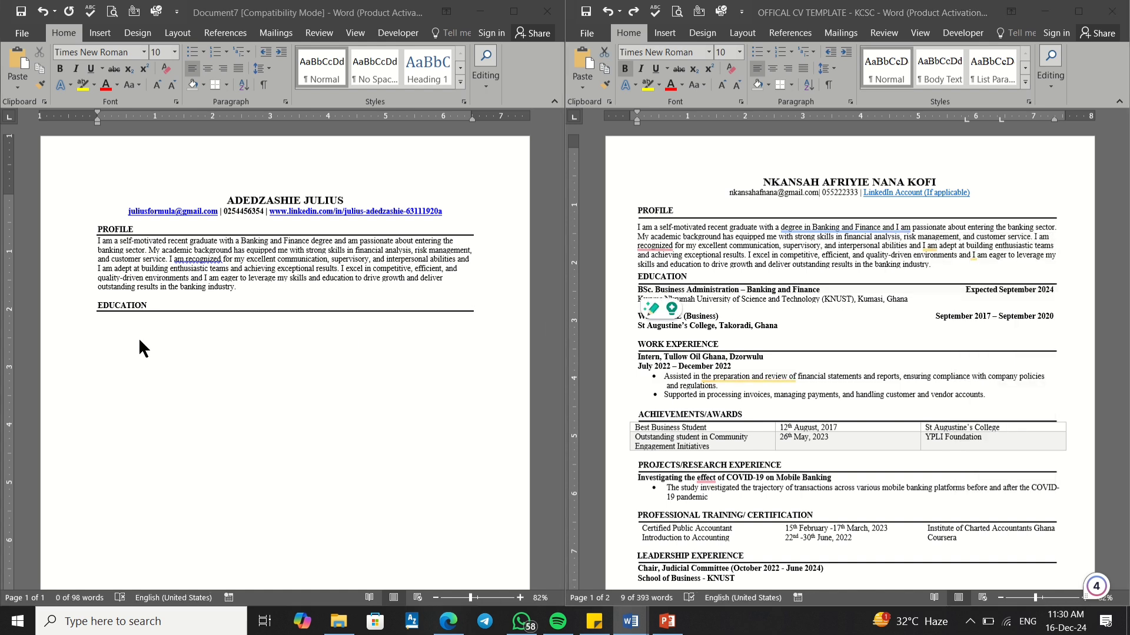
pyautogui.click(98, 322)
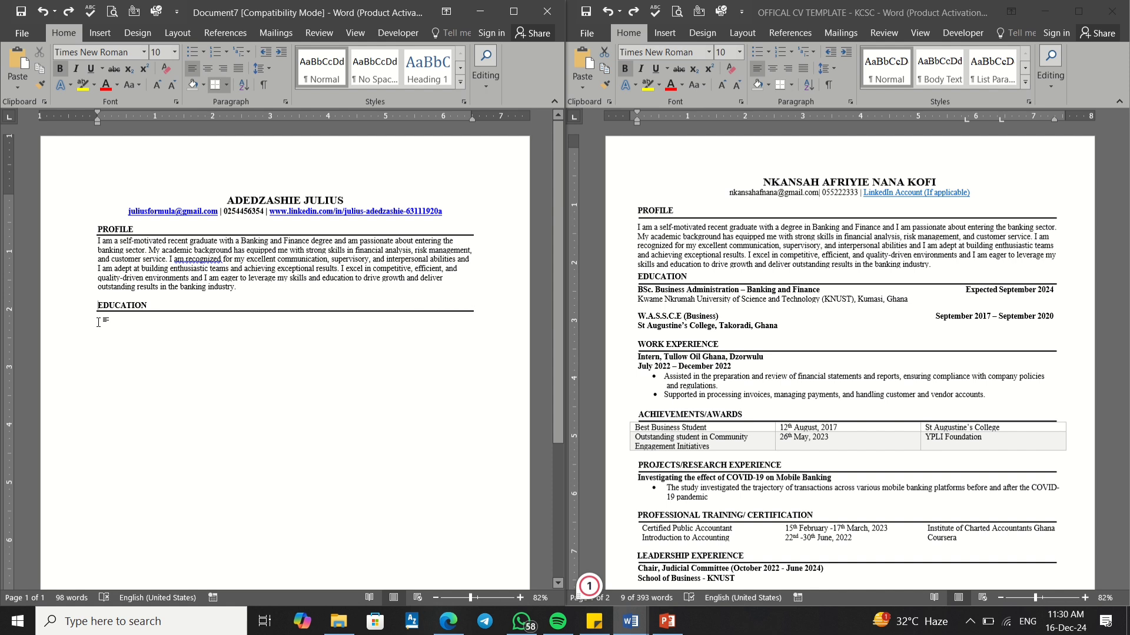
pyautogui.click(98, 320)
pyautogui.click(97, 319)
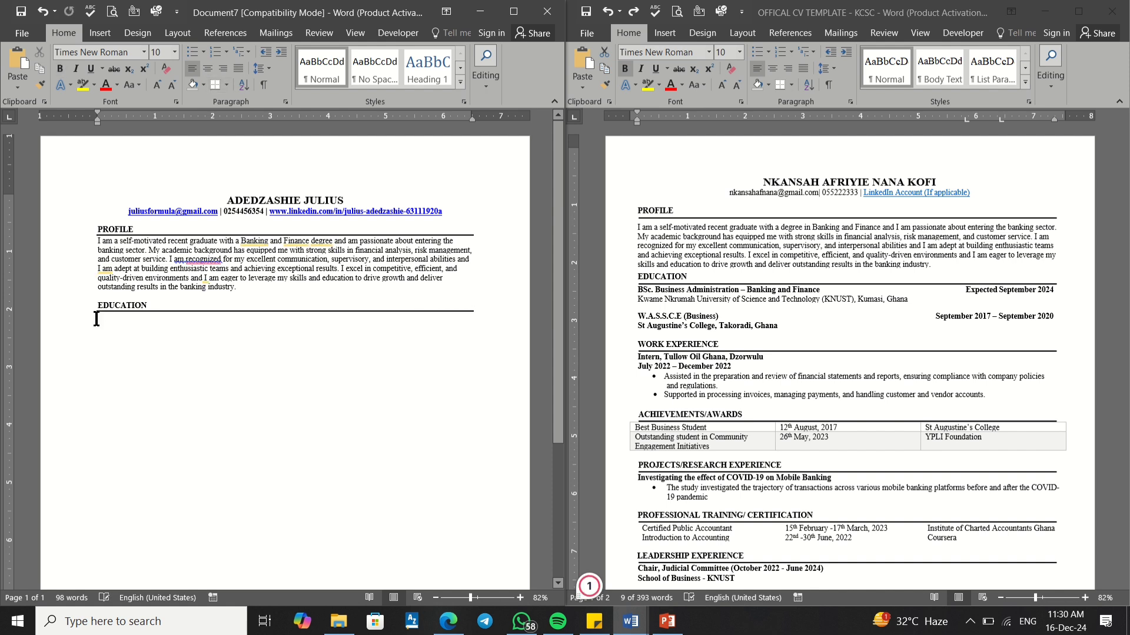
pyautogui.rightClick(96, 319)
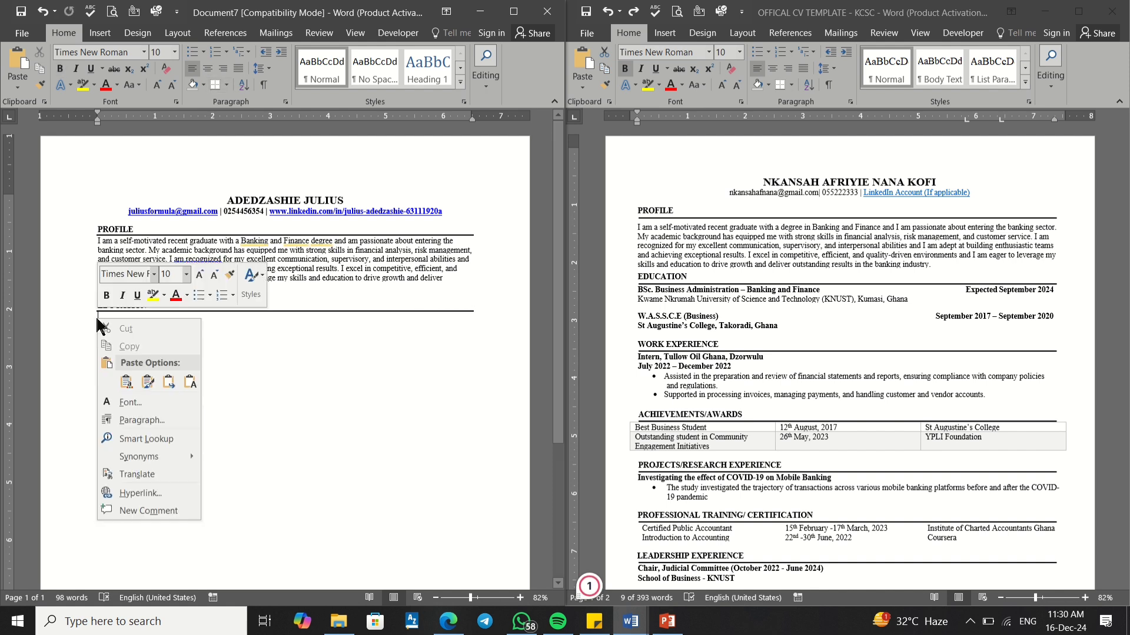
pyautogui.click(167, 383)
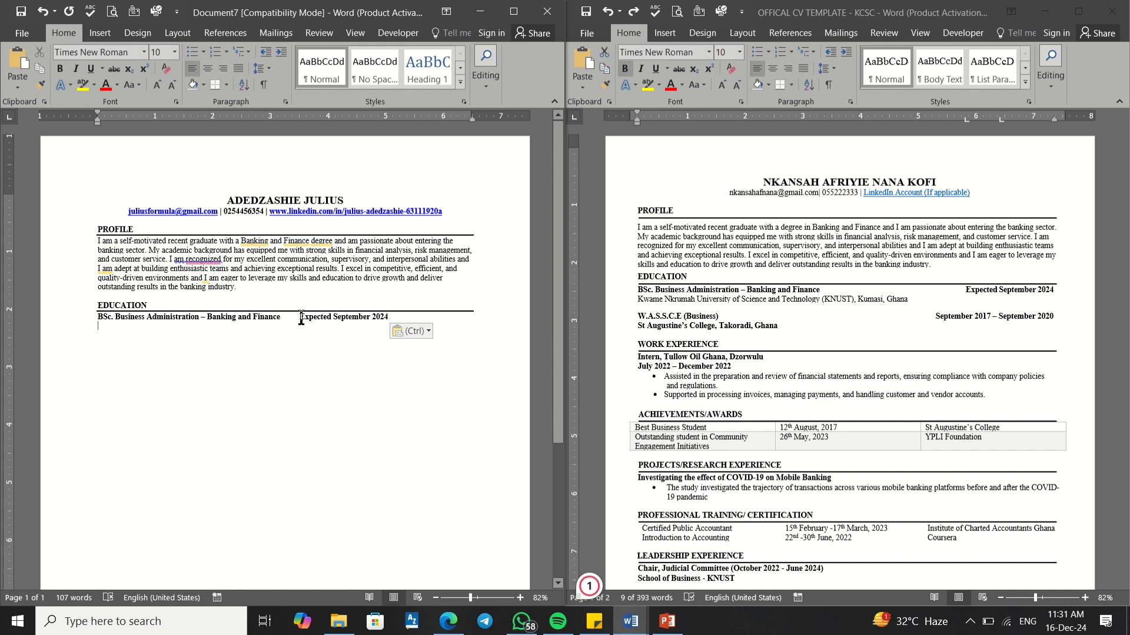
pyautogui.click(938, 320)
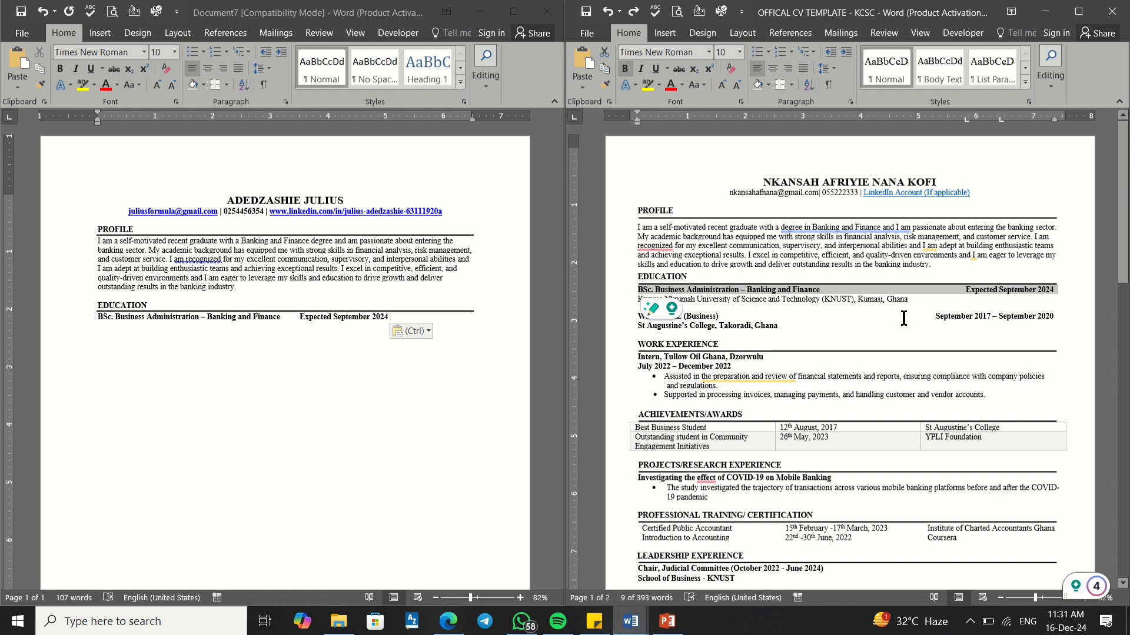
pyautogui.click(295, 317)
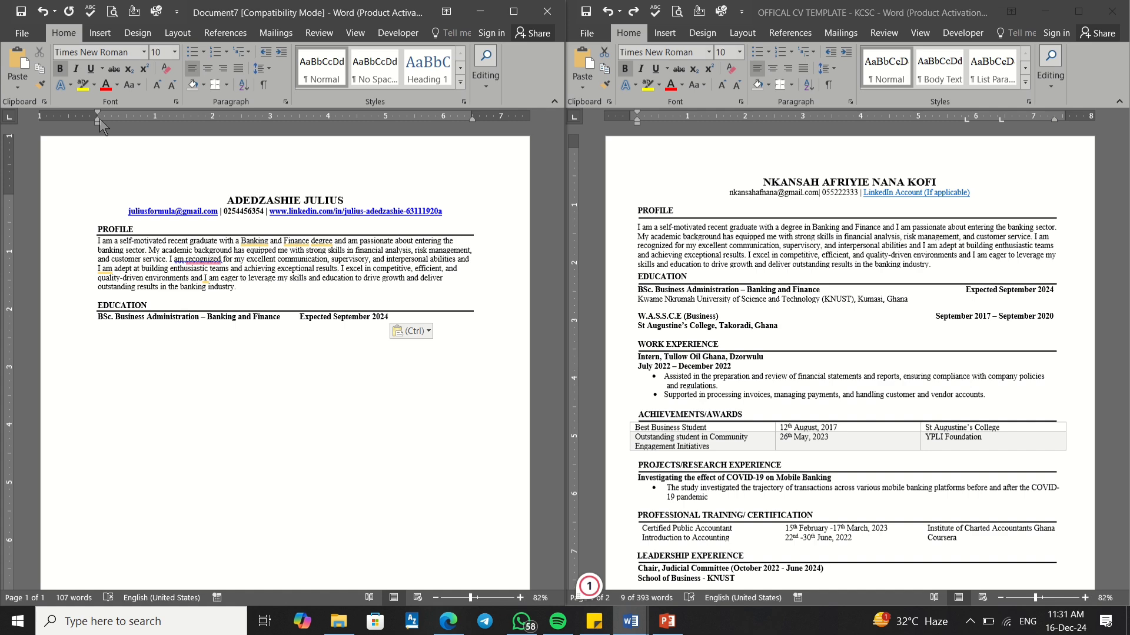
# Step: Move the degree line's tab stop to about 5" and start a new line below it
pyautogui.moveTo(96, 120)
pyautogui.mouseDown()
pyautogui.moveTo(396, 130)
pyautogui.moveTo(381, 132)
pyautogui.mouseUp()
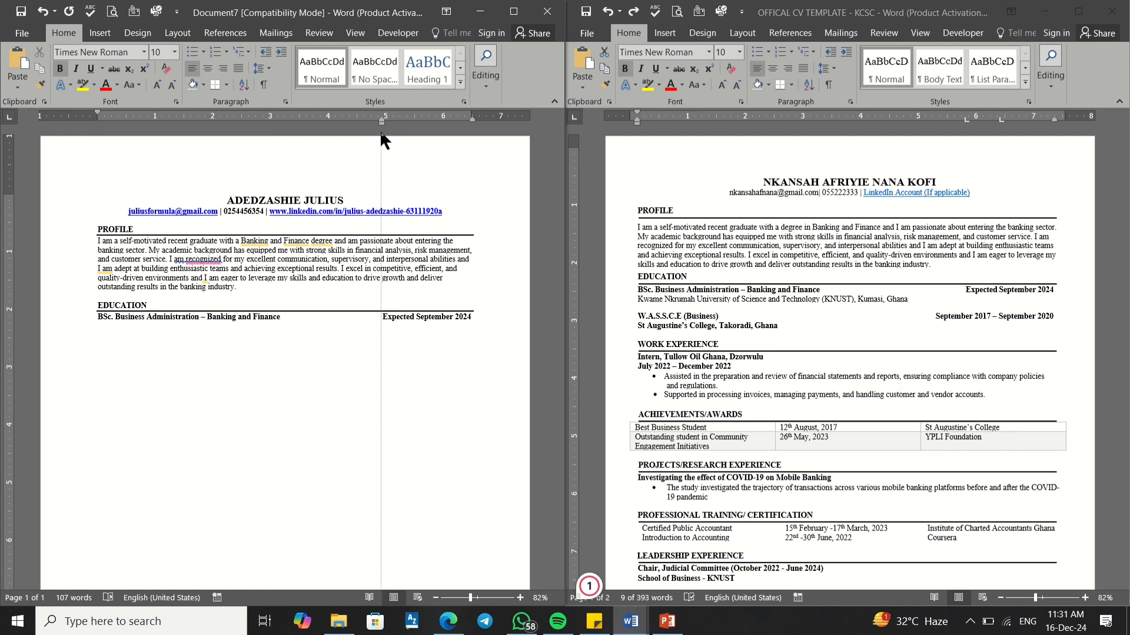
pyautogui.moveTo(380, 133); pyautogui.dragTo(381, 133)
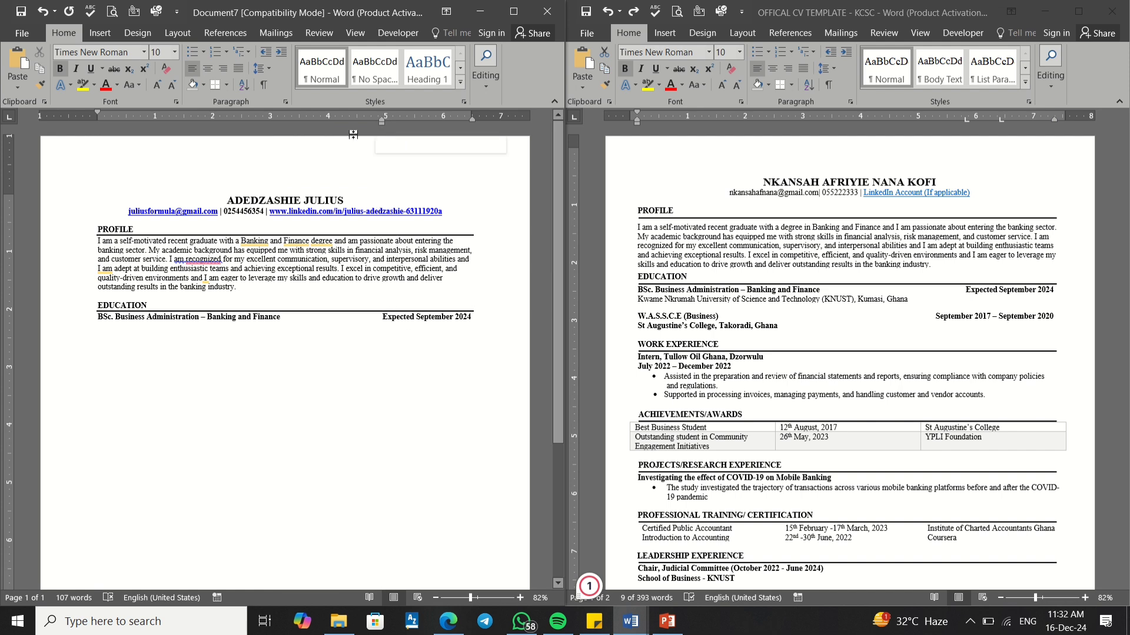
pyautogui.click(475, 318)
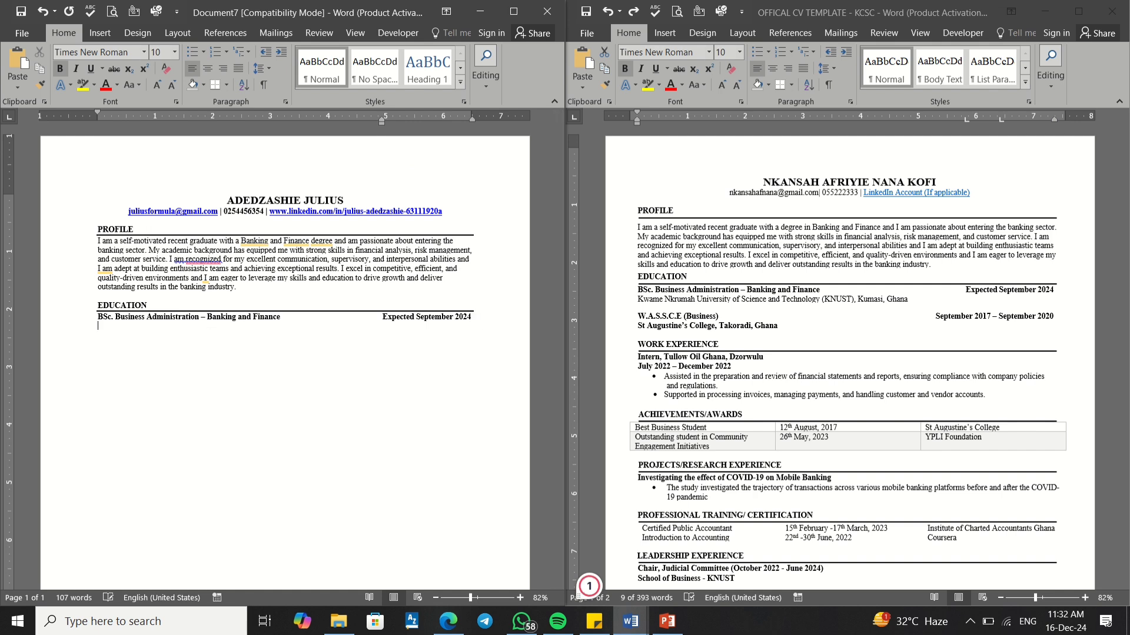
pyautogui.press('Return')
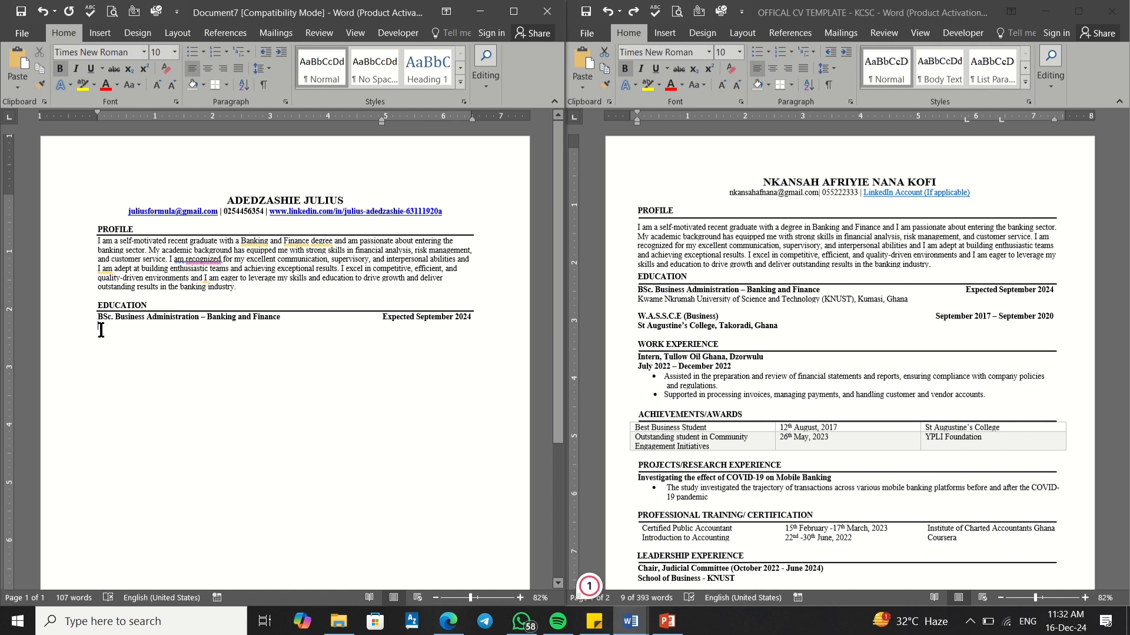
# Step: Copy the KNUST, Kumasi, Ghana university line from the template beneath the degree line
pyautogui.click(641, 302)
pyautogui.moveTo(639, 301); pyautogui.dragTo(898, 306)
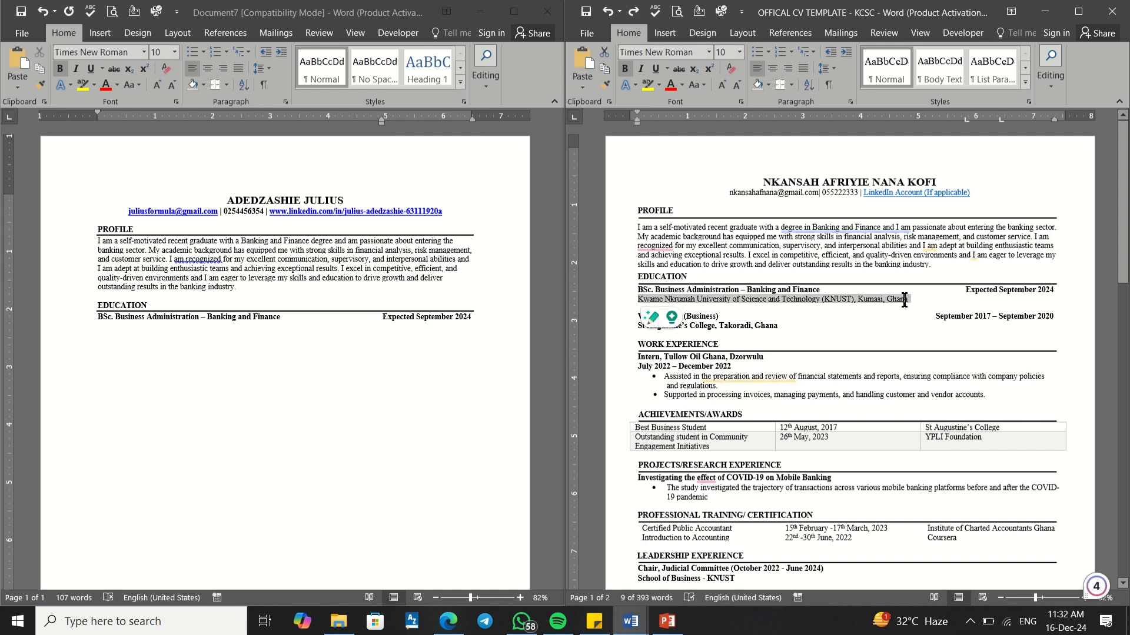
pyautogui.rightClick(891, 299)
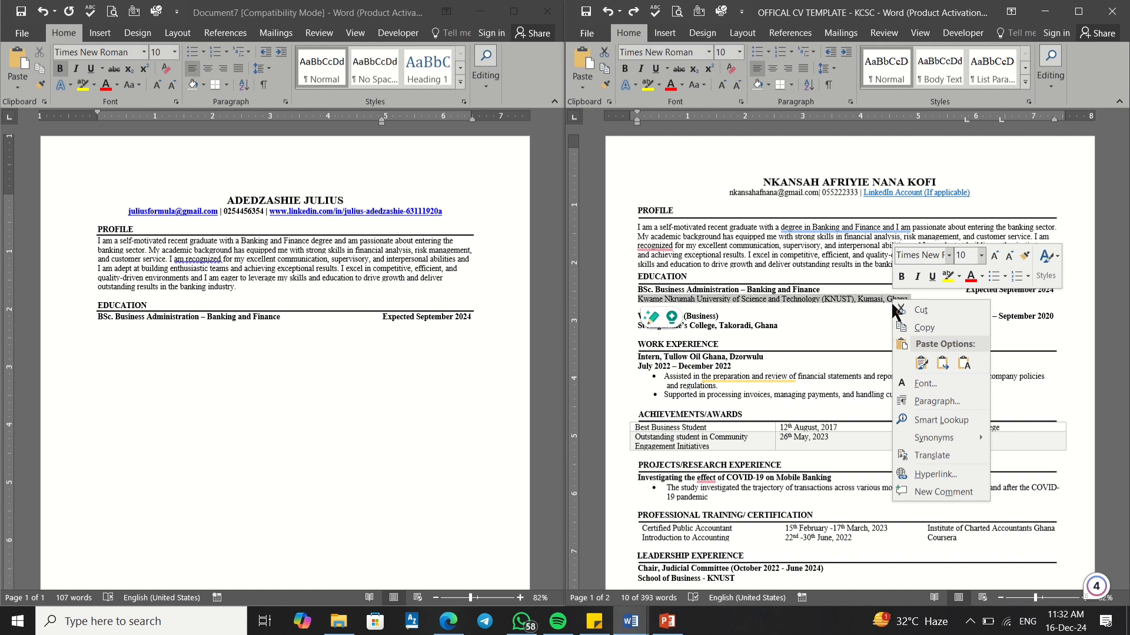
pyautogui.click(921, 329)
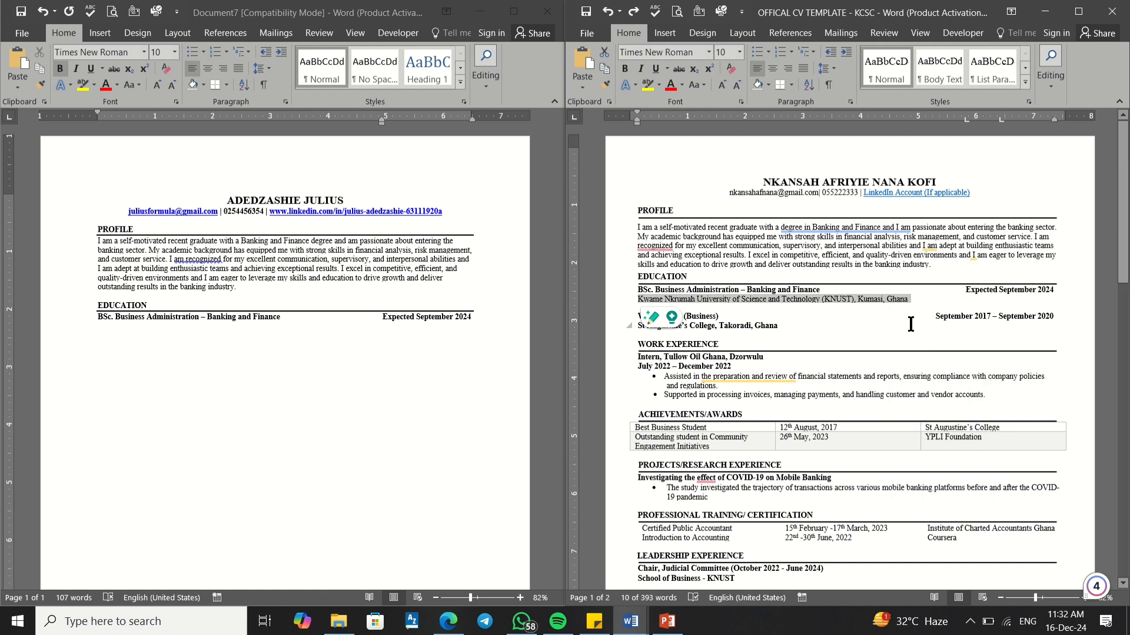
pyautogui.click(99, 333)
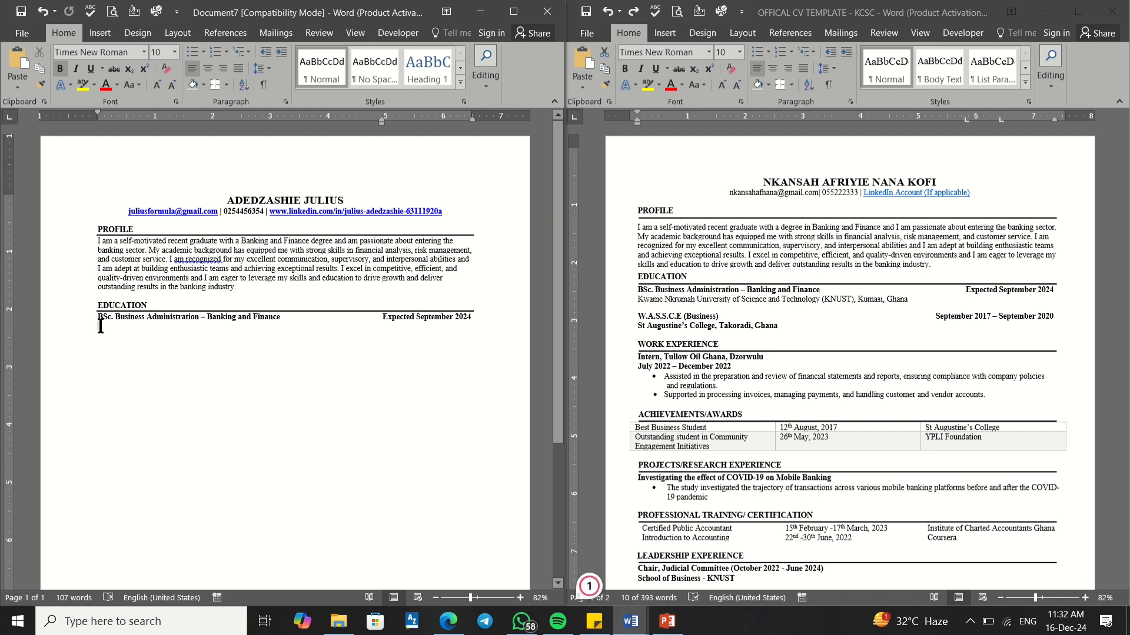
pyautogui.rightClick(101, 326)
pyautogui.click(171, 384)
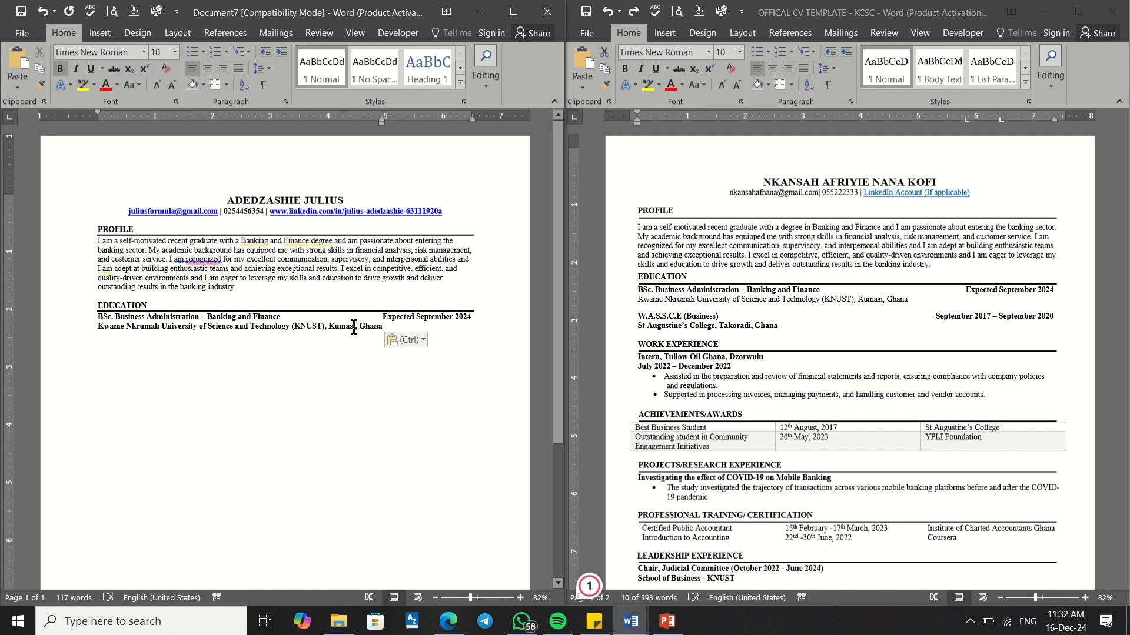
# Step: Remove bold from the pasted Kwame Nkrumah University line
pyautogui.moveTo(383, 327); pyautogui.dragTo(85, 340)
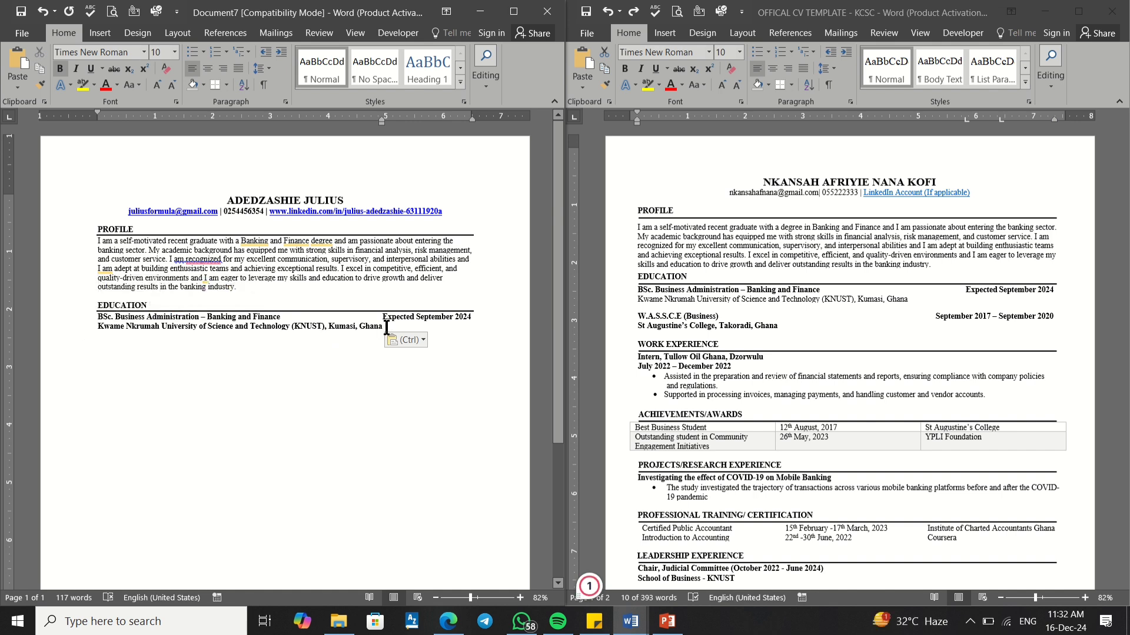
pyautogui.moveTo(384, 326); pyautogui.dragTo(99, 326)
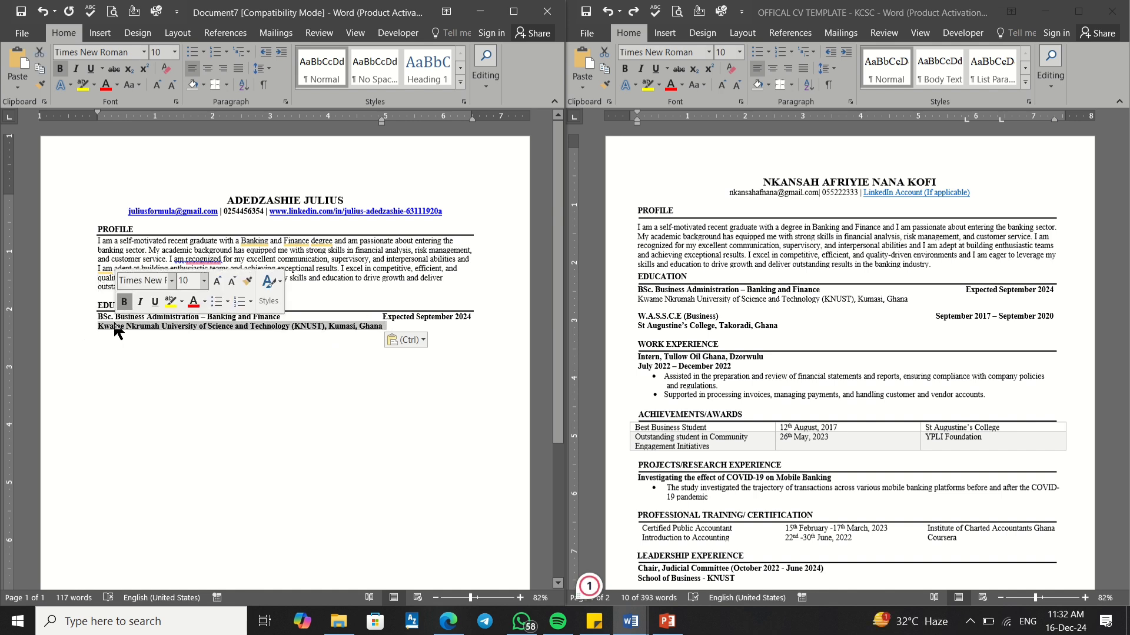
pyautogui.click(123, 302)
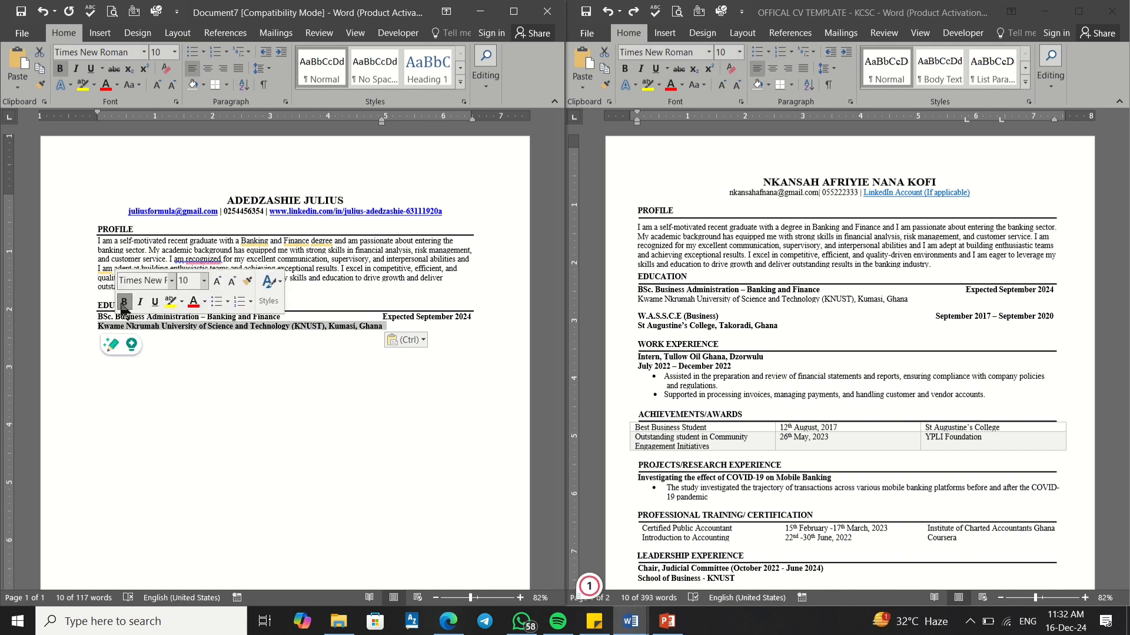
pyautogui.click(181, 352)
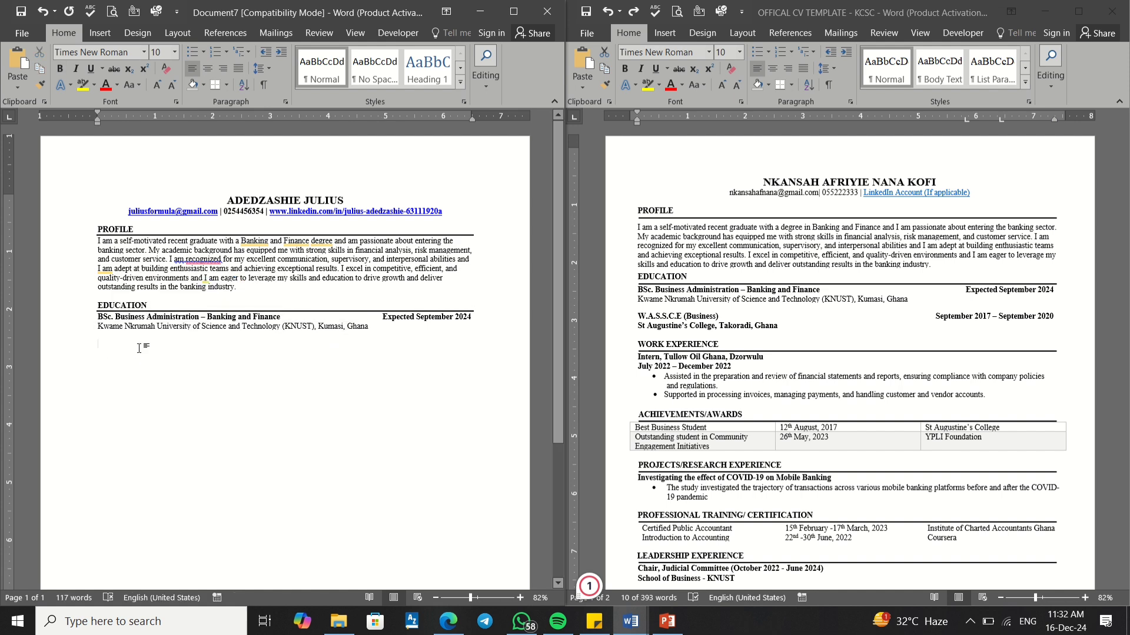
pyautogui.click(102, 334)
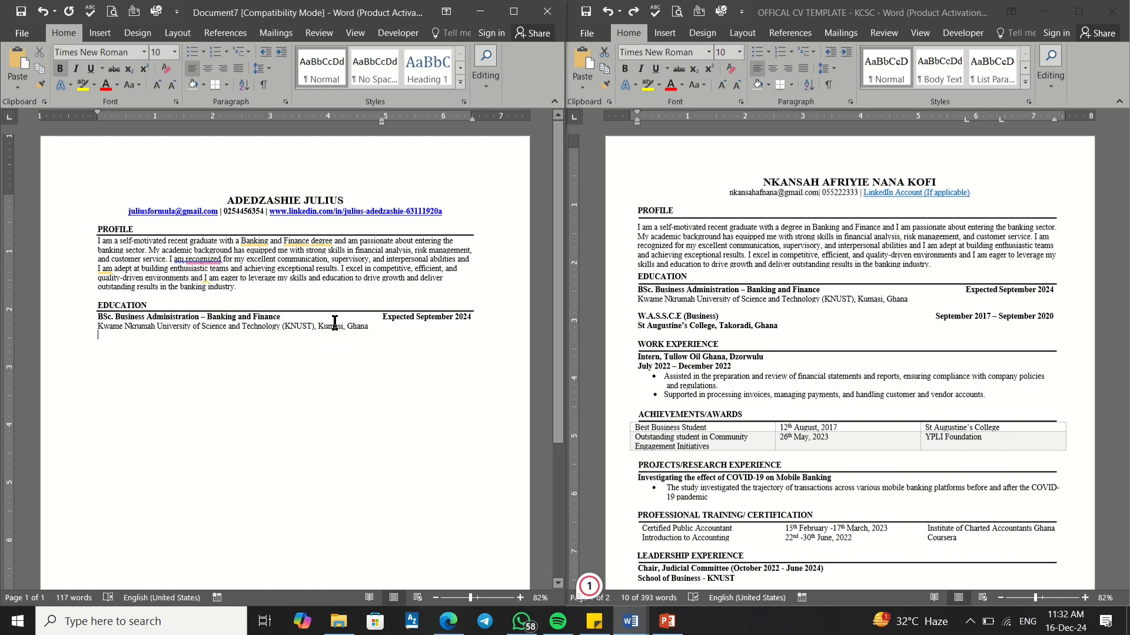
pyautogui.click(369, 330)
pyautogui.click(284, 318)
pyautogui.write('(Second Class')
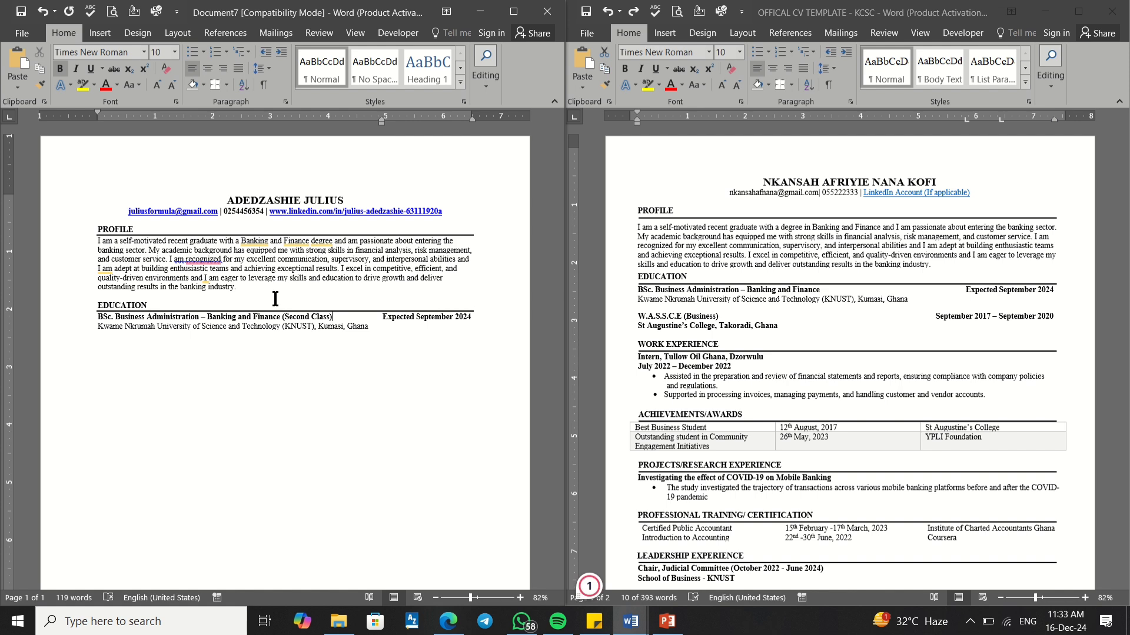
pyautogui.click(311, 314)
pyautogui.write('Lower')
pyautogui.press('BackSpace')
pyautogui.press('BackSpace')
pyautogui.press('BackSpace')
pyautogui.press('BackSpace')
pyautogui.press('BackSpace')
pyautogui.write('Lower-')
pyautogui.press('BackSpace')
pyautogui.write('Div.')
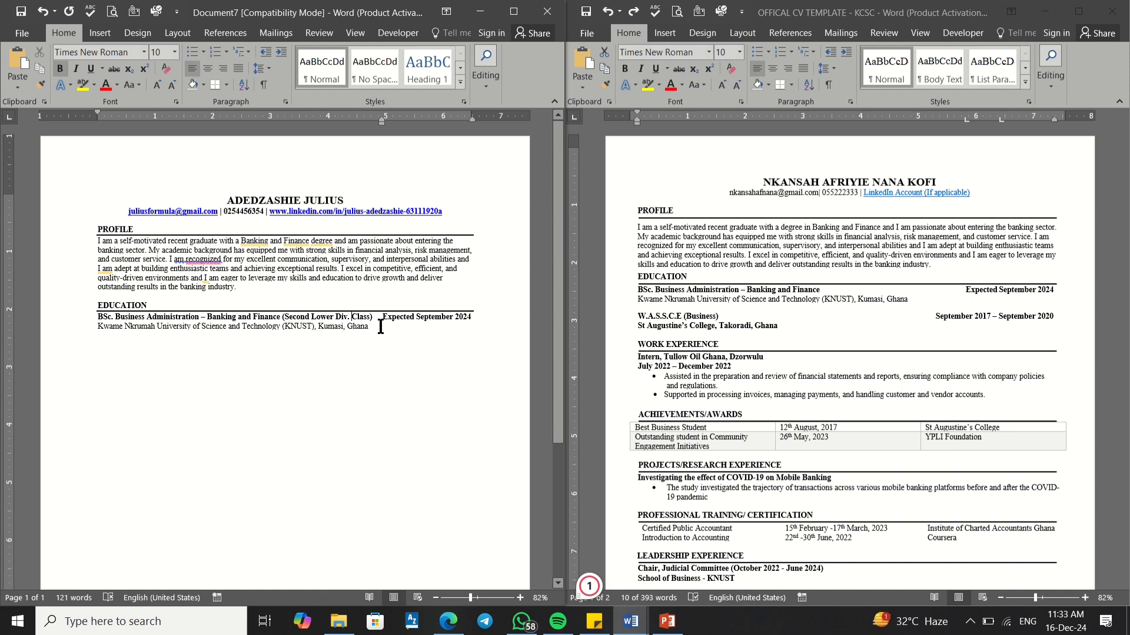
pyautogui.press('BackSpace')
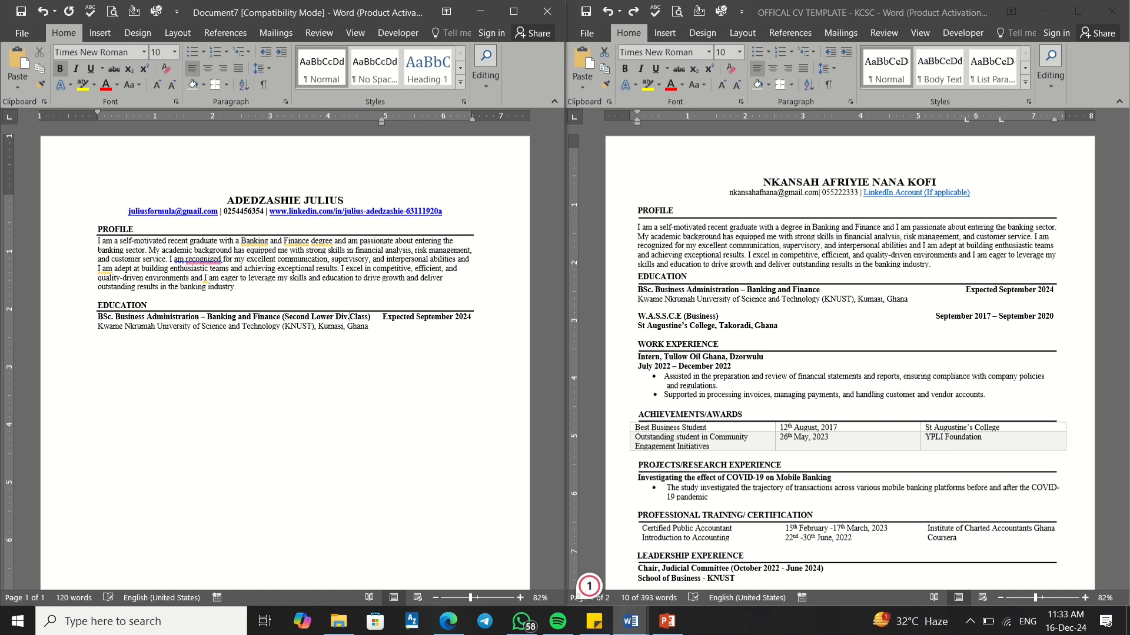
pyautogui.press('BackSpace')
pyautogui.write('ision')
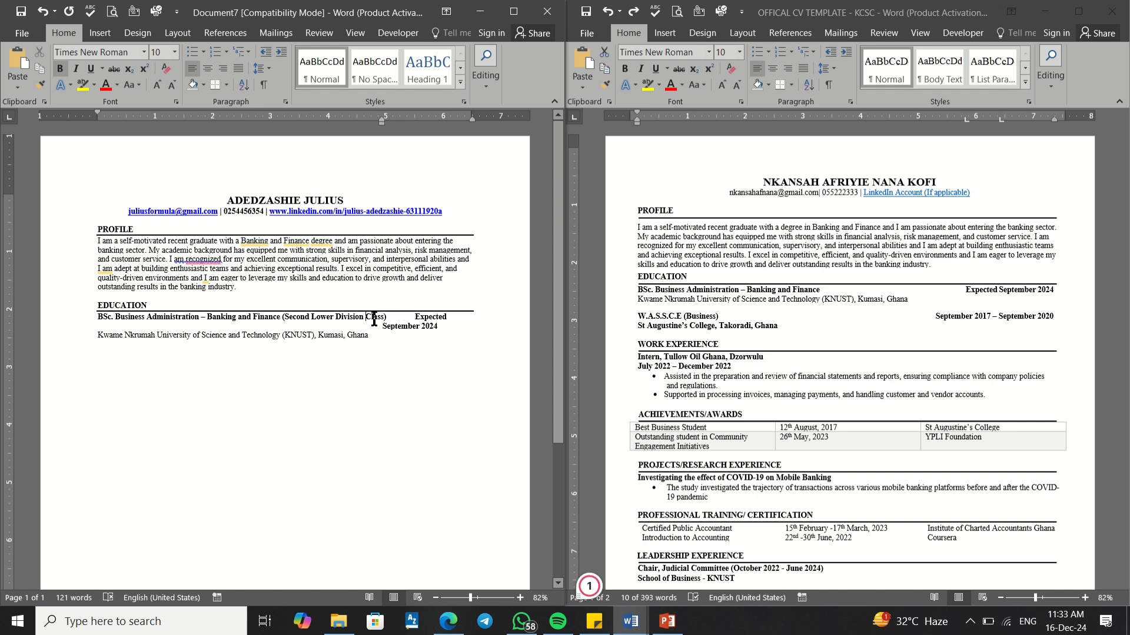
pyautogui.moveTo(368, 317); pyautogui.dragTo(287, 318)
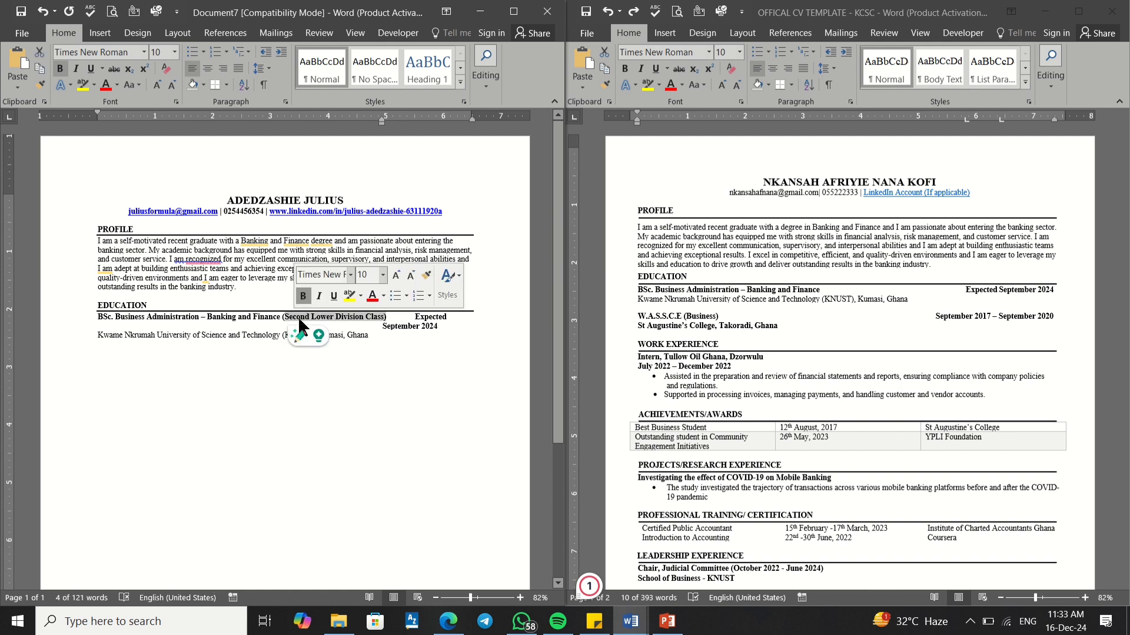
pyautogui.press('BackSpace')
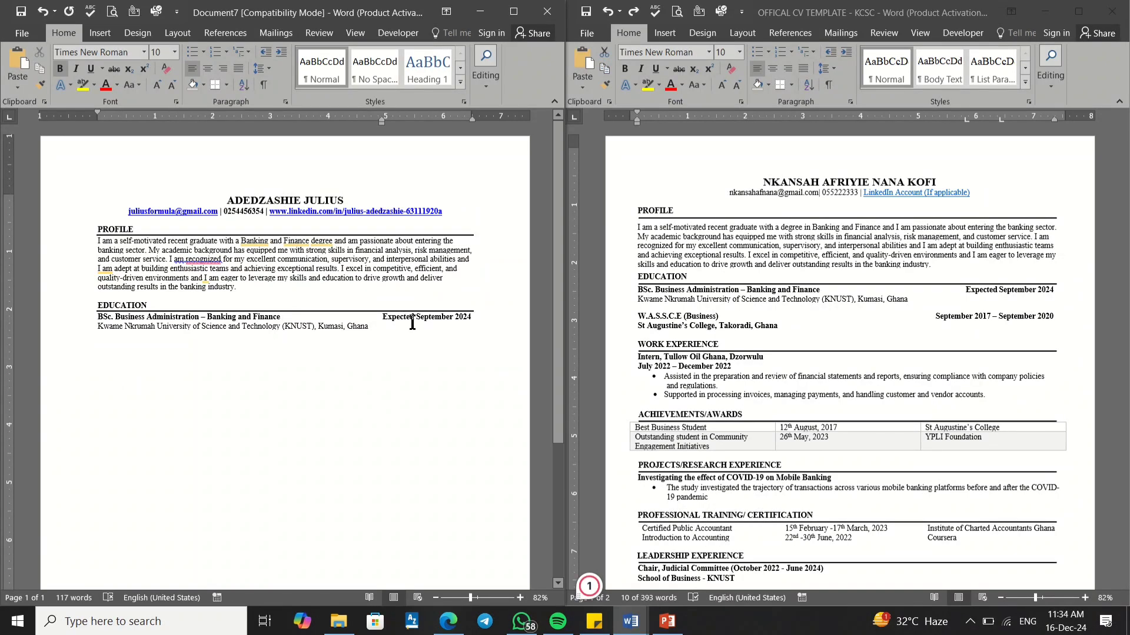
# Step: Paste the W.A.S.S.C.E (Business) line as plain text and shift the right tab so its dates fit on one line
pyautogui.click(658, 311)
pyautogui.tripleClick(658, 311)
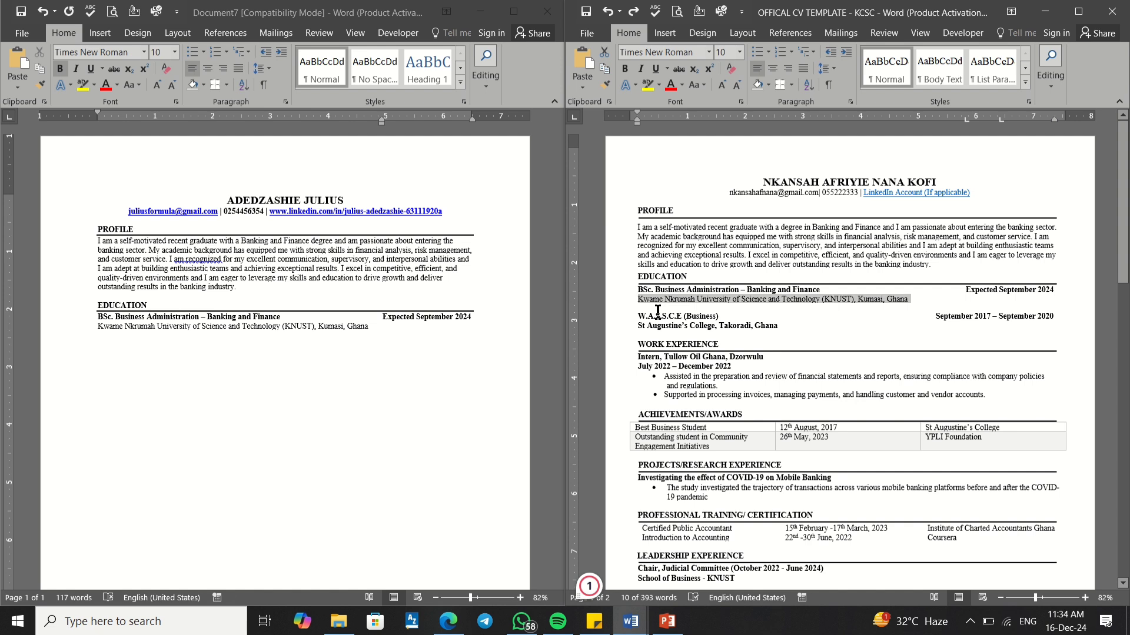
pyautogui.tripleClick(640, 318)
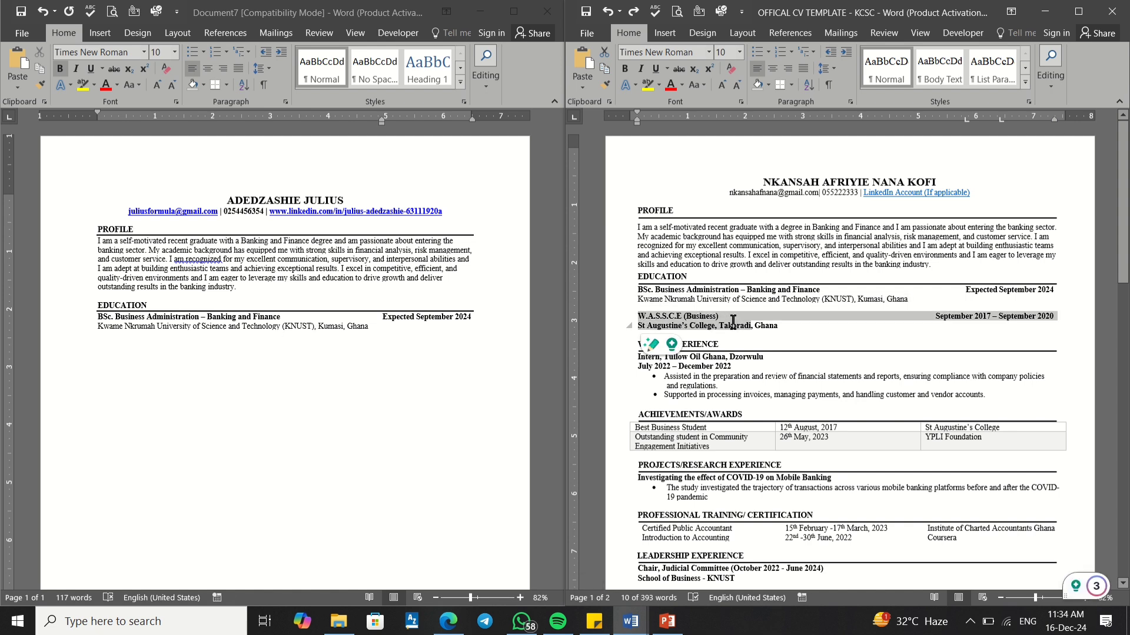
pyautogui.moveTo(751, 322); pyautogui.dragTo(1060, 320)
pyautogui.press('super+c')
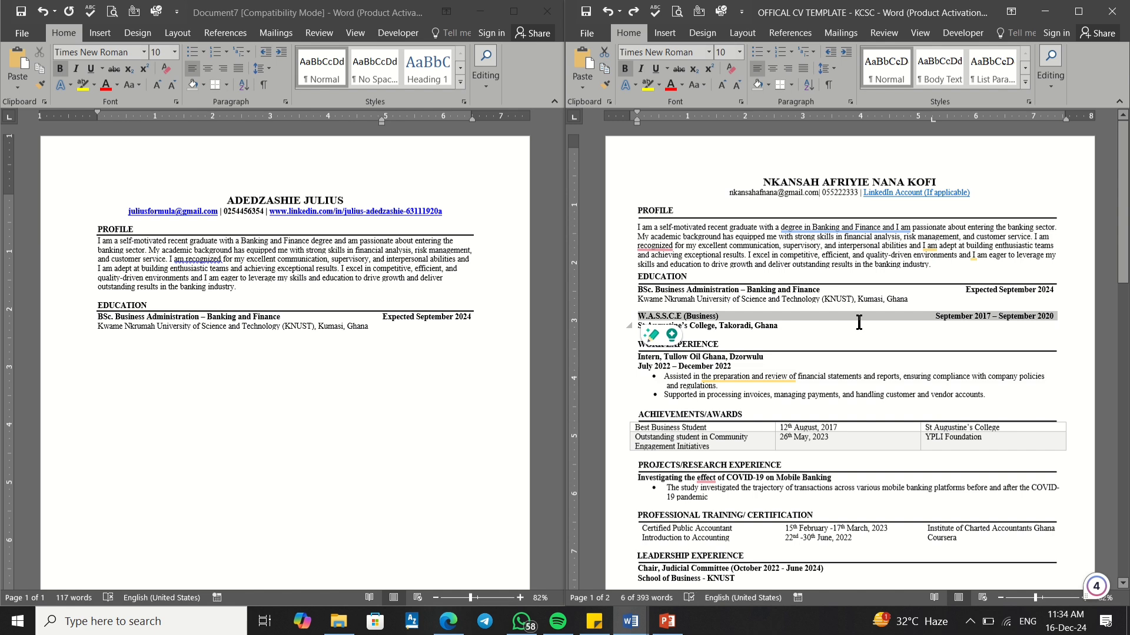
pyautogui.click(109, 349)
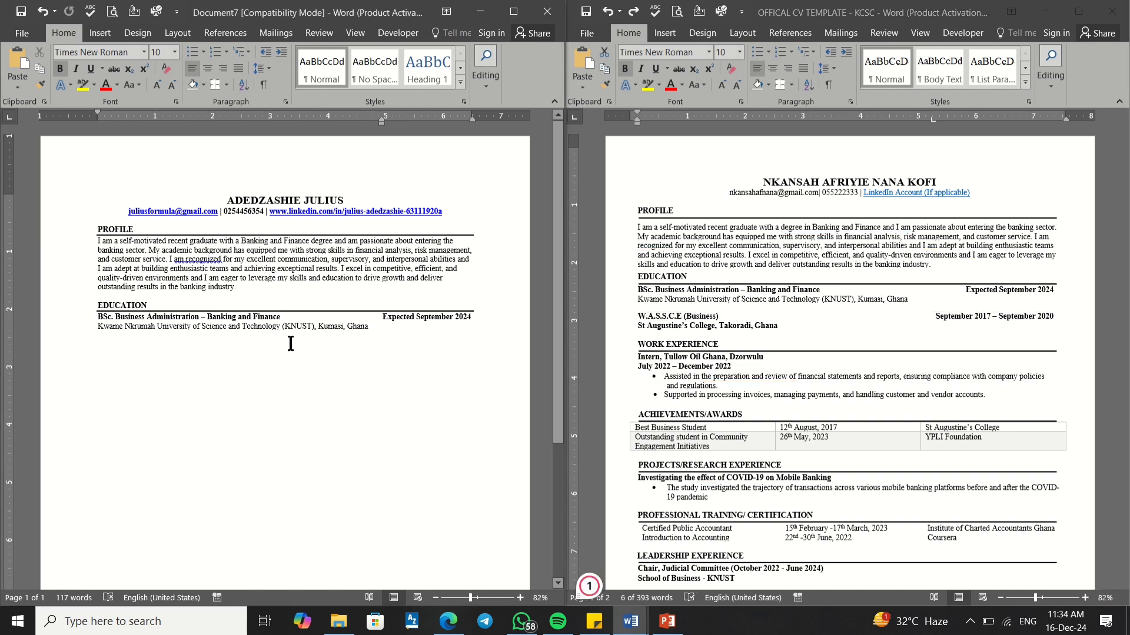
pyautogui.rightClick(99, 343)
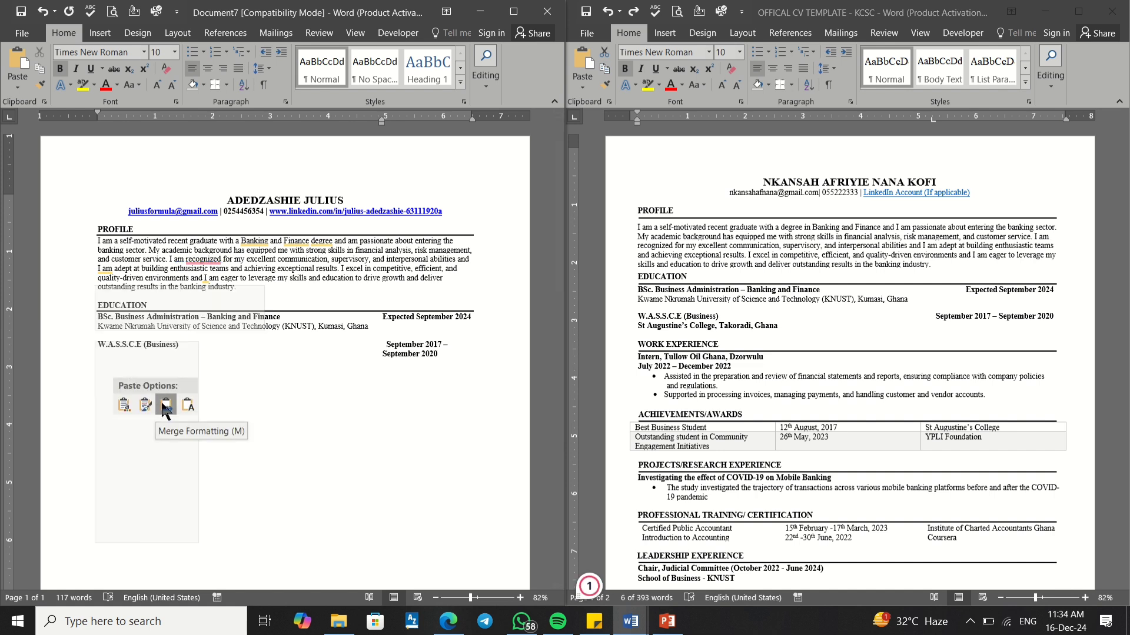
pyautogui.click(181, 406)
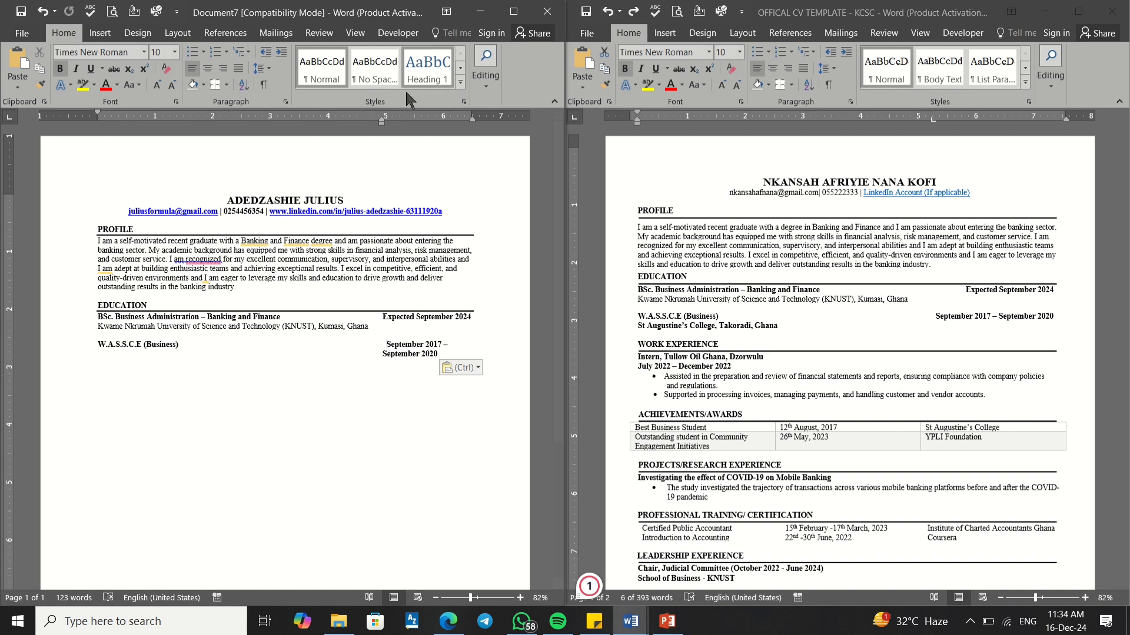
pyautogui.moveTo(383, 121); pyautogui.dragTo(351, 119)
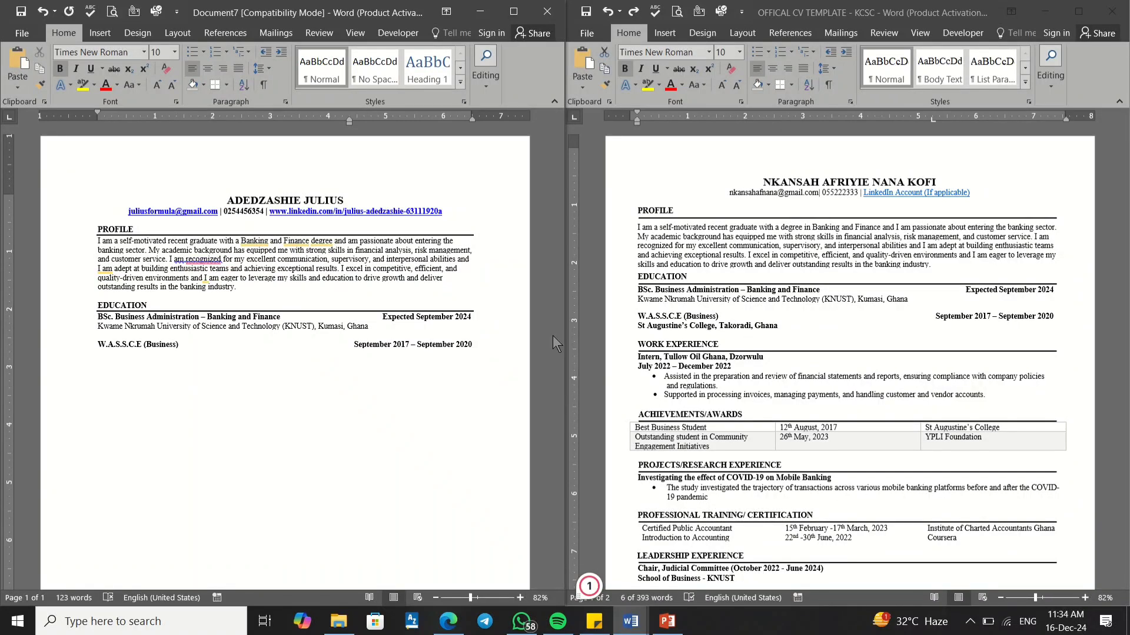
pyautogui.click(388, 351)
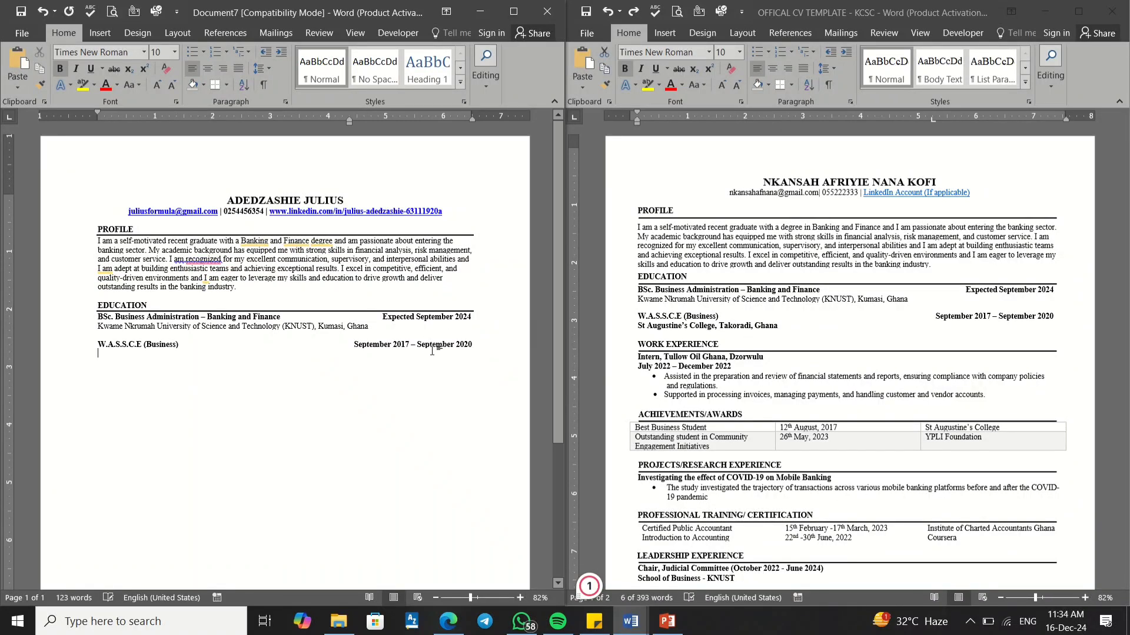
# Step: Paste 'St Augustine's College, Takoradi, Ghana' below W.A.S.S.C.E with merged formatting, then add a new line
pyautogui.moveTo(638, 326); pyautogui.dragTo(766, 324)
pyautogui.press('super+c')
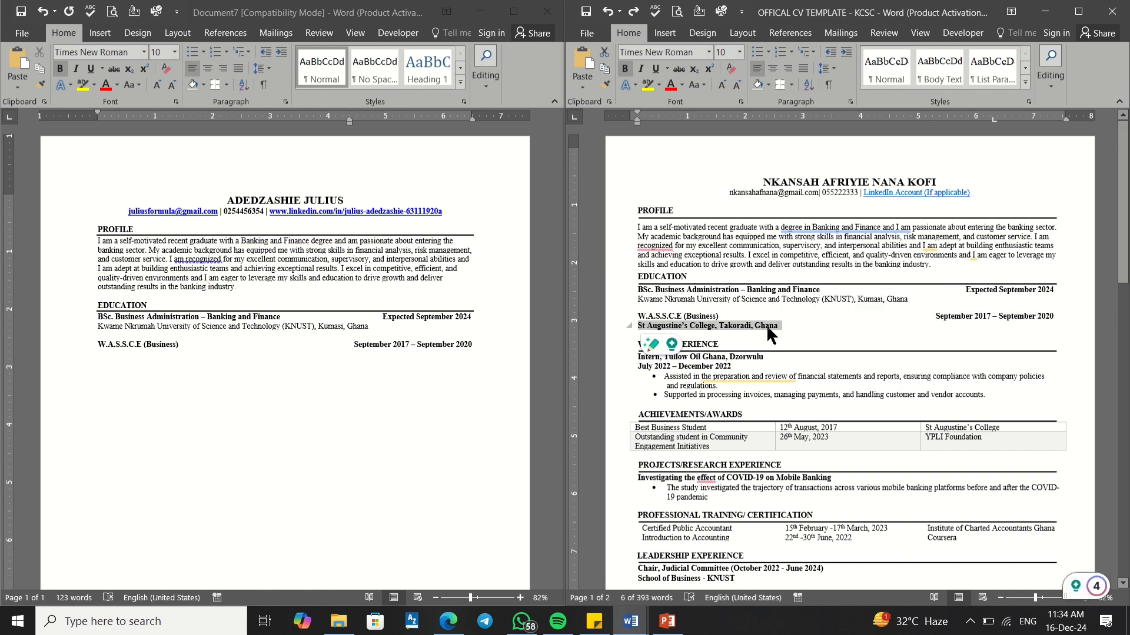
pyautogui.click(100, 365)
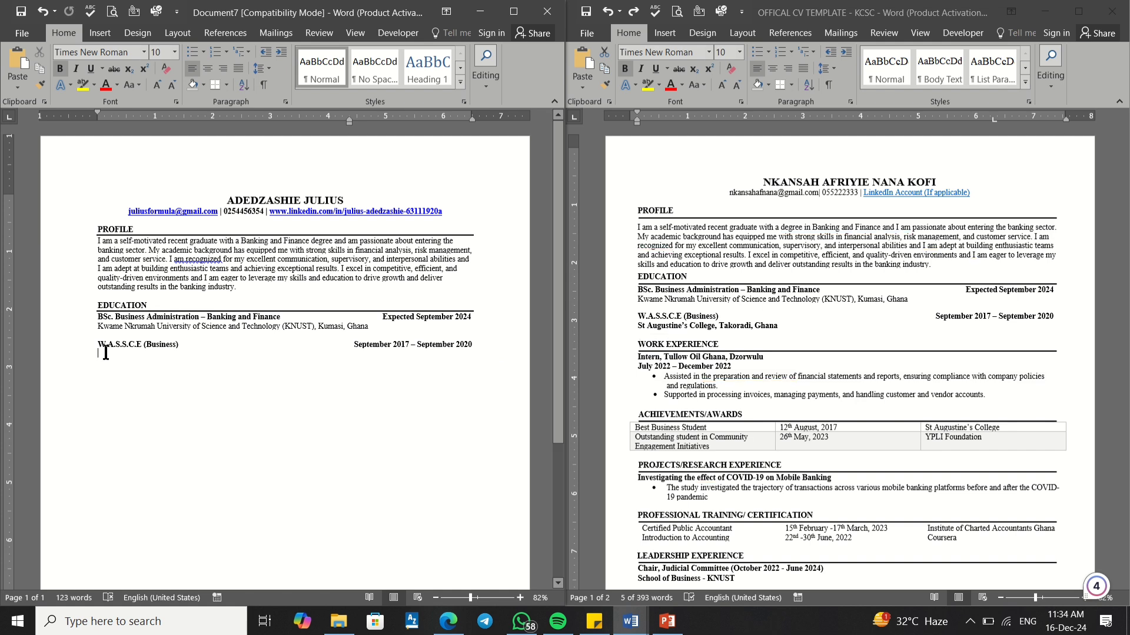
pyautogui.rightClick(175, 351)
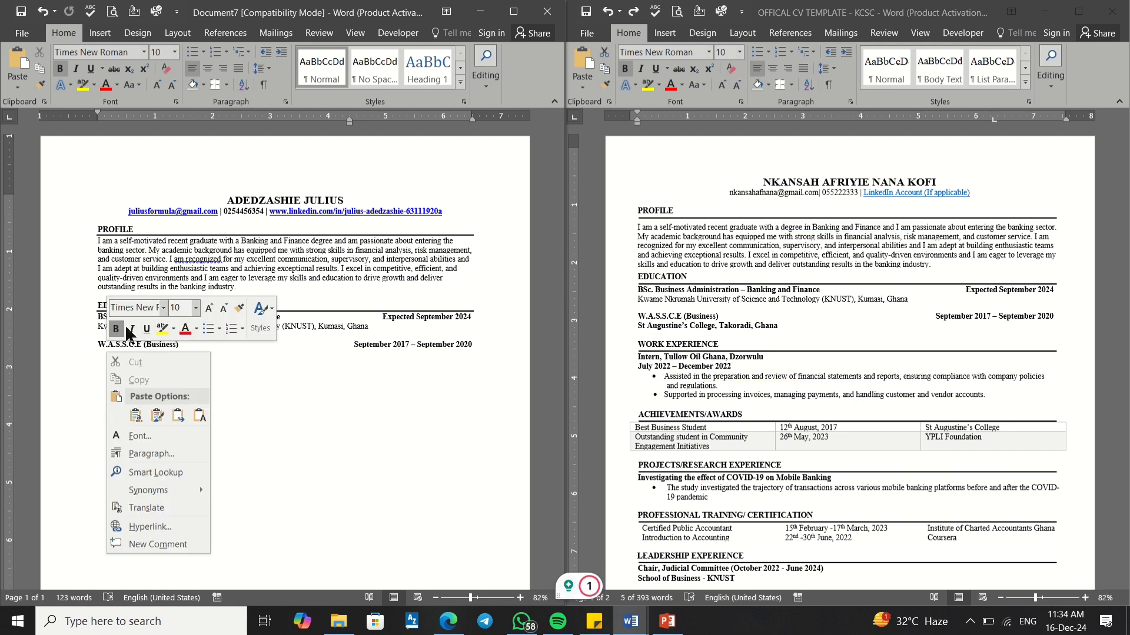
pyautogui.click(178, 416)
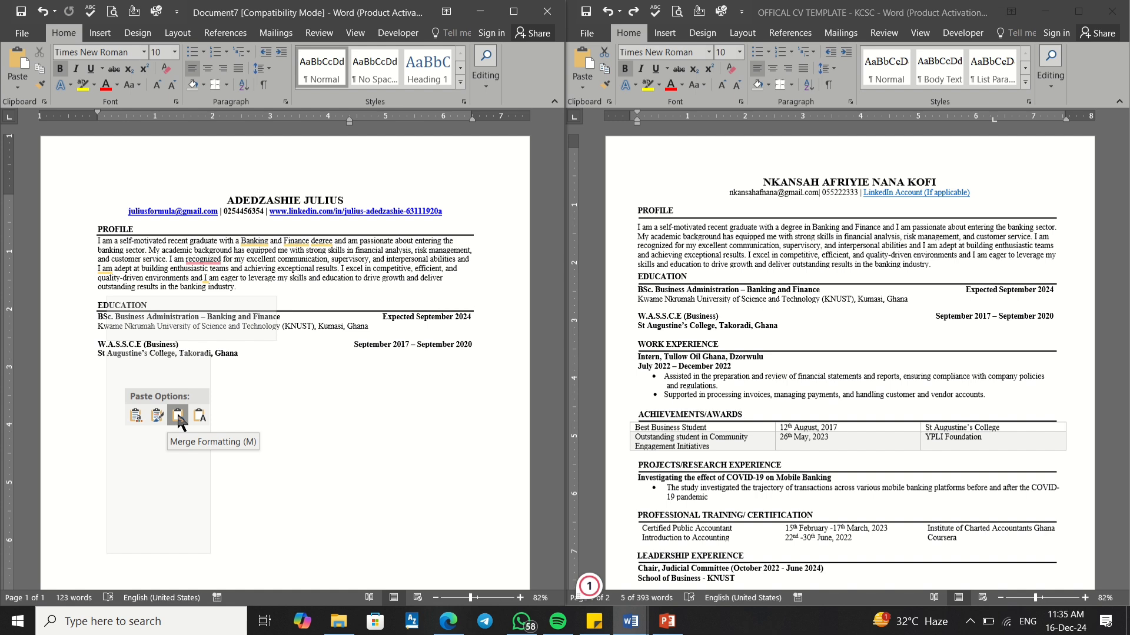
pyautogui.click(178, 417)
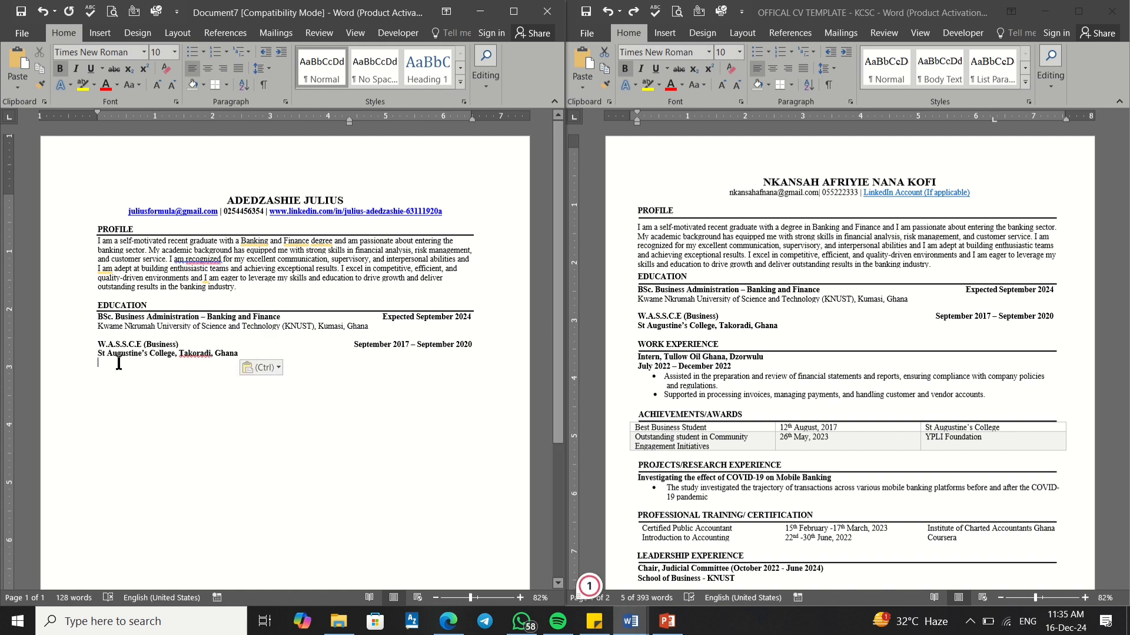
pyautogui.press('Return')
pyautogui.press('Return')
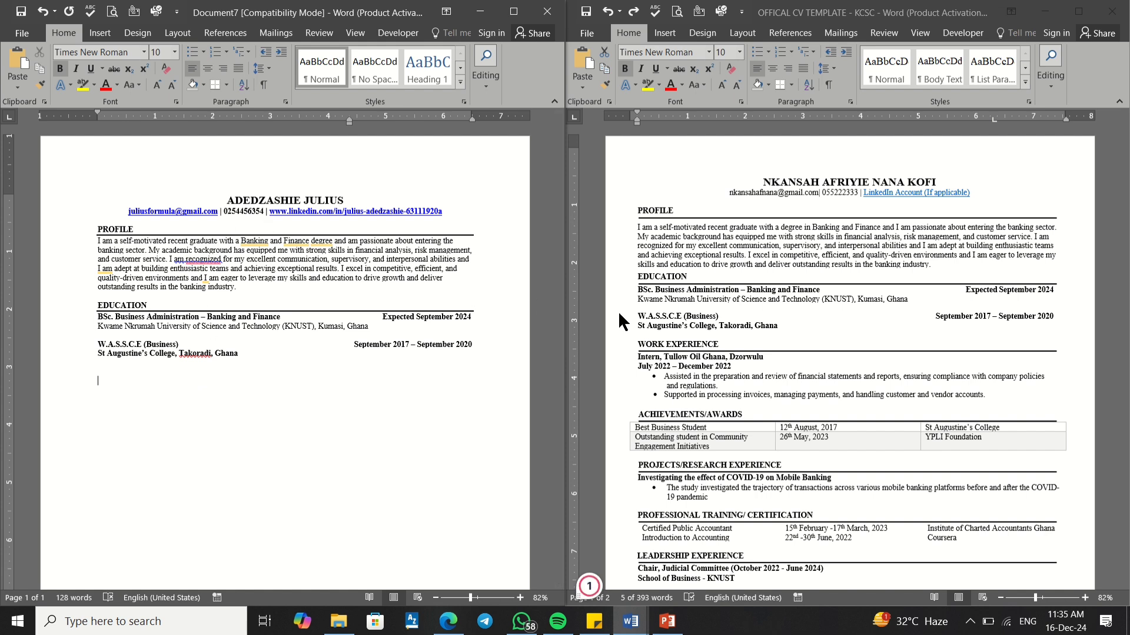
# Step: Type the WORK EXPERIENCE heading and give it a bottom border rule
pyautogui.write('WORK EXPERIENCE')
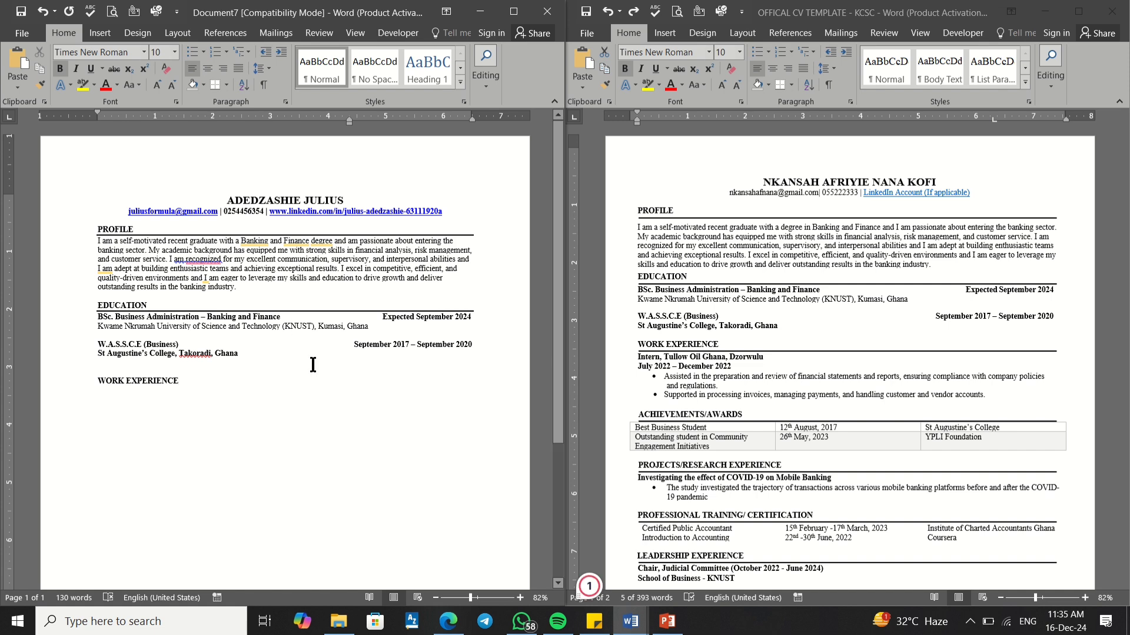
pyautogui.tripleClick(169, 382)
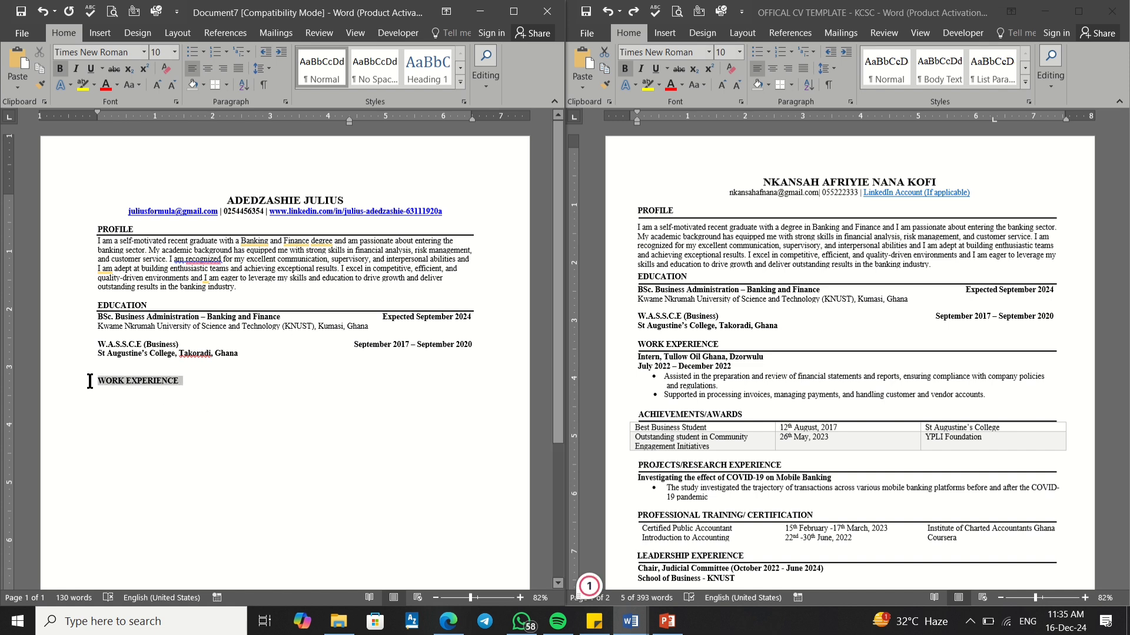
pyautogui.click(215, 85)
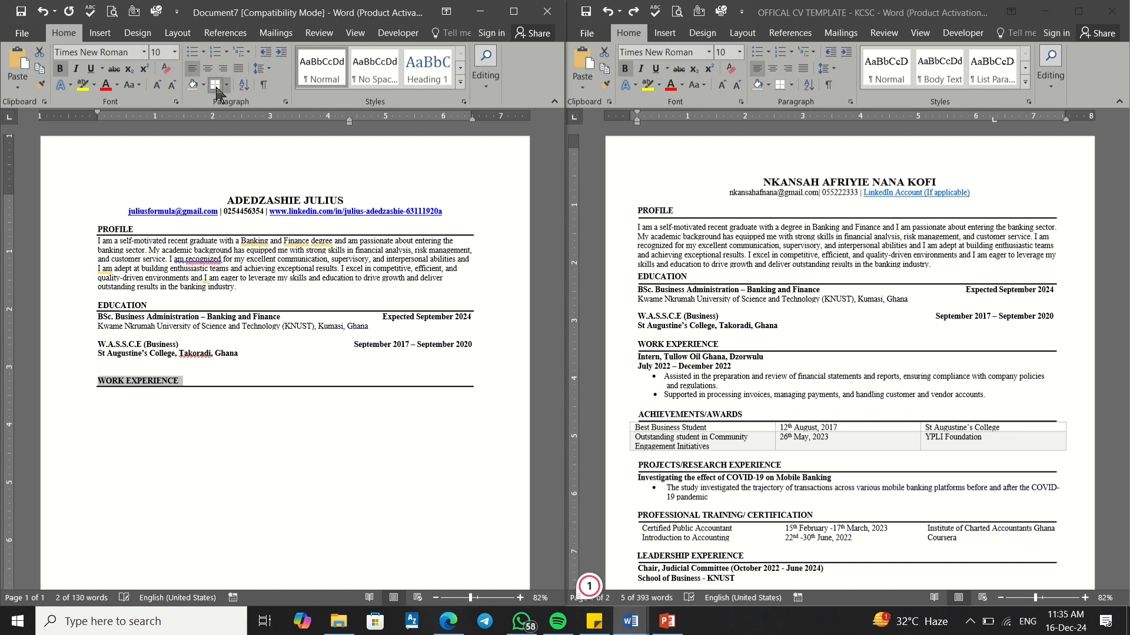
pyautogui.click(186, 384)
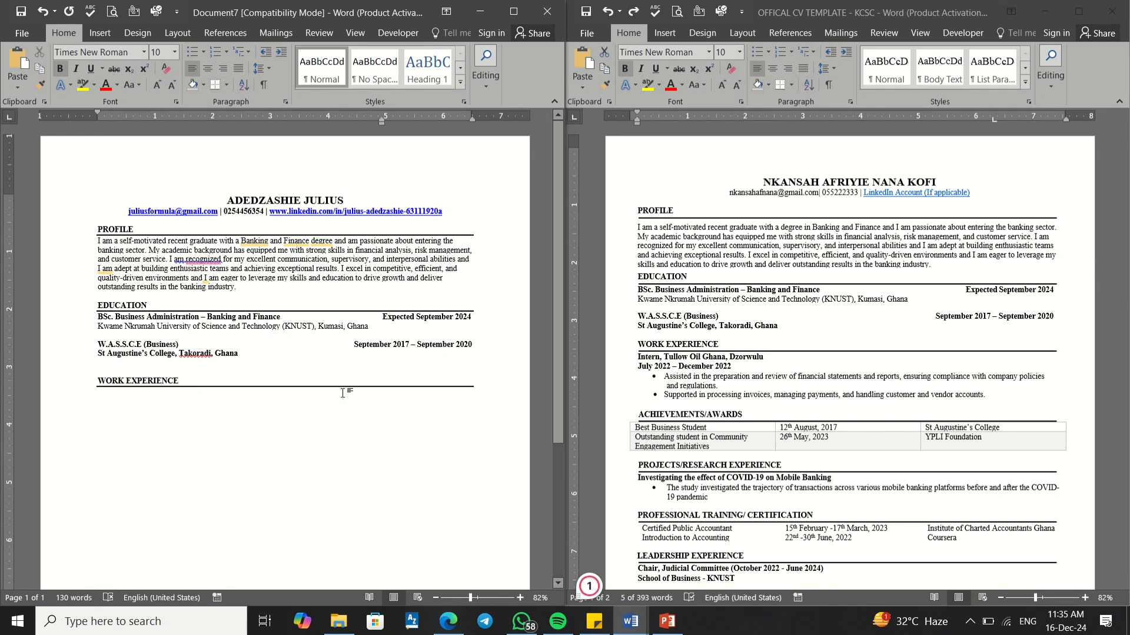
pyautogui.click(672, 368)
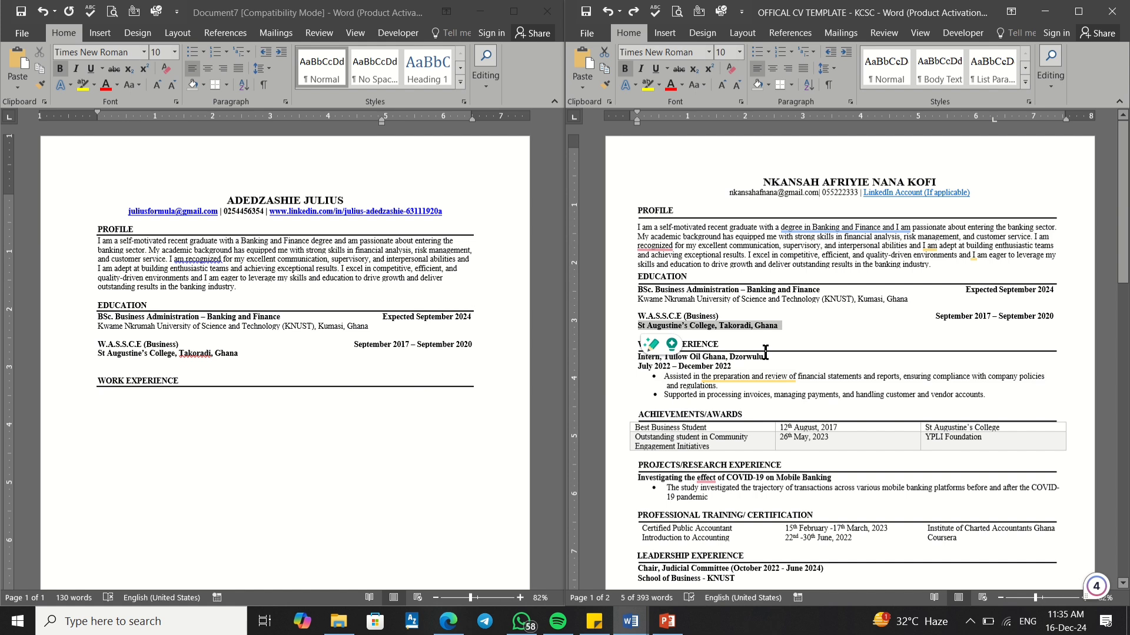
pyautogui.click(714, 358)
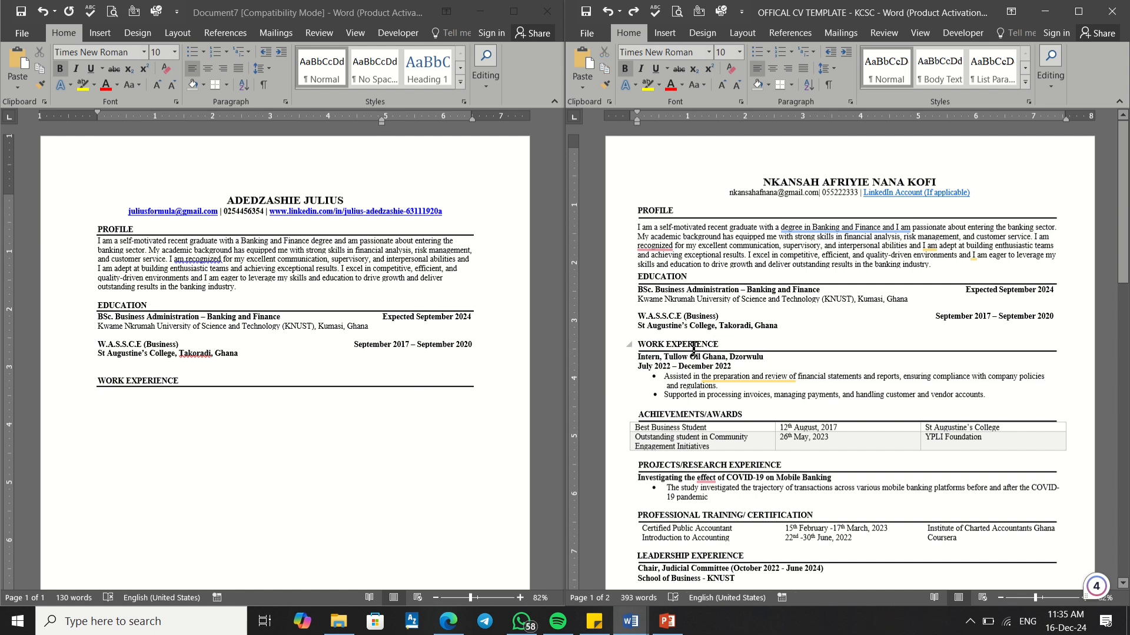
# Step: Copy 'Intern, Tullow Oil Ghana, Dzorwulu' from the template and paste it under WORK EXPERIENCE
pyautogui.click(724, 356)
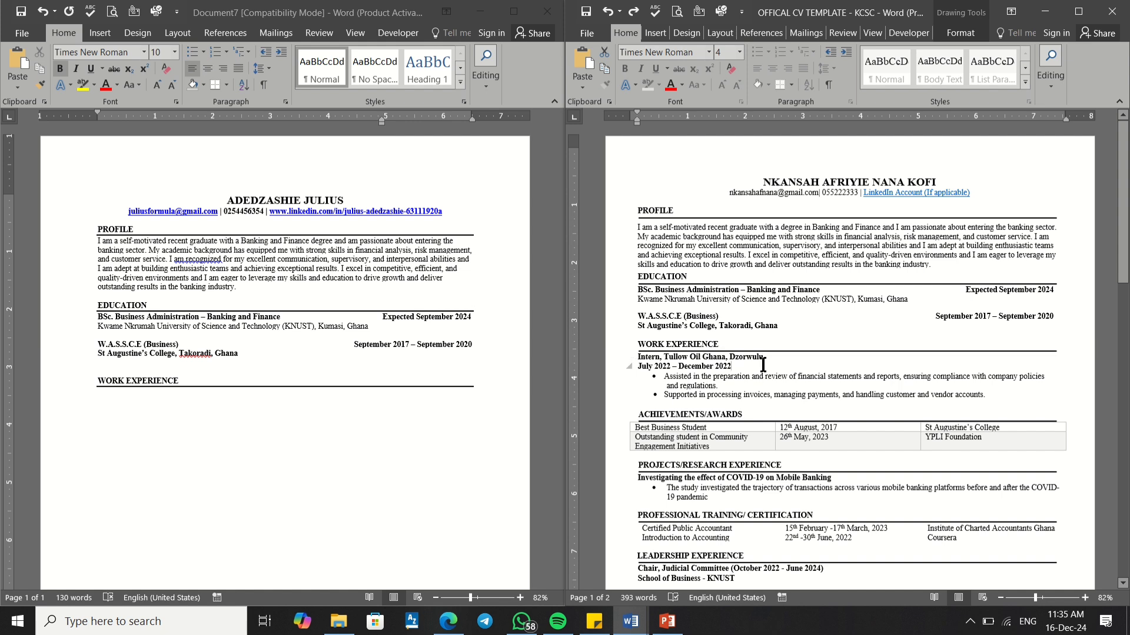
pyautogui.moveTo(763, 358); pyautogui.dragTo(642, 357)
pyautogui.click(644, 357)
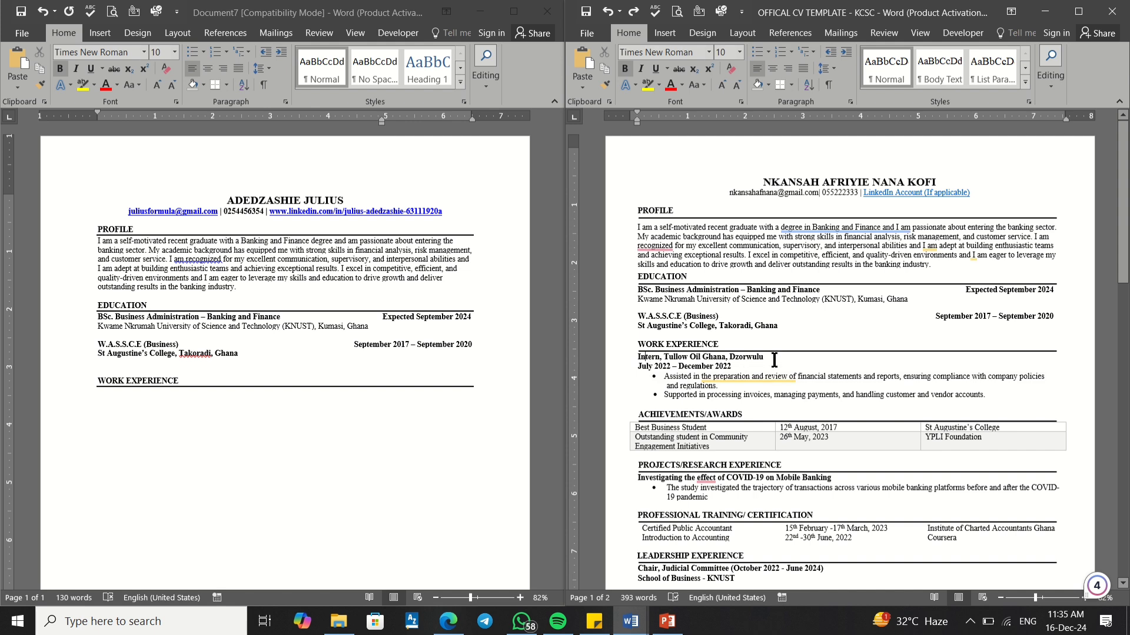
pyautogui.moveTo(775, 360); pyautogui.dragTo(643, 364)
pyautogui.press('super+c')
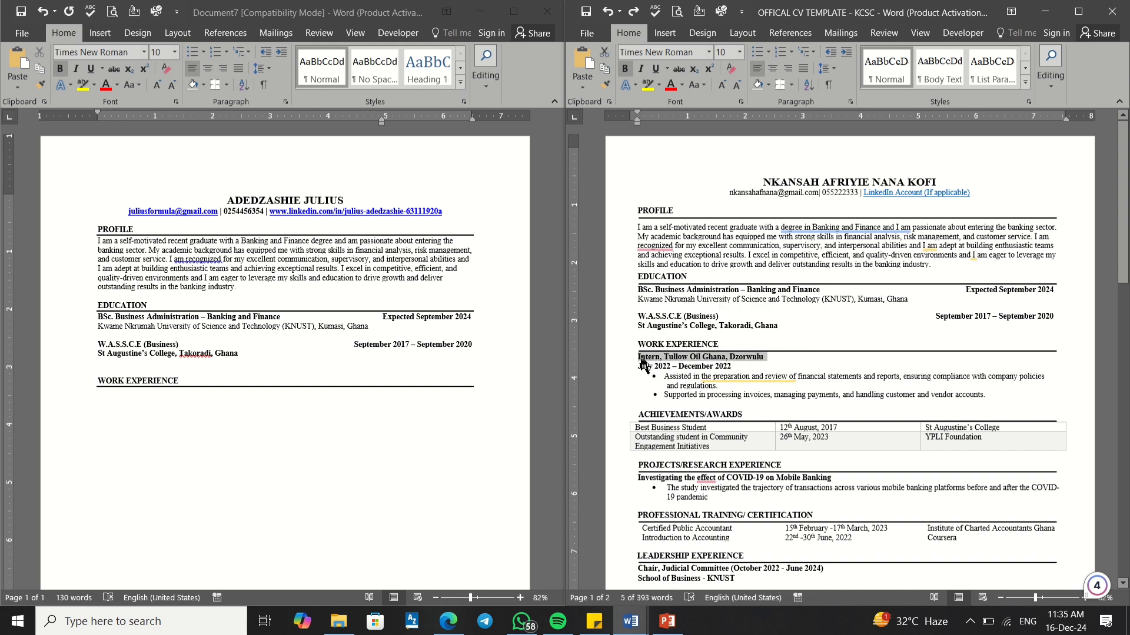
pyautogui.click(100, 396)
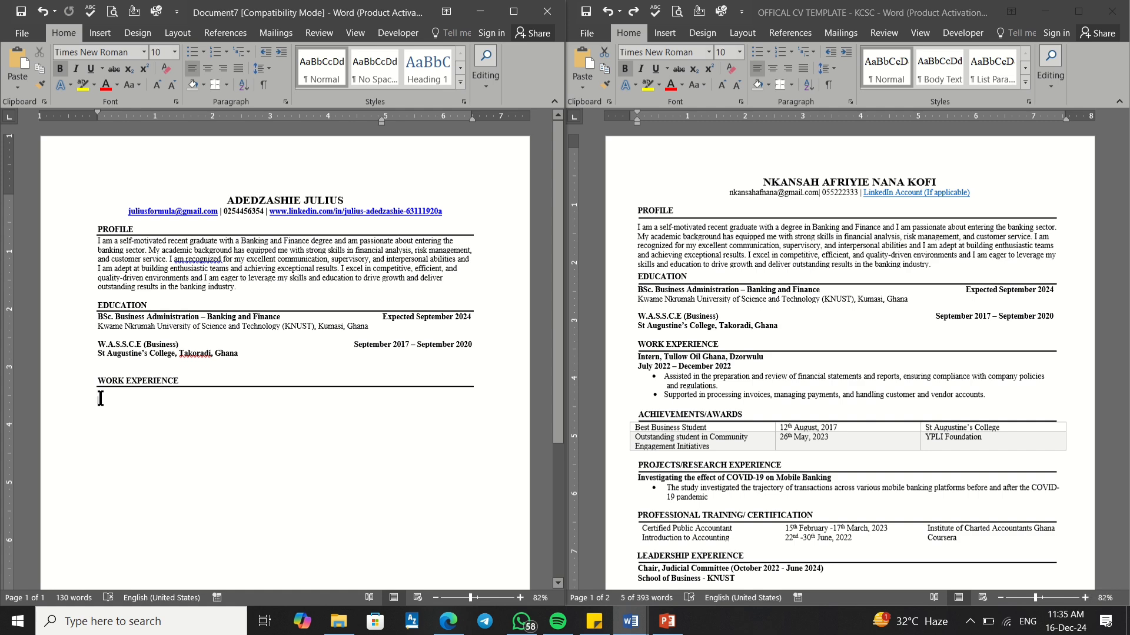
pyautogui.rightClick(100, 398)
pyautogui.click(95, 391)
pyautogui.click(95, 393)
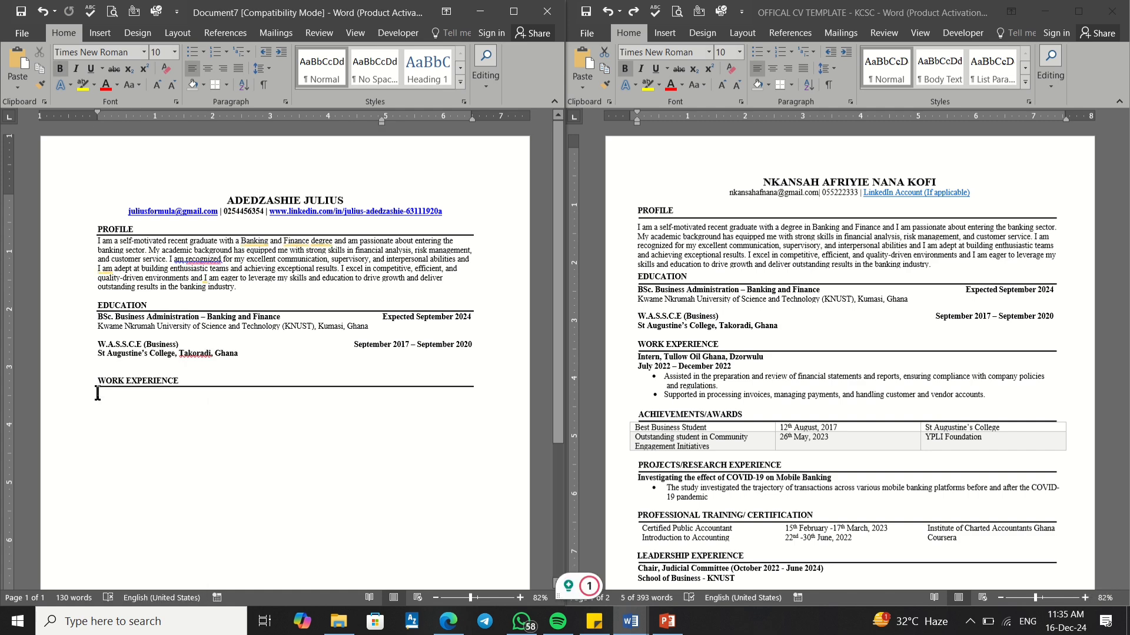
pyautogui.rightClick(97, 393)
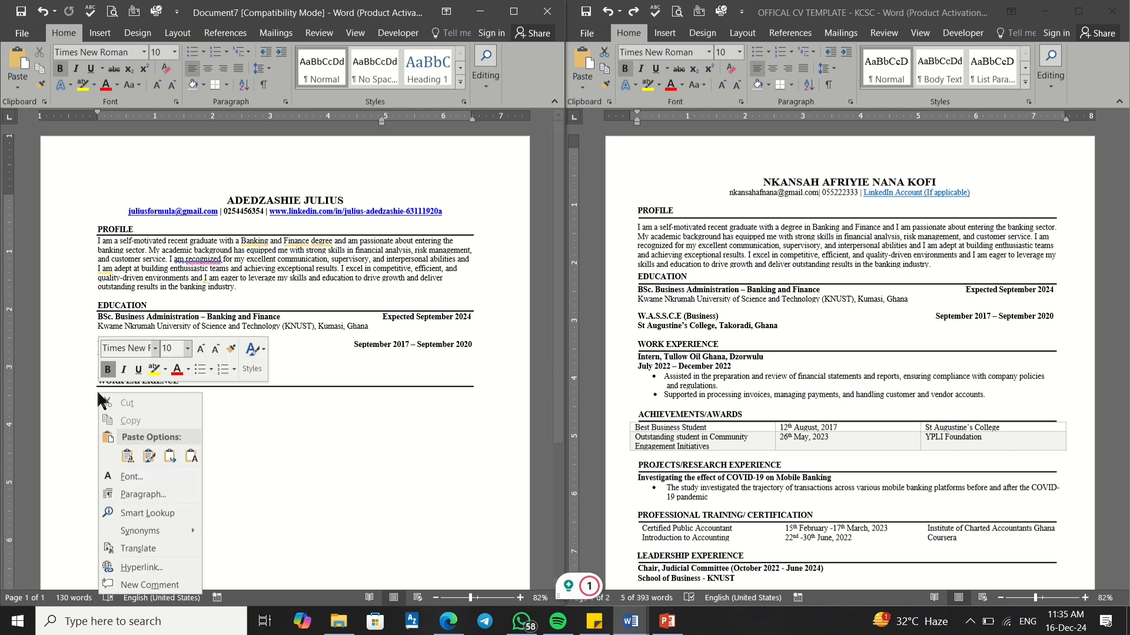
pyautogui.click(170, 456)
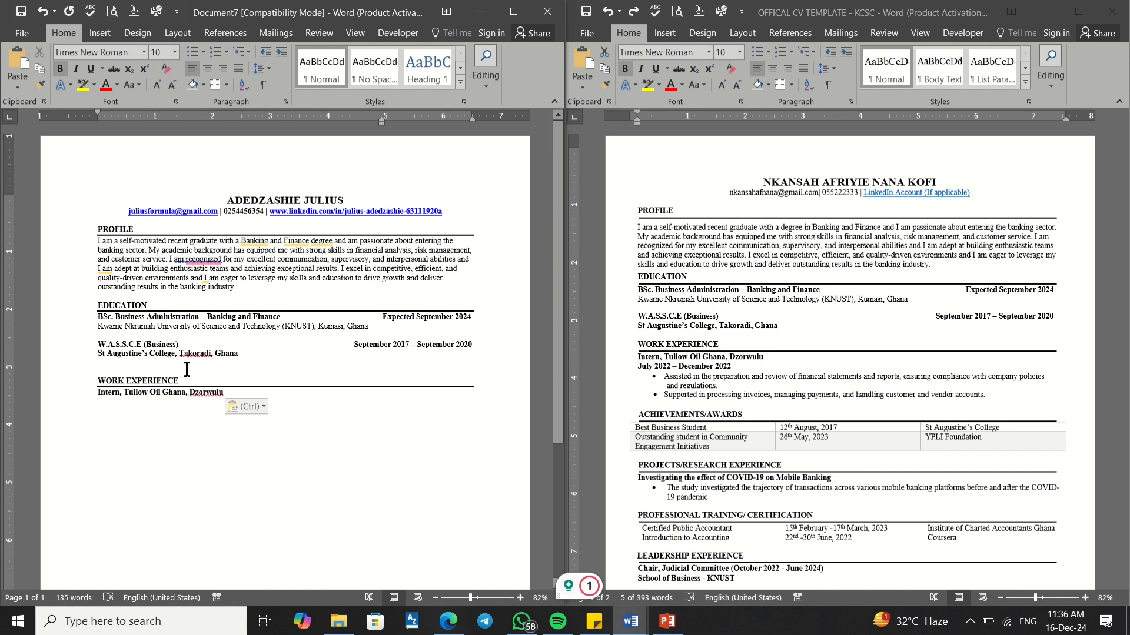
pyautogui.tripleClick(716, 357)
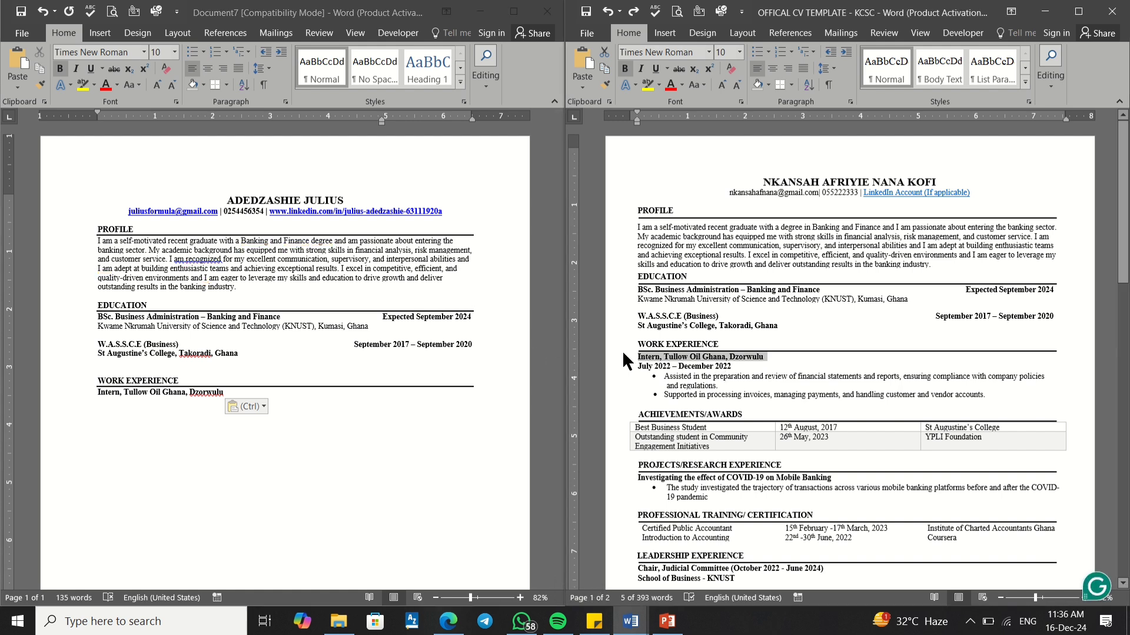
# Step: Copy 'July 2022 – December 2022' from the template, paste it after Dzorwulu with merged formatting, and adjust the tab stop
pyautogui.moveTo(730, 367); pyautogui.dragTo(642, 372)
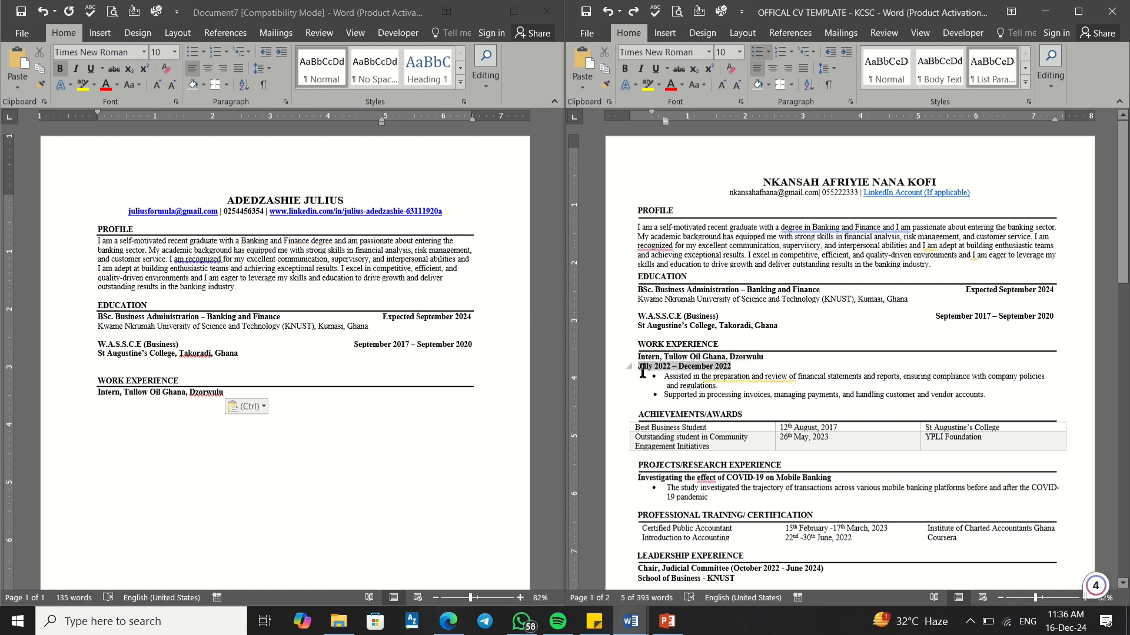
pyautogui.rightClick(672, 364)
pyautogui.click(708, 392)
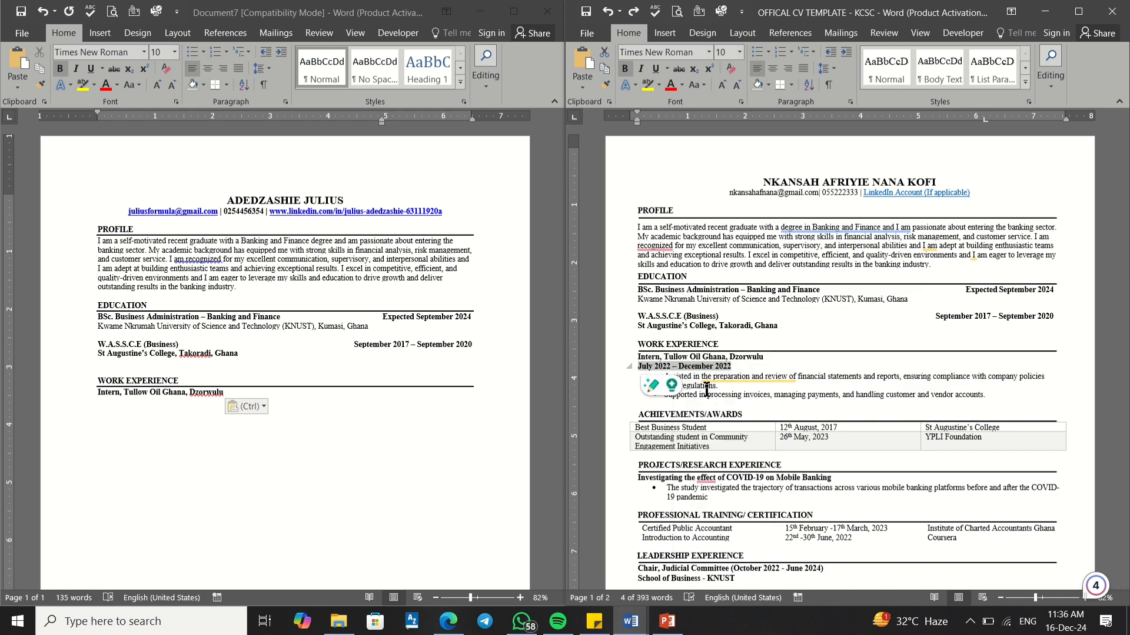
pyautogui.click(393, 389)
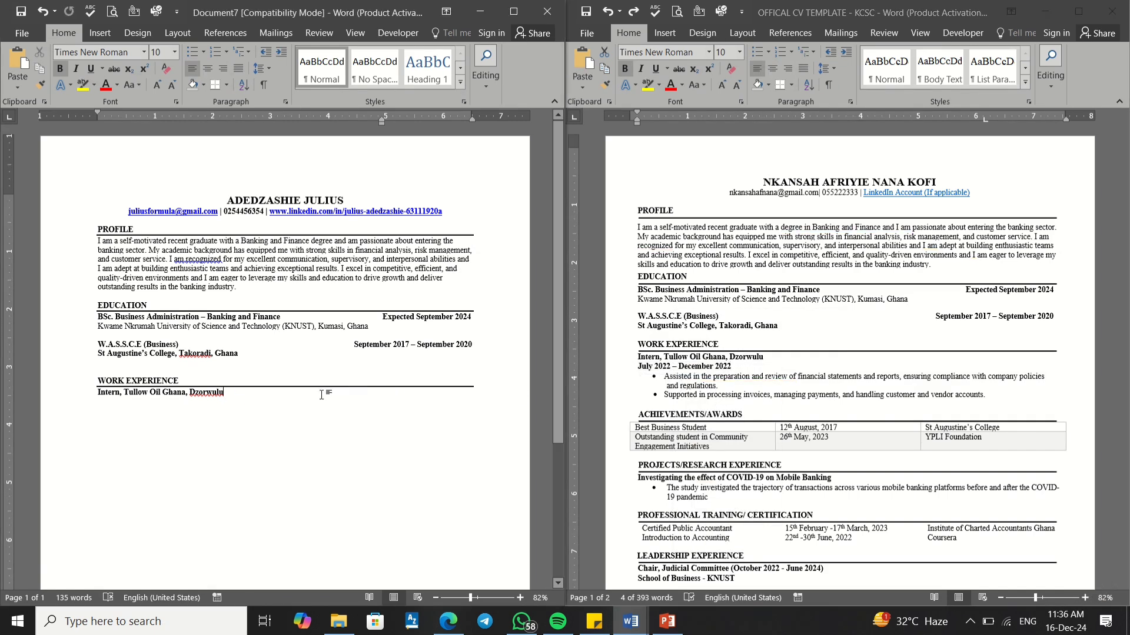
pyautogui.rightClick(289, 395)
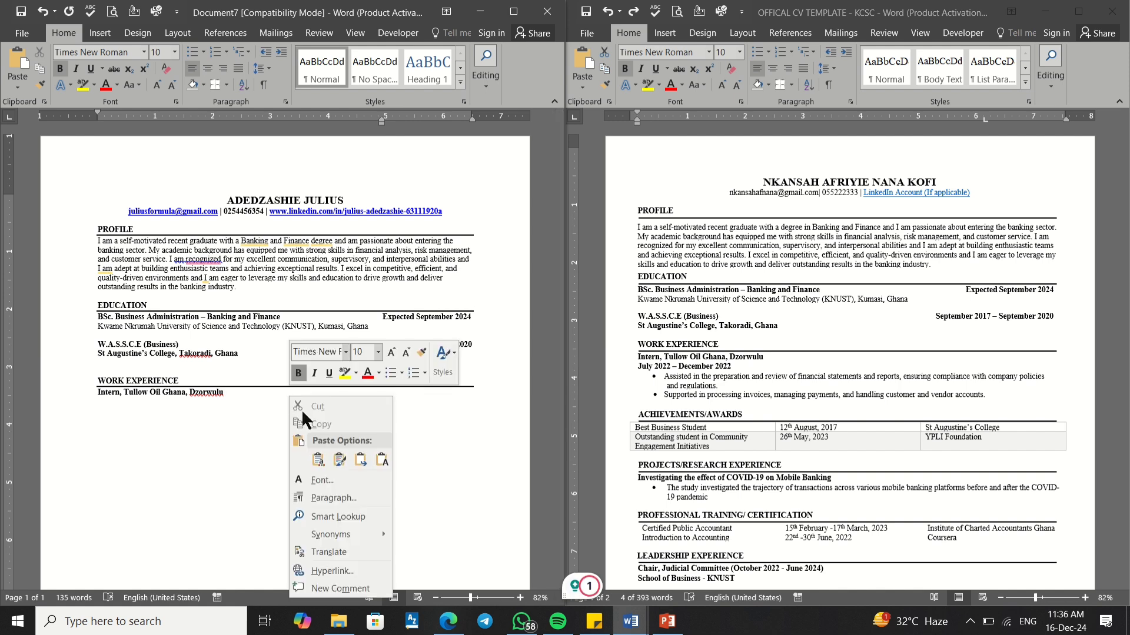
pyautogui.click(368, 460)
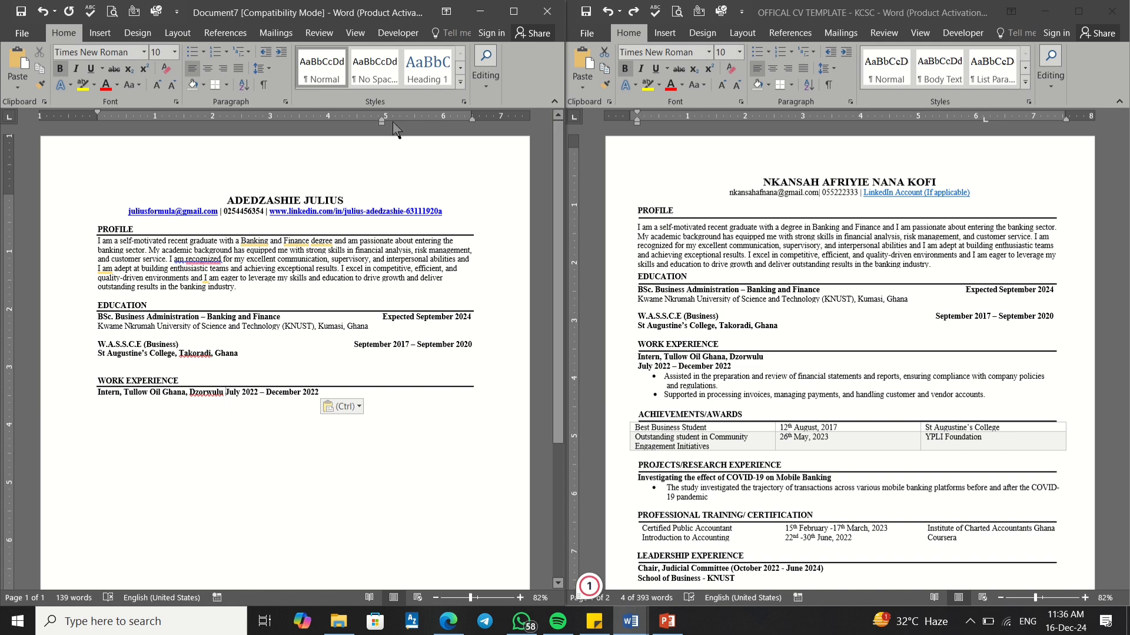
pyautogui.moveTo(381, 119)
pyautogui.mouseDown()
pyautogui.moveTo(362, 121)
pyautogui.moveTo(417, 126)
pyautogui.moveTo(323, 120)
pyautogui.moveTo(424, 138)
pyautogui.moveTo(412, 134)
pyautogui.mouseUp()
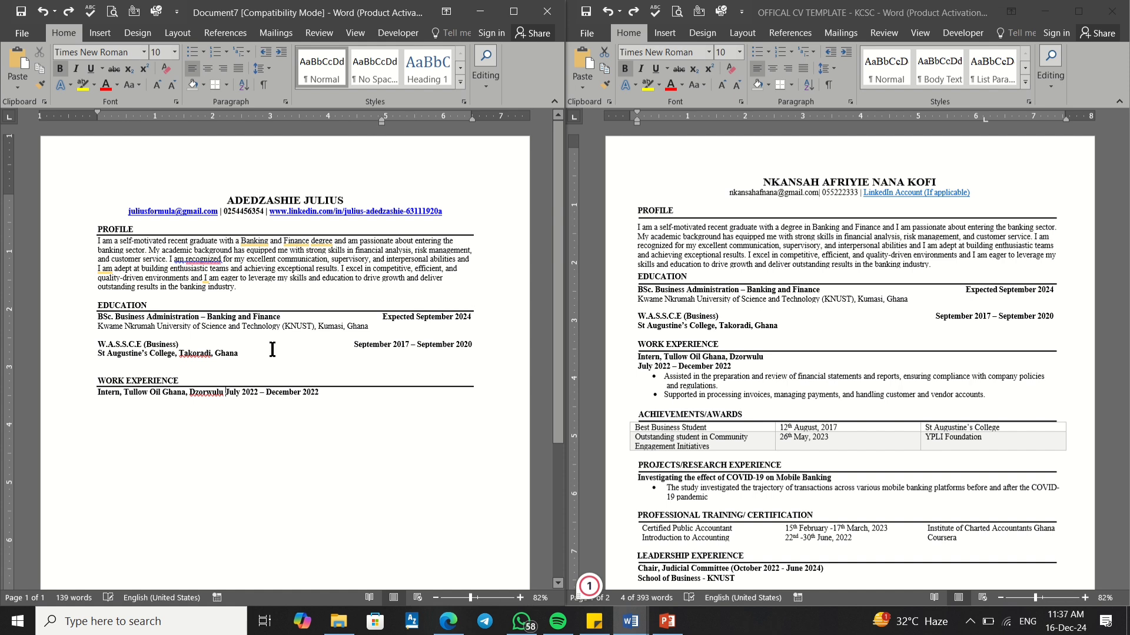
# Step: Try moving the internship line's tab stop toward 2 inches, then undo the move
pyautogui.click(228, 391)
pyautogui.moveTo(380, 119)
pyautogui.mouseDown()
pyautogui.moveTo(489, 121)
pyautogui.moveTo(213, 127)
pyautogui.mouseUp()
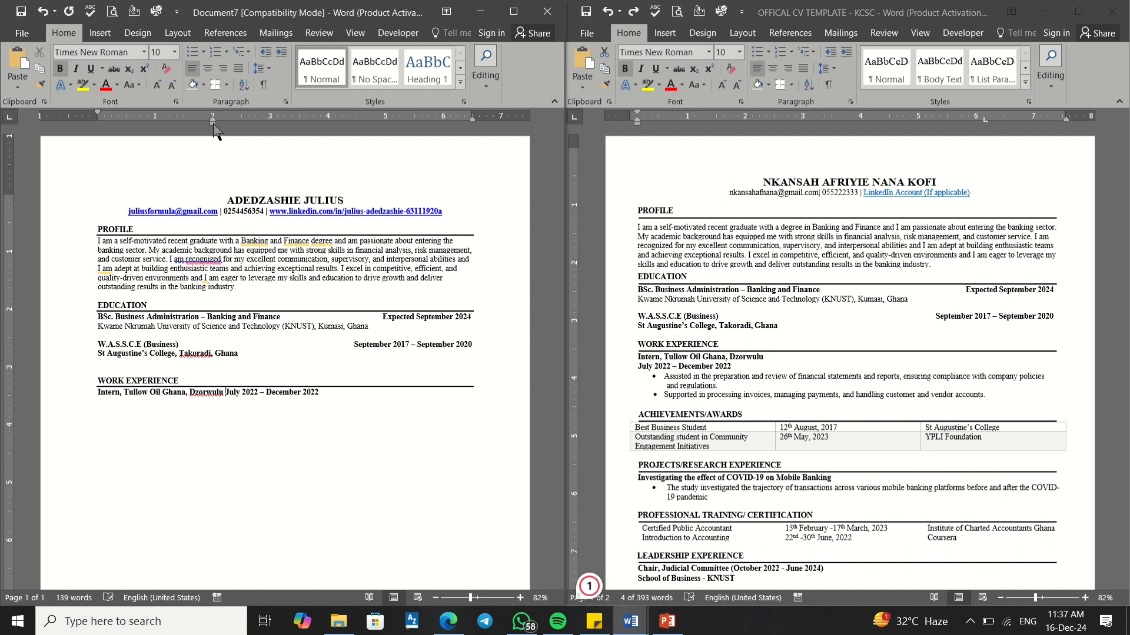
pyautogui.hotkey('ctrl', 'z')
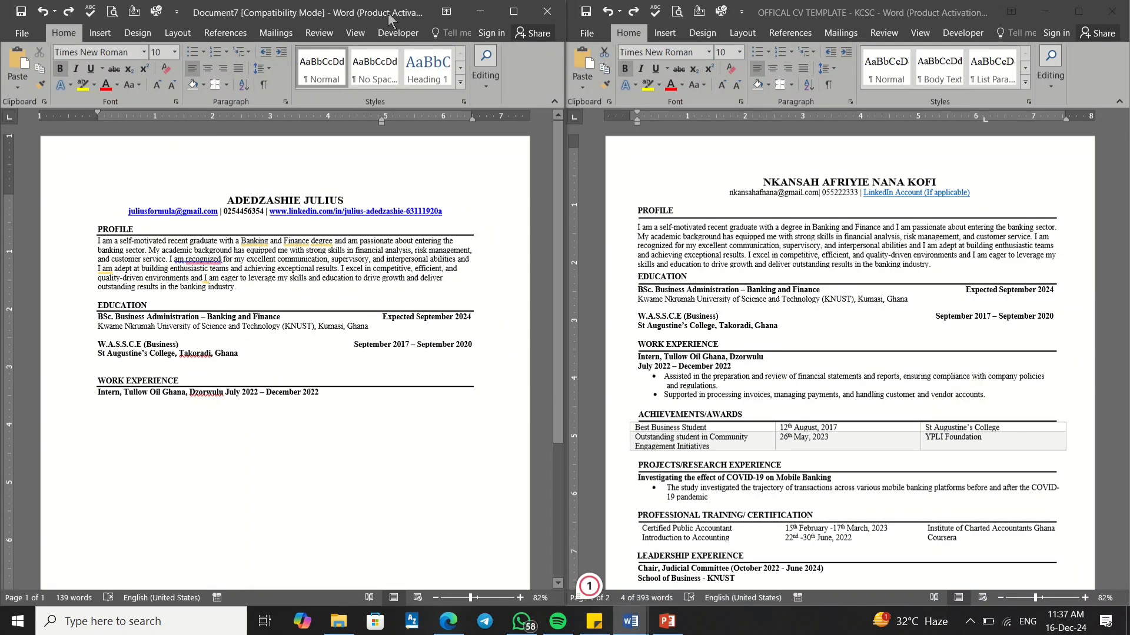
# Step: Move Dzorwulu and its dates onto a new line and delete the comma after Ghana
pyautogui.click(346, 278)
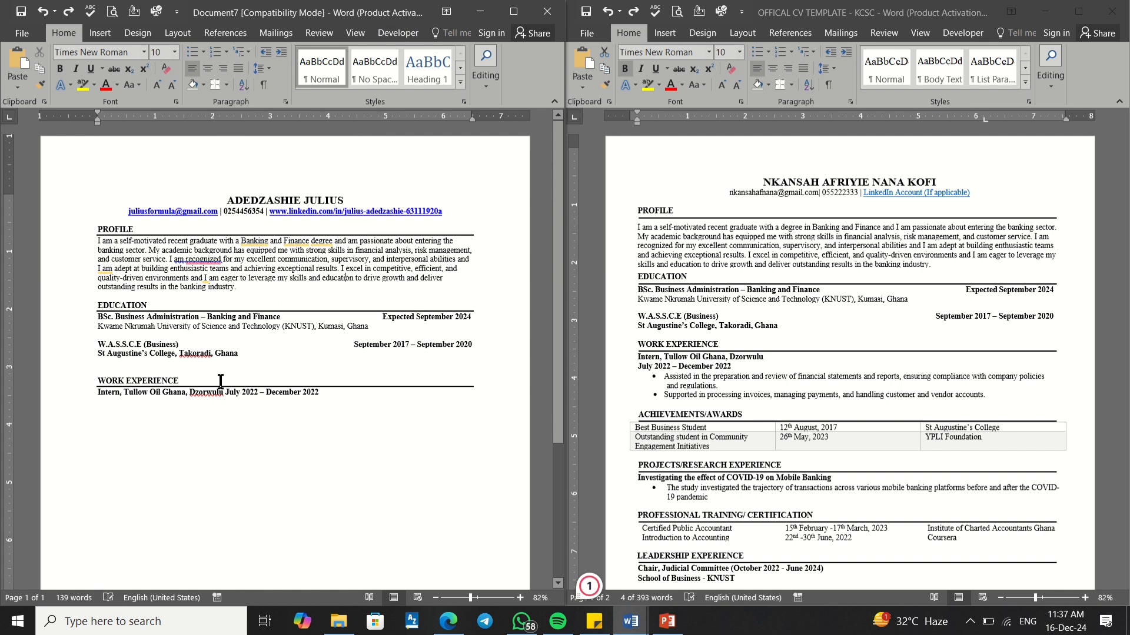
pyautogui.click(190, 393)
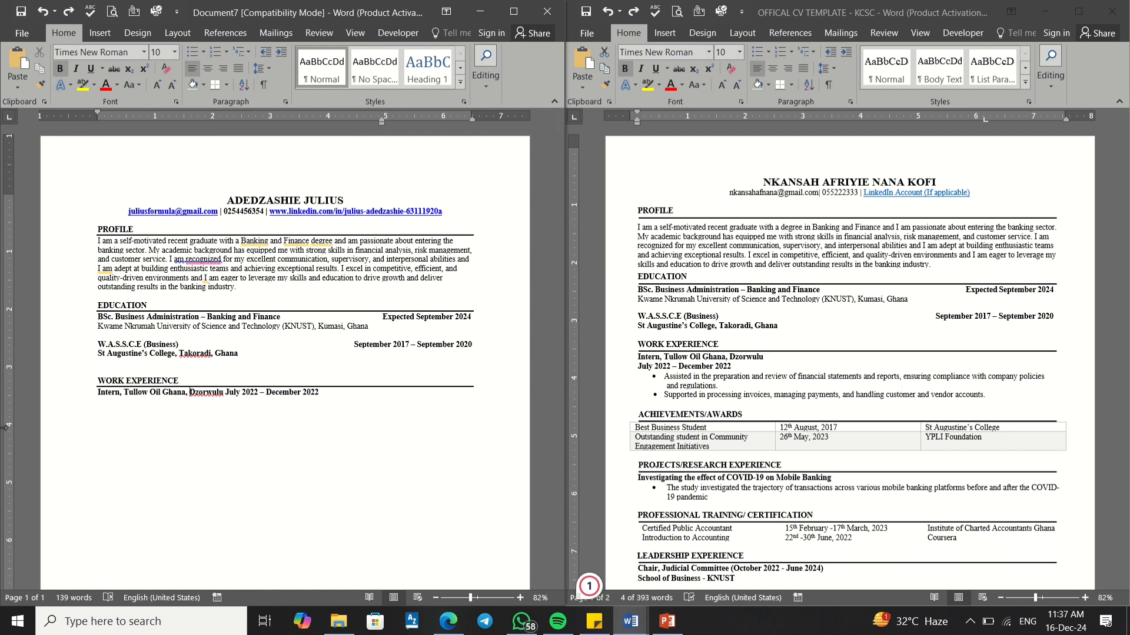
pyautogui.press('Return')
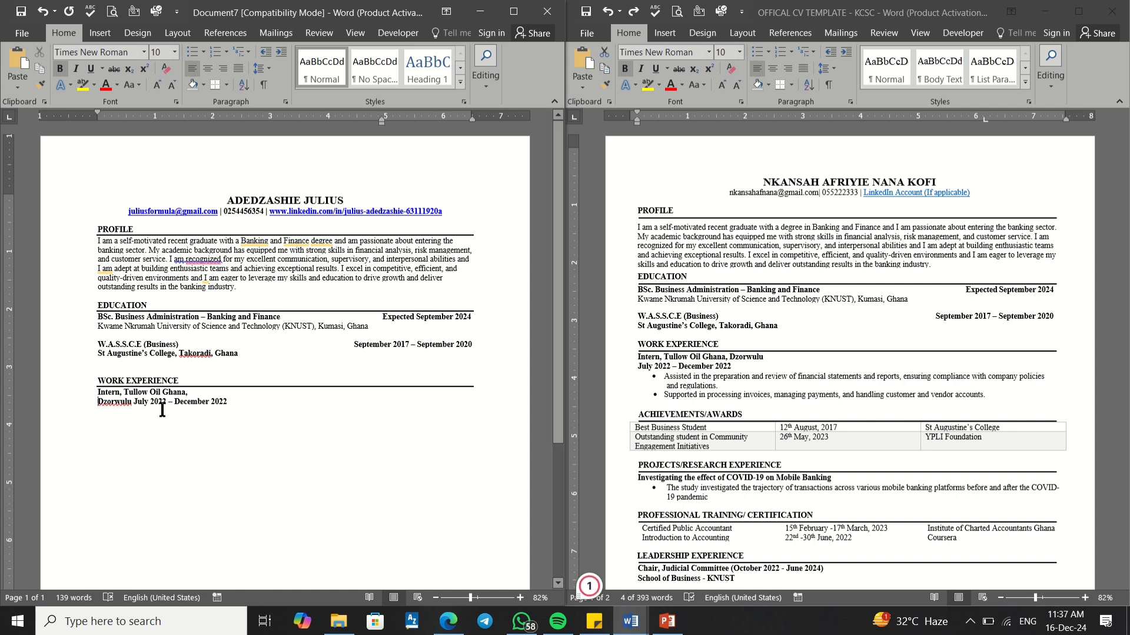
pyautogui.click(193, 395)
pyautogui.press('BackSpace')
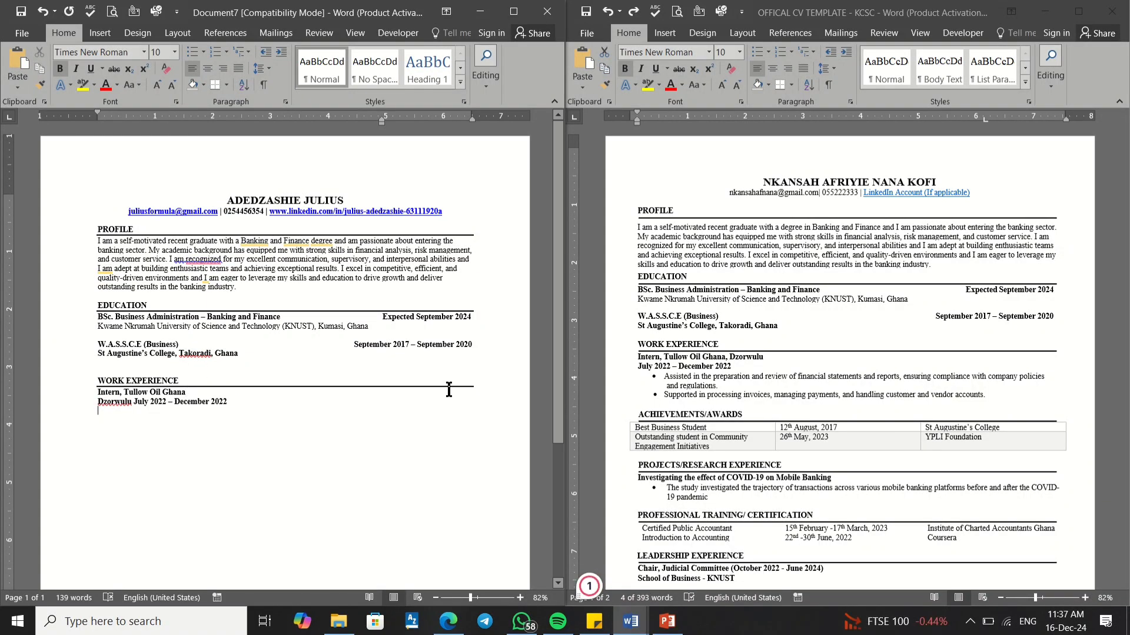
# Step: Reselect the July 2022 – December 2022 line in the template, then deselect it
pyautogui.click(691, 390)
pyautogui.moveTo(638, 366); pyautogui.dragTo(665, 377)
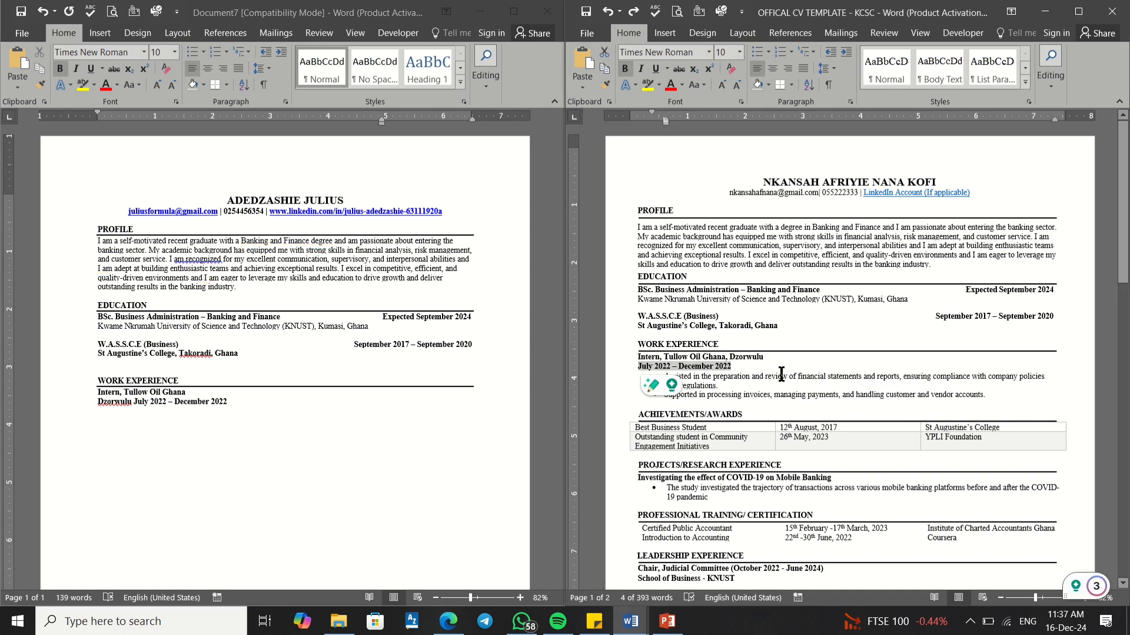
pyautogui.click(744, 383)
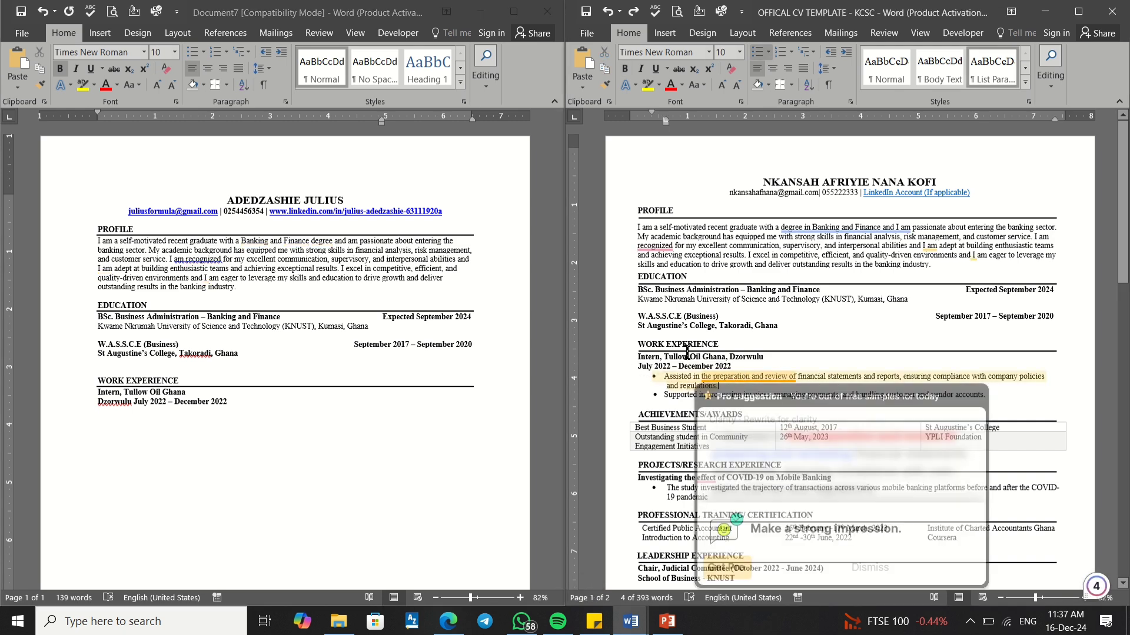
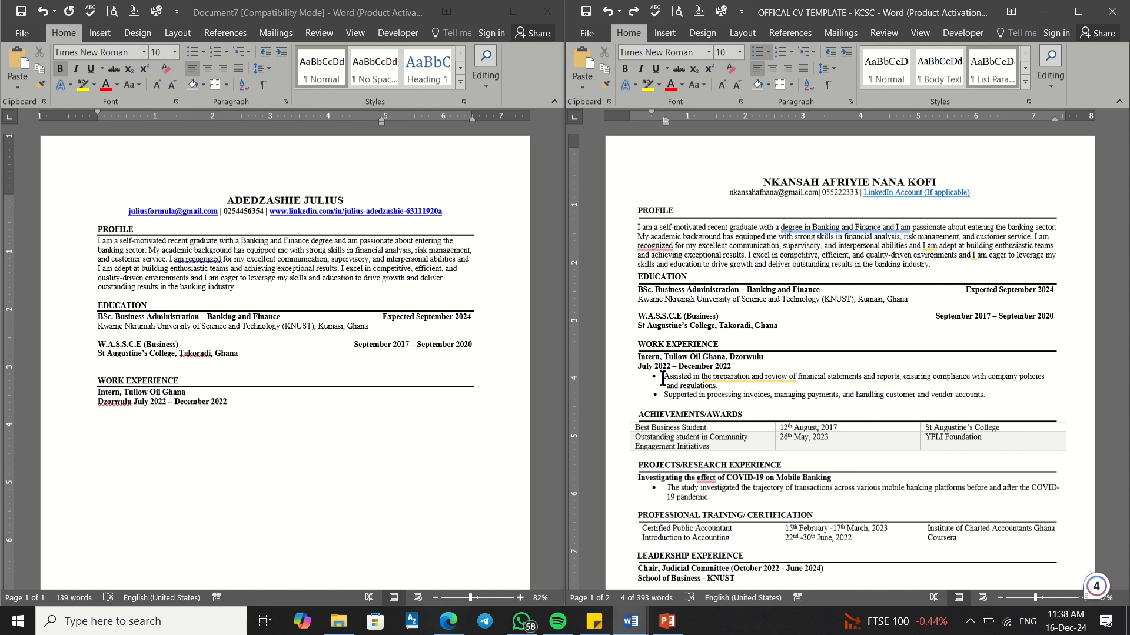
# Step: Copy the two Tullow Oil internship bullet points from the template
pyautogui.moveTo(664, 376); pyautogui.dragTo(989, 394)
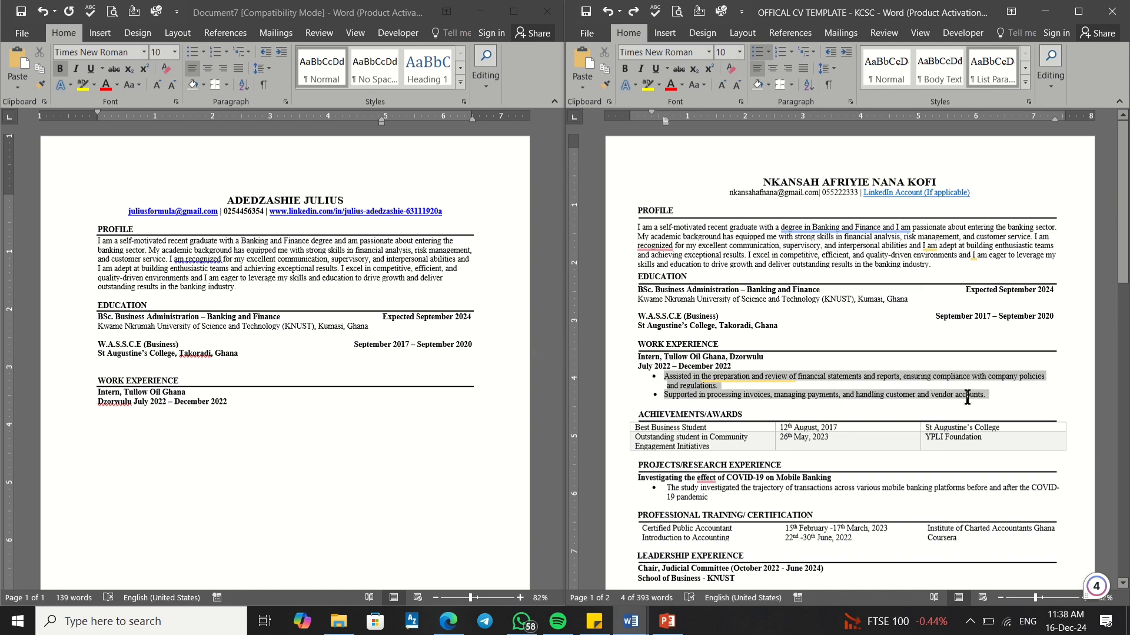
pyautogui.rightClick(823, 378)
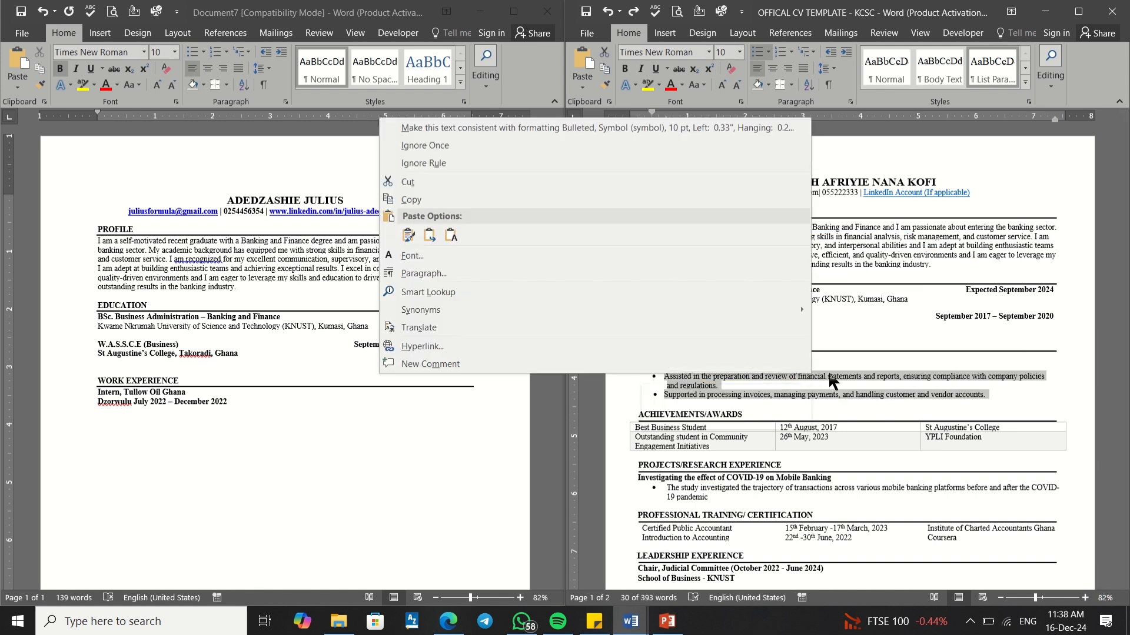
pyautogui.click(829, 375)
pyautogui.moveTo(664, 377); pyautogui.dragTo(997, 399)
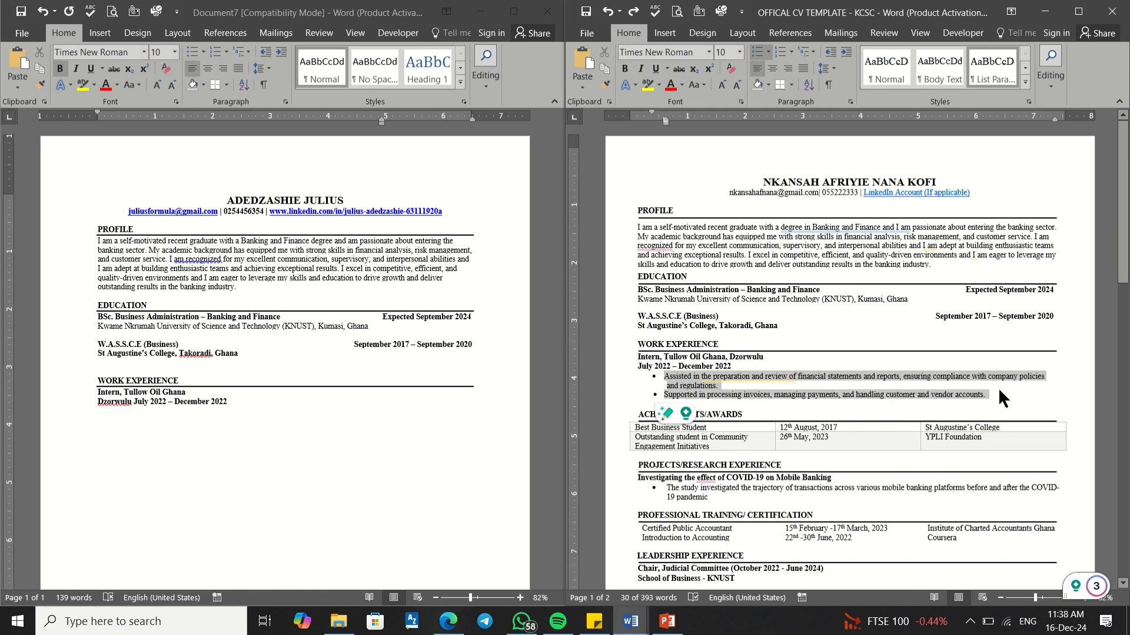
pyautogui.rightClick(886, 381)
pyautogui.click(606, 198)
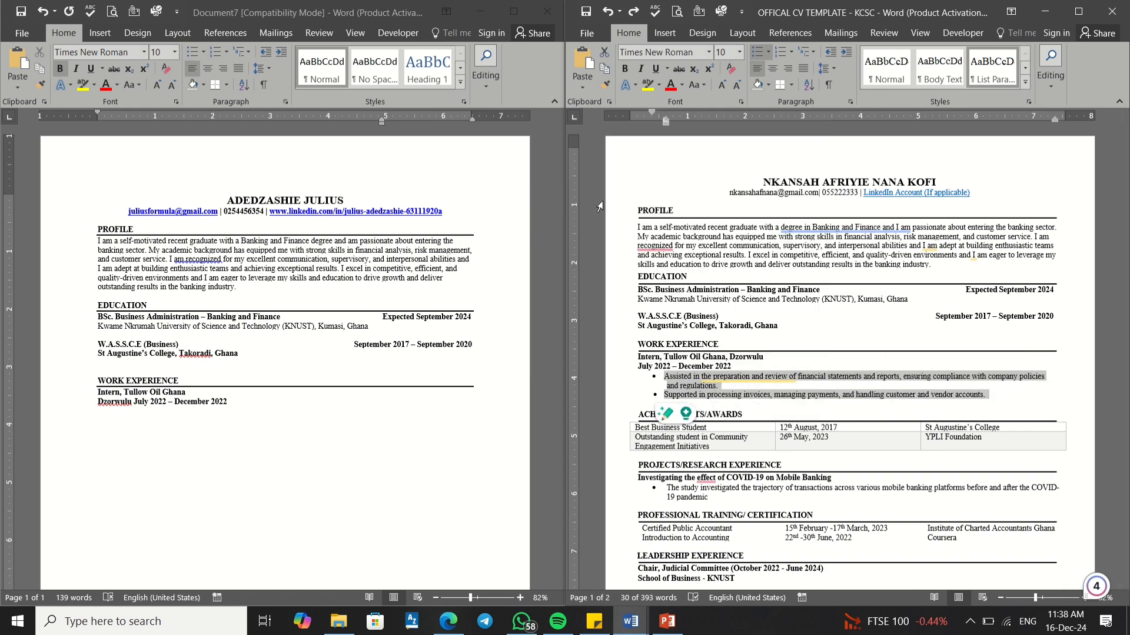
# Step: Paste the bullets below the internship dates in the new CV and select them
pyautogui.click(100, 410)
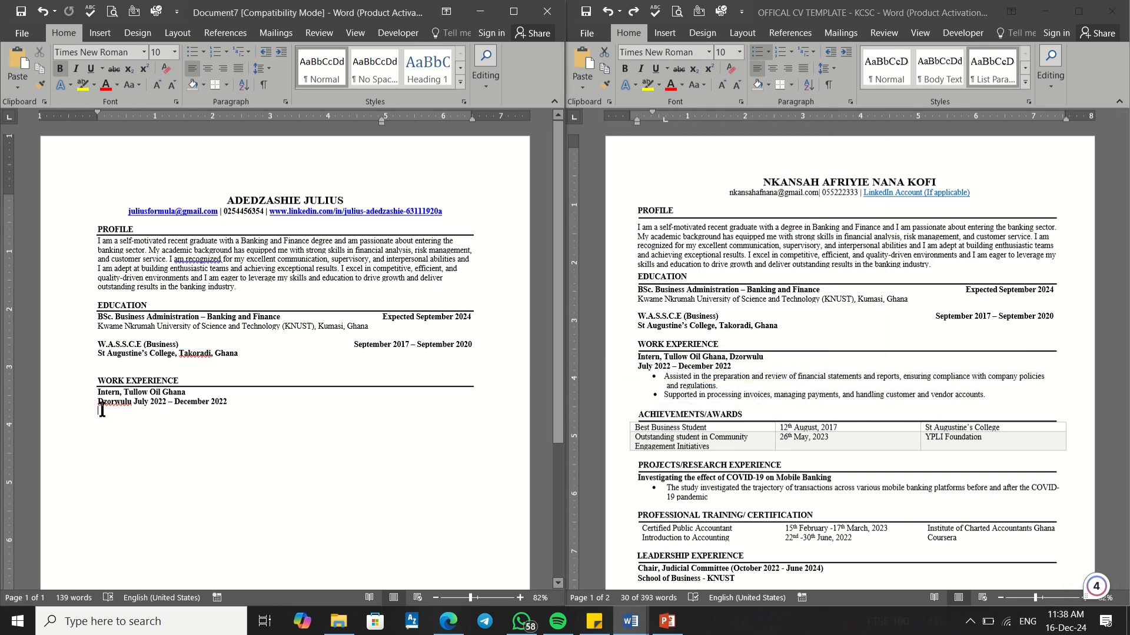
pyautogui.rightClick(101, 410)
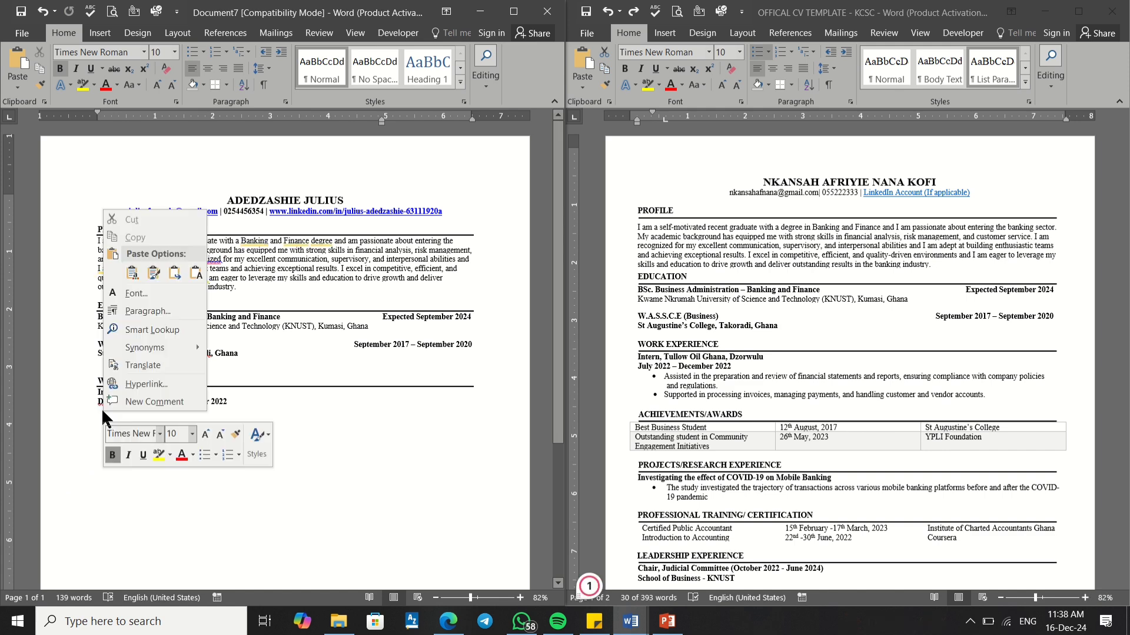
pyautogui.click(172, 274)
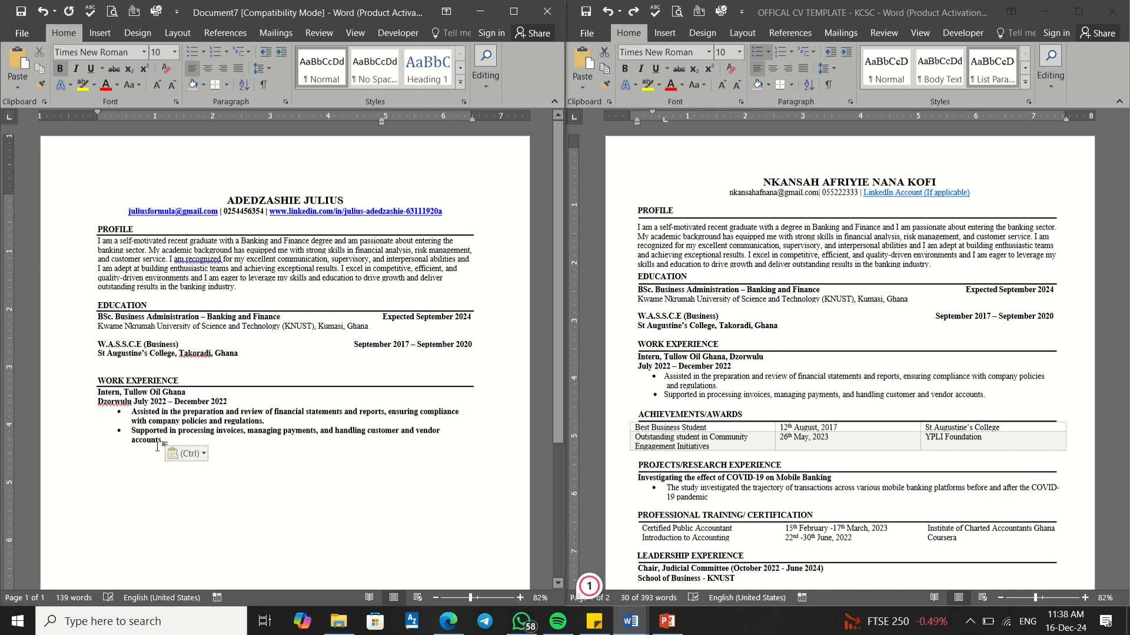
pyautogui.moveTo(165, 440); pyautogui.dragTo(131, 411)
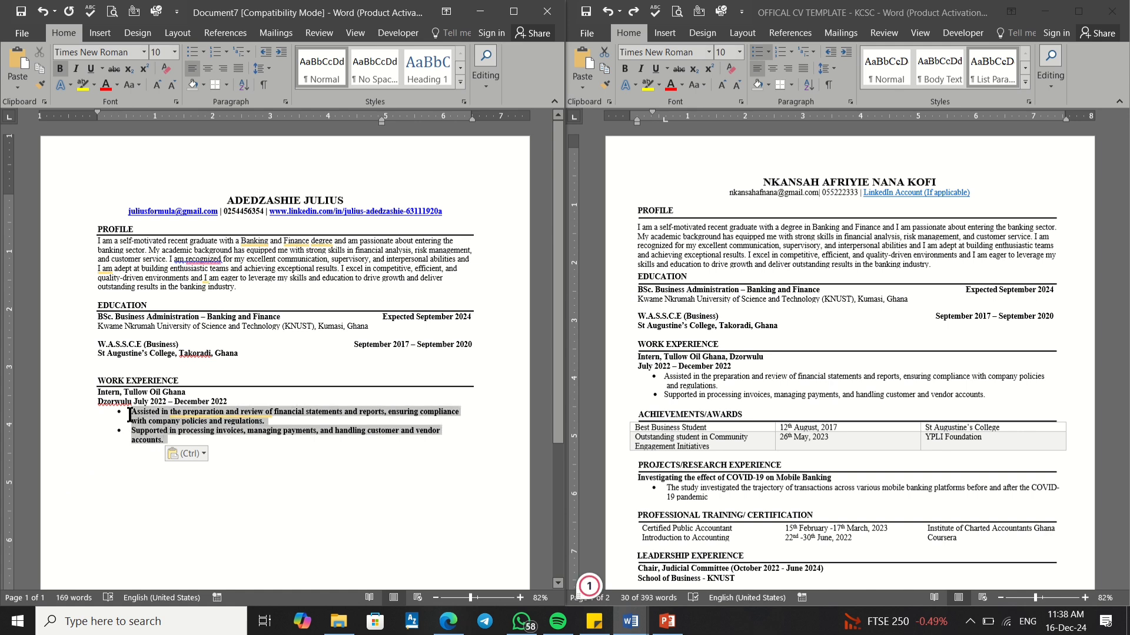
# Step: Remove bold from the two pasted internship bullets
pyautogui.click(203, 52)
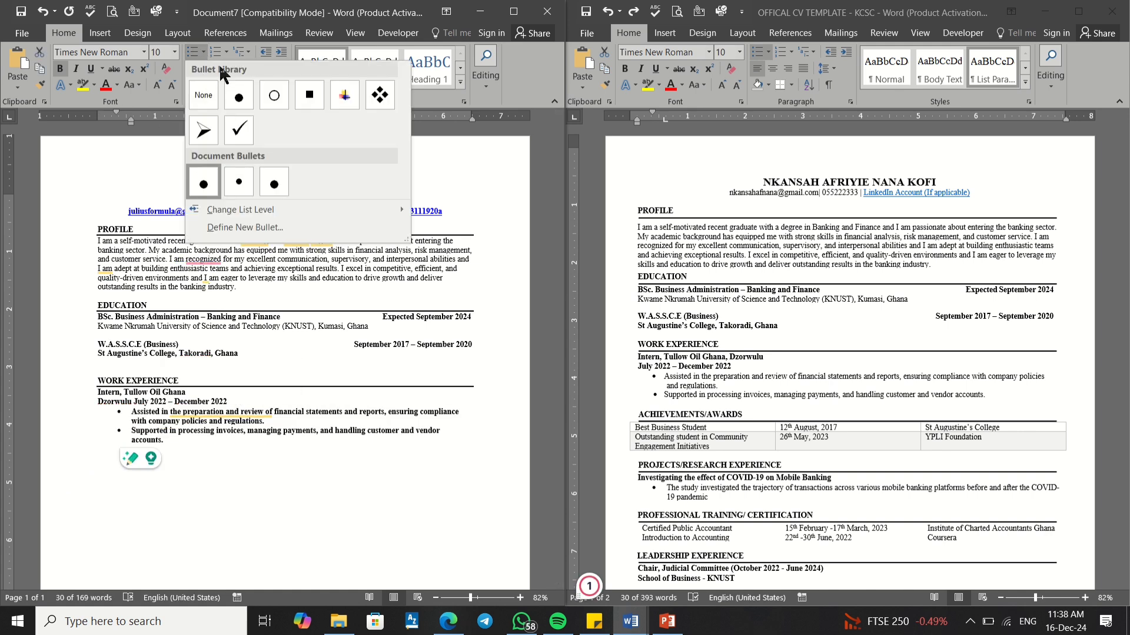
pyautogui.click(201, 54)
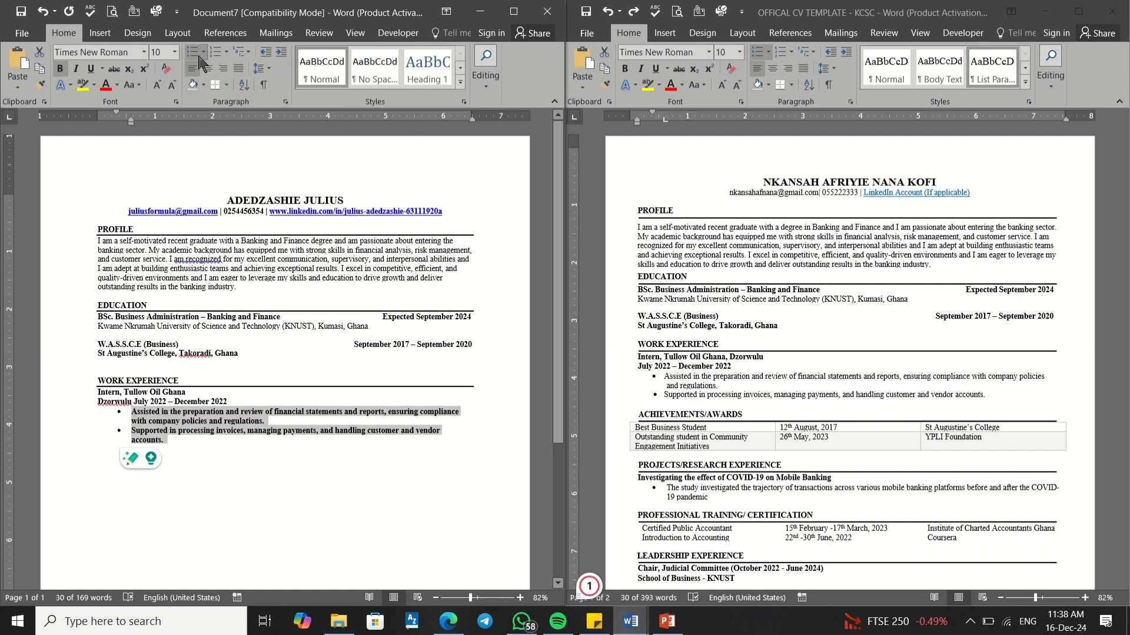
pyautogui.click(60, 68)
# Step: Try a bullet and indent below 'vendor accounts.', leaving a plain blank line
pyautogui.click(259, 465)
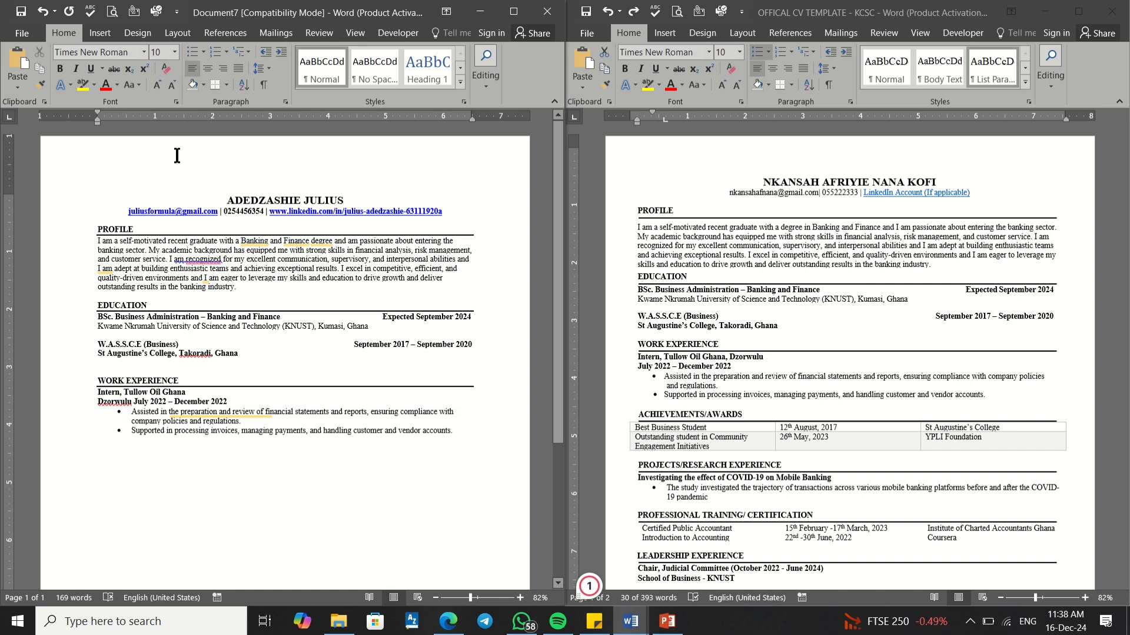
pyautogui.click(203, 53)
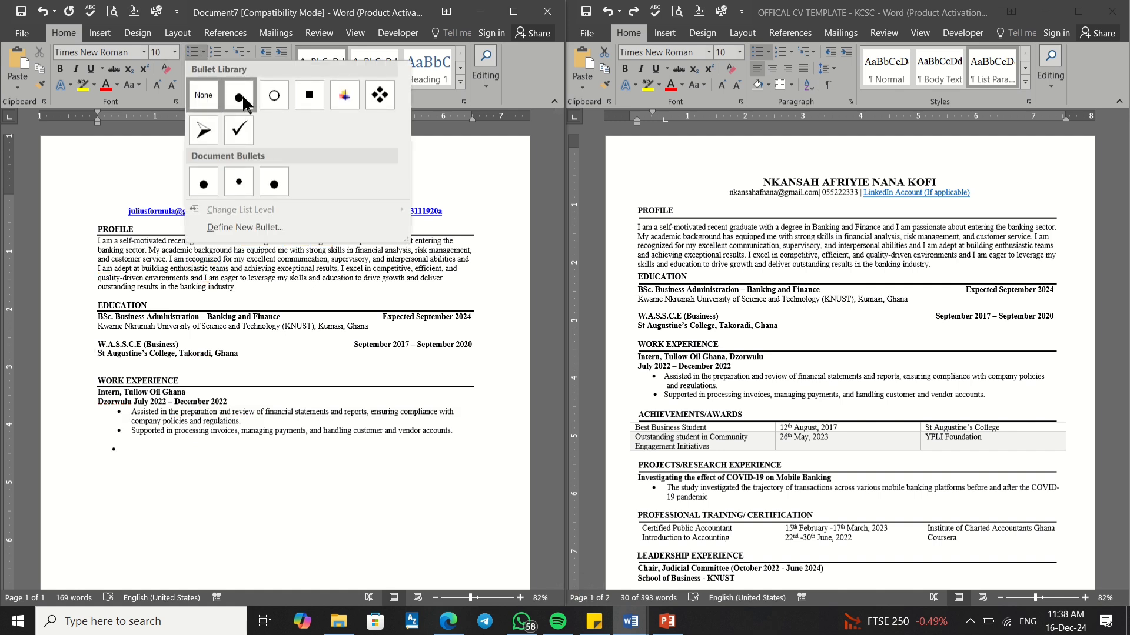
pyautogui.click(63, 174)
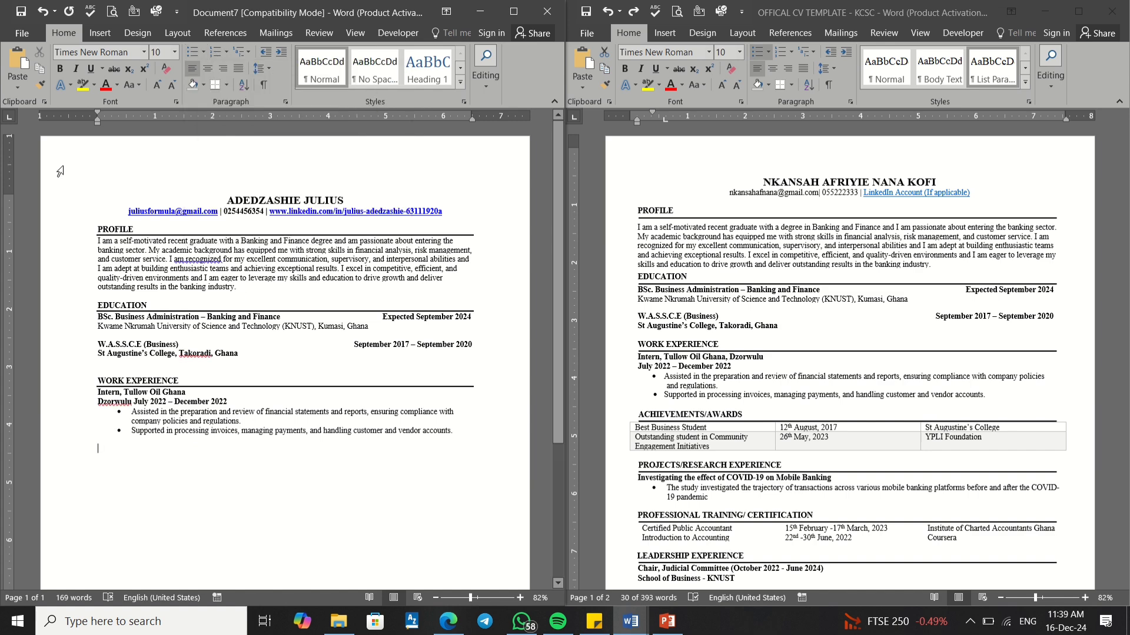
pyautogui.click(281, 53)
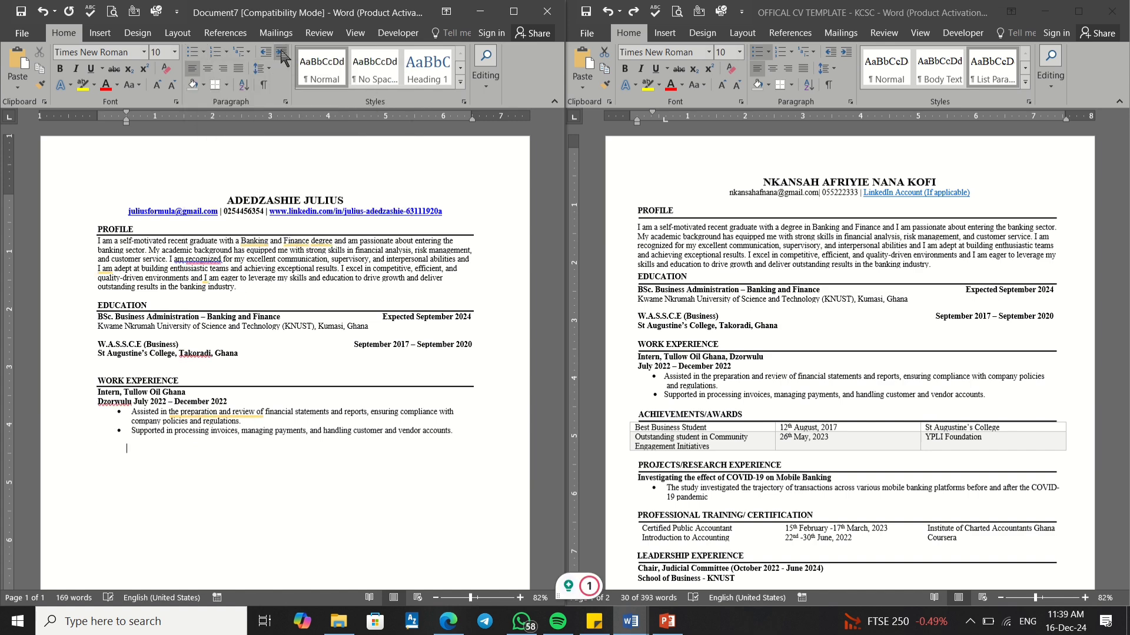
pyautogui.click(192, 52)
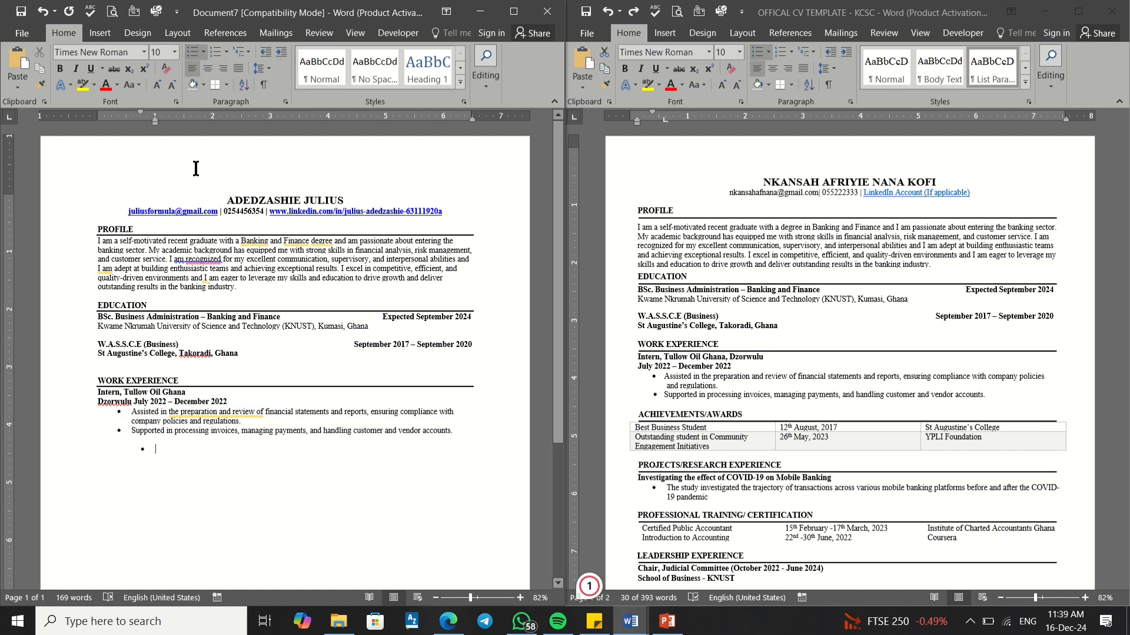
pyautogui.click(280, 57)
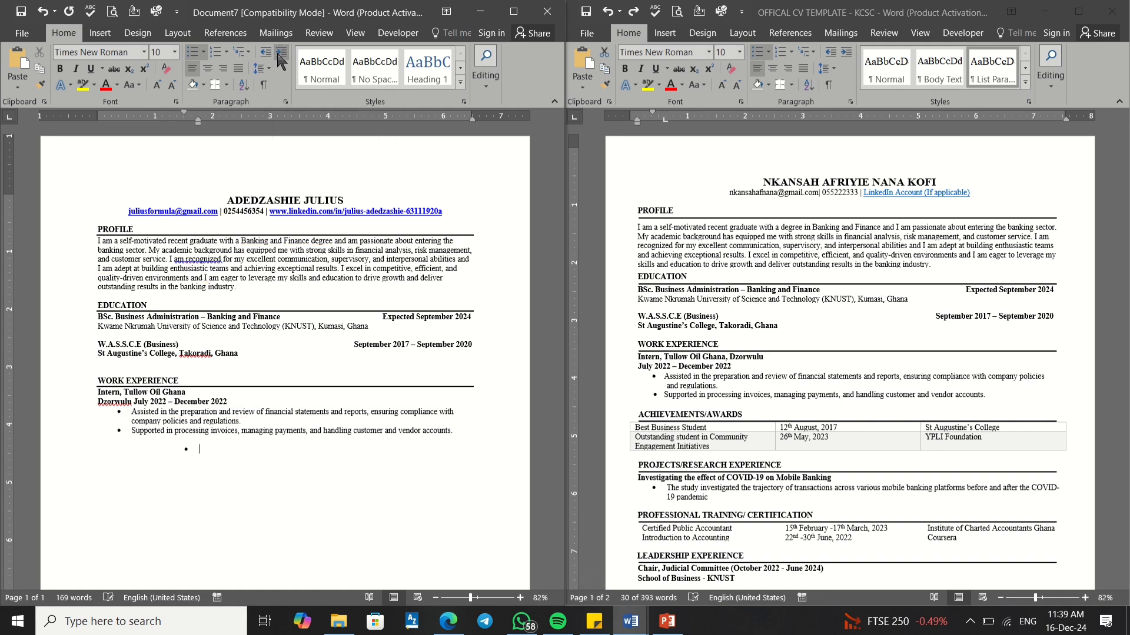
pyautogui.write('GOD')
pyautogui.press('BackSpace')
pyautogui.press('BackSpace')
pyautogui.press('Return')
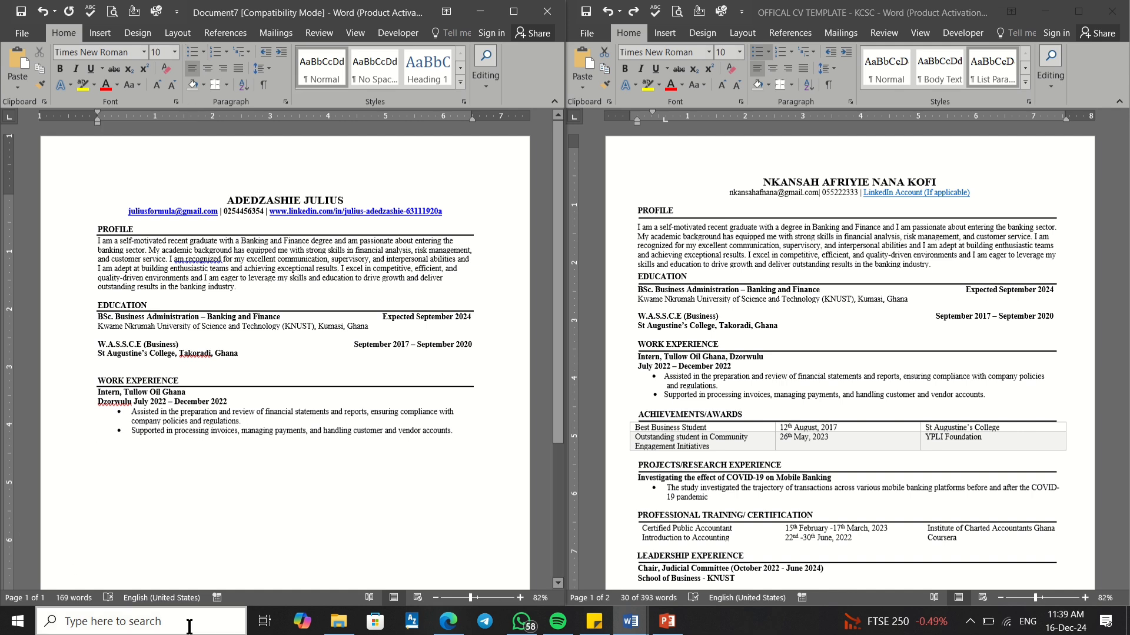
pyautogui.click(459, 426)
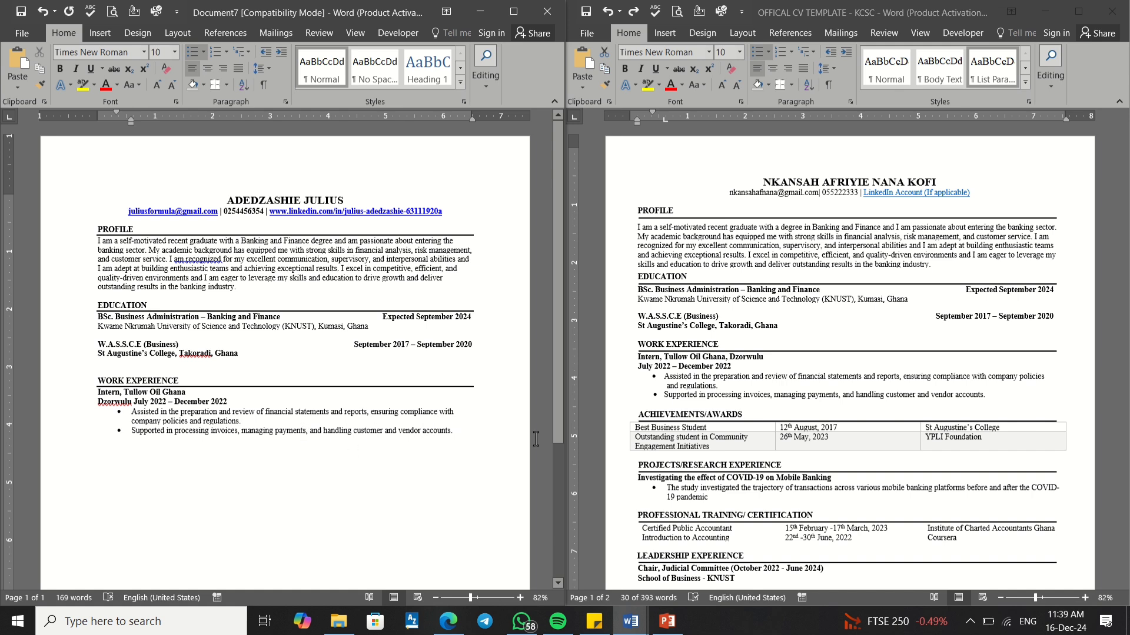
pyautogui.press('Return')
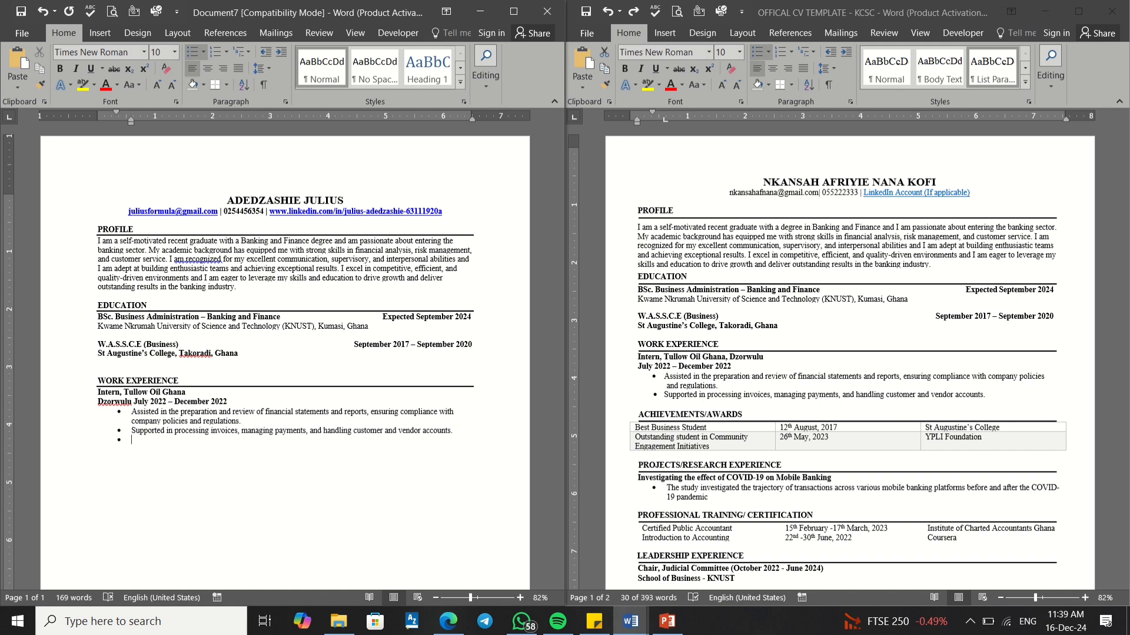
pyautogui.press('Return')
# Step: Complete the 'ACHIEVEMENTS AND AWARDS' heading and space it below the internship bullets
pyautogui.write('ACHIEVEMENTS')
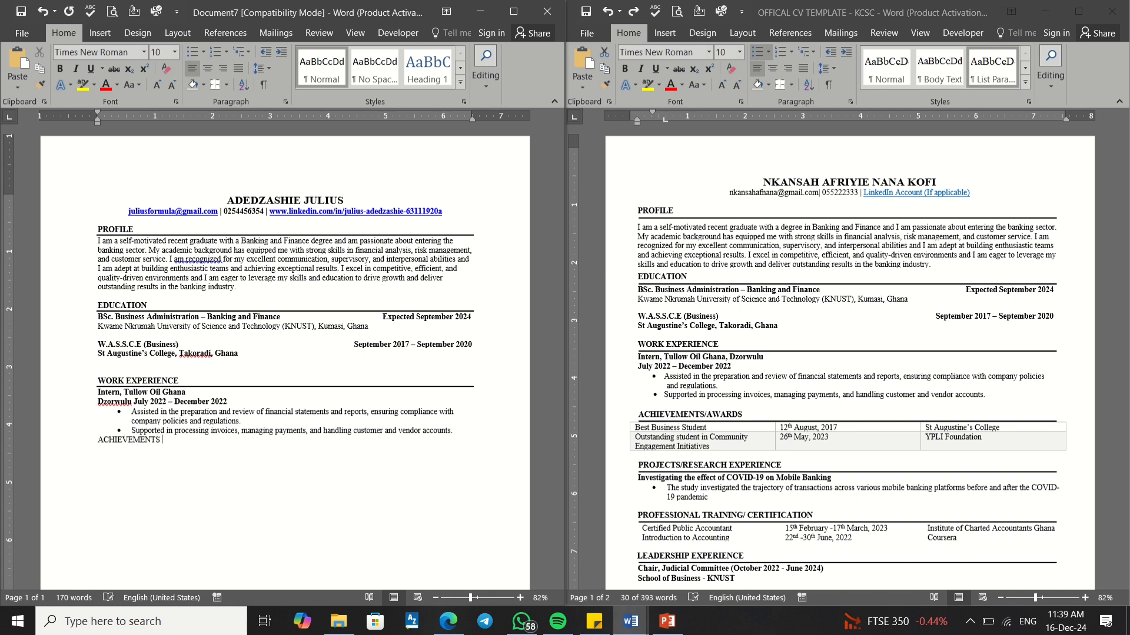
pyautogui.write(' AND AWARDS')
pyautogui.click(457, 434)
pyautogui.press('Return')
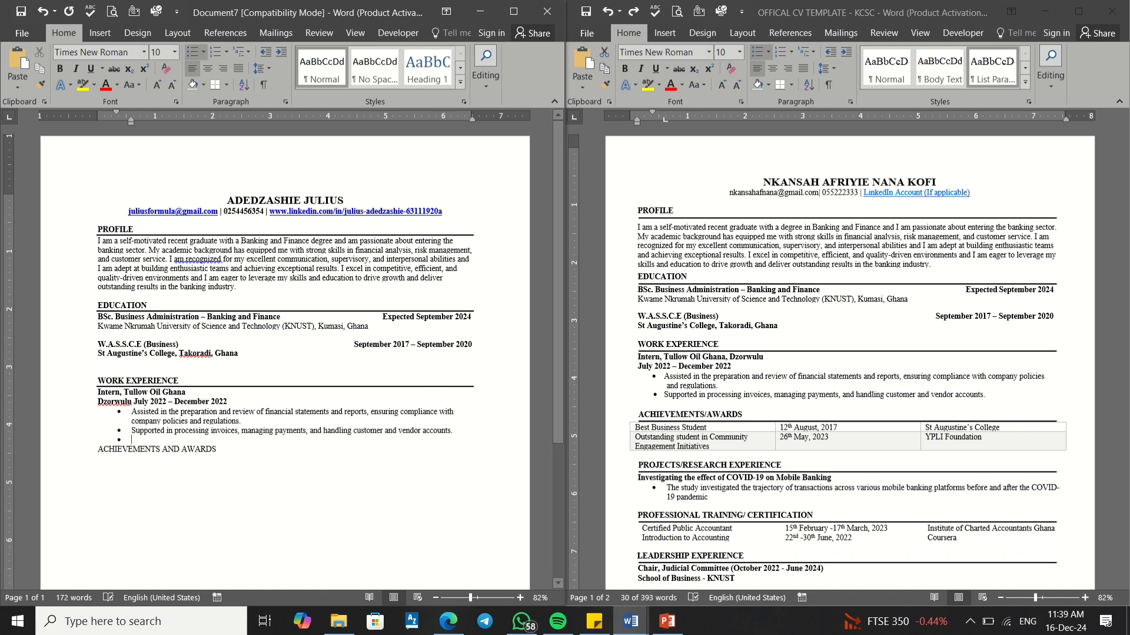
pyautogui.press('Return')
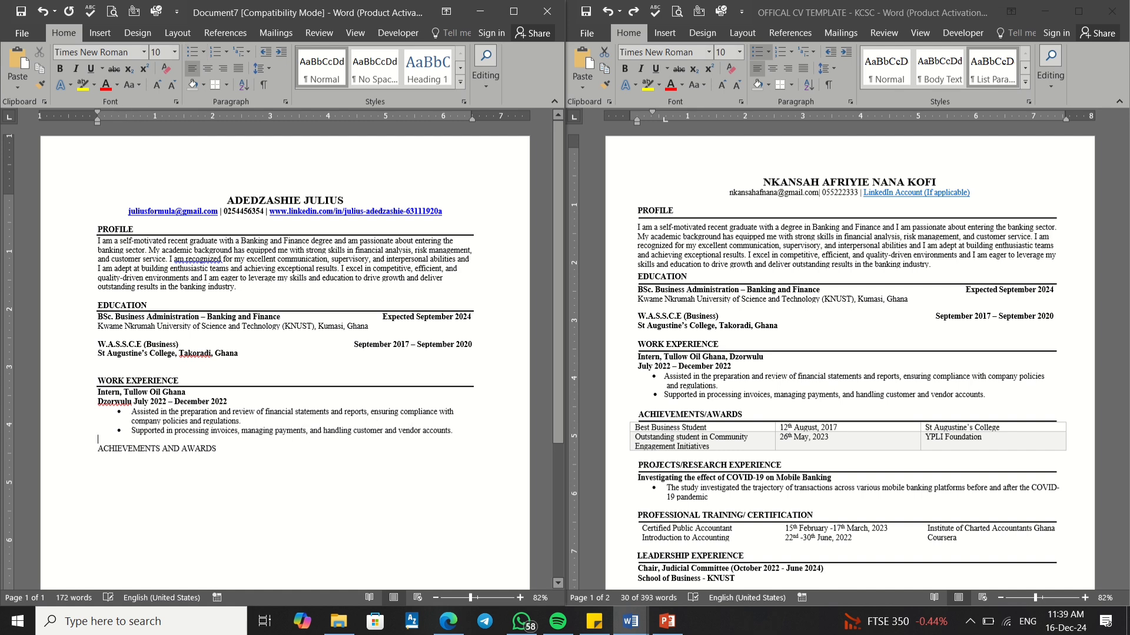
pyautogui.press('BackSpace')
pyautogui.click(90, 440)
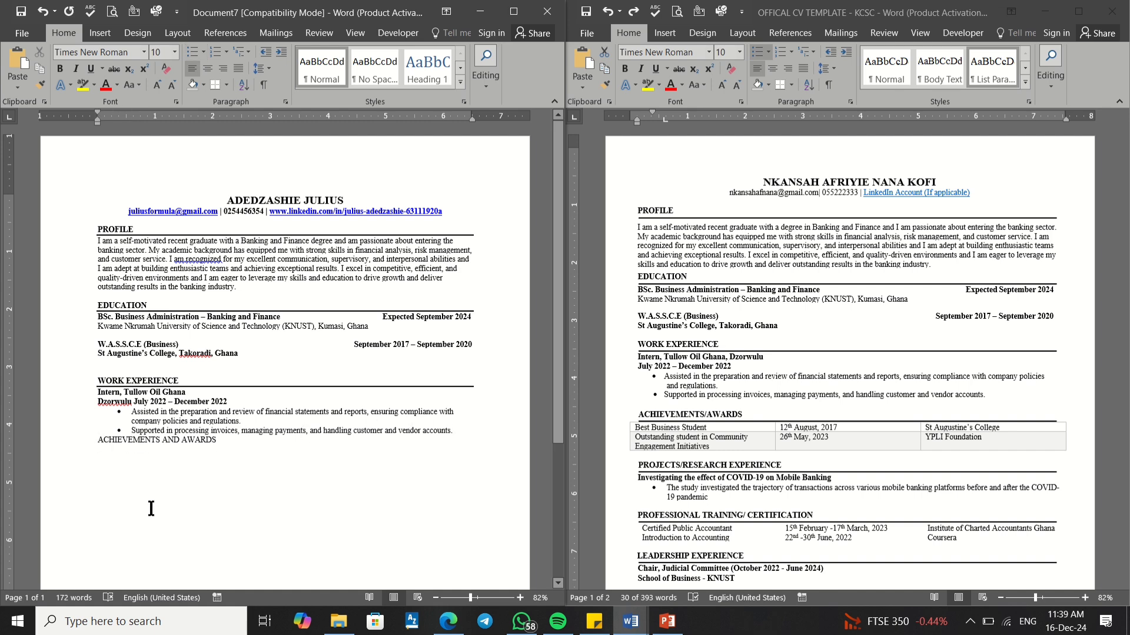
pyautogui.press('Return')
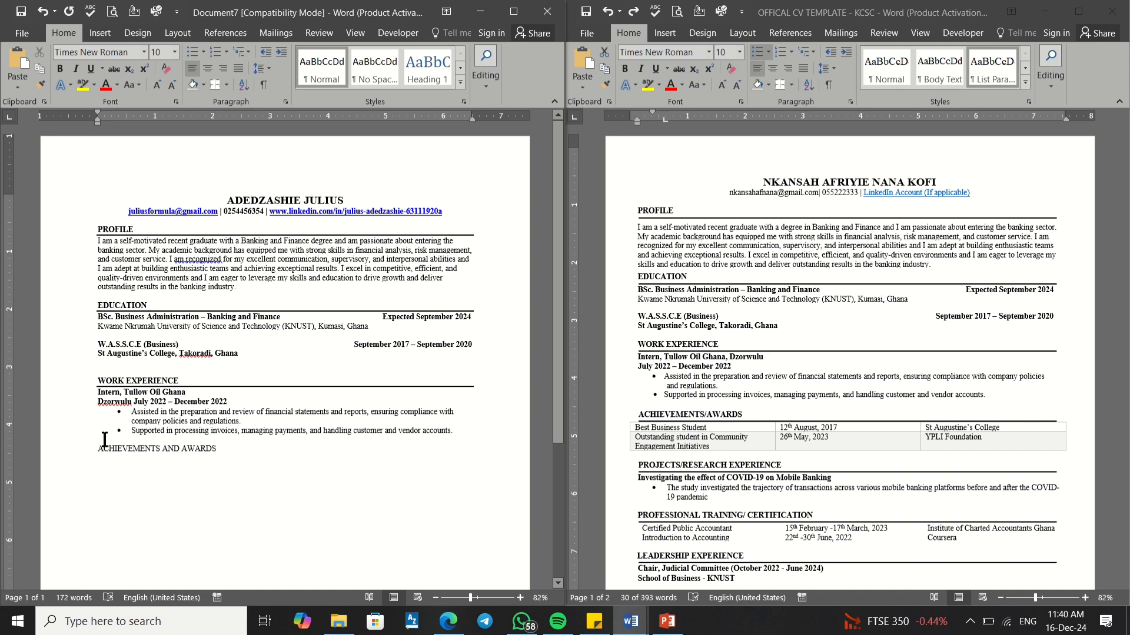
# Step: Tidy the blank lines above WORK EXPERIENCE, EDUCATION and ACHIEVEMENTS AND AWARDS
pyautogui.click(99, 363)
pyautogui.click(100, 337)
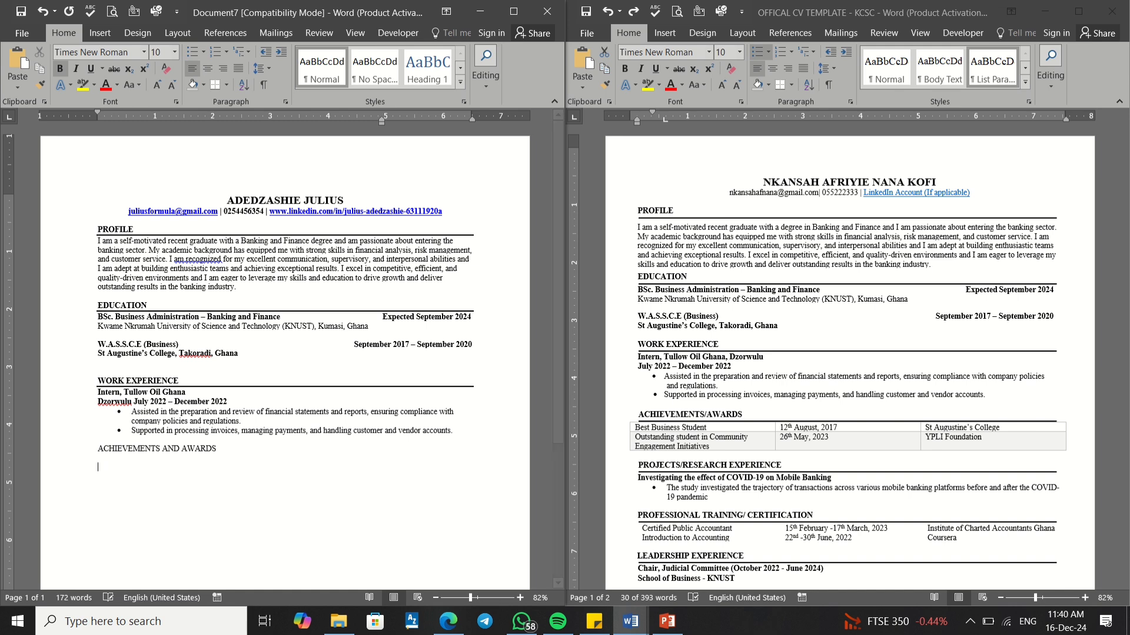
pyautogui.click(97, 450)
pyautogui.press('Return')
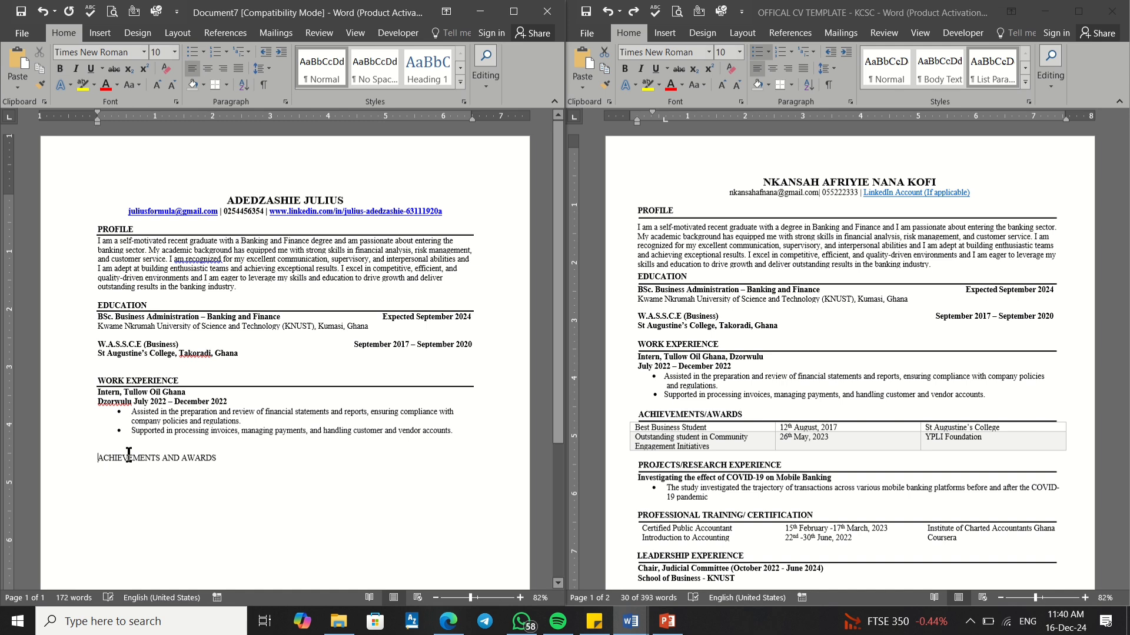
pyautogui.click(118, 369)
pyautogui.press('BackSpace')
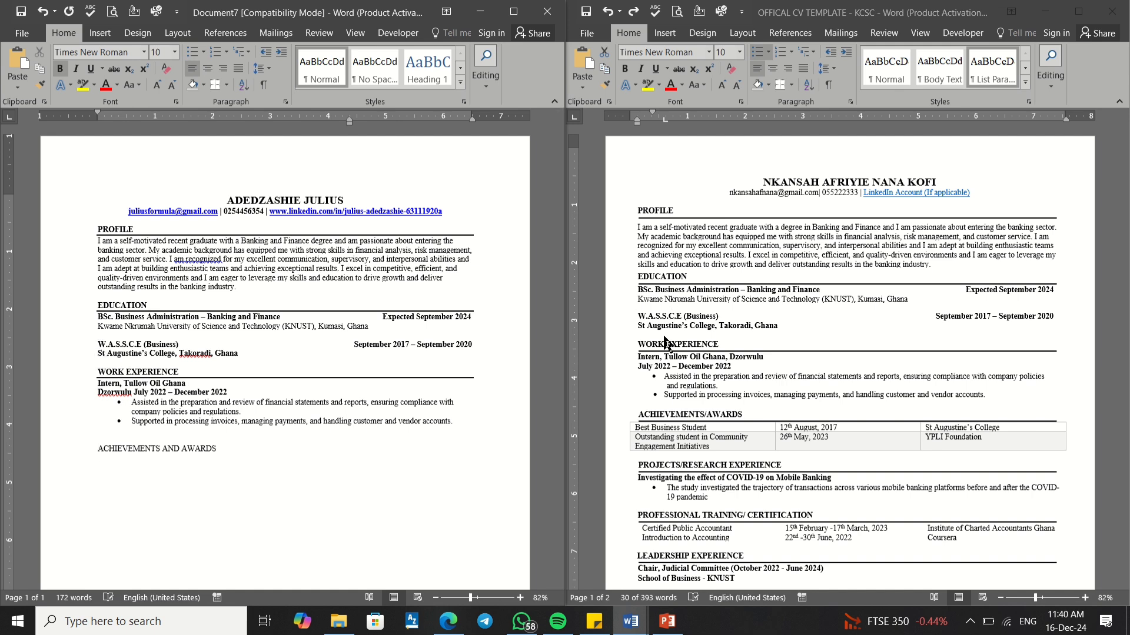
pyautogui.click(99, 370)
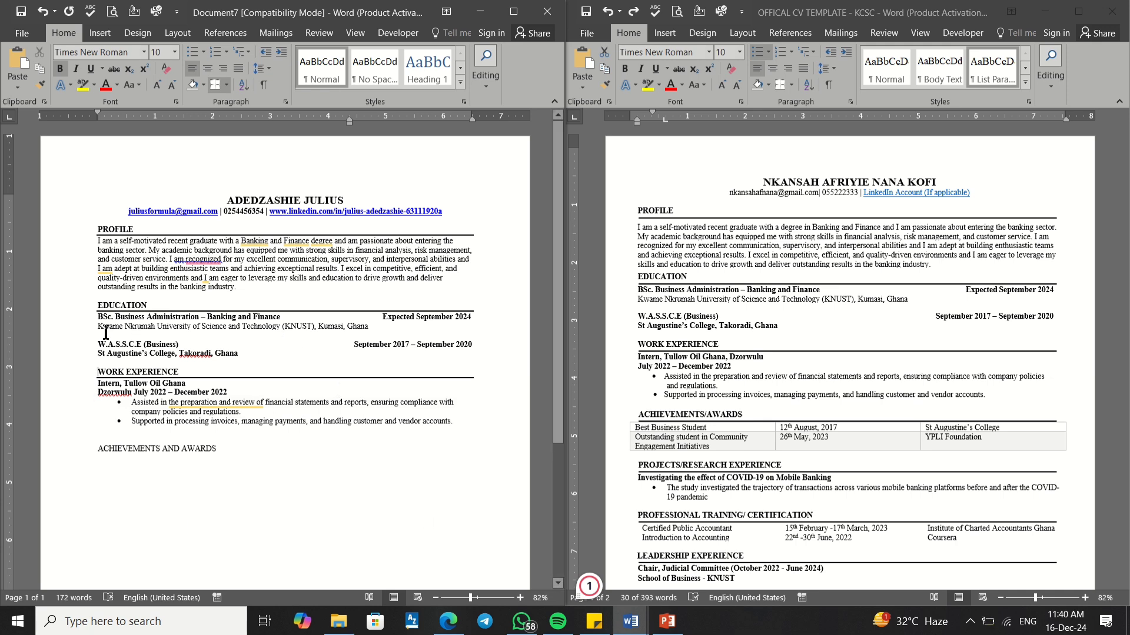
pyautogui.click(108, 295)
pyautogui.press('Return')
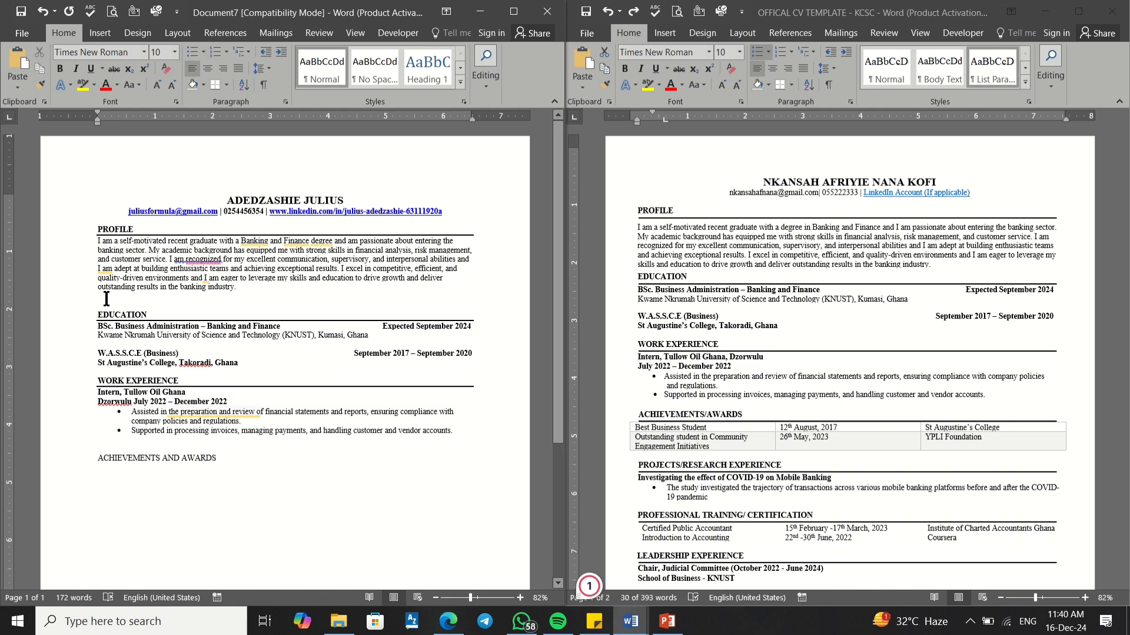
pyautogui.press('BackSpace')
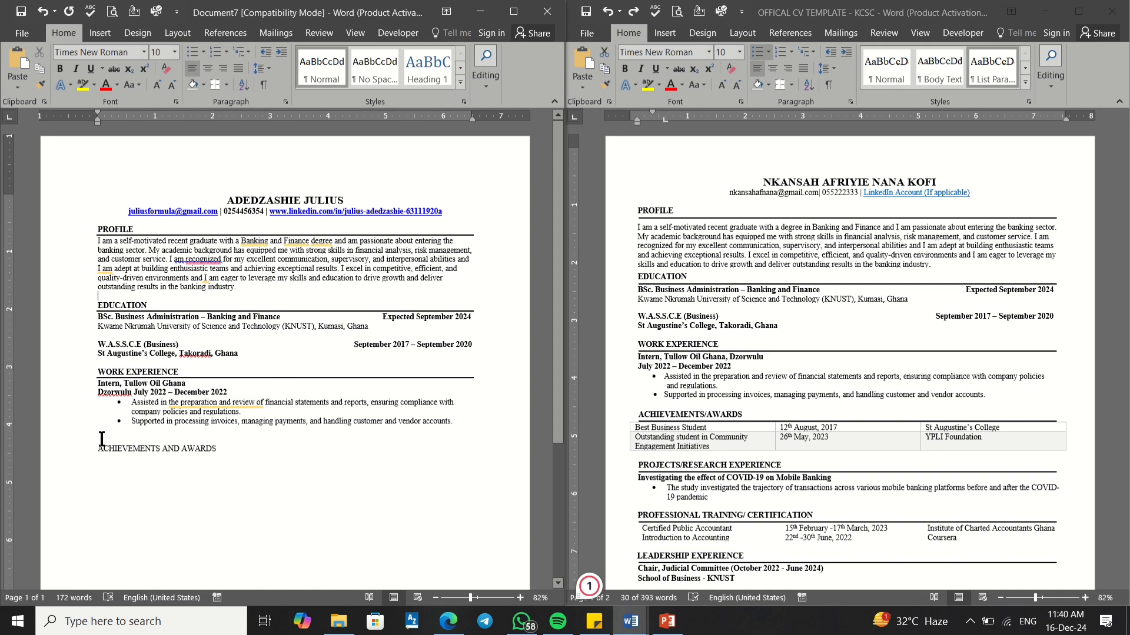
pyautogui.press('BackSpace')
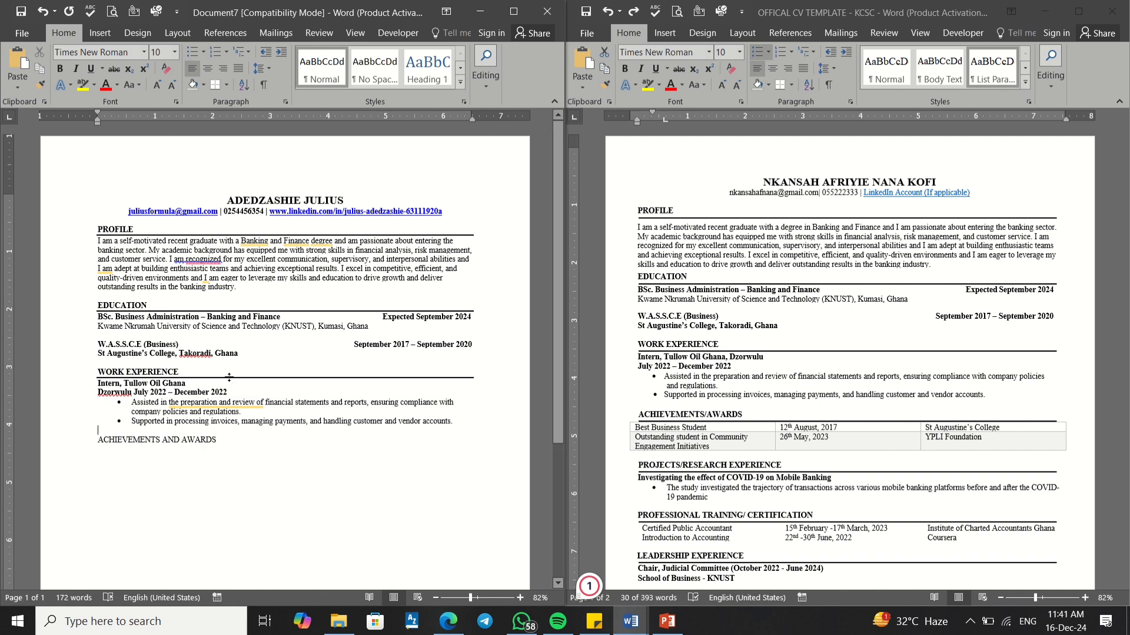
# Step: Bold the ACHIEVEMENTS AND AWARDS heading and add a bottom border rule beneath it
pyautogui.moveTo(223, 444); pyautogui.dragTo(117, 440)
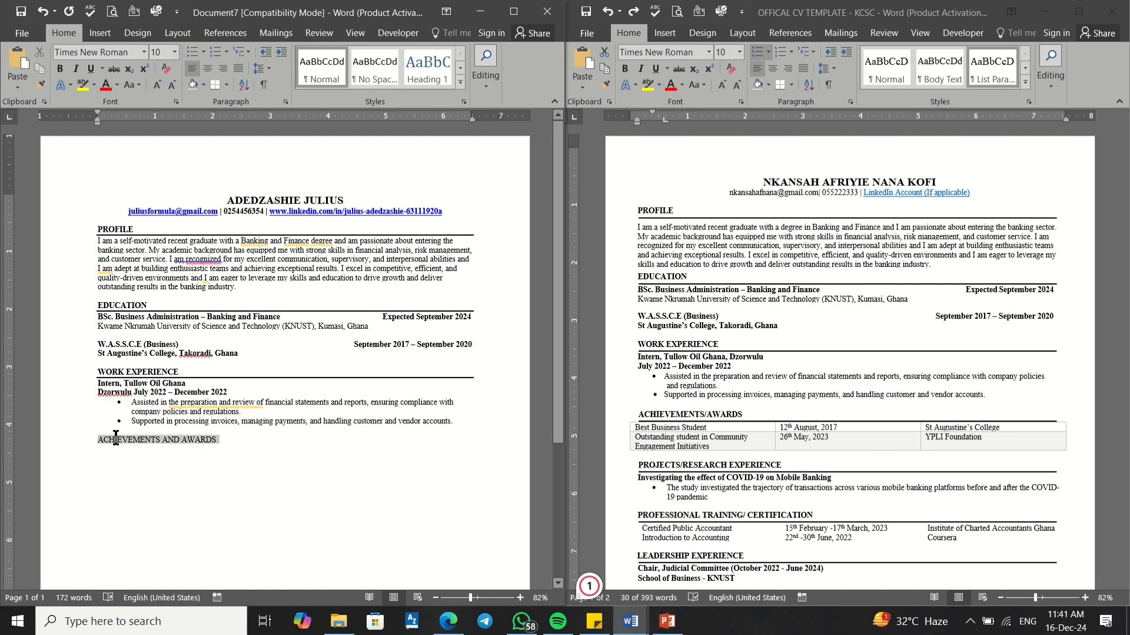
pyautogui.click(59, 68)
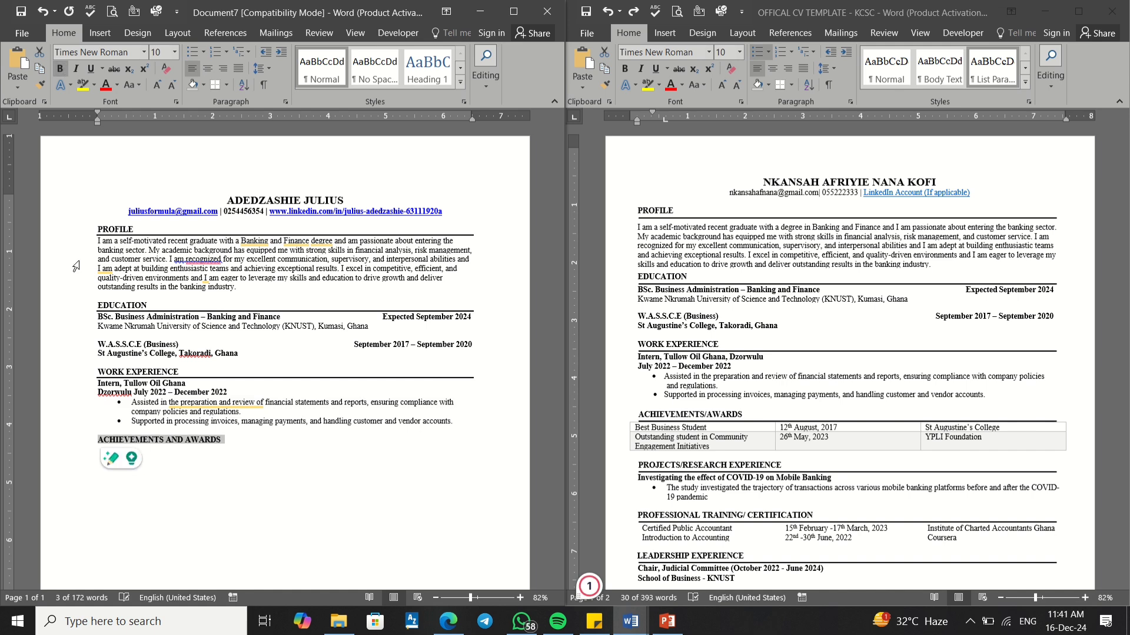
pyautogui.click(228, 439)
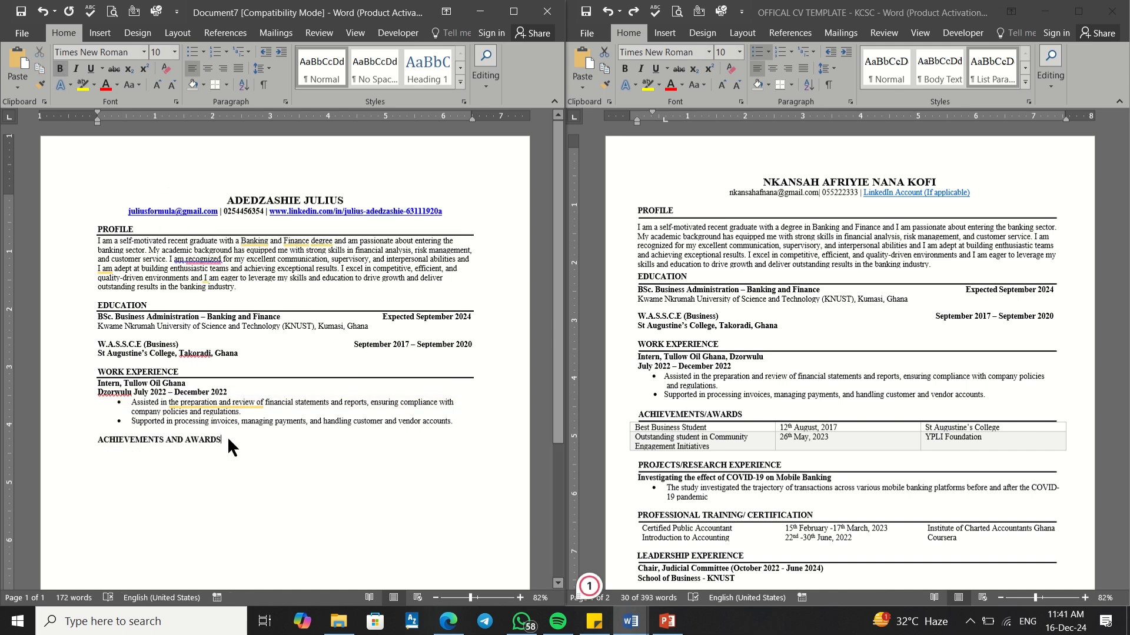
pyautogui.moveTo(227, 439); pyautogui.dragTo(98, 440)
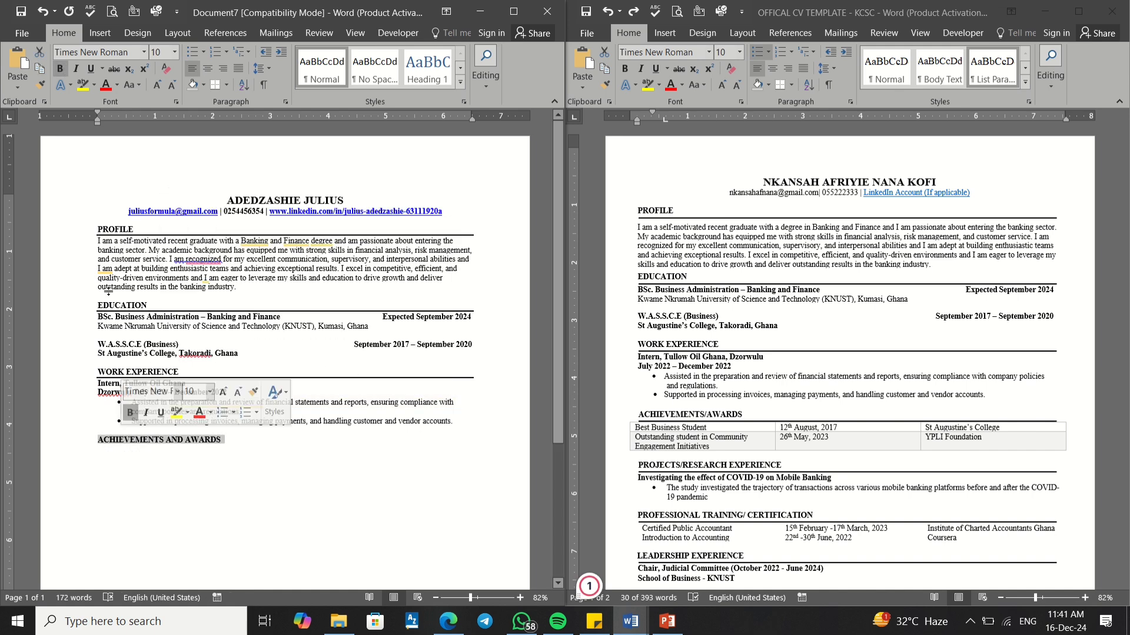
pyautogui.click(215, 87)
pyautogui.click(181, 464)
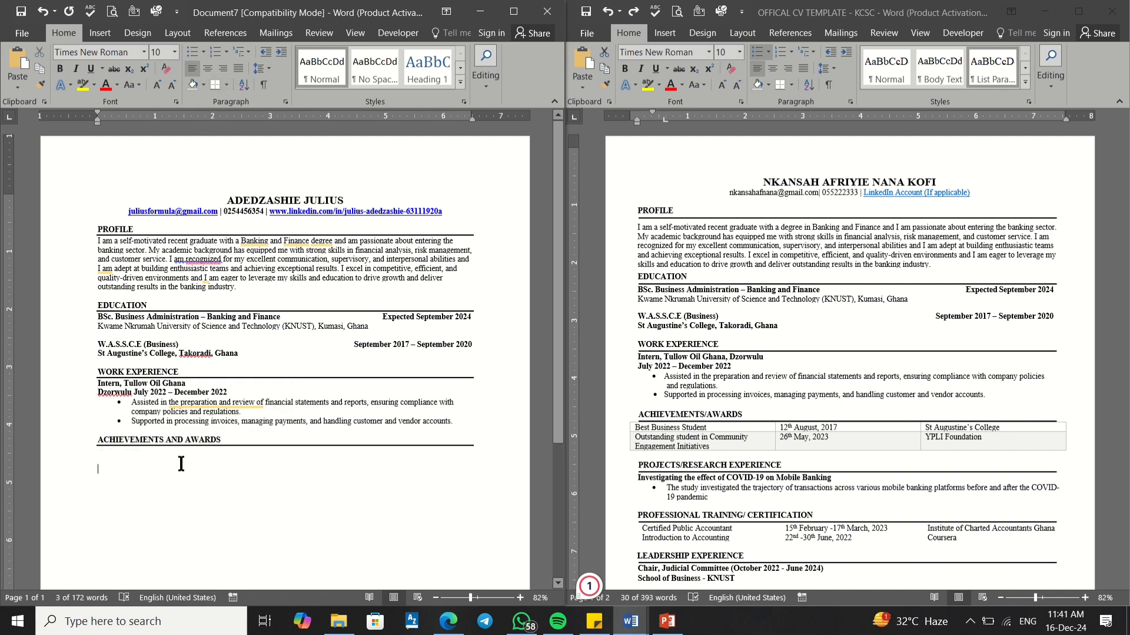
pyautogui.click(102, 455)
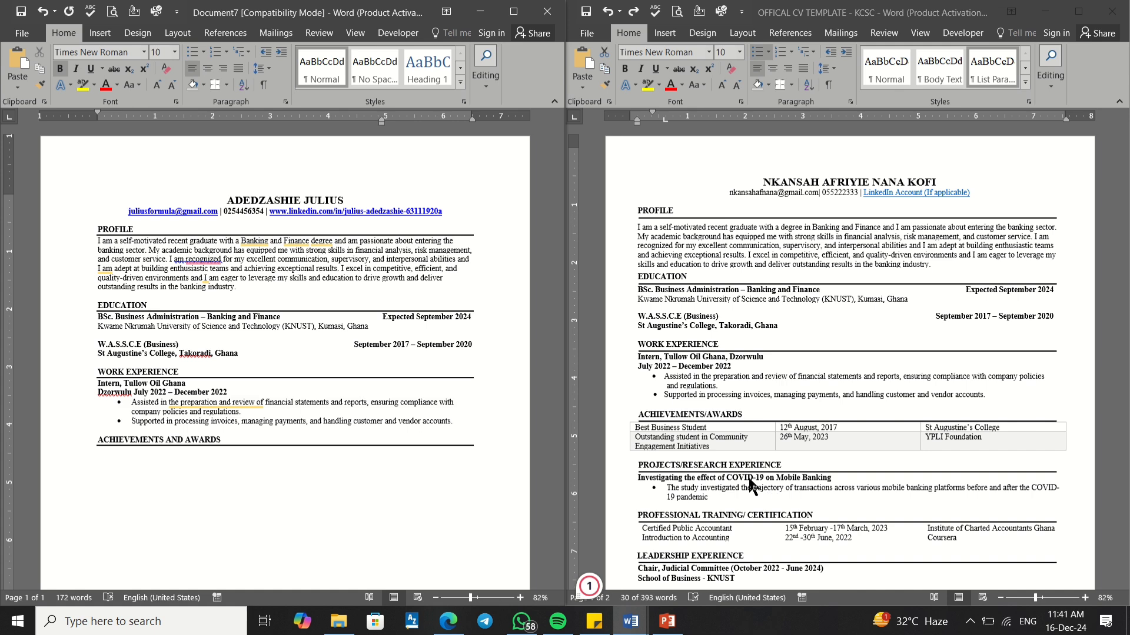
# Step: Put the caret in the template's three-column awards table and show Table Design options
pyautogui.scroll(-5, 760, 451)
pyautogui.scroll(6, 796, 415)
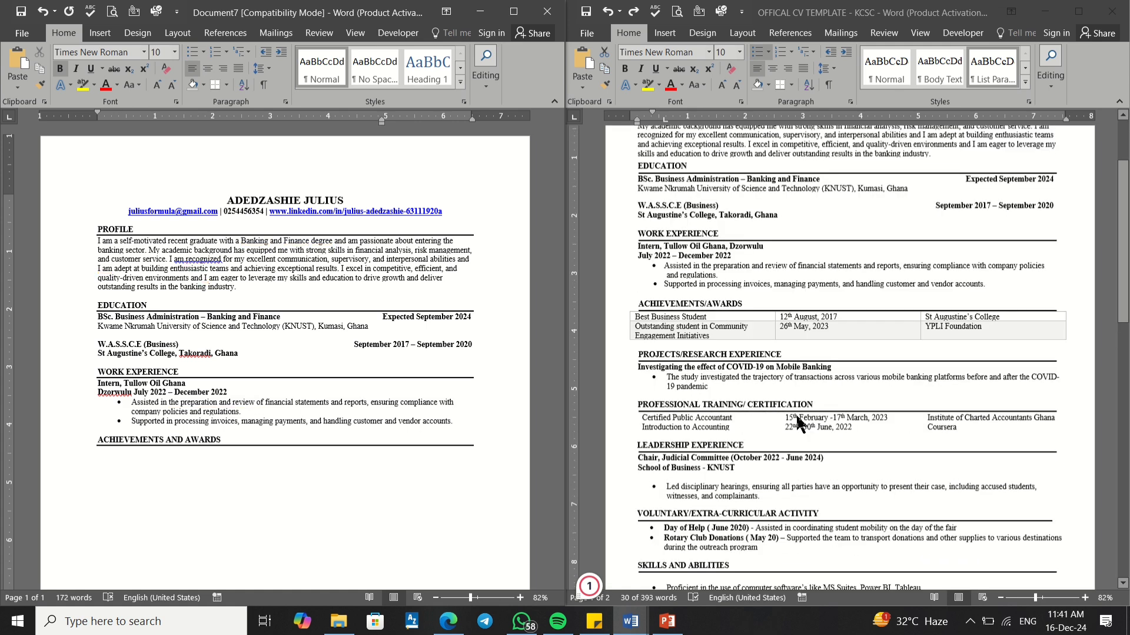
pyautogui.scroll(-6, 796, 413)
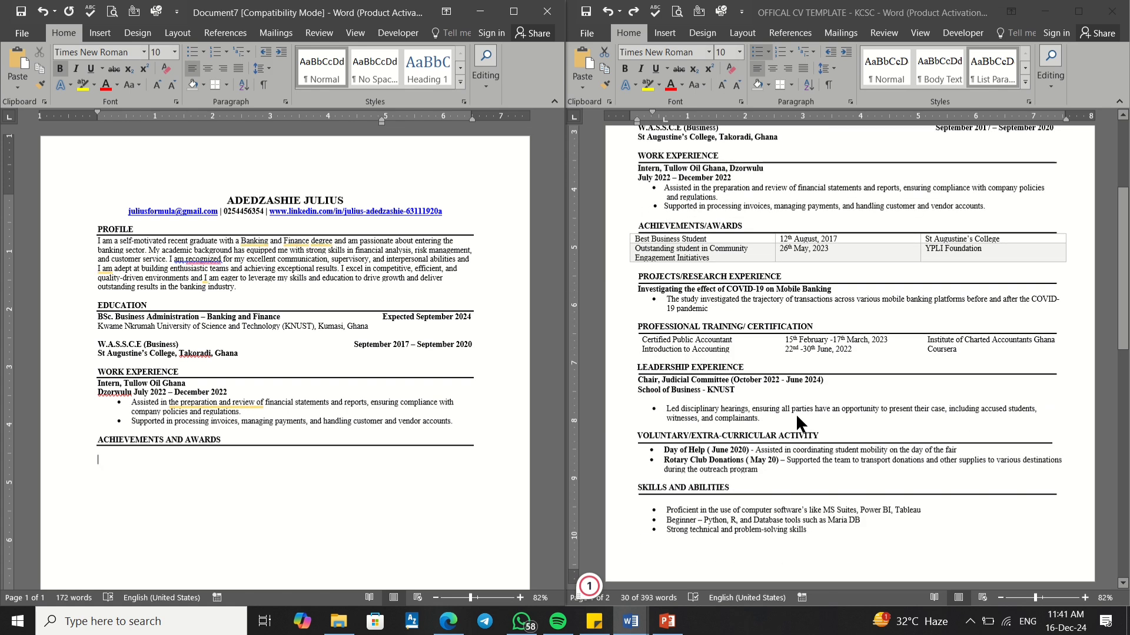
pyautogui.scroll(1, 795, 413)
pyautogui.scroll(2, 795, 414)
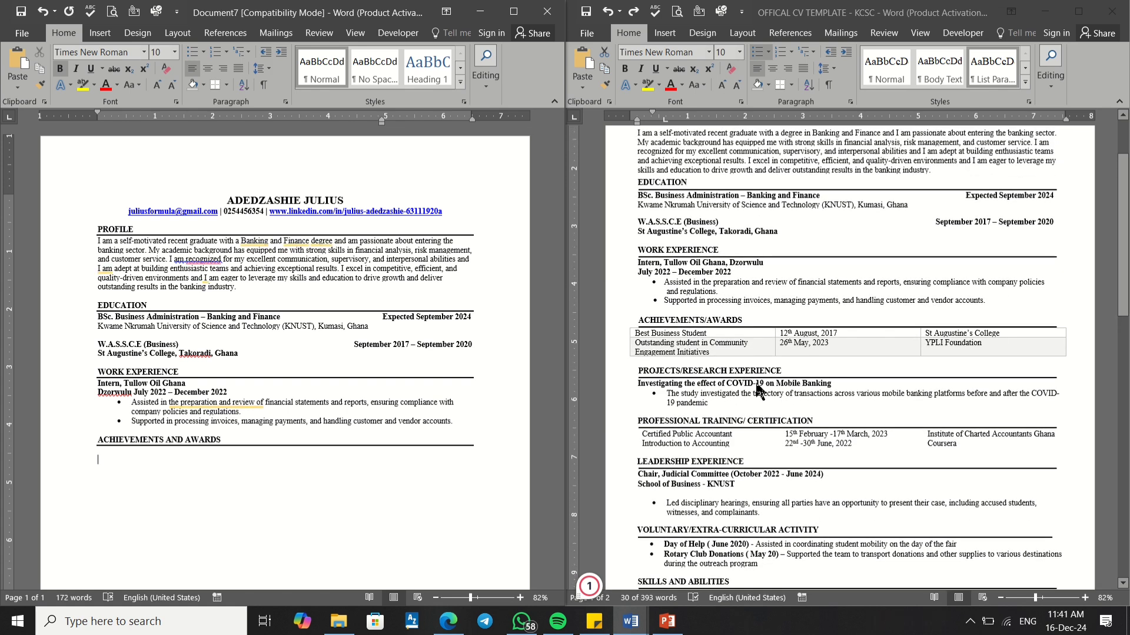
pyautogui.click(684, 410)
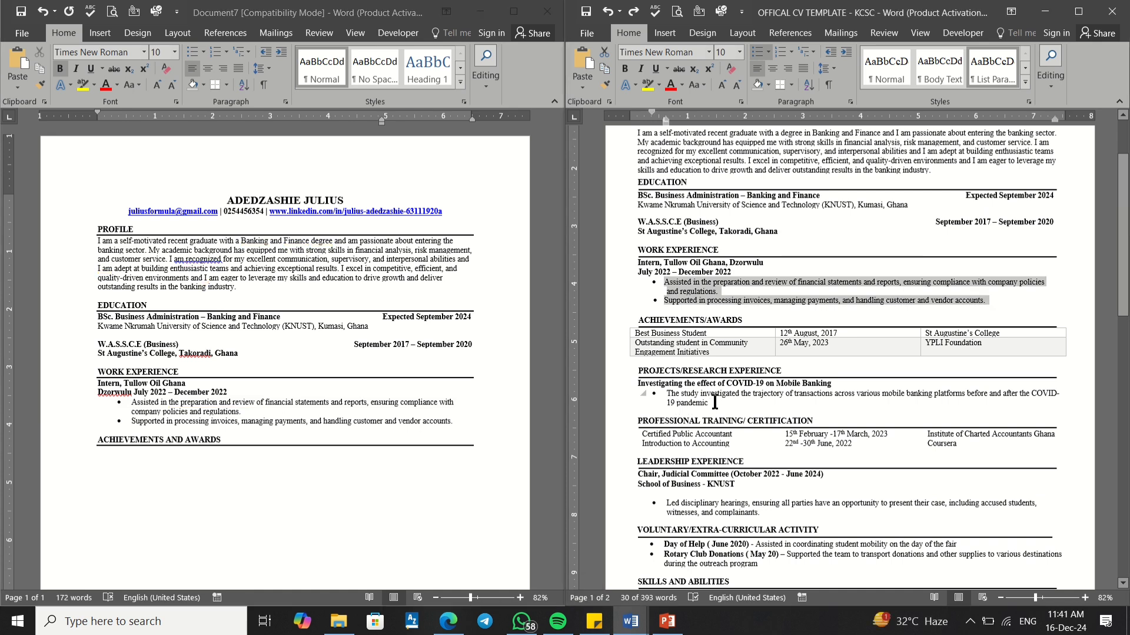
pyautogui.moveTo(715, 402); pyautogui.dragTo(637, 371)
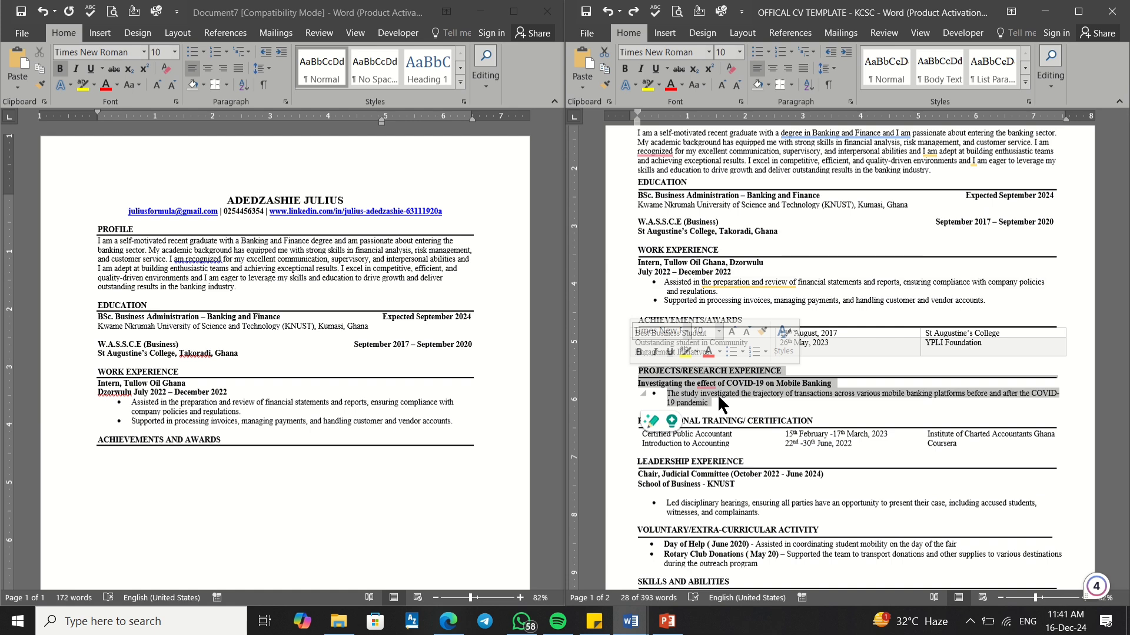
pyautogui.click(150, 451)
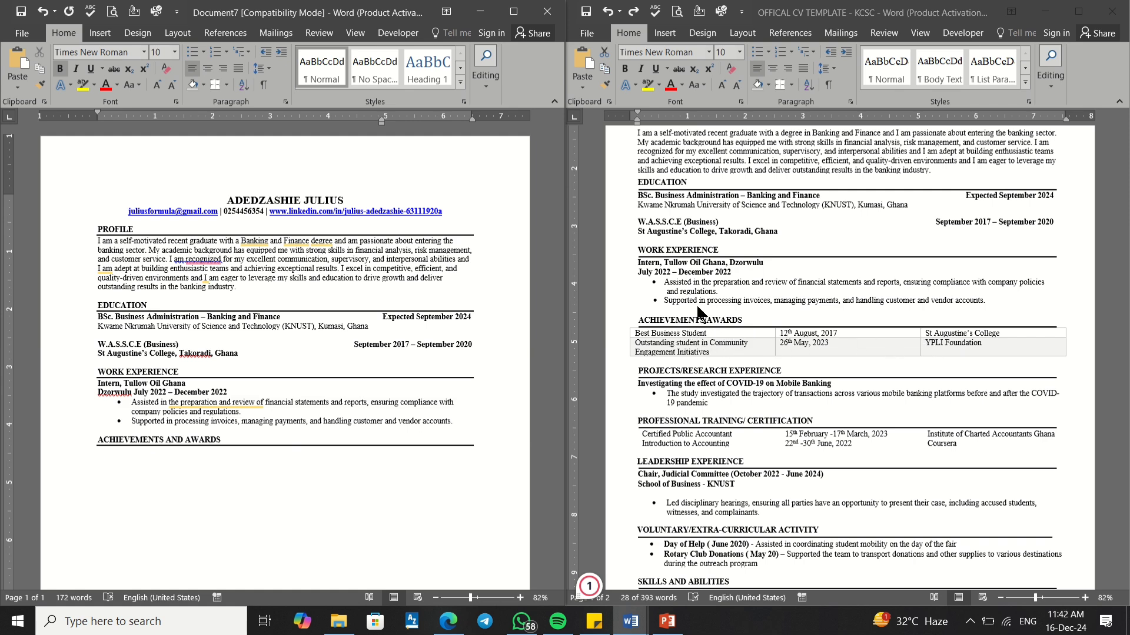
pyautogui.click(849, 336)
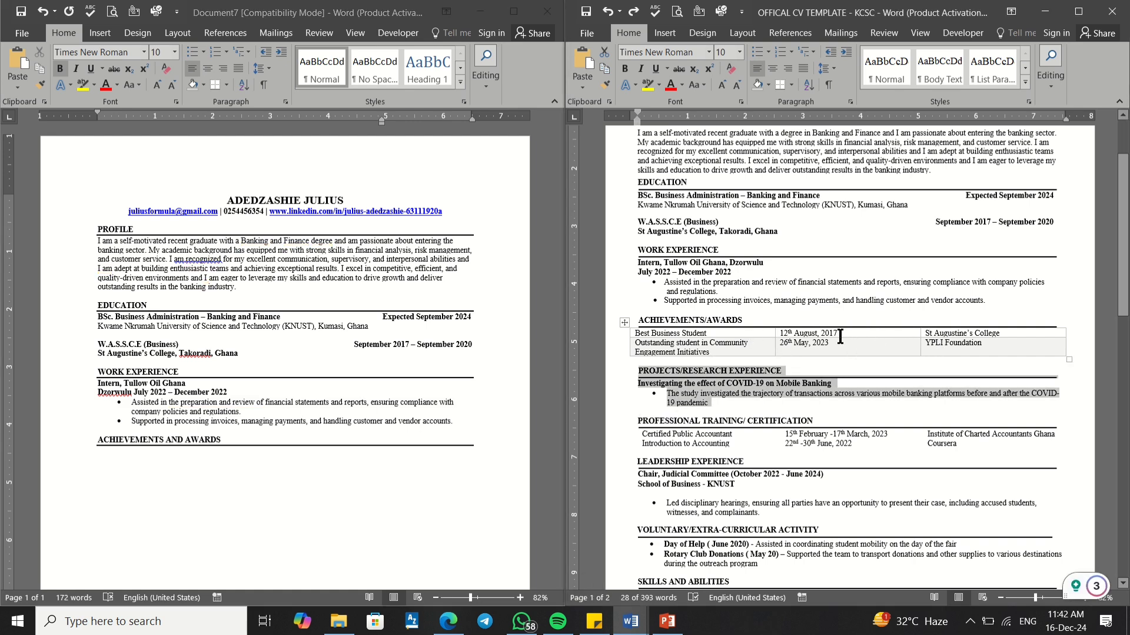
pyautogui.click(756, 343)
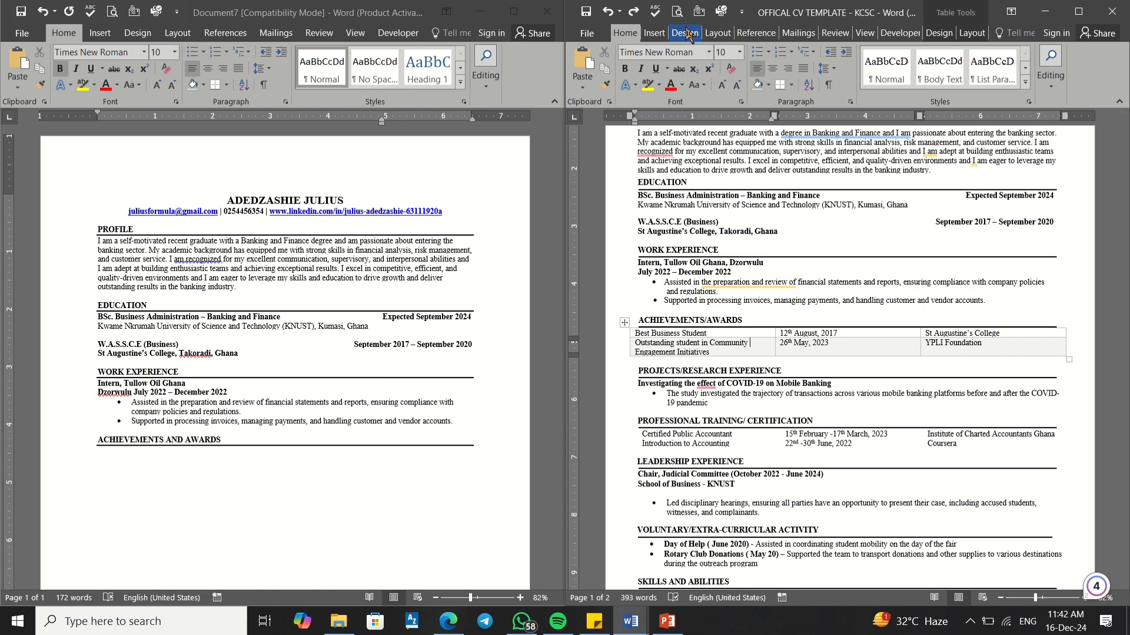
pyautogui.click(936, 33)
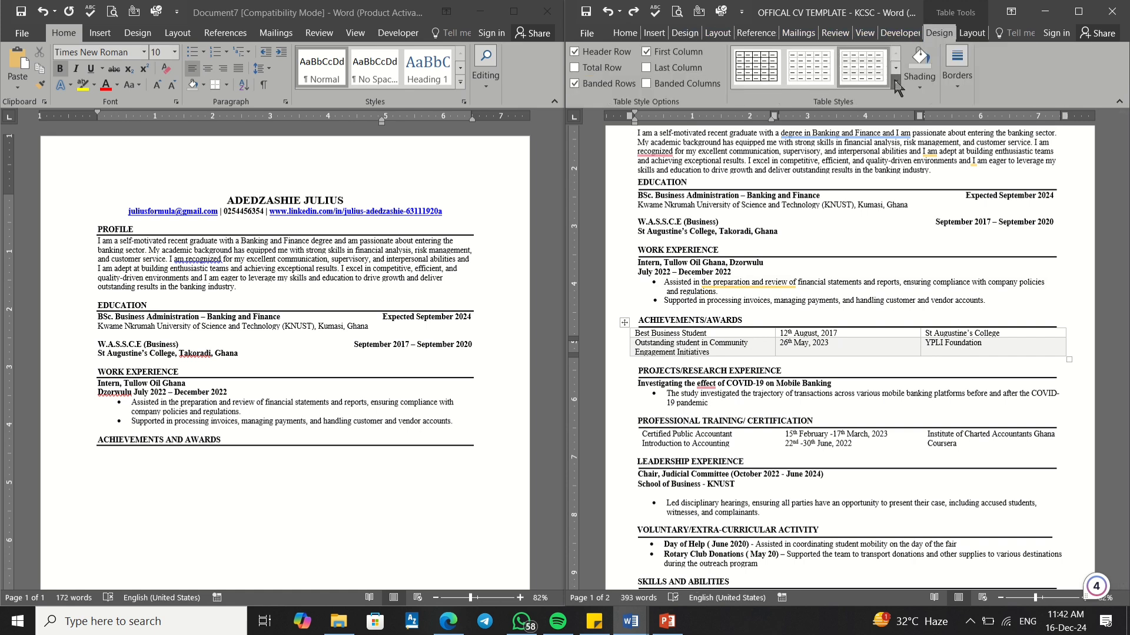
# Step: Turn off Header Row and Banded Rows and apply a Plain Tables style to the awards table
pyautogui.click(895, 81)
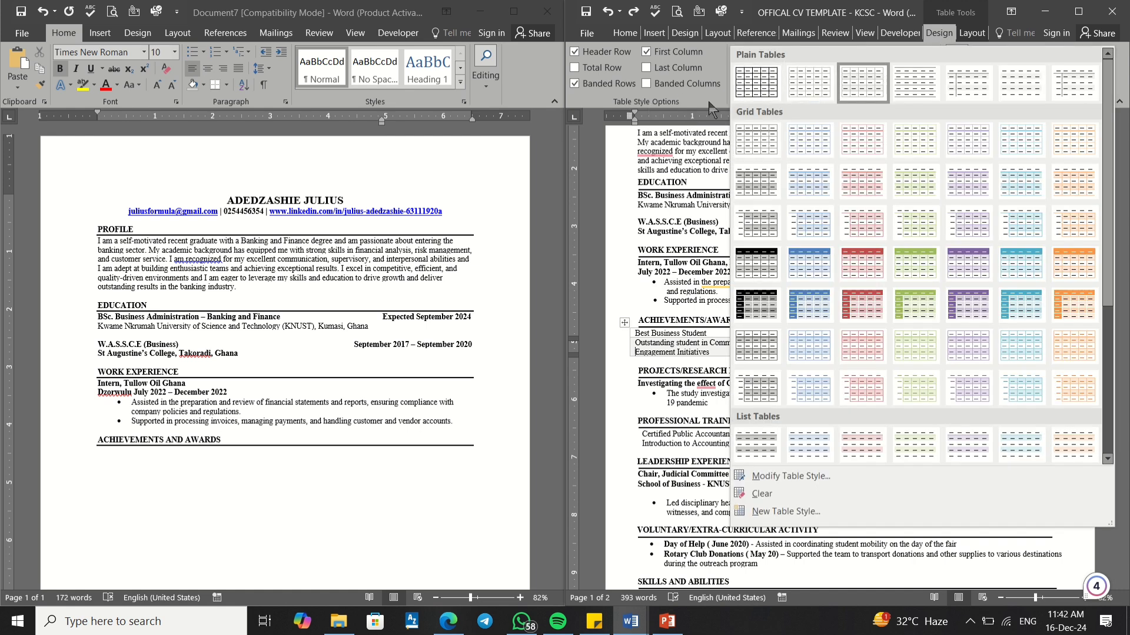
pyautogui.click(711, 108)
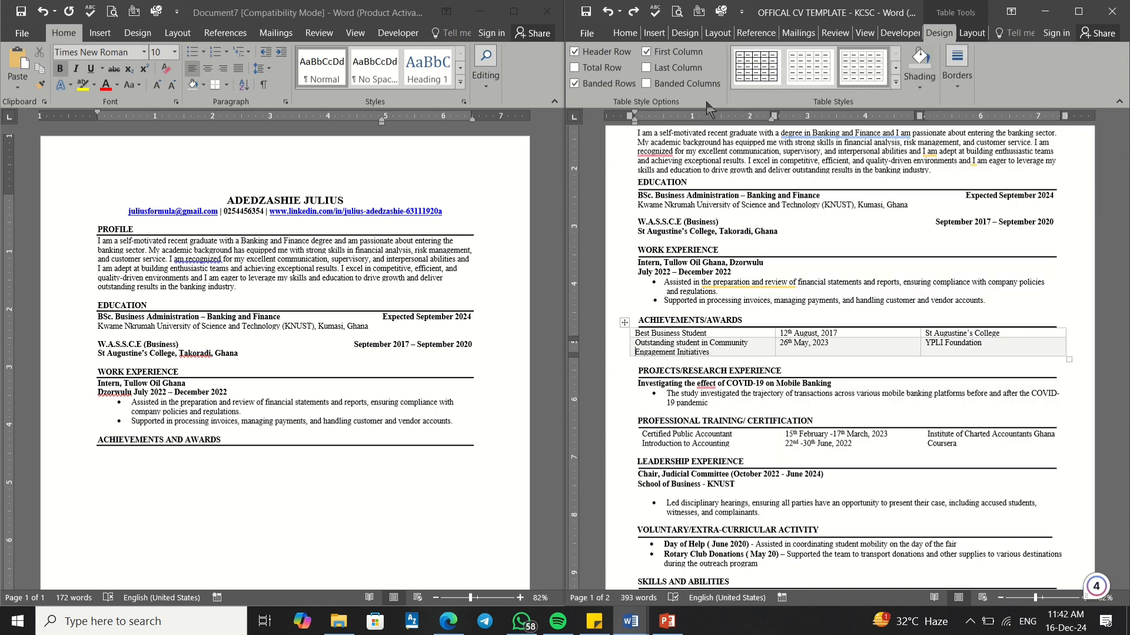
pyautogui.click(754, 351)
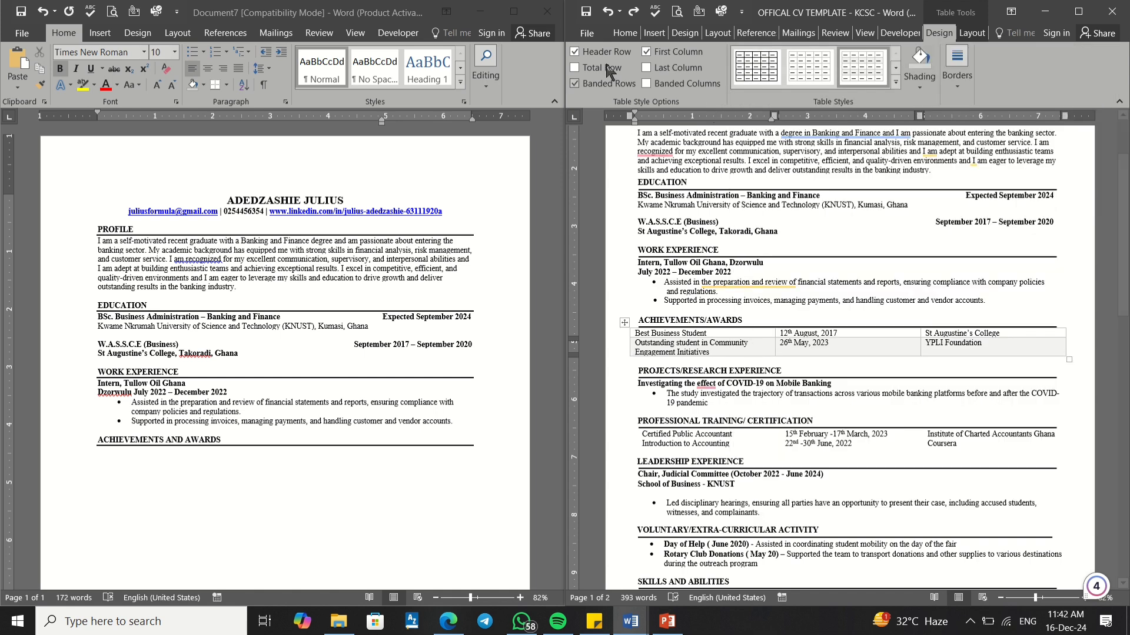
pyautogui.click(575, 53)
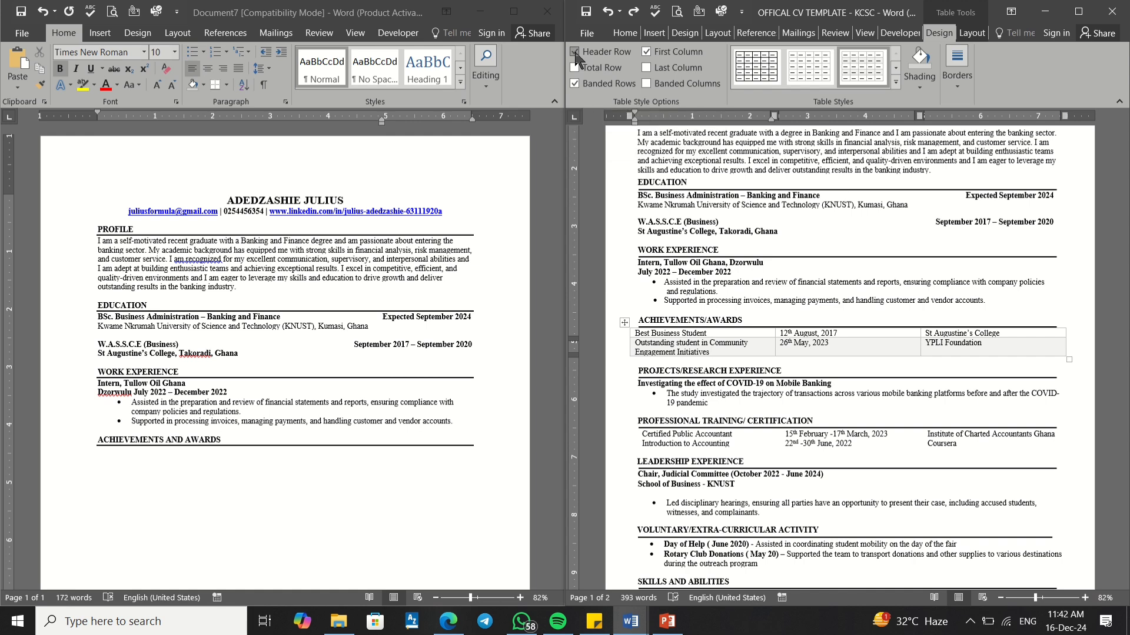
pyautogui.click(574, 83)
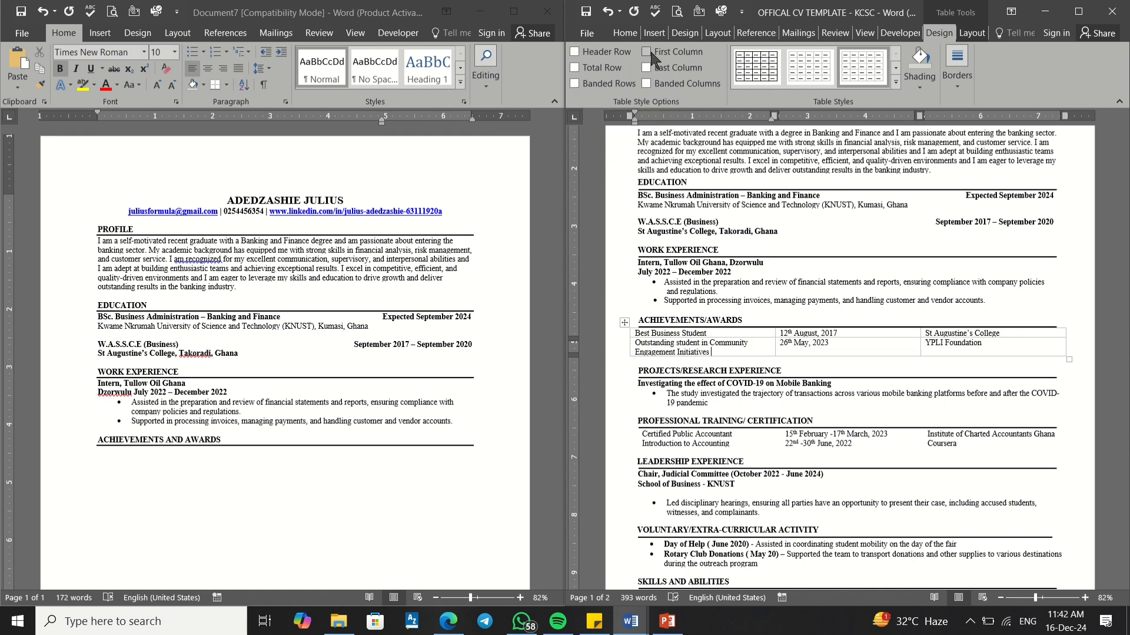
pyautogui.click(895, 82)
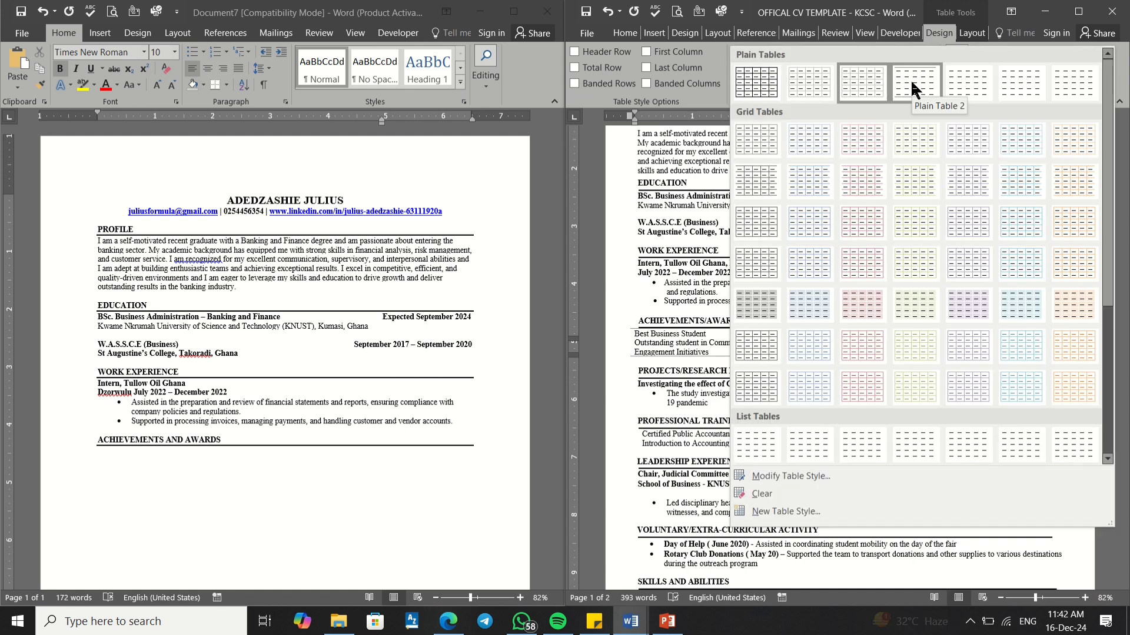
pyautogui.click(965, 76)
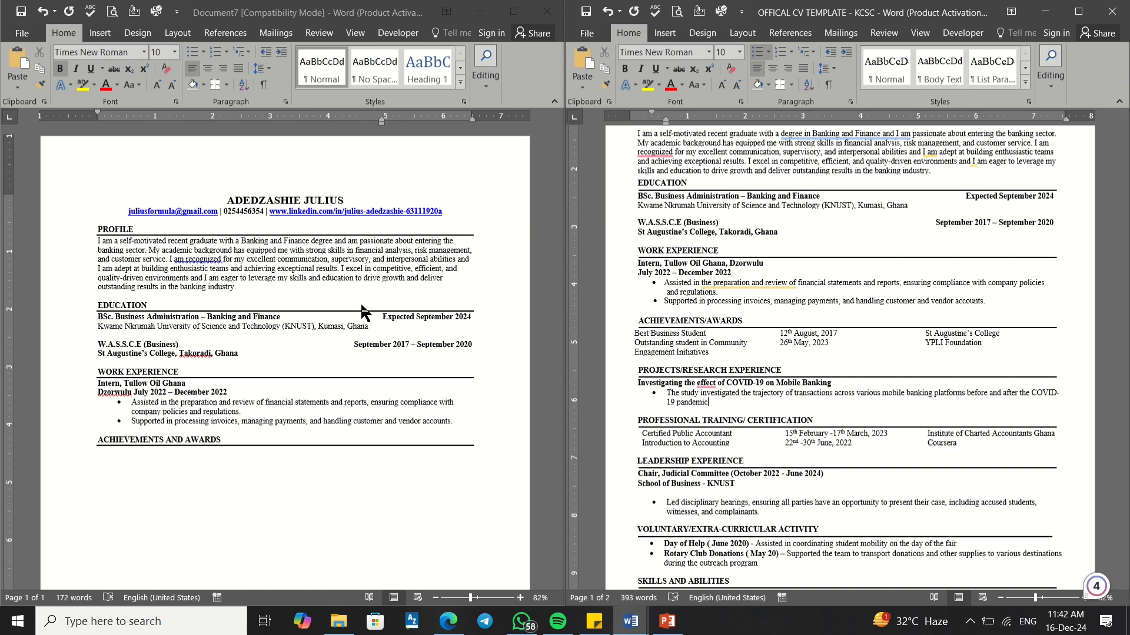
# Step: Return to the empty line under the new CV's ACHIEVEMENTS AND AWARDS heading
pyautogui.click(385, 319)
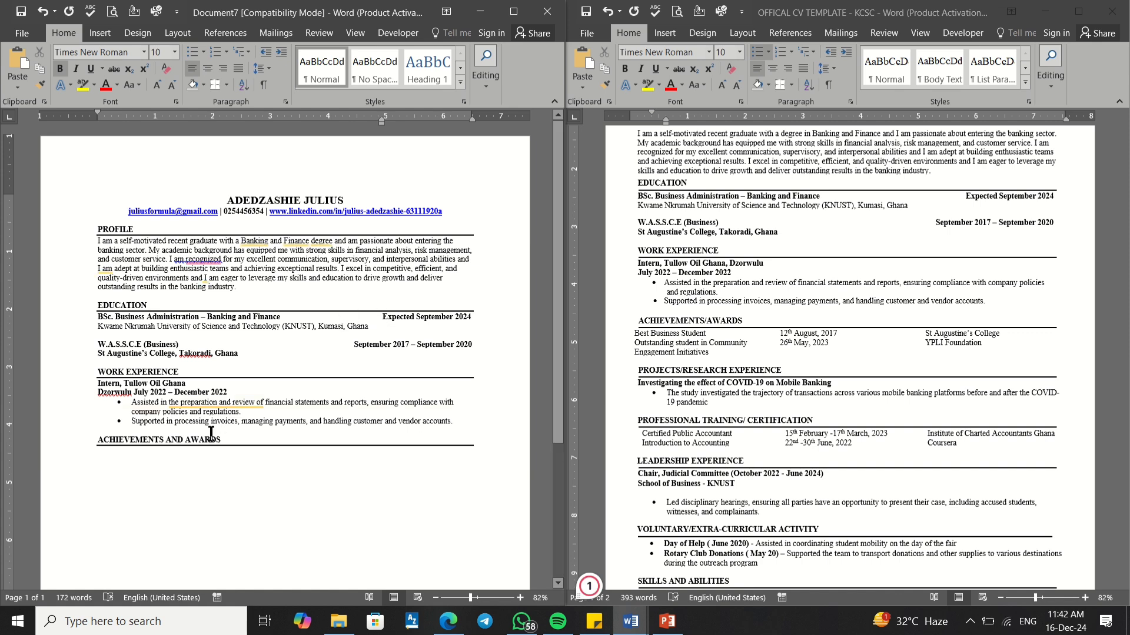
pyautogui.click(106, 454)
pyautogui.click(664, 351)
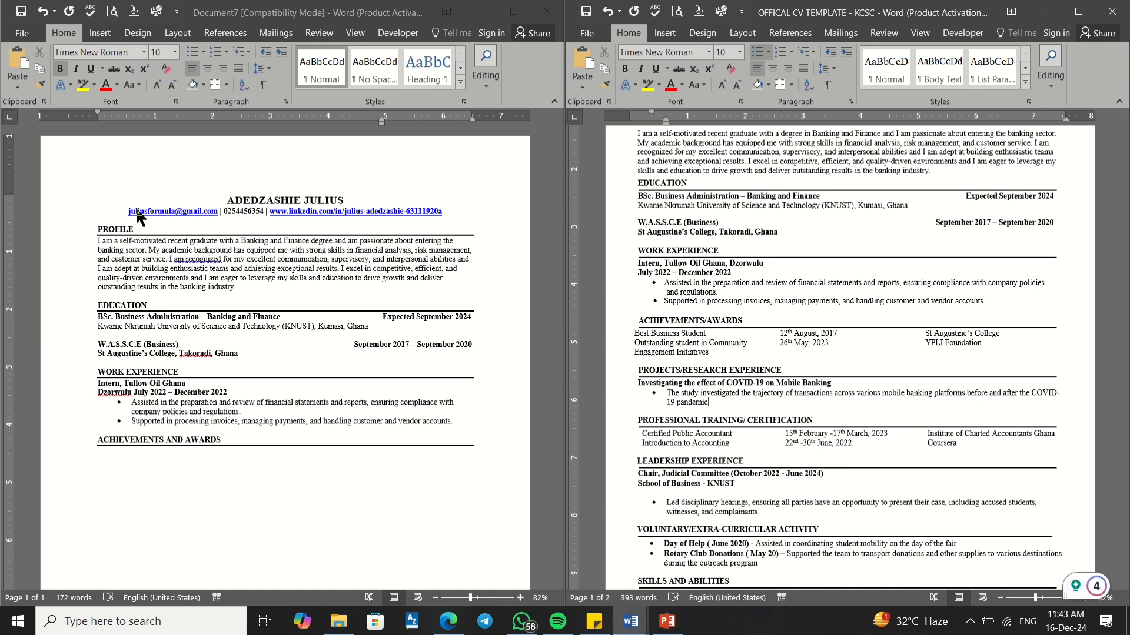
pyautogui.click(100, 450)
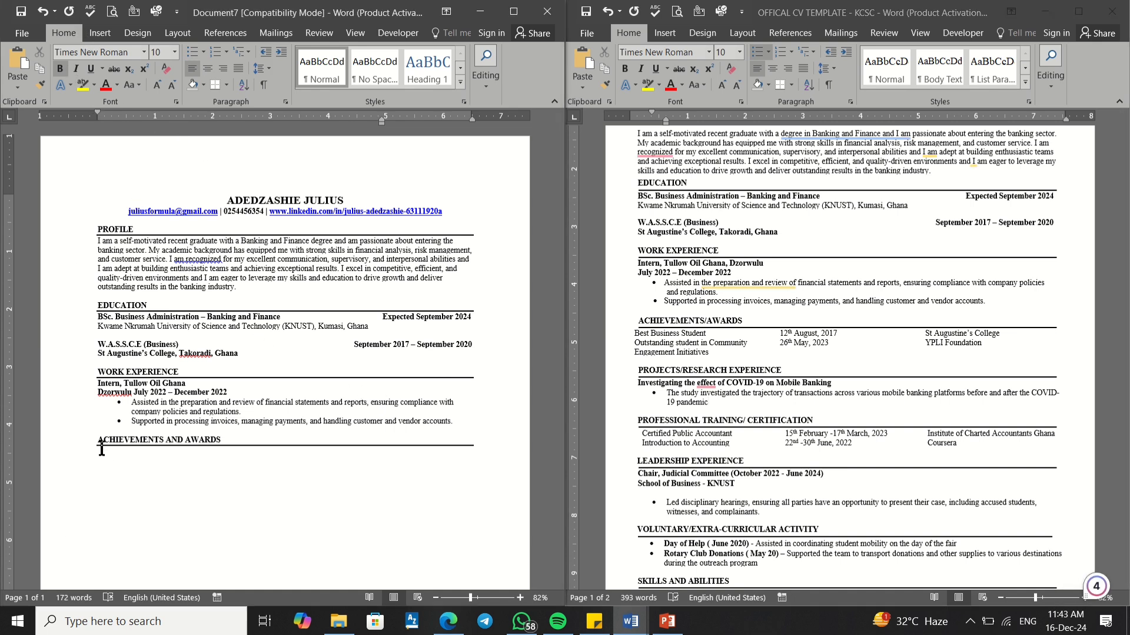
# Step: Insert a 3-column by 2-row table from the Insert tab's Table grid
pyautogui.click(100, 34)
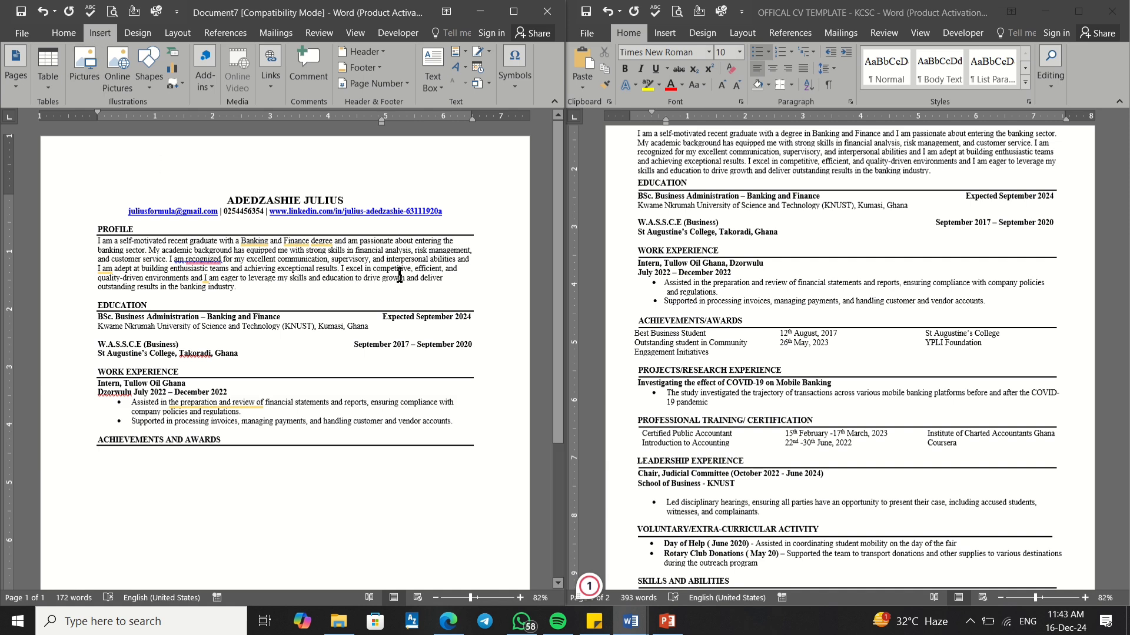
pyautogui.click(738, 340)
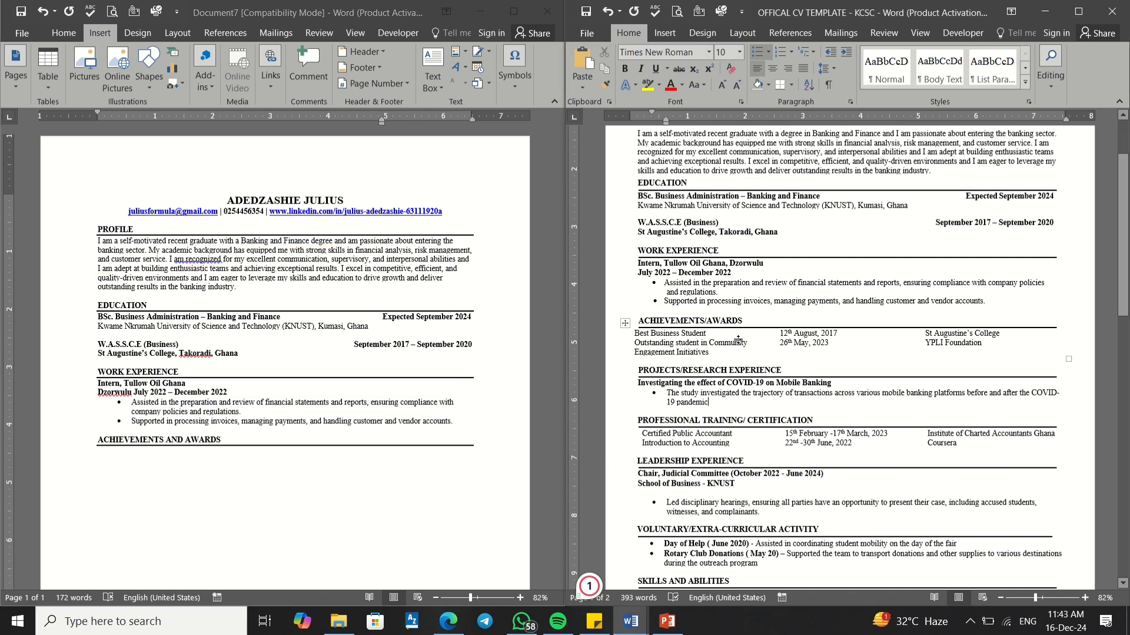
pyautogui.click(738, 340)
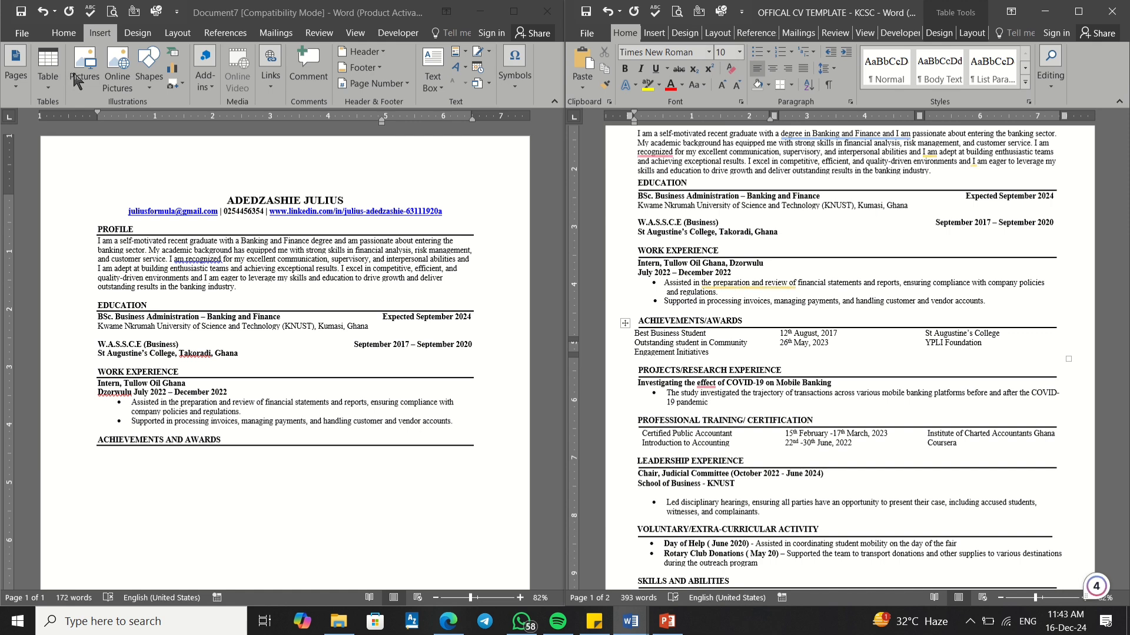
pyautogui.click(50, 92)
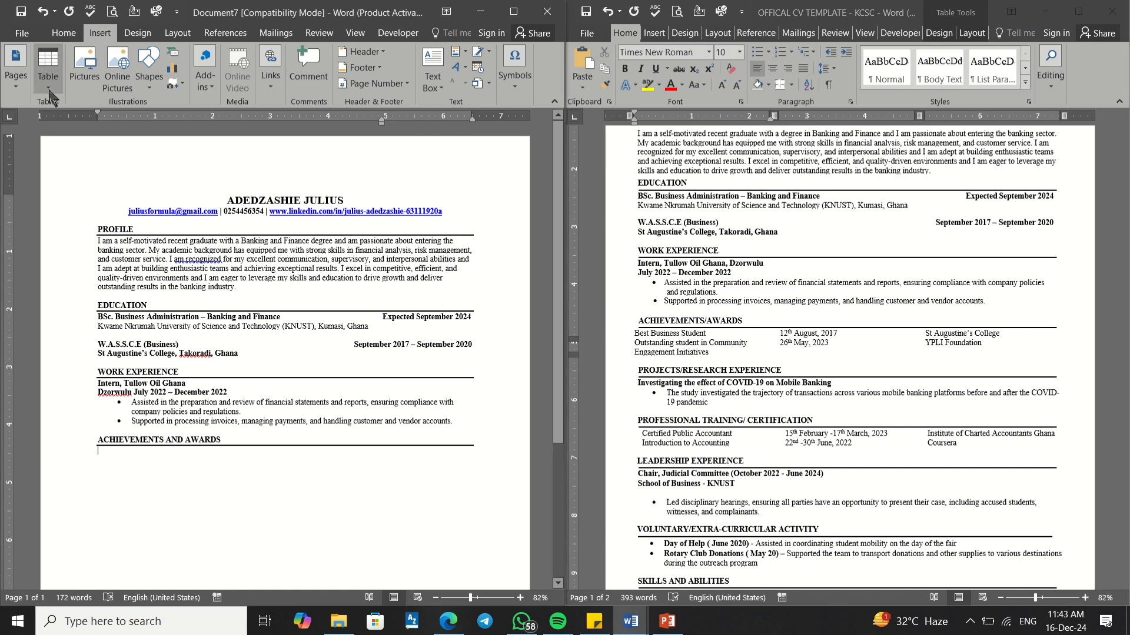
pyautogui.click(49, 93)
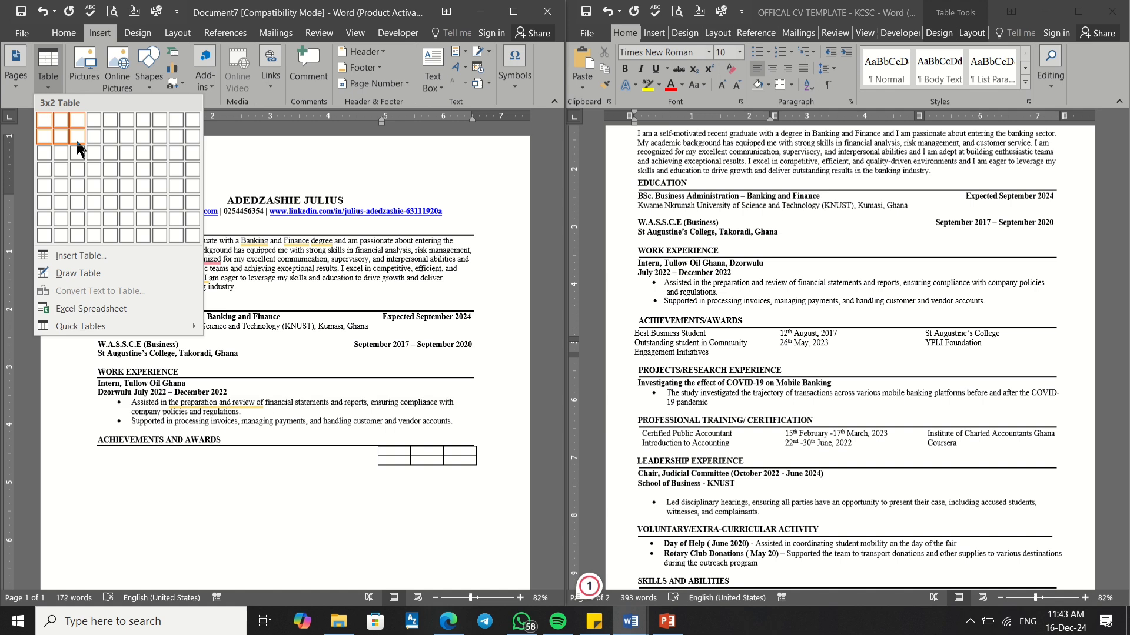
pyautogui.click(59, 34)
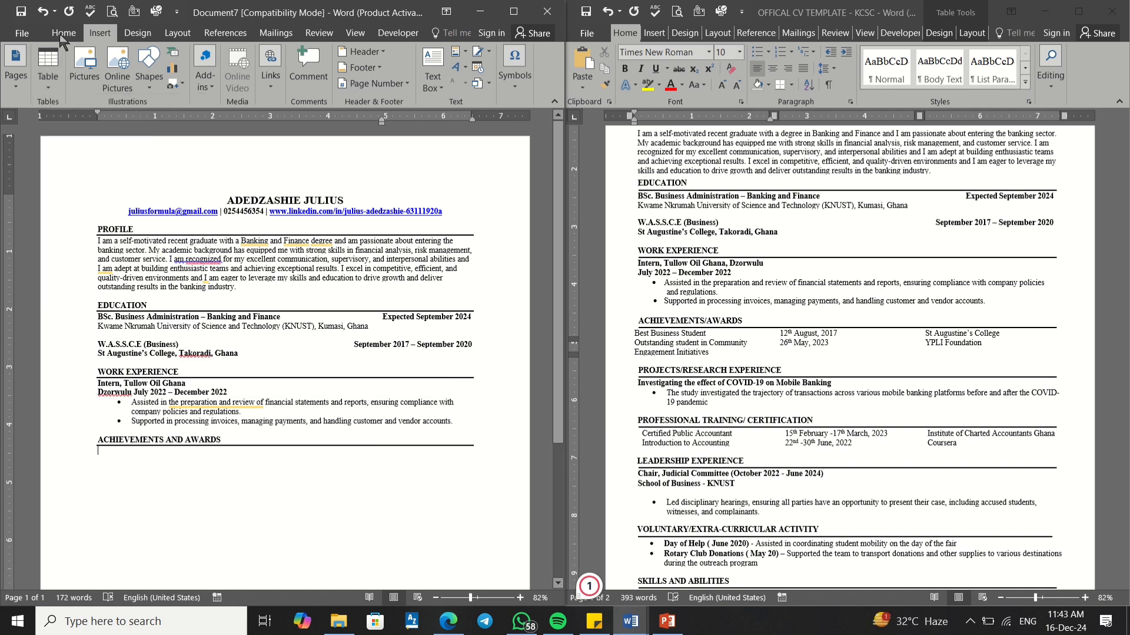
pyautogui.click(62, 34)
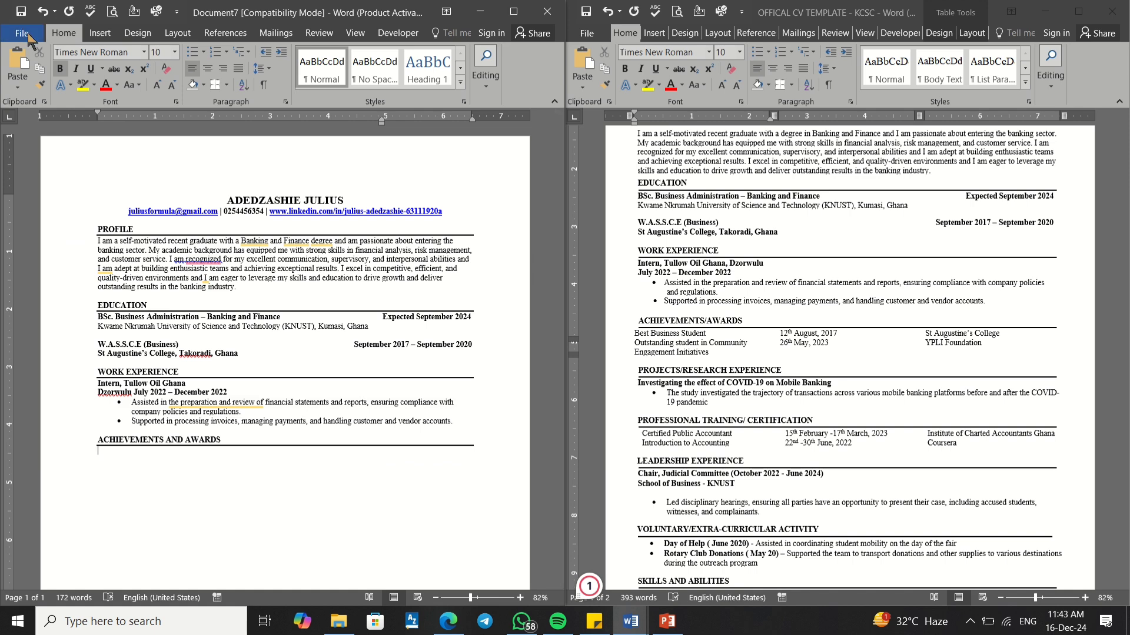
pyautogui.click(100, 33)
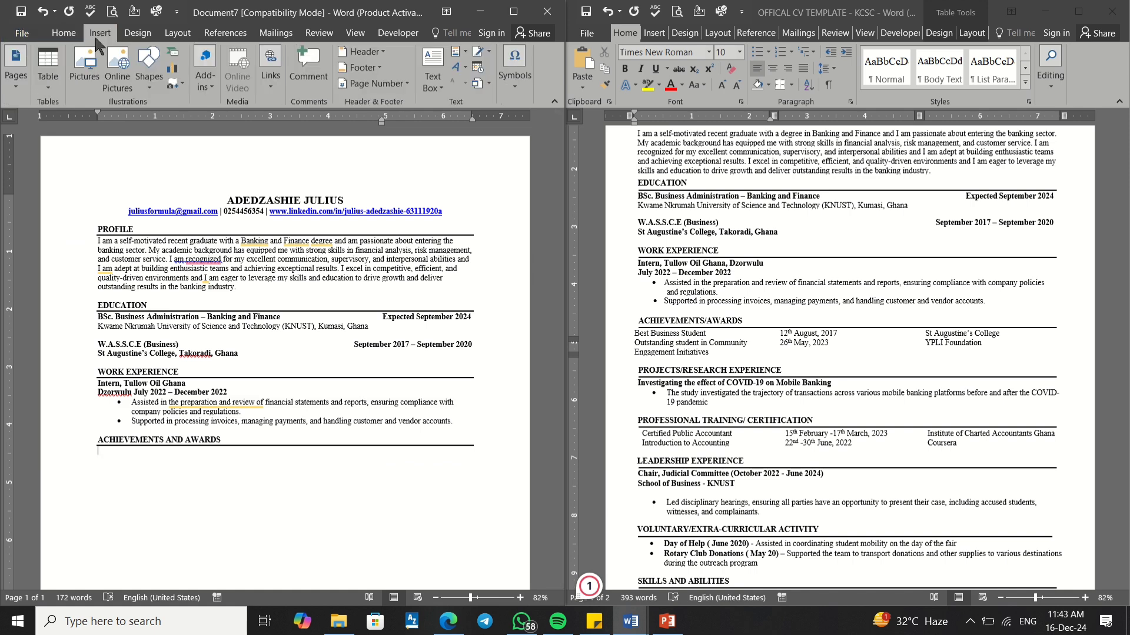
pyautogui.click(51, 79)
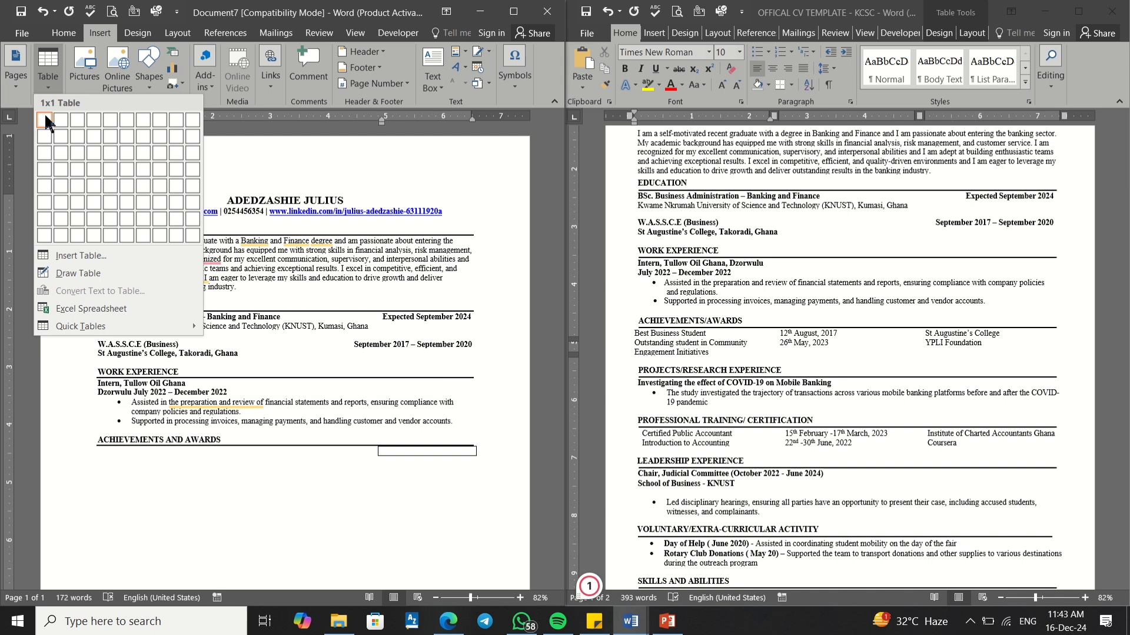
pyautogui.click(73, 139)
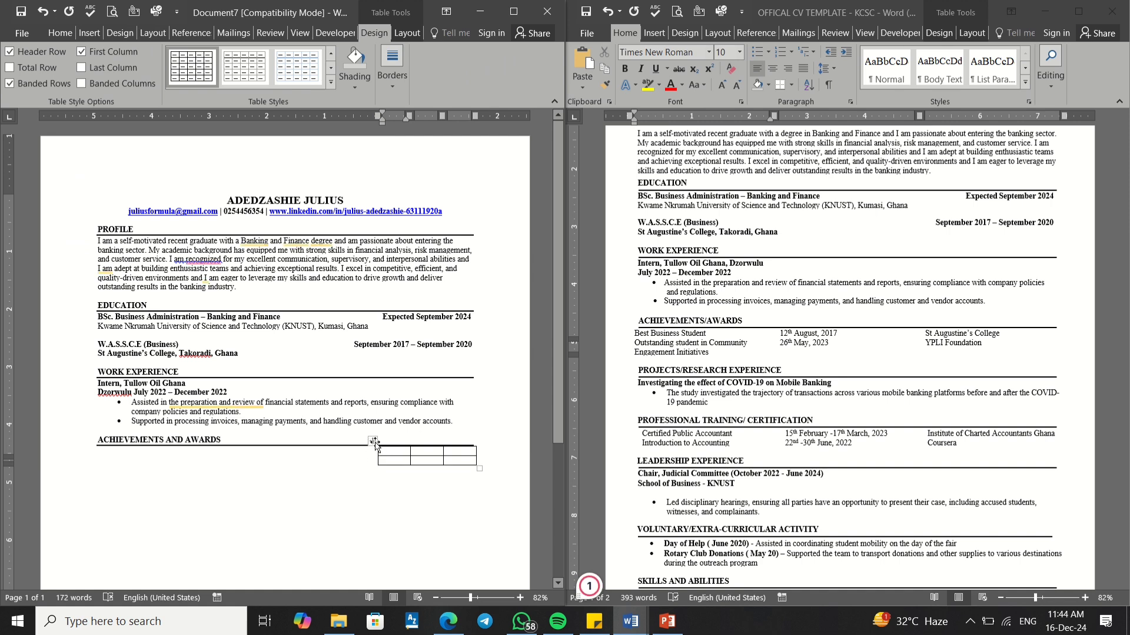
# Step: Widen the awards table to both page margins and narrow its middle column
pyautogui.moveTo(376, 461)
pyautogui.moveTo(375, 449); pyautogui.dragTo(297, 448)
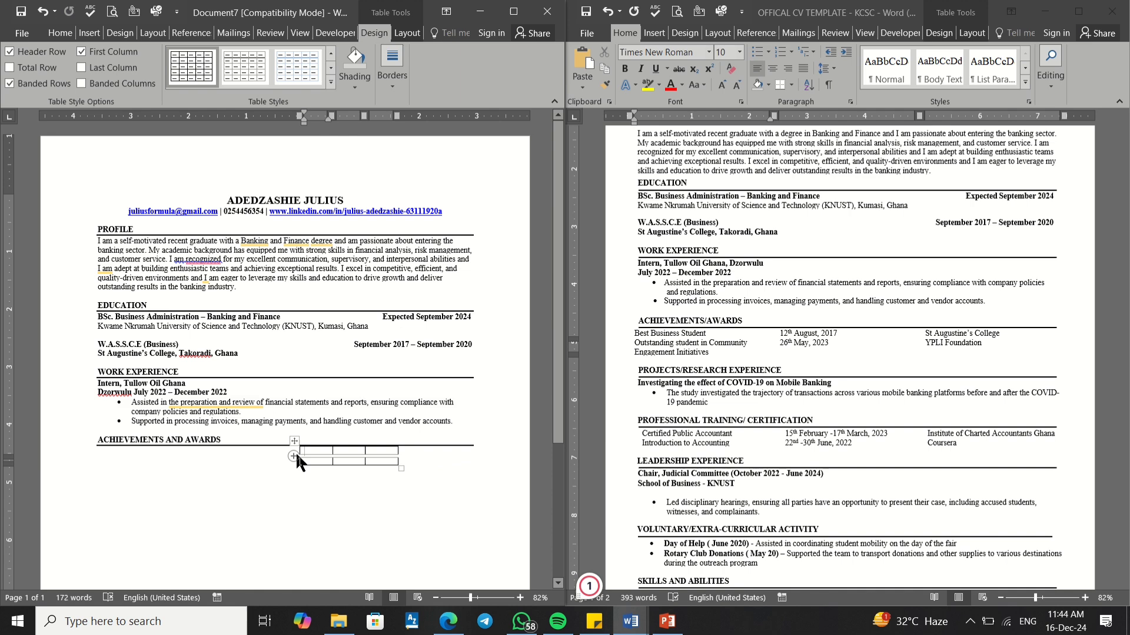
pyautogui.moveTo(297, 457)
pyautogui.moveTo(301, 459); pyautogui.dragTo(99, 453)
pyautogui.moveTo(330, 444)
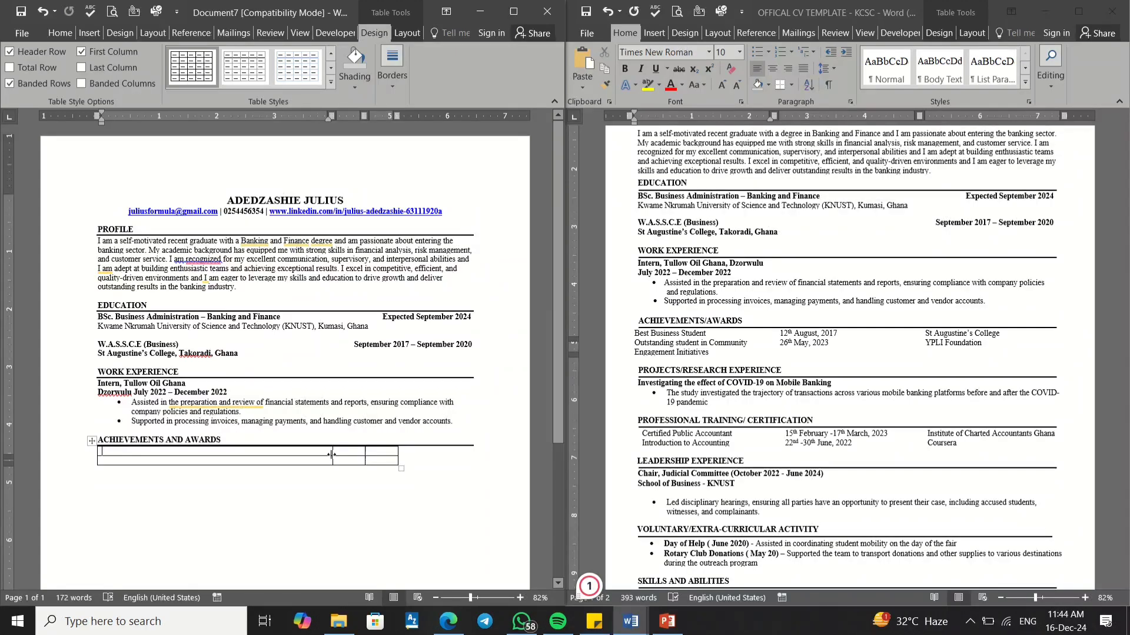
pyautogui.moveTo(333, 454); pyautogui.dragTo(252, 455)
pyautogui.moveTo(396, 458); pyautogui.dragTo(472, 458)
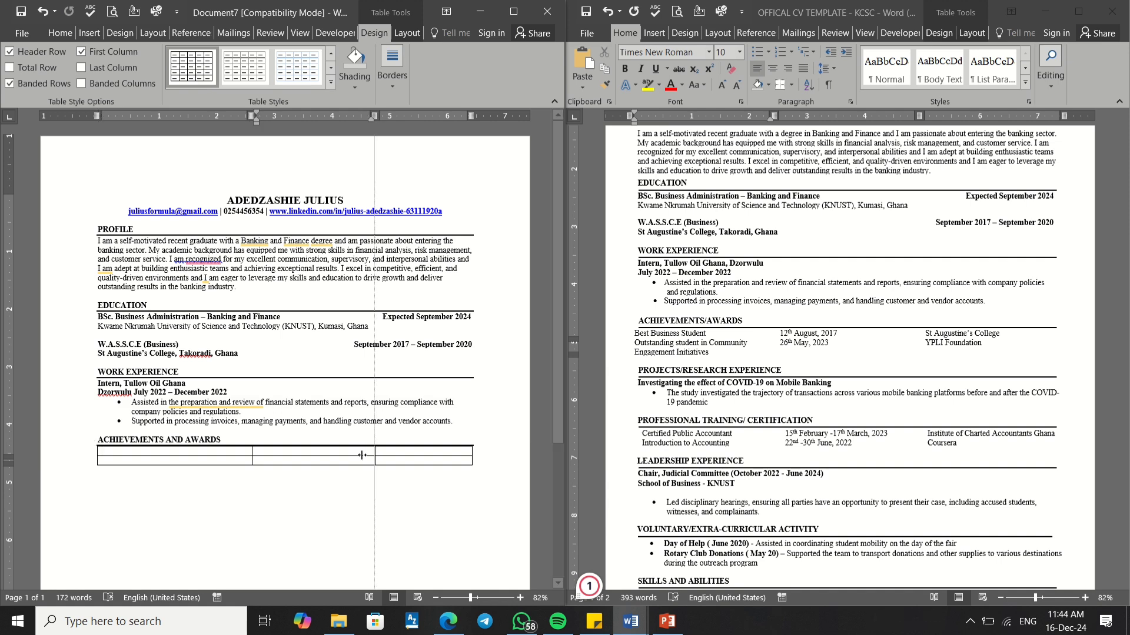
pyautogui.moveTo(365, 454); pyautogui.dragTo(359, 456)
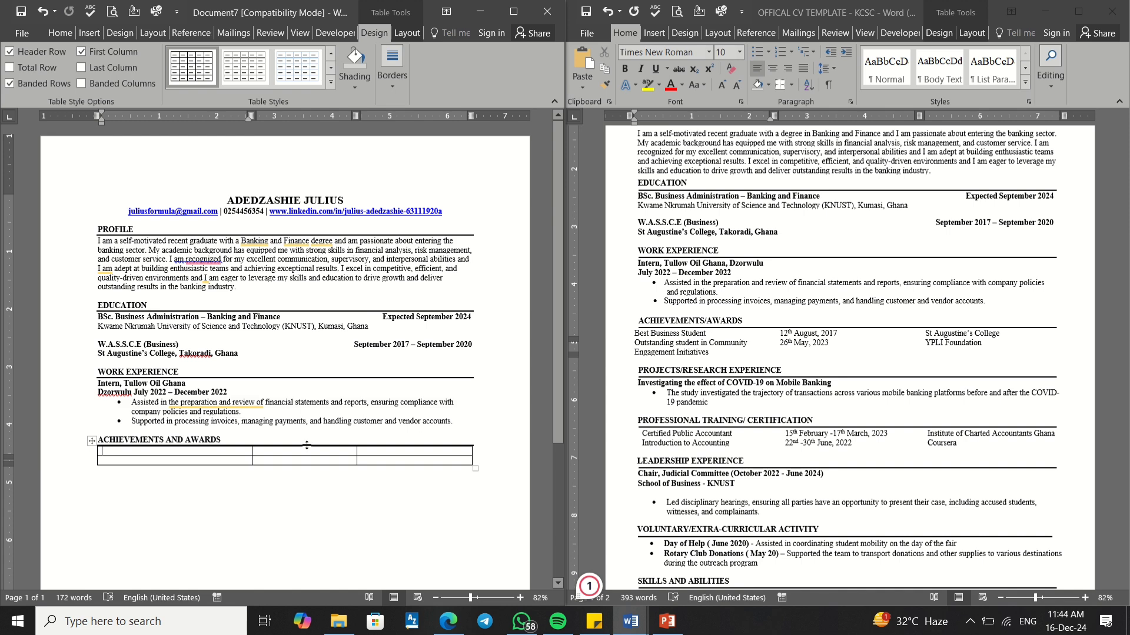
# Step: Select 'Best Business Student' in the template's awards table
pyautogui.click(706, 334)
pyautogui.moveTo(706, 334); pyautogui.dragTo(636, 328)
pyautogui.click(665, 334)
pyautogui.moveTo(711, 333); pyautogui.dragTo(647, 340)
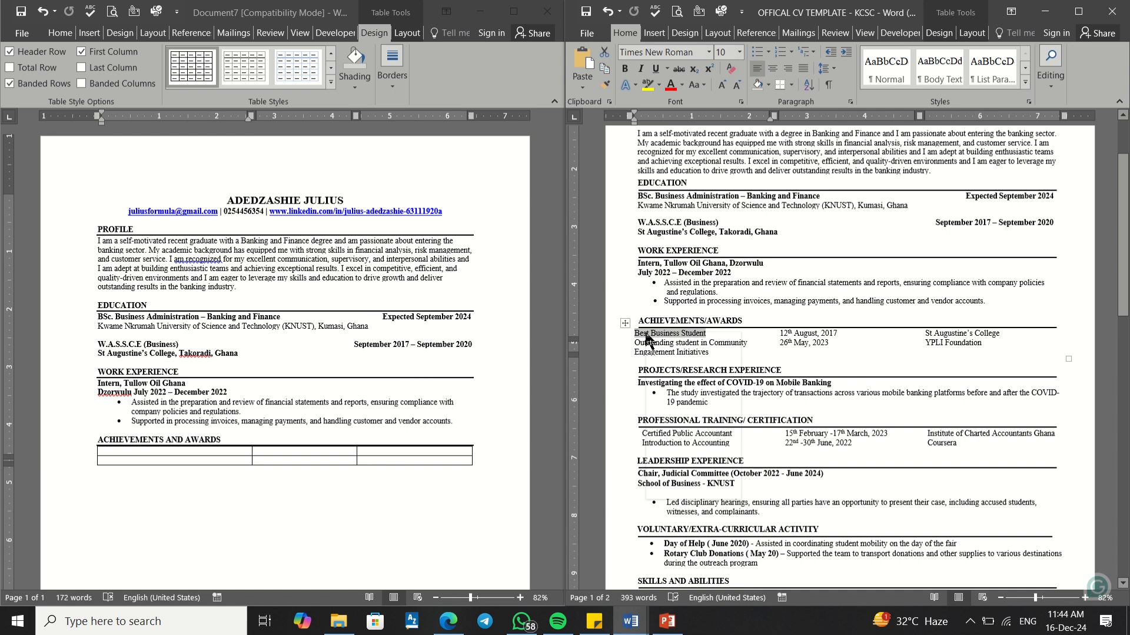
# Step: Paste 'Best Business Student' from the template into the CV table's first cell
pyautogui.rightClick(647, 336)
pyautogui.click(678, 360)
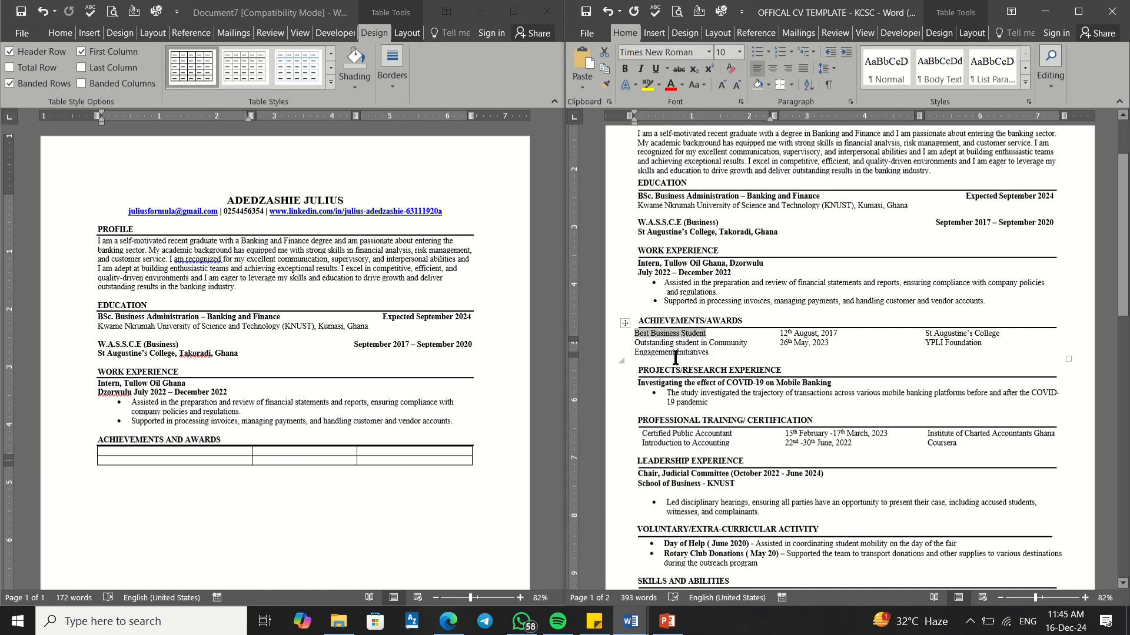
pyautogui.click(171, 450)
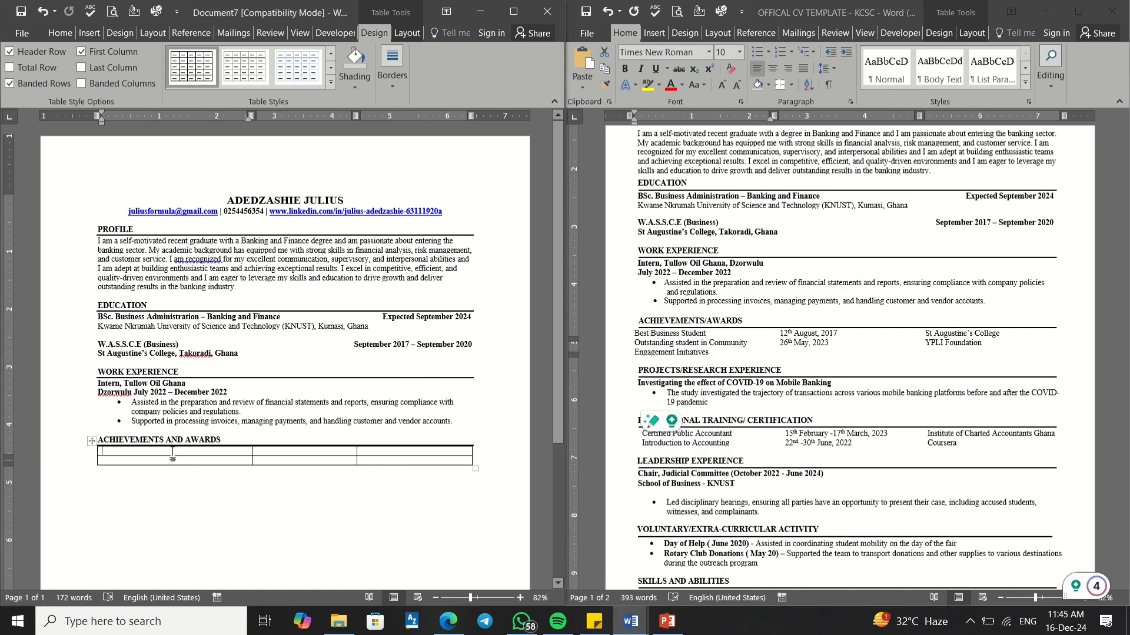
pyautogui.rightClick(172, 449)
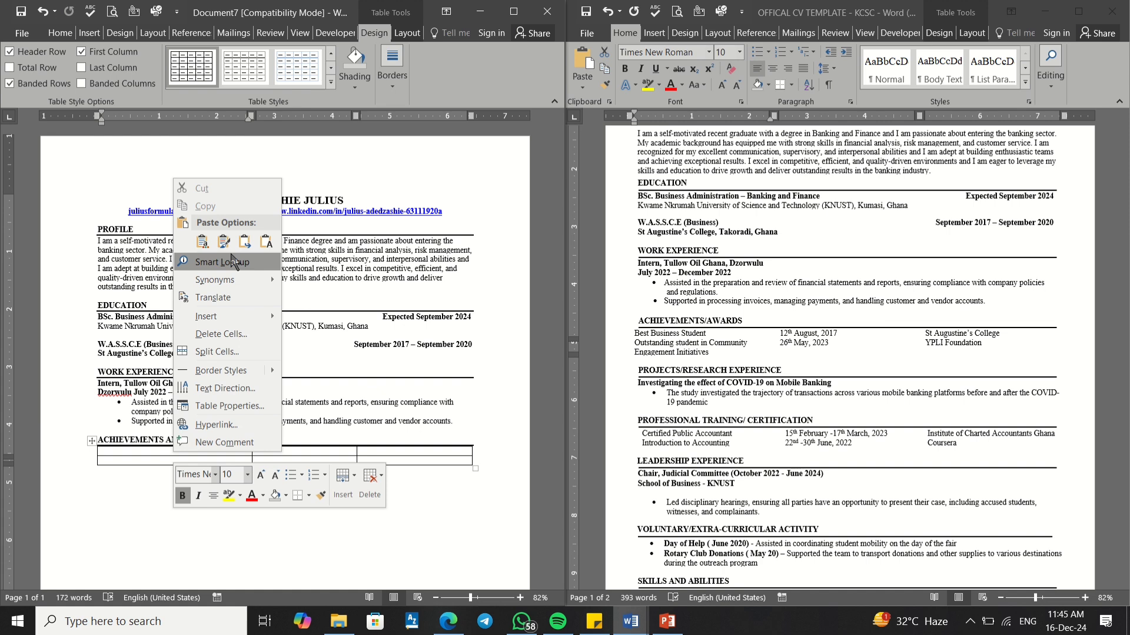
pyautogui.click(251, 241)
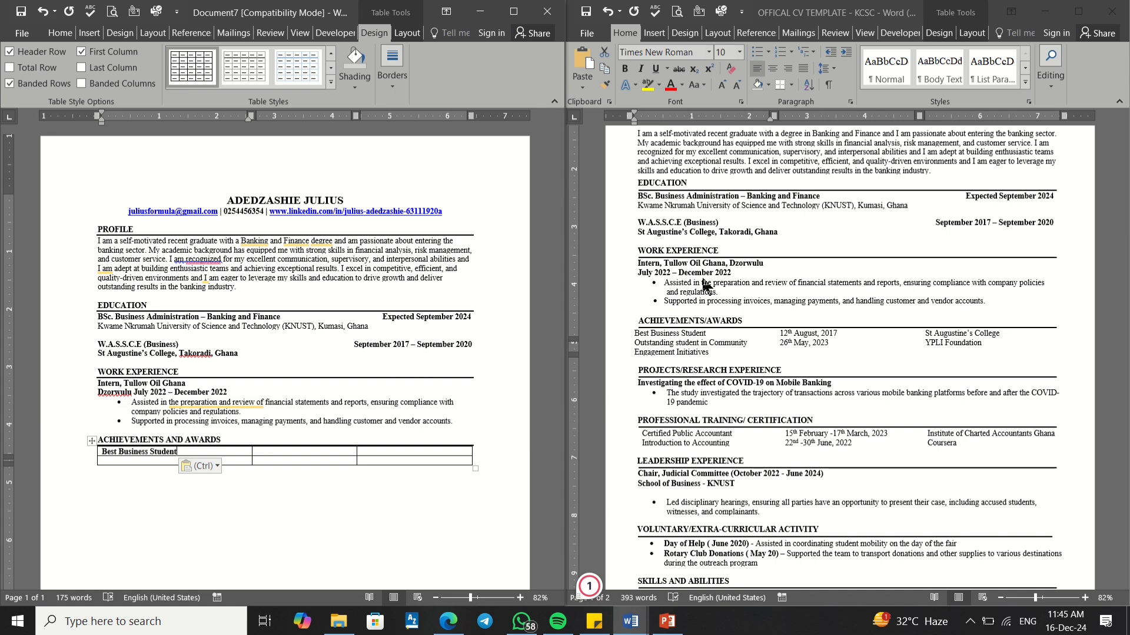
pyautogui.click(589, 586)
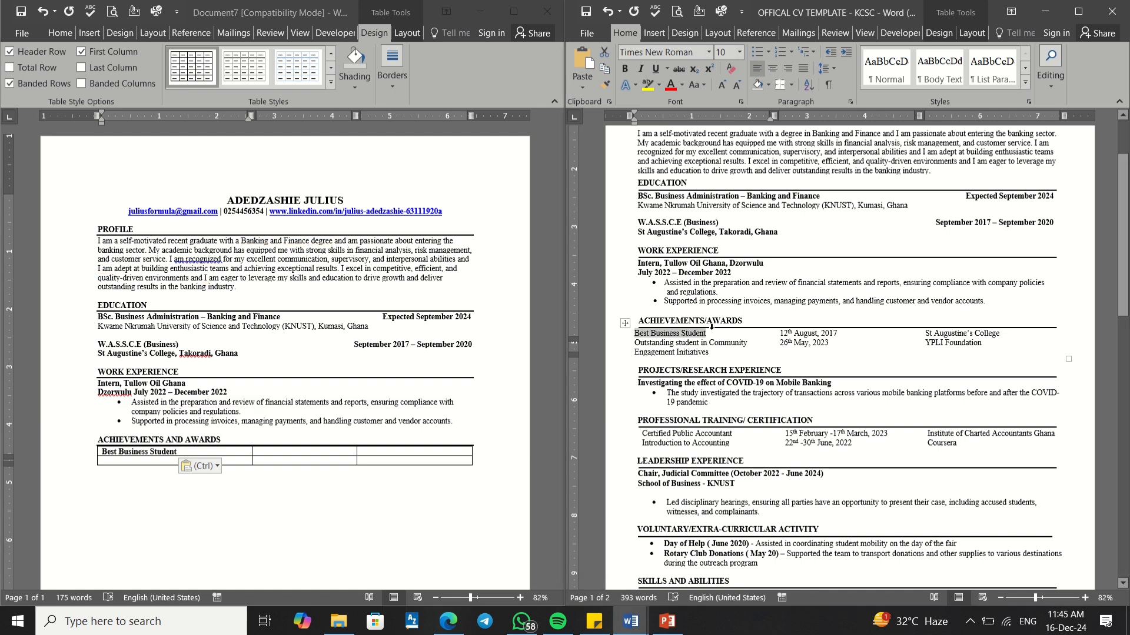
pyautogui.click(712, 328)
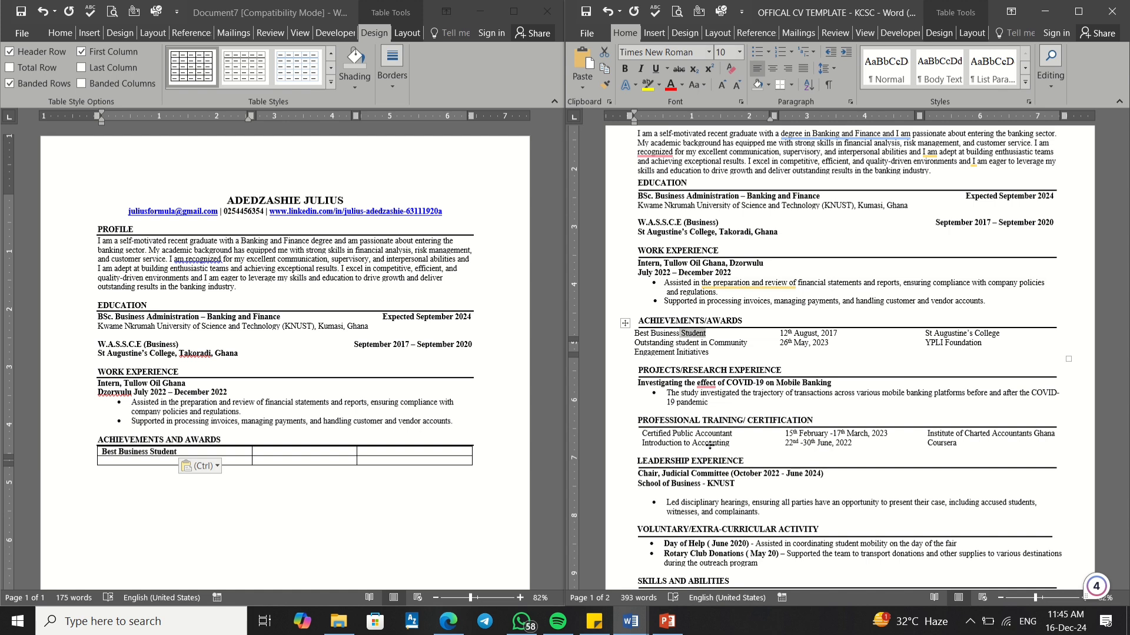
pyautogui.hotkey('shift', 'Left')
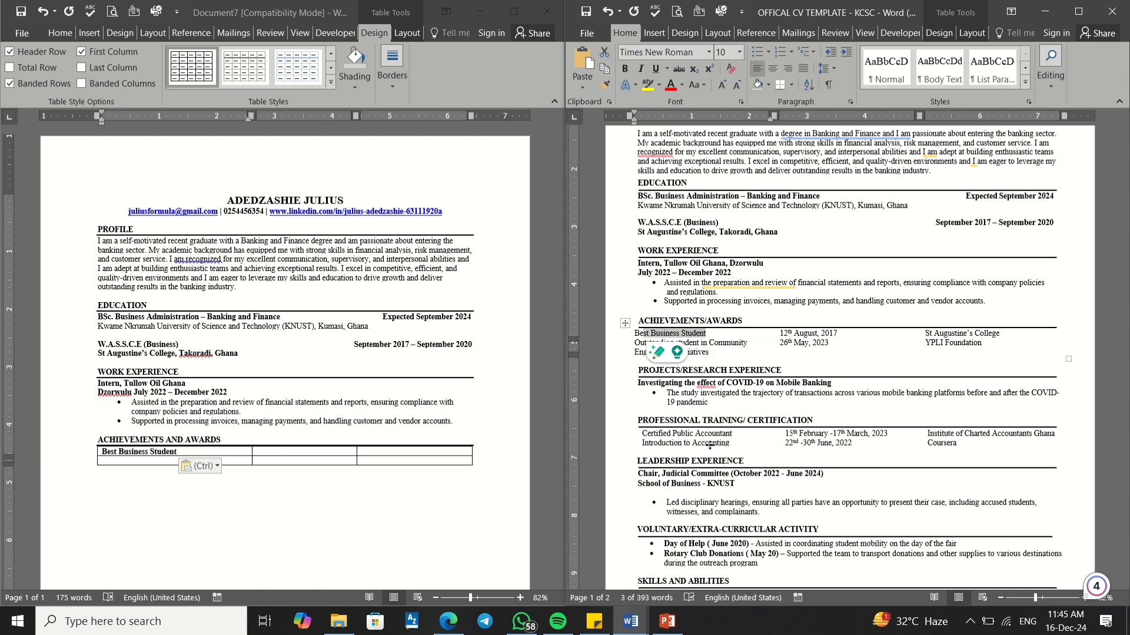
pyautogui.hotkey('shift', 'Down')
pyautogui.hotkey('shift', 'Down')
pyautogui.hotkey('shift', 'Down')
pyautogui.hotkey('shift', 'Down')
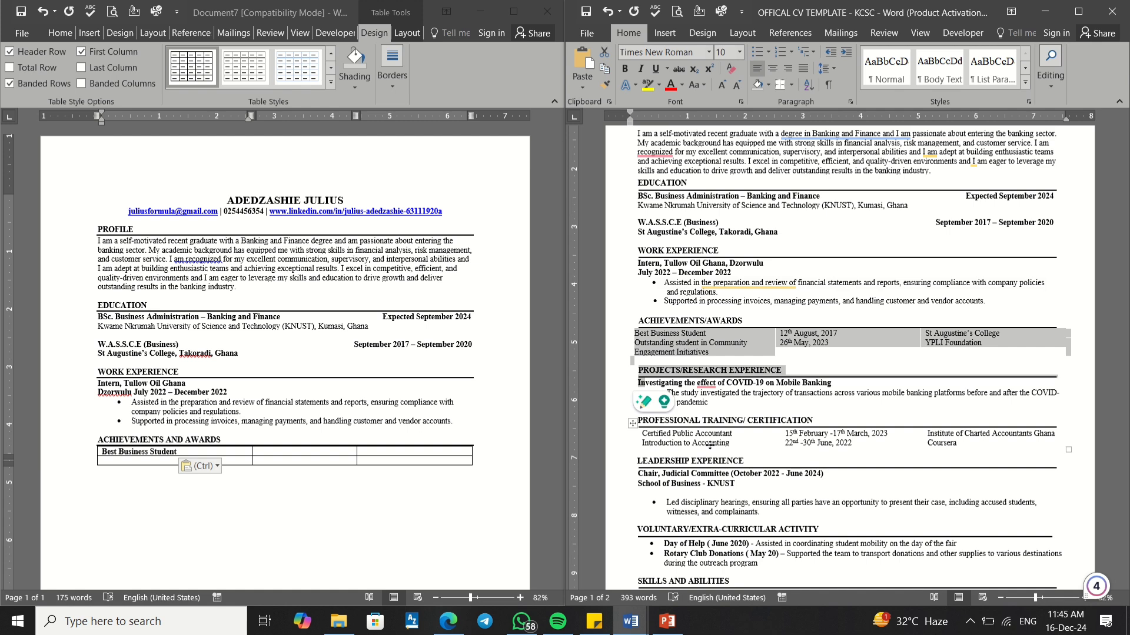
pyautogui.hotkey('shift', 'Up')
pyautogui.hotkey('shift', 'Up')
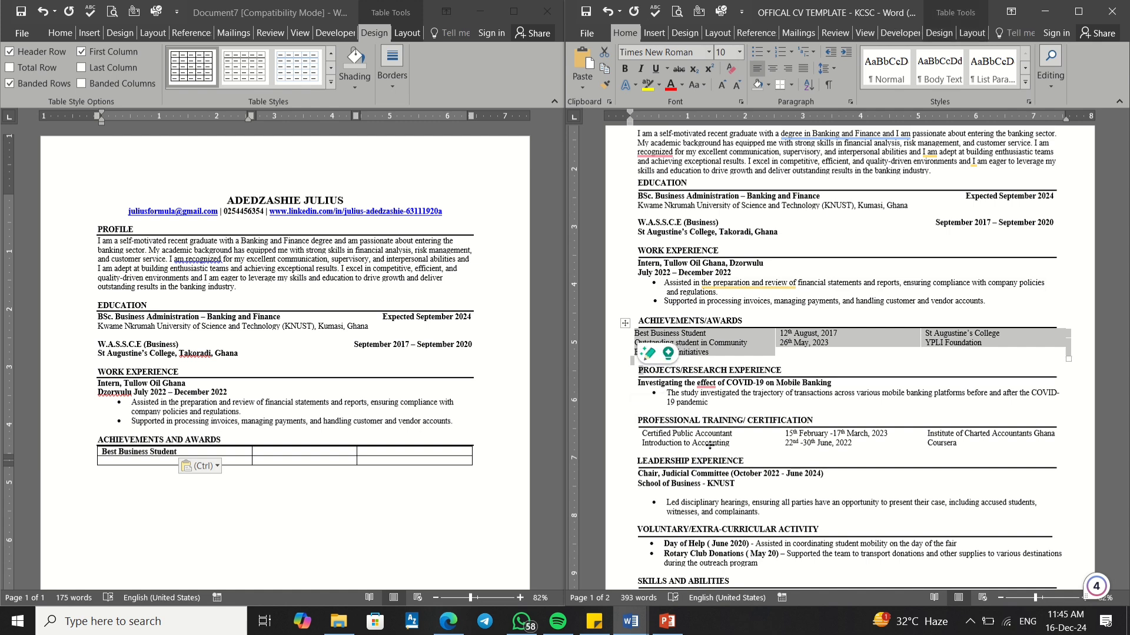
pyautogui.click(716, 347)
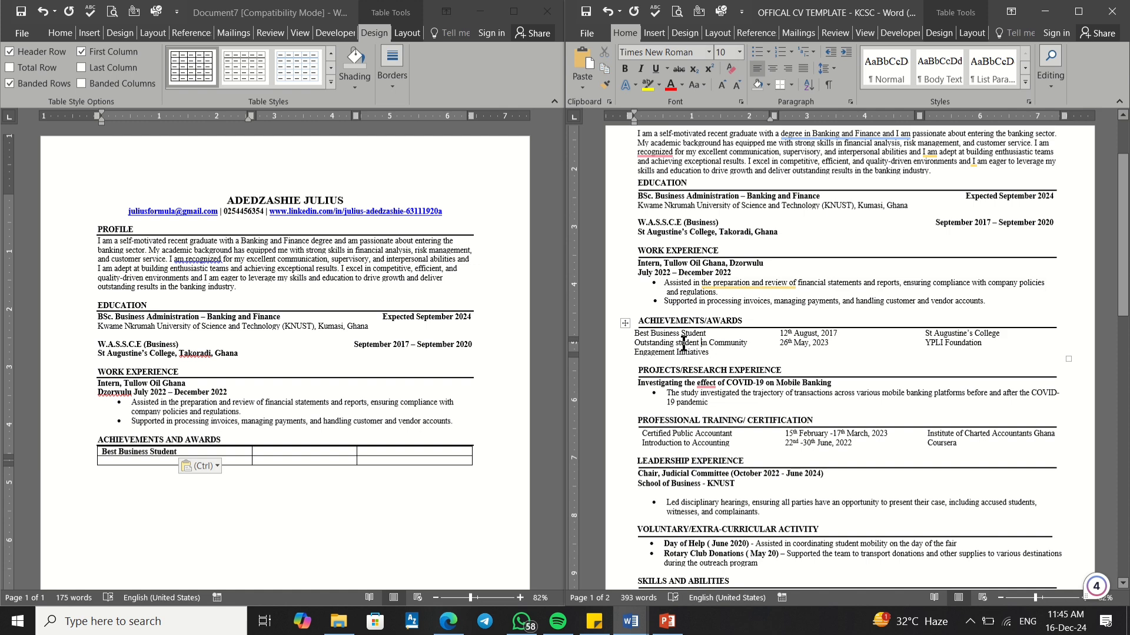
pyautogui.click(135, 458)
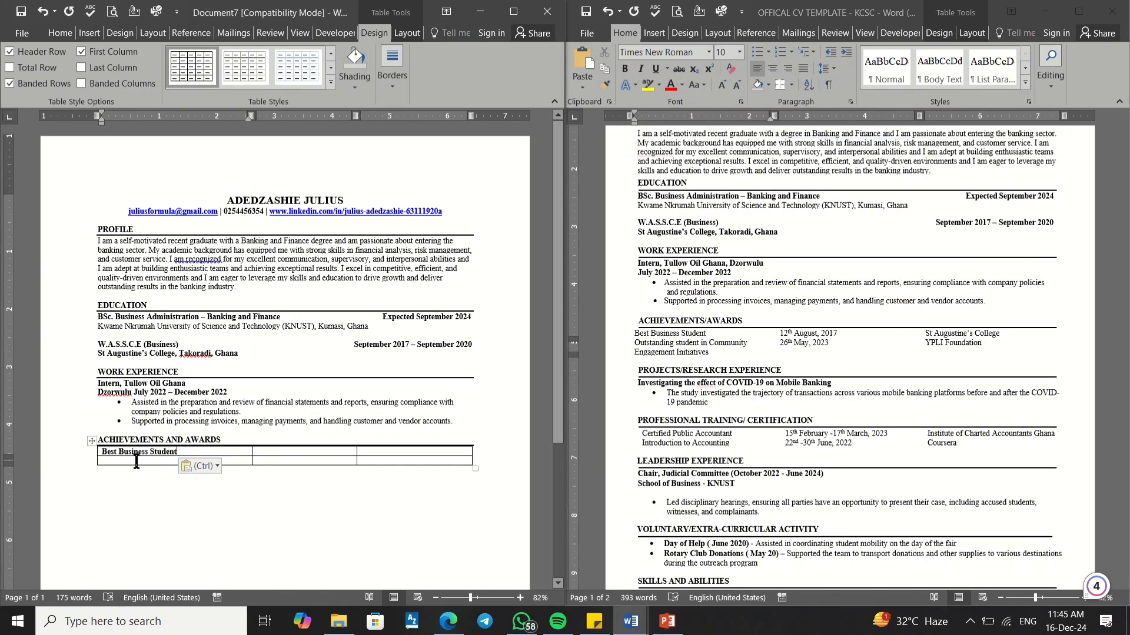
# Step: Copy the date 12th August, 2017 into the second cell with Merge Formatting
pyautogui.click(786, 343)
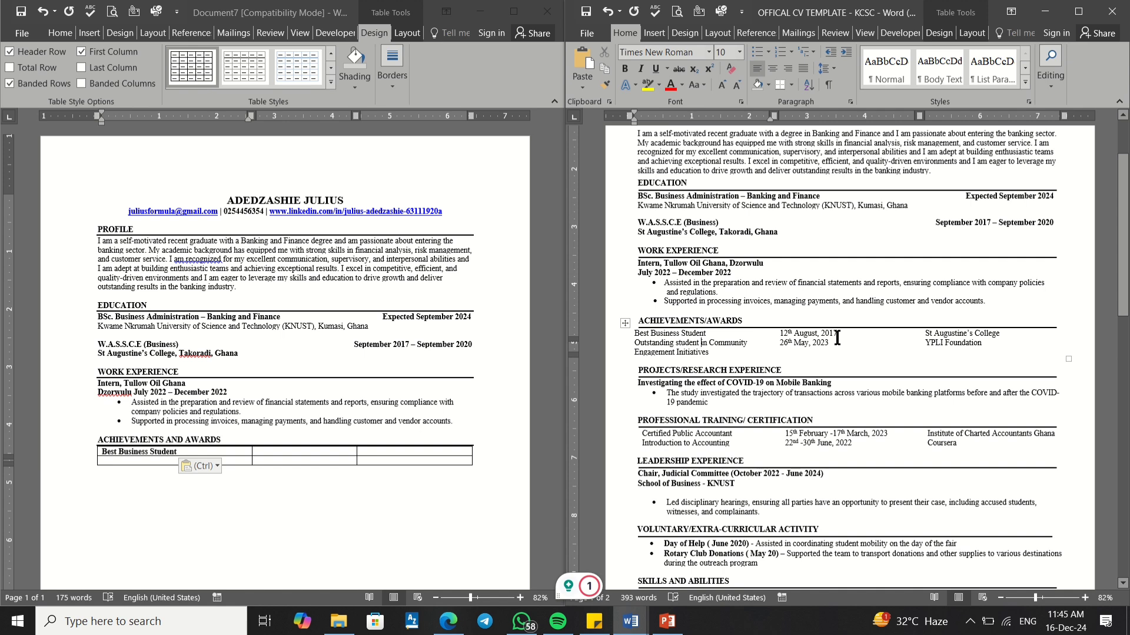
pyautogui.moveTo(845, 336); pyautogui.dragTo(781, 330)
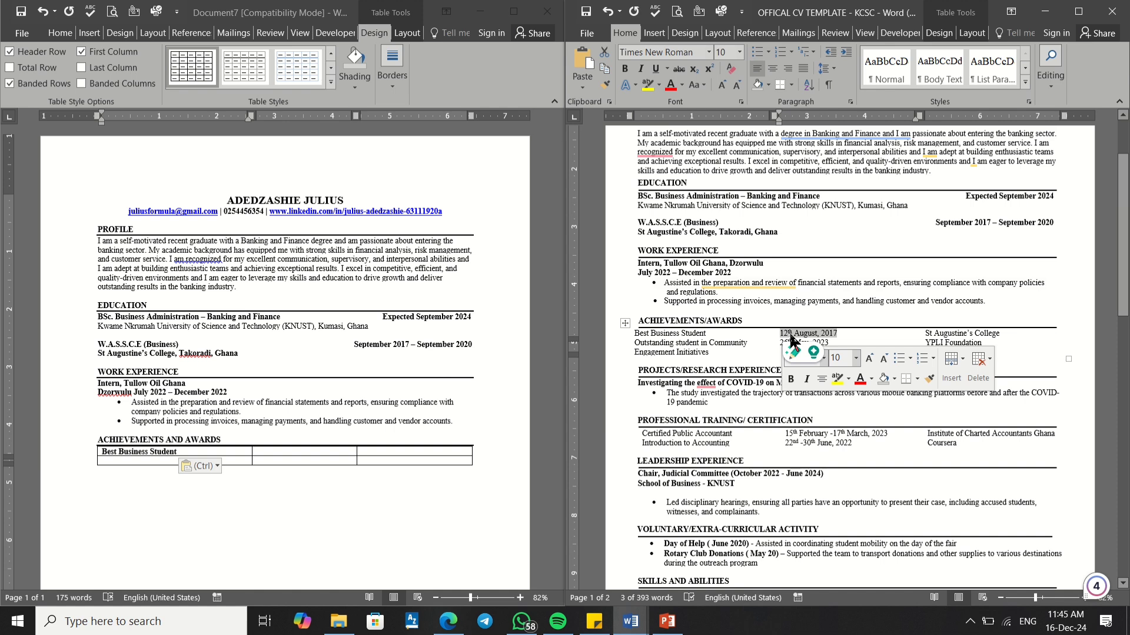
pyautogui.click(831, 334)
pyautogui.moveTo(839, 333); pyautogui.dragTo(779, 328)
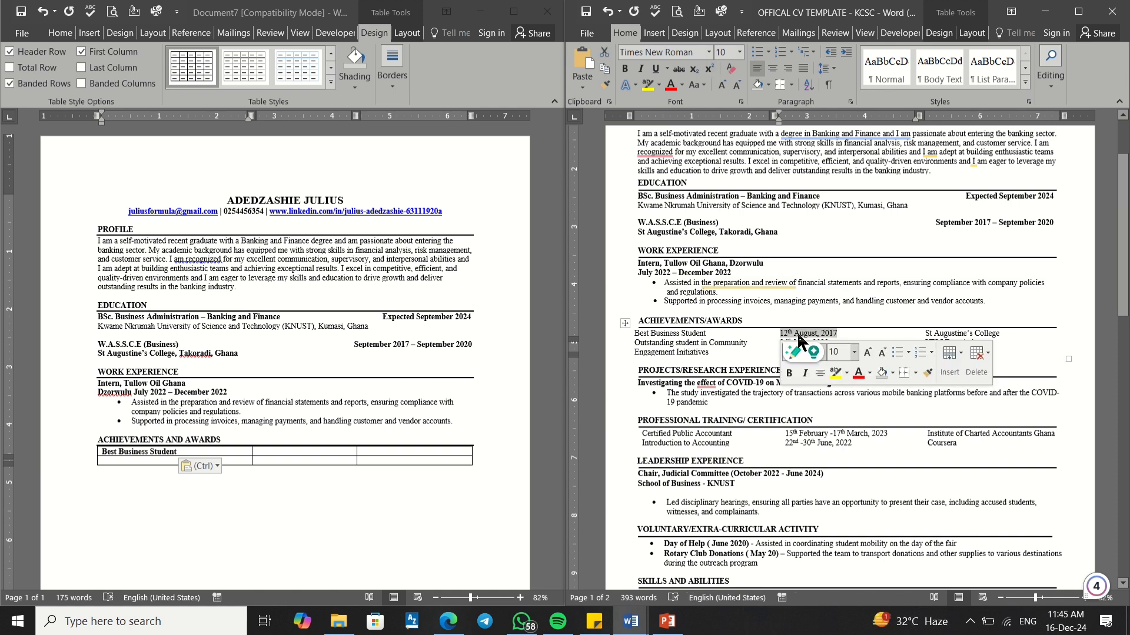
pyautogui.rightClick(799, 337)
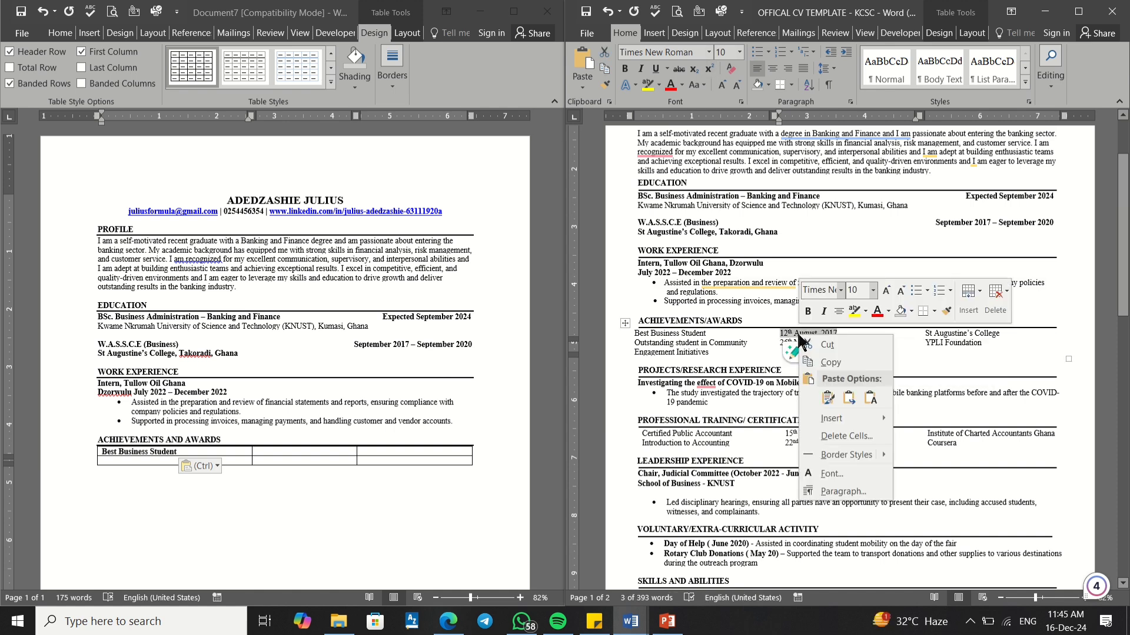
pyautogui.click(830, 362)
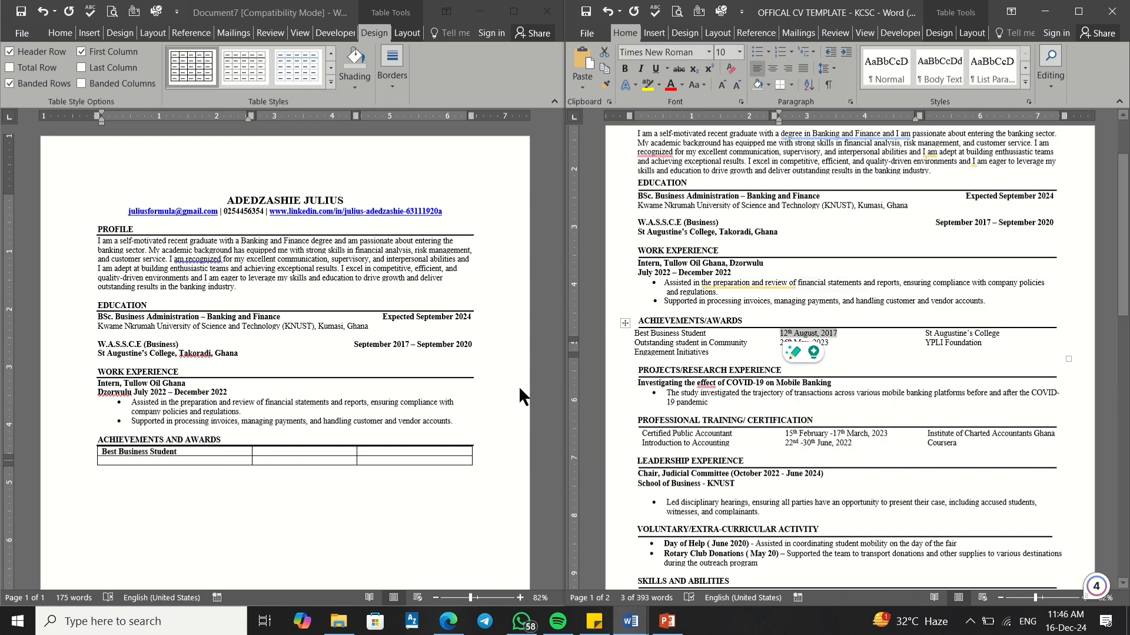
pyautogui.click(289, 450)
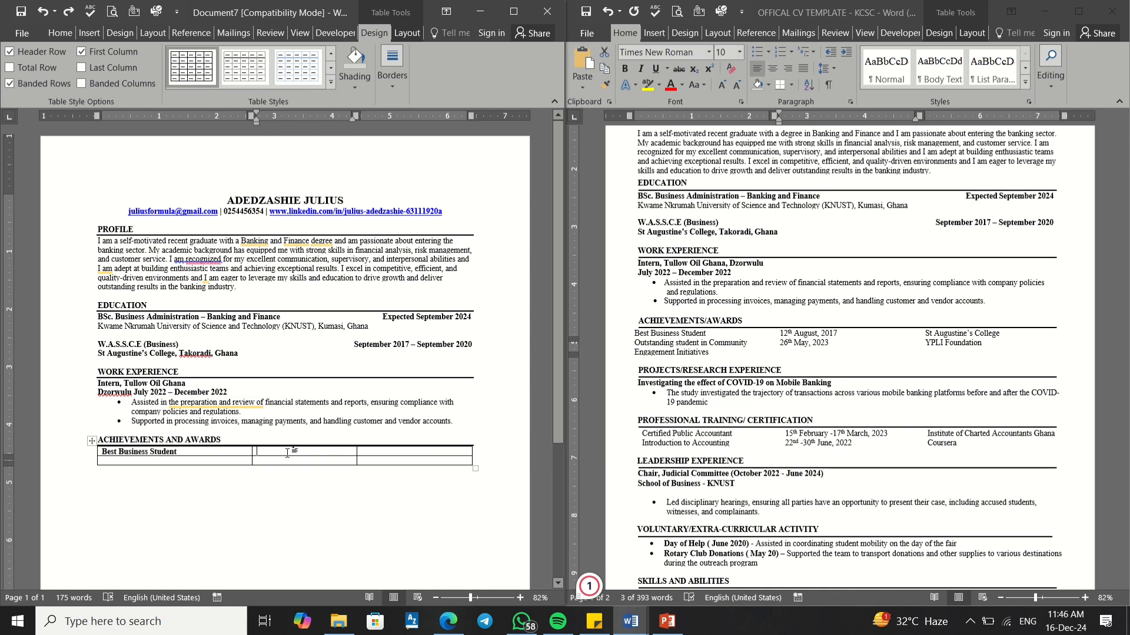
pyautogui.rightClick(289, 450)
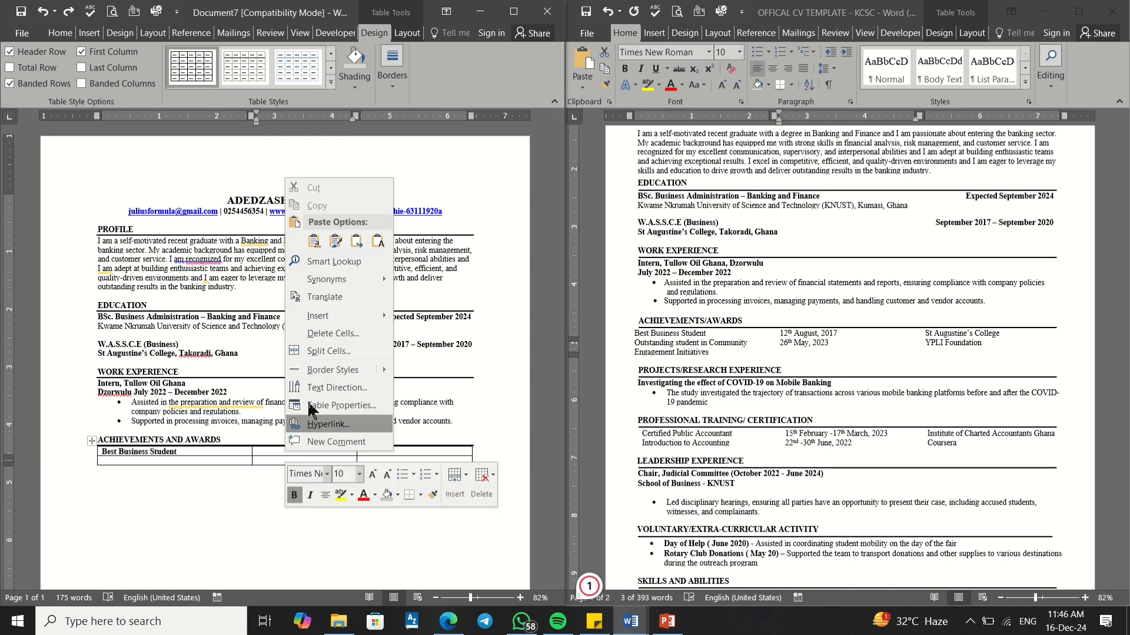
pyautogui.click(356, 241)
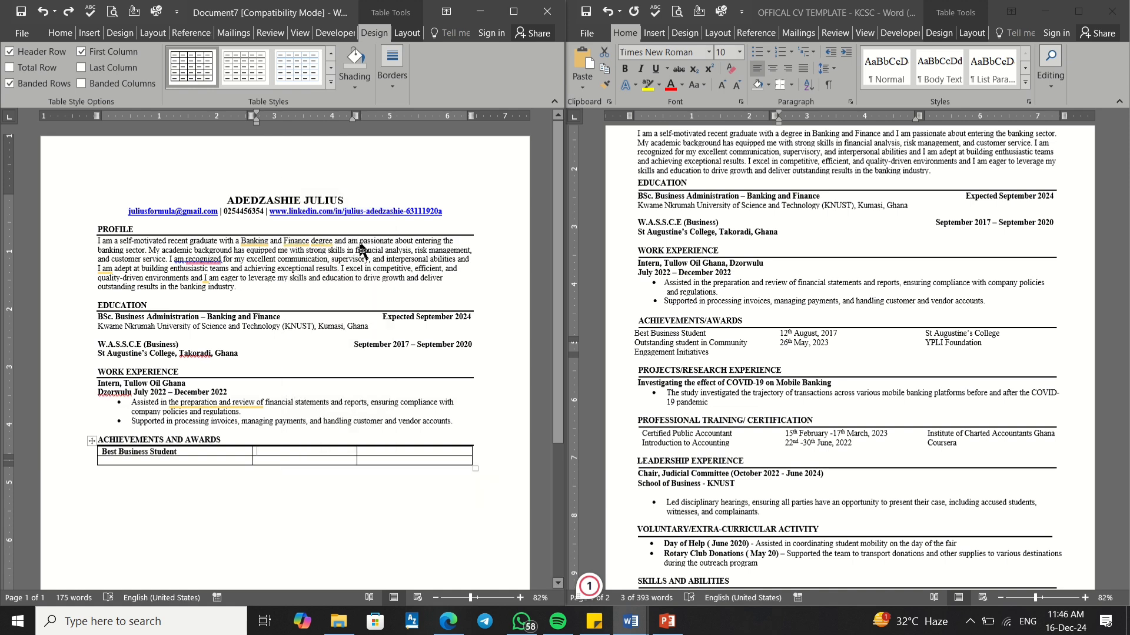
# Step: Copy St Augustine's College into the third cell of the first awards row
pyautogui.click(947, 334)
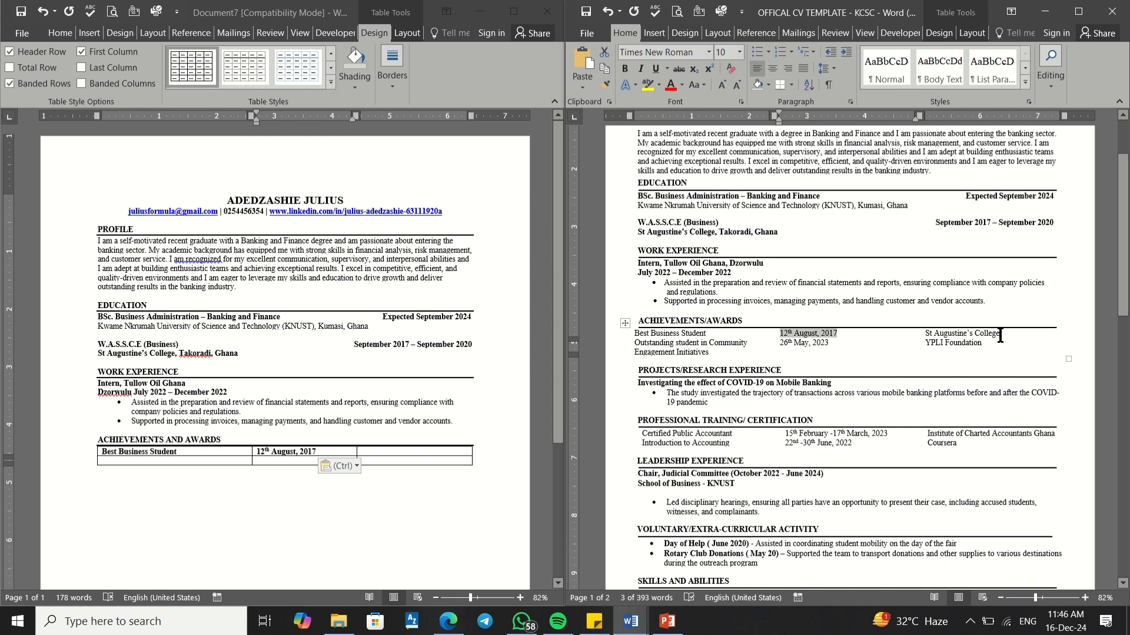
pyautogui.moveTo(1000, 334); pyautogui.dragTo(926, 336)
pyautogui.press('super+c')
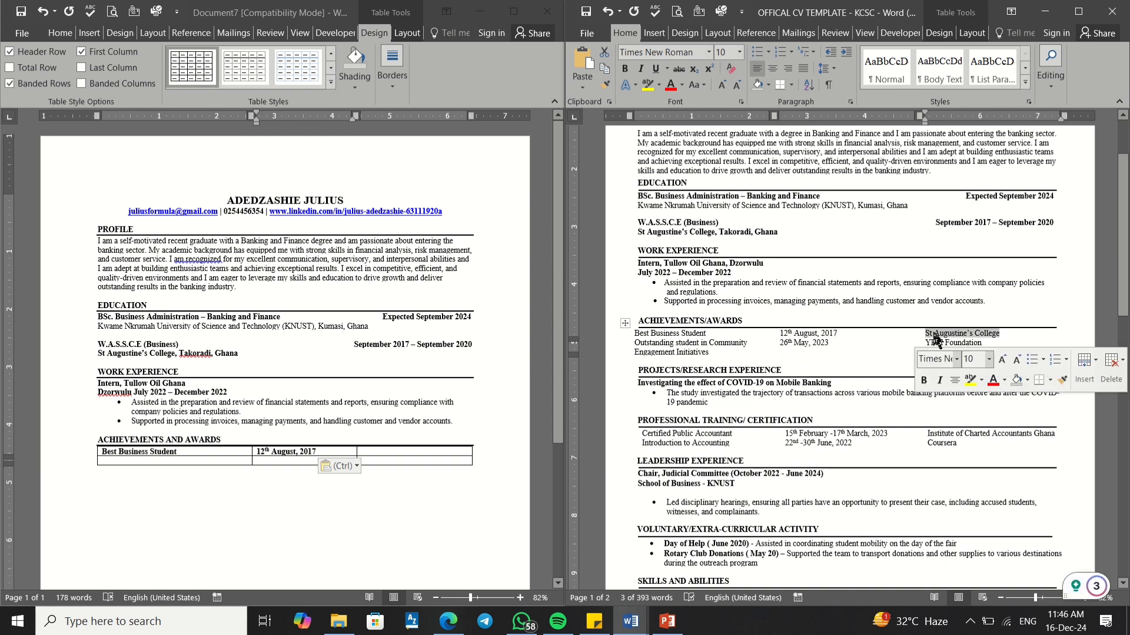
pyautogui.rightClick(933, 338)
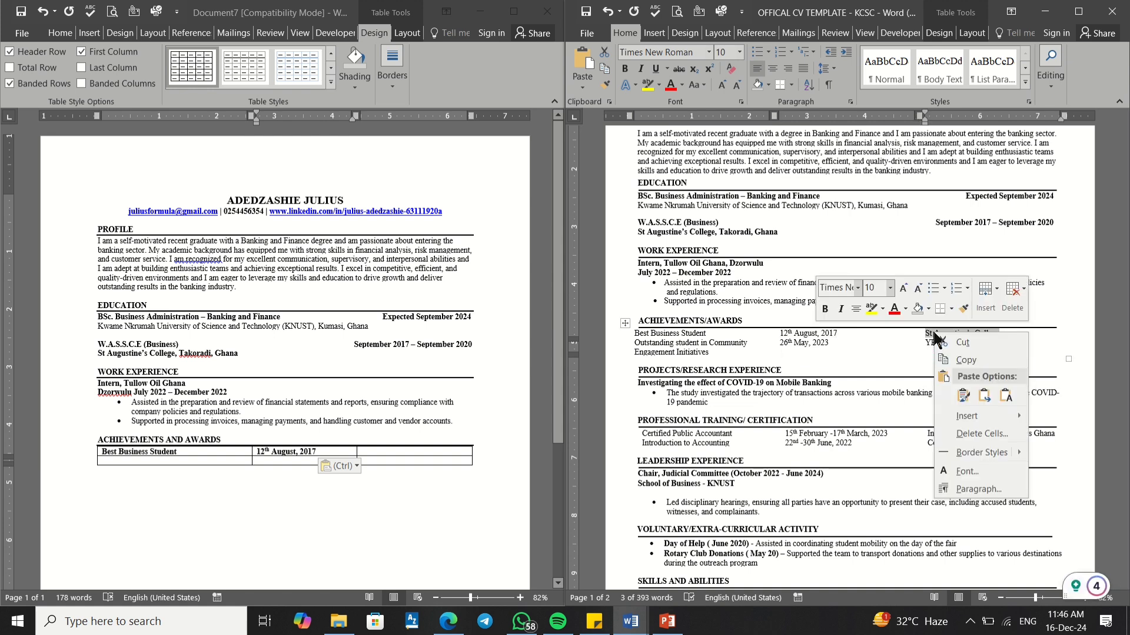
pyautogui.click(965, 360)
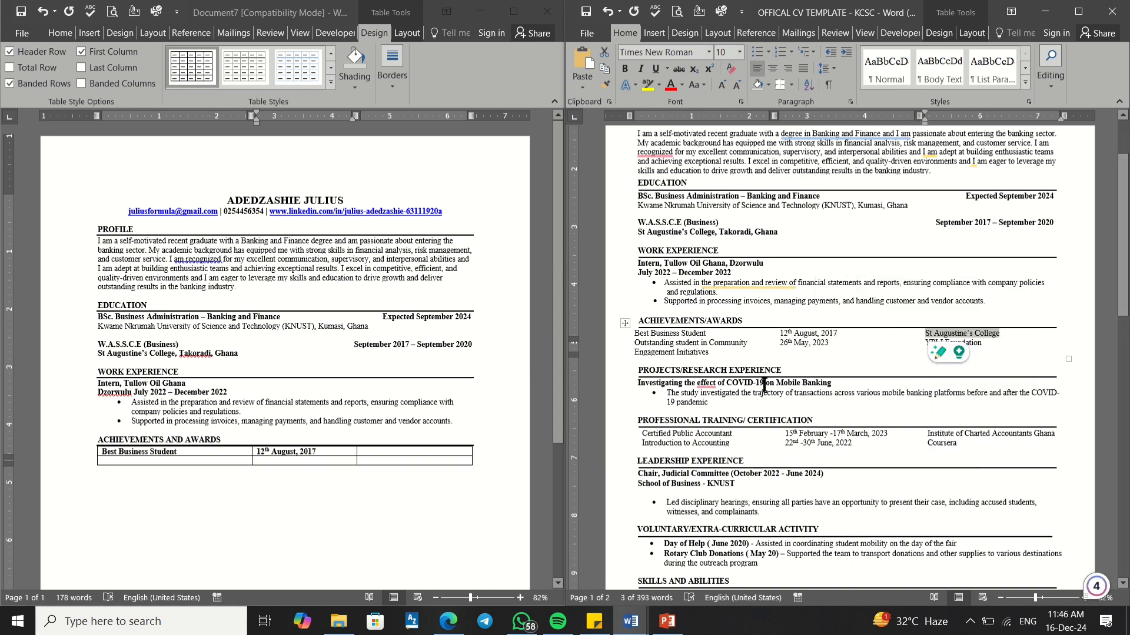
pyautogui.click(368, 453)
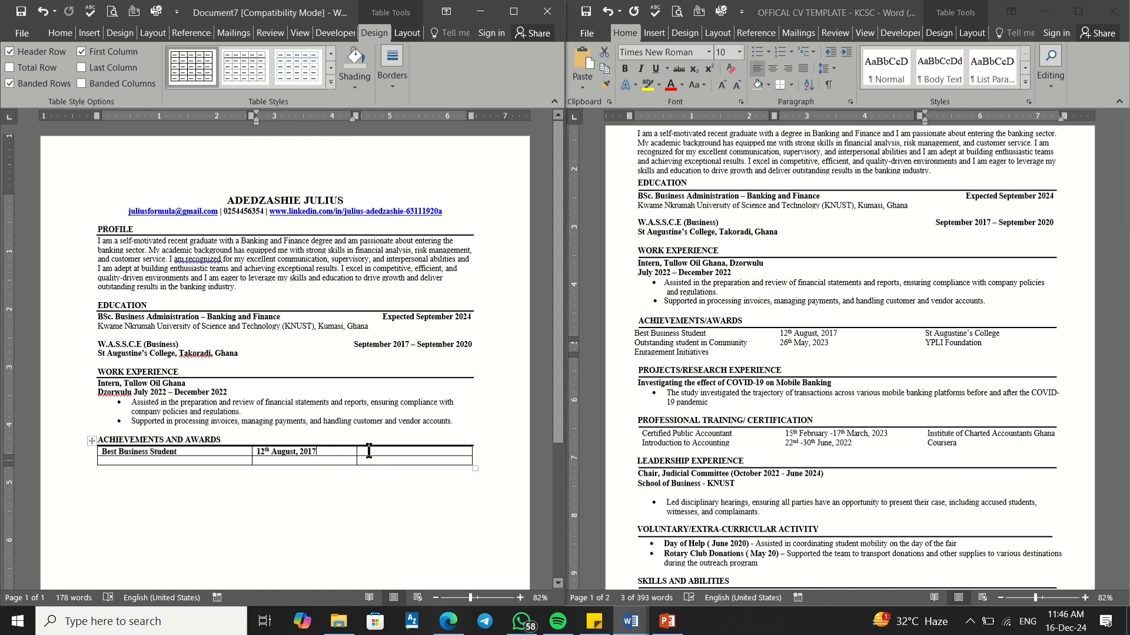
pyautogui.rightClick(369, 452)
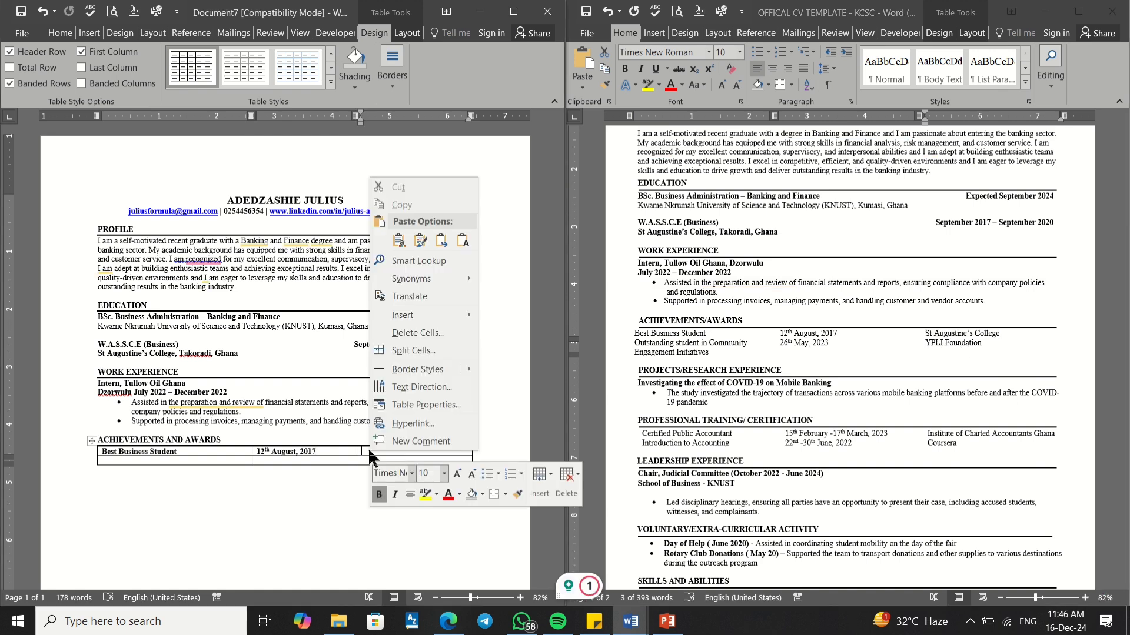
pyautogui.click(441, 241)
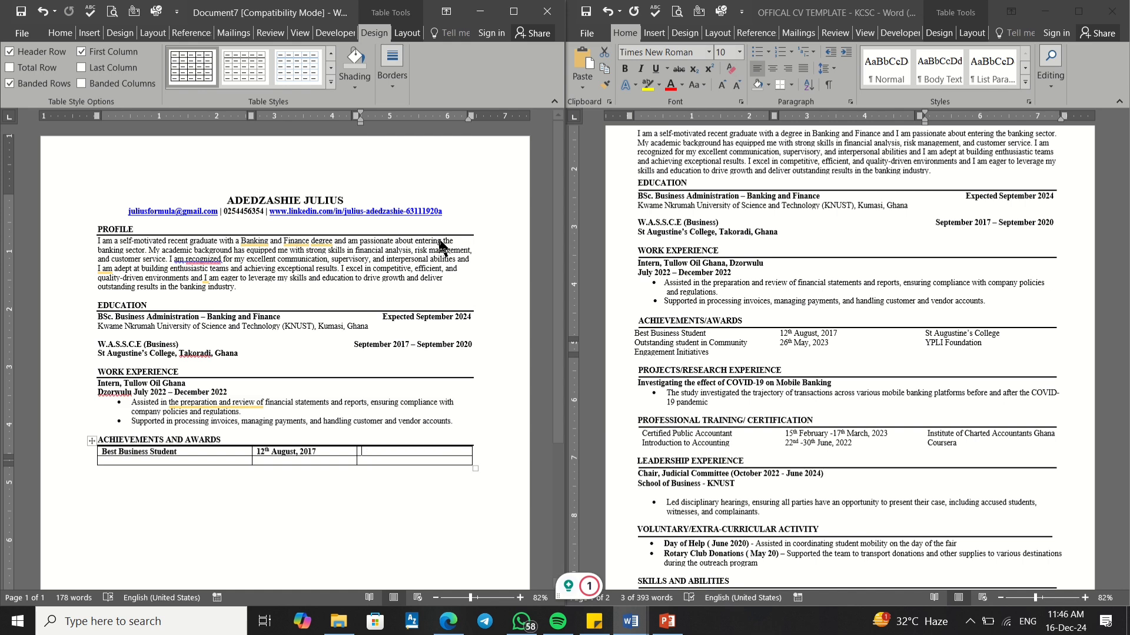
pyautogui.click(739, 344)
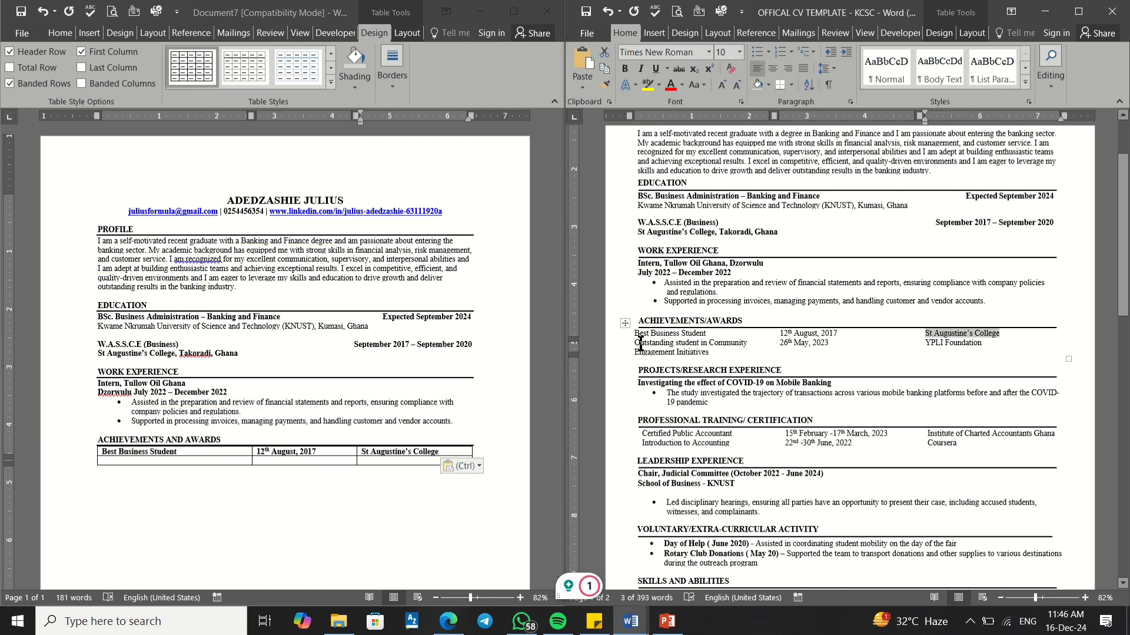
pyautogui.moveTo(634, 343); pyautogui.dragTo(700, 354)
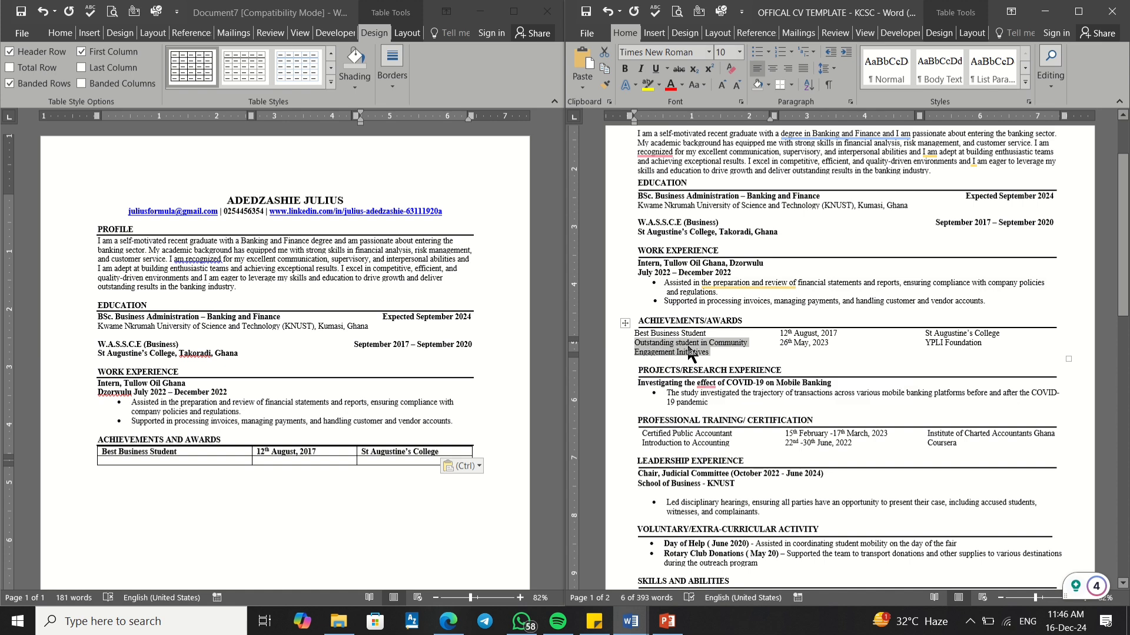
# Step: Overwrite the awards table's empty second row with a copy of the filled first-row award entry
pyautogui.rightClick(689, 352)
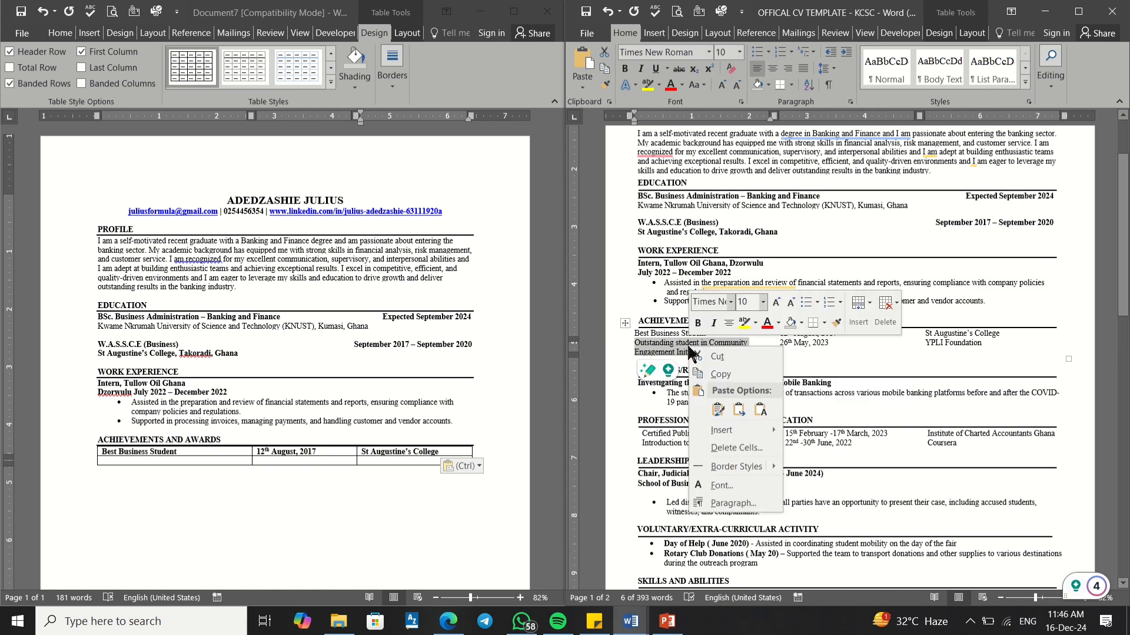
pyautogui.click(722, 375)
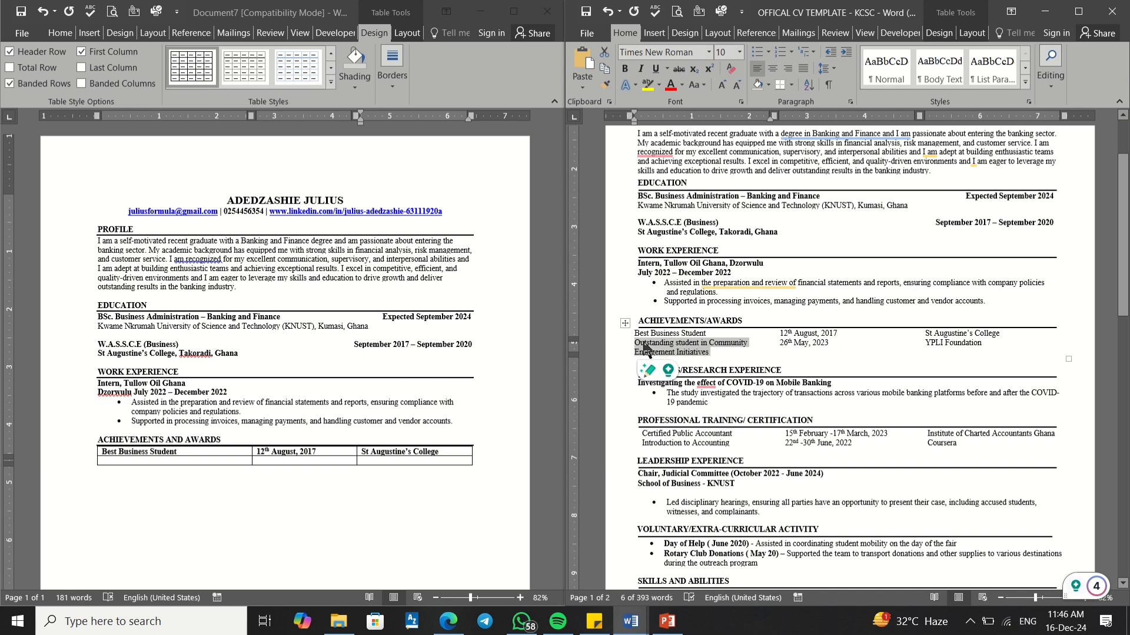
pyautogui.click(178, 452)
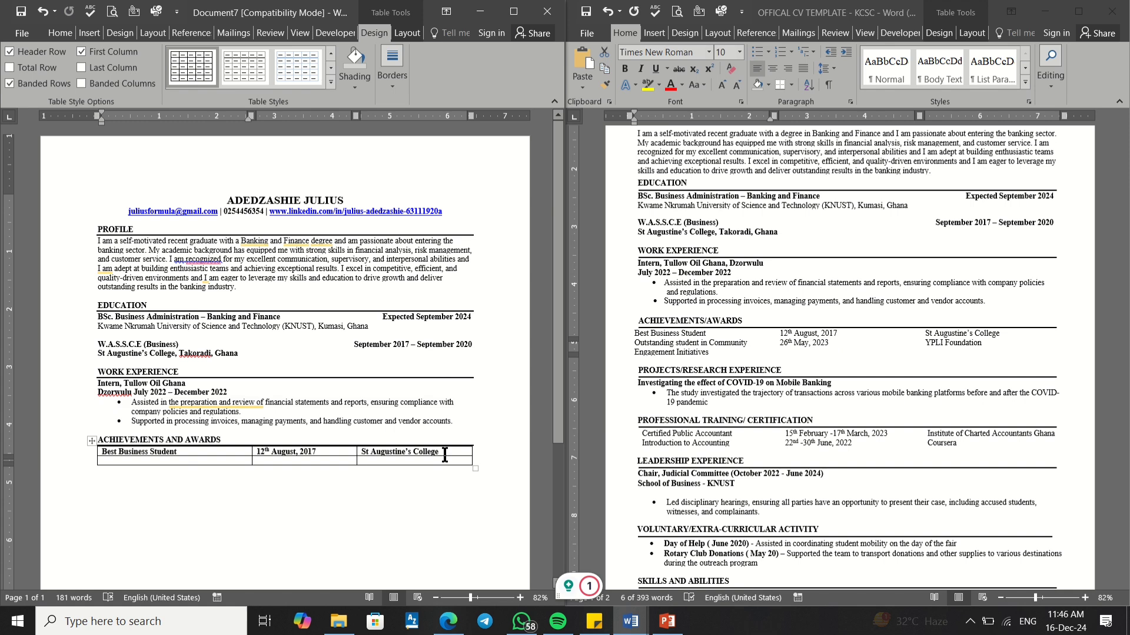
pyautogui.moveTo(438, 453); pyautogui.dragTo(202, 451)
pyautogui.click(202, 451)
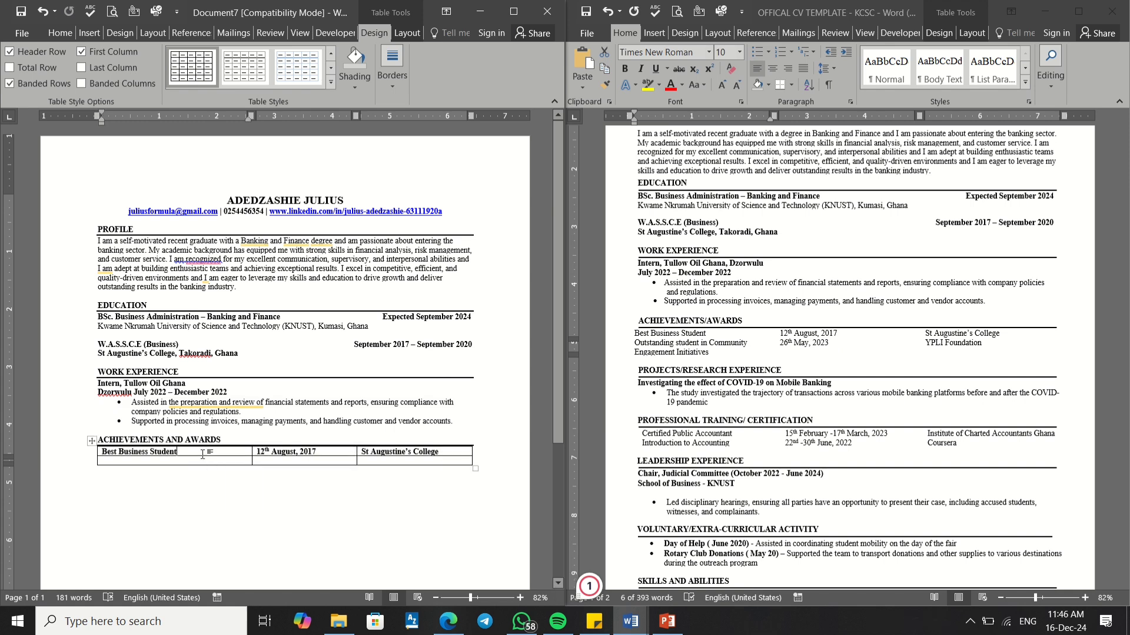
pyautogui.moveTo(427, 451); pyautogui.dragTo(179, 448)
pyautogui.click(179, 451)
pyautogui.moveTo(105, 453); pyautogui.dragTo(403, 441)
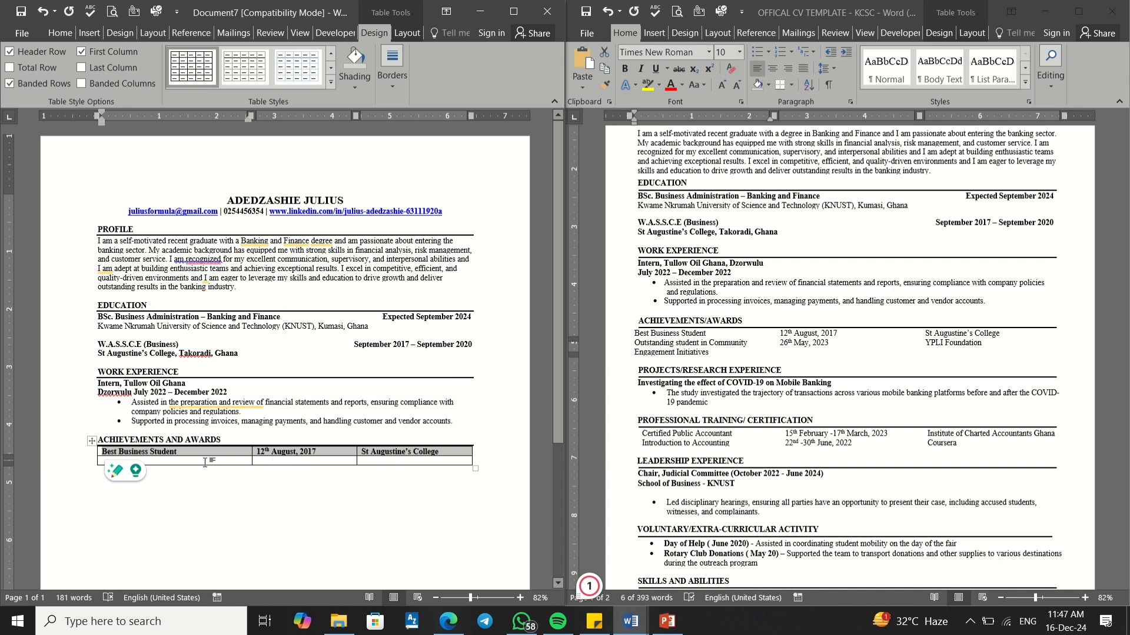
pyautogui.click(207, 462)
pyautogui.rightClick(207, 462)
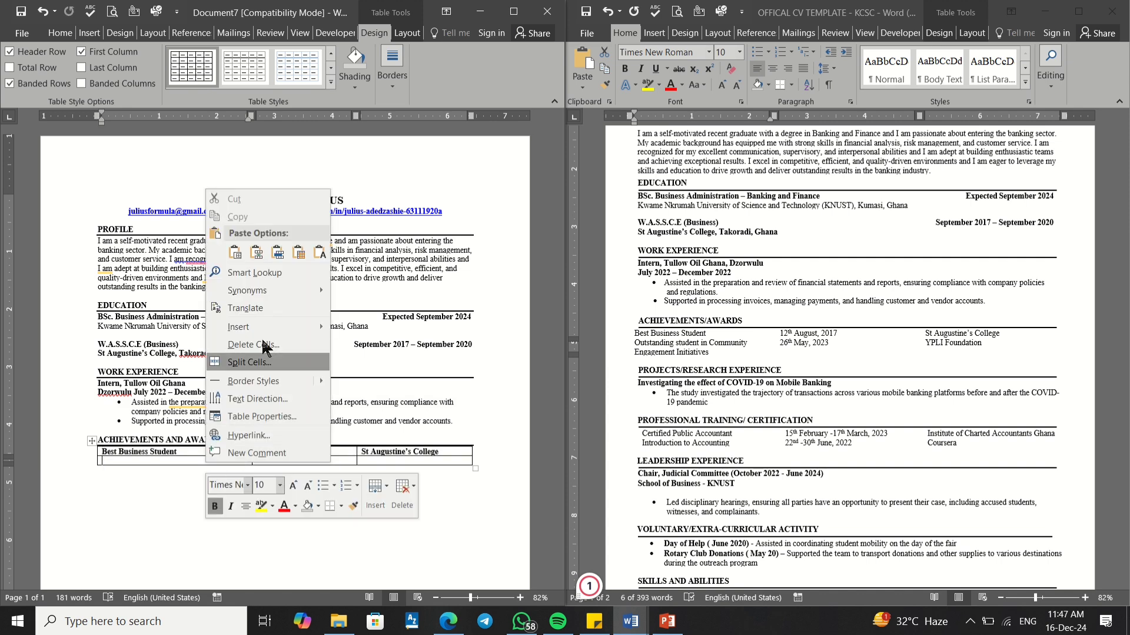
pyautogui.click(299, 254)
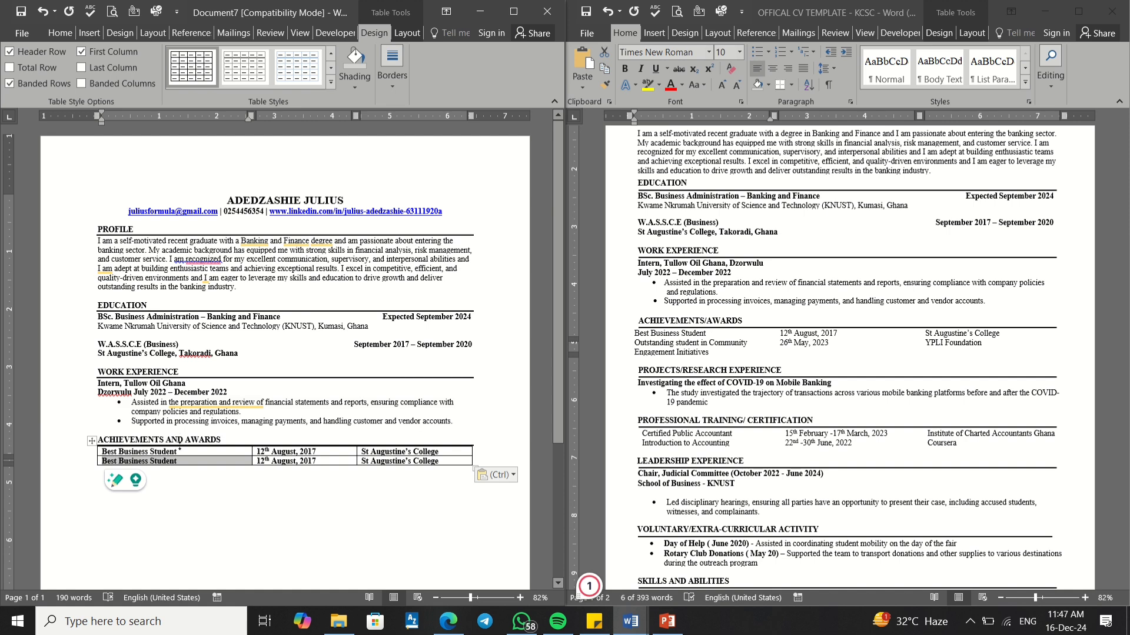
# Step: Delete 'Best Business Student' from the first row, leaving the table structure intact
pyautogui.click(184, 450)
pyautogui.moveTo(164, 451); pyautogui.dragTo(108, 451)
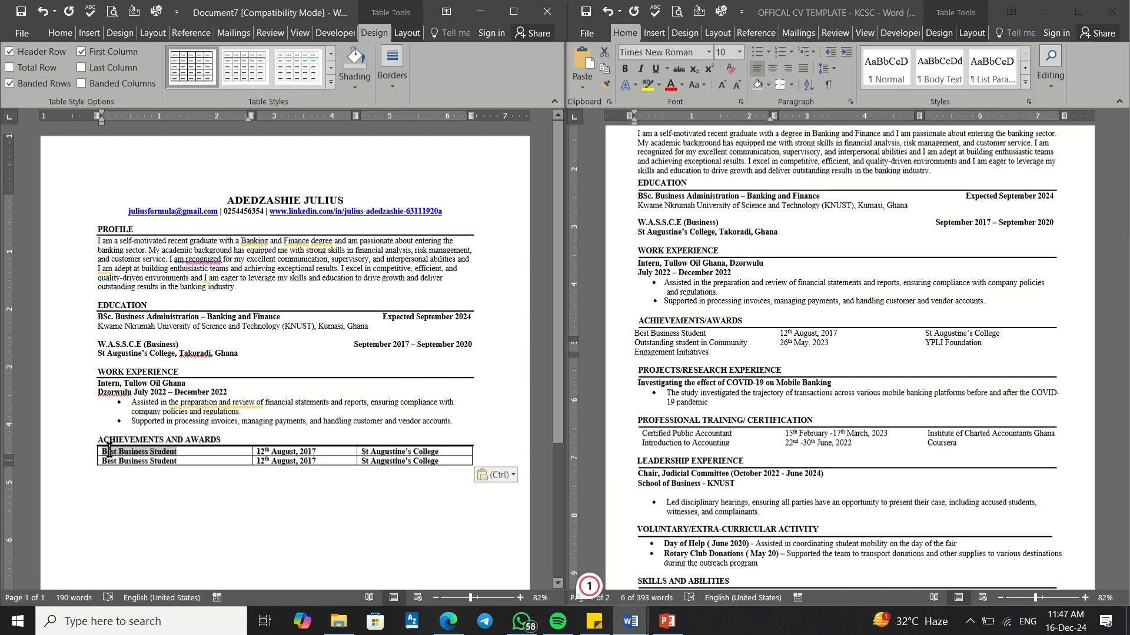
pyautogui.press('Delete')
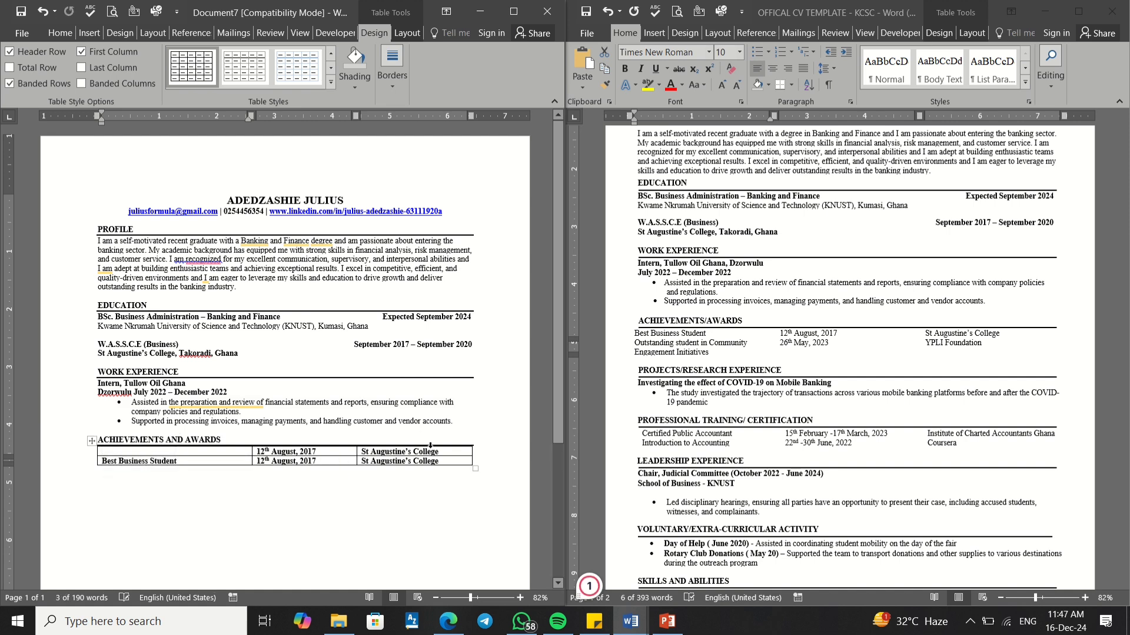
pyautogui.moveTo(430, 446); pyautogui.dragTo(360, 456)
pyautogui.press('BackSpace')
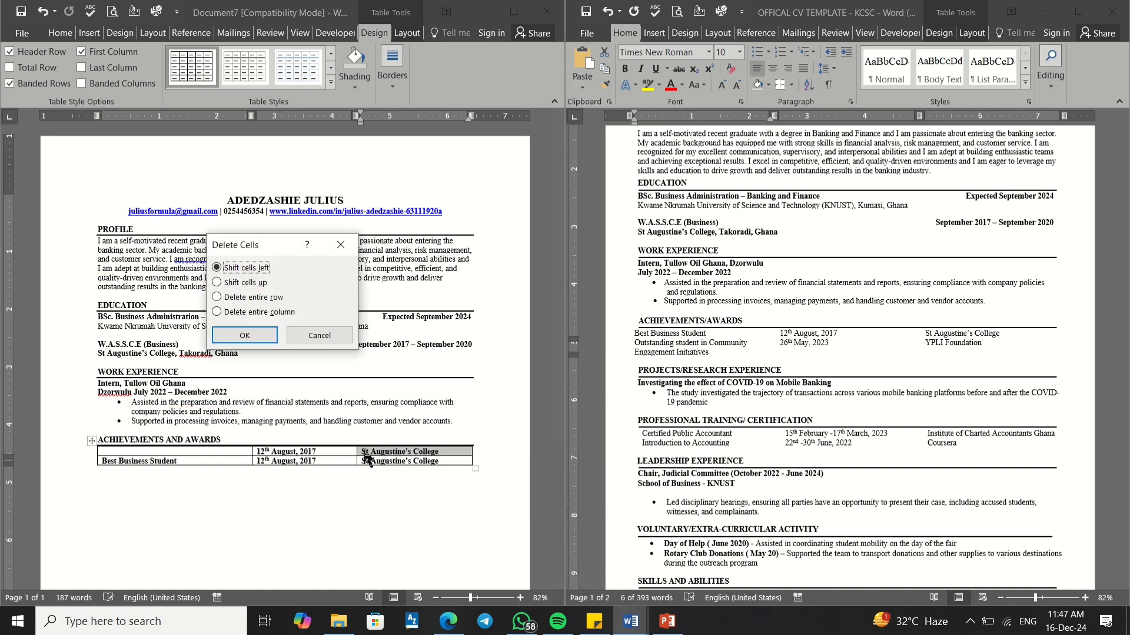
pyautogui.click(344, 245)
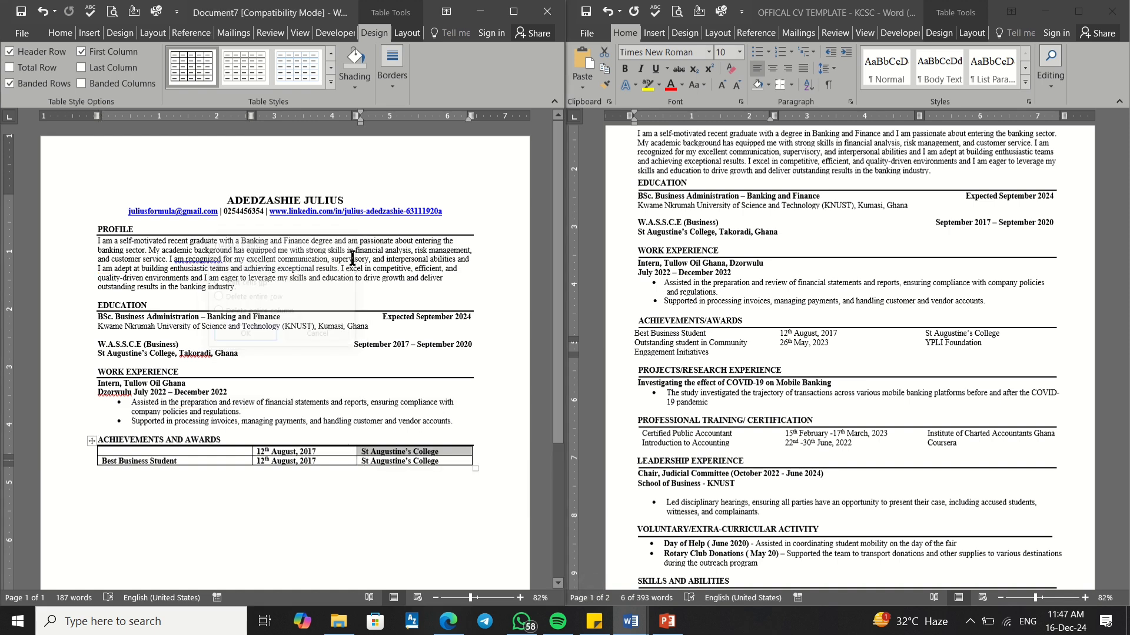
# Step: Erase the college name and date from the first row of the awards table
pyautogui.moveTo(454, 459); pyautogui.dragTo(445, 452)
pyautogui.click(445, 452)
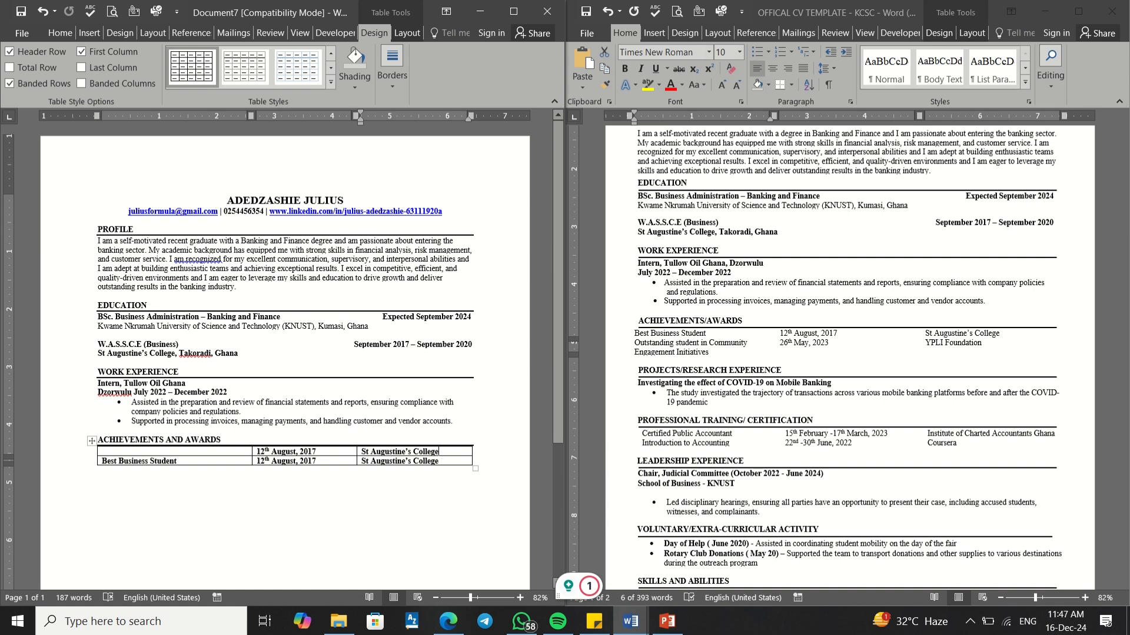
pyautogui.press('BackSpace')
pyautogui.press('BackSpace')
pyautogui.press('BackSpace')
pyautogui.press('BackSpace')
pyautogui.press('BackSpace')
pyautogui.press('BackSpace')
pyautogui.press('BackSpace')
pyautogui.press('BackSpace')
pyautogui.press('BackSpace')
pyautogui.press('BackSpace')
pyautogui.press('BackSpace')
pyautogui.press('BackSpace')
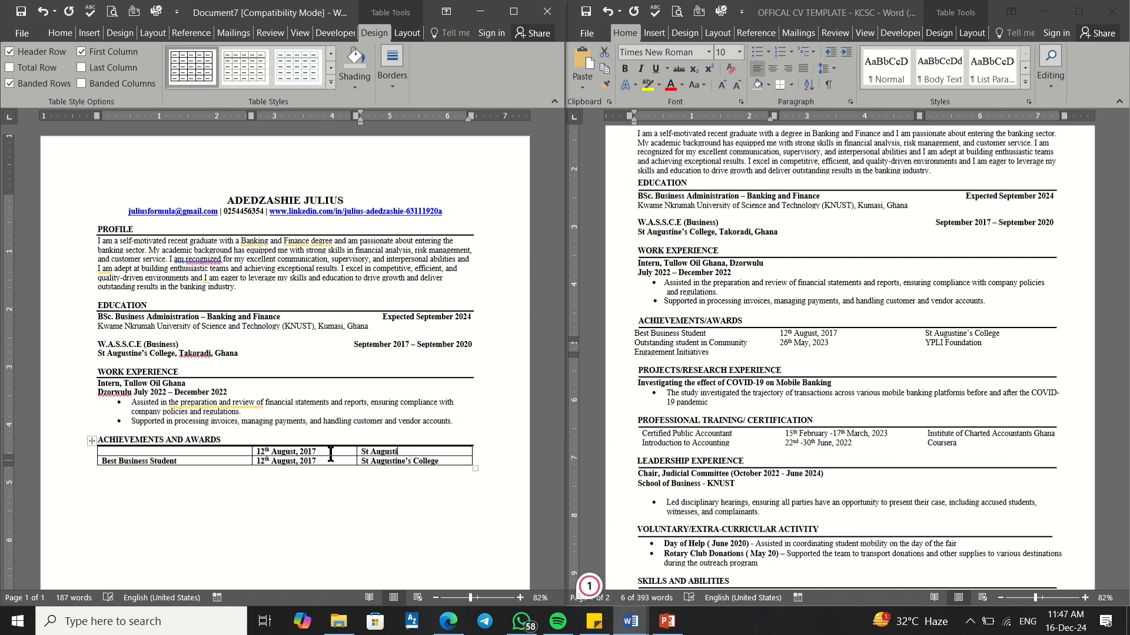
pyautogui.press('BackSpace')
pyautogui.press('BackSpace')
pyautogui.press('BackSpace')
pyautogui.press('BackSpace')
pyautogui.press('BackSpace')
pyautogui.press('BackSpace')
pyautogui.press('BackSpace')
pyautogui.press('BackSpace')
pyautogui.press('BackSpace')
pyautogui.click(318, 453)
pyautogui.press('BackSpace')
pyautogui.press('BackSpace')
pyautogui.press('BackSpace')
pyautogui.press('BackSpace')
pyautogui.press('BackSpace')
pyautogui.press('BackSpace')
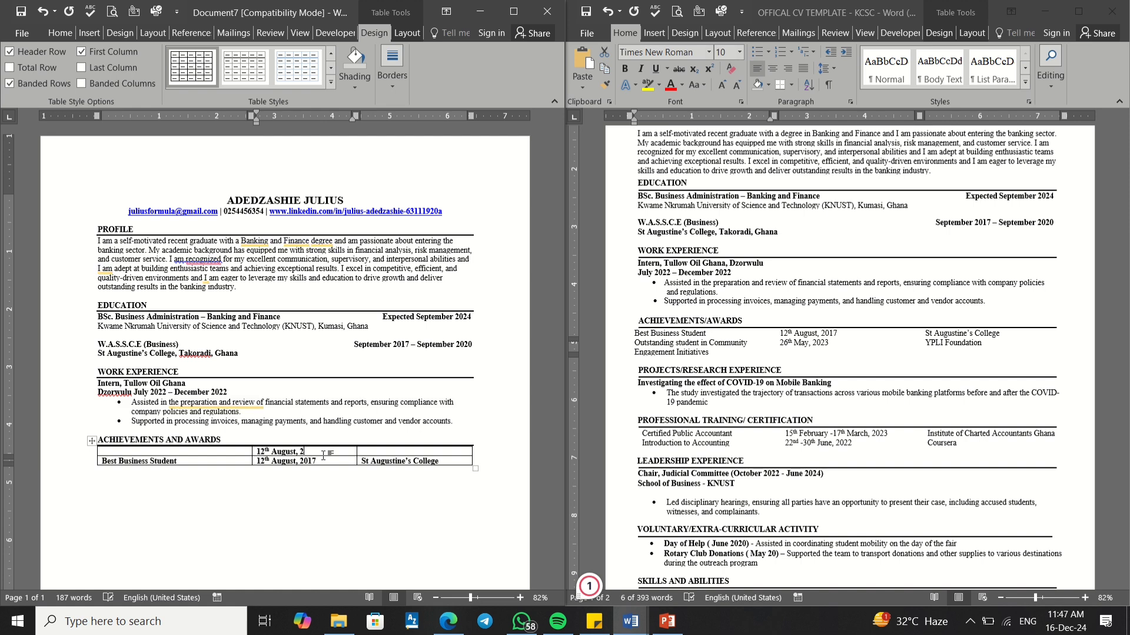
pyautogui.press('BackSpace')
pyautogui.press('BackSpace')
pyautogui.press('BackSpace')
pyautogui.press('BackSpace')
pyautogui.press('BackSpace')
pyautogui.press('BackSpace')
pyautogui.press('BackSpace')
pyautogui.click(804, 354)
# Step: Paste 'Outstanding student in Community Engagement Initiatives' into the first row's first cell, merging formatting
pyautogui.click(654, 350)
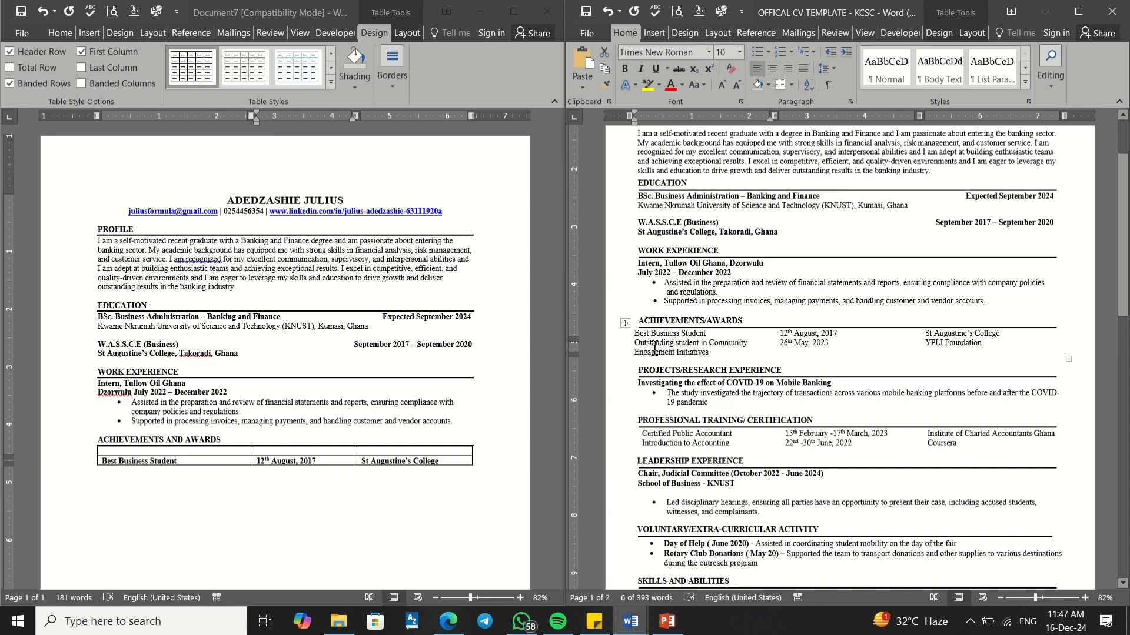
pyautogui.moveTo(709, 352); pyautogui.dragTo(643, 347)
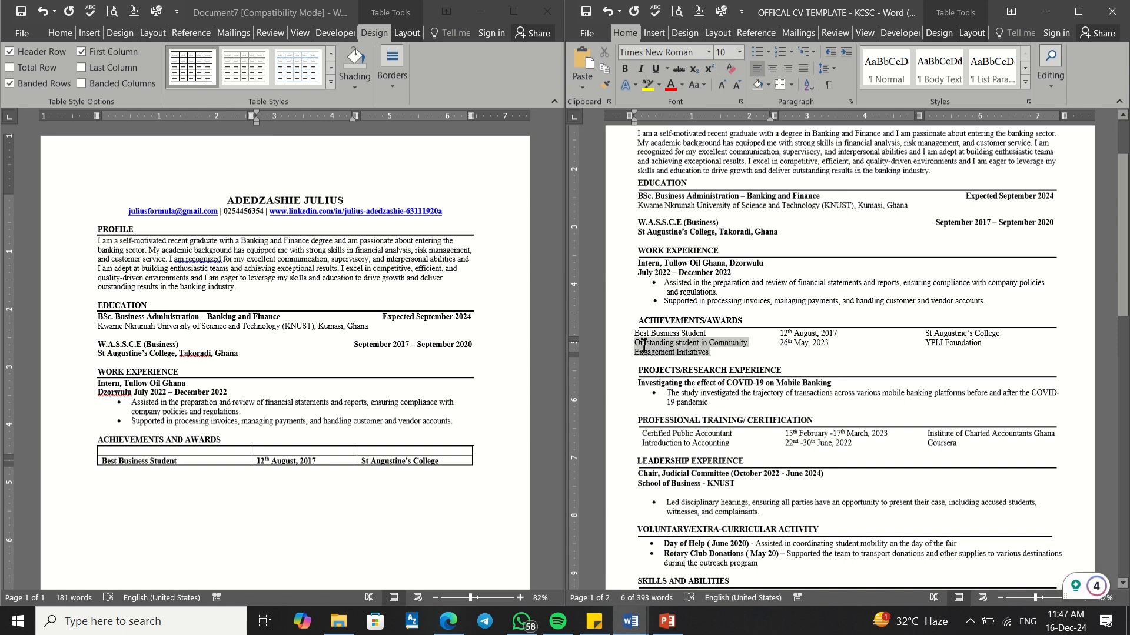
pyautogui.rightClick(644, 348)
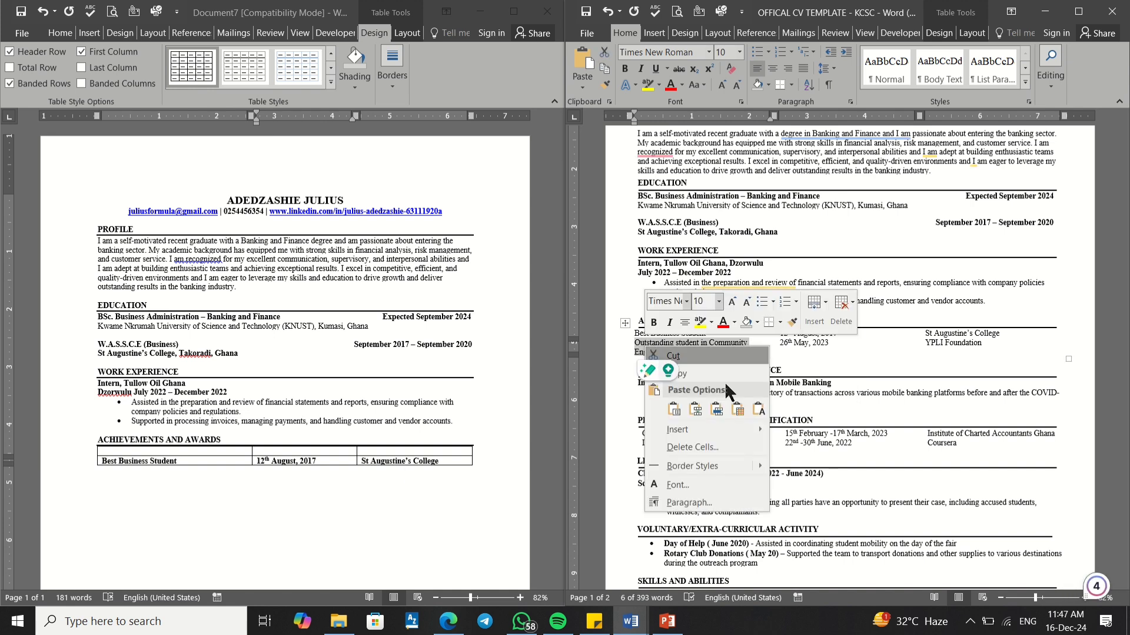
pyautogui.click(688, 374)
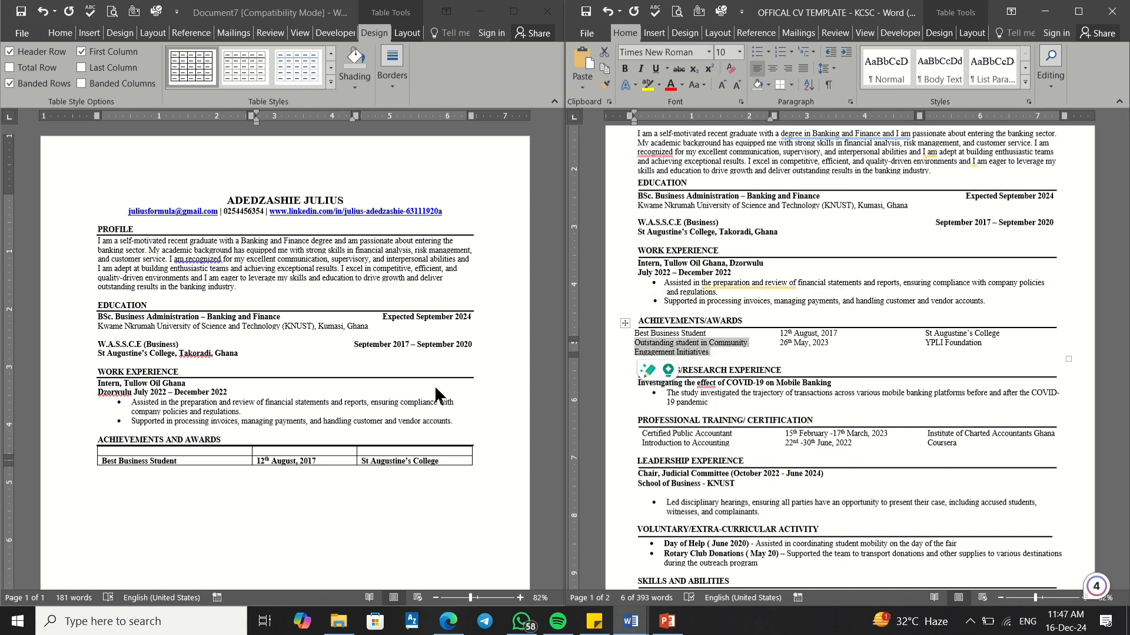
pyautogui.click(188, 450)
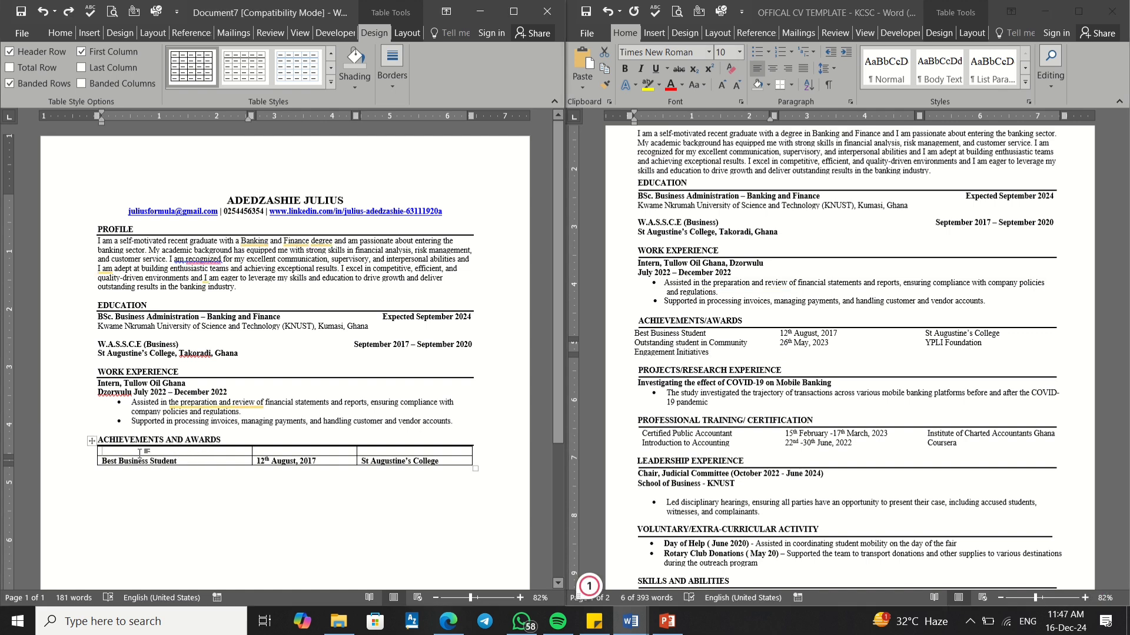
pyautogui.rightClick(143, 450)
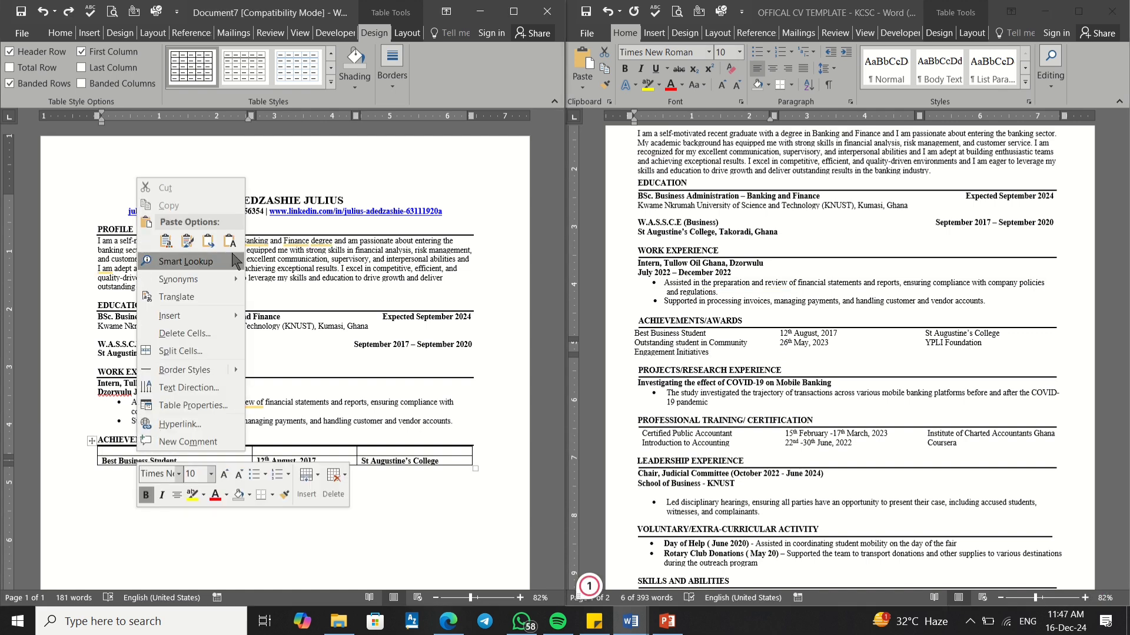
pyautogui.click(208, 241)
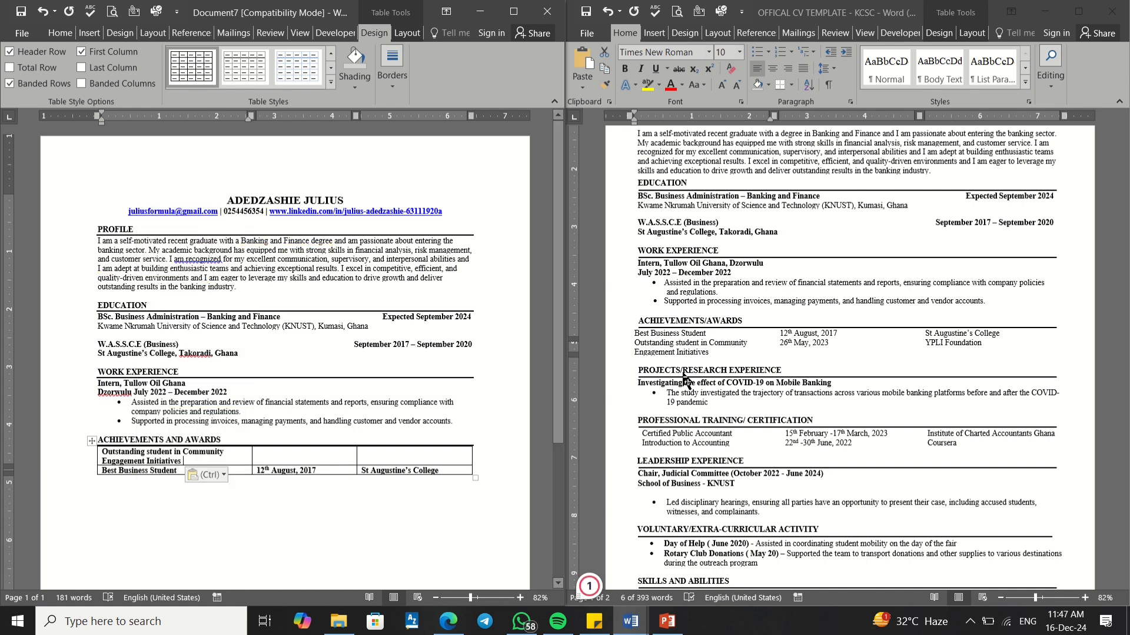
# Step: Paste the date 26th May, 2023 from the template into the row's second cell
pyautogui.click(742, 330)
pyautogui.moveTo(828, 343); pyautogui.dragTo(789, 341)
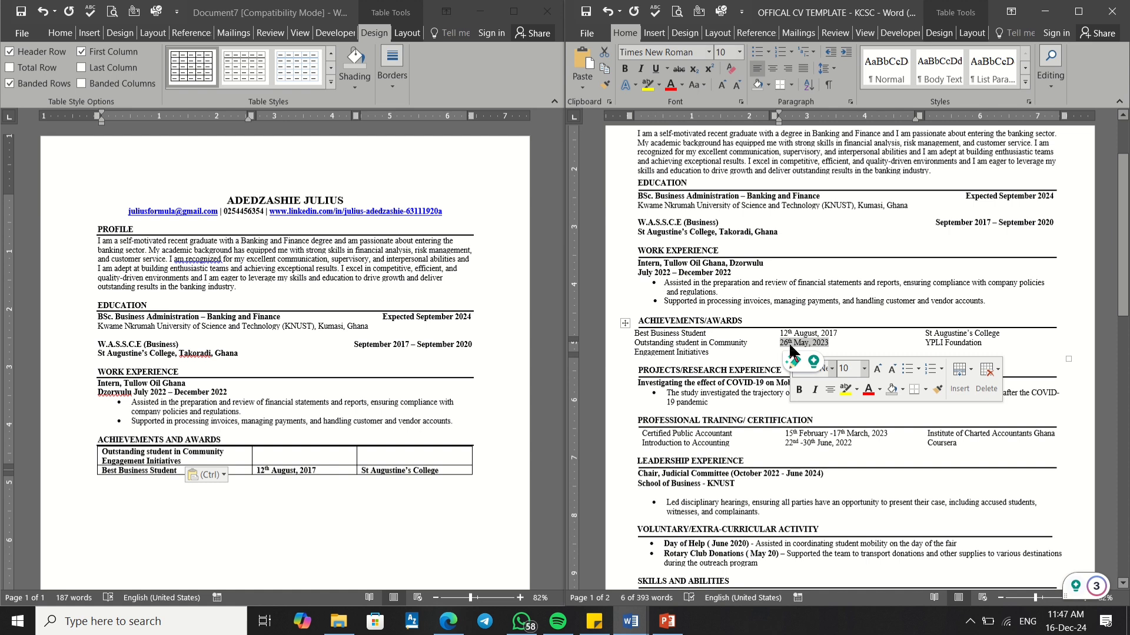
pyautogui.click(265, 458)
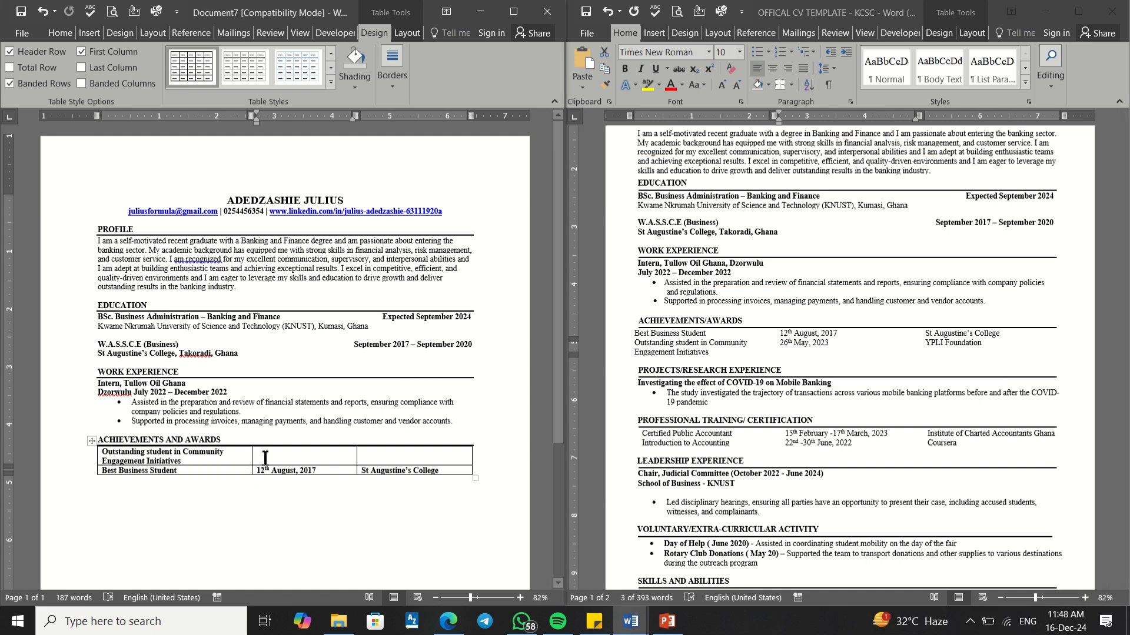
pyautogui.hotkey('ctrl', 'v')
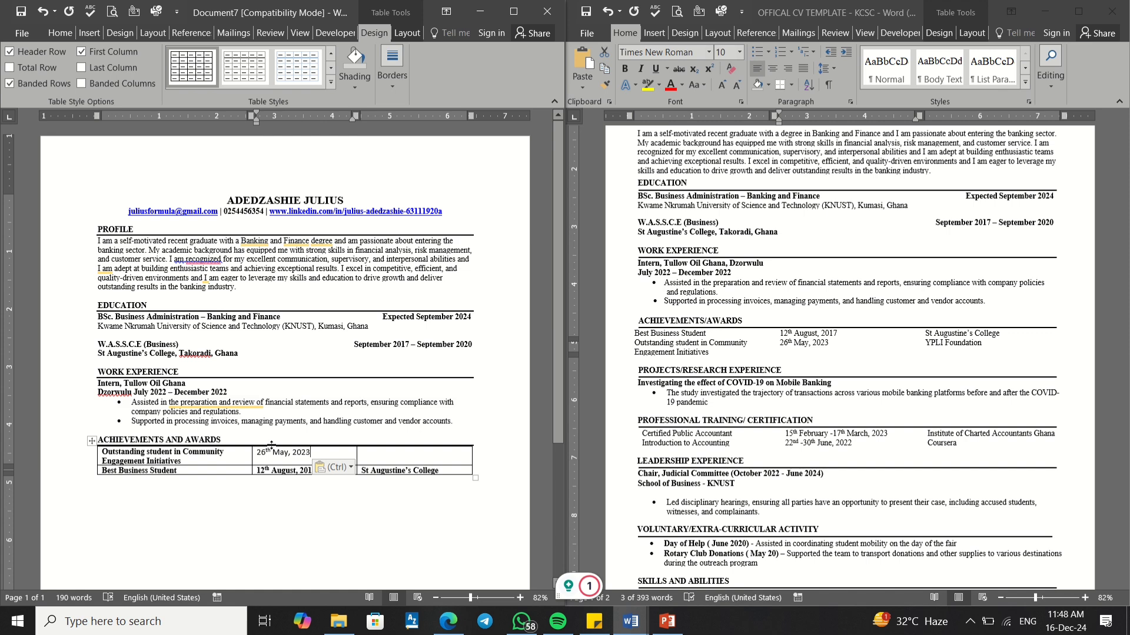
pyautogui.moveTo(311, 453); pyautogui.dragTo(257, 453)
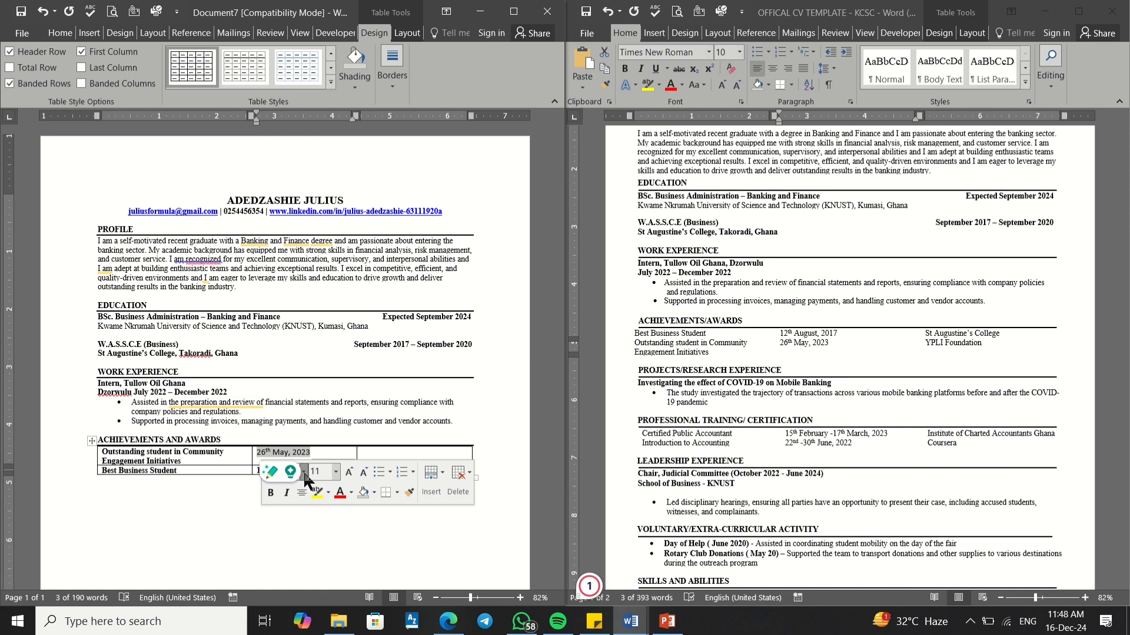
# Step: Format the date 26th May, 2023 as Times New Roman, size 10
pyautogui.click(304, 472)
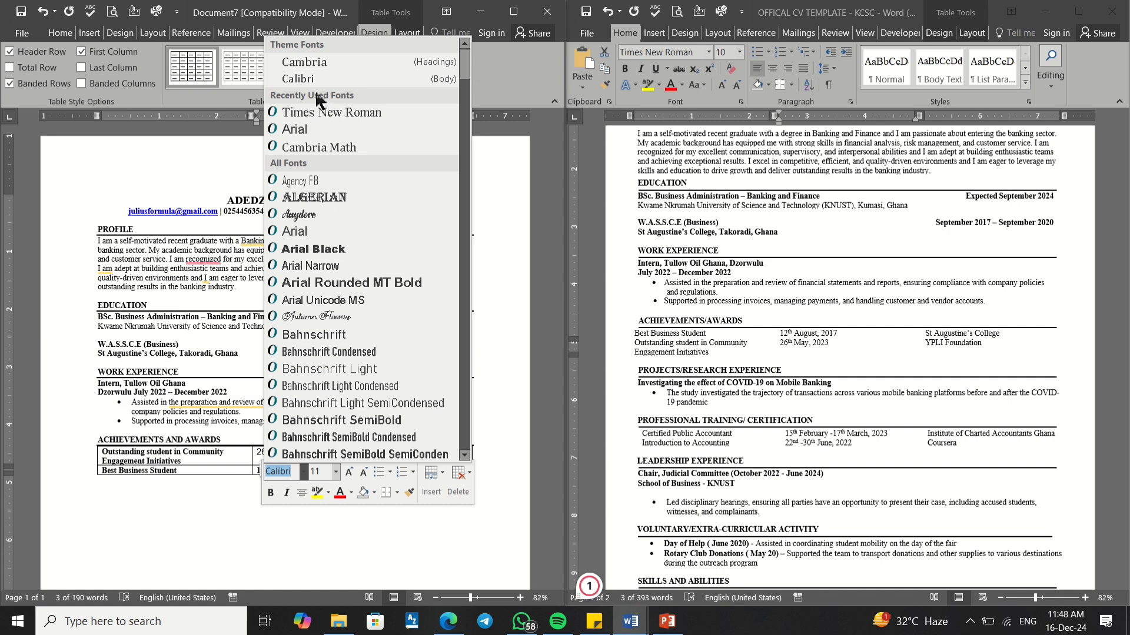
pyautogui.click(324, 113)
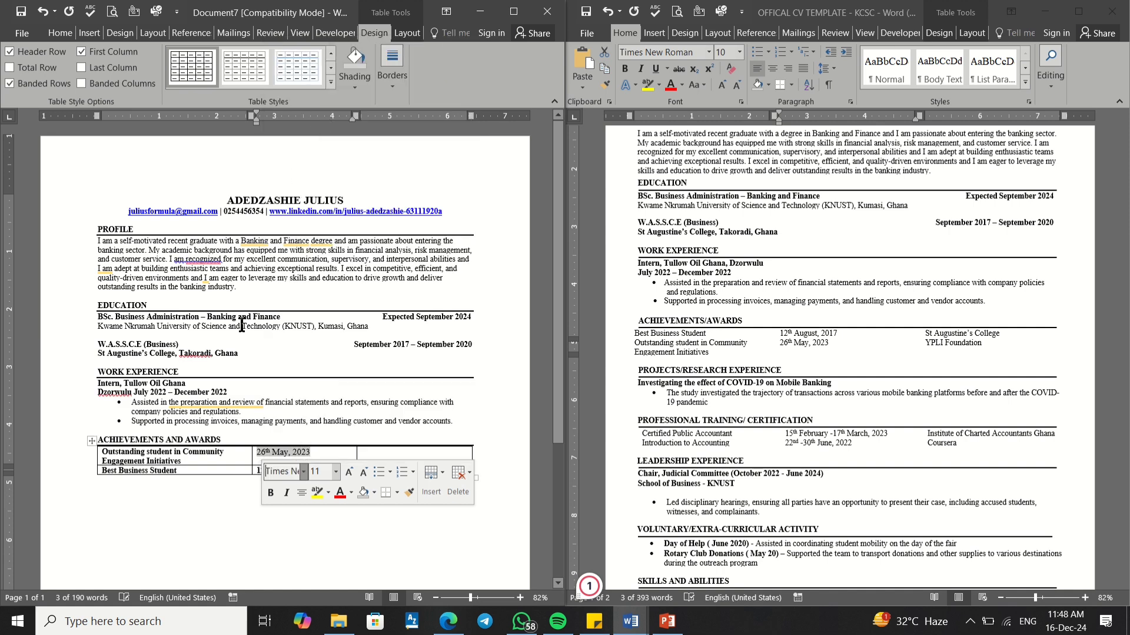
pyautogui.click(336, 472)
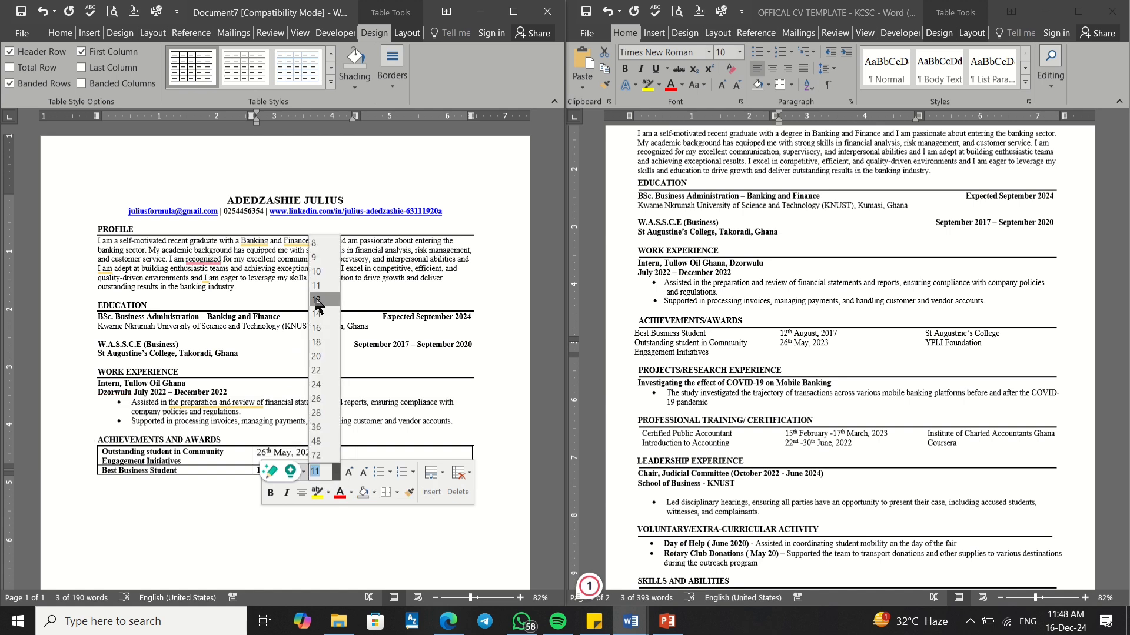
pyautogui.click(316, 272)
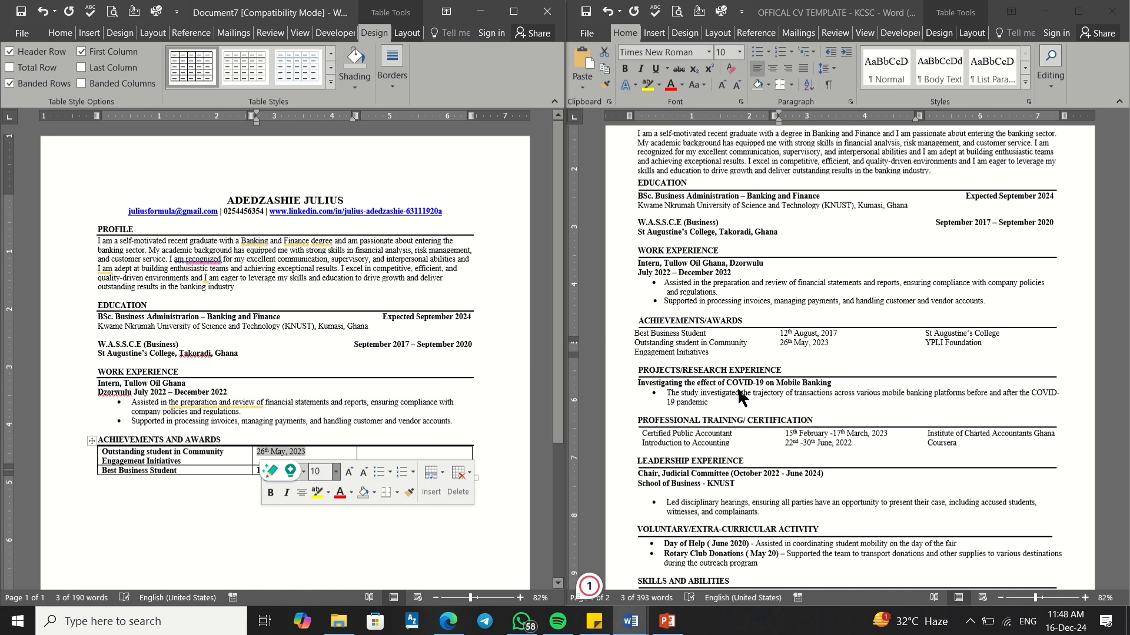
pyautogui.click(892, 340)
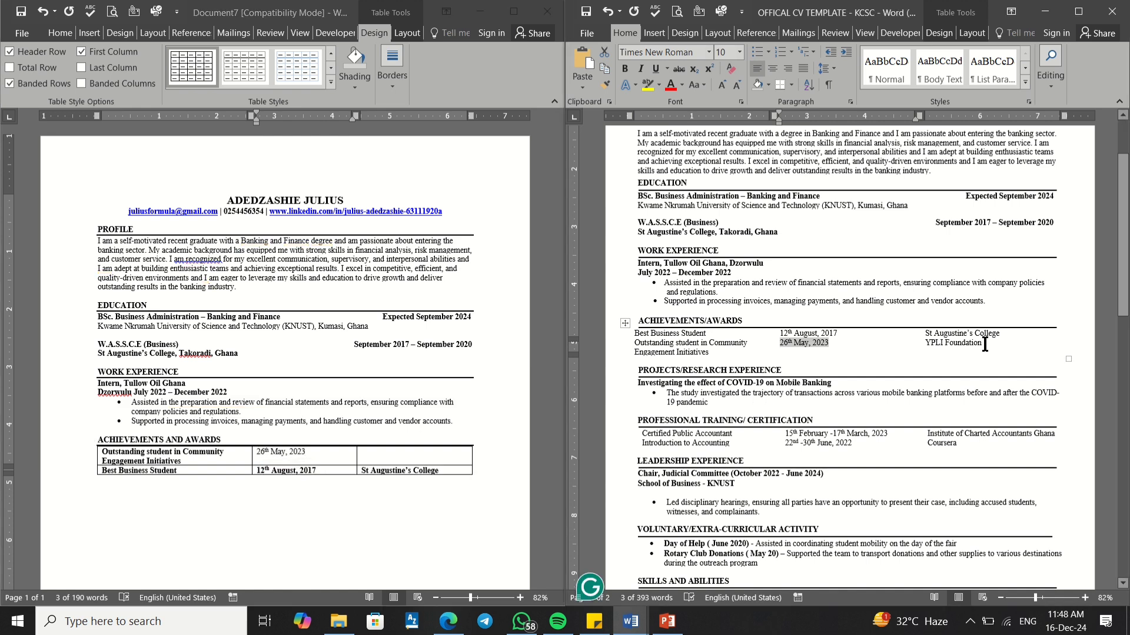
# Step: Paste 'YPLI Foundation' from the template into the first row's third cell
pyautogui.moveTo(984, 344); pyautogui.dragTo(949, 347)
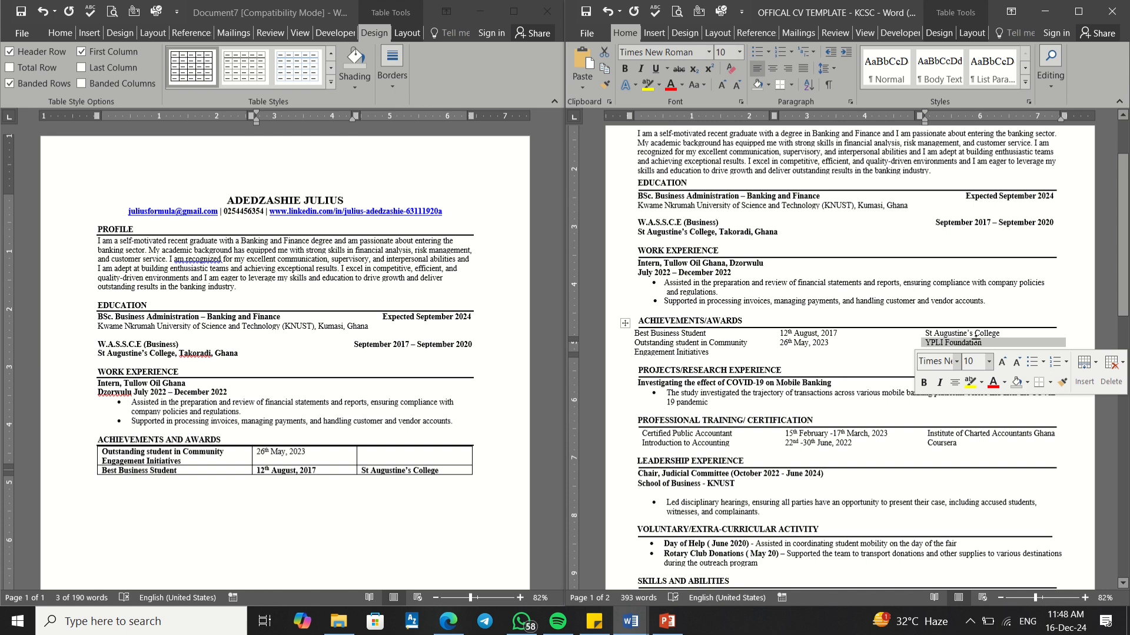
pyautogui.click(980, 345)
pyautogui.moveTo(980, 344); pyautogui.dragTo(940, 348)
pyautogui.press('super+c')
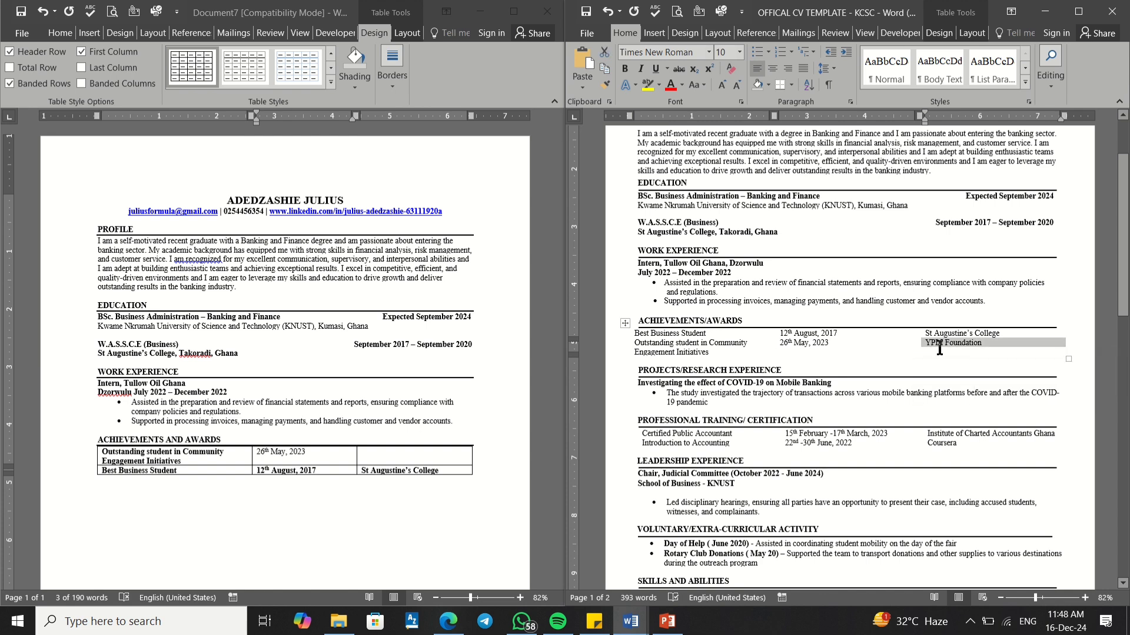
pyautogui.click(348, 457)
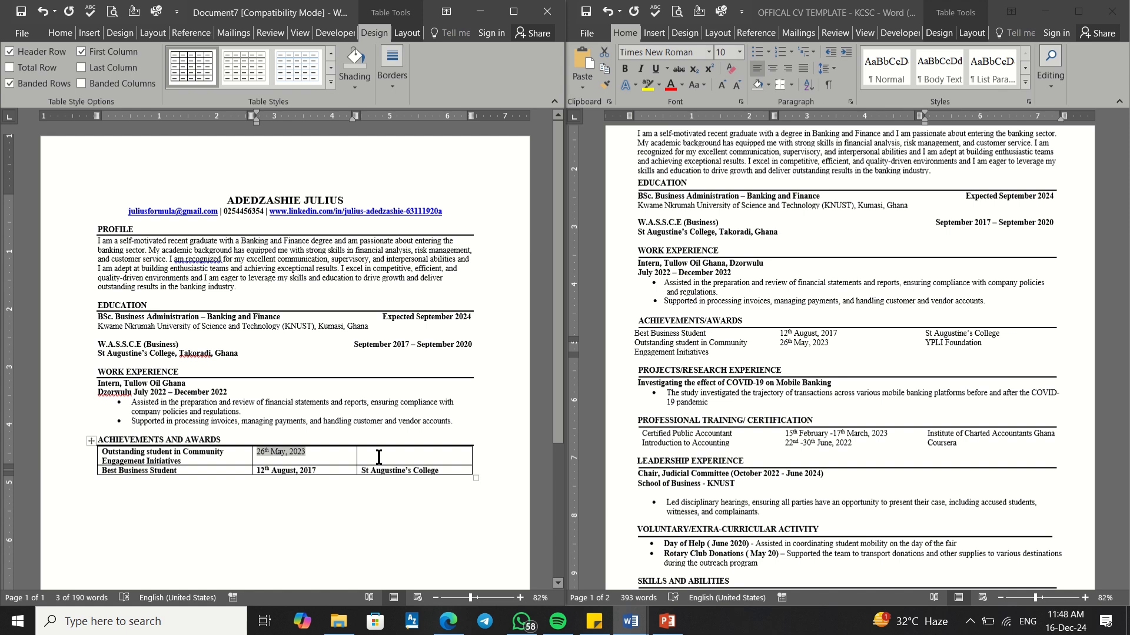
pyautogui.rightClick(378, 454)
pyautogui.click(378, 455)
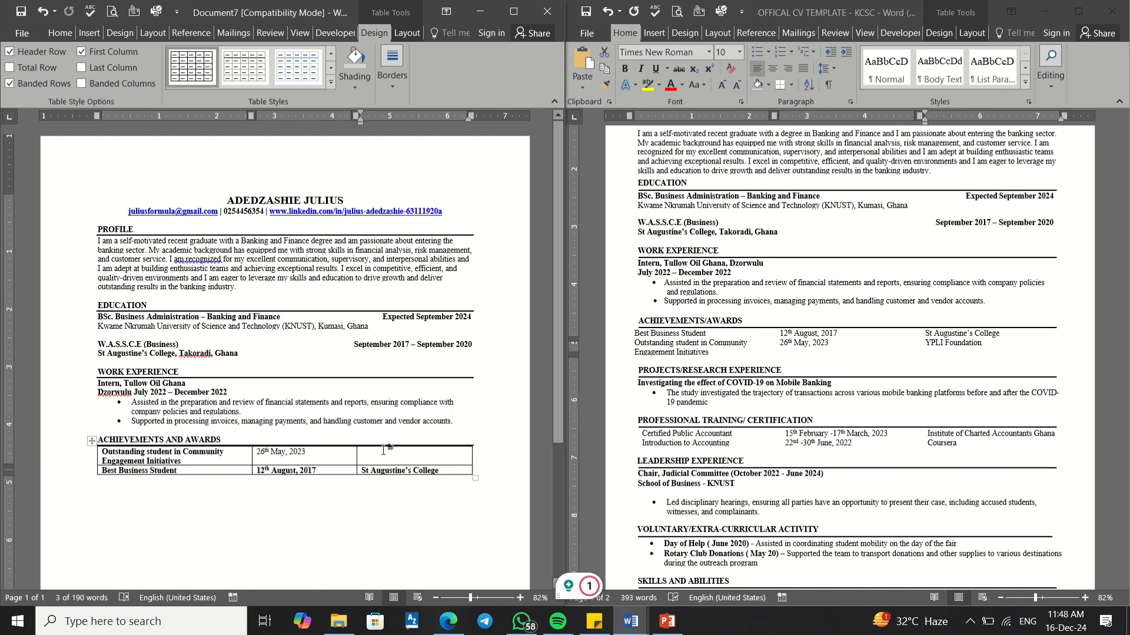
pyautogui.rightClick(383, 451)
pyautogui.click(496, 242)
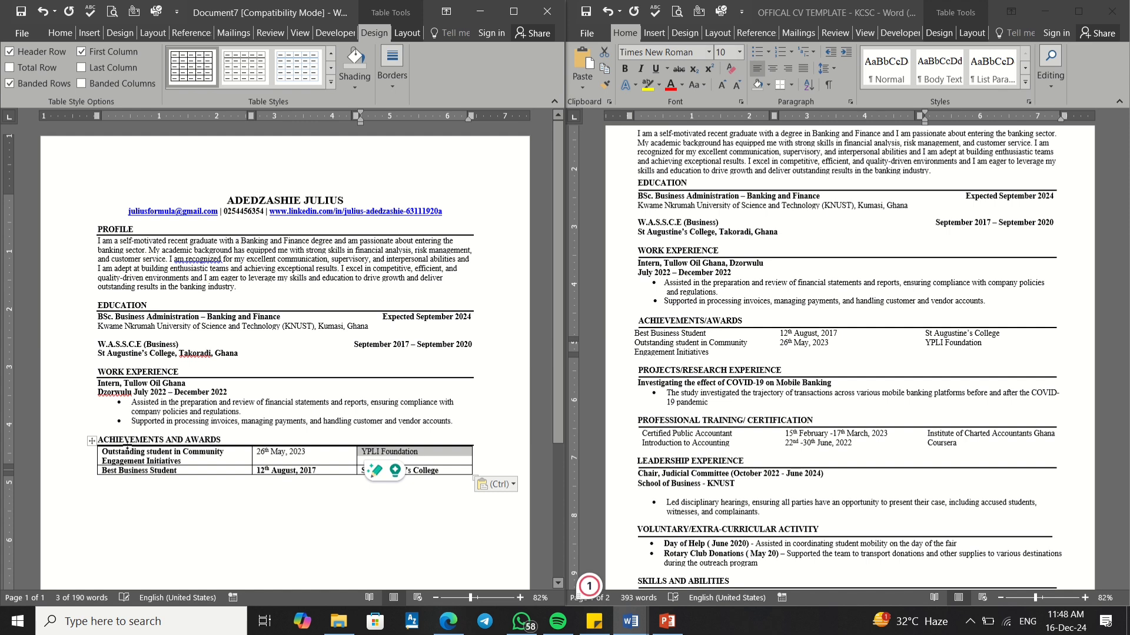
# Step: Remove bold from the text in both awards table rows
pyautogui.moveTo(100, 453); pyautogui.dragTo(451, 470)
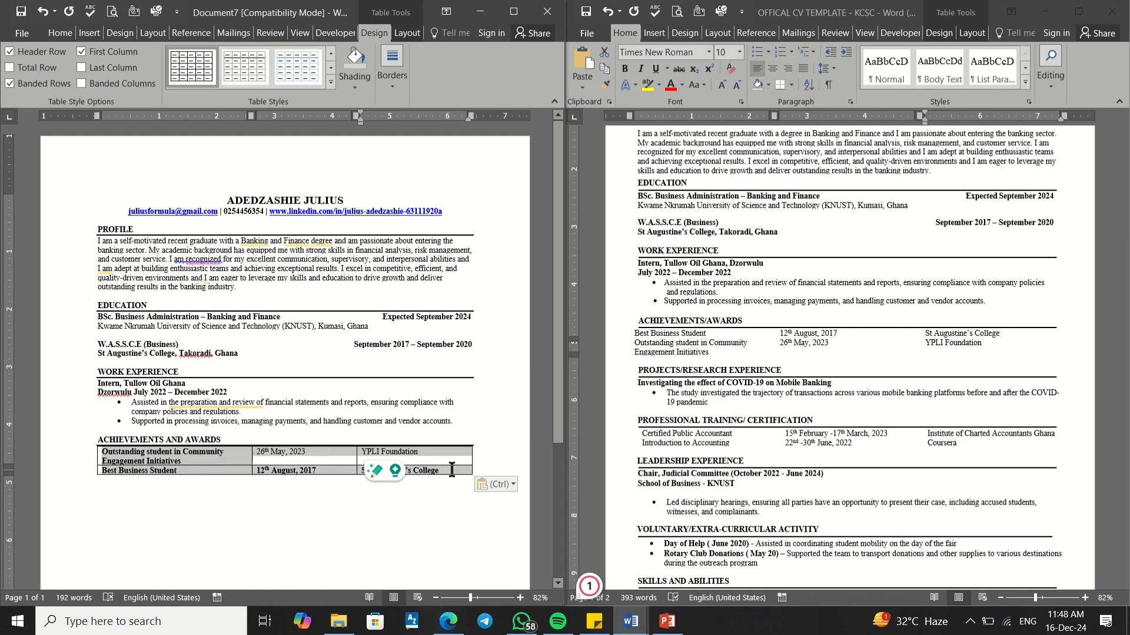
pyautogui.click(47, 33)
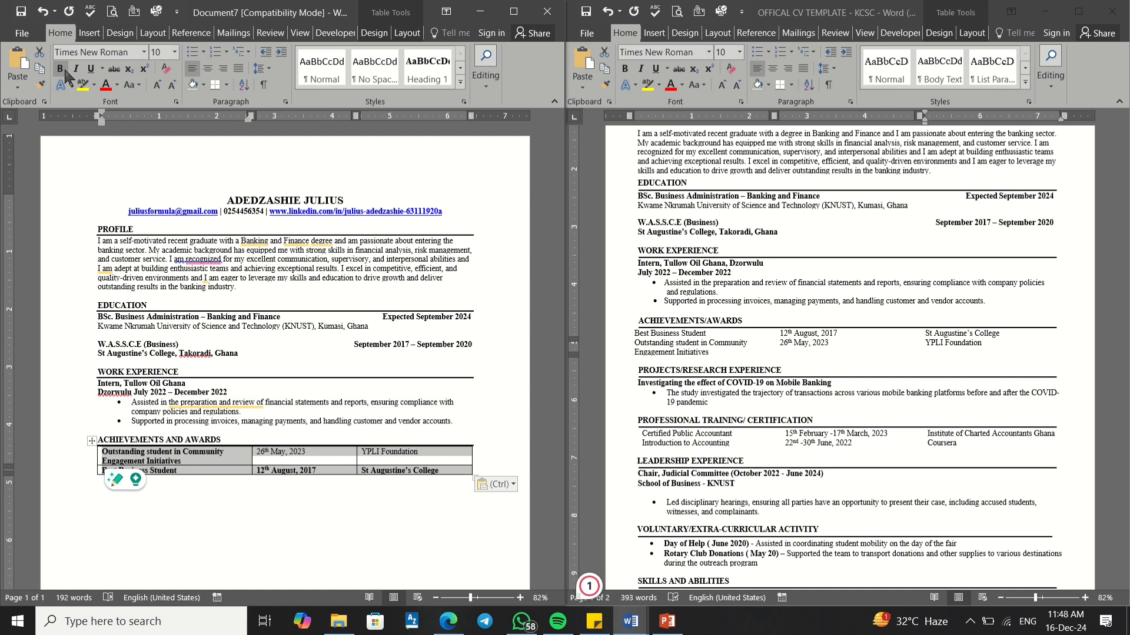
pyautogui.click(64, 67)
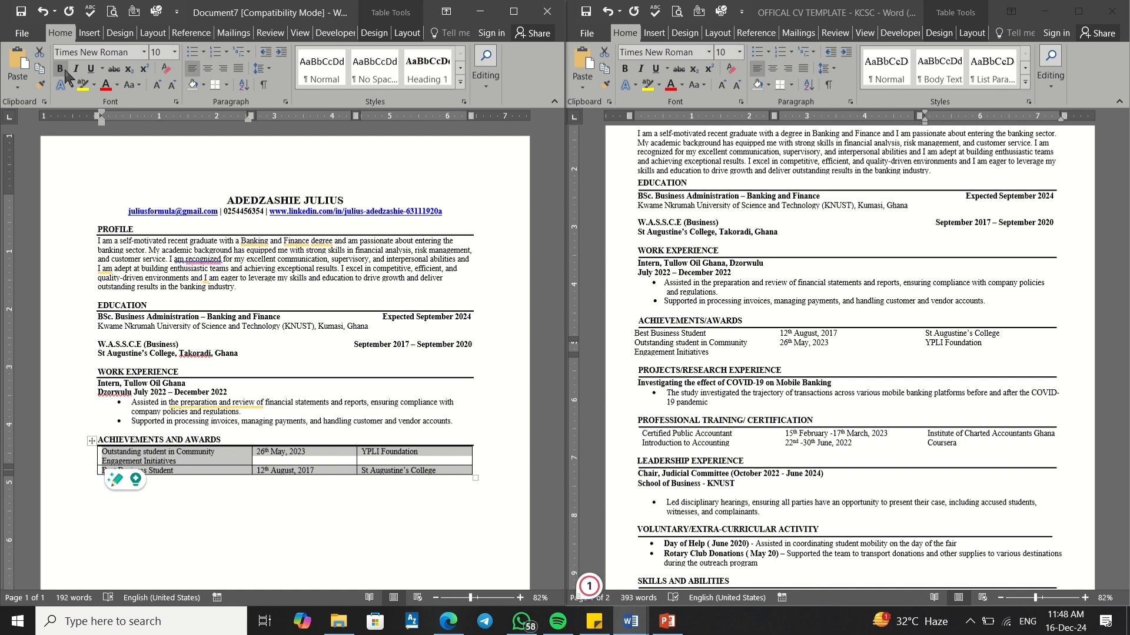
# Step: Turn off the Header Row option and apply a borderless Plain Tables style to the awards table
pyautogui.click(295, 519)
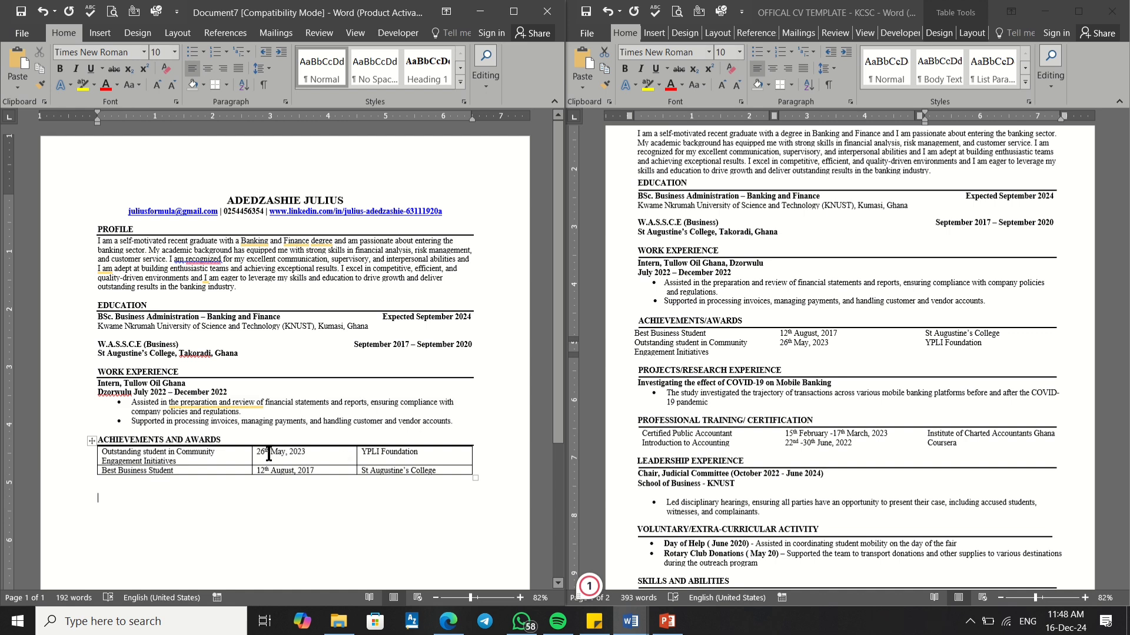
pyautogui.click(105, 453)
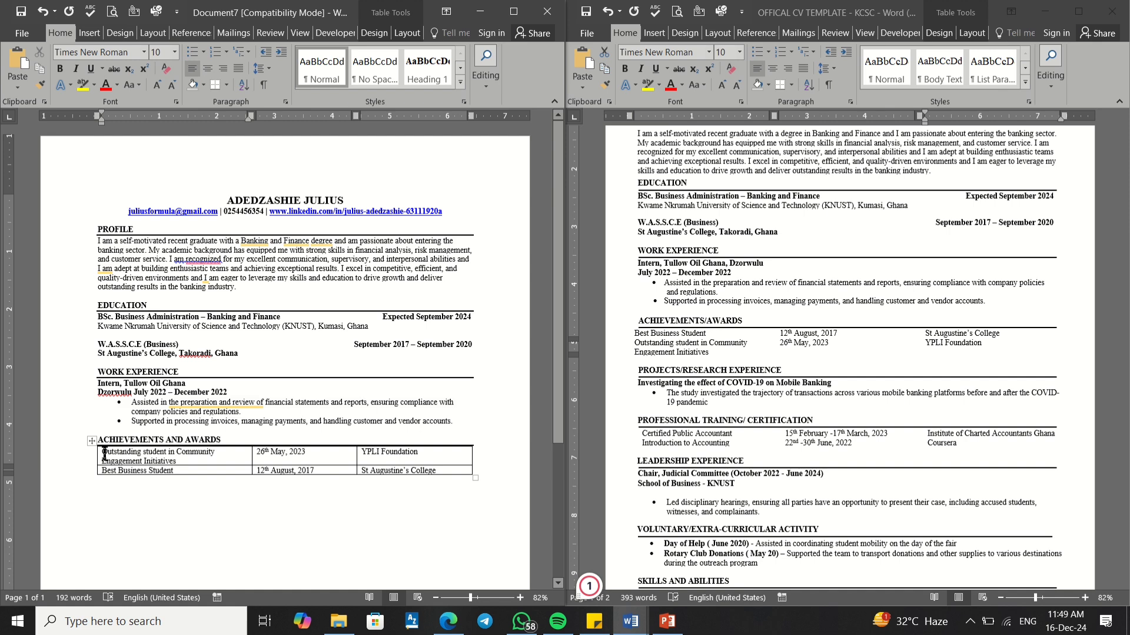
pyautogui.click(373, 33)
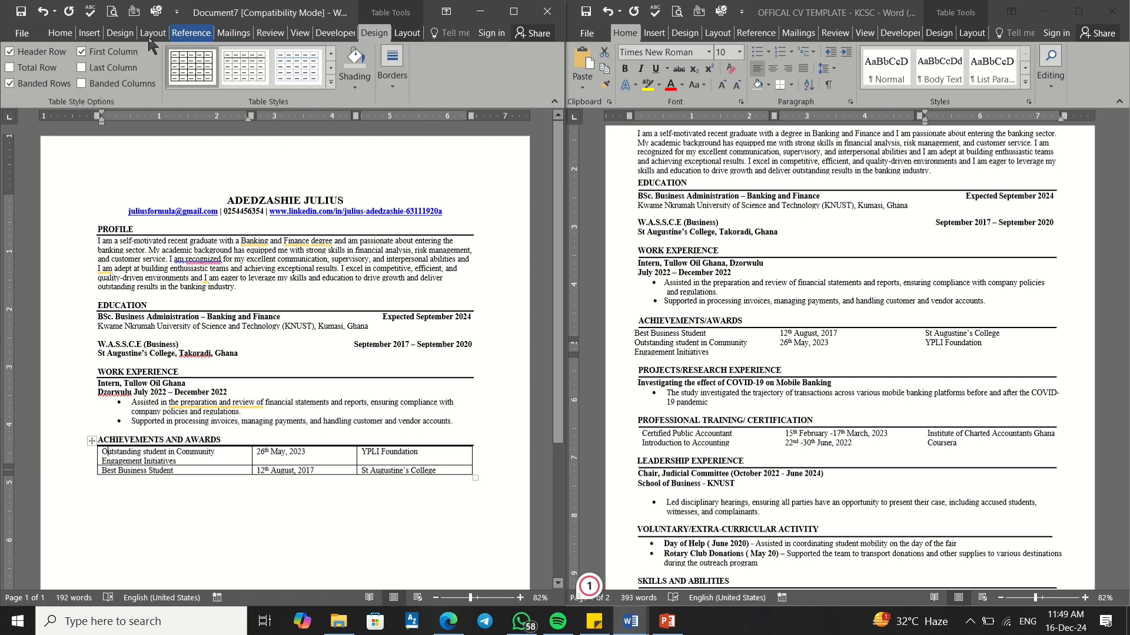
pyautogui.click(9, 51)
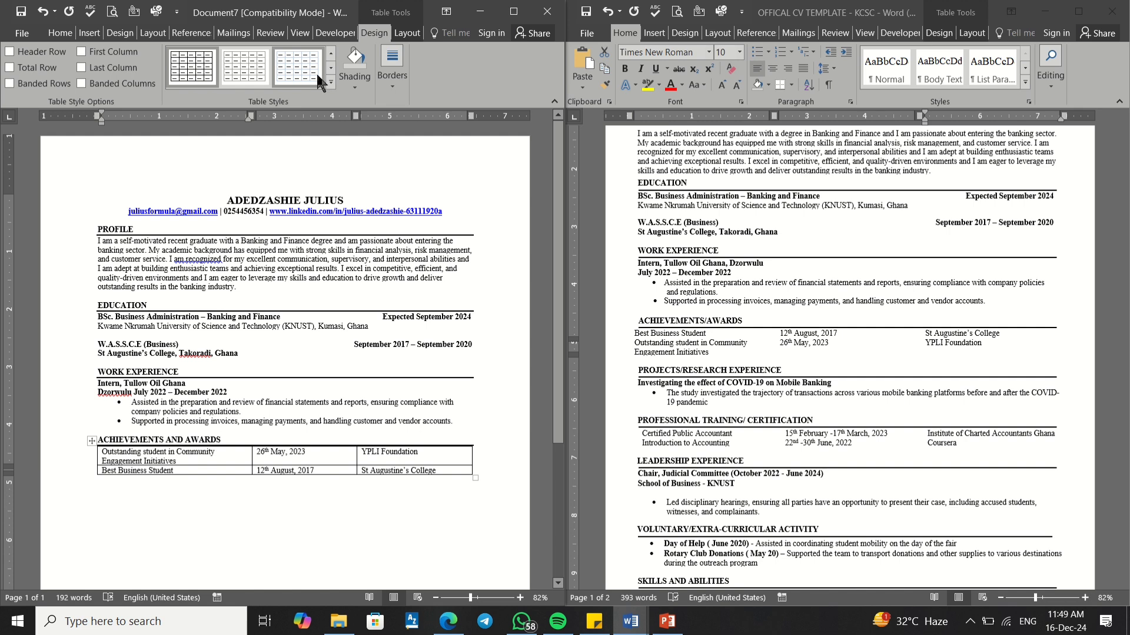
pyautogui.click(330, 82)
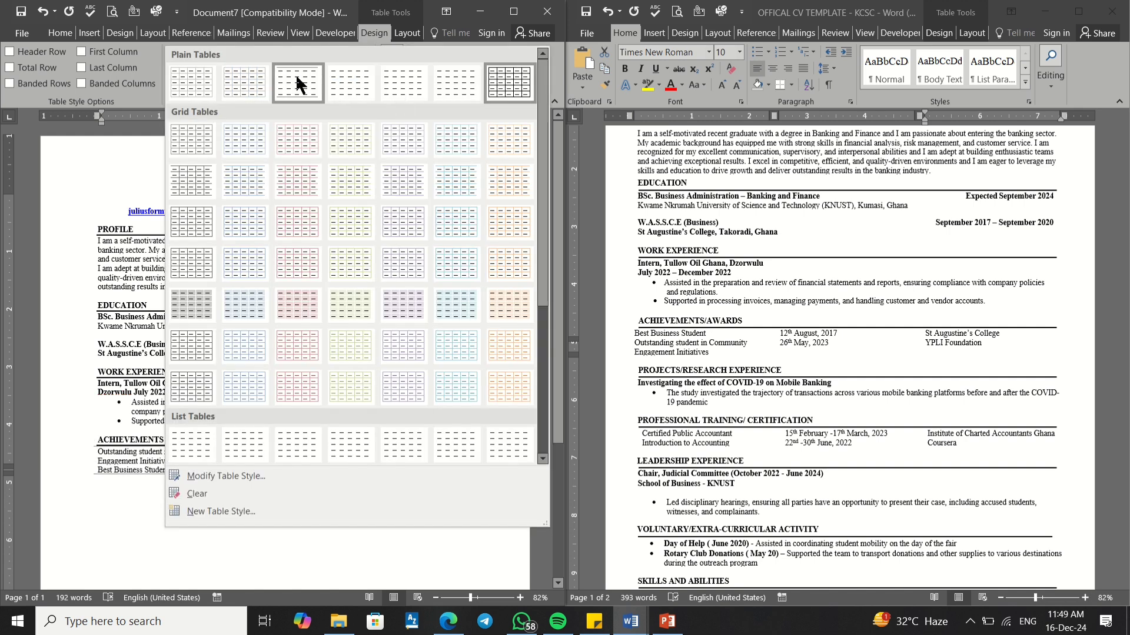
pyautogui.click(351, 77)
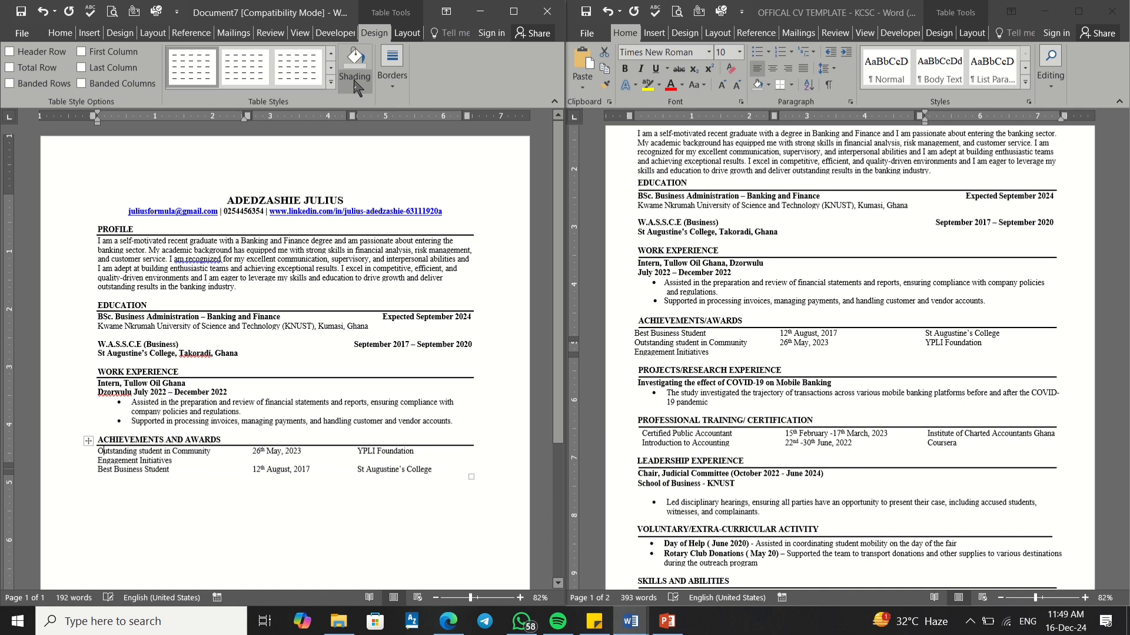
pyautogui.click(310, 490)
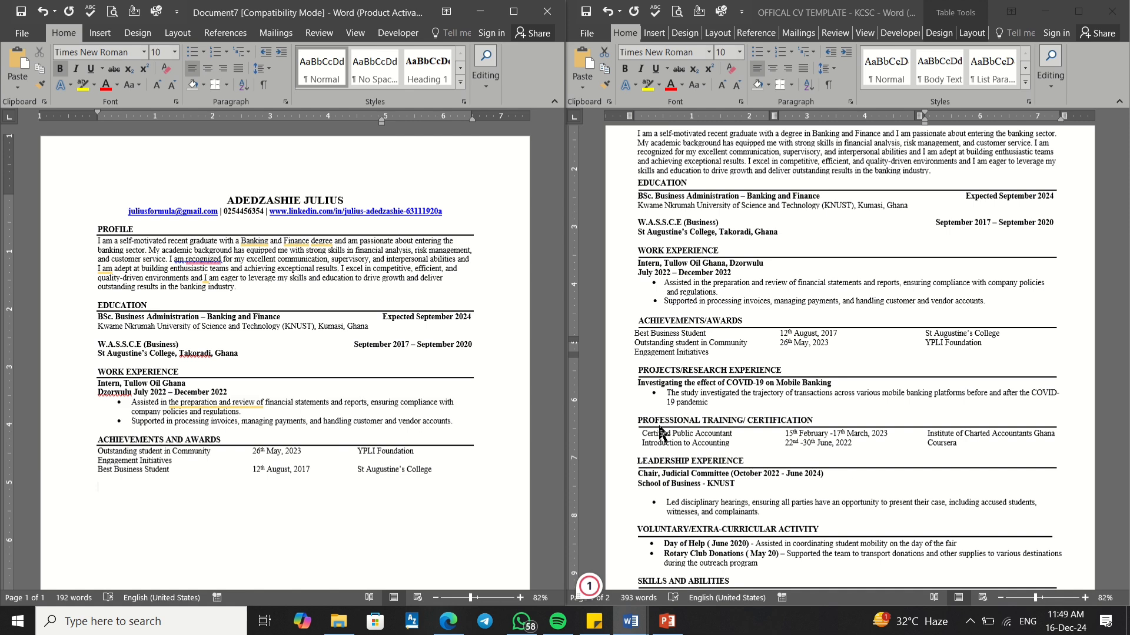
# Step: Paste the PROFESSIONAL TRAINING/ CERTIFICATION heading from the template below the awards table, merging formatting
pyautogui.click(677, 427)
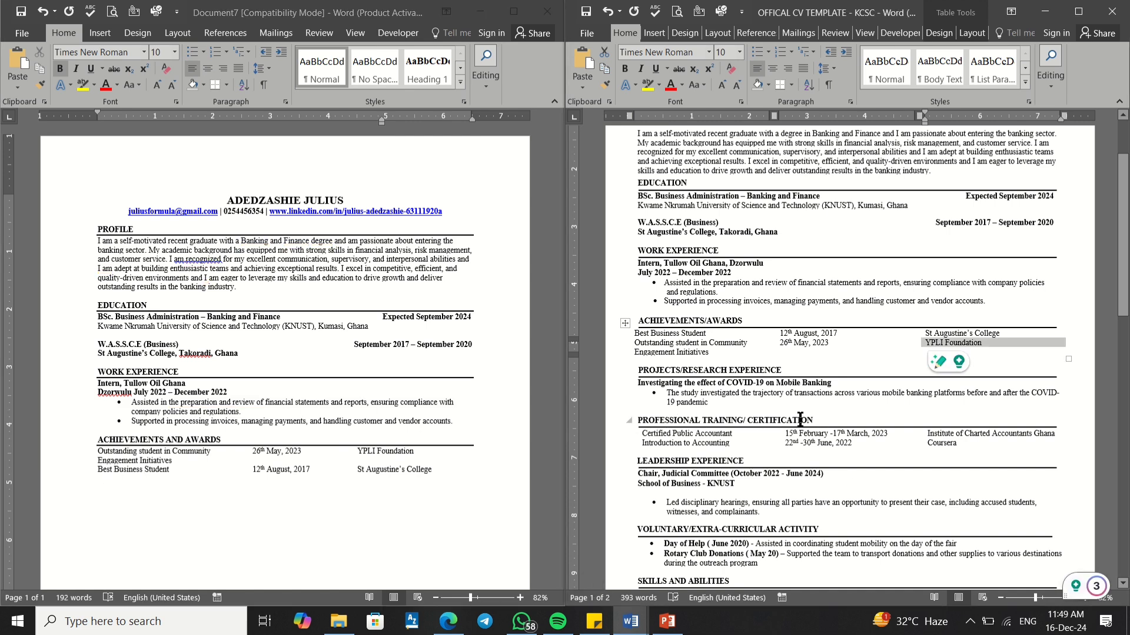
pyautogui.moveTo(814, 420); pyautogui.dragTo(788, 423)
pyautogui.rightClick(787, 419)
pyautogui.click(814, 227)
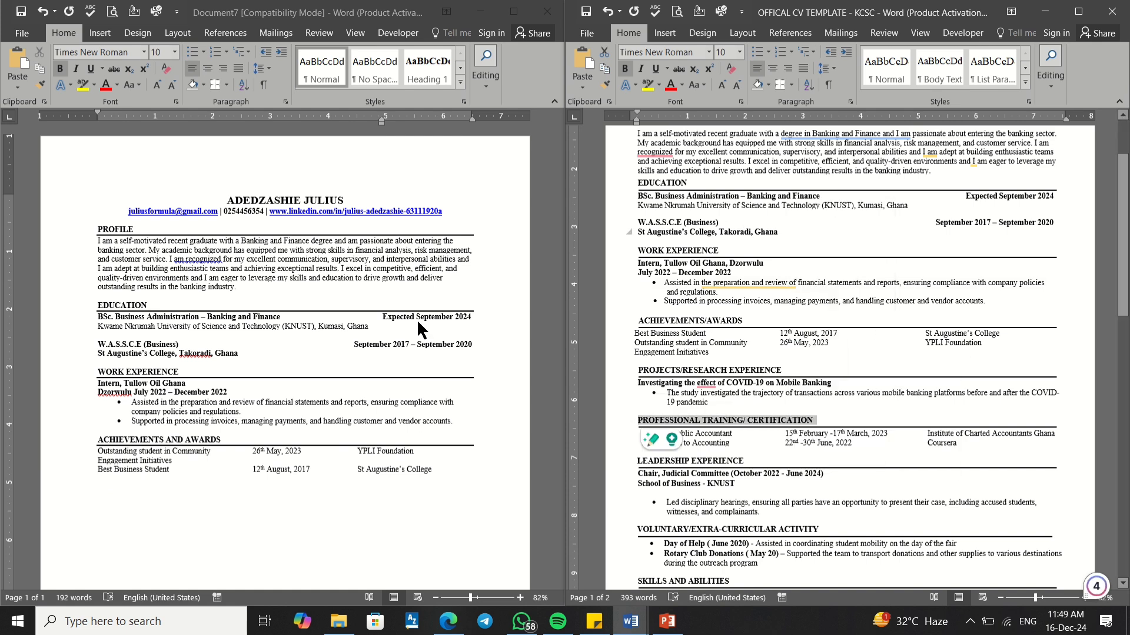
pyautogui.click(176, 476)
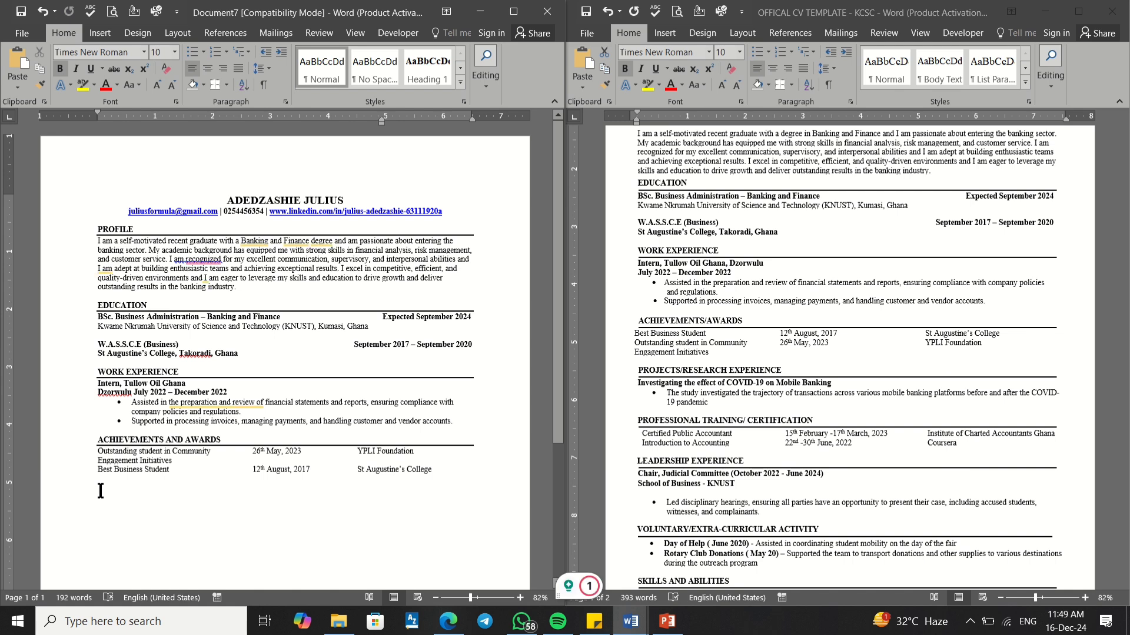
pyautogui.rightClick(100, 491)
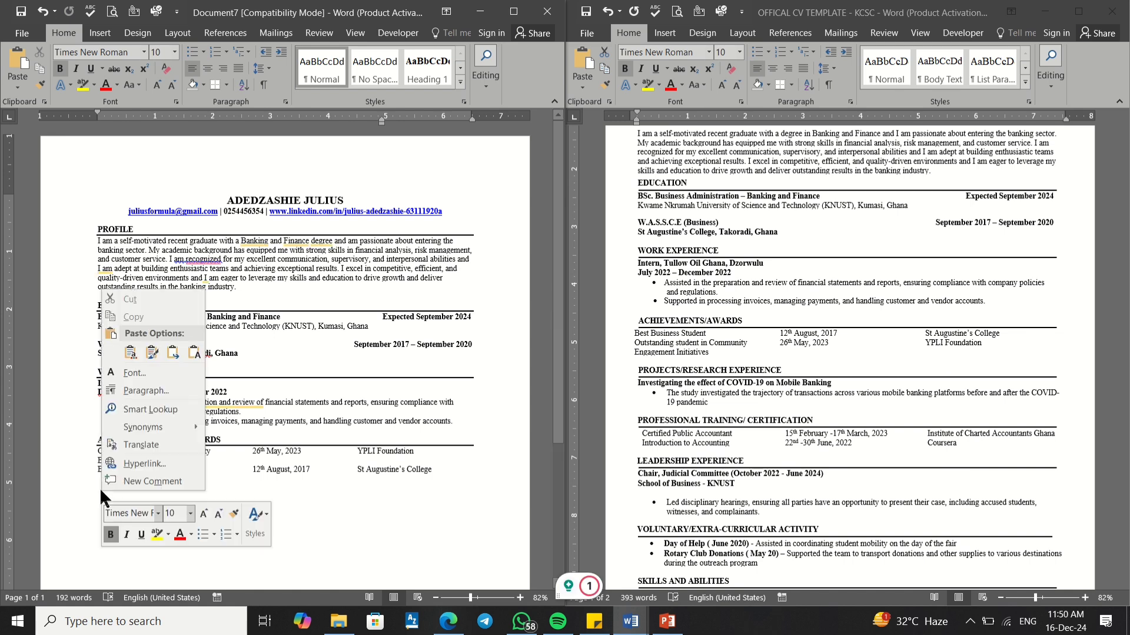
pyautogui.click(171, 354)
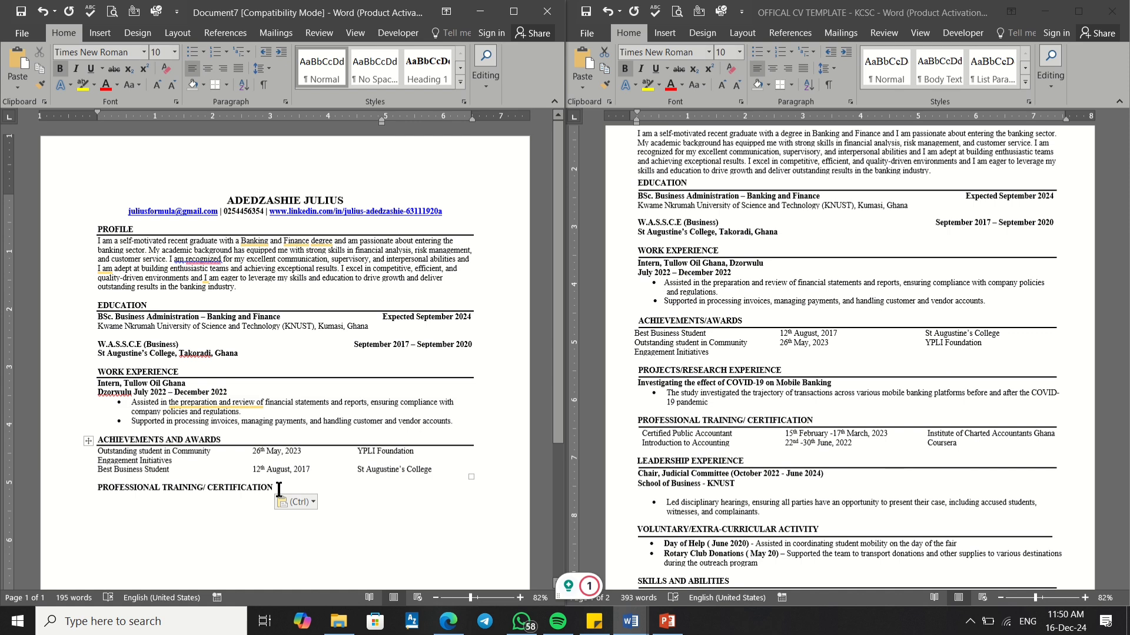
# Step: Add a bottom border line under the certification heading
pyautogui.moveTo(279, 489); pyautogui.dragTo(97, 489)
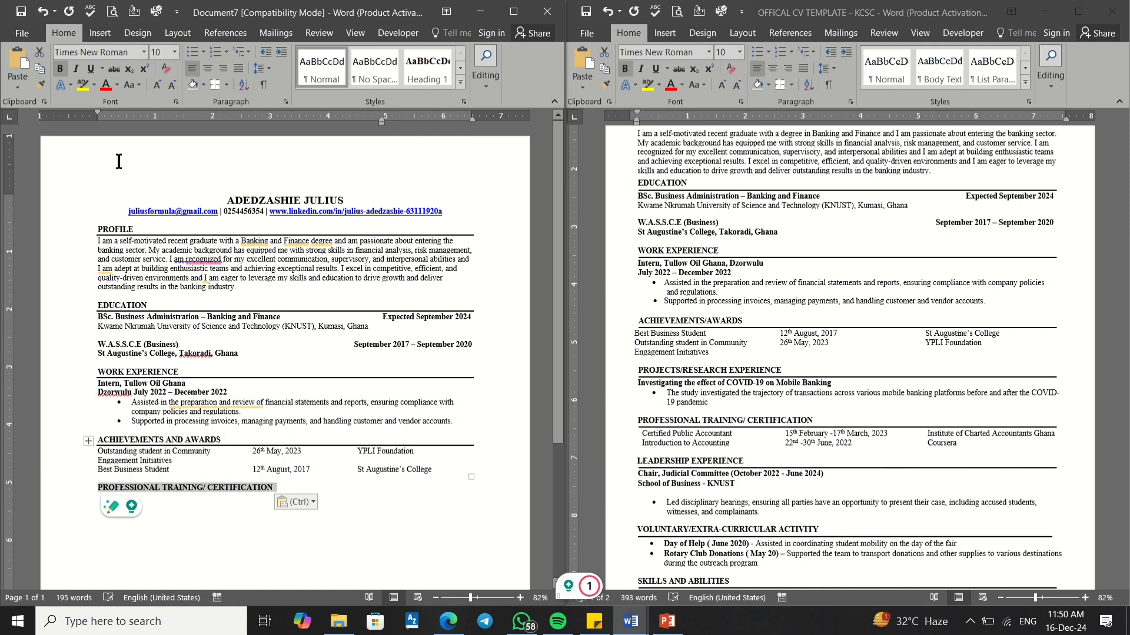
pyautogui.click(215, 85)
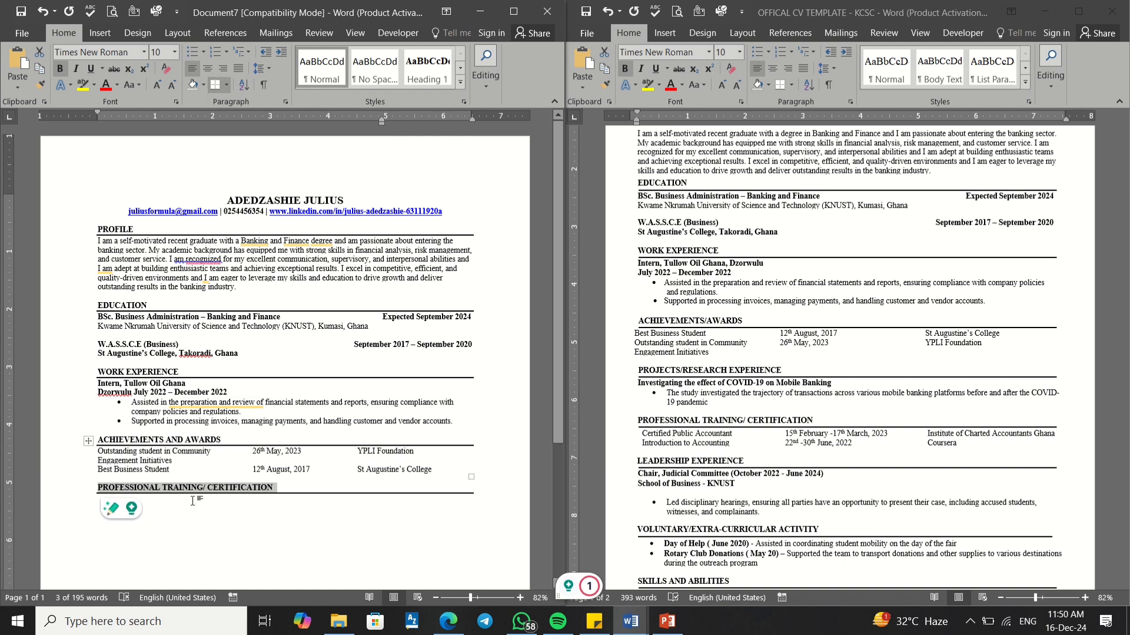
pyautogui.click(94, 496)
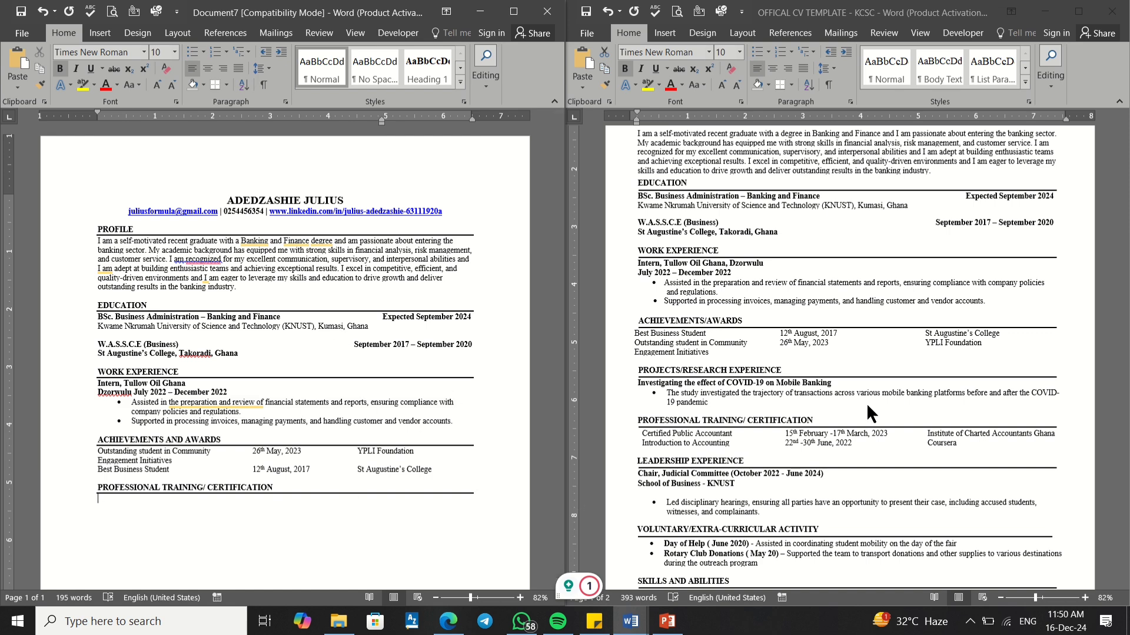
pyautogui.scroll(-2, 767, 431)
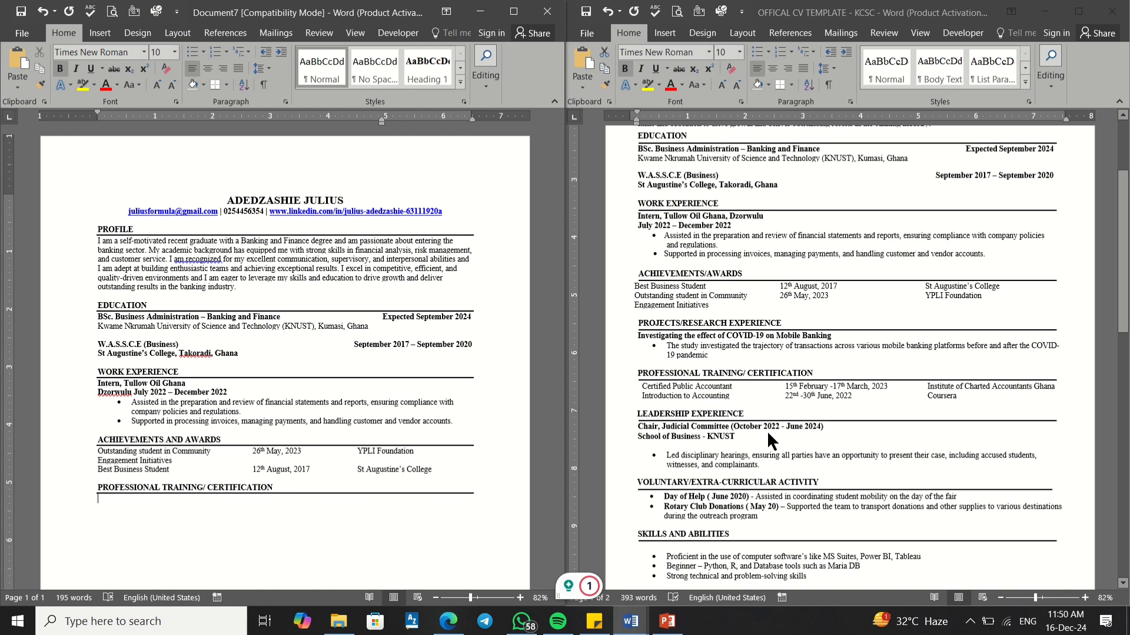
# Step: Paste the template's PROJECTS/RESEARCH EXPERIENCE heading over the certification heading below the awards table
pyautogui.click(665, 327)
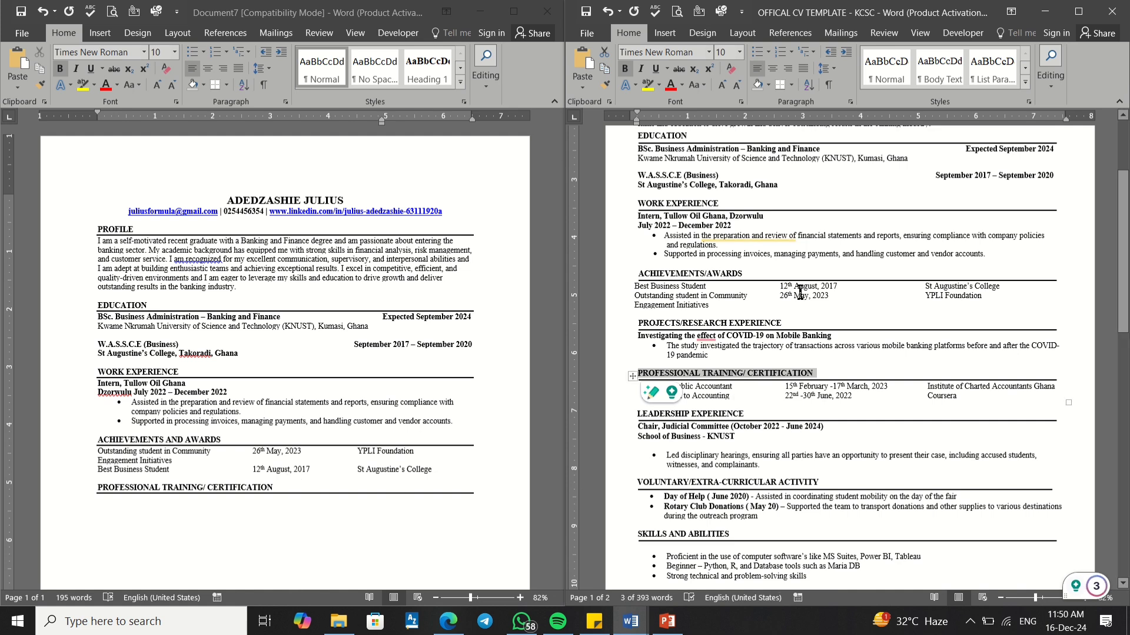
pyautogui.moveTo(793, 324); pyautogui.dragTo(642, 326)
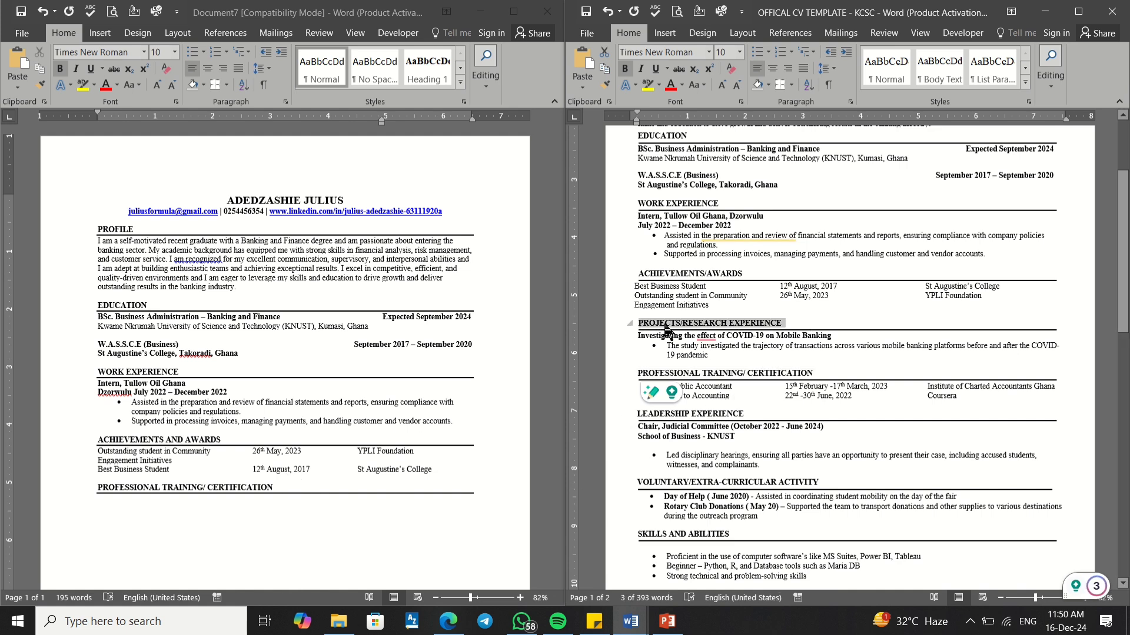
pyautogui.click(681, 329)
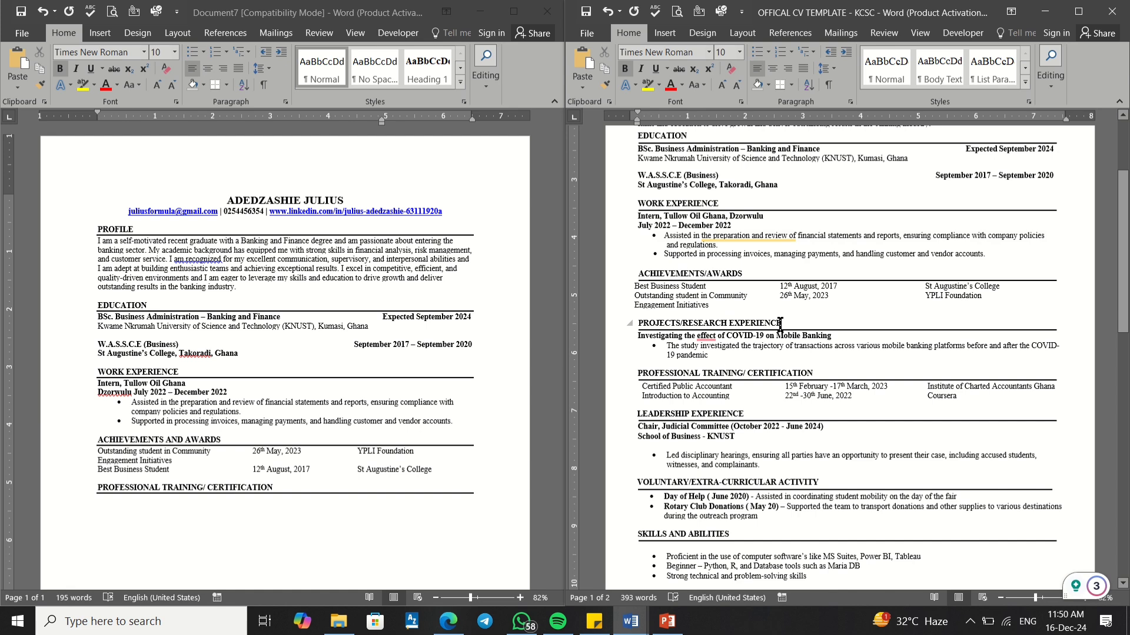
pyautogui.moveTo(784, 324); pyautogui.dragTo(637, 327)
pyautogui.press('super+c')
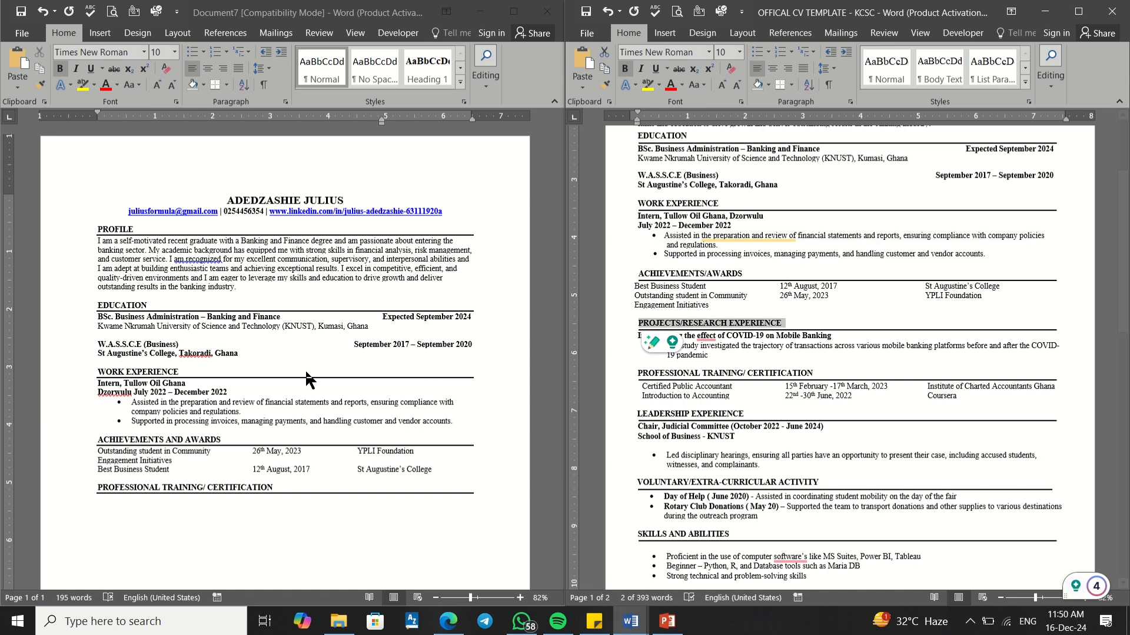
pyautogui.click(234, 497)
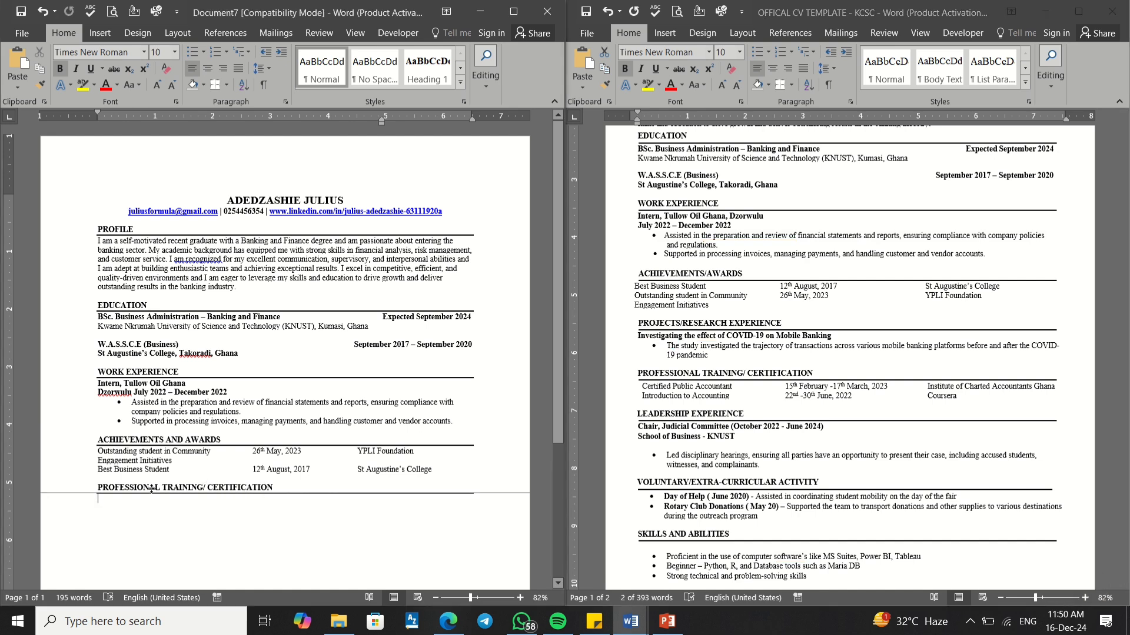
pyautogui.moveTo(278, 488); pyautogui.dragTo(118, 488)
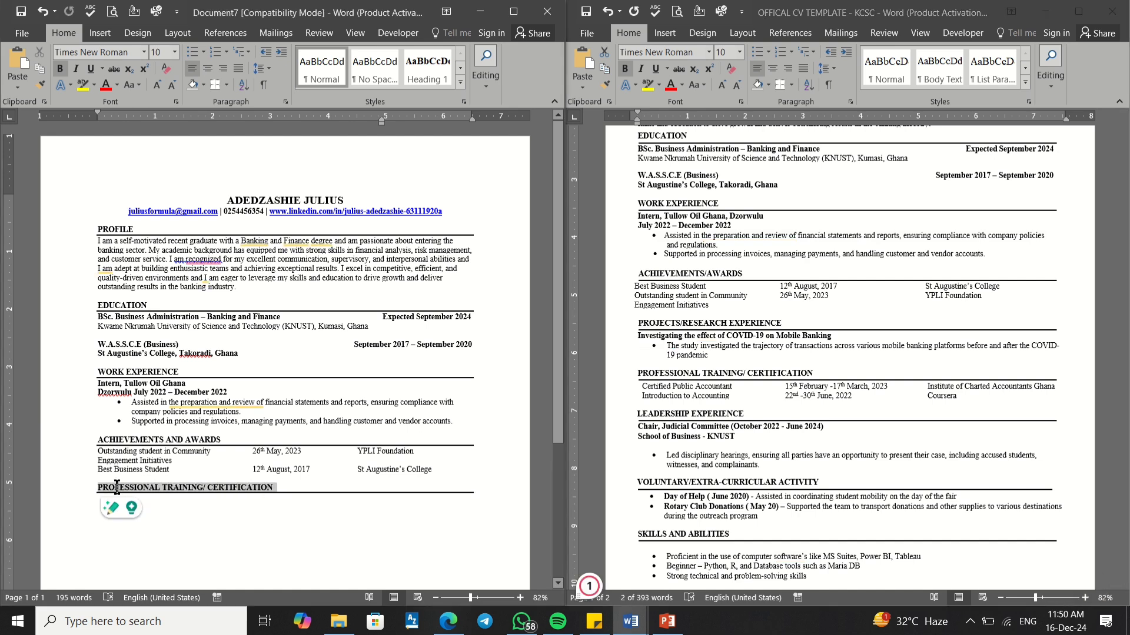
pyautogui.rightClick(118, 489)
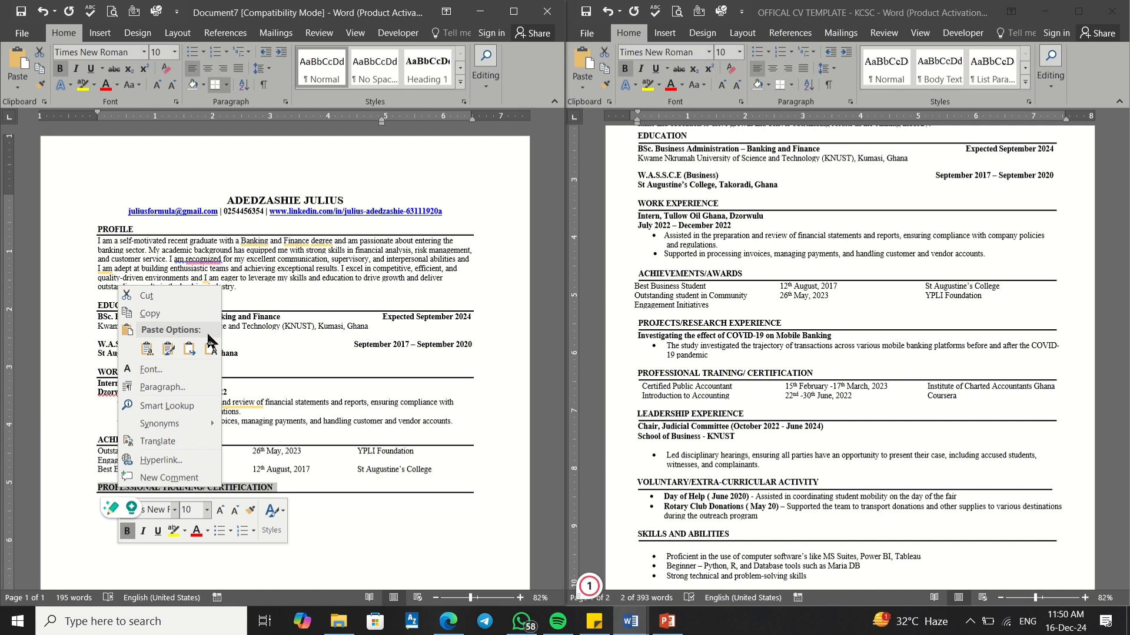
pyautogui.click(188, 348)
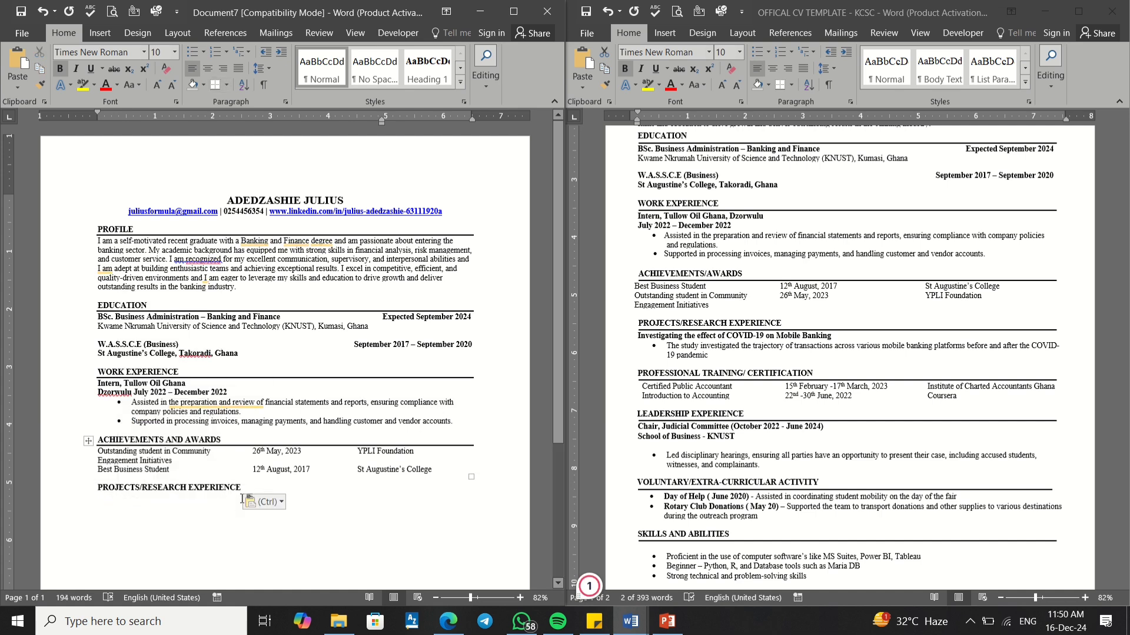
# Step: Add a bottom border under the PROJECTS/RESEARCH EXPERIENCE heading
pyautogui.moveTo(241, 490); pyautogui.dragTo(96, 486)
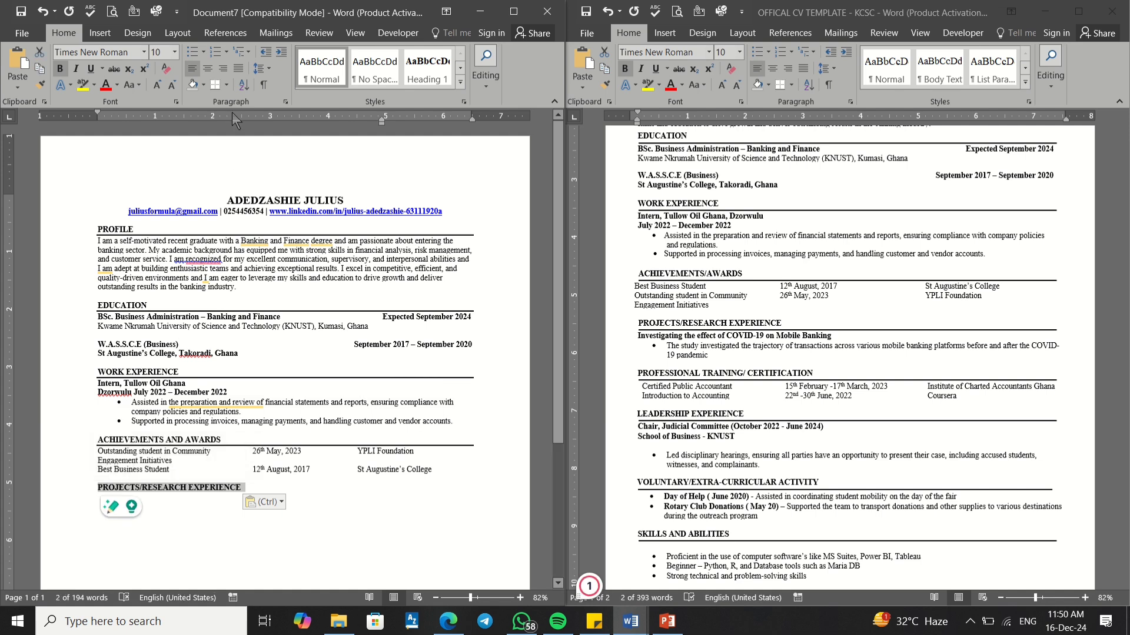
pyautogui.click(215, 85)
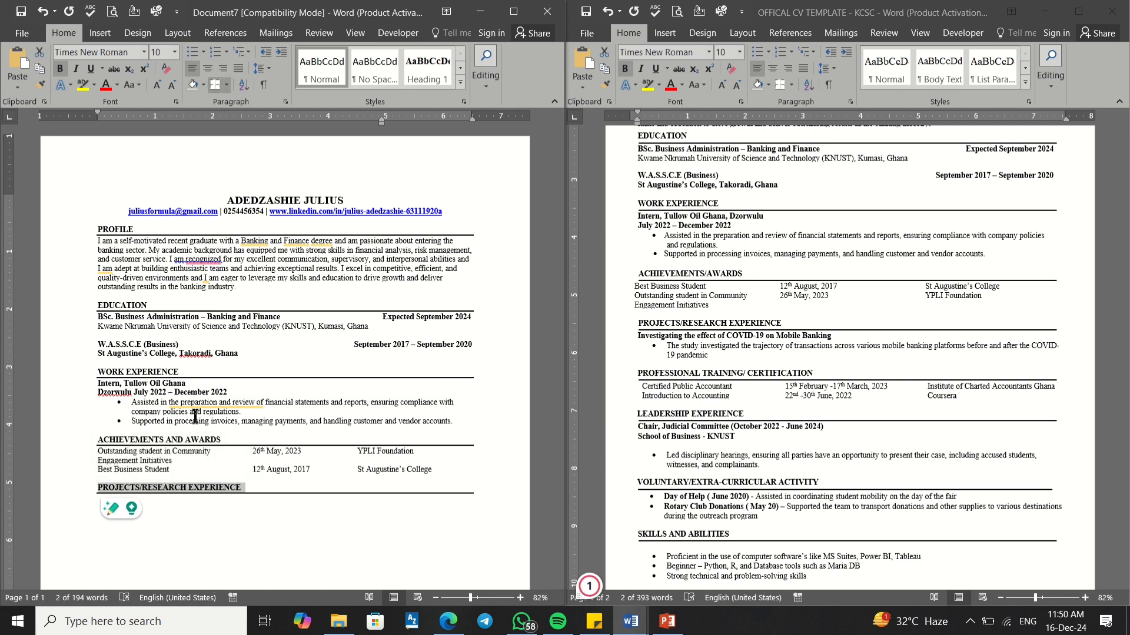
pyautogui.click(170, 501)
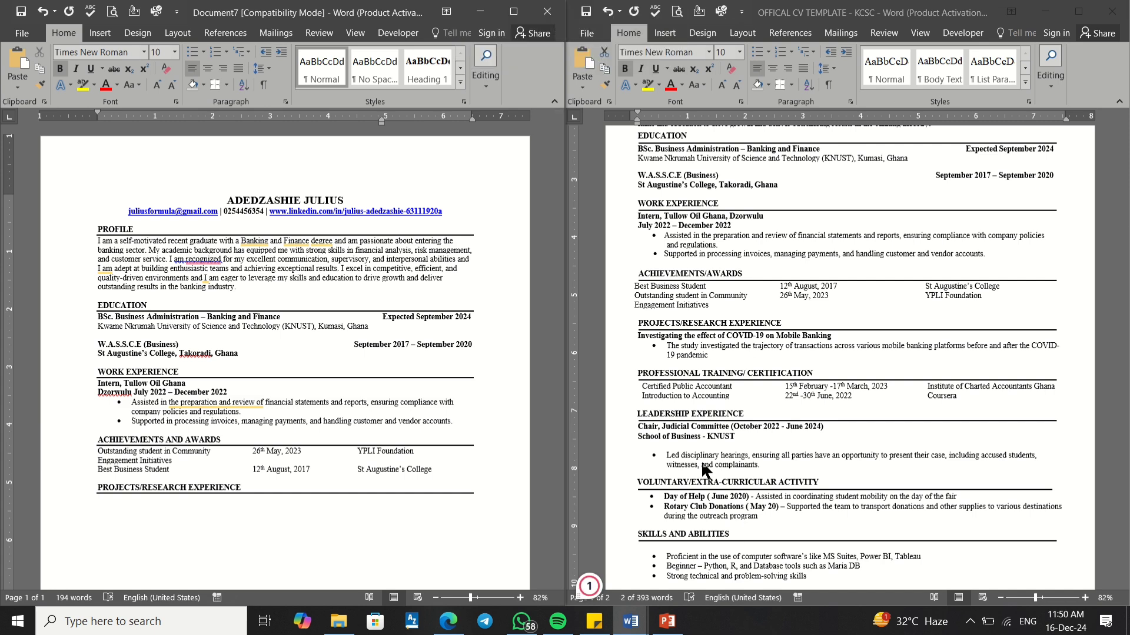
# Step: Check the template's certification table, then select the whole awards table in the new CV
pyautogui.click(727, 390)
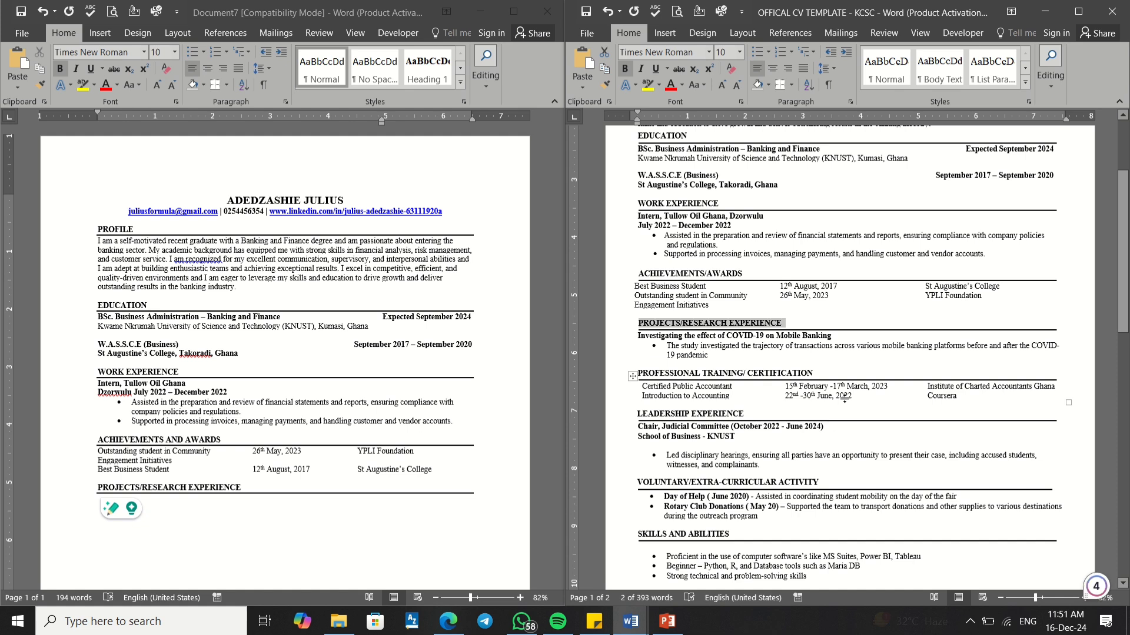
pyautogui.click(771, 378)
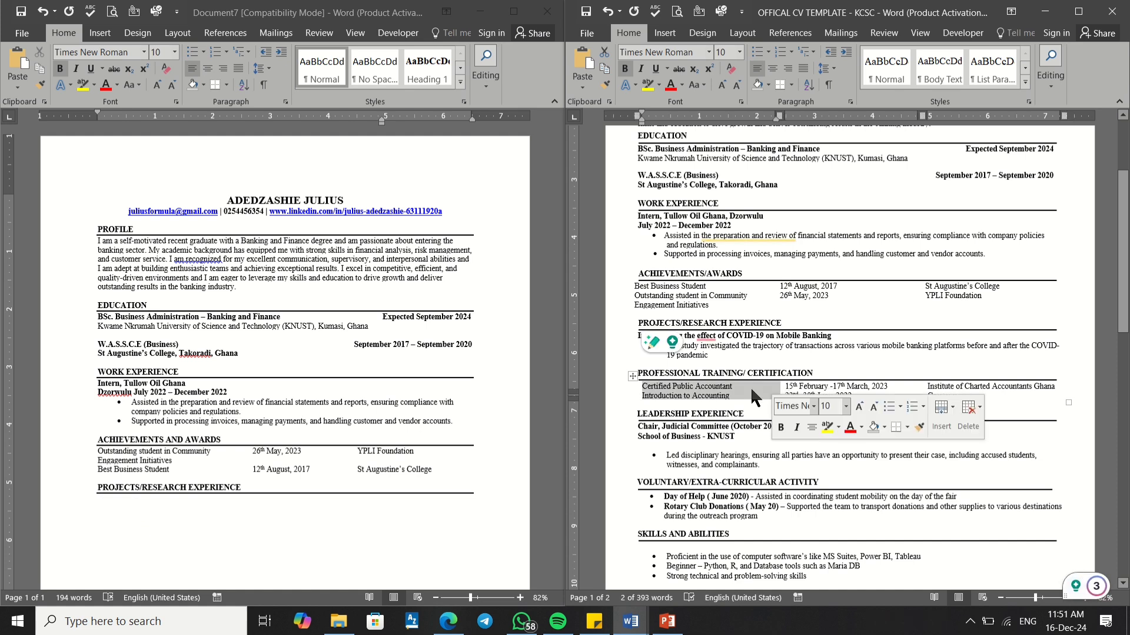
pyautogui.click(748, 389)
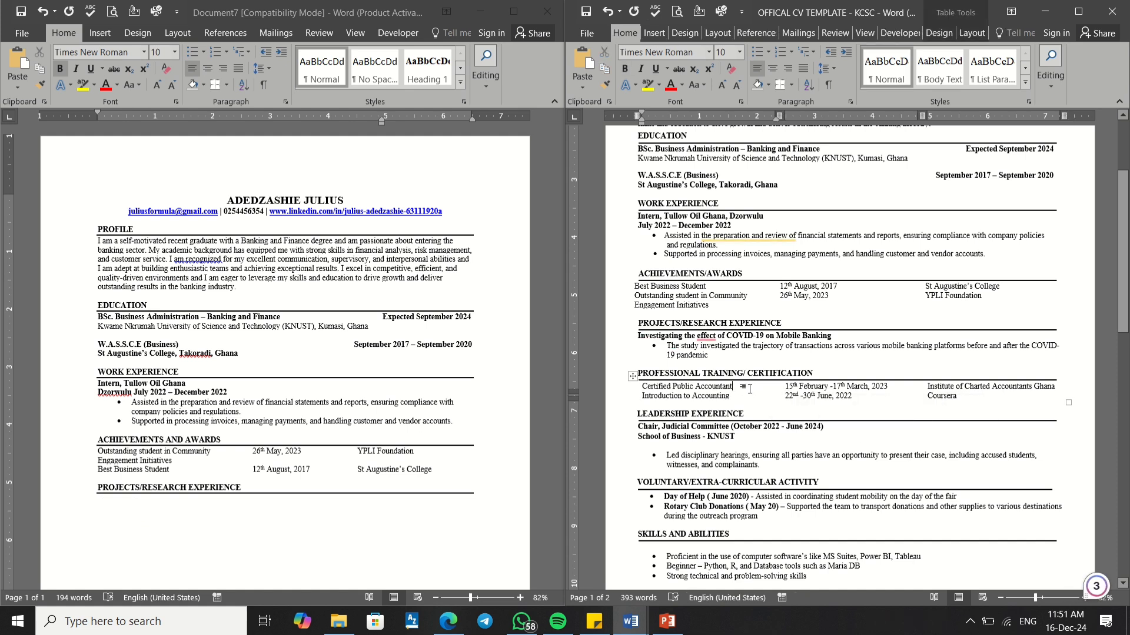
pyautogui.click(231, 412)
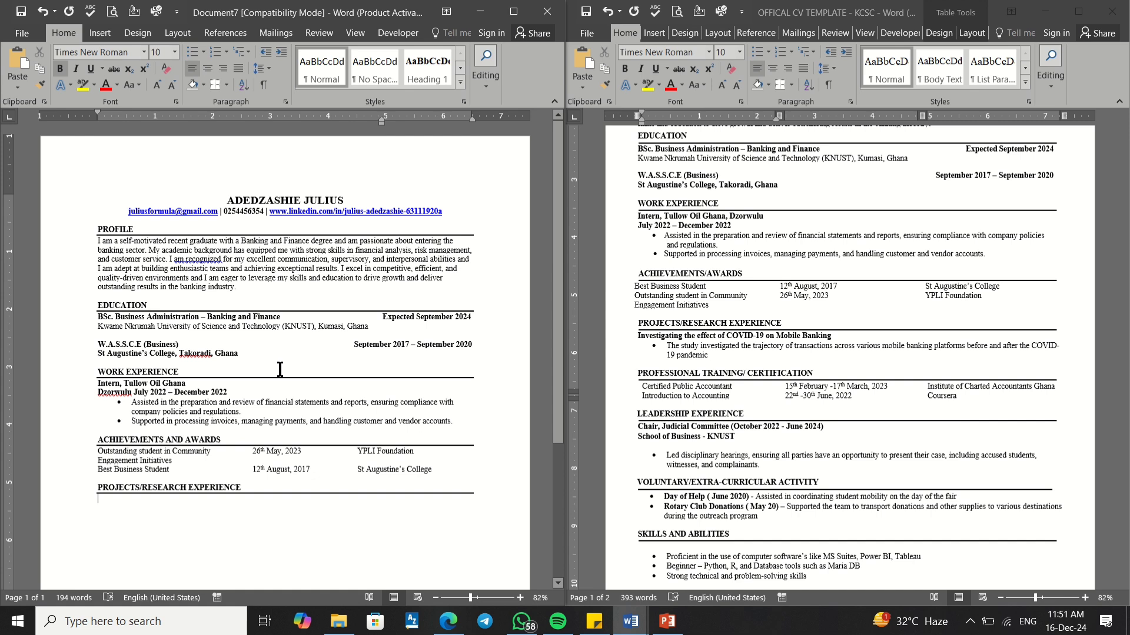
pyautogui.click(248, 451)
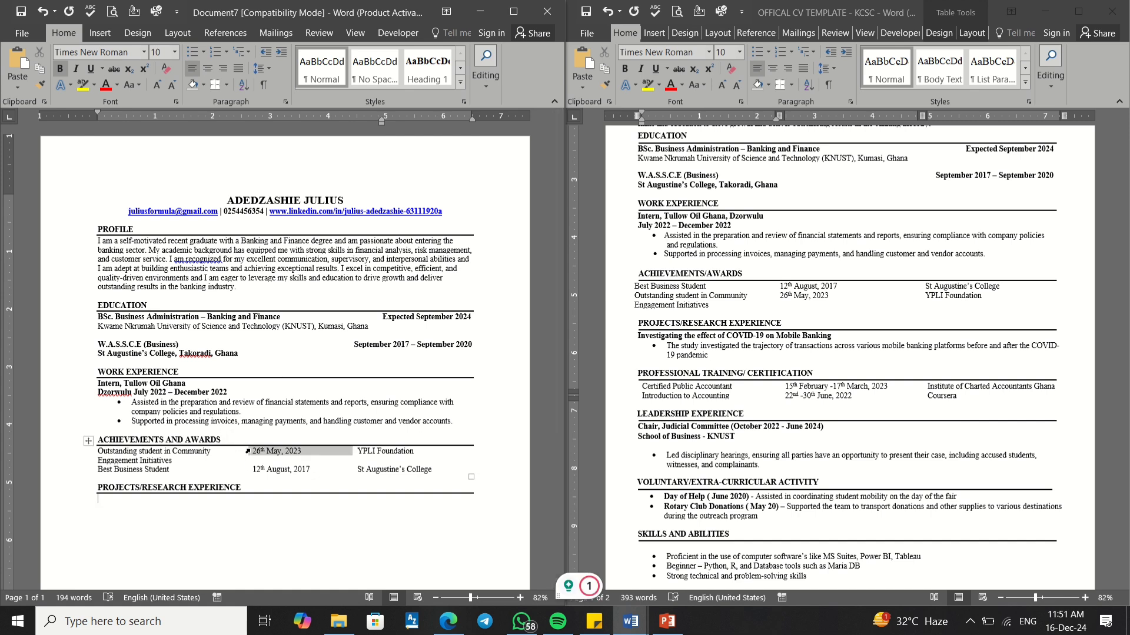
pyautogui.click(169, 459)
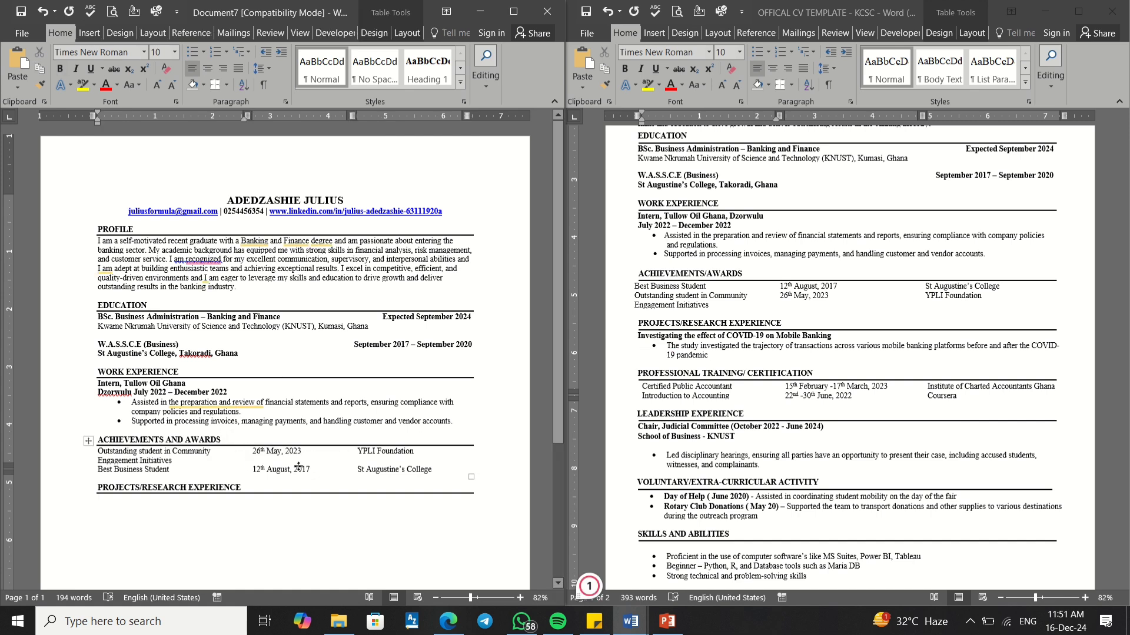
pyautogui.click(88, 443)
# Step: Copy the awards table and paste it below the PROJECTS/RESEARCH EXPERIENCE heading, keeping source formatting
pyautogui.rightClick(87, 442)
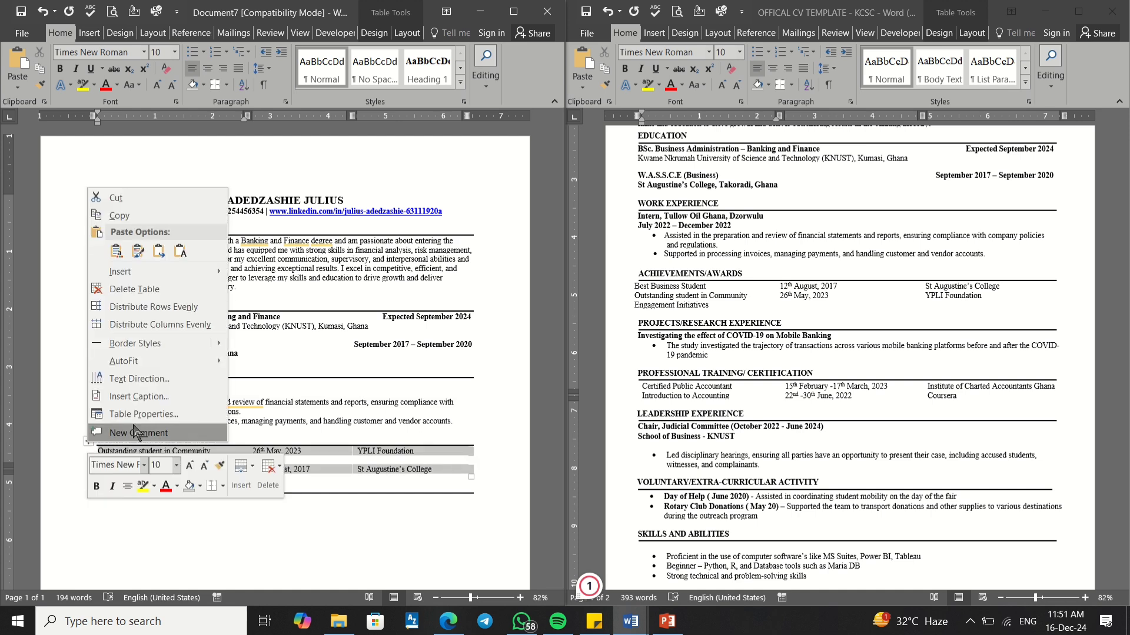
pyautogui.click(163, 215)
pyautogui.click(101, 505)
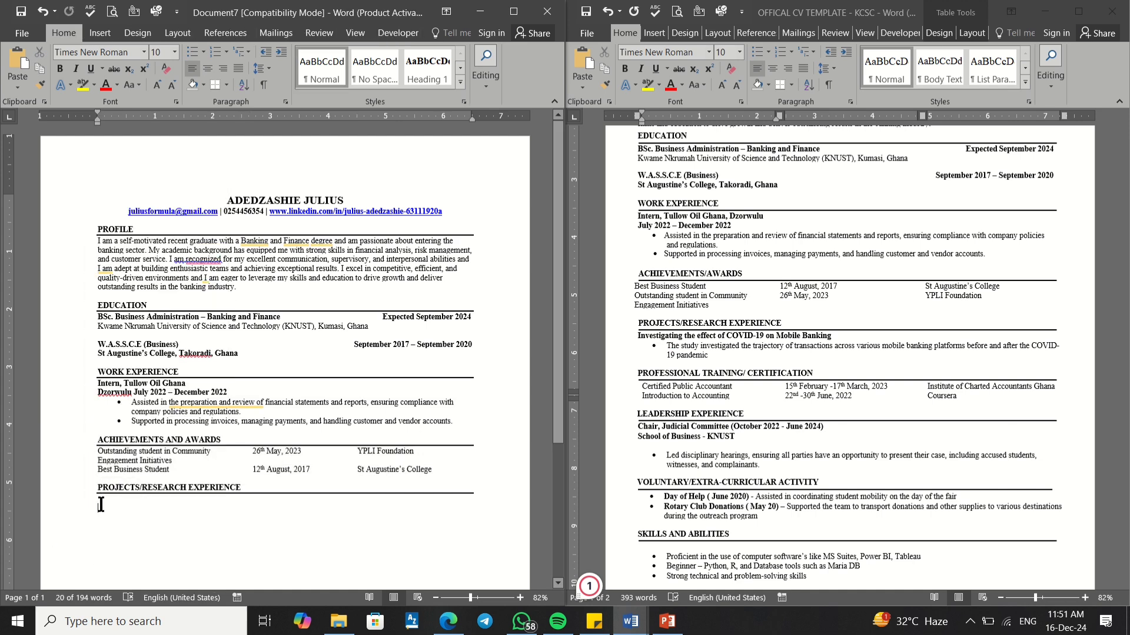
pyautogui.click(98, 501)
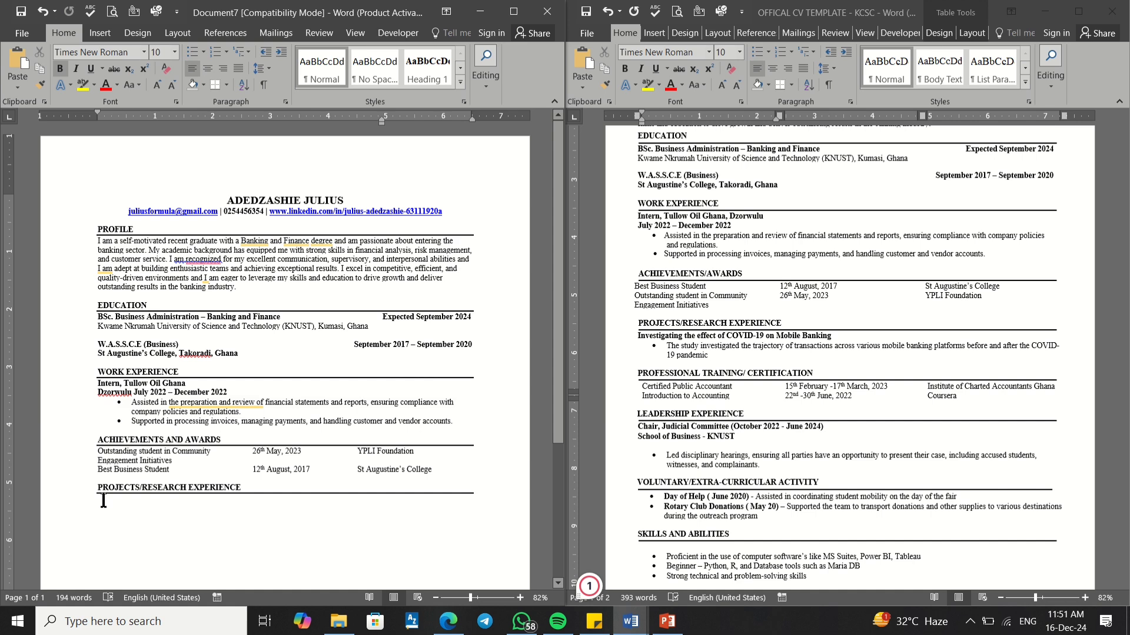
pyautogui.rightClick(101, 499)
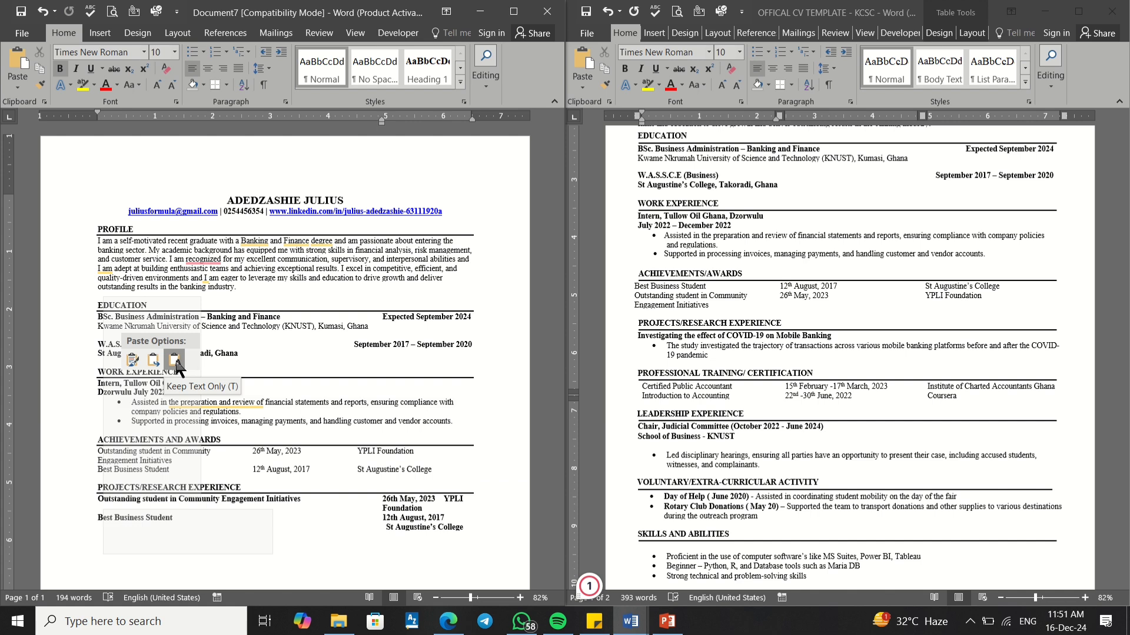
pyautogui.click(137, 362)
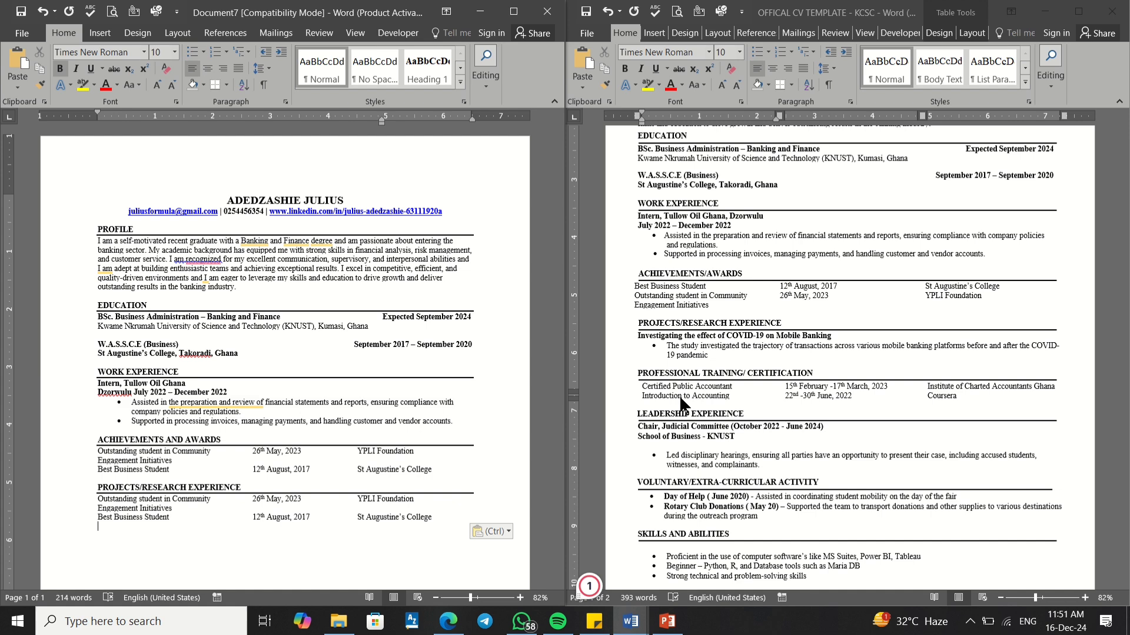
pyautogui.click(729, 381)
# Step: Copy the 'Certified Public Accountant' entry from the CV template
pyautogui.moveTo(734, 387); pyautogui.dragTo(656, 393)
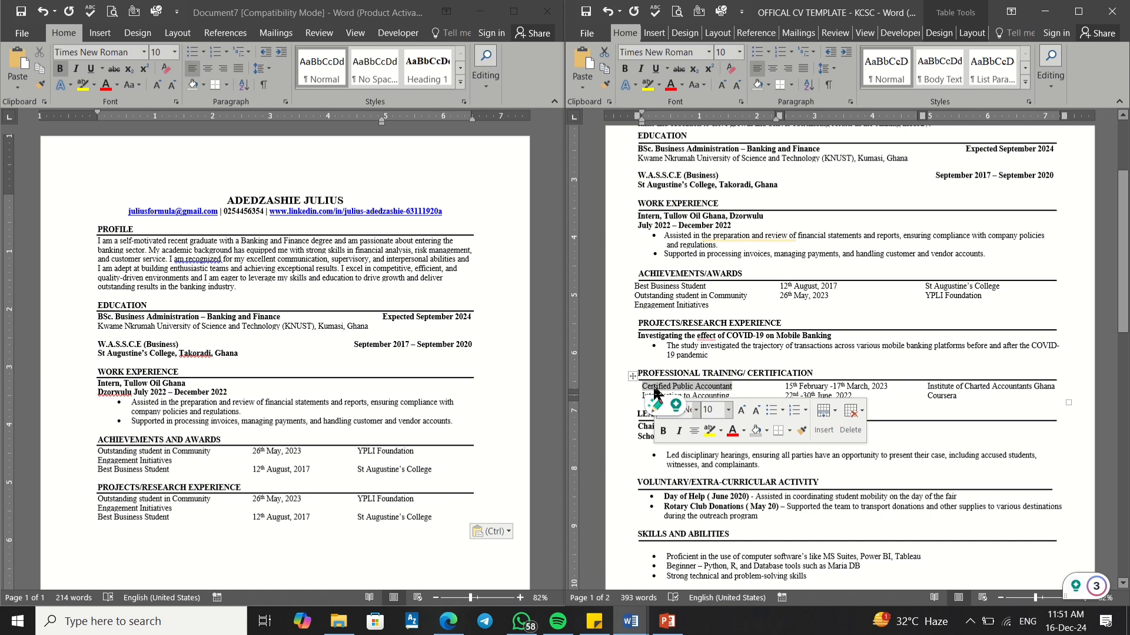
pyautogui.rightClick(656, 390)
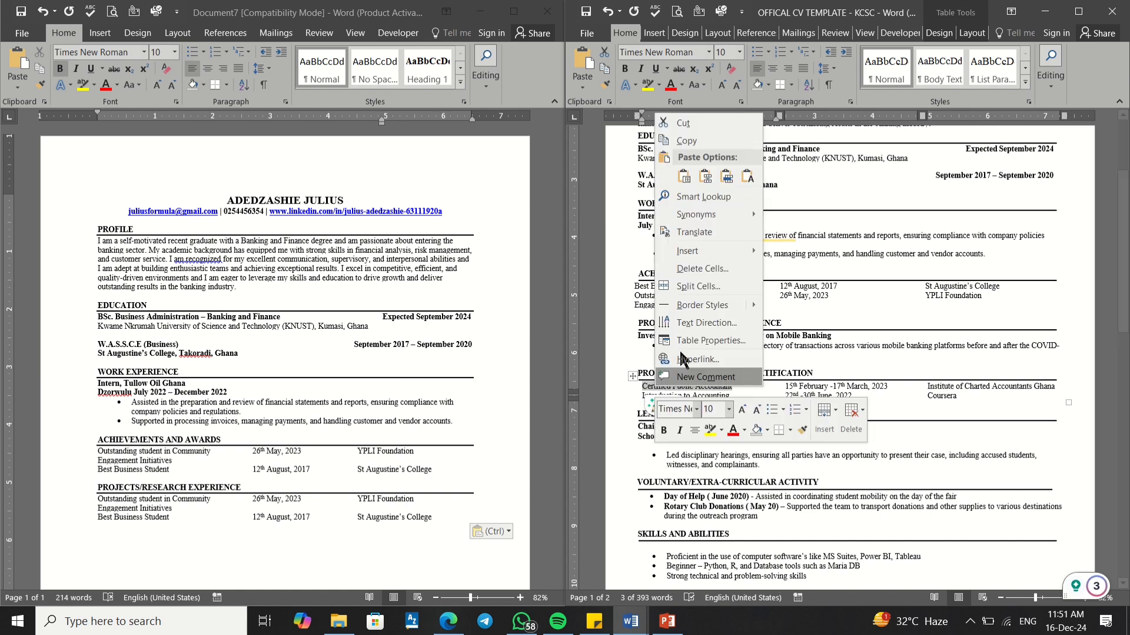
pyautogui.click(686, 140)
pyautogui.click(109, 525)
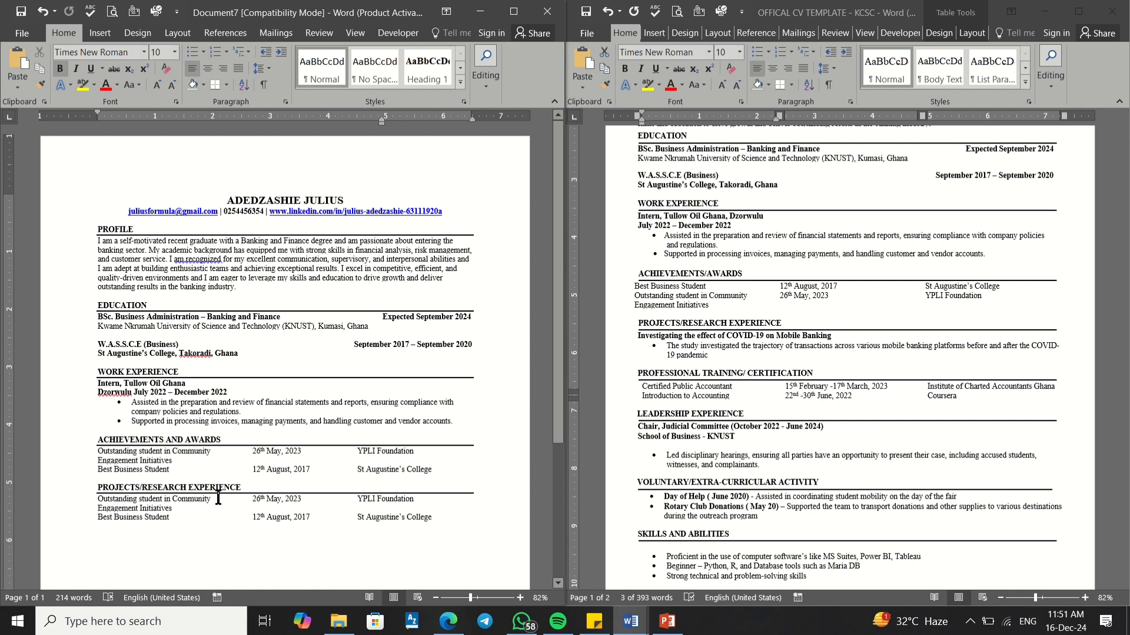
# Step: Paste it over the first award name in the duplicated table, then undo the table paste with Ctrl+Z
pyautogui.moveTo(189, 498); pyautogui.dragTo(122, 500)
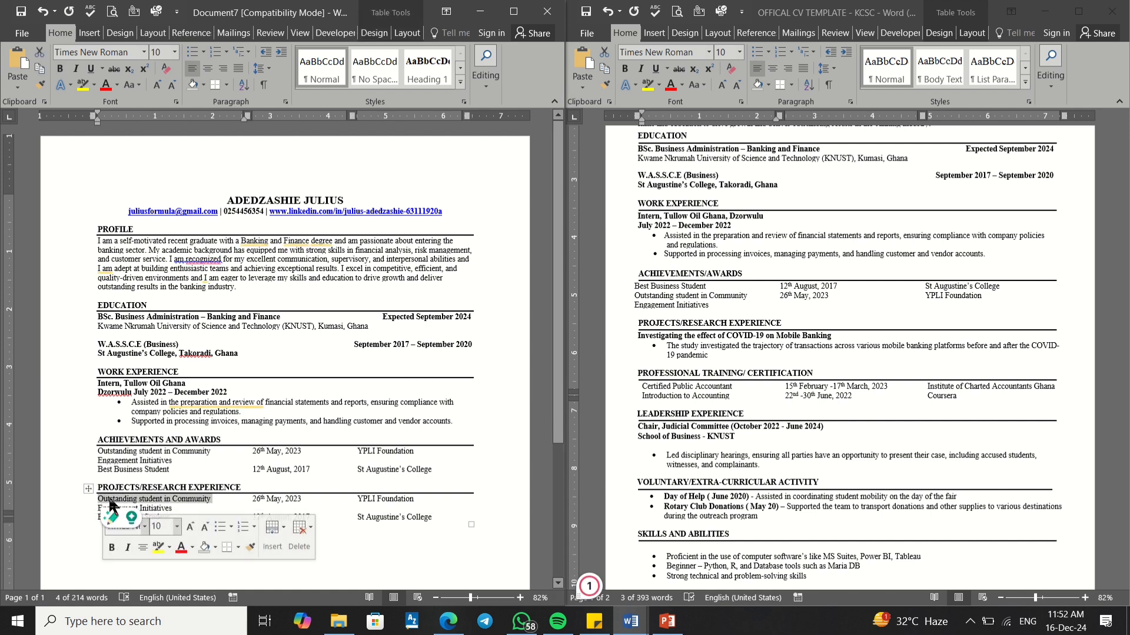
pyautogui.click(110, 500)
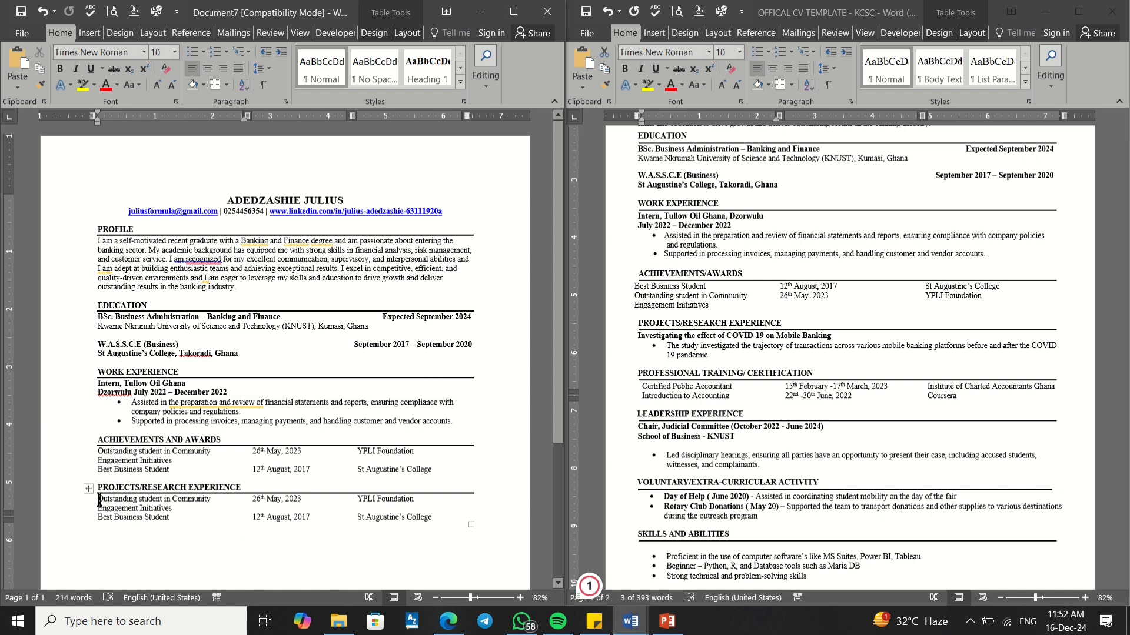
pyautogui.moveTo(99, 500); pyautogui.dragTo(174, 508)
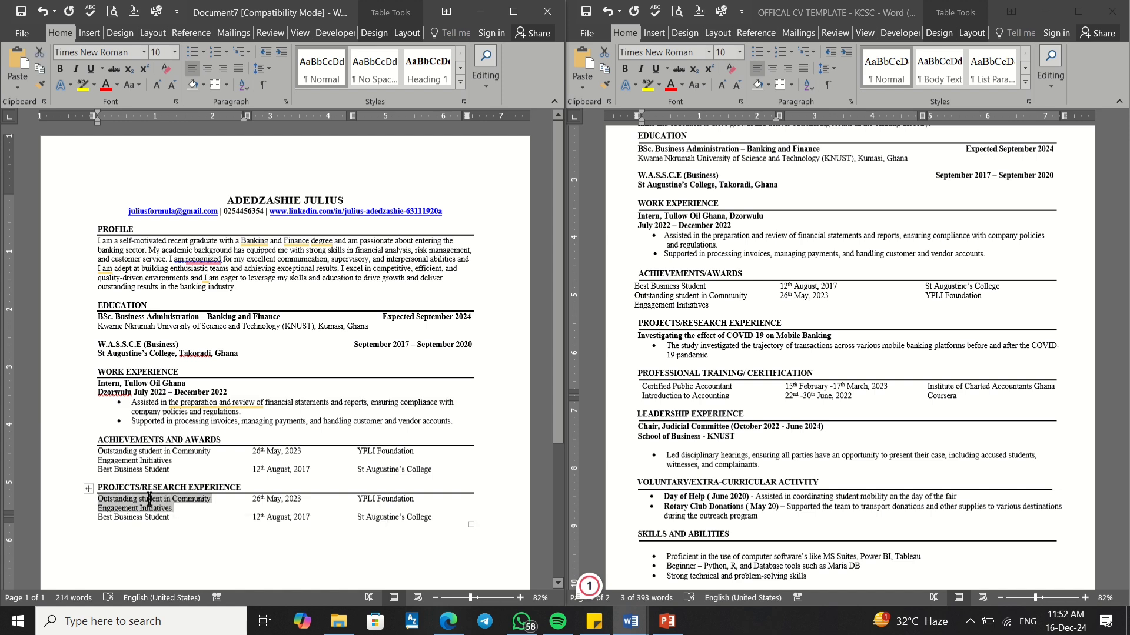
pyautogui.click(148, 500)
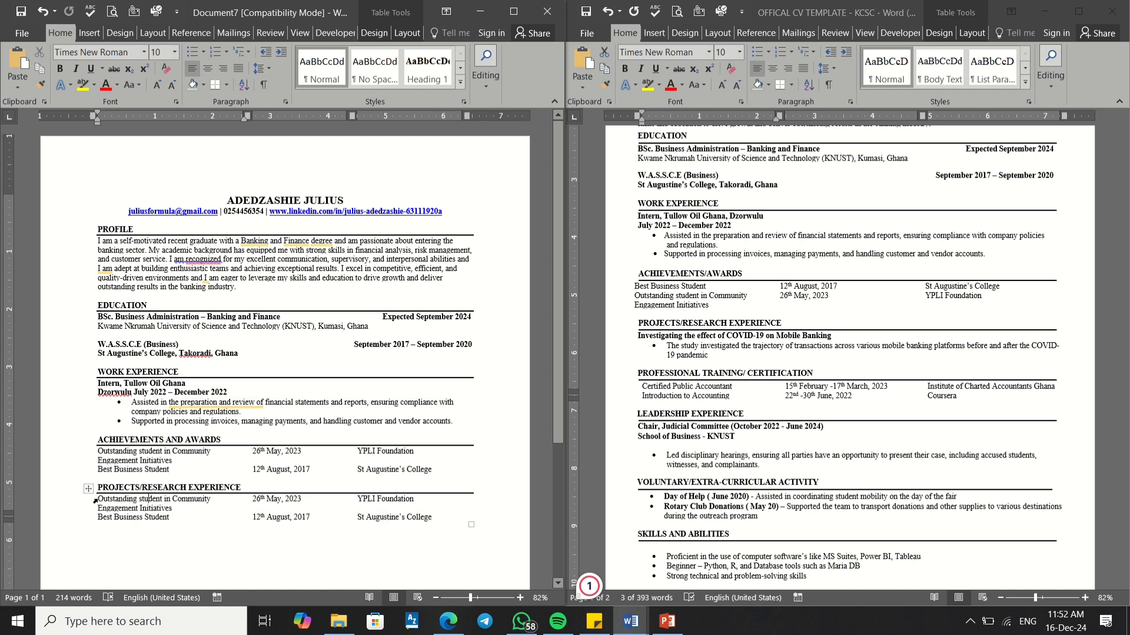
pyautogui.moveTo(100, 501); pyautogui.dragTo(160, 513)
pyautogui.rightClick(160, 513)
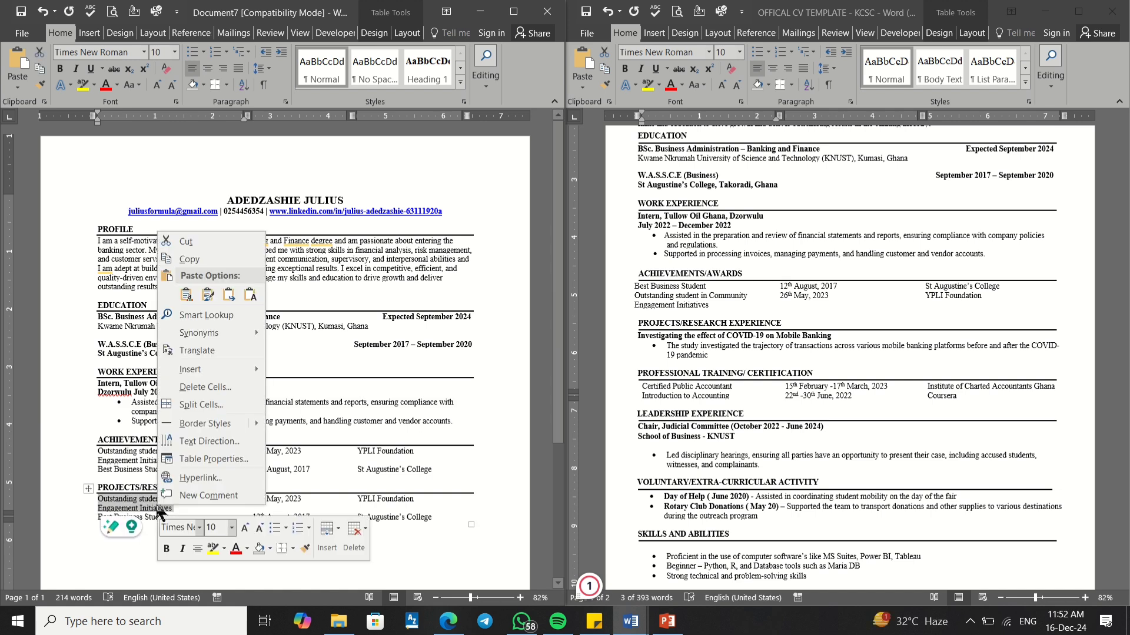
pyautogui.click(223, 296)
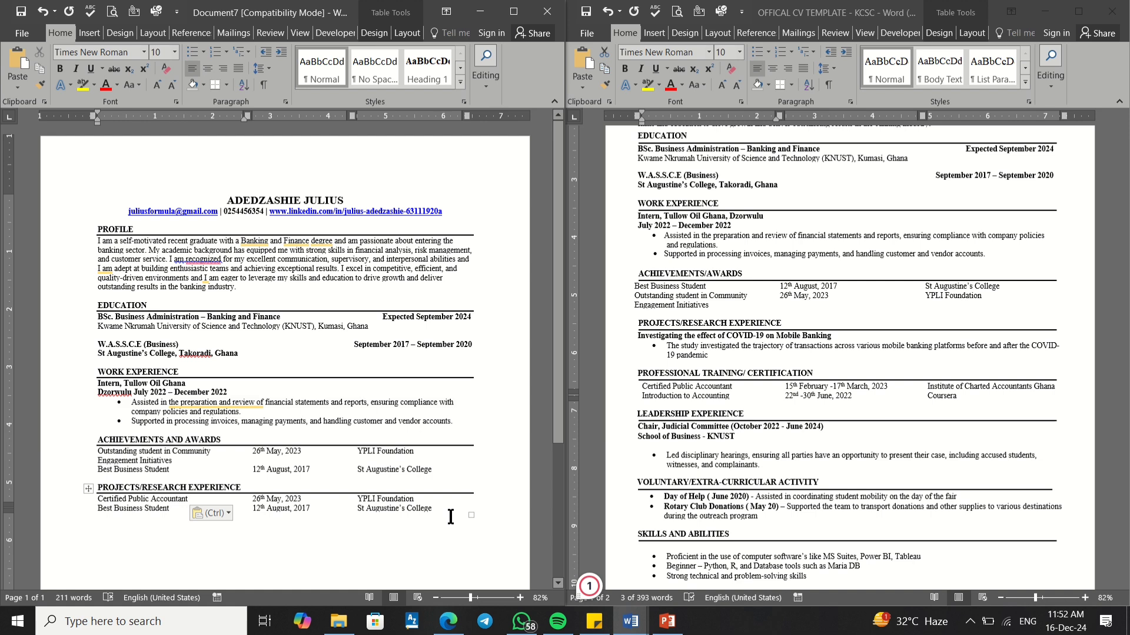
pyautogui.click(416, 516)
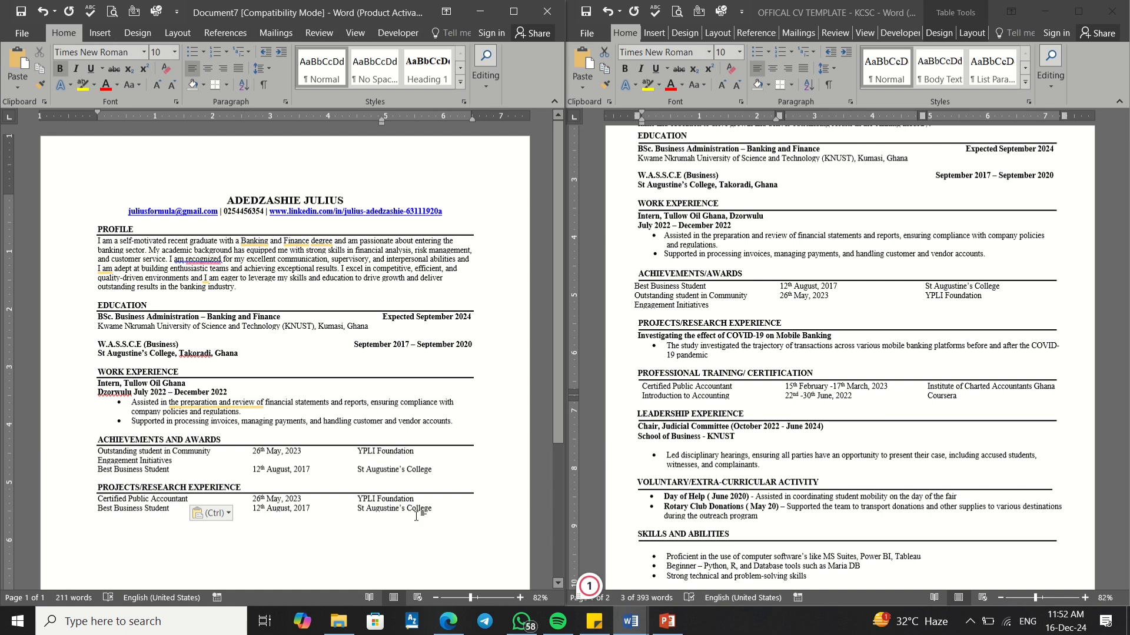
pyautogui.hotkey('ctrl', 'z')
pyautogui.hotkey('ctrl', 'z')
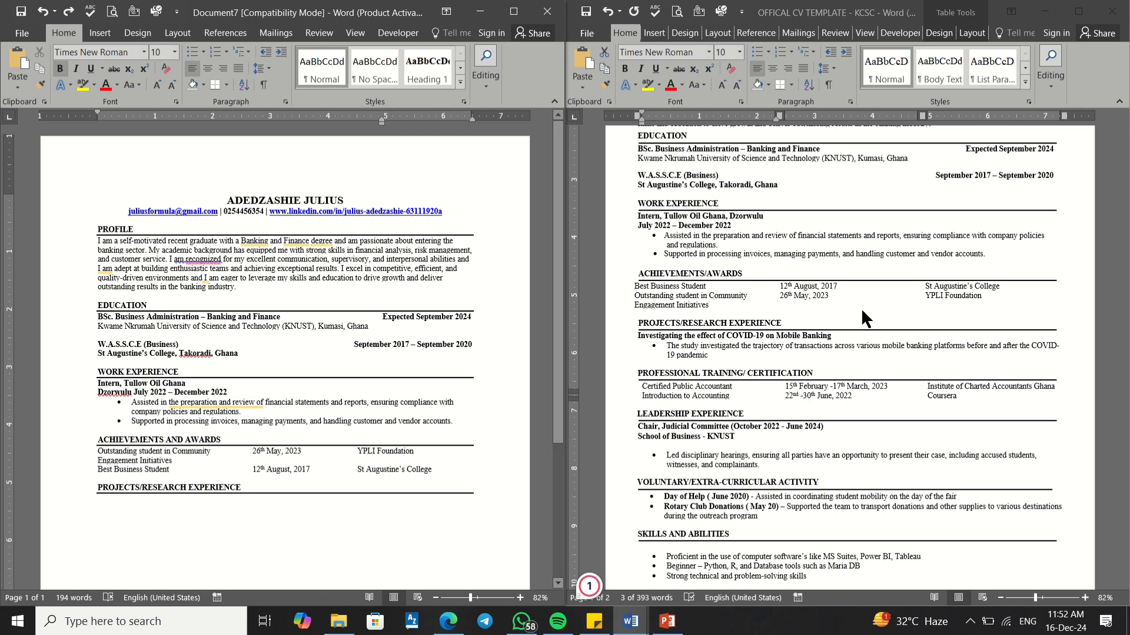
# Step: Copy the COVID-19 project title from the template and paste it under PROJECTS/RESEARCH EXPERIENCE
pyautogui.click(678, 338)
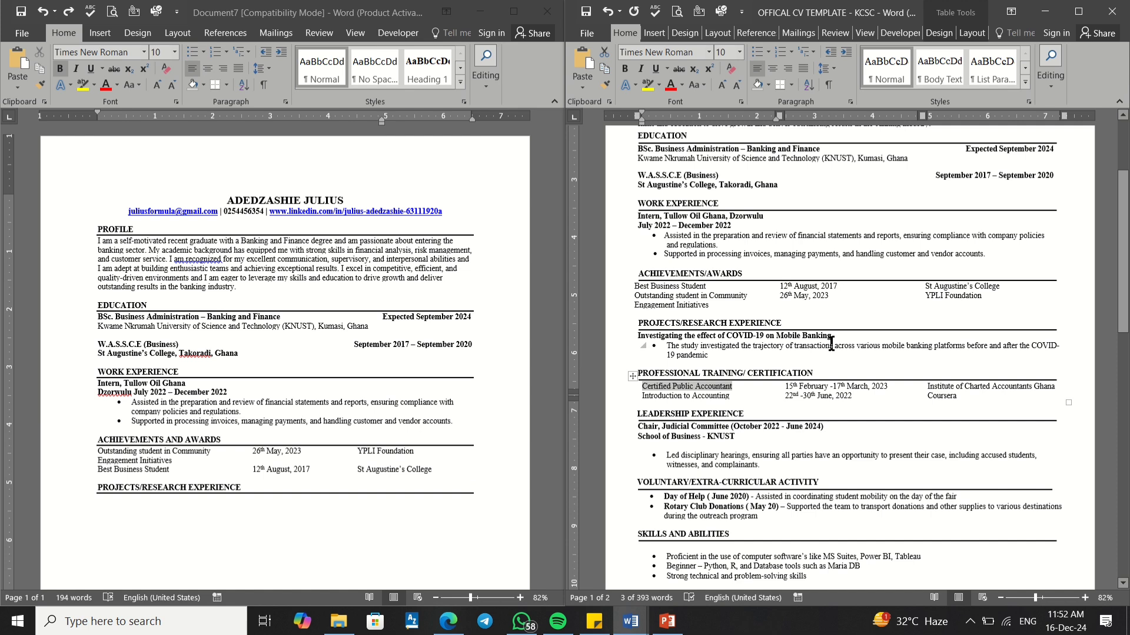
pyautogui.moveTo(833, 335); pyautogui.dragTo(666, 340)
pyautogui.click(789, 339)
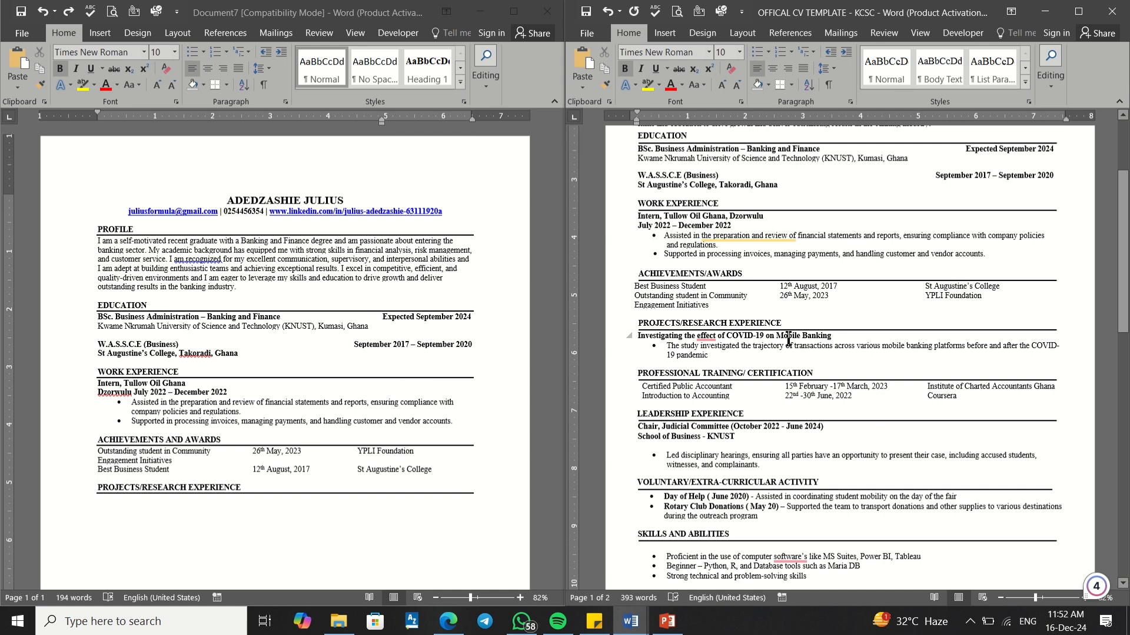
pyautogui.moveTo(836, 337); pyautogui.dragTo(655, 341)
pyautogui.click(655, 338)
pyautogui.moveTo(834, 337); pyautogui.dragTo(651, 337)
pyautogui.press('super+c')
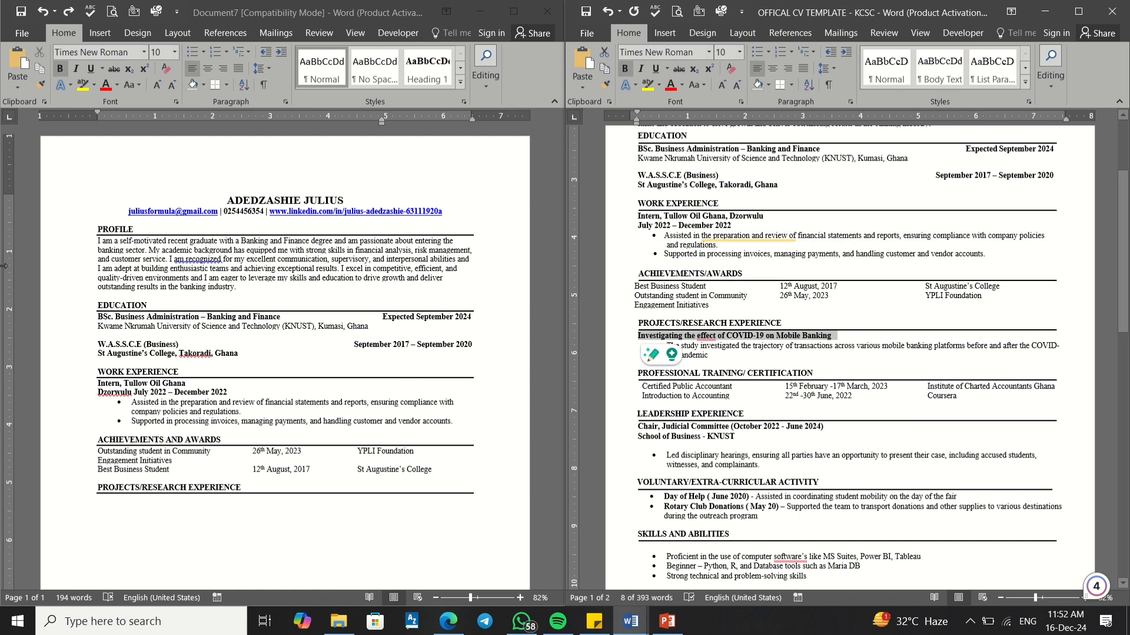
pyautogui.click(105, 498)
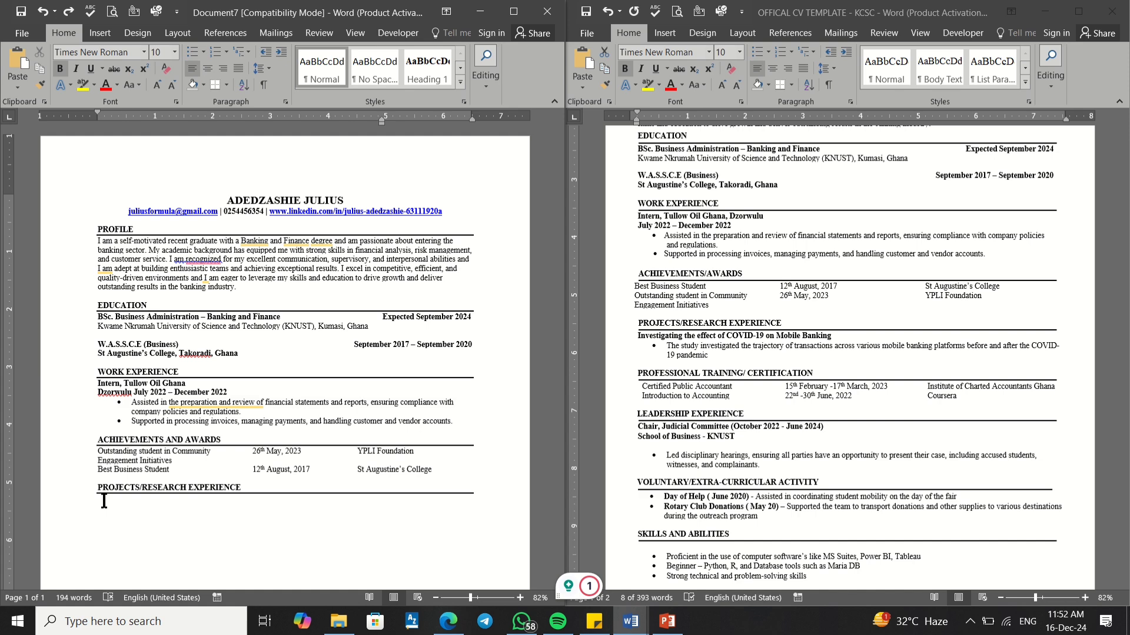
pyautogui.rightClick(104, 500)
pyautogui.click(171, 362)
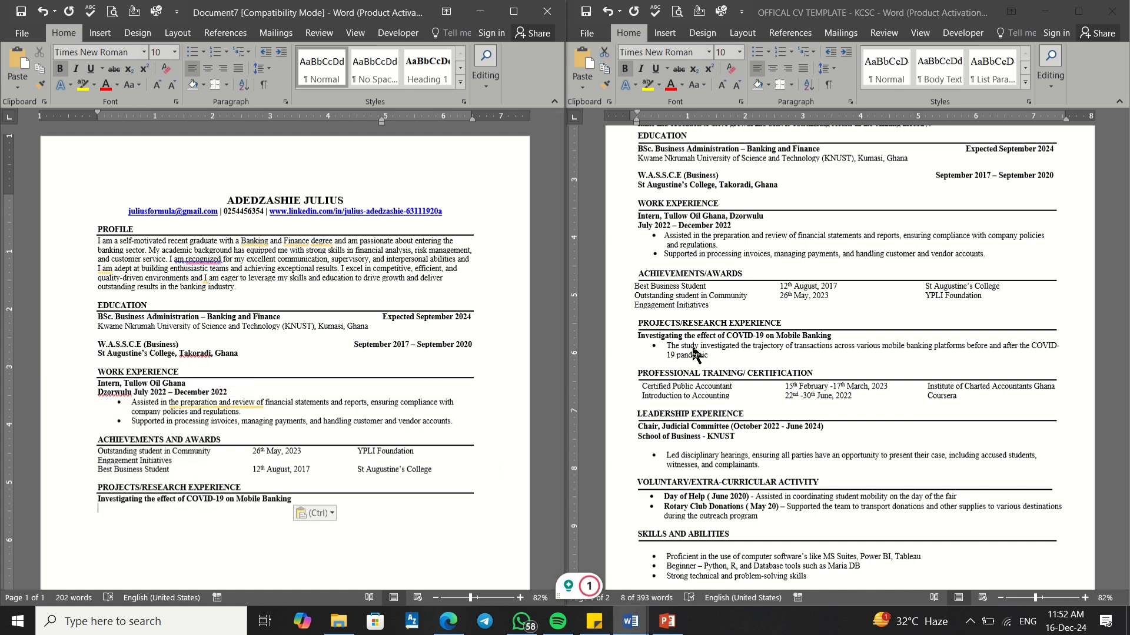
# Step: Select the template's project description bullet for copying
pyautogui.click(717, 355)
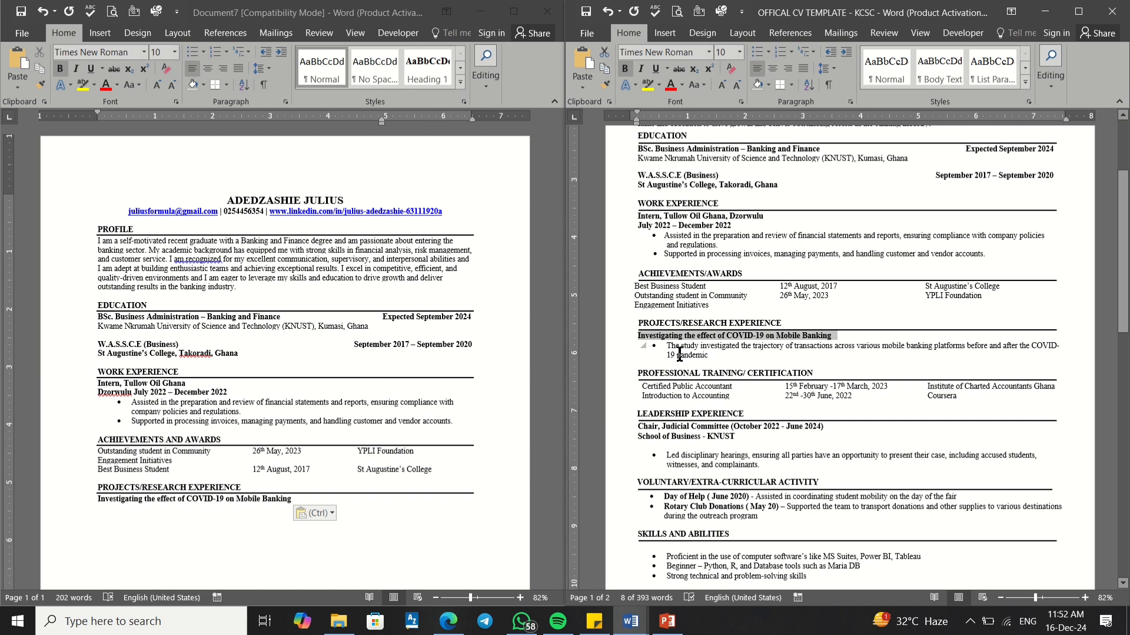
pyautogui.click(739, 358)
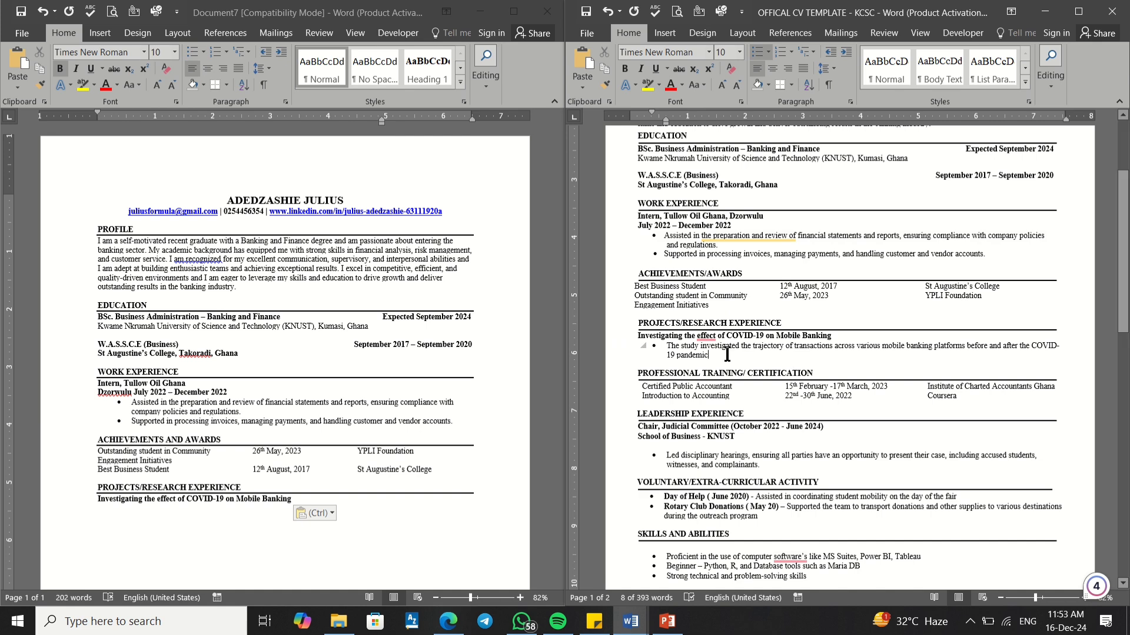
pyautogui.moveTo(713, 355); pyautogui.dragTo(660, 346)
pyautogui.click(689, 352)
pyautogui.tripleClick(675, 347)
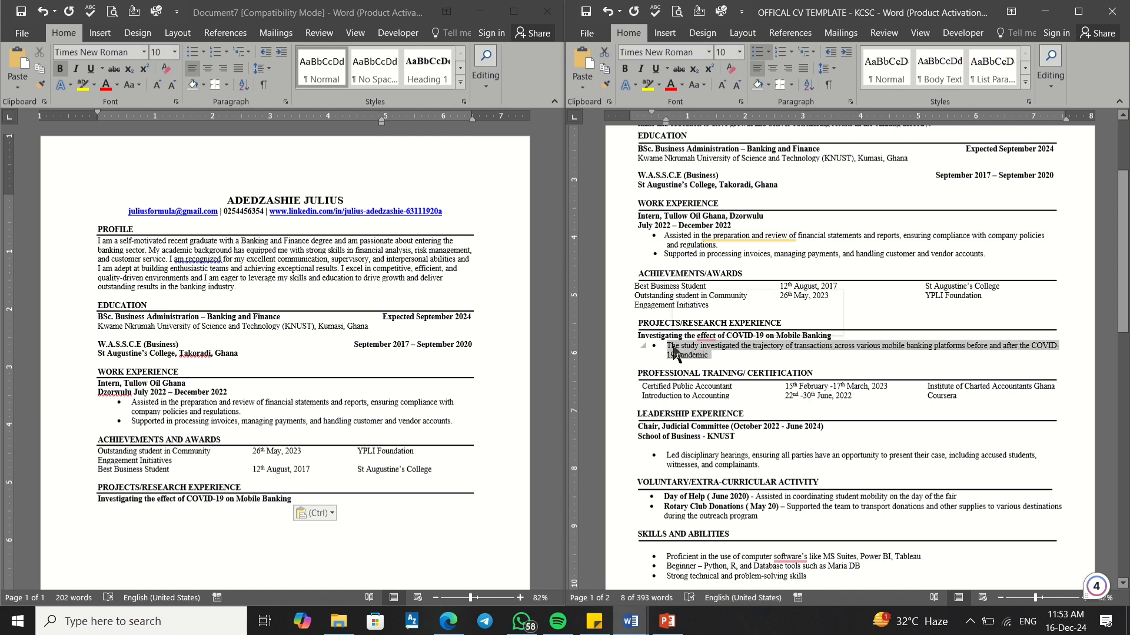
pyautogui.click(676, 354)
pyautogui.moveTo(710, 356); pyautogui.dragTo(660, 344)
pyautogui.press('super+c')
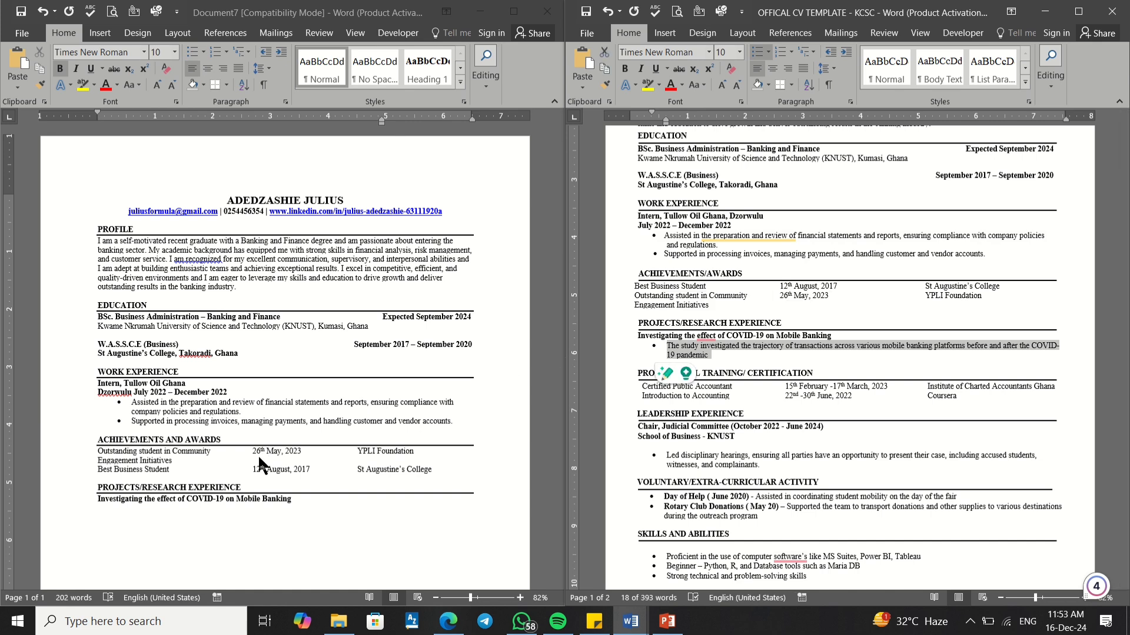
pyautogui.click(113, 505)
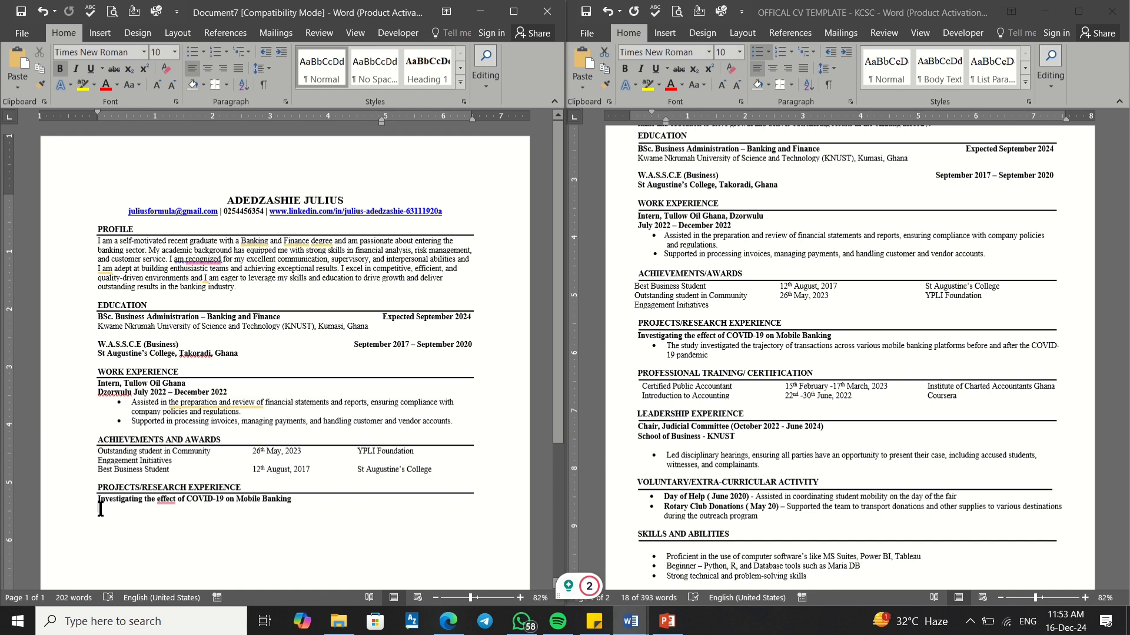
# Step: Paste the project description bullet below the title and remove its bold formatting
pyautogui.rightClick(100, 509)
pyautogui.click(171, 370)
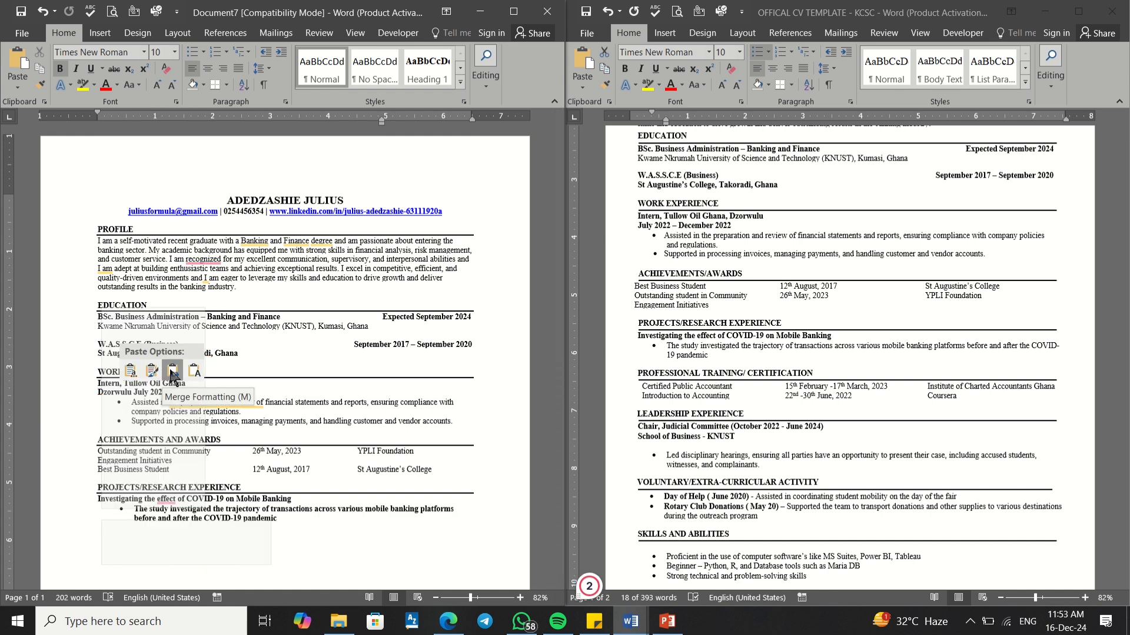
pyautogui.click(172, 371)
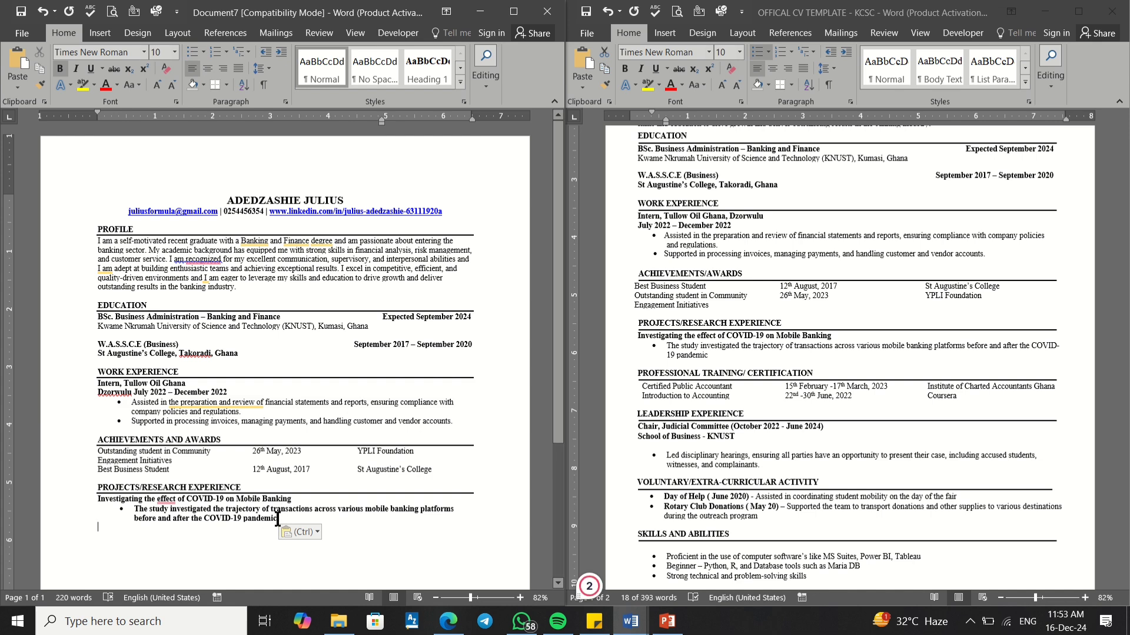
pyautogui.moveTo(277, 519); pyautogui.dragTo(140, 503)
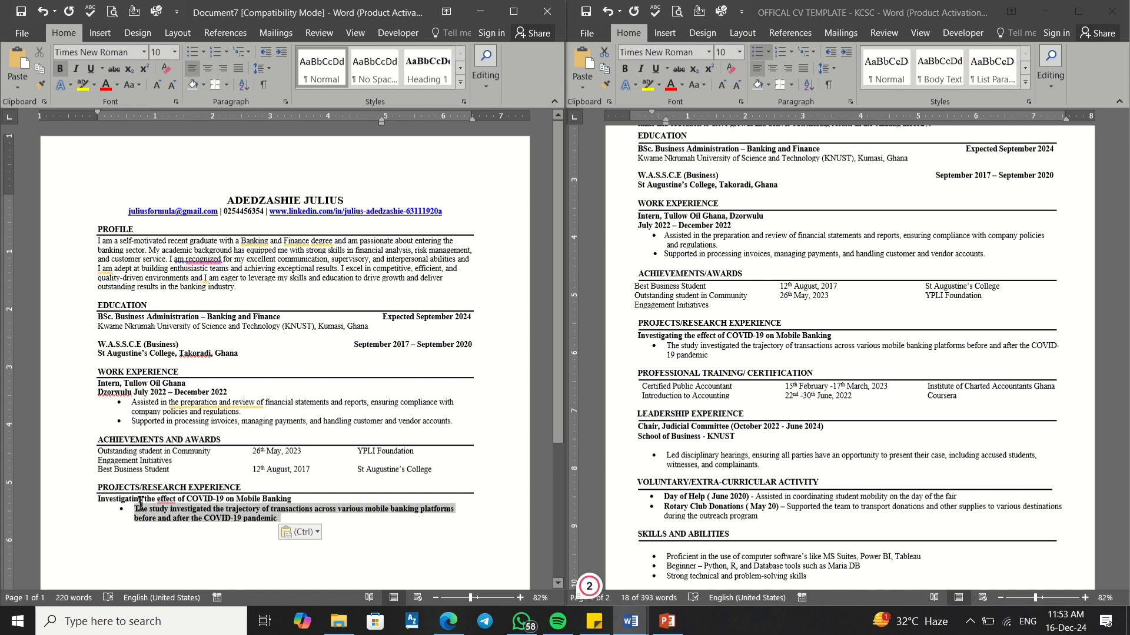
pyautogui.rightClick(196, 513)
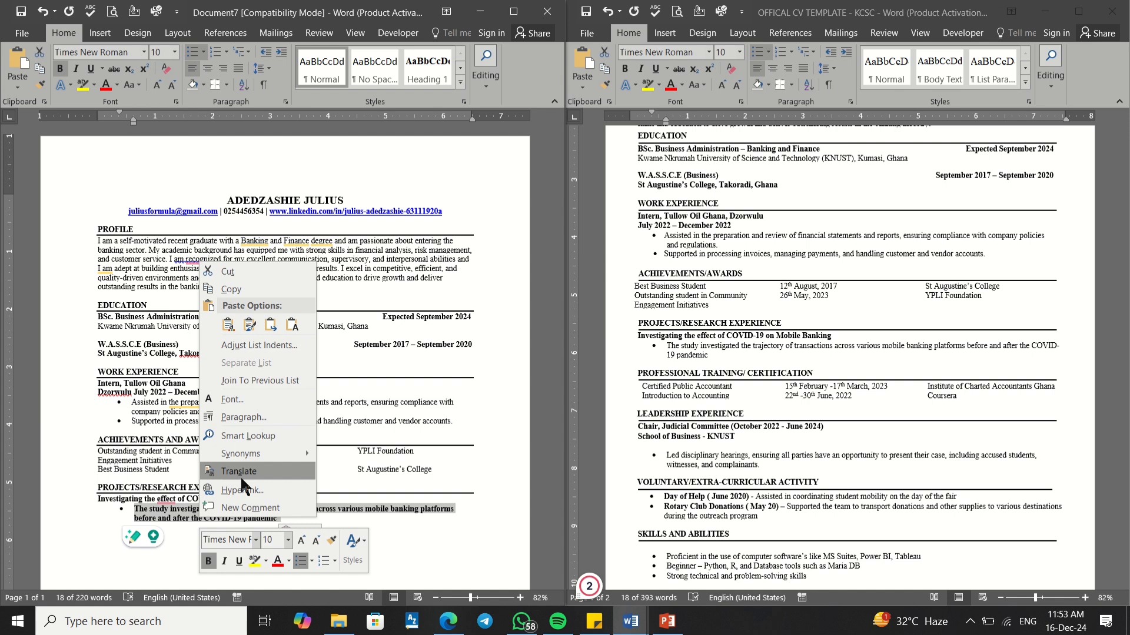
pyautogui.click(271, 325)
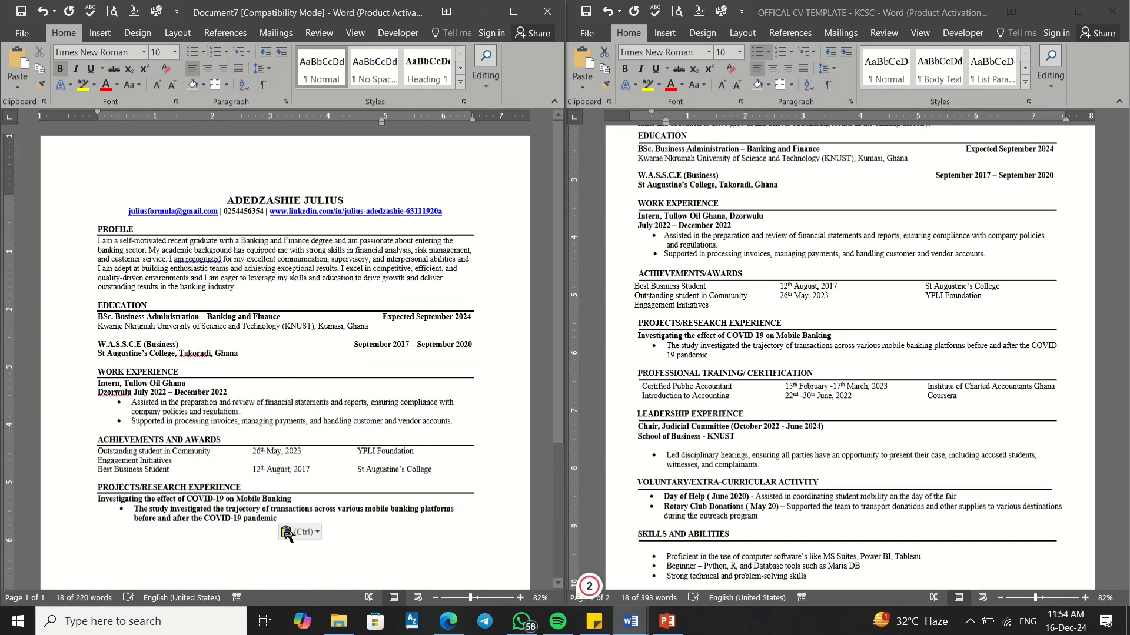
pyautogui.moveTo(281, 518); pyautogui.dragTo(137, 509)
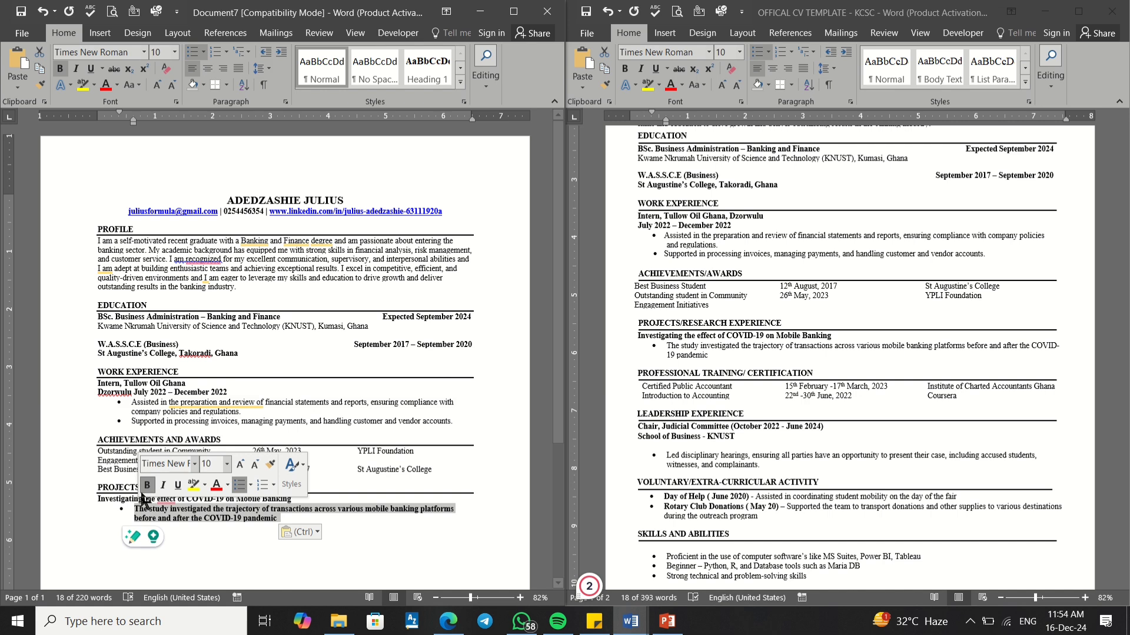
pyautogui.click(149, 487)
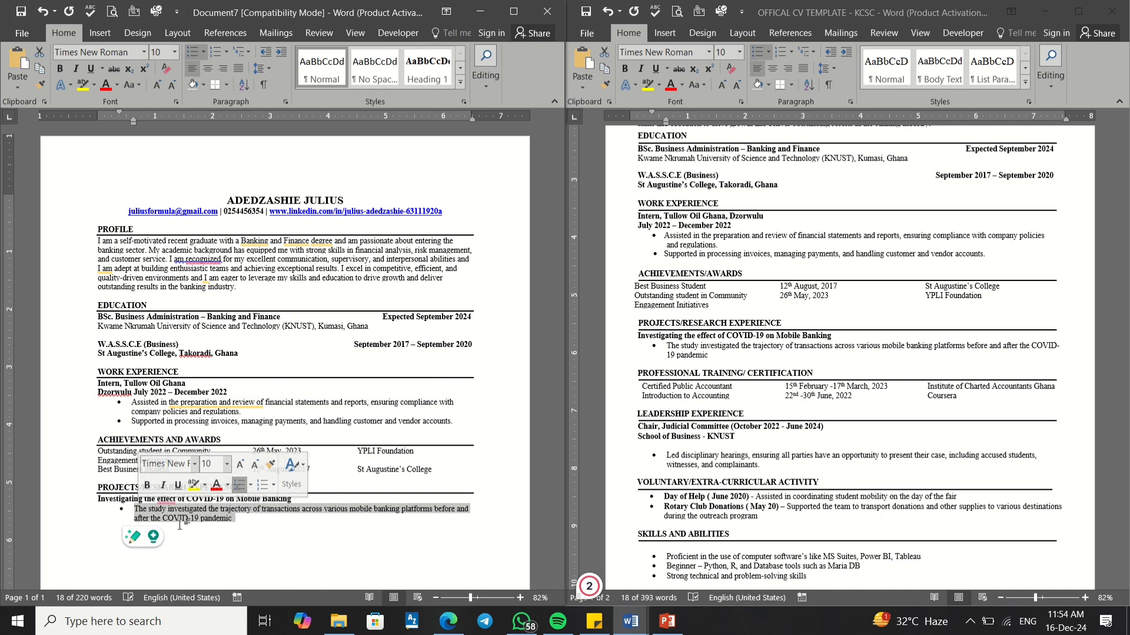
# Step: Add empty lines after 'pandemic' with no bullet and no indent
pyautogui.click(236, 525)
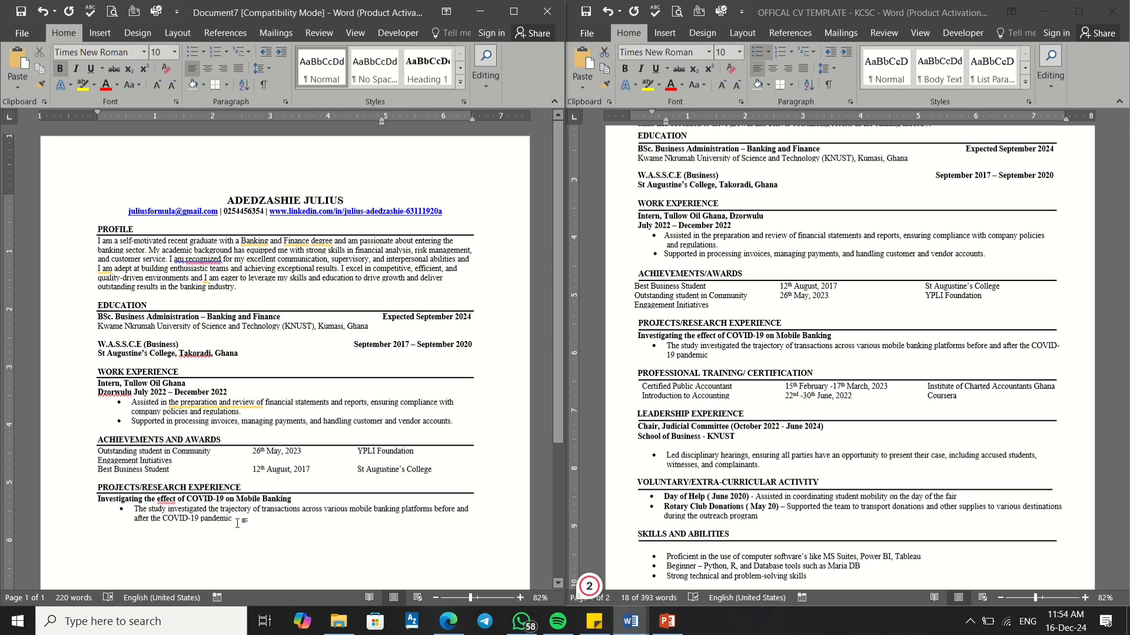
pyautogui.click(237, 517)
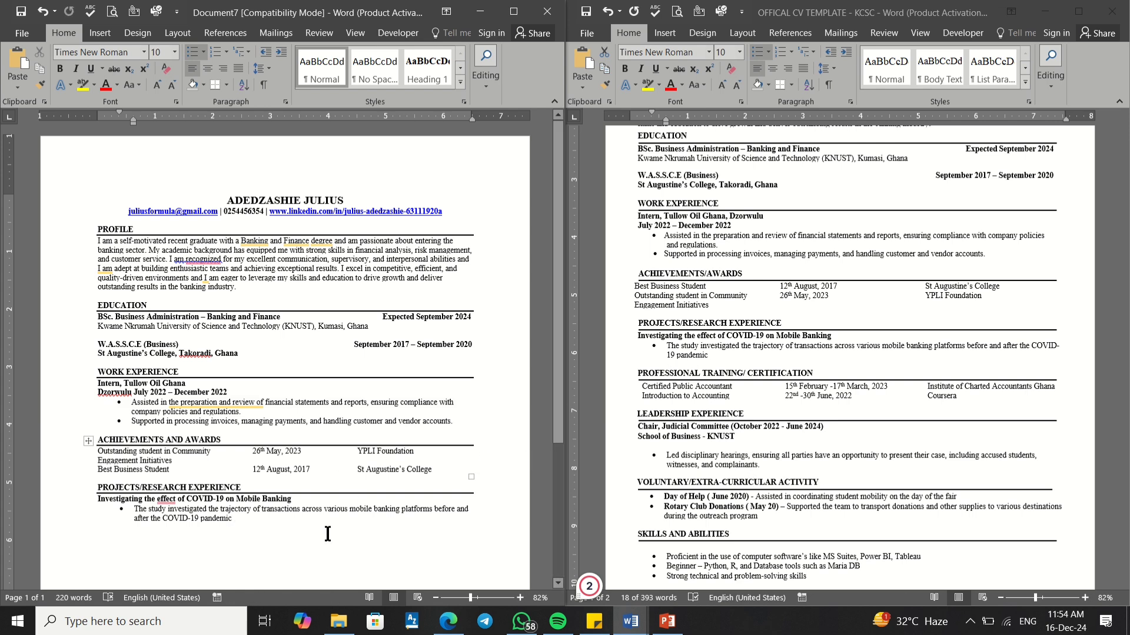
pyautogui.press('Return')
pyautogui.press('BackSpace')
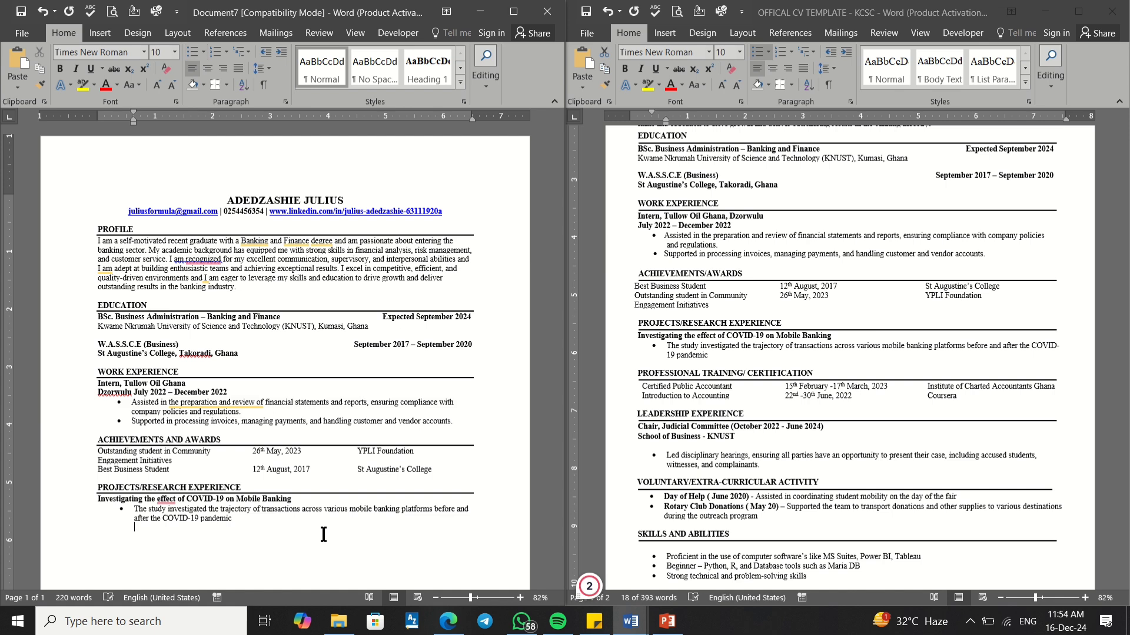
pyautogui.press('BackSpace')
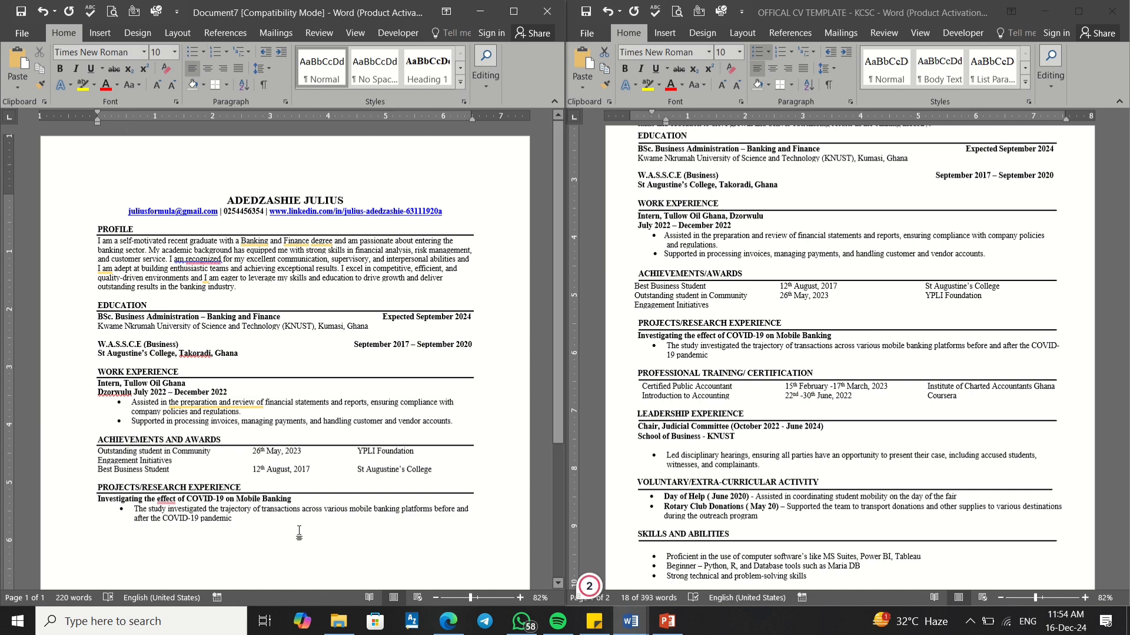
pyautogui.click(104, 520)
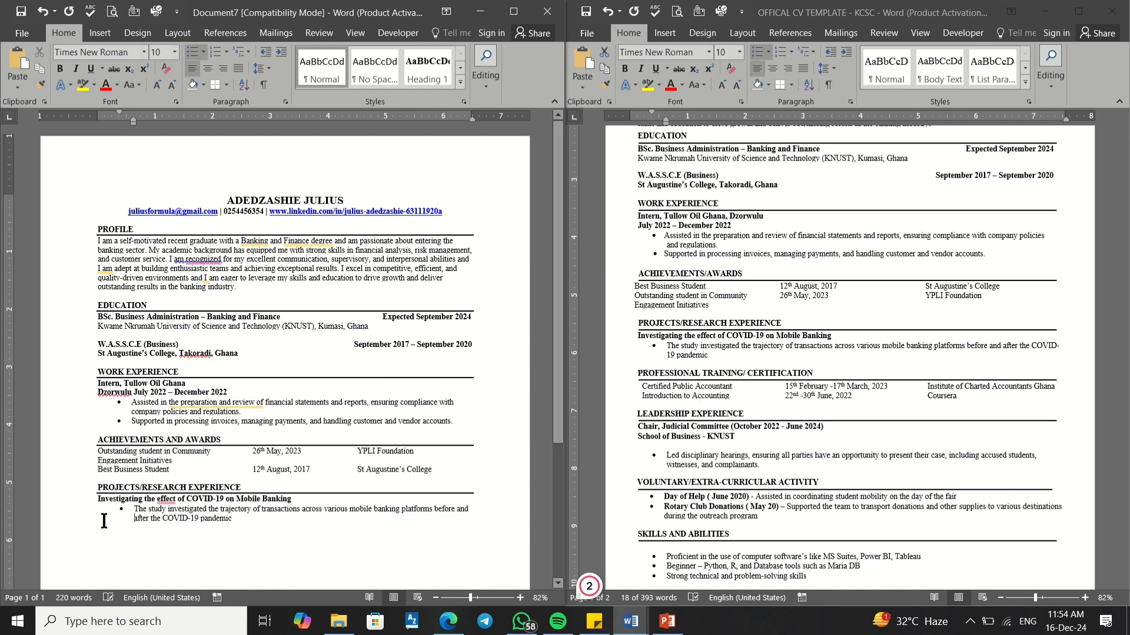
pyautogui.click(240, 528)
pyautogui.press('Return')
# Step: Copy the PROFESSIONAL TRAINING/ CERTIFICATION heading from the template into the CV's empty line
pyautogui.click(687, 414)
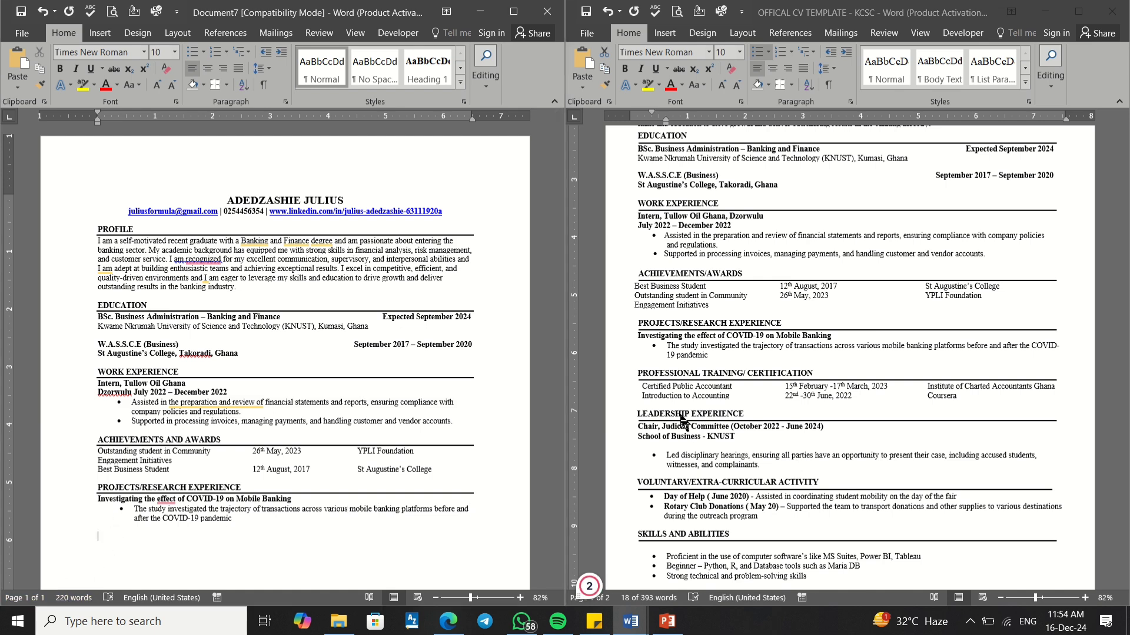
pyautogui.moveTo(815, 374); pyautogui.dragTo(638, 373)
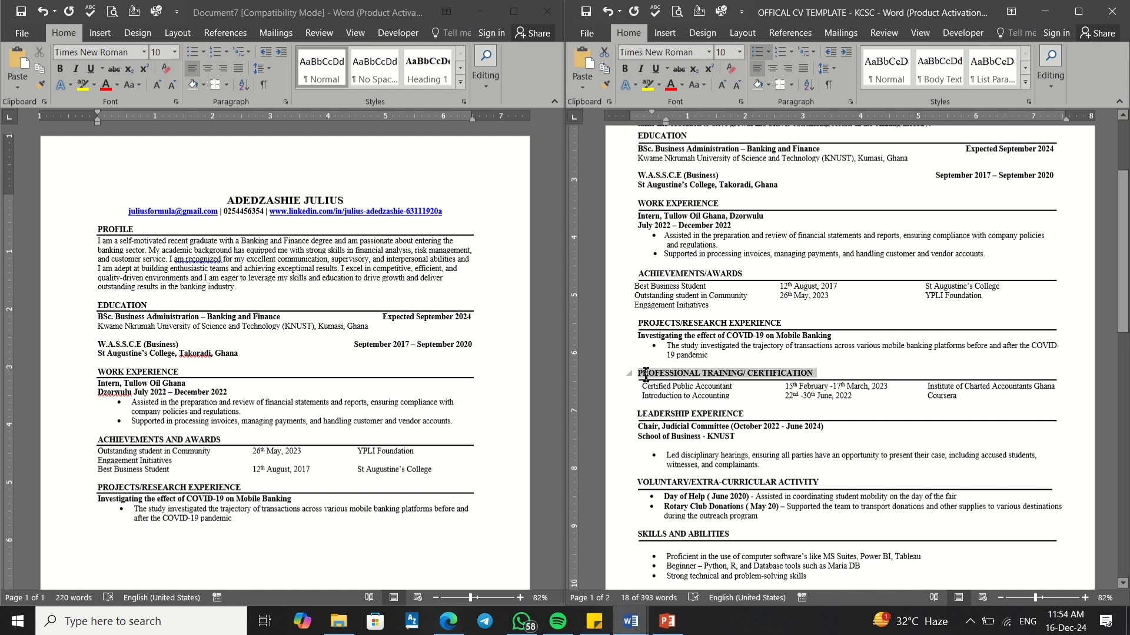
pyautogui.click(646, 377)
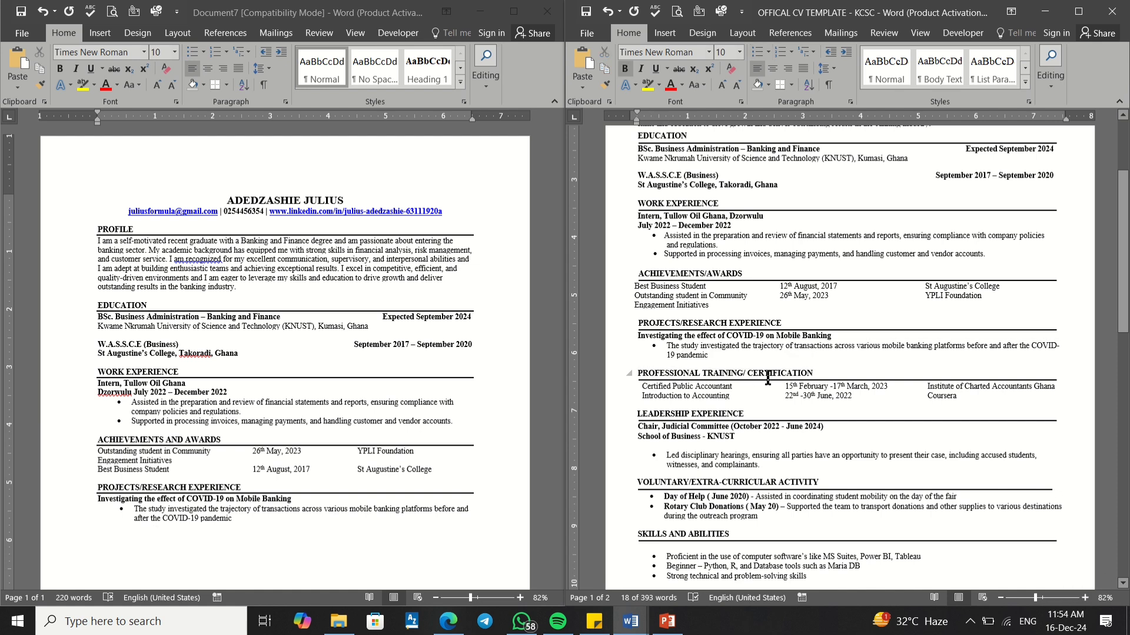
pyautogui.moveTo(816, 375); pyautogui.dragTo(642, 373)
pyautogui.press('super+c')
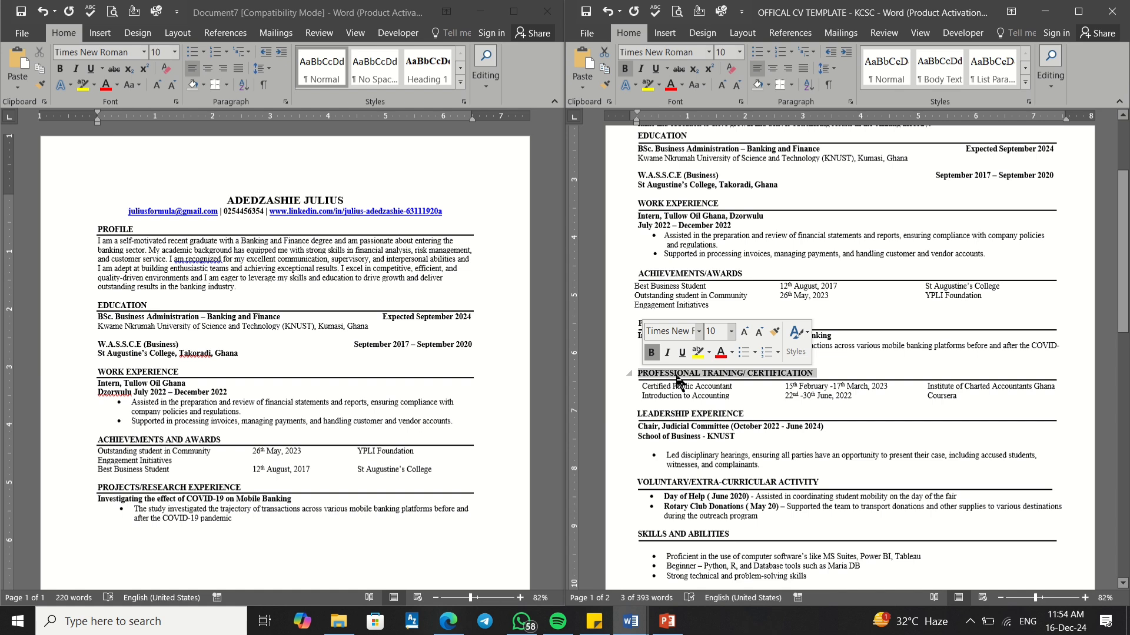
pyautogui.click(103, 536)
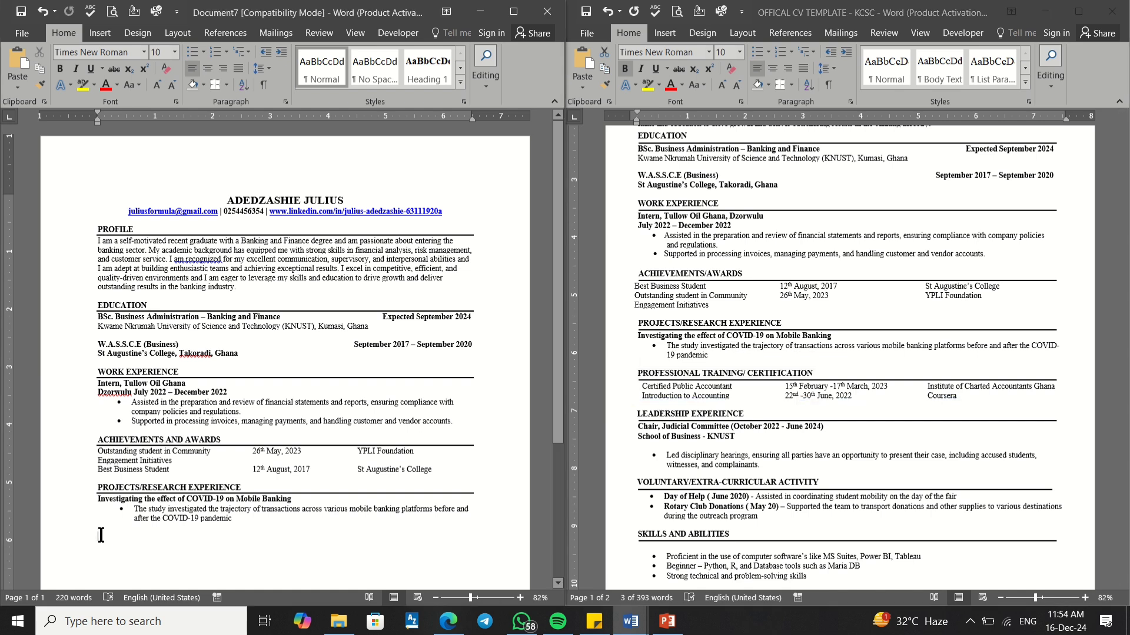
pyautogui.rightClick(99, 535)
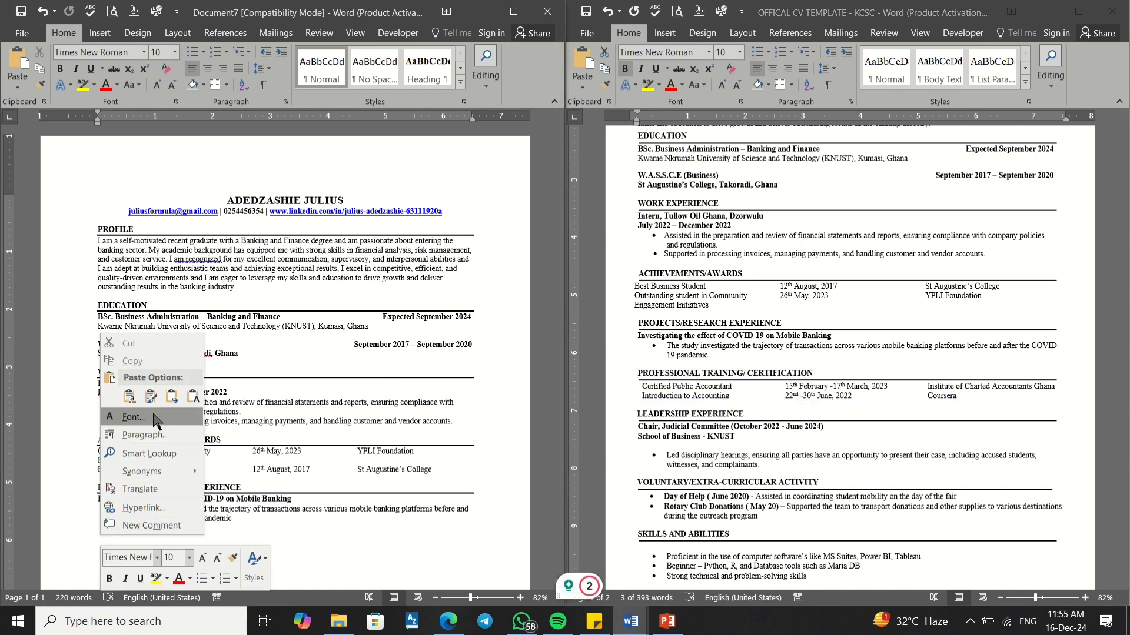
pyautogui.click(173, 398)
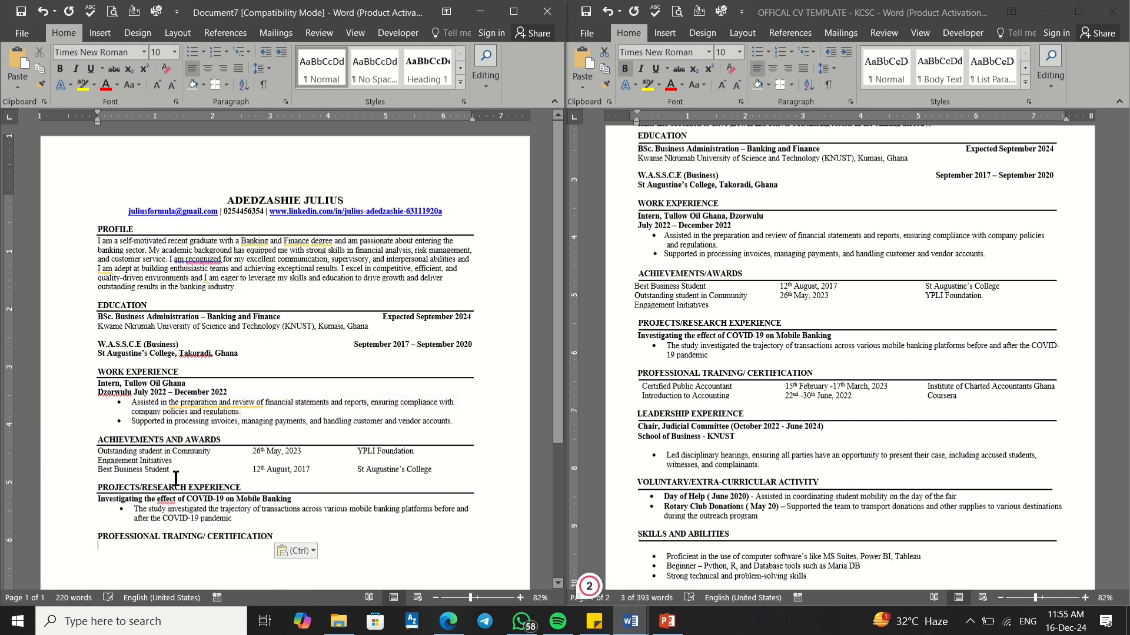
# Step: Give the pasted heading a bottom border
pyautogui.moveTo(277, 535); pyautogui.dragTo(97, 536)
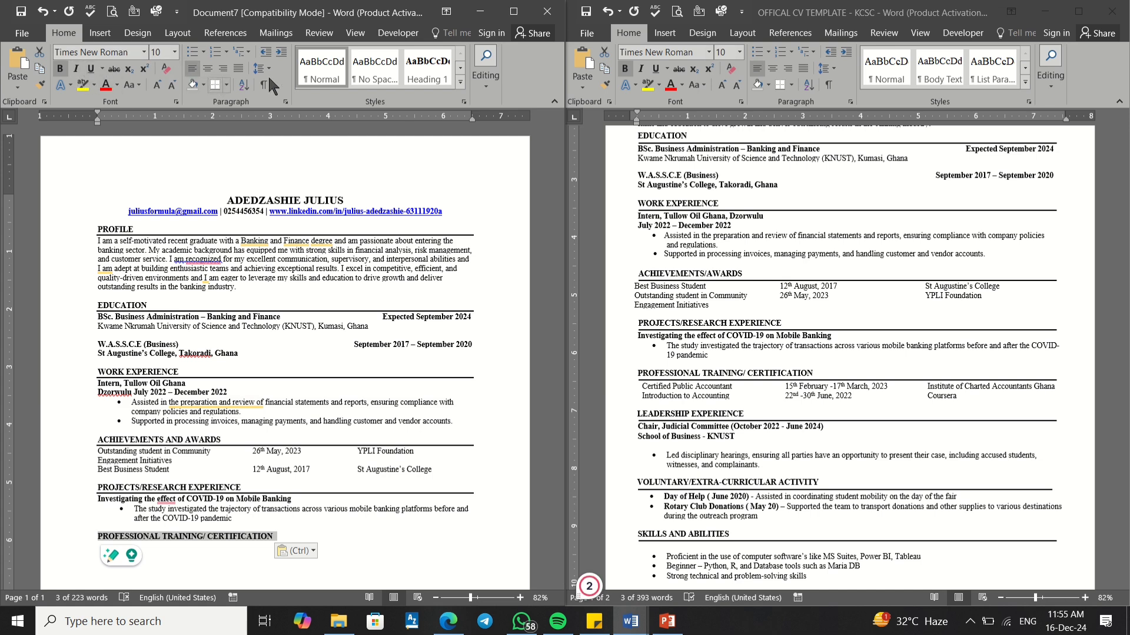
pyautogui.click(216, 85)
pyautogui.scroll(-5, 166, 418)
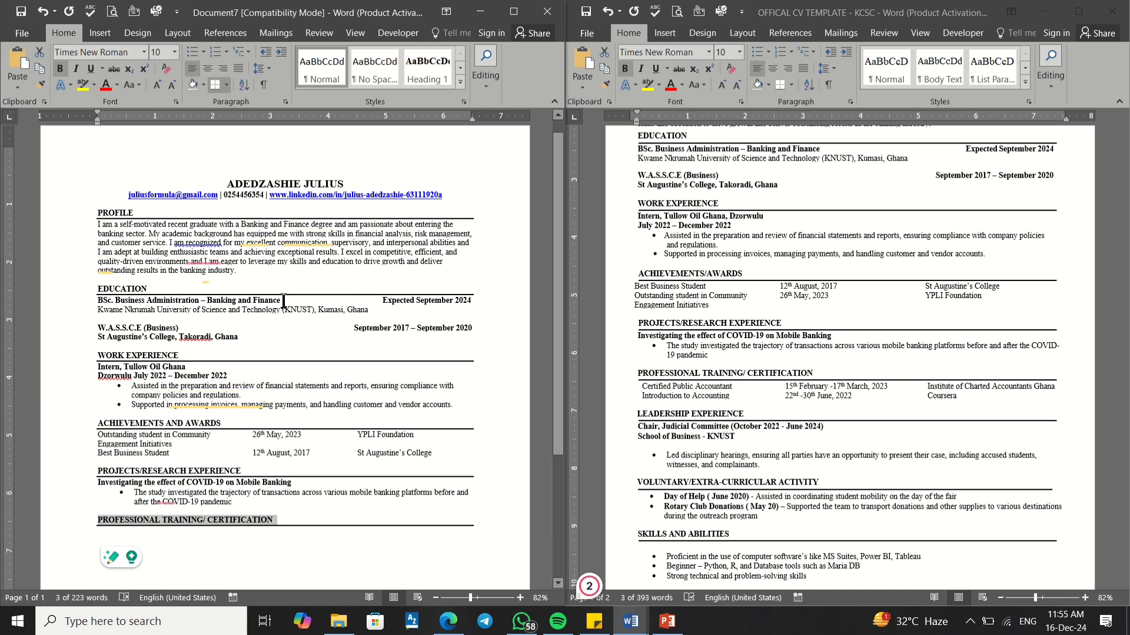
pyautogui.click(165, 418)
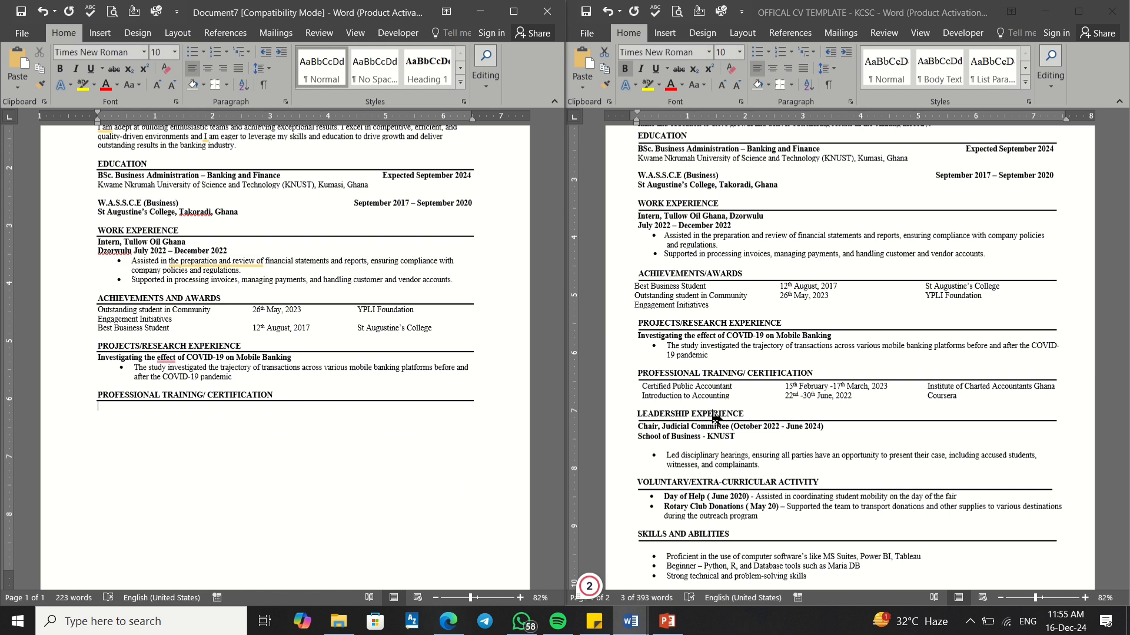
pyautogui.click(775, 396)
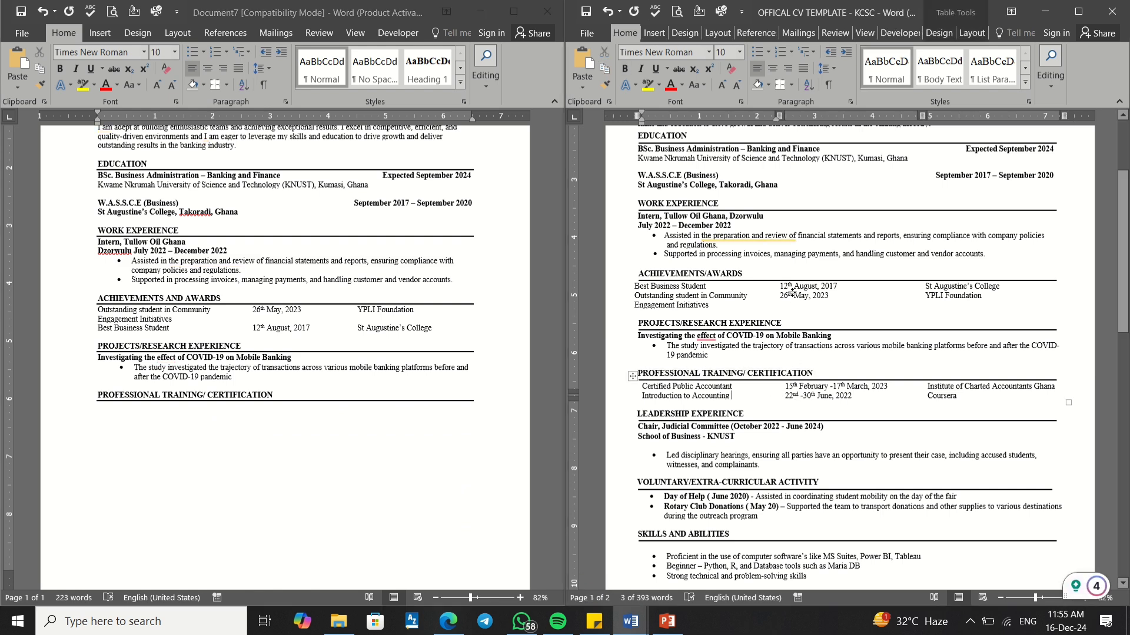
# Step: Paste the template's two-row table (Certified Public Accountant, Introduction to Accounting) under the certification heading
pyautogui.click(670, 296)
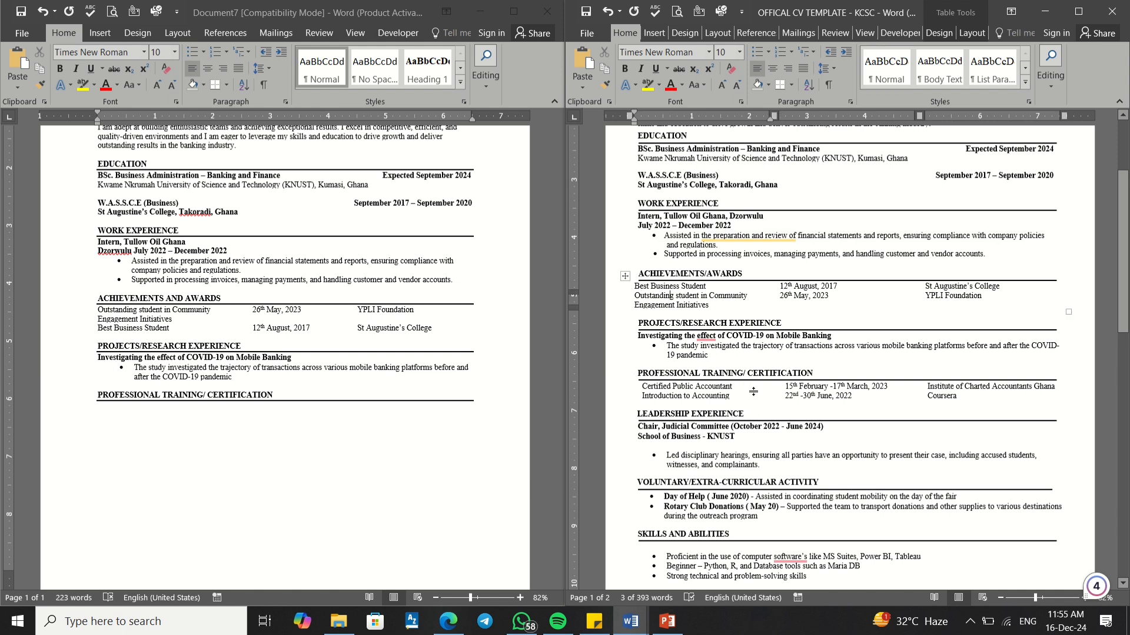
pyautogui.moveTo(970, 395); pyautogui.dragTo(710, 393)
pyautogui.click(709, 388)
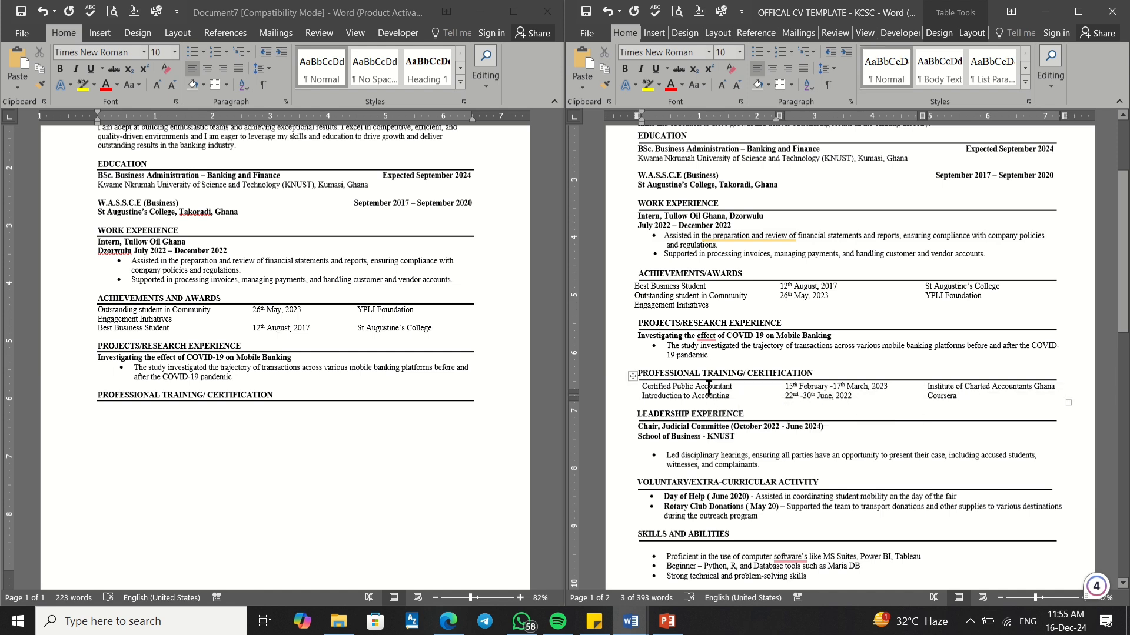
pyautogui.moveTo(978, 396); pyautogui.dragTo(625, 392)
pyautogui.press('super+c')
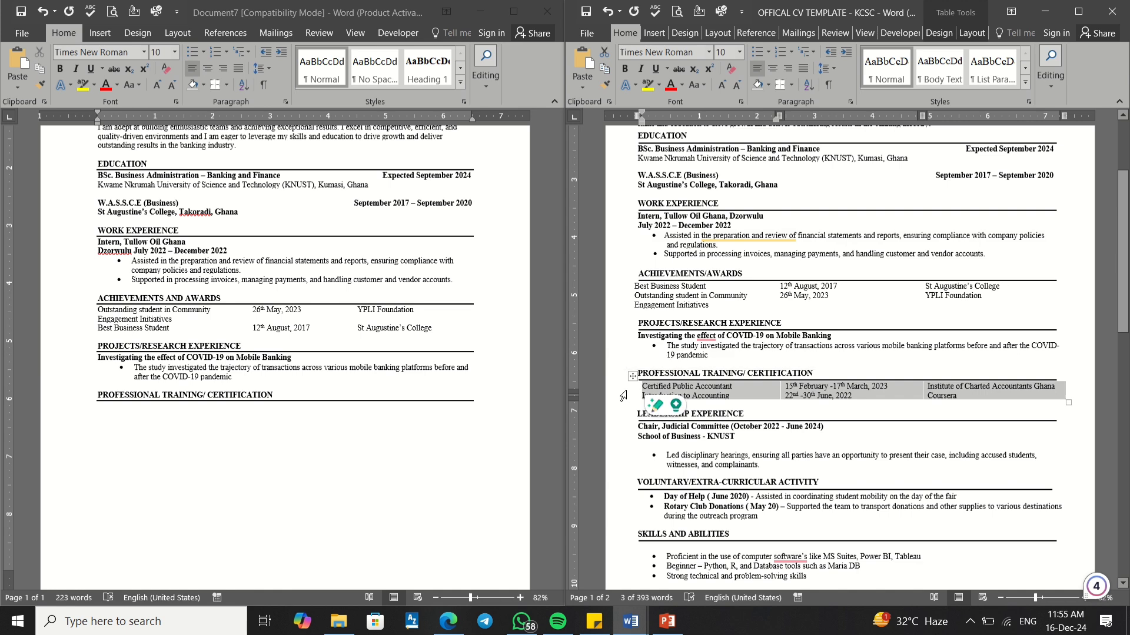
pyautogui.click(103, 405)
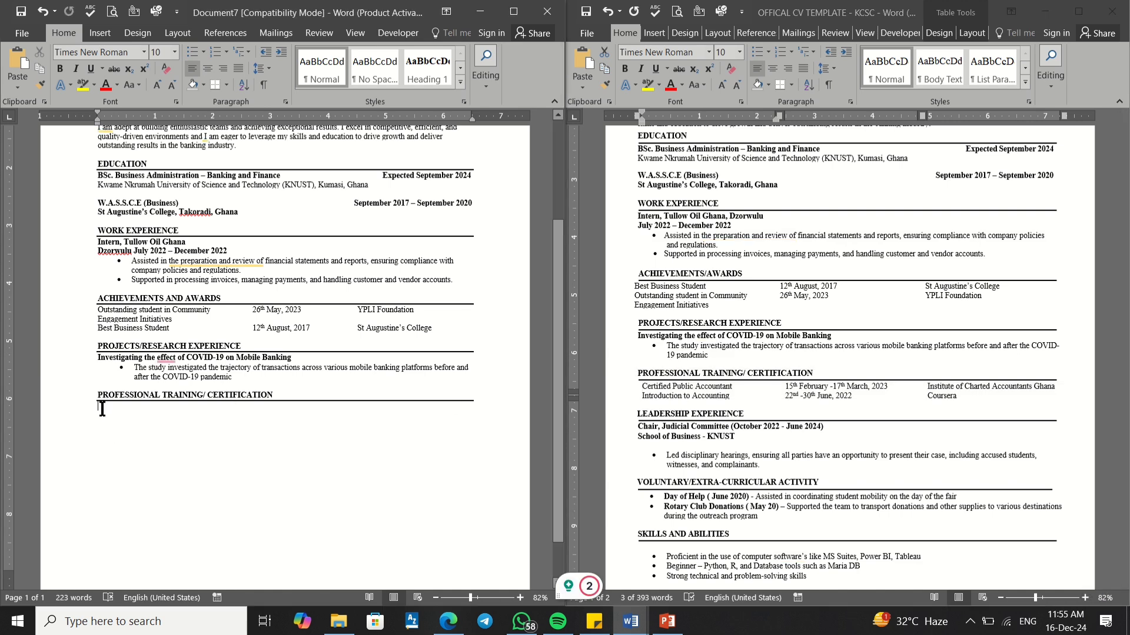
pyautogui.rightClick(102, 407)
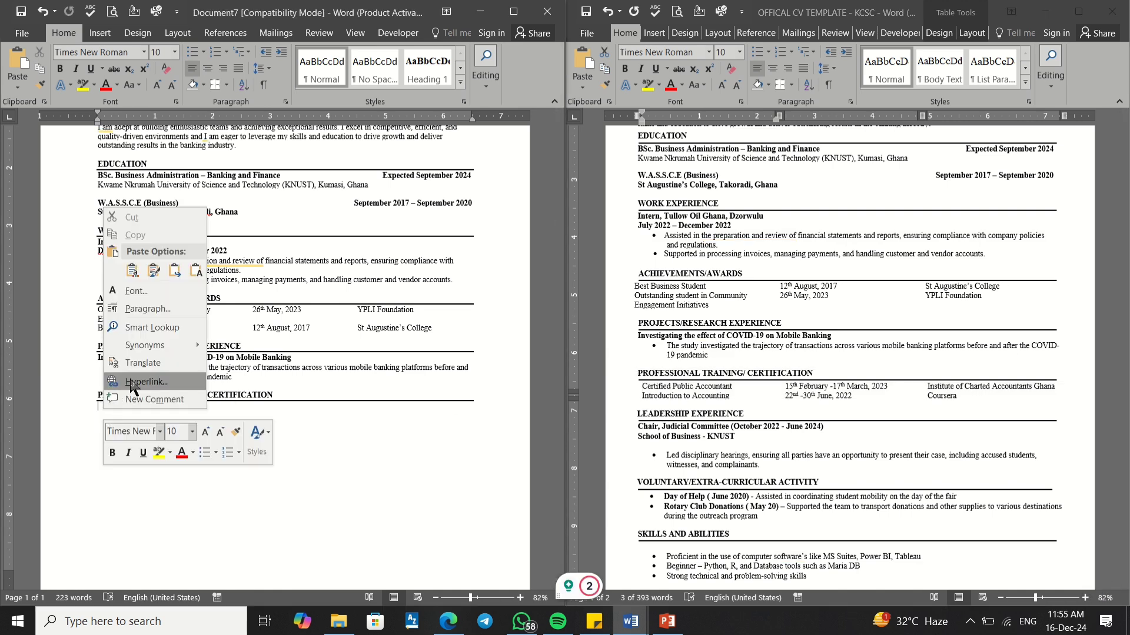
pyautogui.click(174, 270)
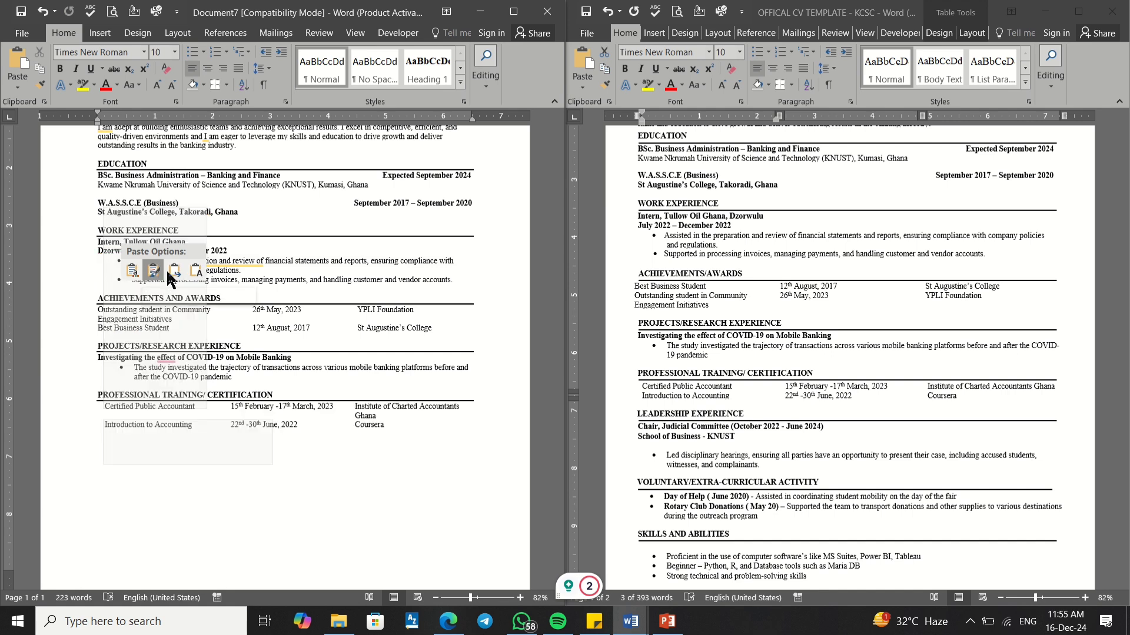
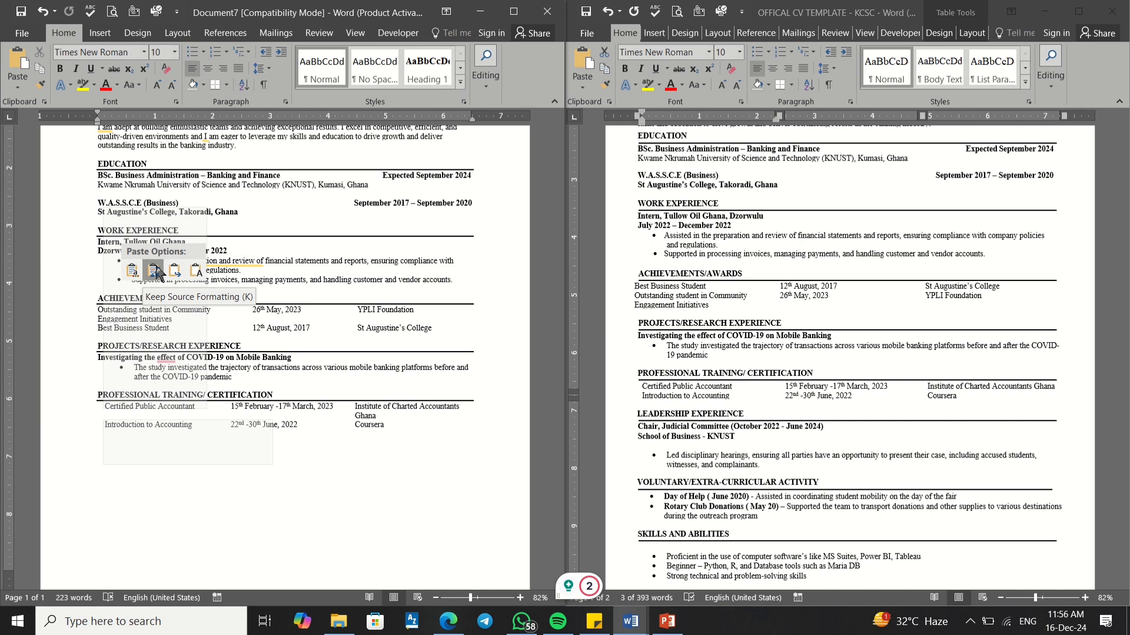
# Step: Paste the training table with Keep Source Formatting and align its left edge with the heading
pyautogui.click(154, 270)
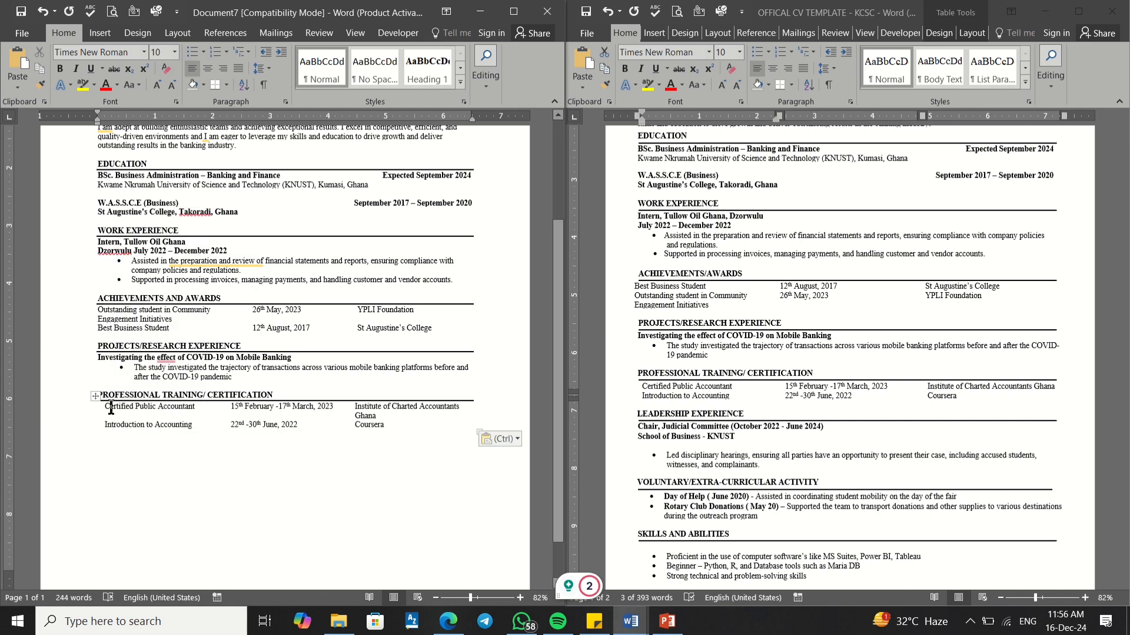
pyautogui.click(110, 408)
pyautogui.click(103, 409)
pyautogui.doubleClick(104, 406)
pyautogui.click(105, 407)
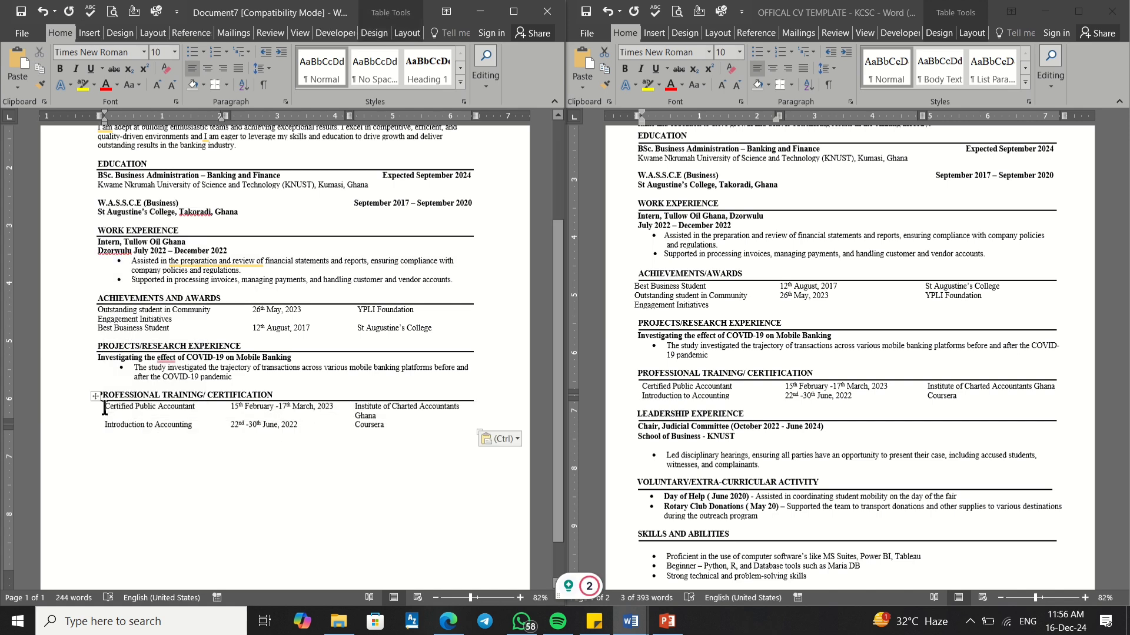
pyautogui.moveTo(98, 415)
pyautogui.moveTo(99, 414); pyautogui.dragTo(94, 414)
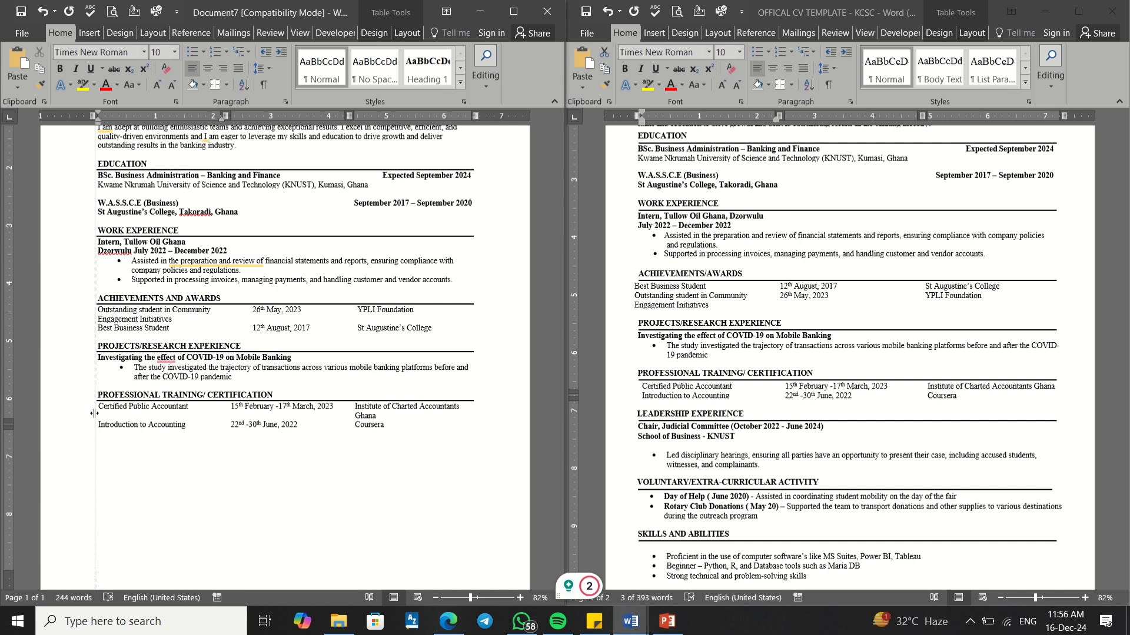
pyautogui.moveTo(95, 413); pyautogui.dragTo(94, 414)
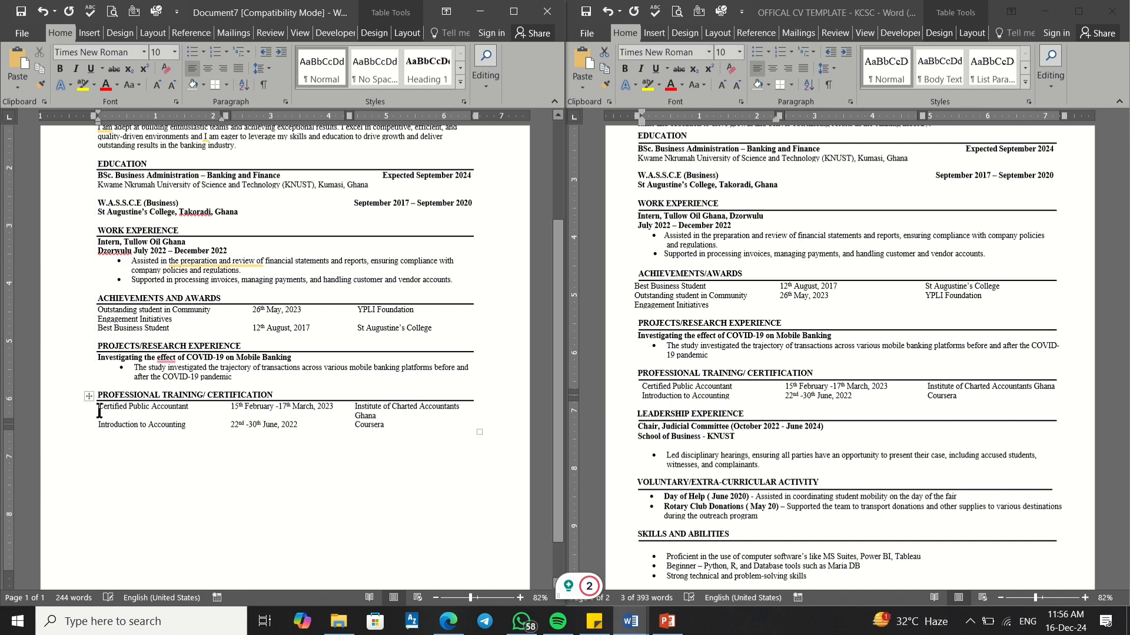
# Step: Widen the last column so 'Institute of Charted Accountants Ghana' fits on one line
pyautogui.click(353, 409)
pyautogui.click(363, 414)
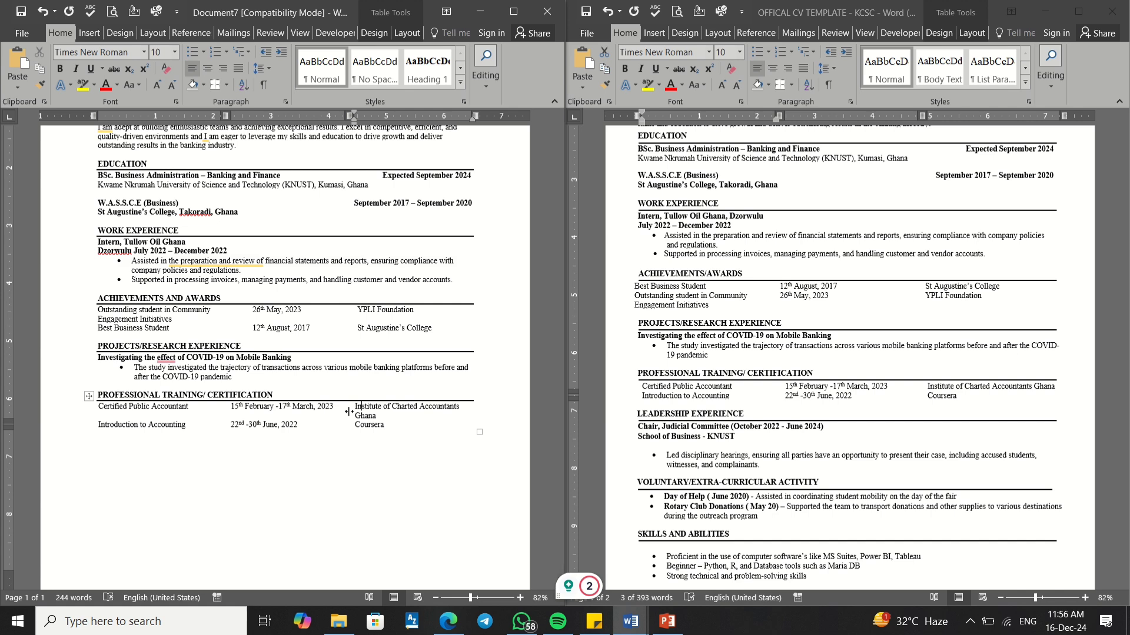
pyautogui.moveTo(348, 411); pyautogui.dragTo(340, 411)
pyautogui.click(315, 457)
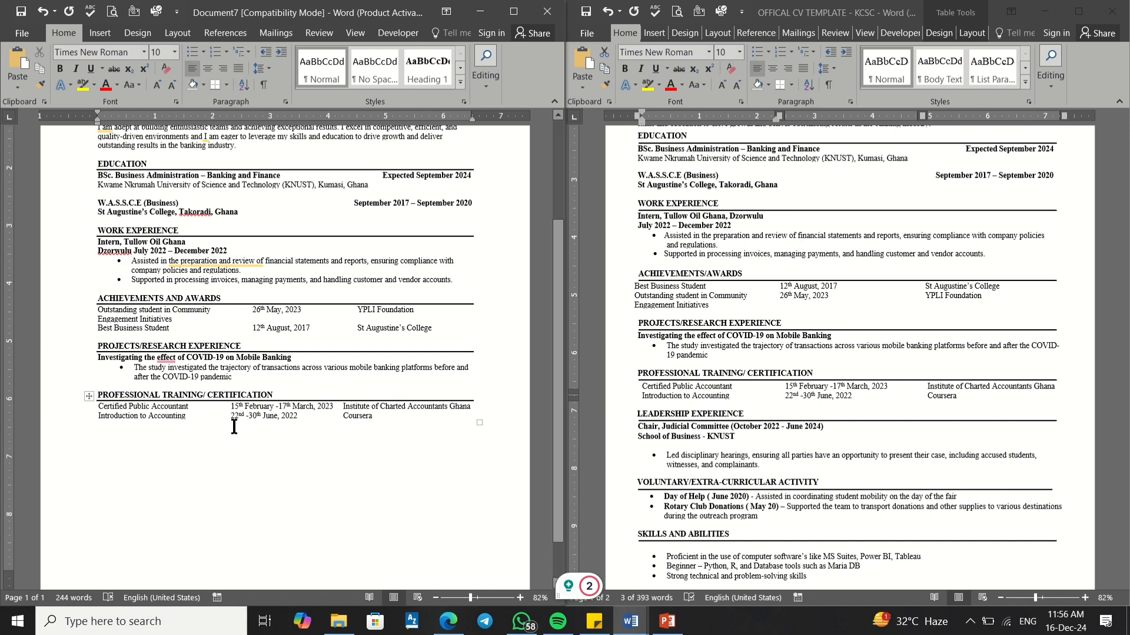
pyautogui.click(105, 434)
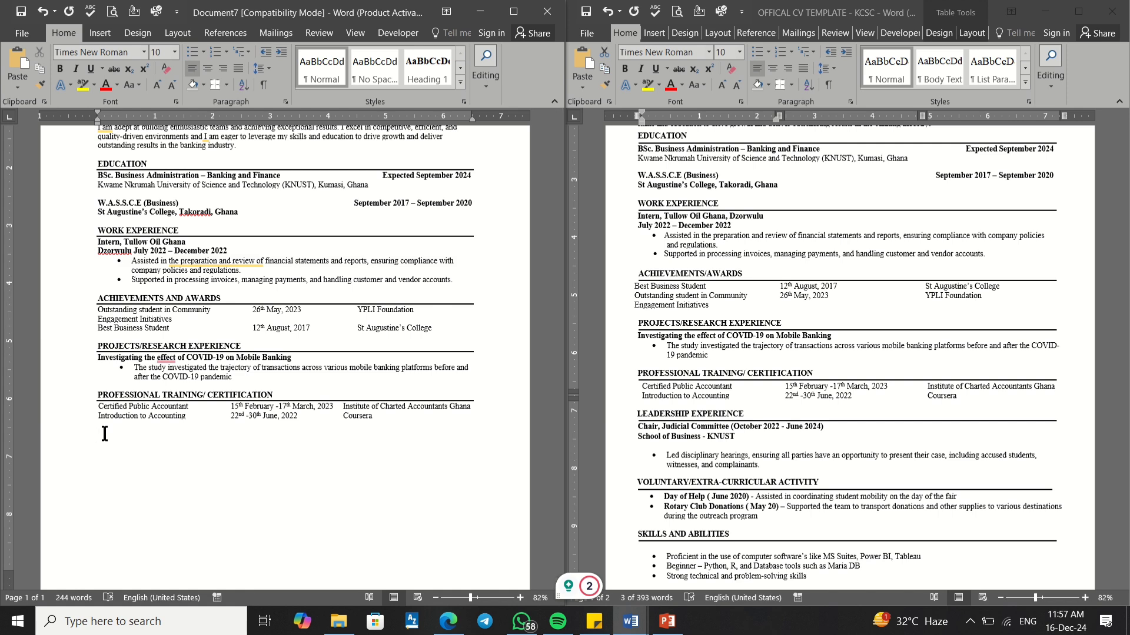
# Step: Type the LEADERSHIP EXPERIENCE heading below the table, make it bold and add a bottom border
pyautogui.write('LEADERSHIP EXPER')
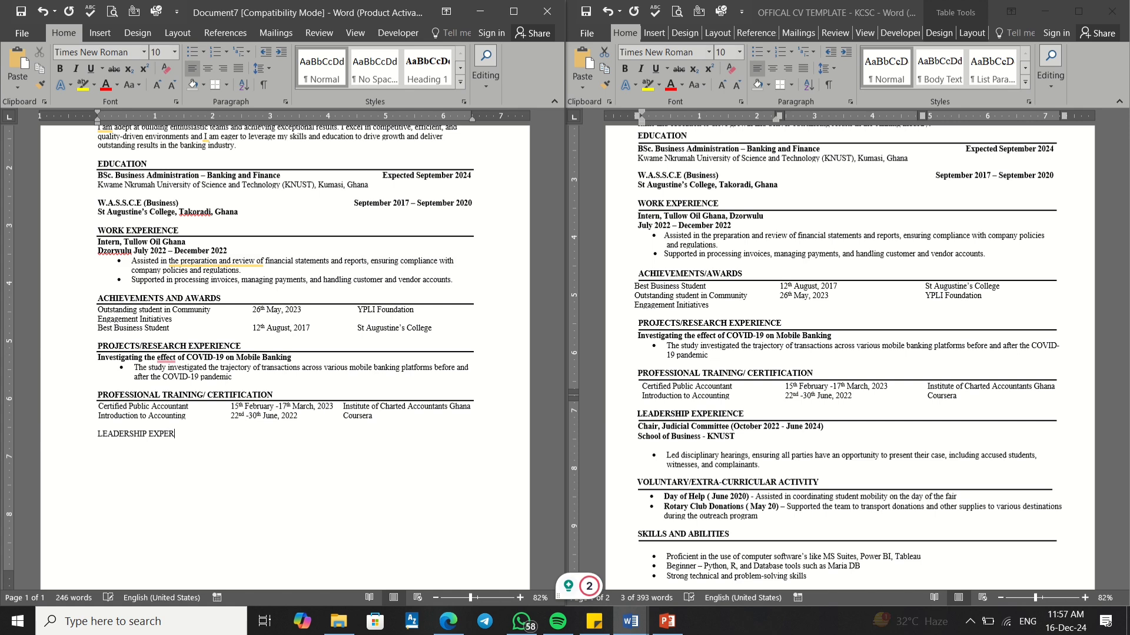
pyautogui.write('IENCE')
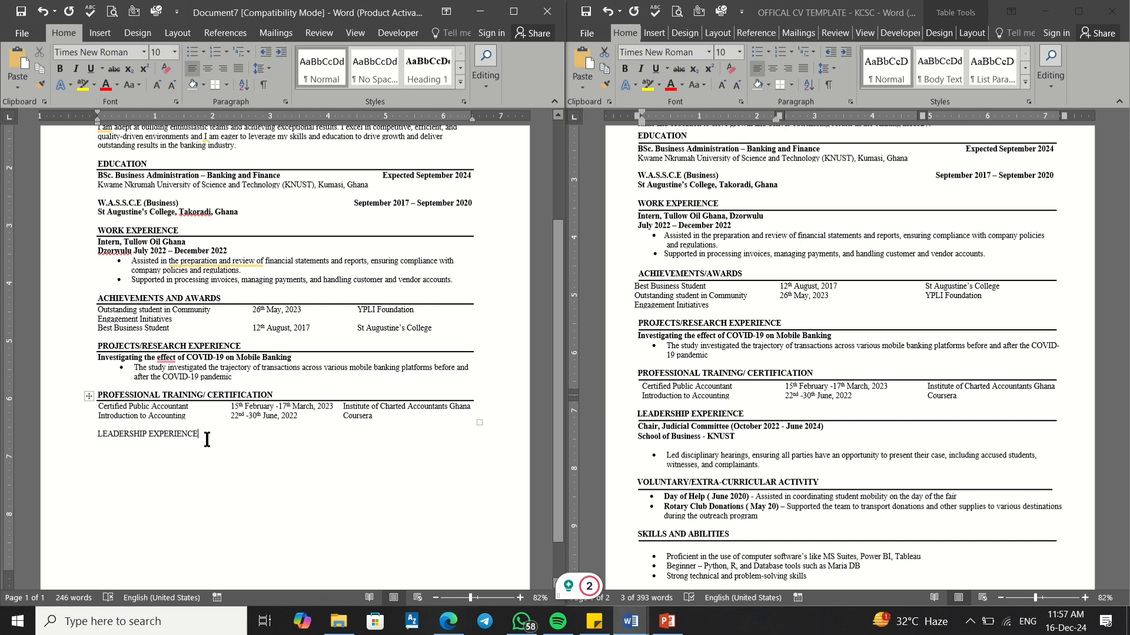
pyautogui.moveTo(207, 440); pyautogui.dragTo(100, 429)
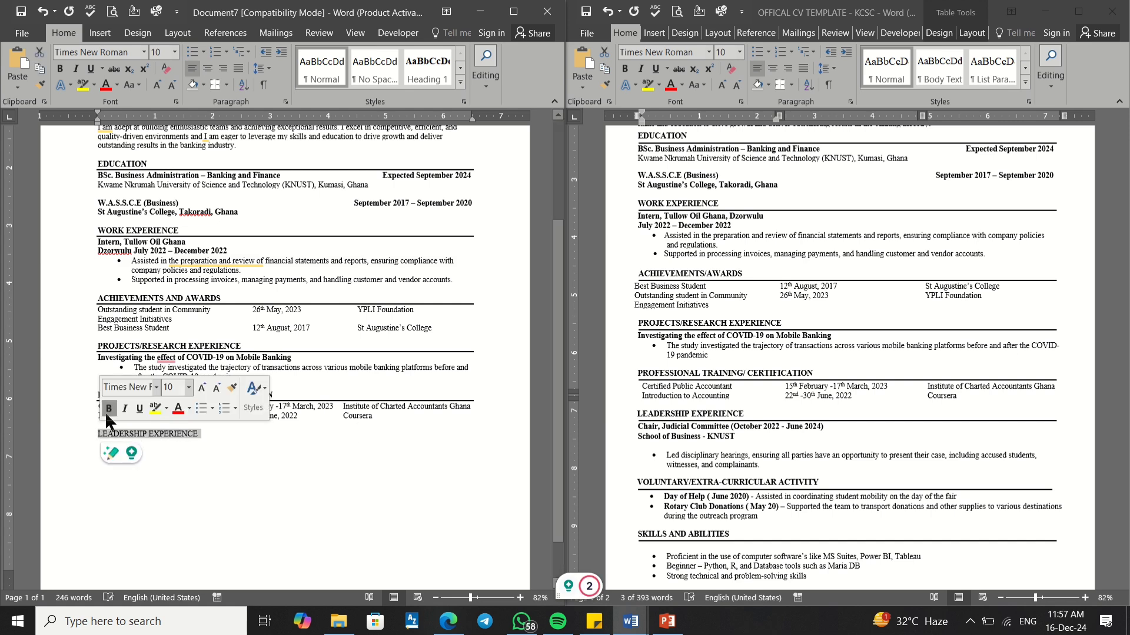
pyautogui.click(108, 411)
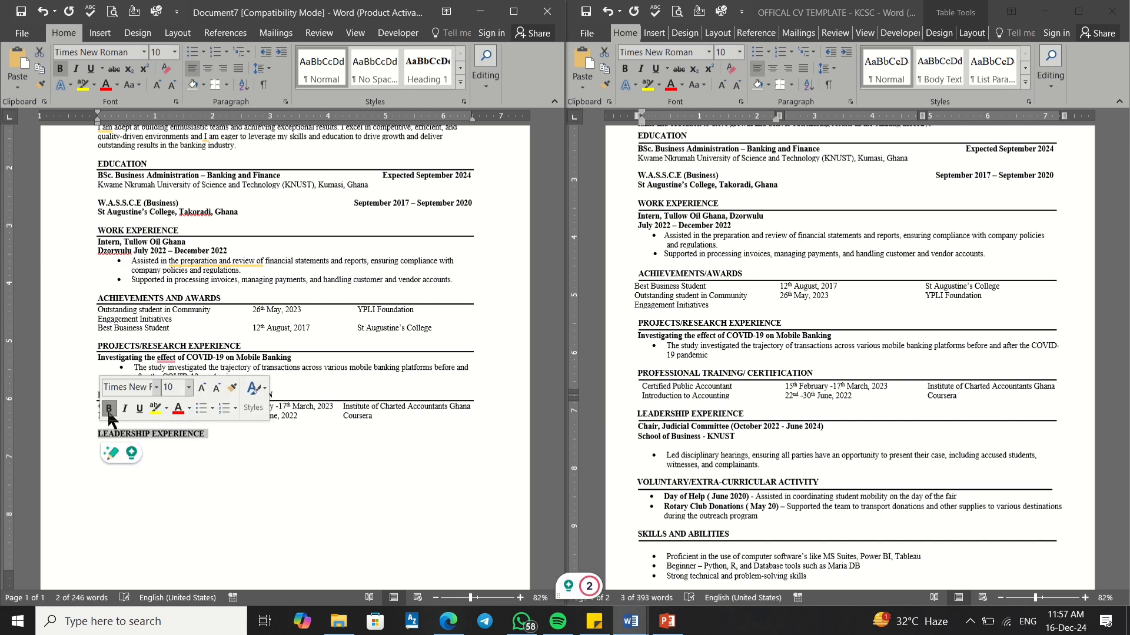
pyautogui.click(223, 435)
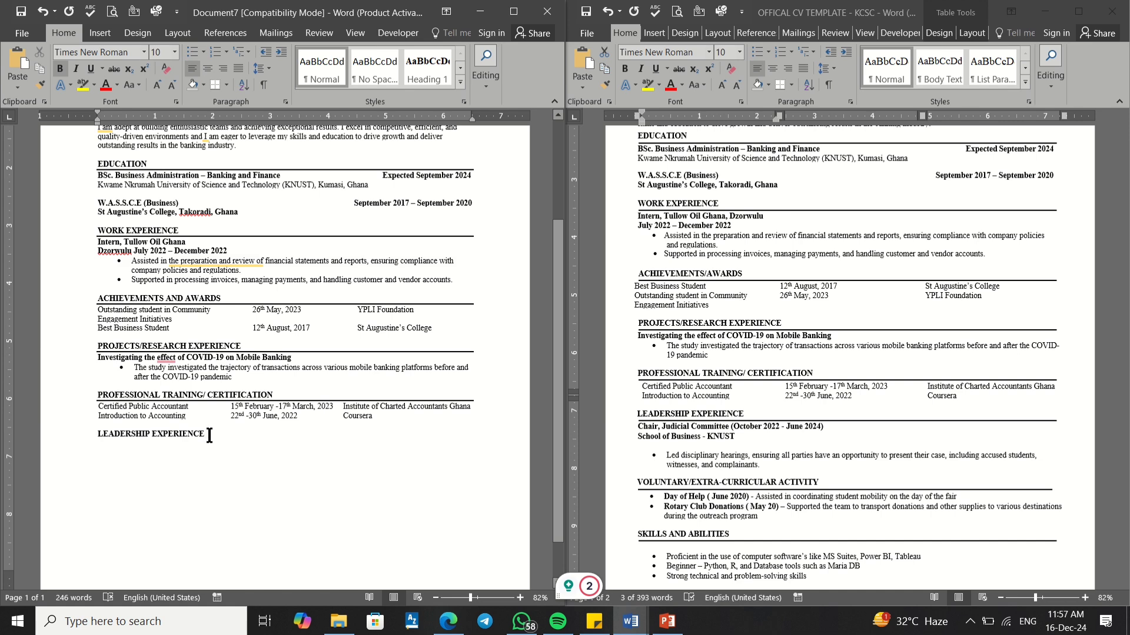
pyautogui.moveTo(206, 436); pyautogui.dragTo(99, 434)
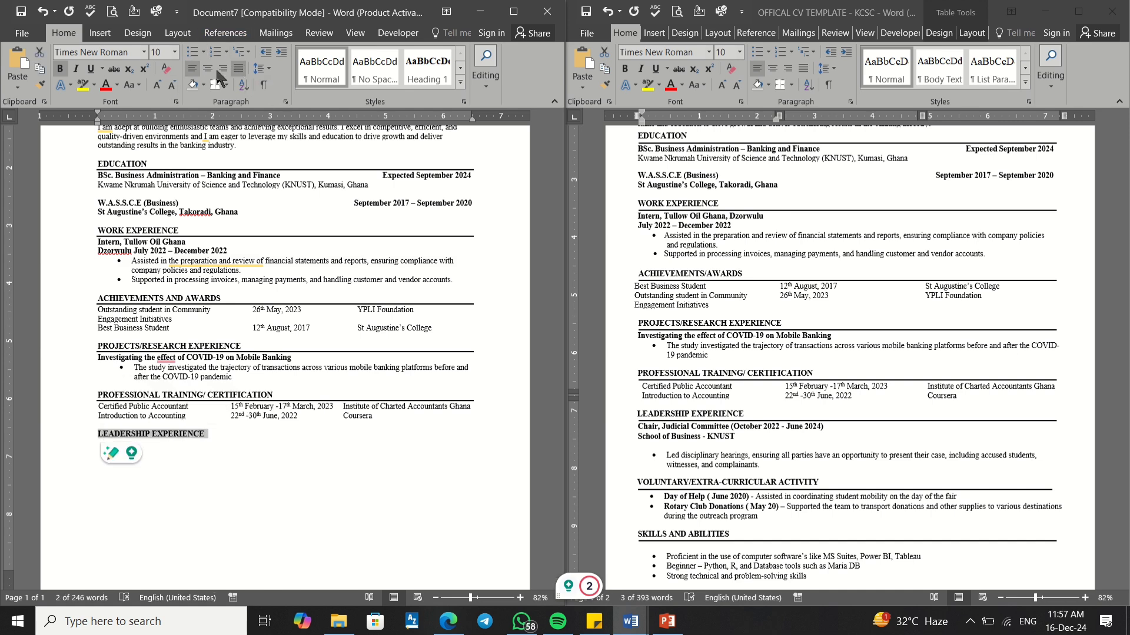
pyautogui.click(215, 85)
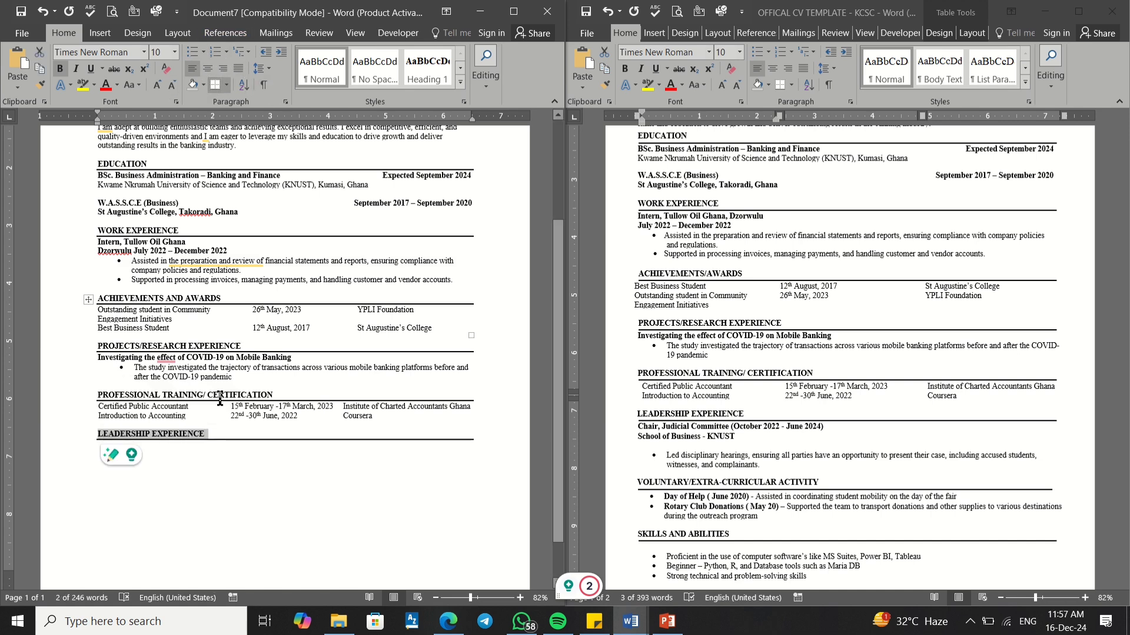
# Step: Select the 'Chair, Judicial Committee' line in the CV template
pyautogui.click(662, 439)
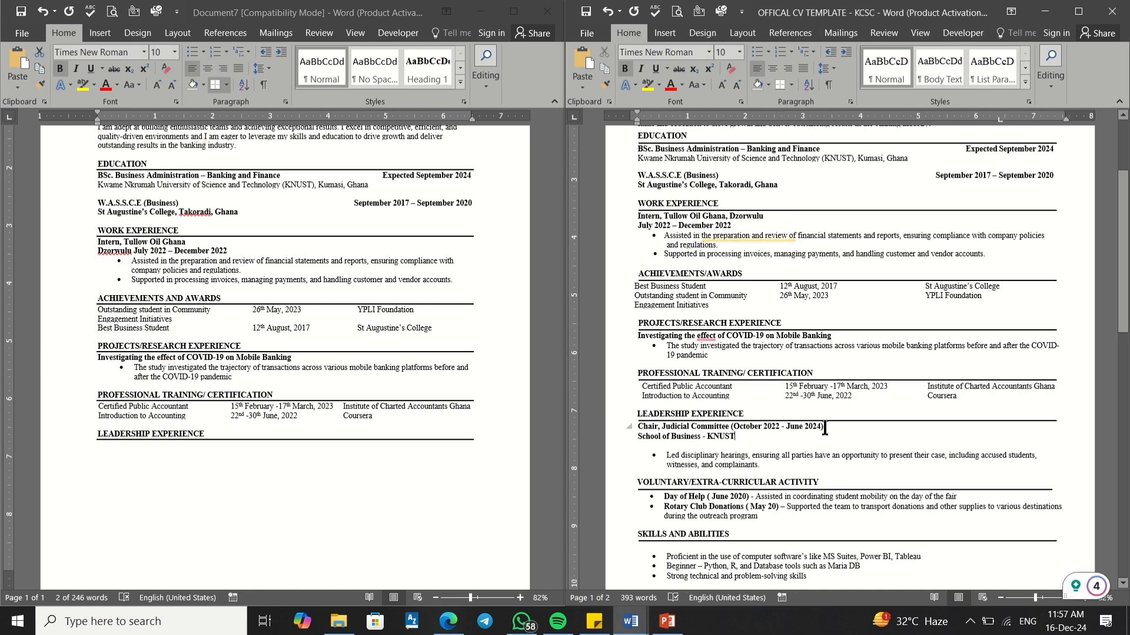
pyautogui.tripleClick(719, 431)
pyautogui.moveTo(718, 431); pyautogui.dragTo(649, 427)
pyautogui.press('super+c')
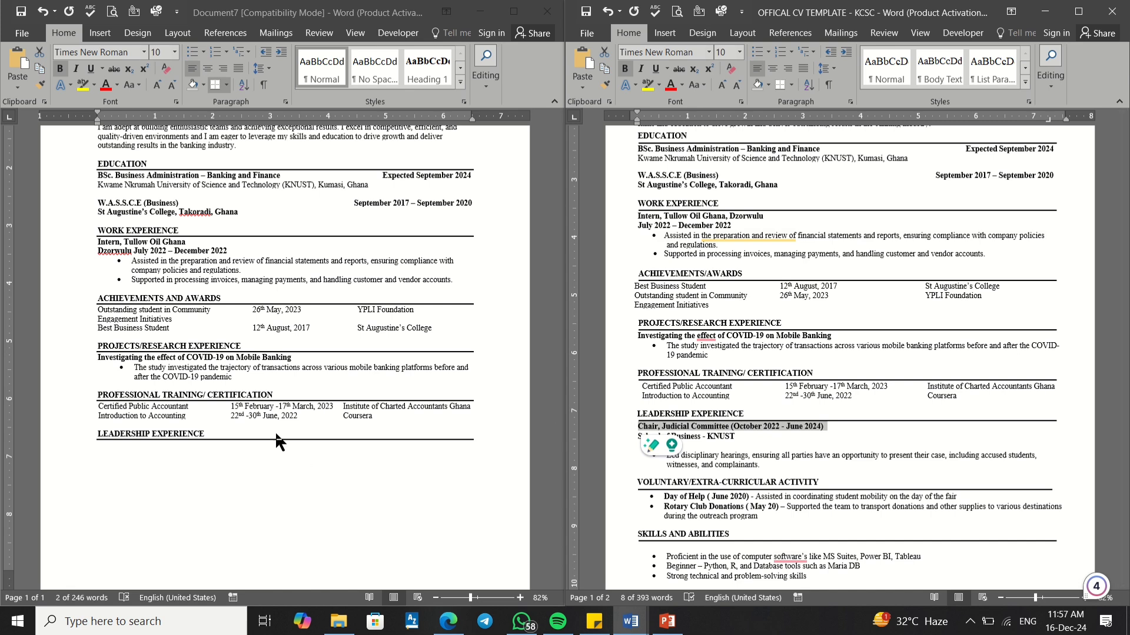
# Step: Paste the 'Chair, Judicial Committee' line under LEADERSHIP EXPERIENCE
pyautogui.click(85, 453)
pyautogui.click(92, 451)
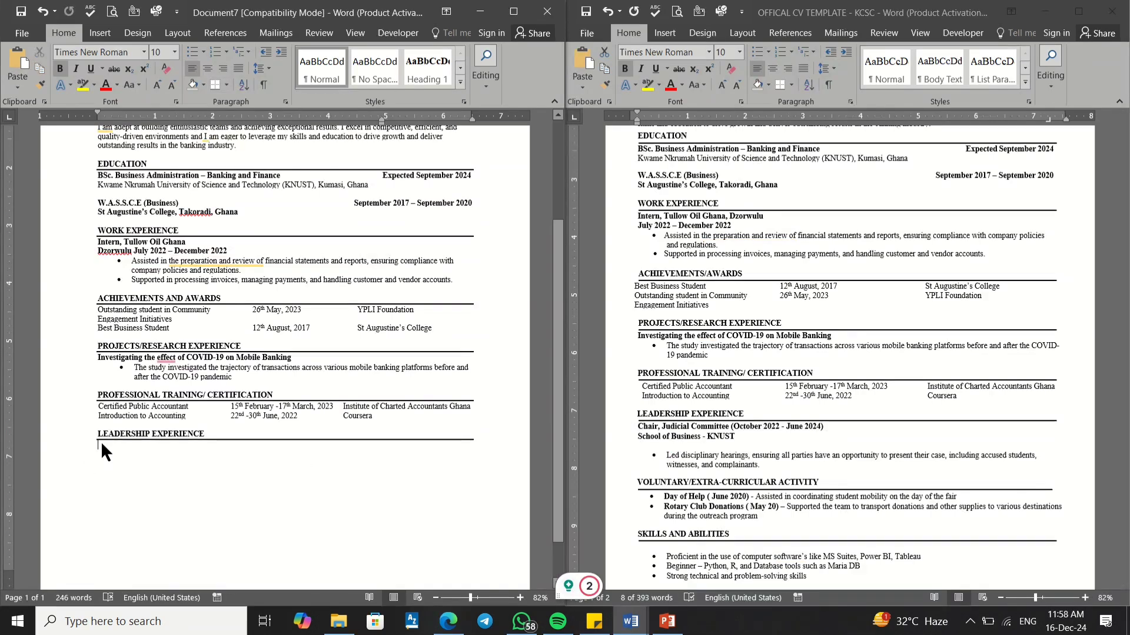
pyautogui.rightClick(101, 441)
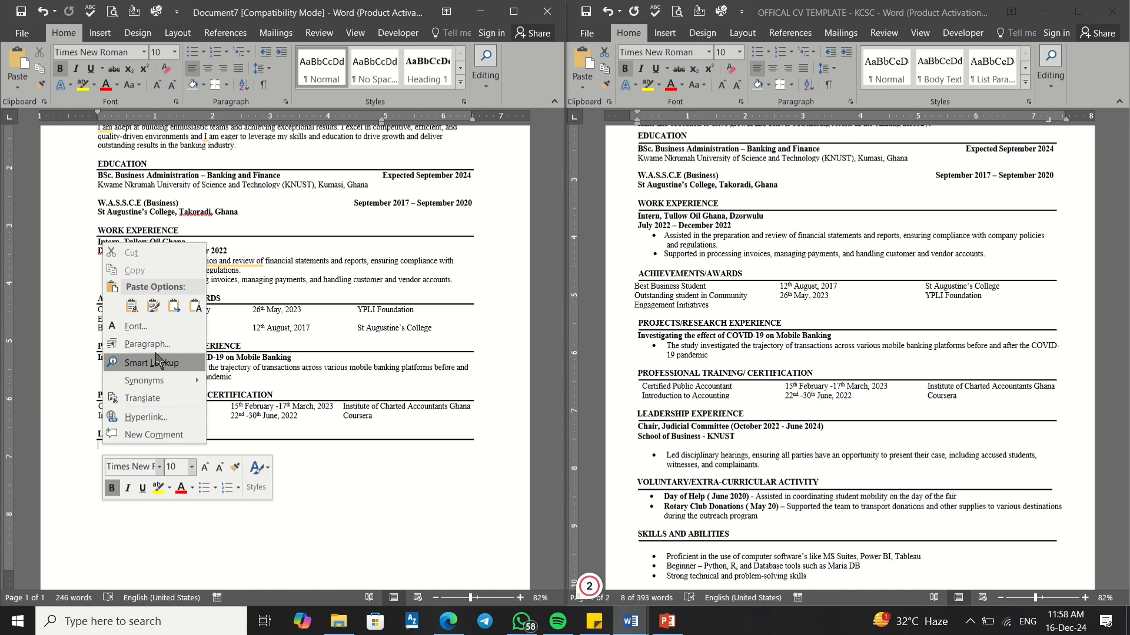
pyautogui.click(178, 305)
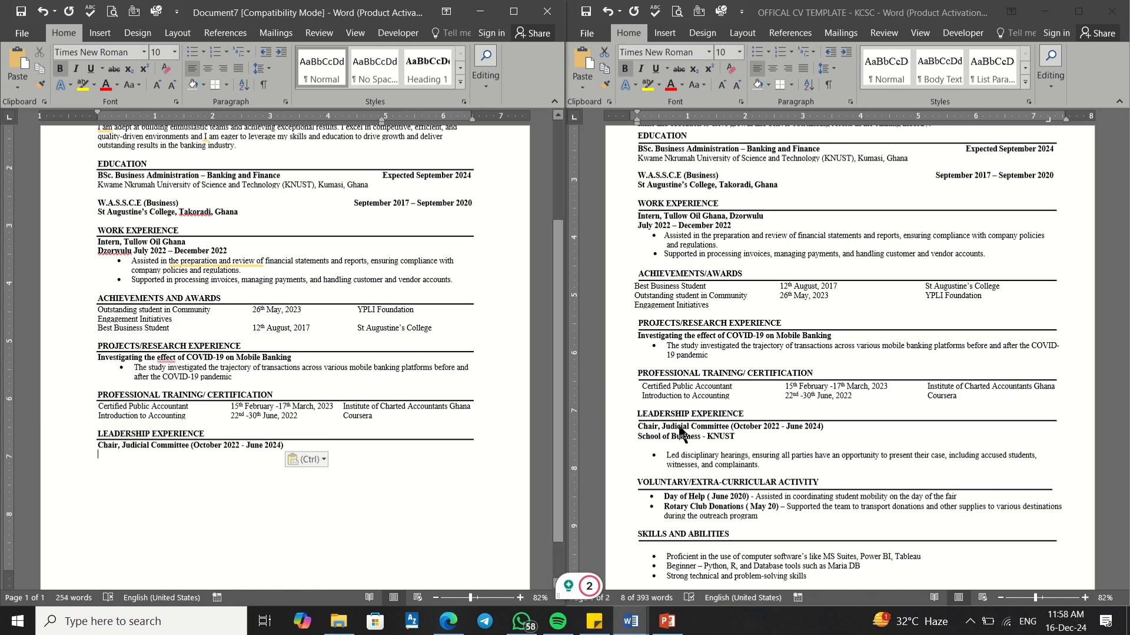
# Step: Copy the 'School of Business - KNUST' line from the template and paste it below the Chair line
pyautogui.click(731, 433)
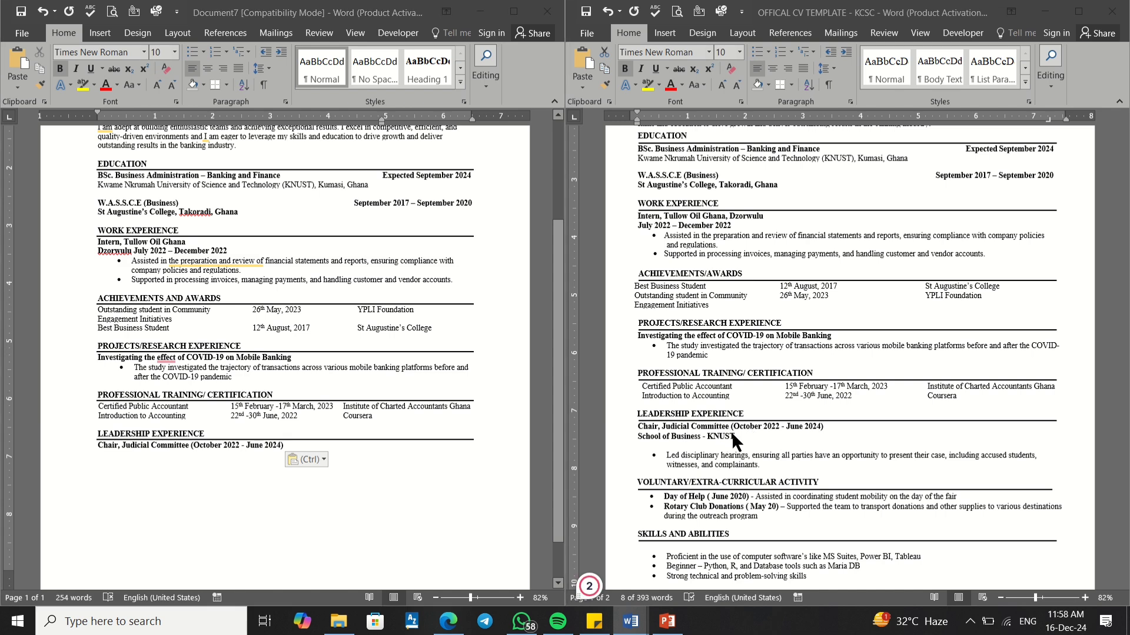
pyautogui.doubleClick(723, 436)
pyautogui.moveTo(696, 436); pyautogui.dragTo(639, 436)
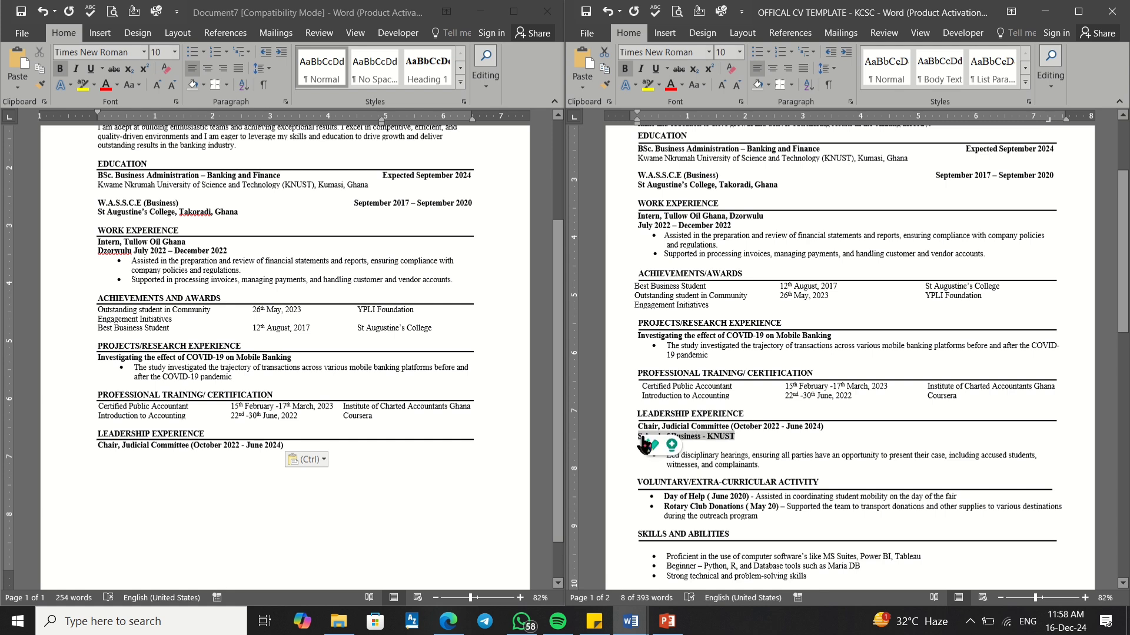
pyautogui.rightClick(682, 436)
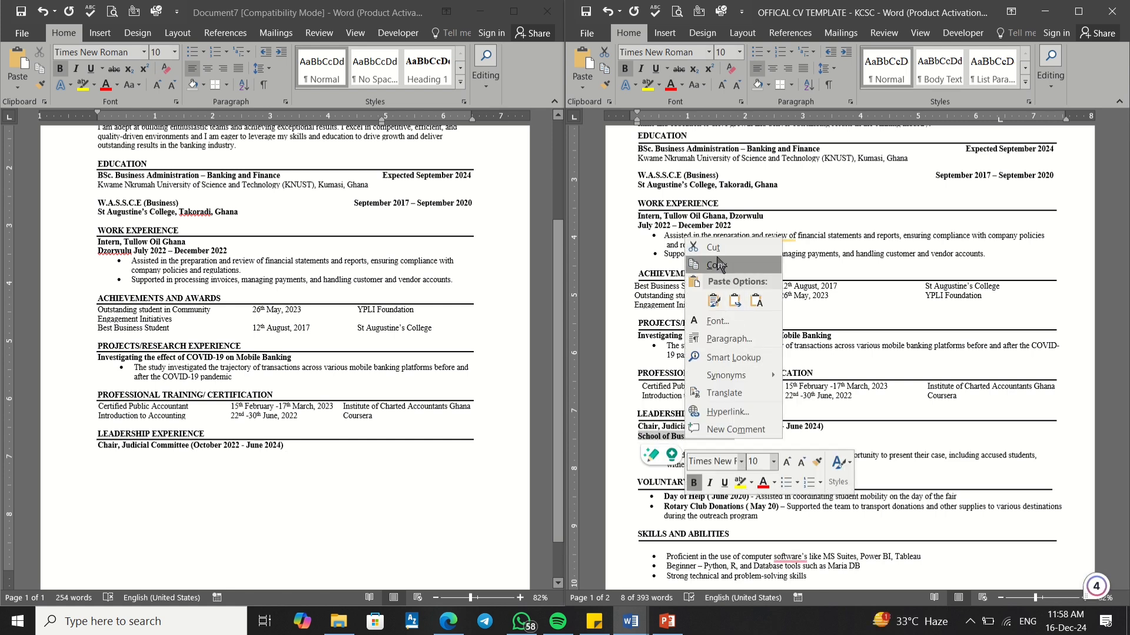
pyautogui.click(722, 268)
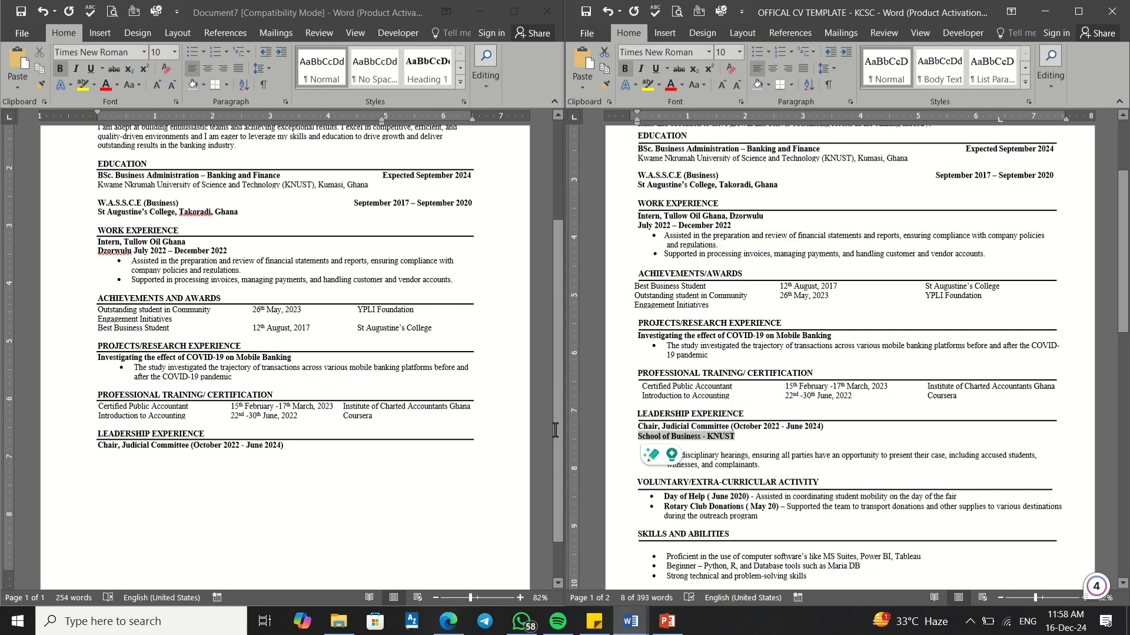
pyautogui.click(100, 466)
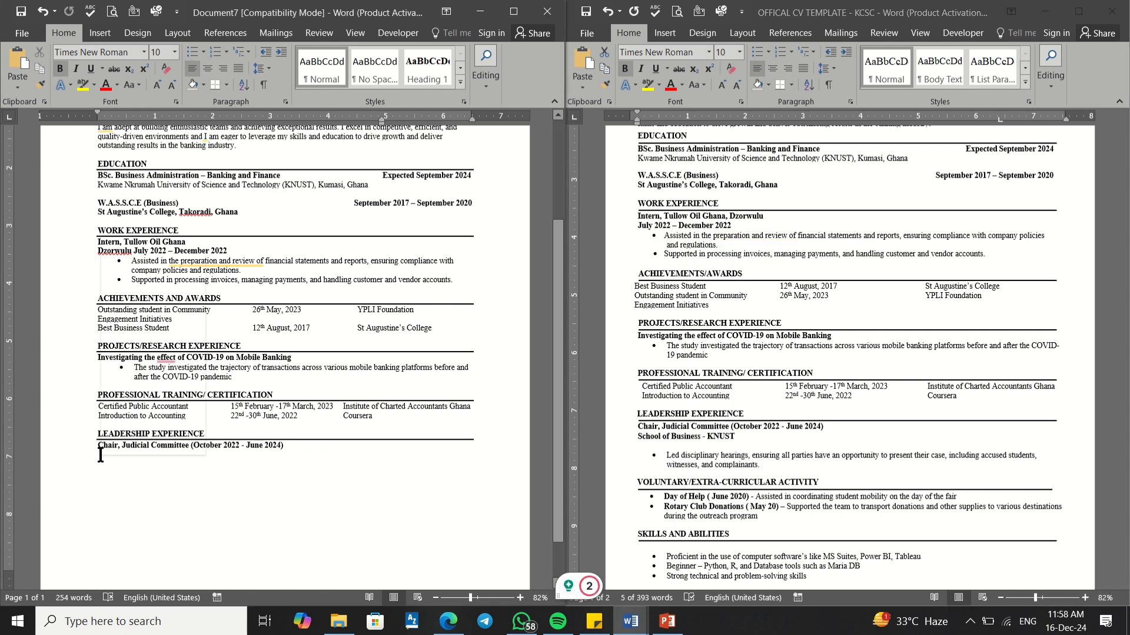
pyautogui.rightClick(100, 455)
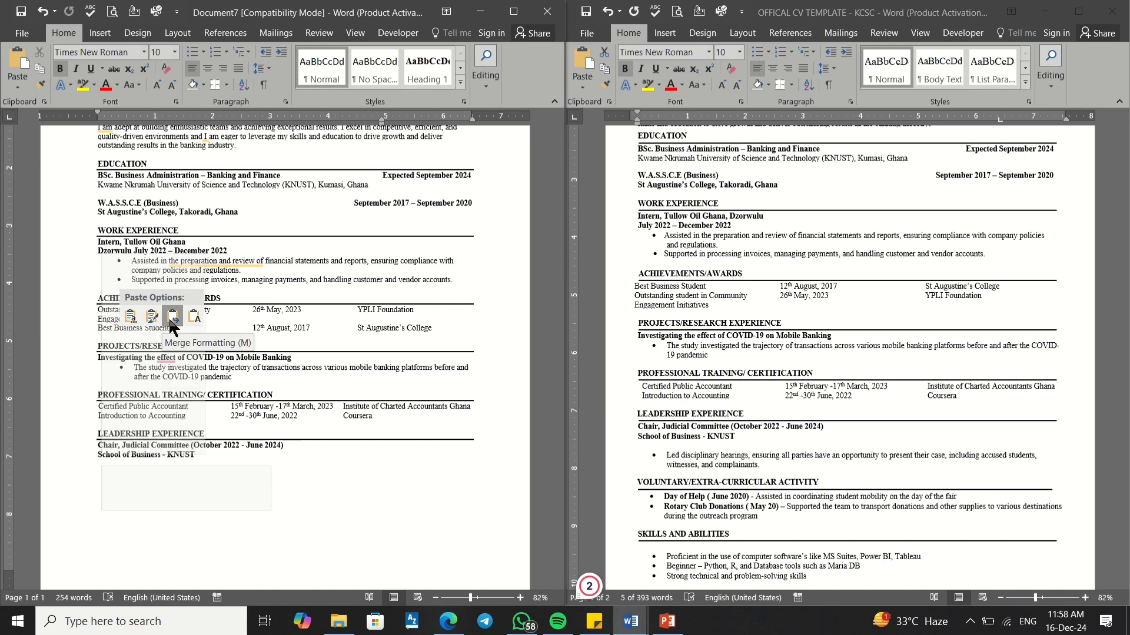
pyautogui.click(170, 318)
# Step: Paste the disciplinary-hearings bullet below the KNUST line and start a plain line after it
pyautogui.click(708, 459)
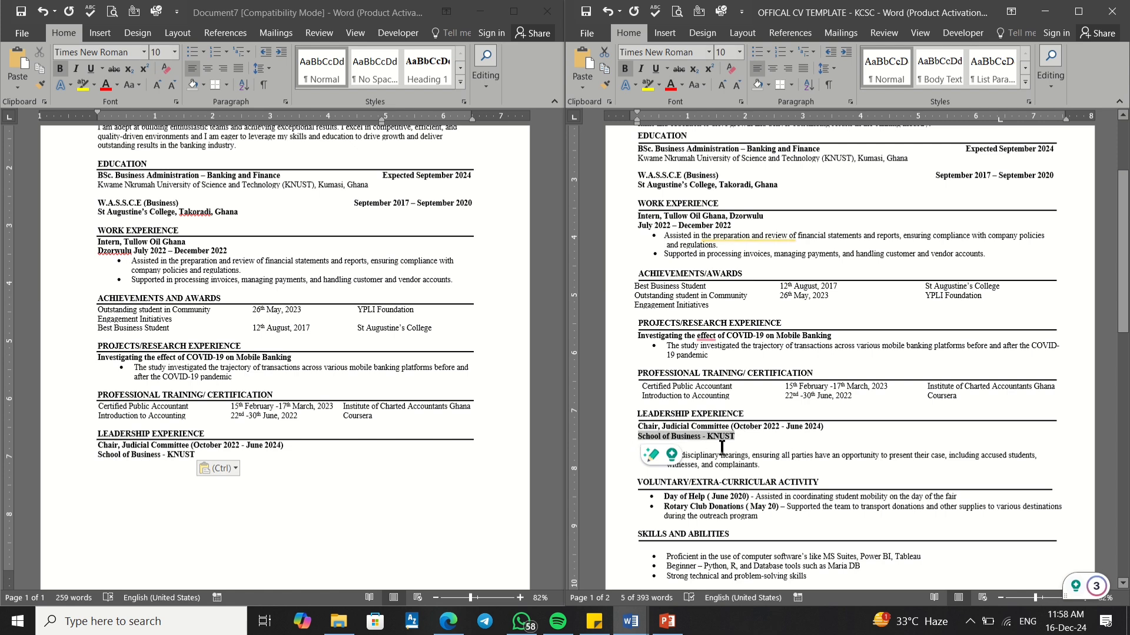
pyautogui.click(759, 466)
pyautogui.click(763, 469)
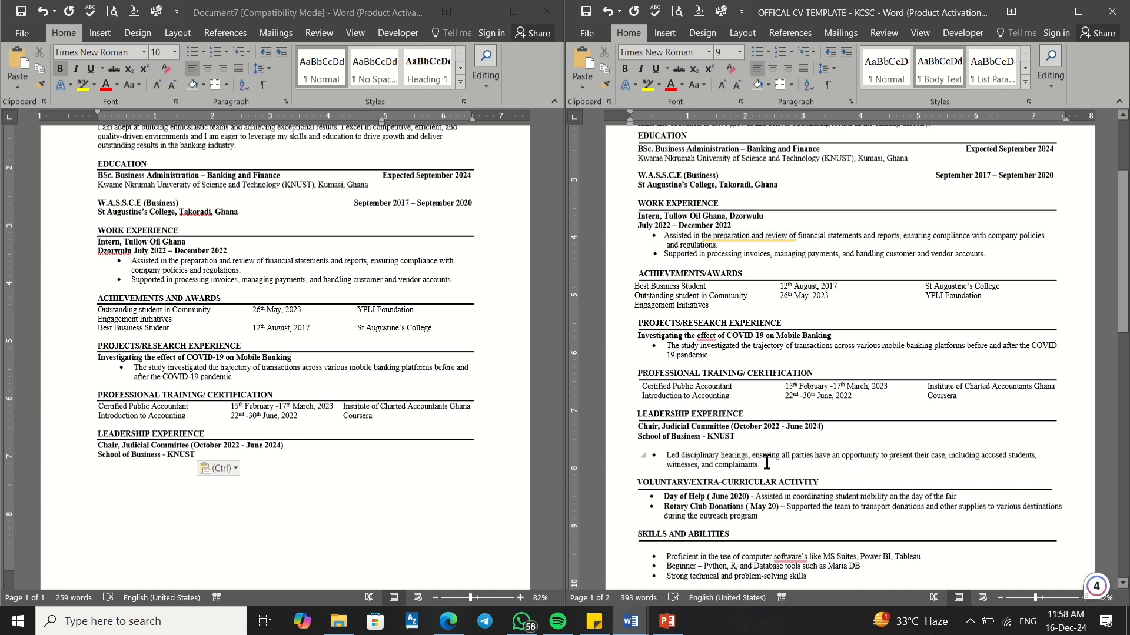
pyautogui.moveTo(763, 465); pyautogui.dragTo(671, 465)
pyautogui.press('super+c')
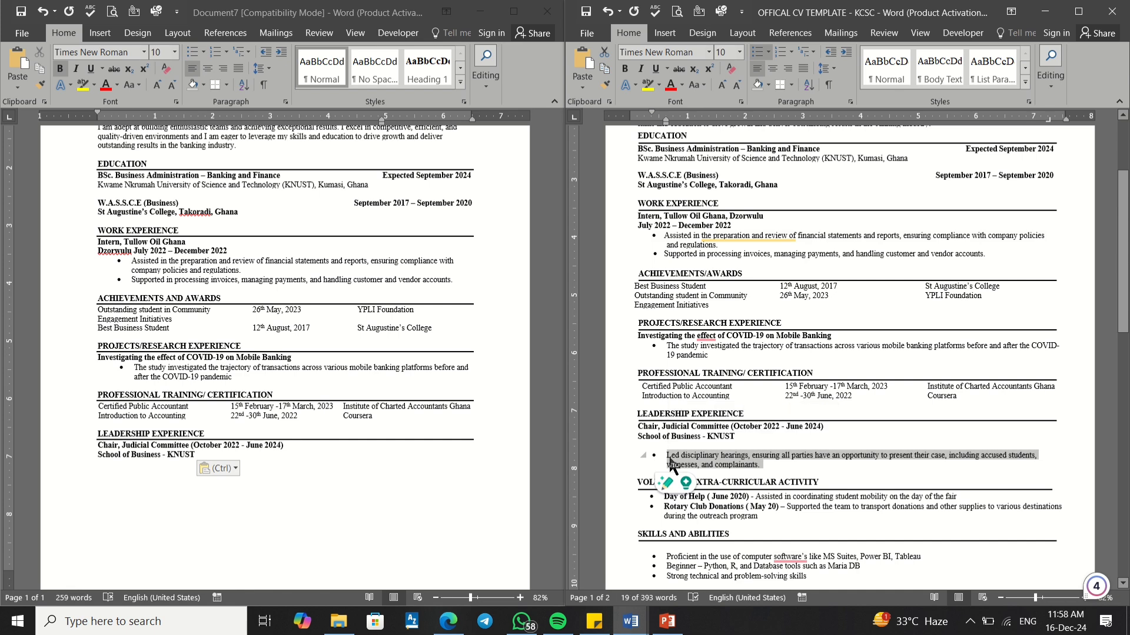
pyautogui.click(107, 467)
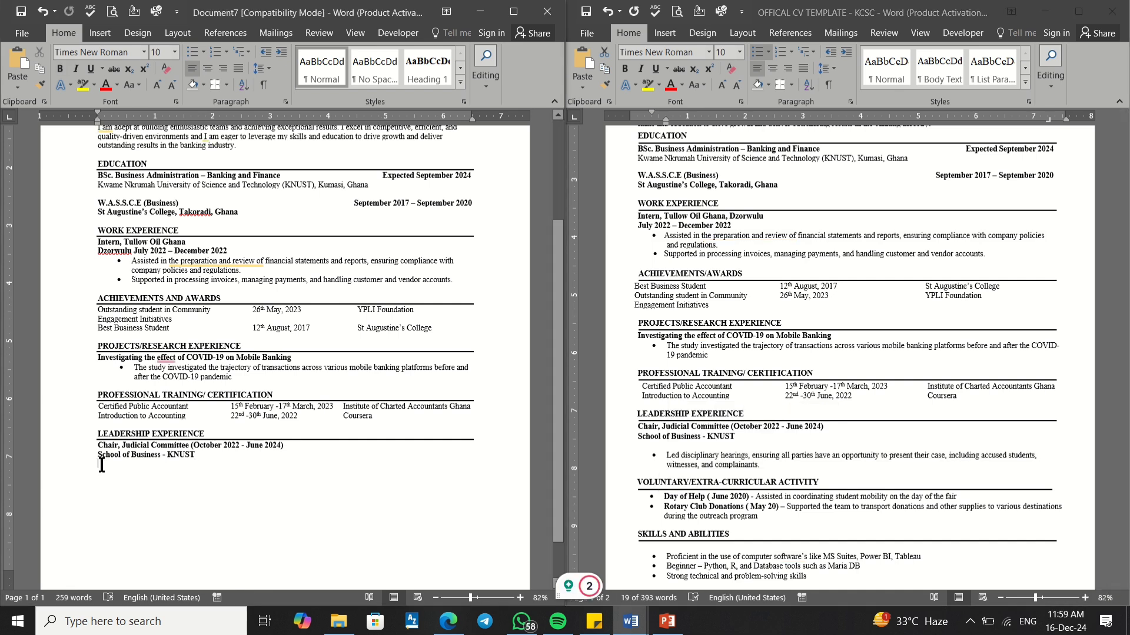
pyautogui.rightClick(103, 465)
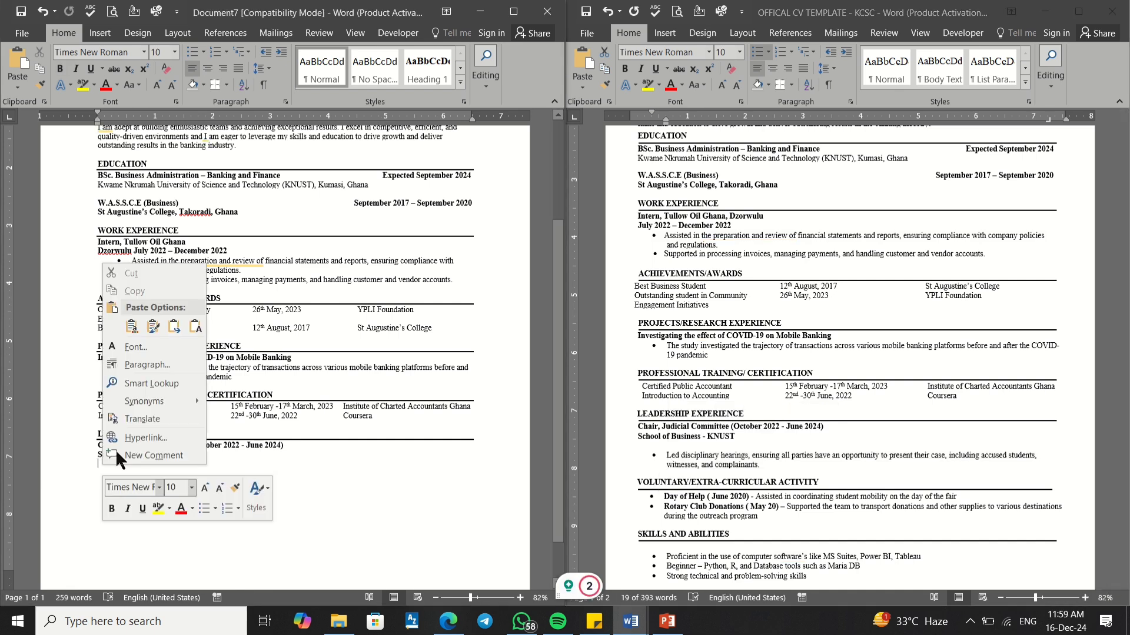
pyautogui.click(173, 326)
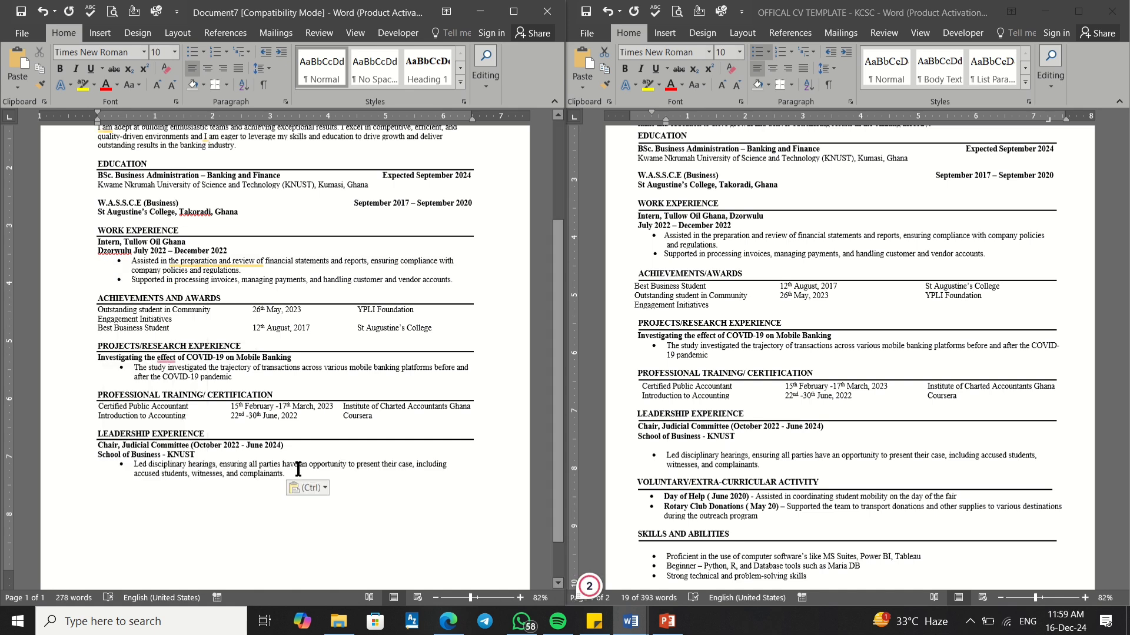
pyautogui.press('BackSpace')
pyautogui.press('Return')
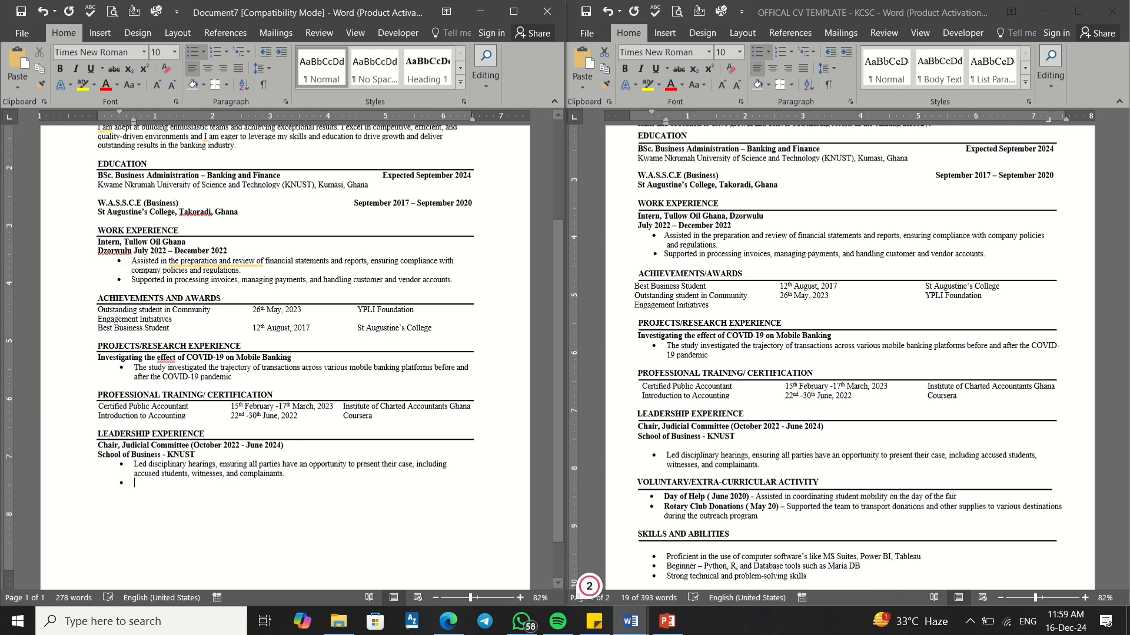
pyautogui.press('BackSpace')
pyautogui.press('BackSpace')
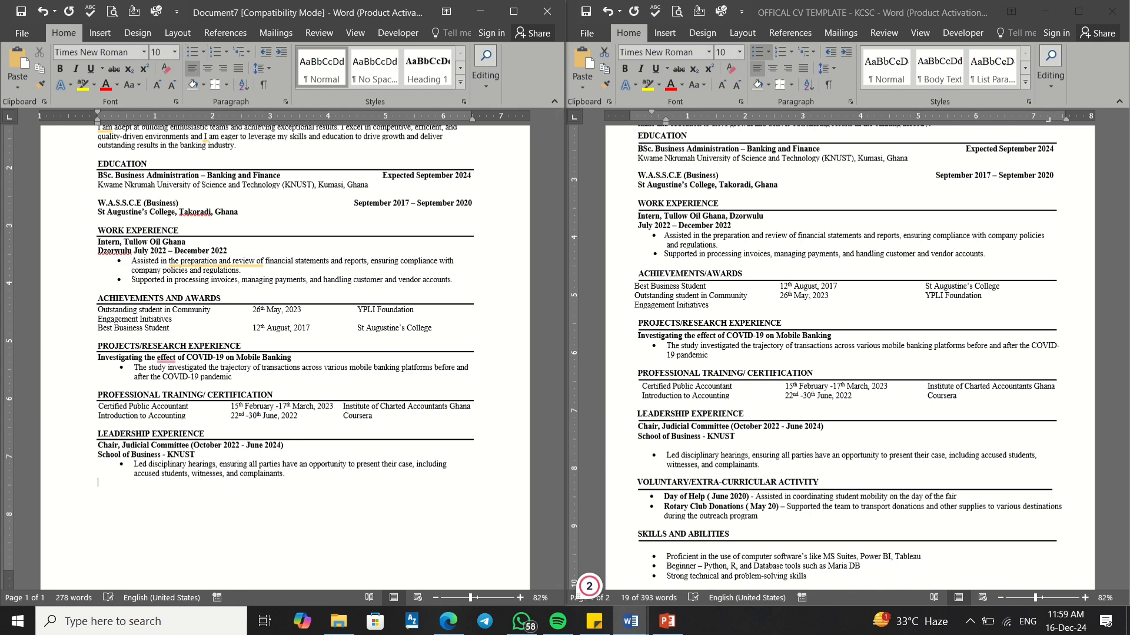
# Step: Select the VOLUNTARY/EXTRA-CURRICULAR ACTIVITY heading line in the template
pyautogui.click(738, 499)
pyautogui.click(794, 483)
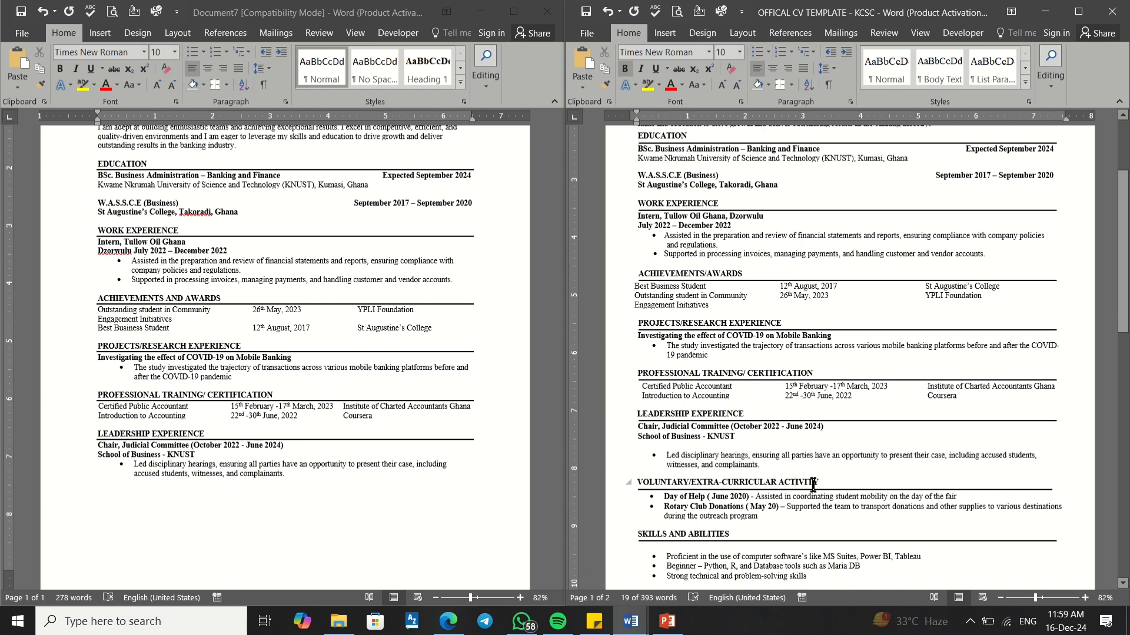
pyautogui.moveTo(823, 485); pyautogui.dragTo(665, 479)
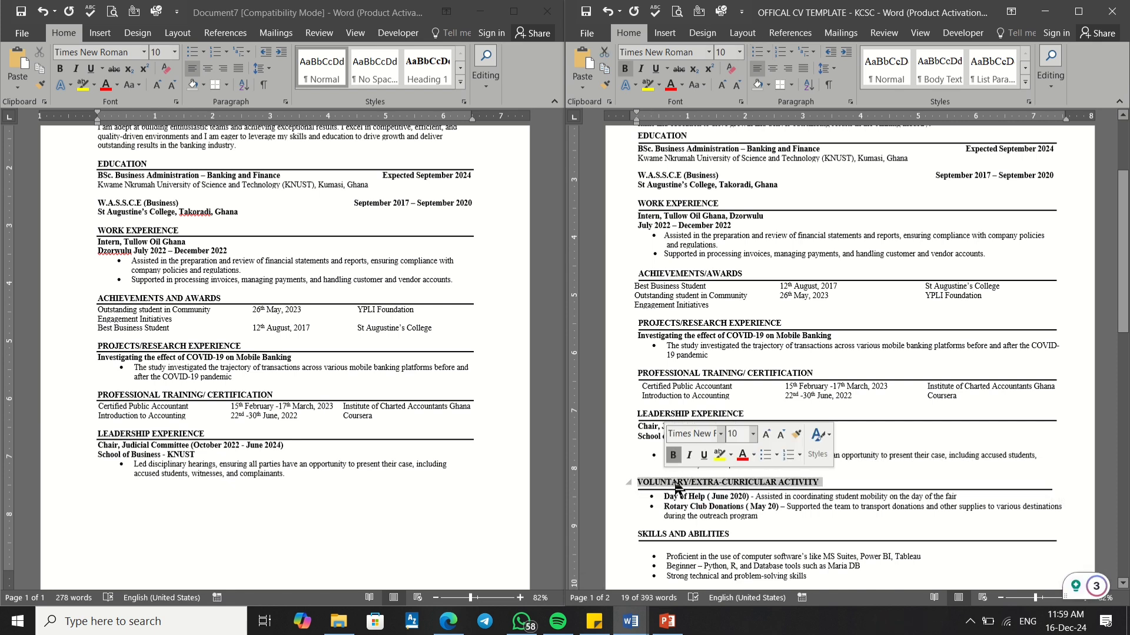
pyautogui.click(679, 483)
pyautogui.click(623, 481)
pyautogui.press('super+c')
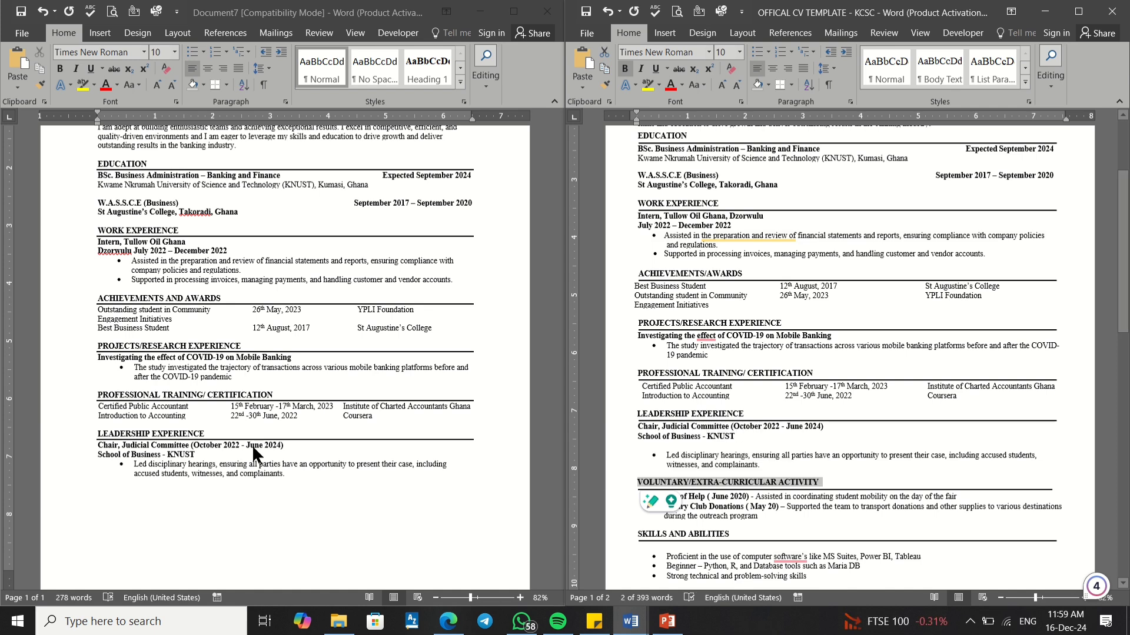
# Step: Paste VOLUNTARY/EXTRA-CURRICULAR ACTIVITY below the leadership bullet with Merge Formatting and make it bold
pyautogui.scroll(-2, 252, 445)
pyautogui.click(103, 445)
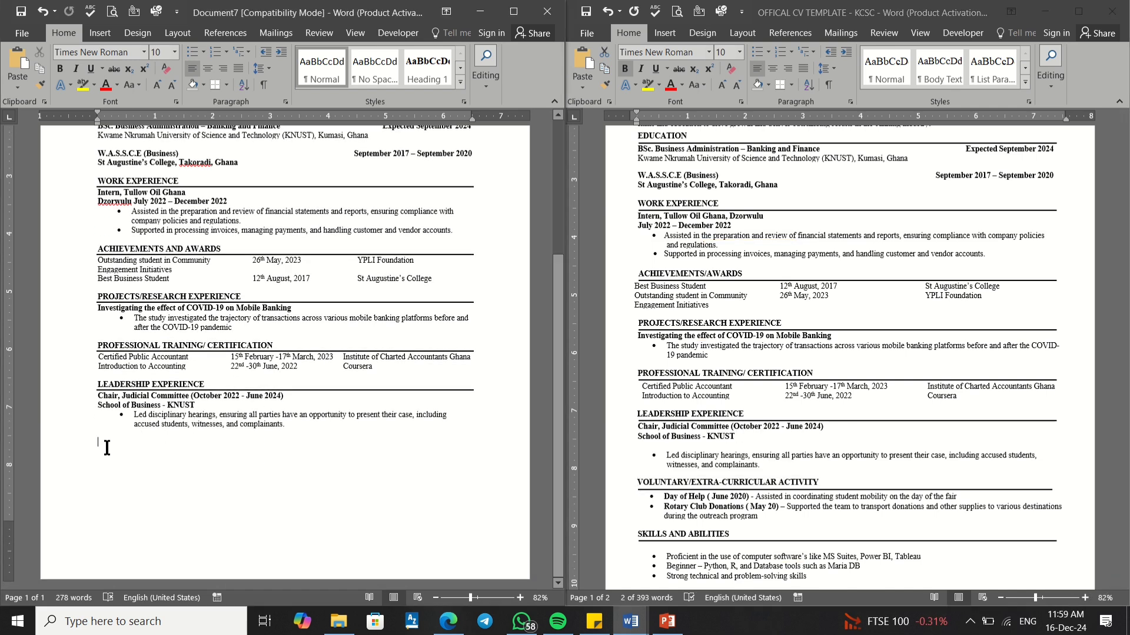
pyautogui.rightClick(101, 441)
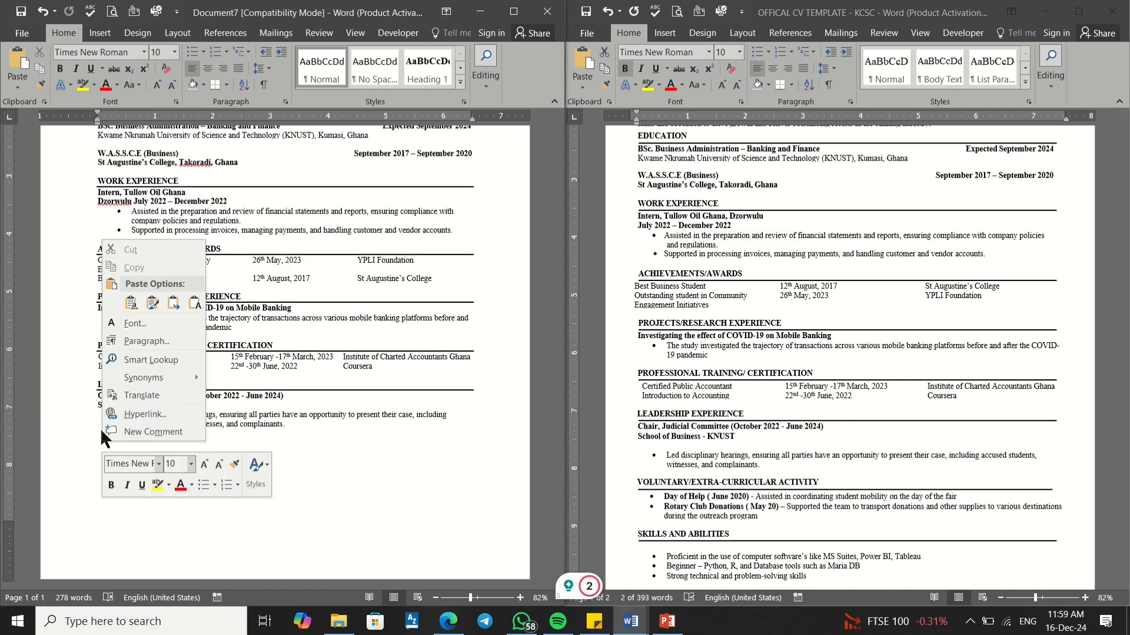
pyautogui.click(172, 304)
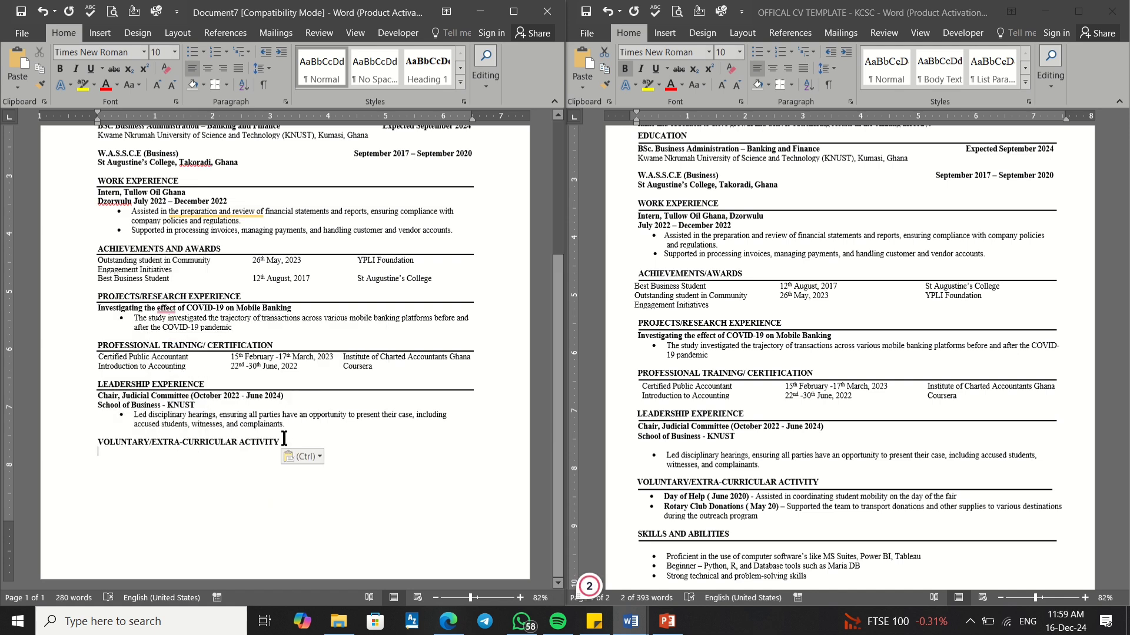
pyautogui.moveTo(282, 443); pyautogui.dragTo(92, 441)
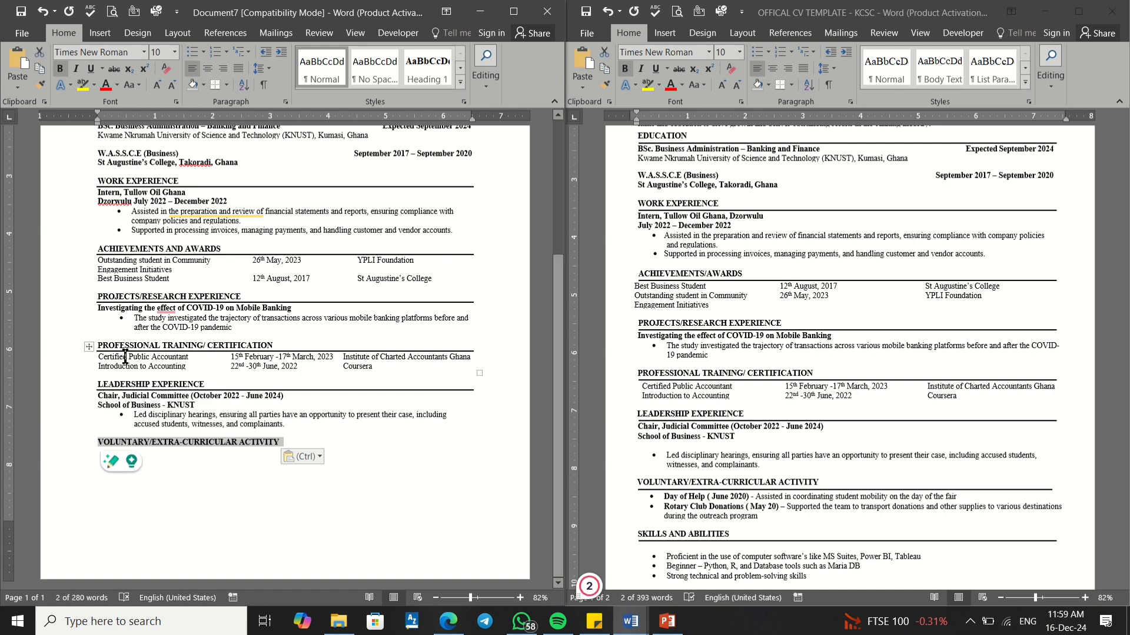
pyautogui.click(61, 69)
pyautogui.click(61, 69)
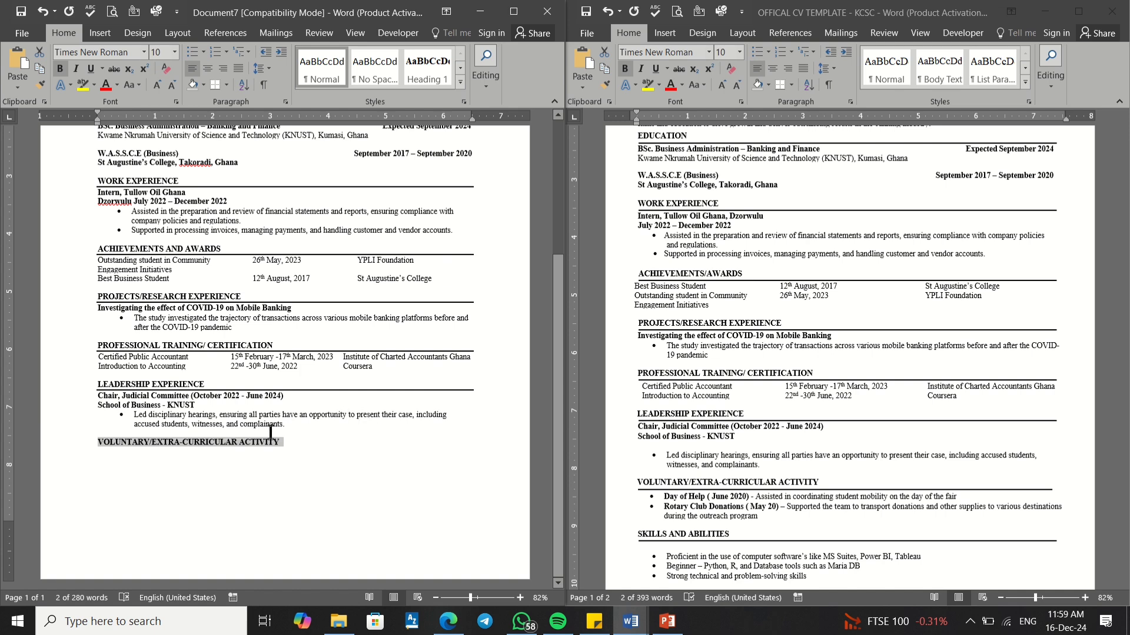
pyautogui.click(285, 443)
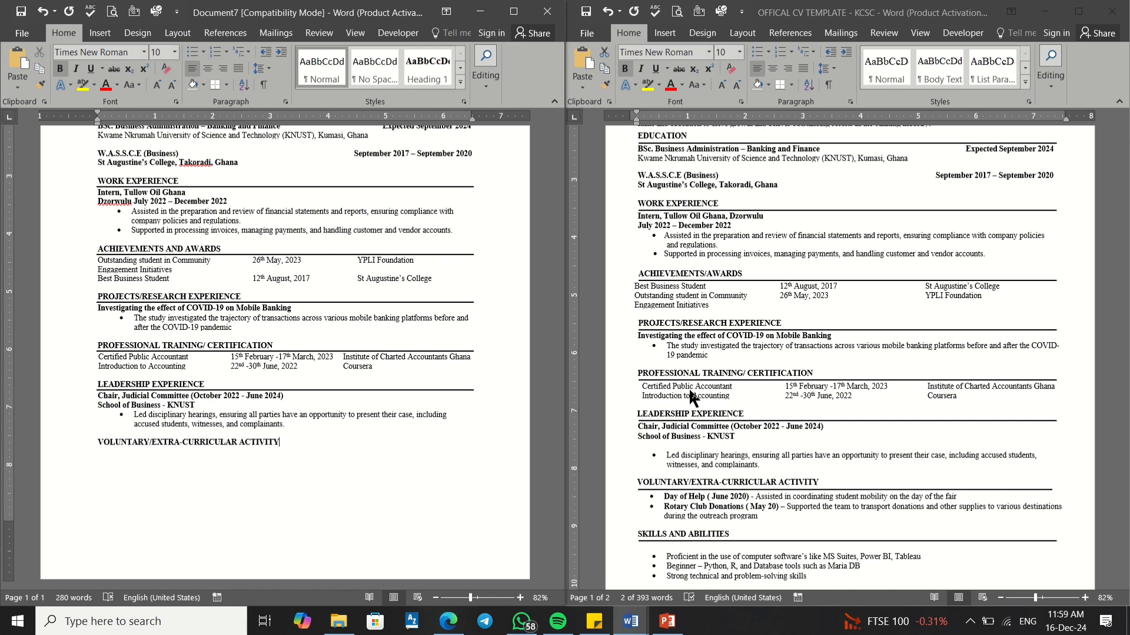
pyautogui.scroll(-4, 709, 472)
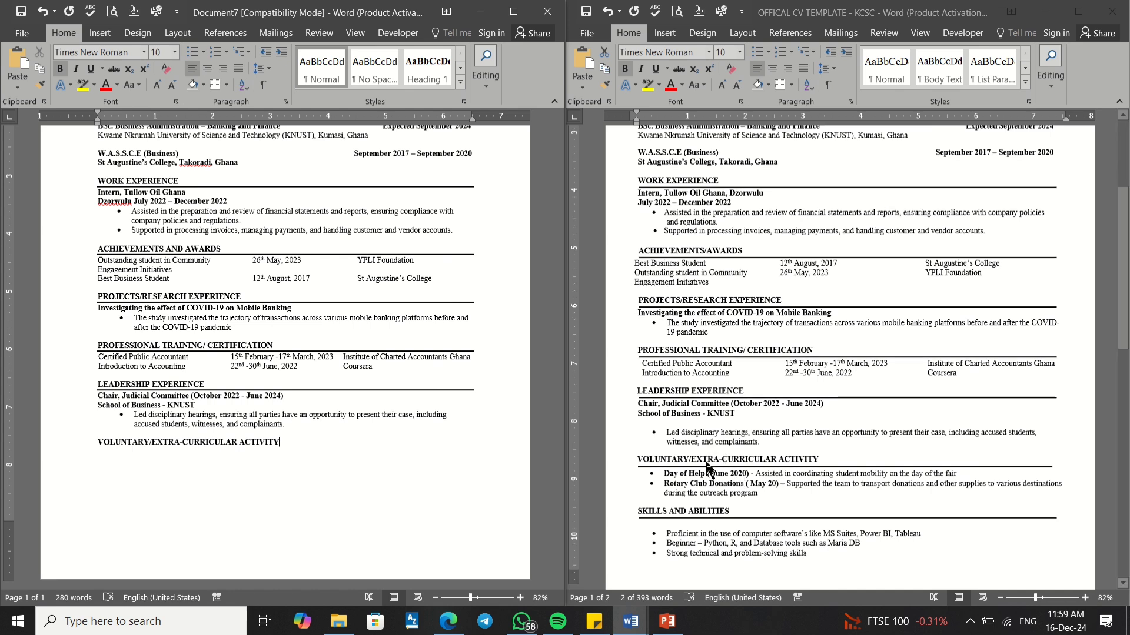
pyautogui.click(675, 419)
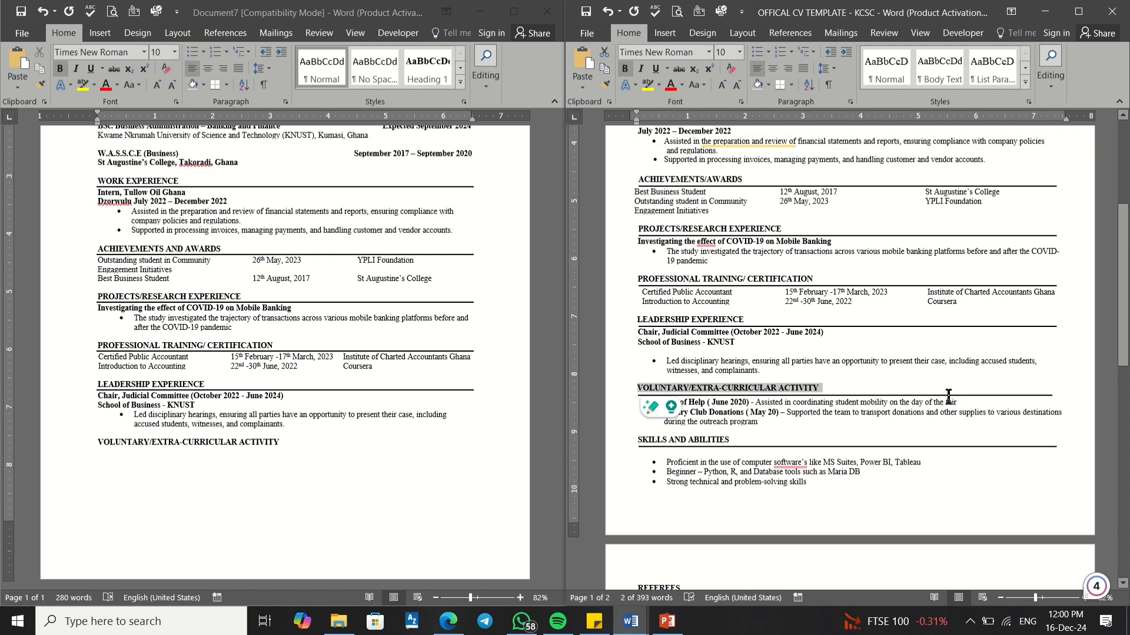
pyautogui.click(915, 402)
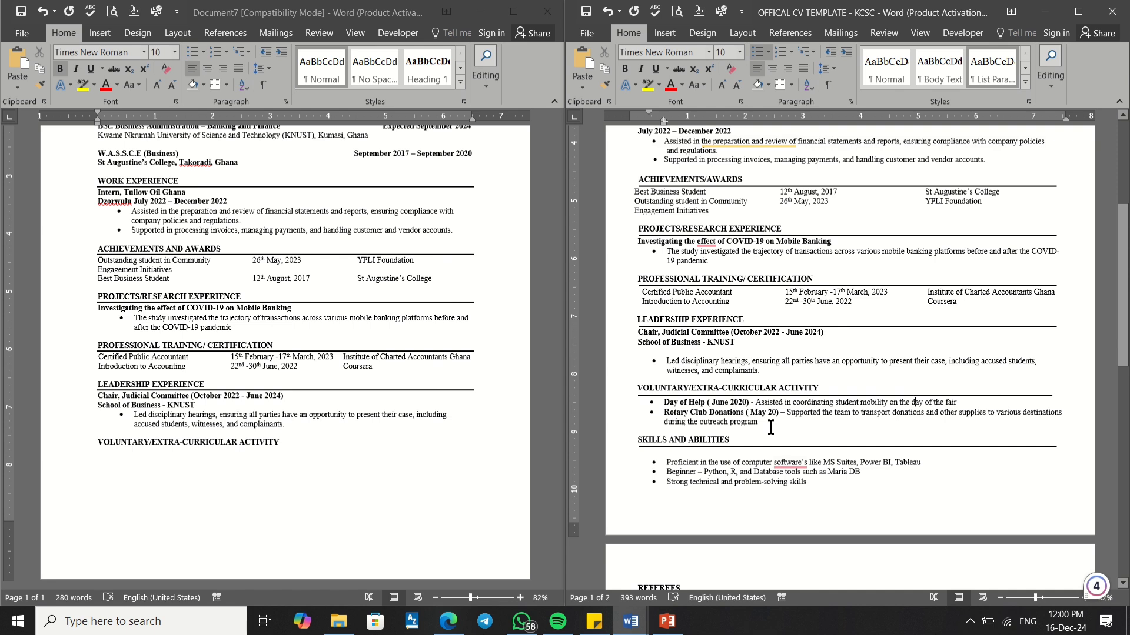
# Step: Select the Day of Help and Rotary Club Donations bullets in the template
pyautogui.moveTo(762, 424); pyautogui.dragTo(672, 412)
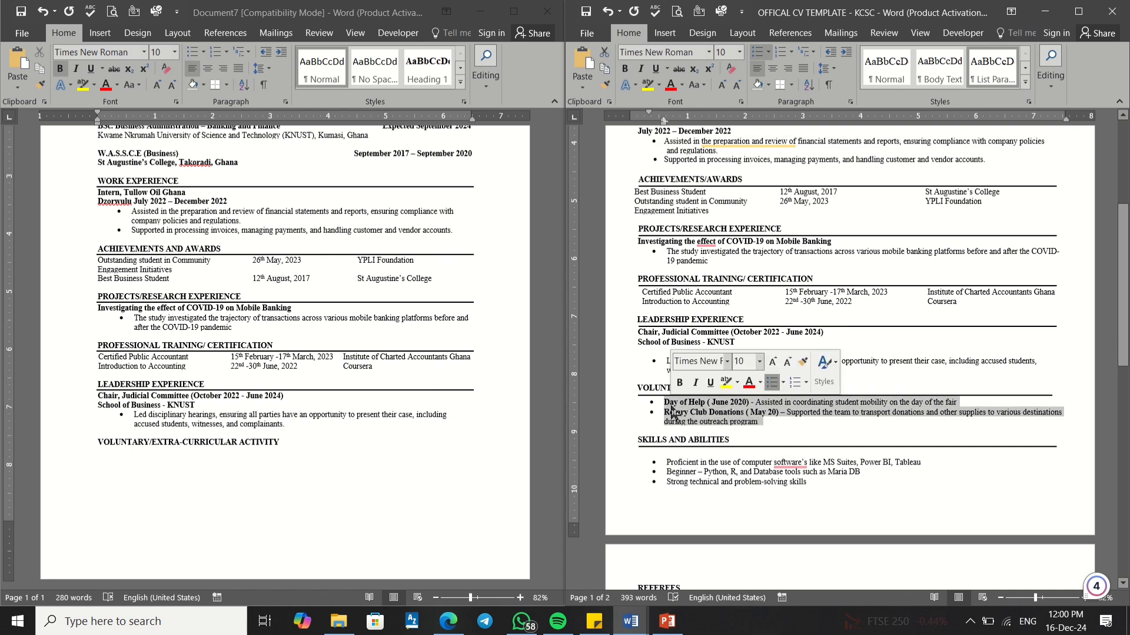
pyautogui.rightClick(671, 411)
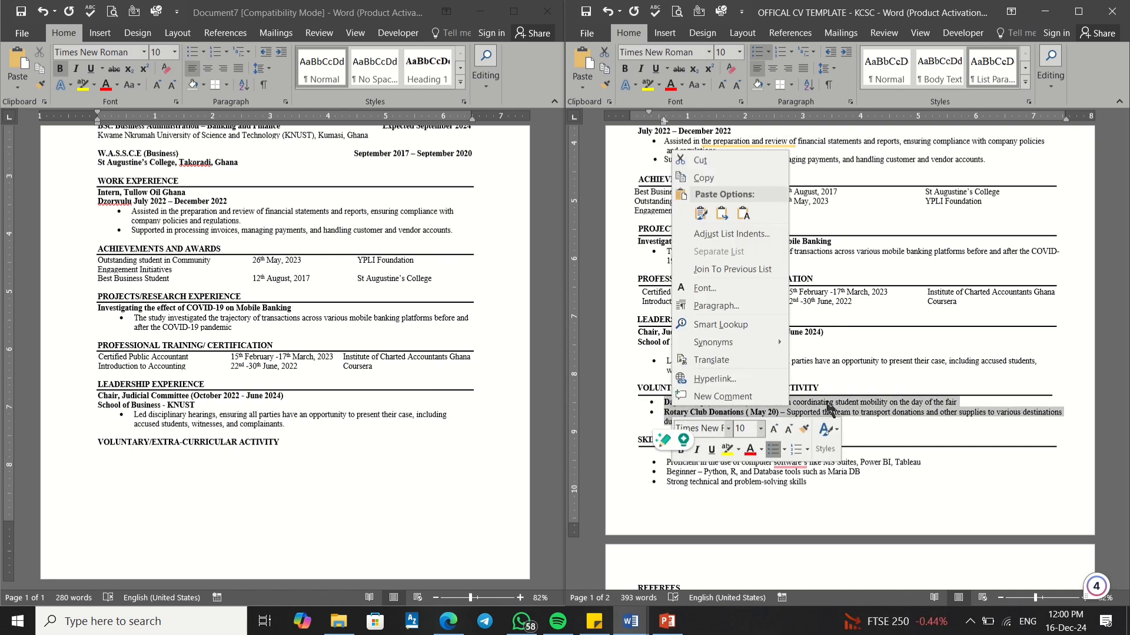
pyautogui.click(827, 406)
pyautogui.moveTo(760, 422); pyautogui.dragTo(666, 404)
pyautogui.click(679, 404)
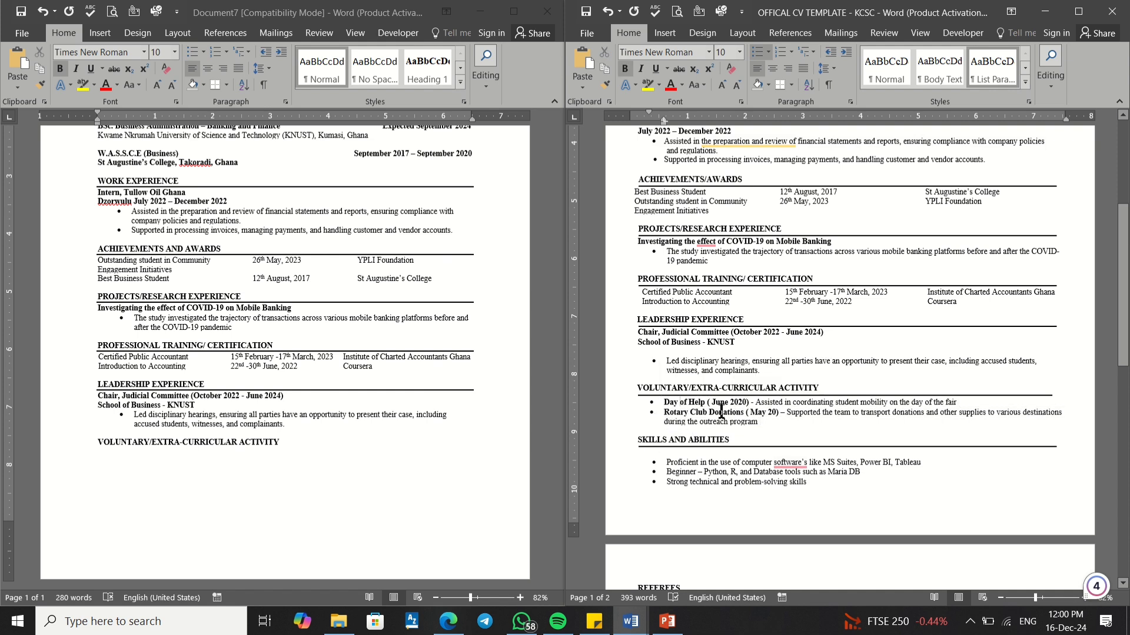
pyautogui.moveTo(764, 423); pyautogui.dragTo(664, 404)
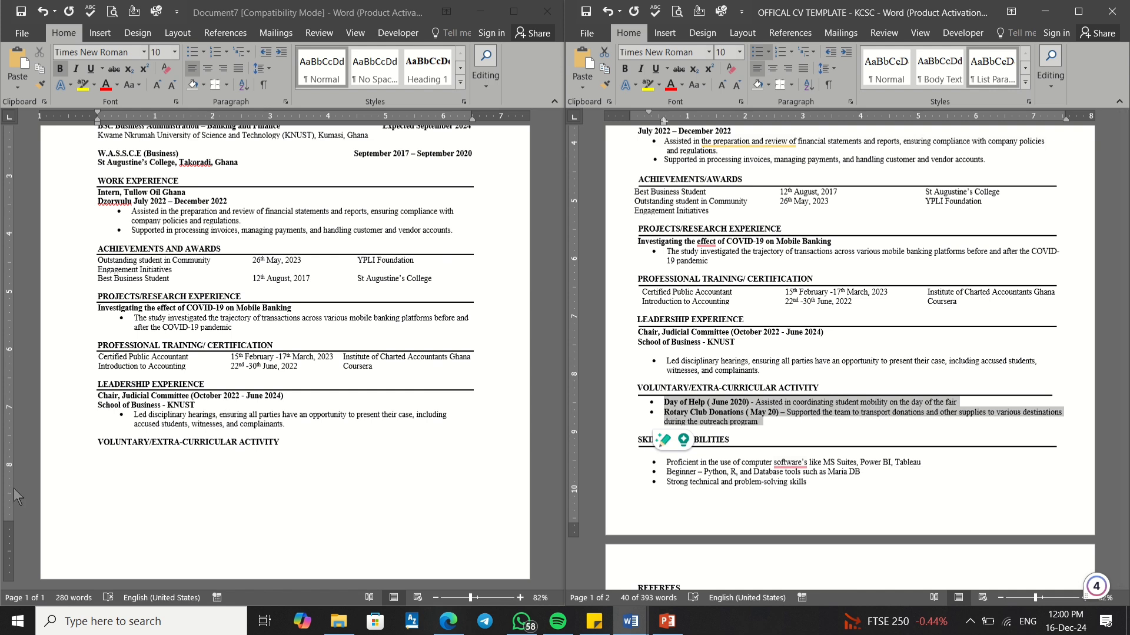
# Step: Add a bottom border under the VOLUNTARY/EXTRA-CURRICULAR ACTIVITY heading
pyautogui.click(97, 443)
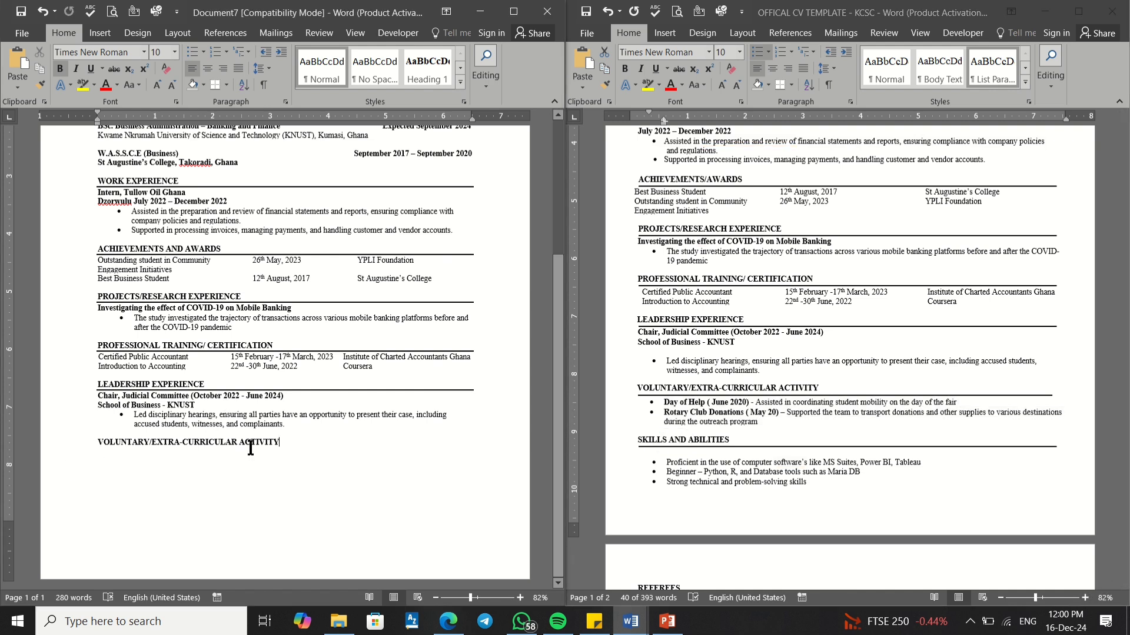
pyautogui.moveTo(287, 439); pyautogui.dragTo(98, 441)
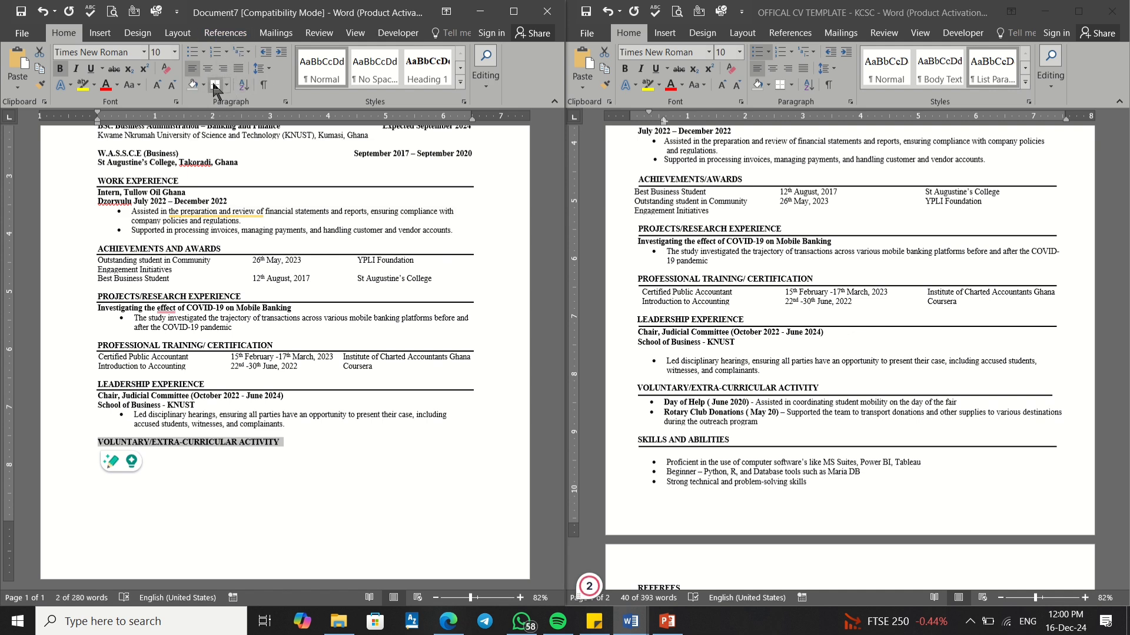
pyautogui.click(215, 84)
pyautogui.click(101, 451)
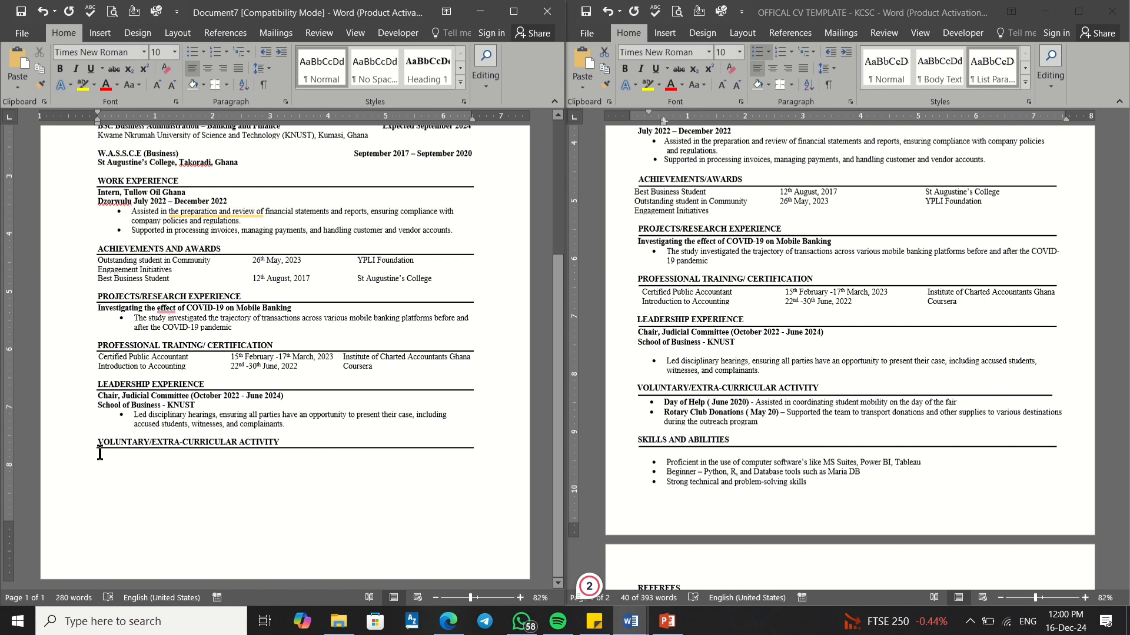
# Step: Paste the two voluntary bullets under the heading with Merge Formatting
pyautogui.rightClick(100, 452)
pyautogui.click(171, 314)
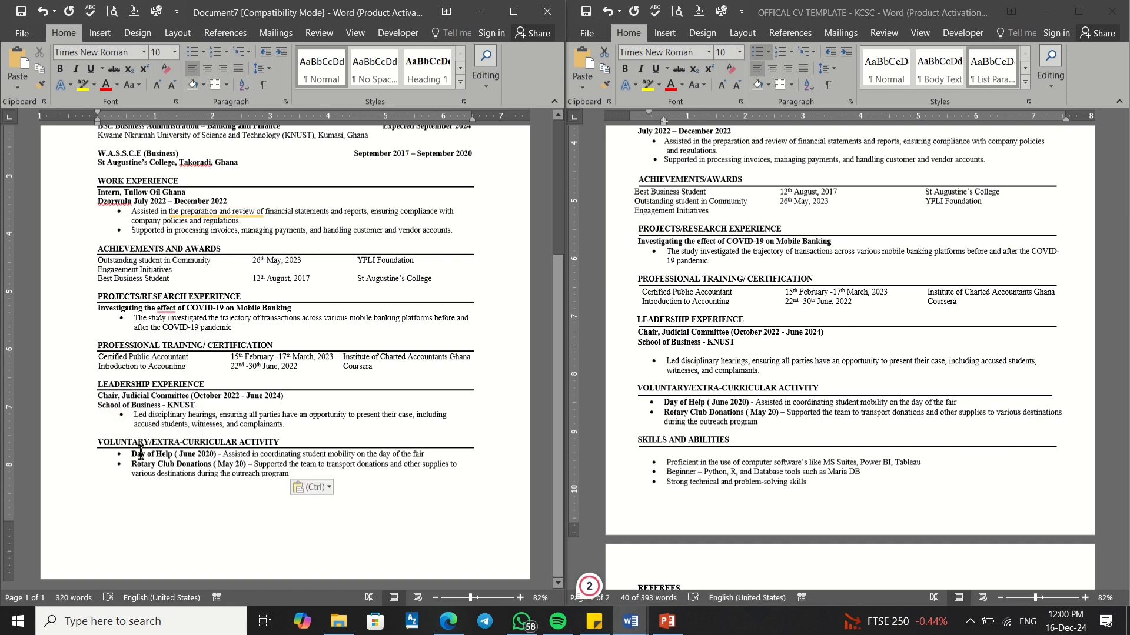
pyautogui.scroll(-4, 764, 405)
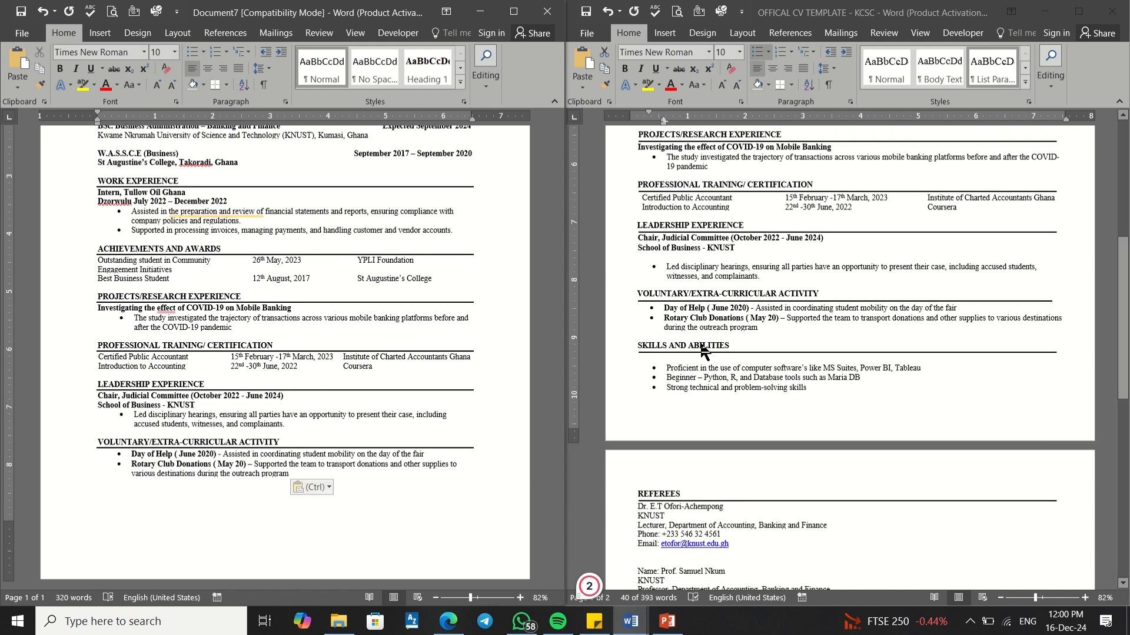
# Step: Copy the SKILLS AND ABILITIES heading from the template
pyautogui.click(729, 346)
pyautogui.click(731, 345)
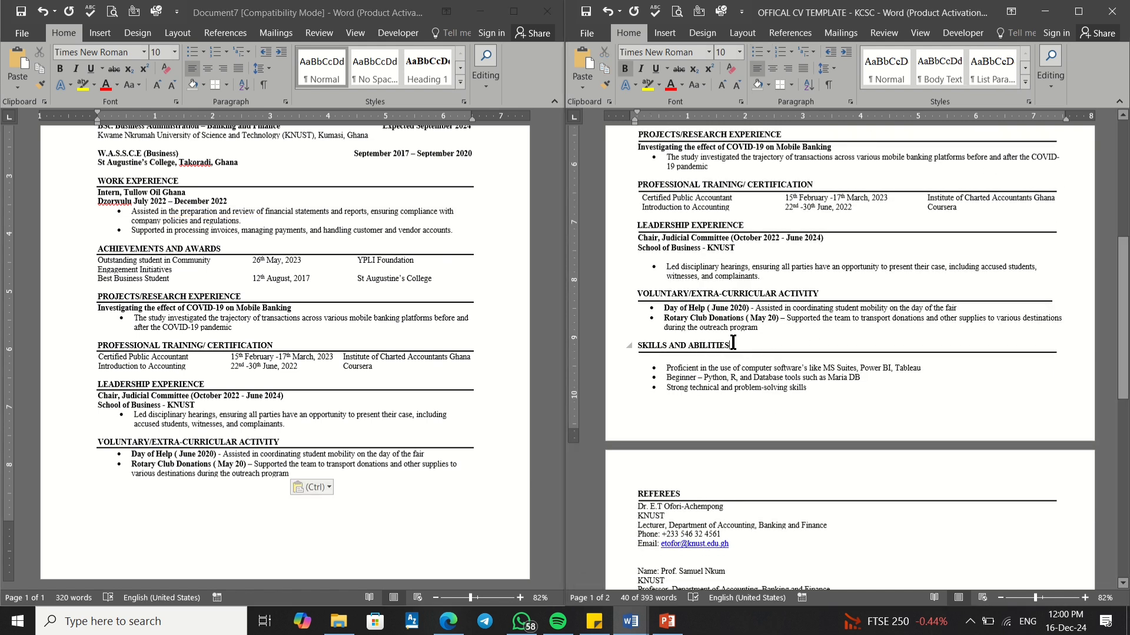
pyautogui.moveTo(732, 346); pyautogui.dragTo(638, 346)
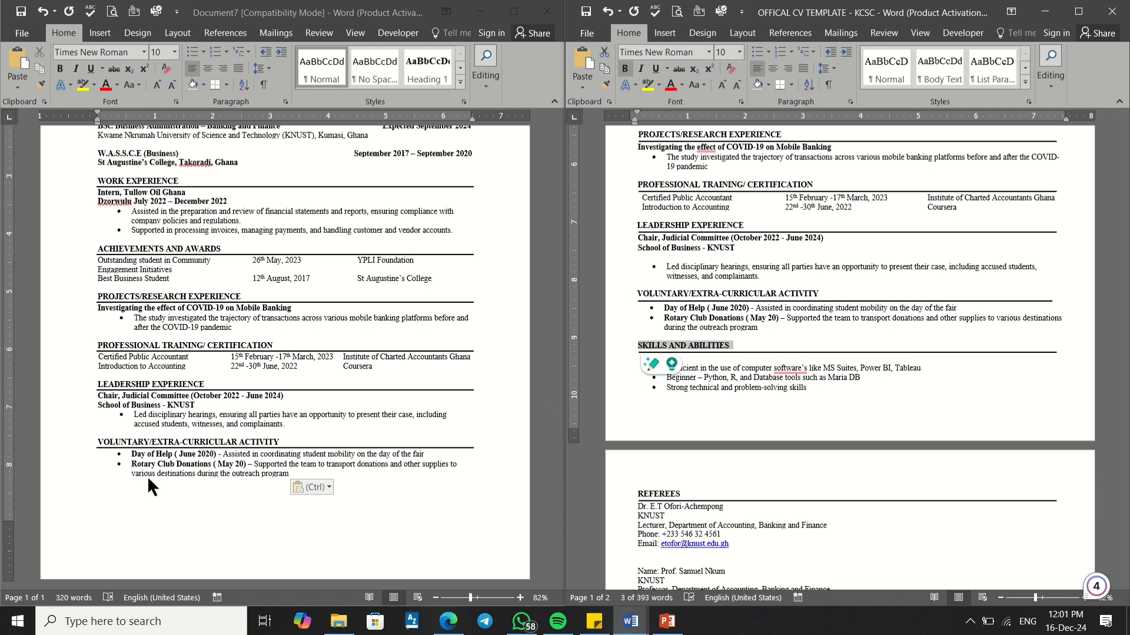
pyautogui.click(735, 339)
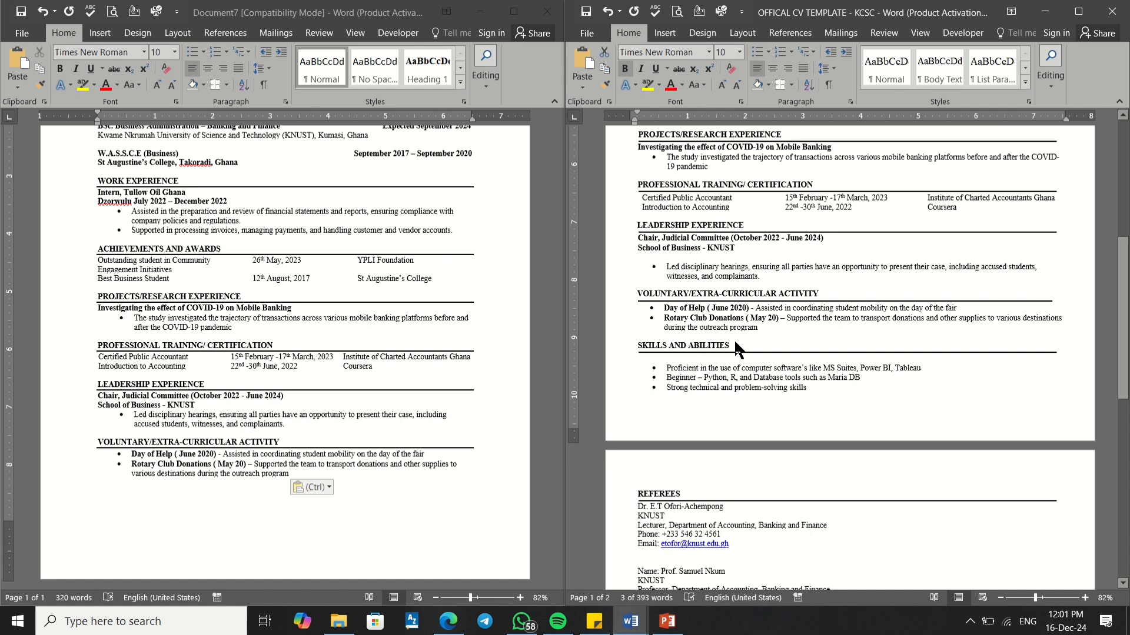
pyautogui.tripleClick(730, 345)
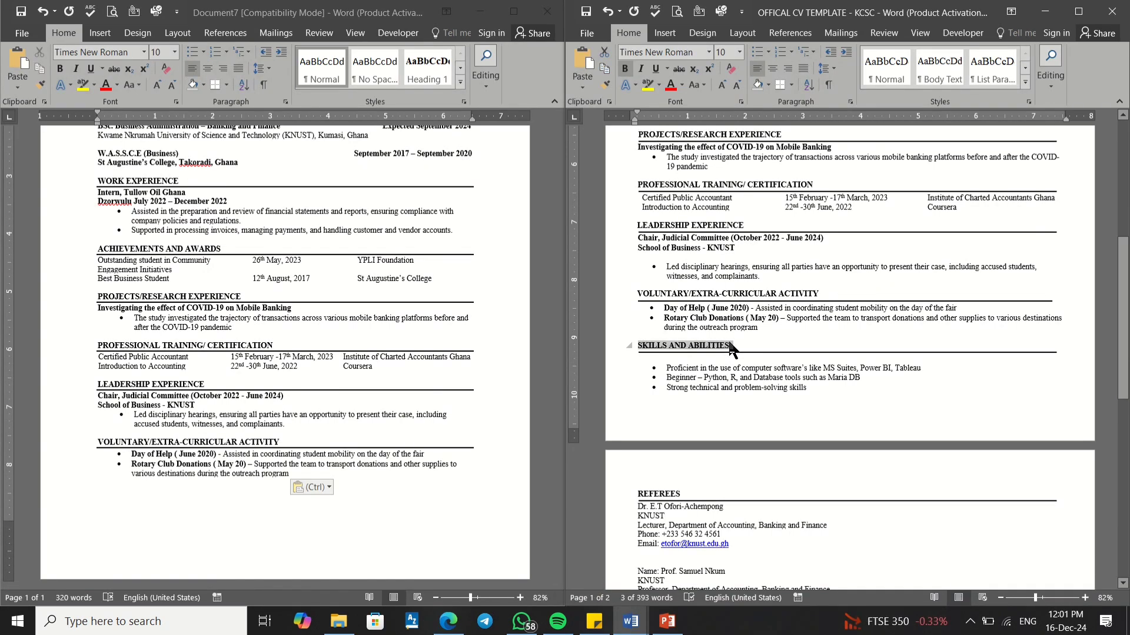
pyautogui.hotkey('ctrl', 'c')
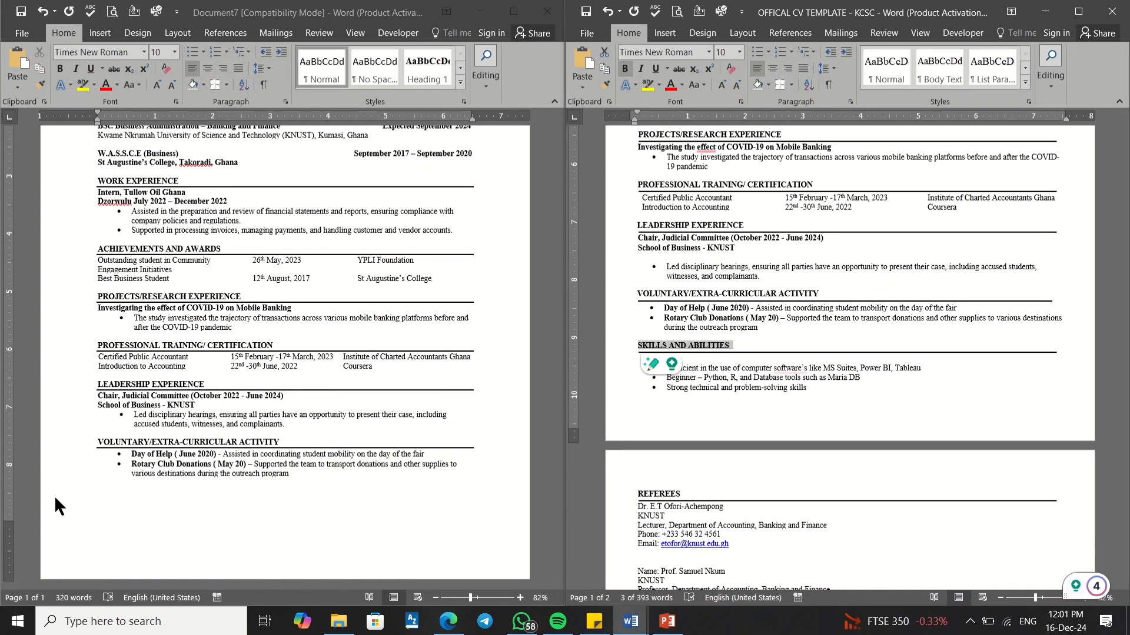
# Step: Paste SKILLS AND ABILITIES below the voluntary bullets and give it a bottom border
pyautogui.click(107, 495)
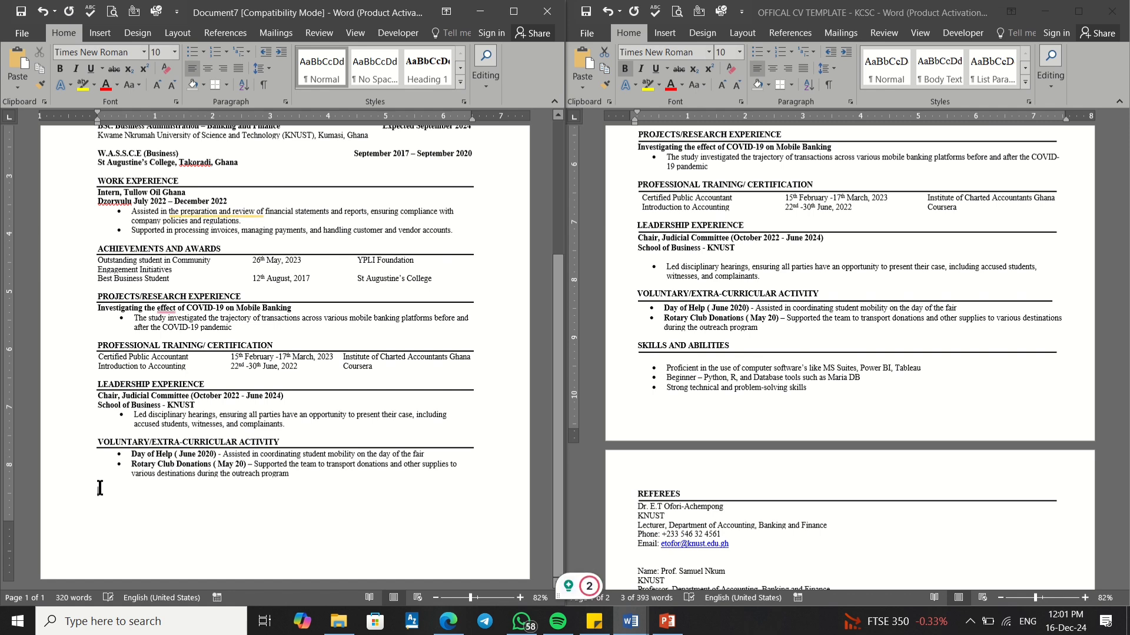
pyautogui.rightClick(100, 490)
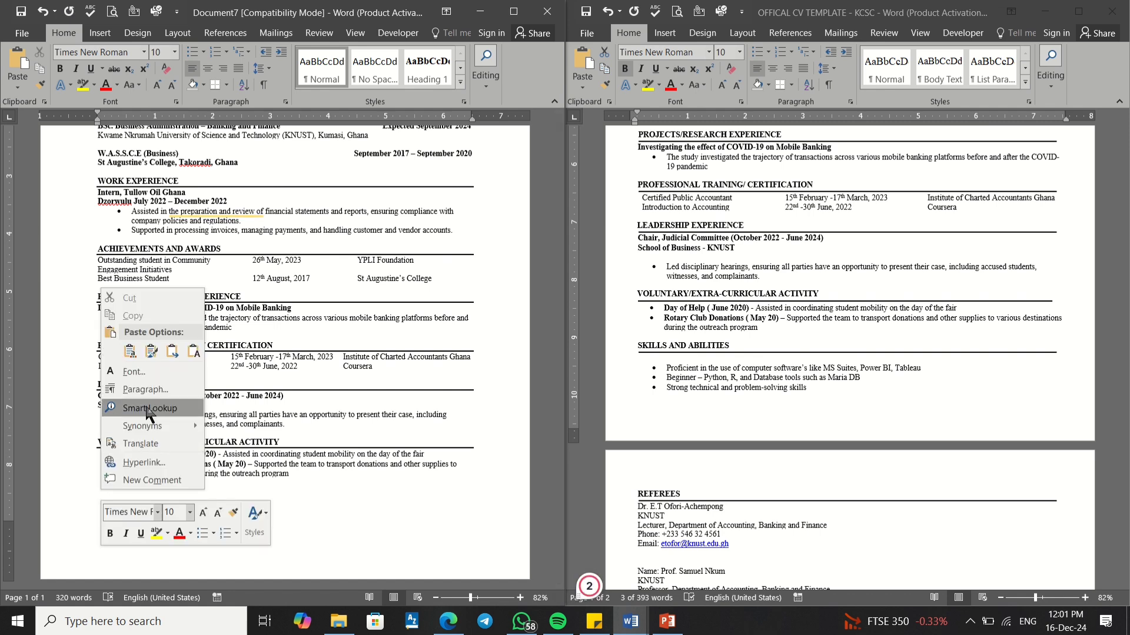
pyautogui.click(171, 355)
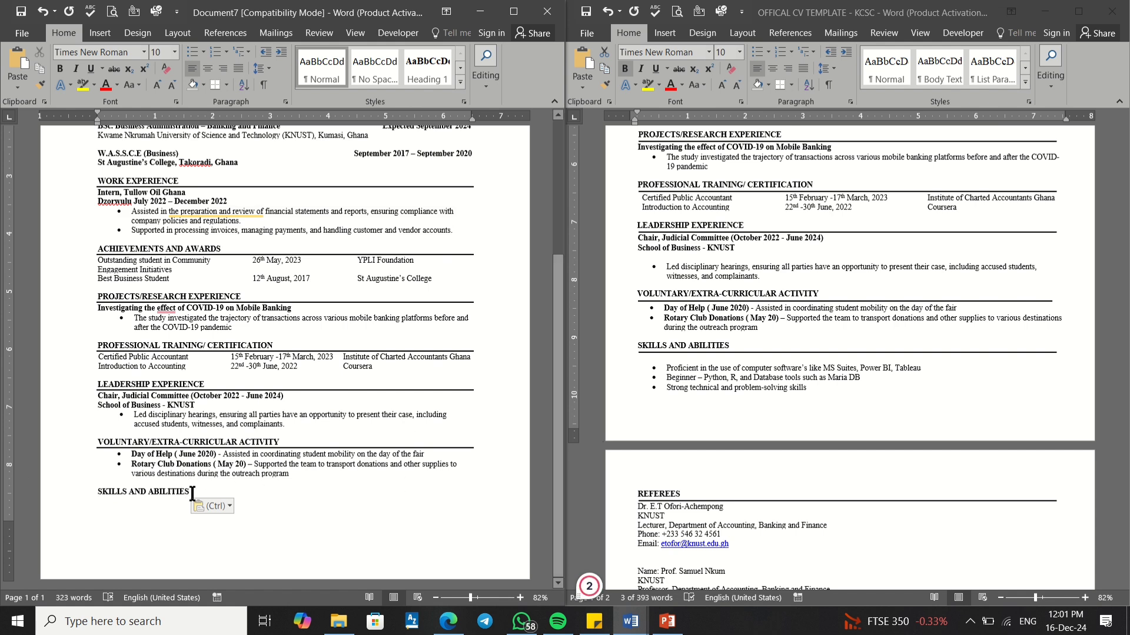
pyautogui.moveTo(192, 493); pyautogui.dragTo(98, 493)
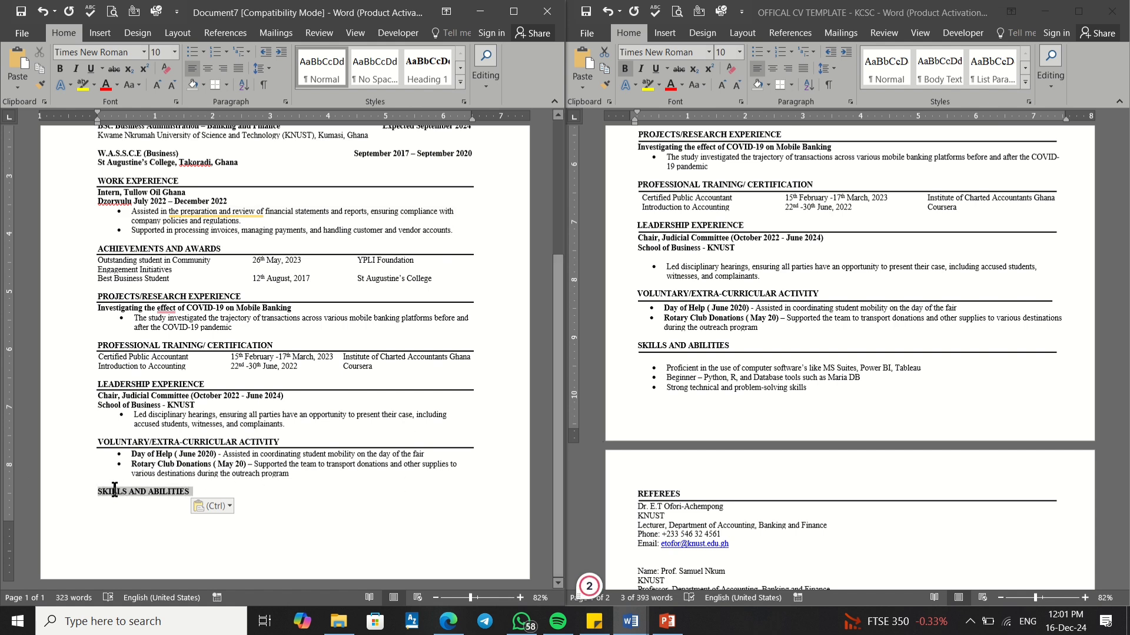
pyautogui.click(216, 85)
pyautogui.click(183, 504)
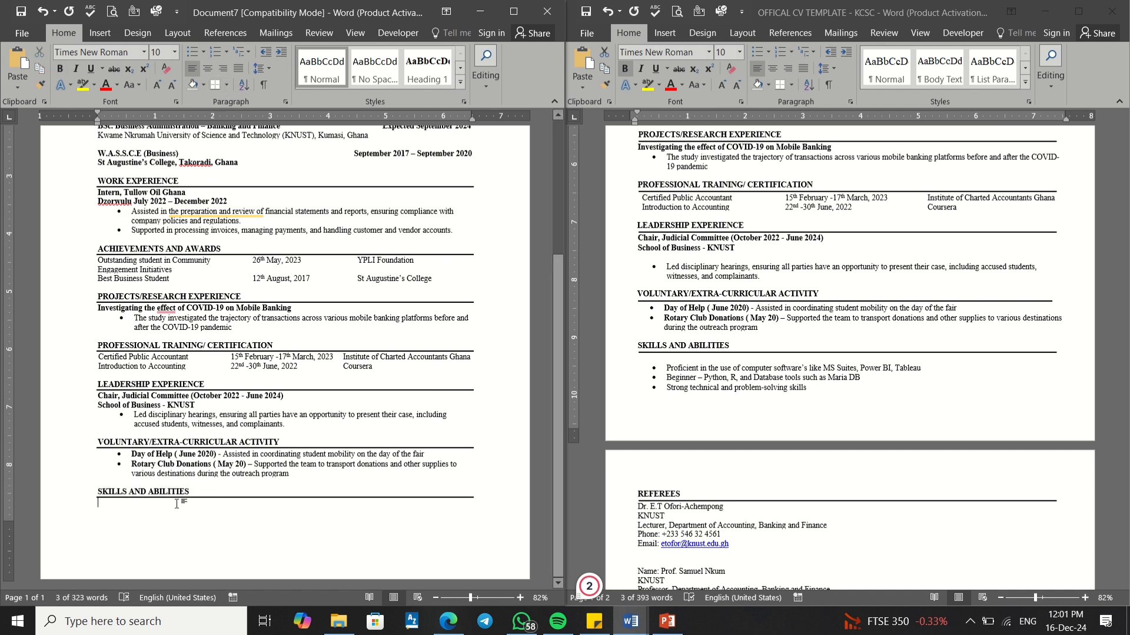
pyautogui.click(749, 370)
pyautogui.click(748, 370)
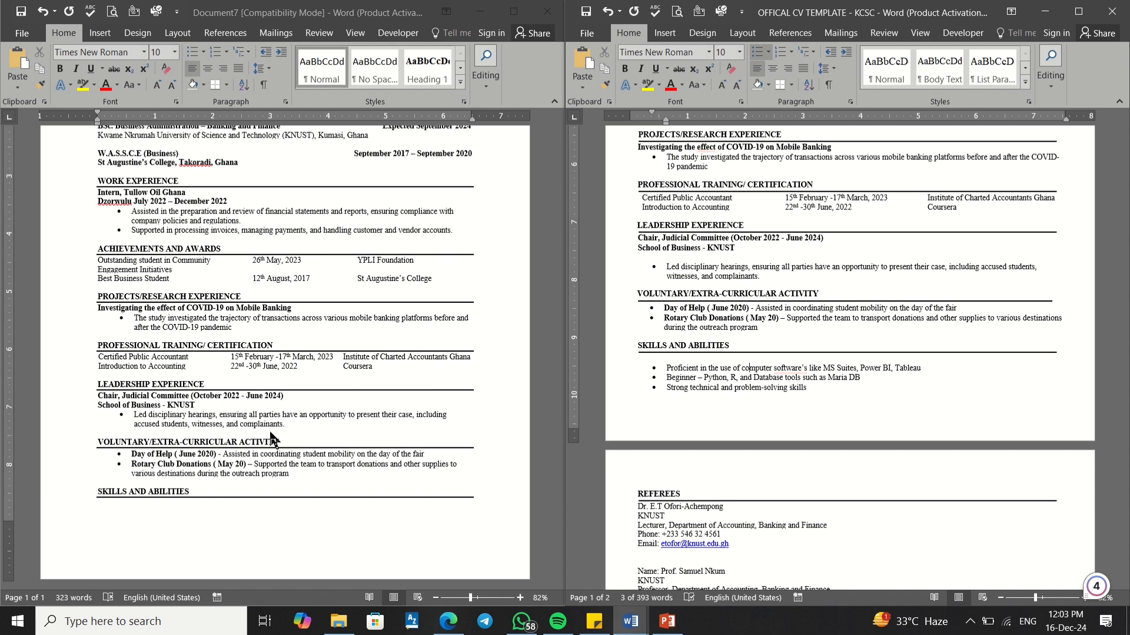
# Step: Copy the template's three-item skills list
pyautogui.click(110, 504)
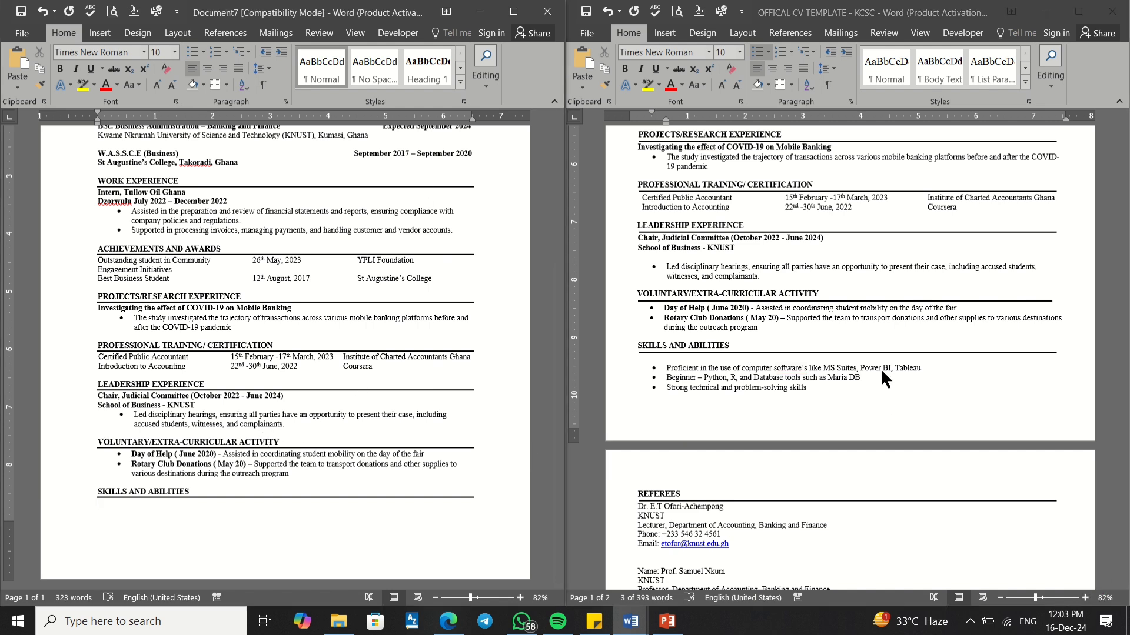
pyautogui.click(818, 386)
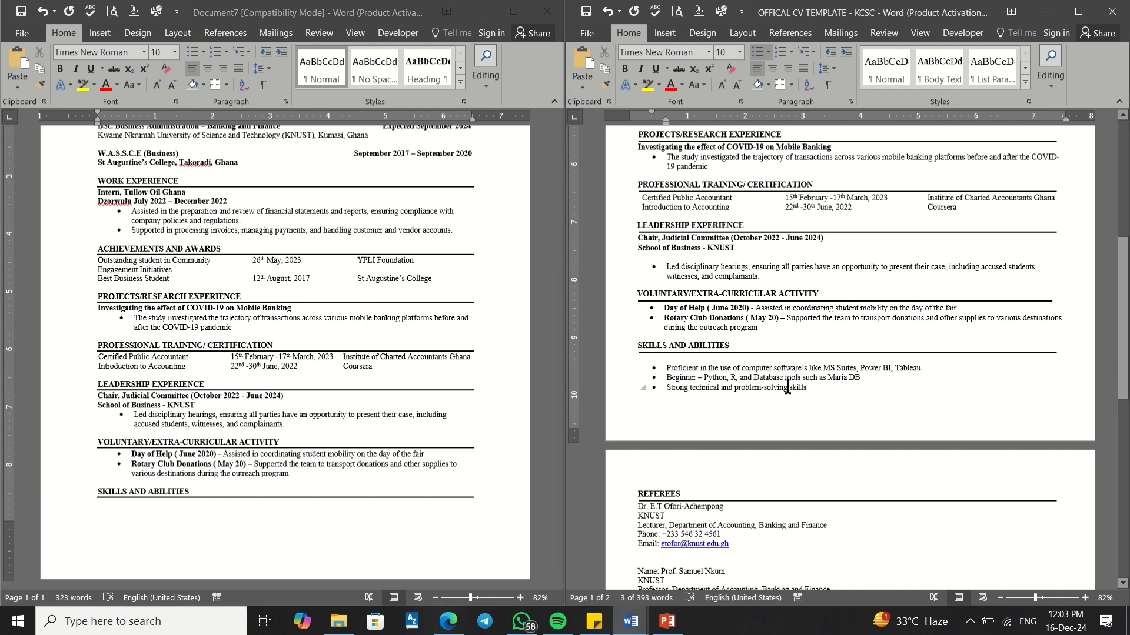
pyautogui.moveTo(788, 385); pyautogui.dragTo(658, 365)
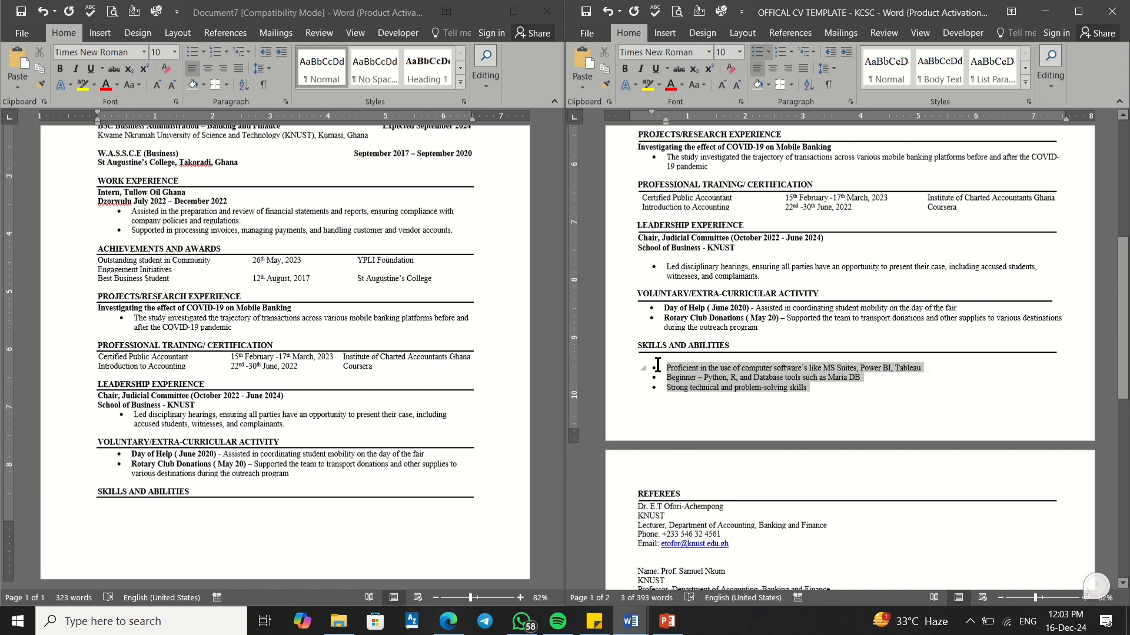
pyautogui.click(691, 375)
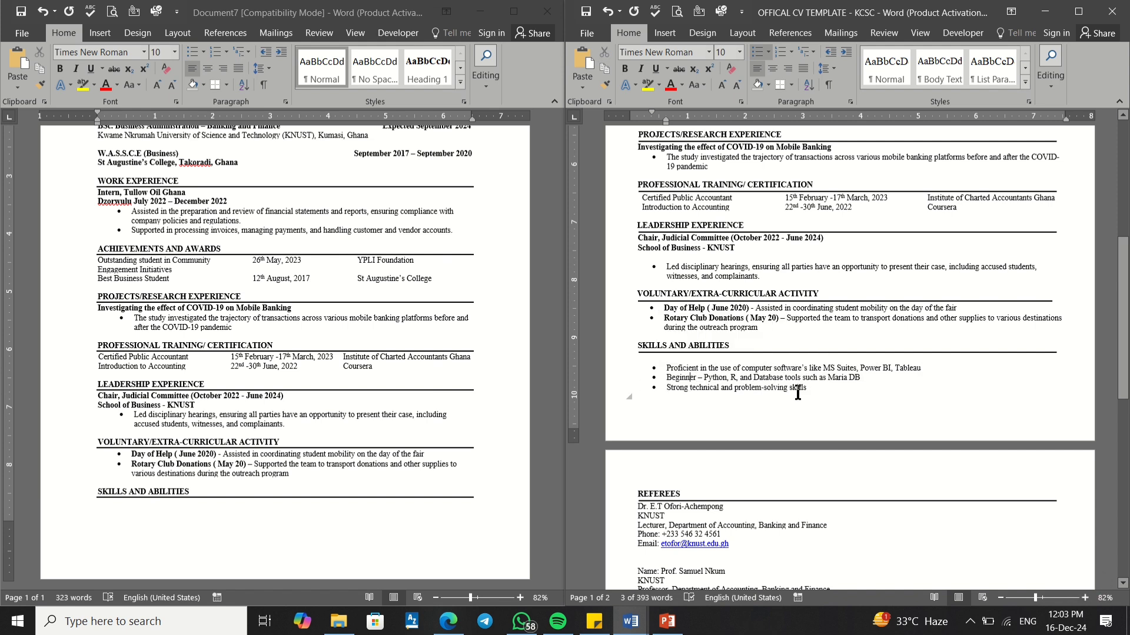
pyautogui.moveTo(806, 390); pyautogui.dragTo(663, 367)
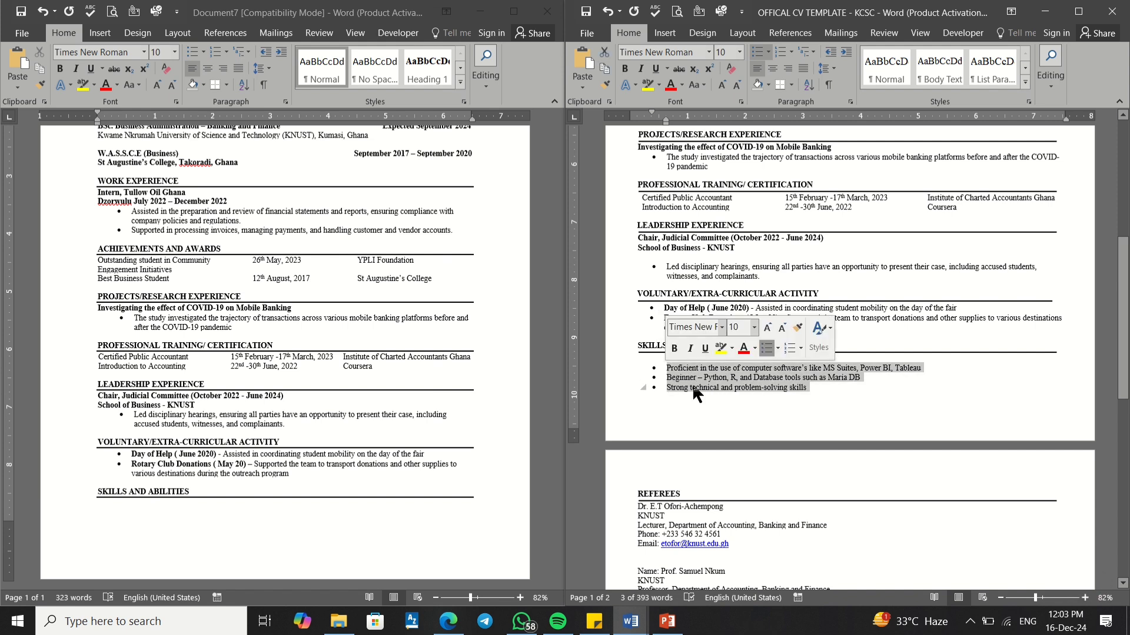
pyautogui.rightClick(693, 388)
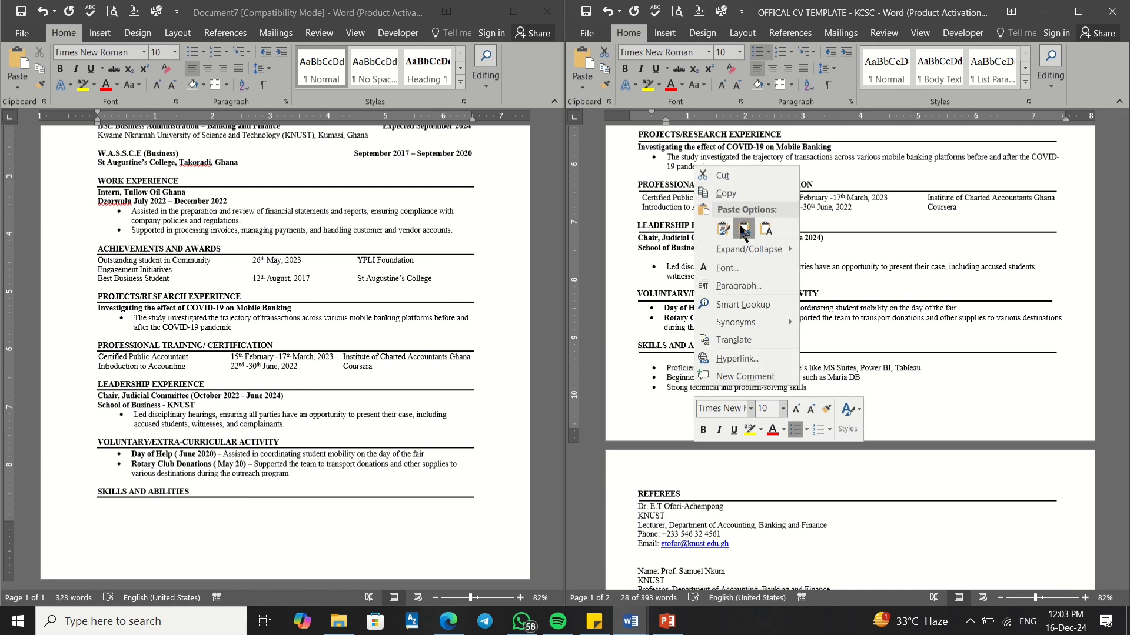
pyautogui.click(725, 193)
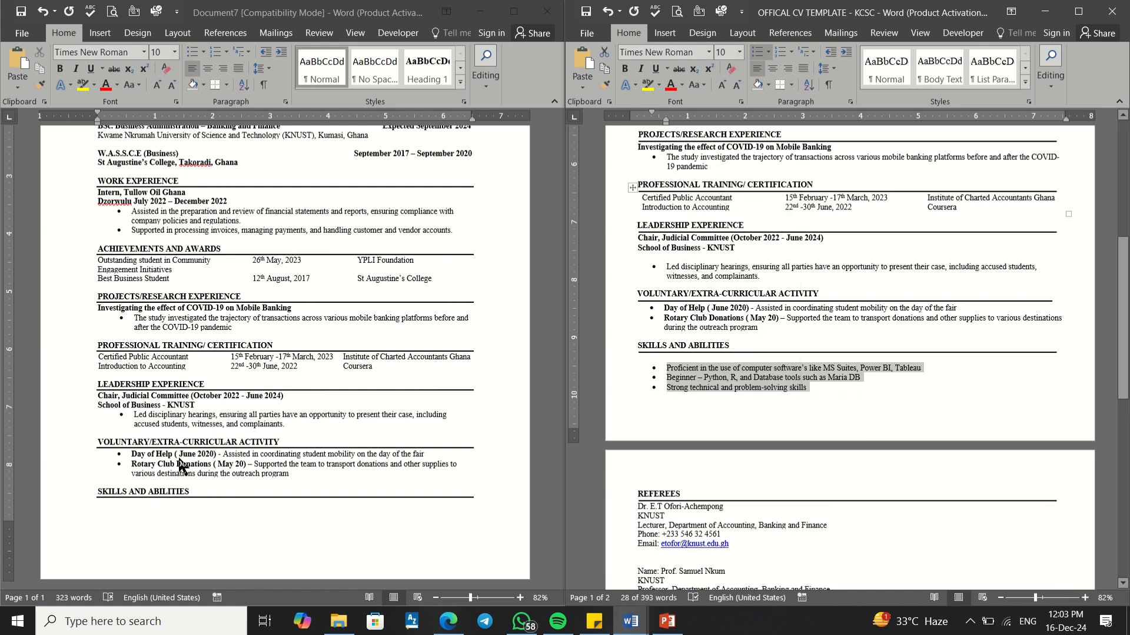
# Step: Paste the skills list under SKILLS AND ABILITIES with Merge Formatting
pyautogui.click(133, 501)
pyautogui.click(133, 502)
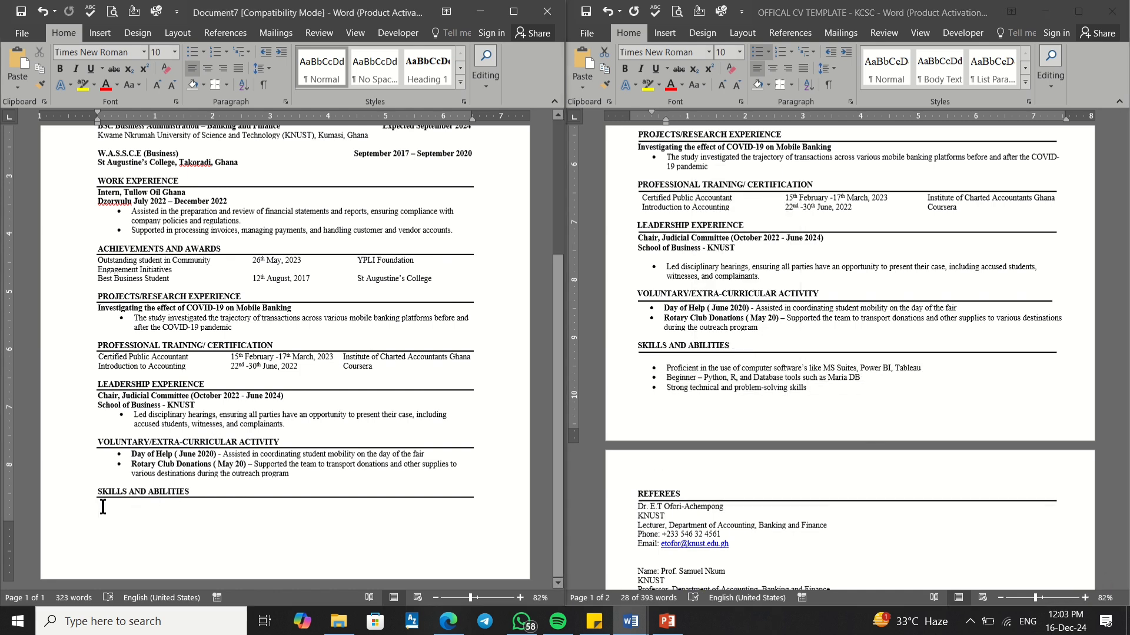
pyautogui.rightClick(103, 506)
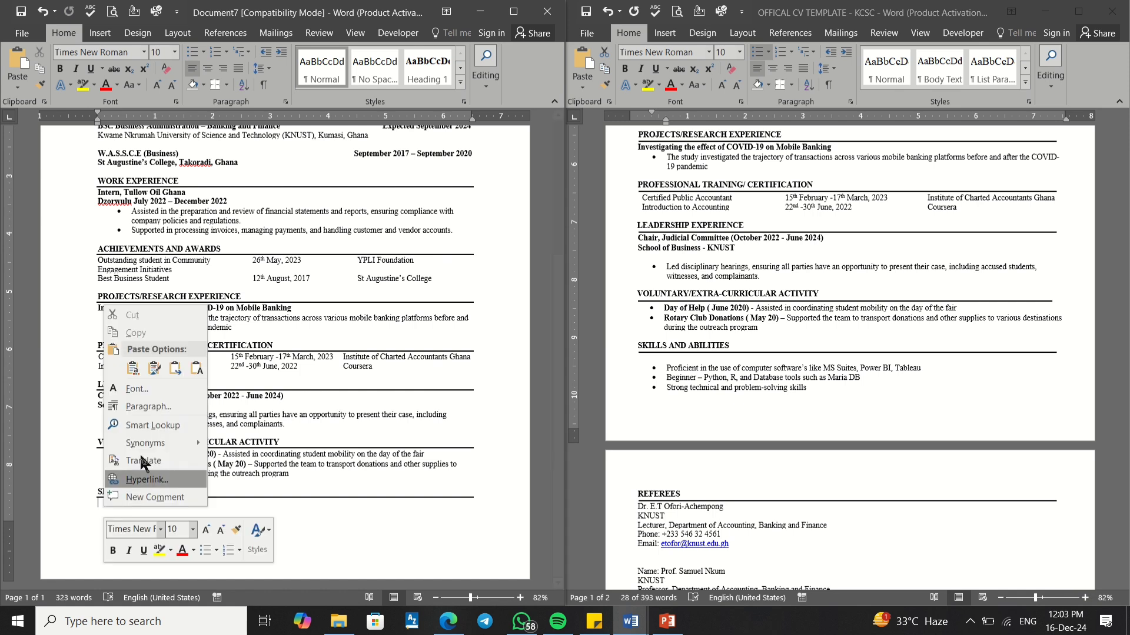
pyautogui.click(174, 368)
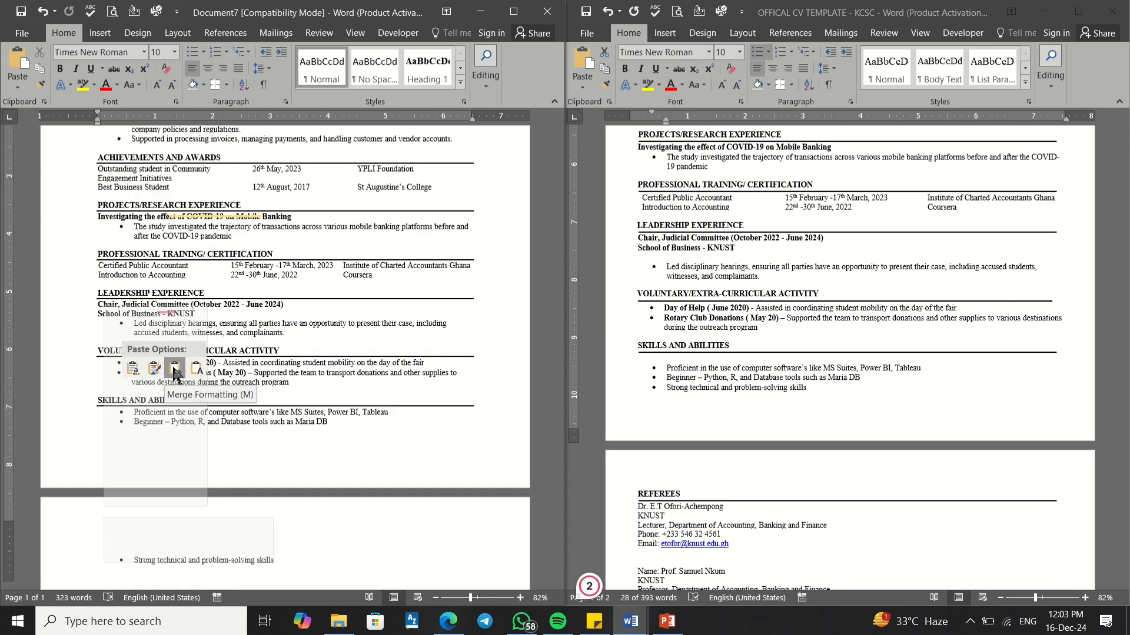
pyautogui.click(174, 368)
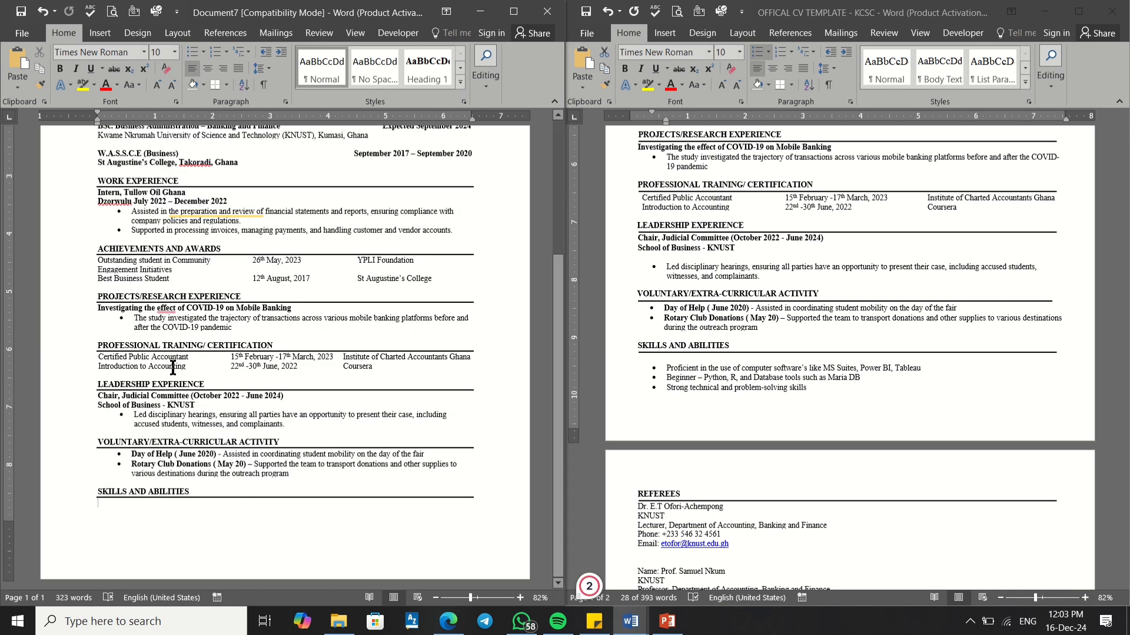
# Step: Push the skills section onto page 2 and select the three pasted bullets
pyautogui.click(107, 390)
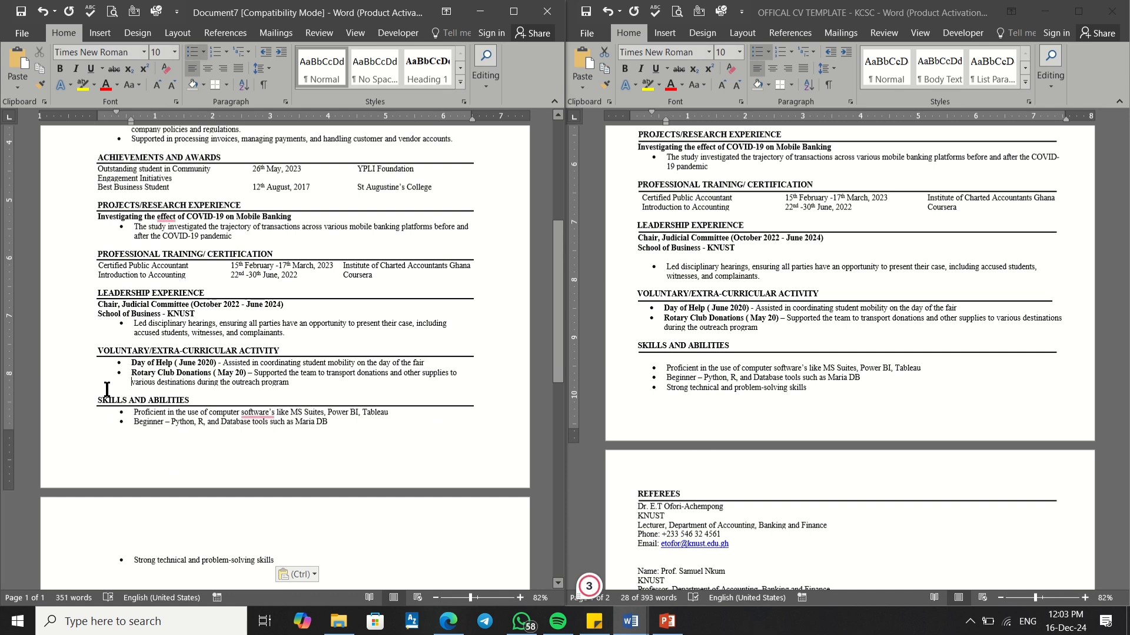
pyautogui.press('Return')
pyautogui.press('Return')
pyautogui.press('Return')
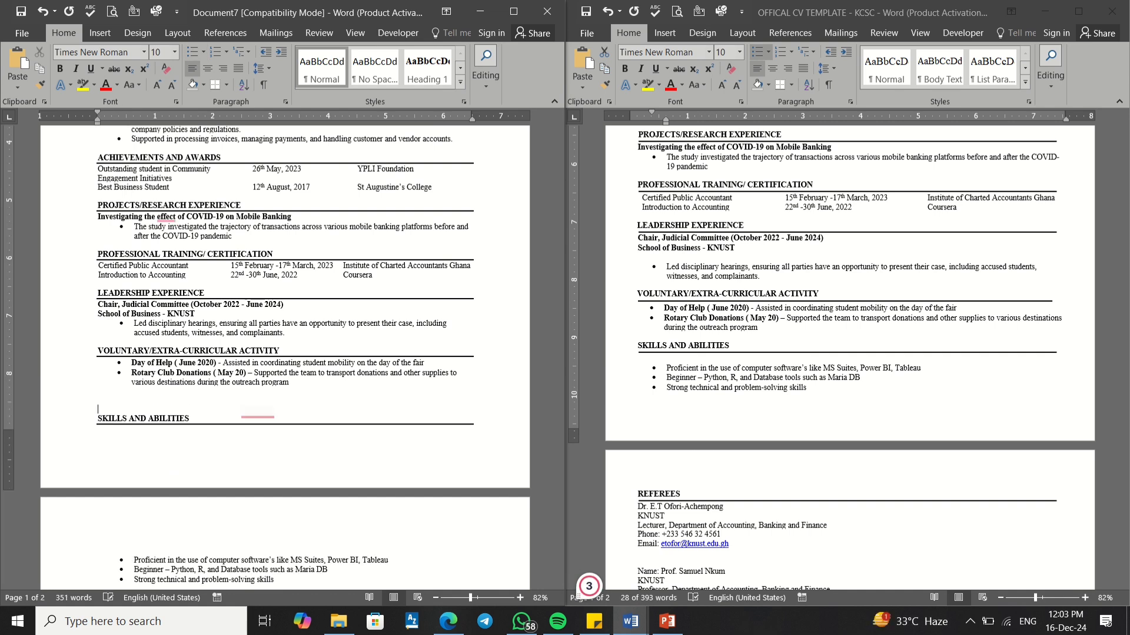
pyautogui.scroll(-4, 106, 388)
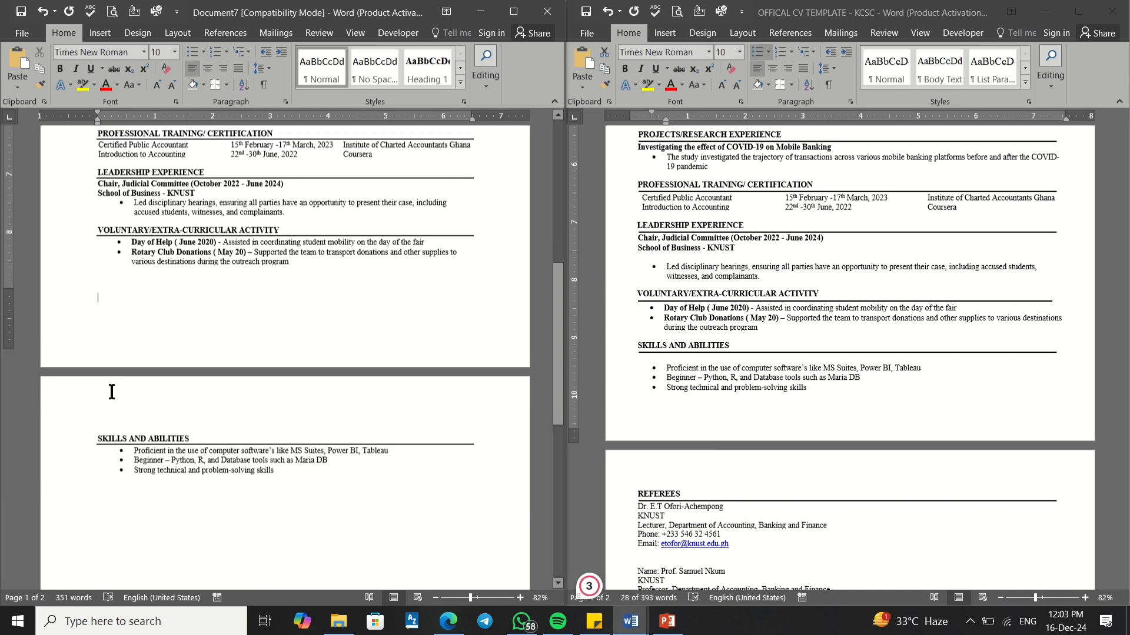
pyautogui.click(157, 431)
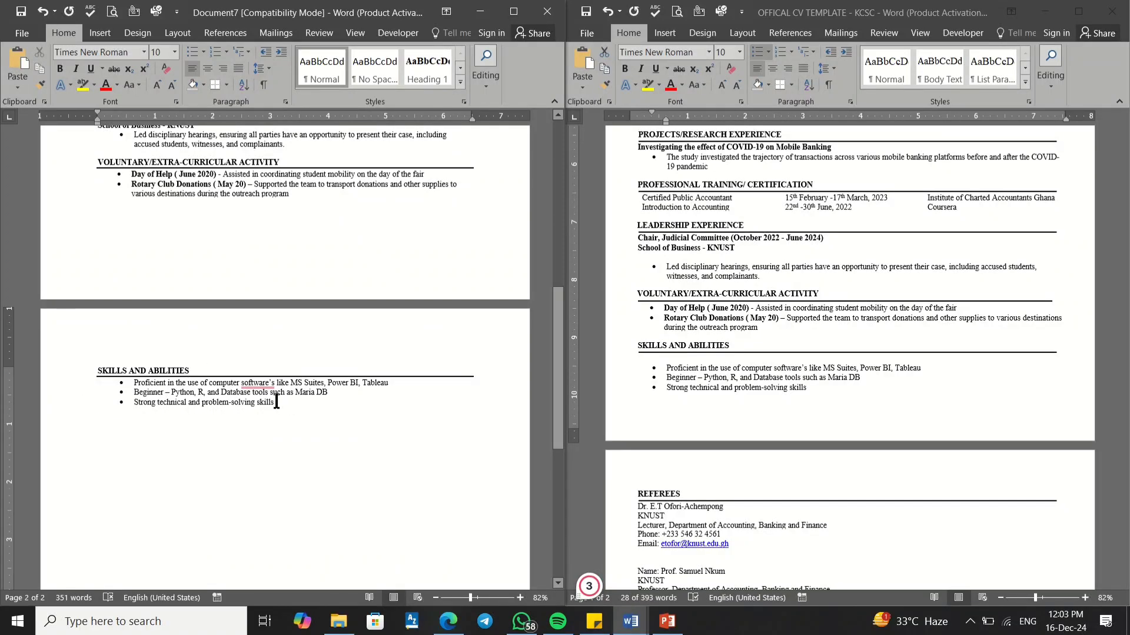
pyautogui.moveTo(276, 403); pyautogui.dragTo(145, 379)
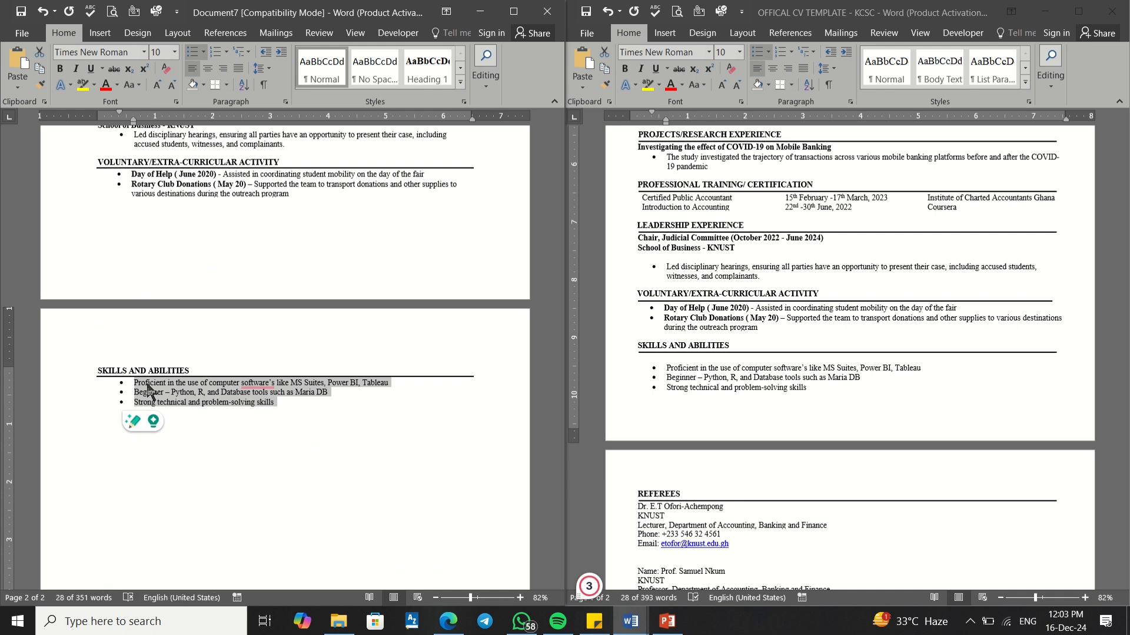
# Step: Retype the bullets as Scientific writing, SPSS and Microsoft Office
pyautogui.write('So')
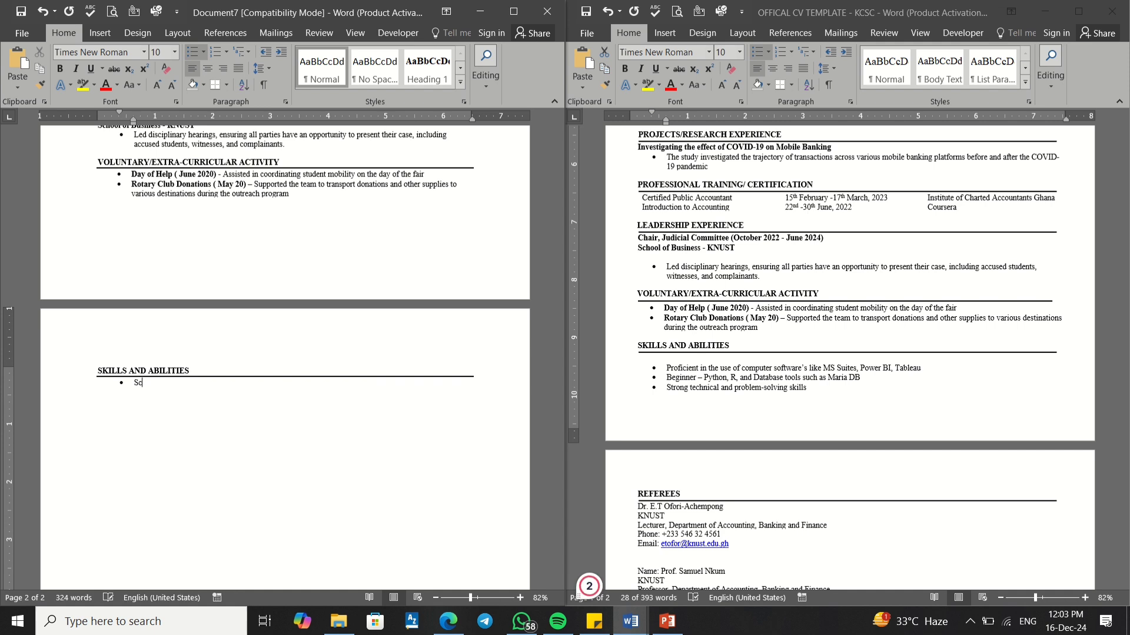
pyautogui.write('ientifi')
pyautogui.write('c wr')
pyautogui.write('iting')
pyautogui.write('SPSS')
pyautogui.write('Micr')
pyautogui.write('oso')
pyautogui.press('BackSpace')
pyautogui.press('BackSpace')
pyautogui.write('sofot')
pyautogui.press('BackSpace')
pyautogui.press('BackSpace')
pyautogui.write('t ')
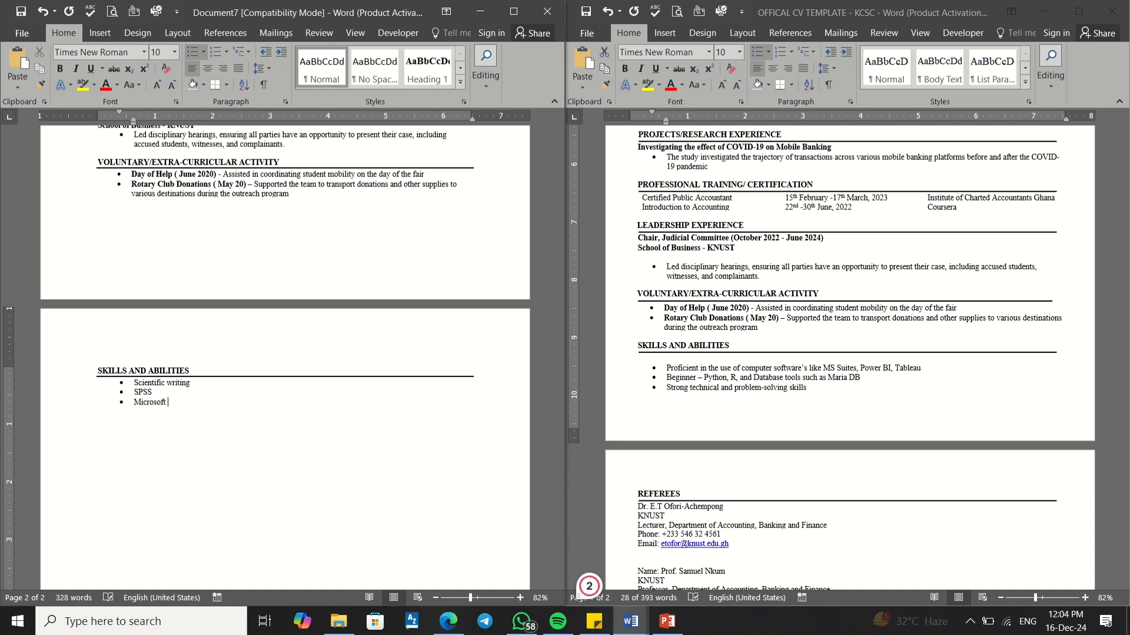
pyautogui.write(' OFFICE')
pyautogui.press('BackSpace')
pyautogui.press('BackSpace')
pyautogui.press('BackSpace')
pyautogui.press('BackSpace')
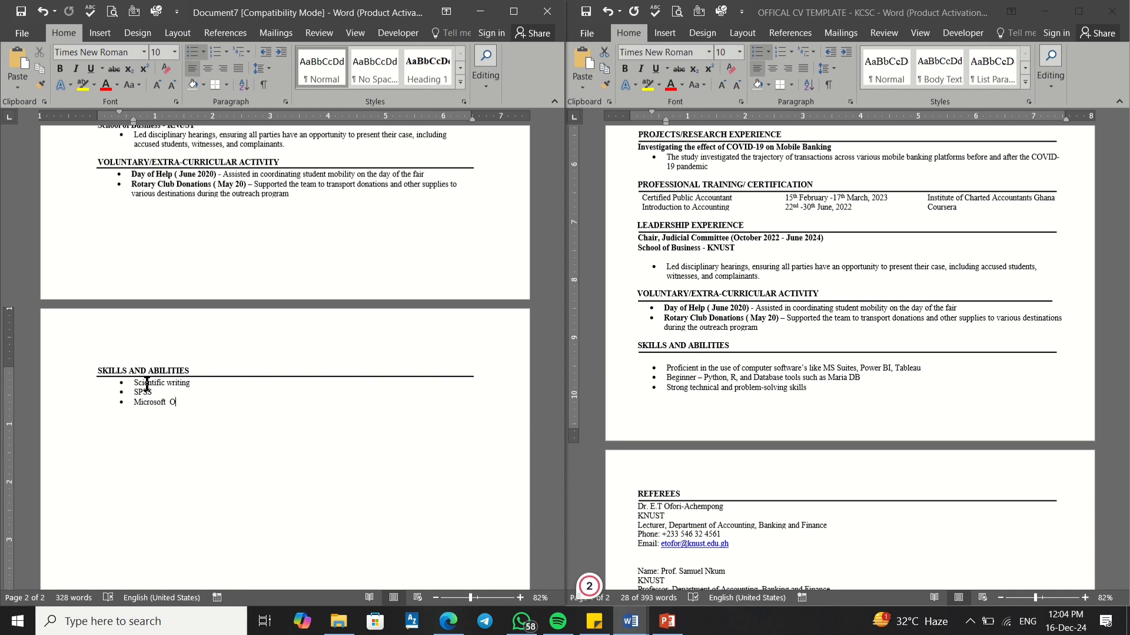
pyautogui.write('ffice')
# Step: Paste the three copied skills on a new bullet after Microsoft Office
pyautogui.scroll(-1, 118, 375)
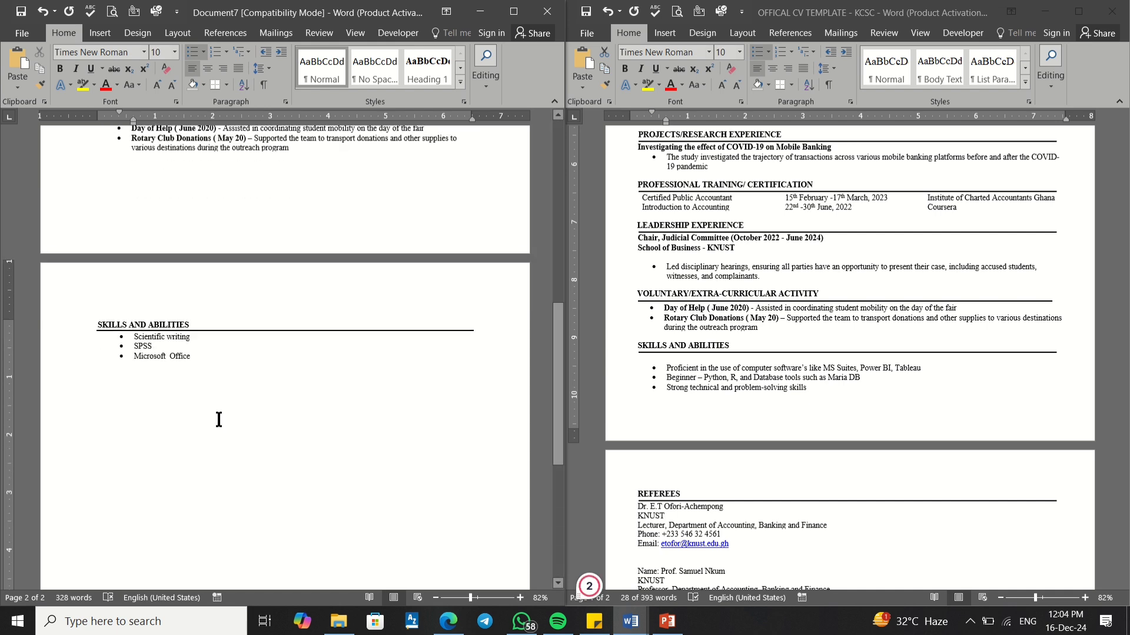
pyautogui.click(222, 347)
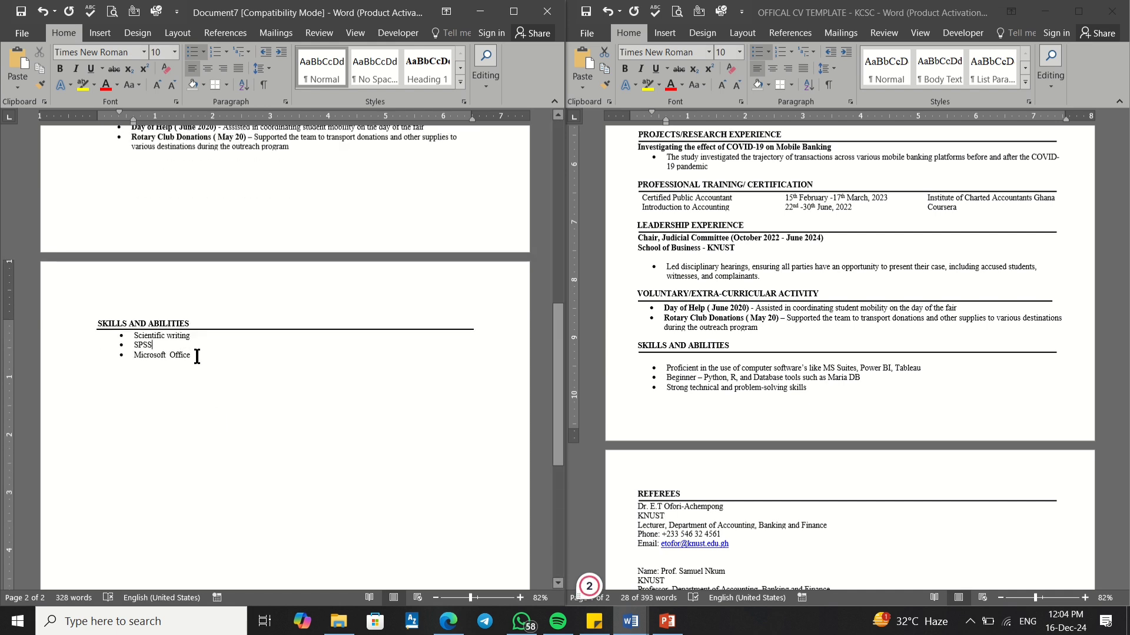
pyautogui.click(244, 352)
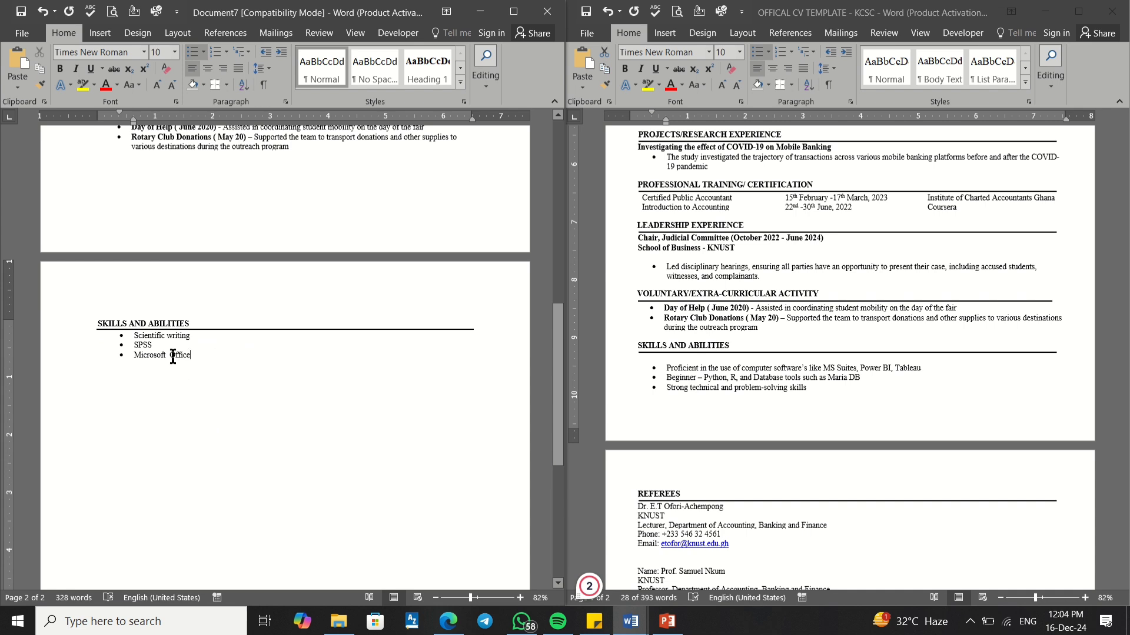
pyautogui.moveTo(173, 355); pyautogui.dragTo(138, 335)
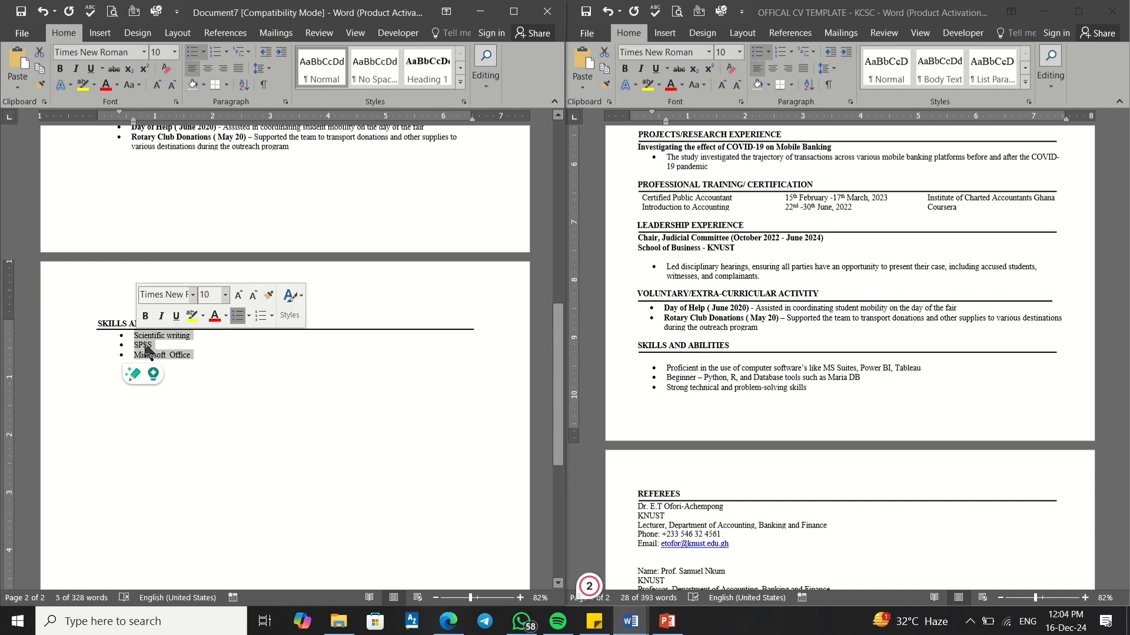
pyautogui.click(146, 350)
pyautogui.moveTo(197, 356); pyautogui.dragTo(133, 336)
pyautogui.hotkey('ctrl', 'c')
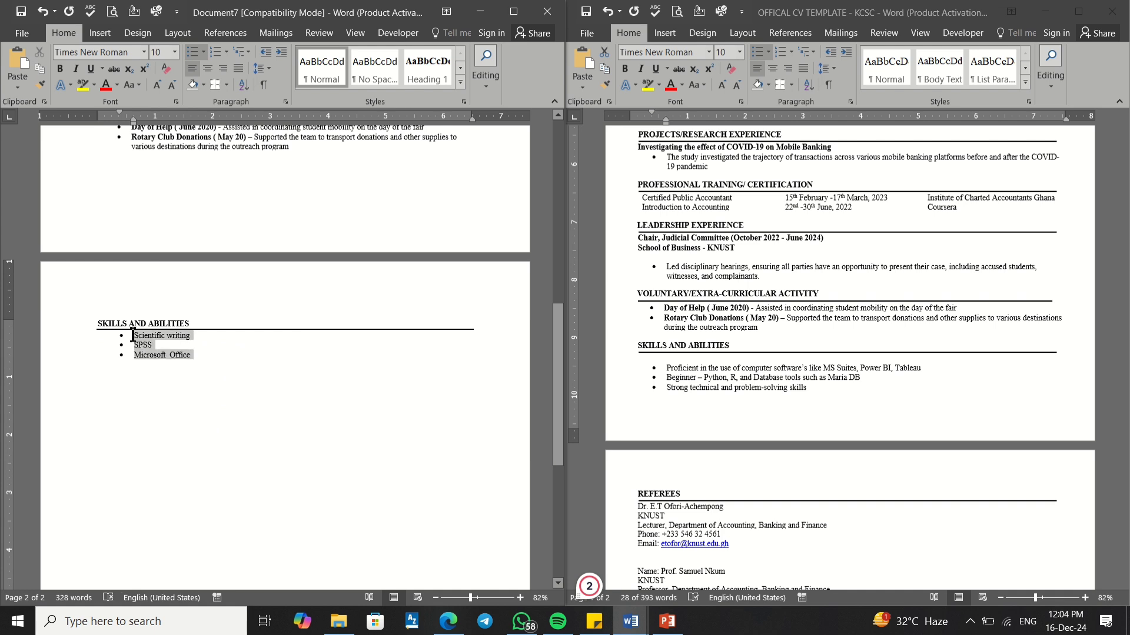
pyautogui.click(219, 373)
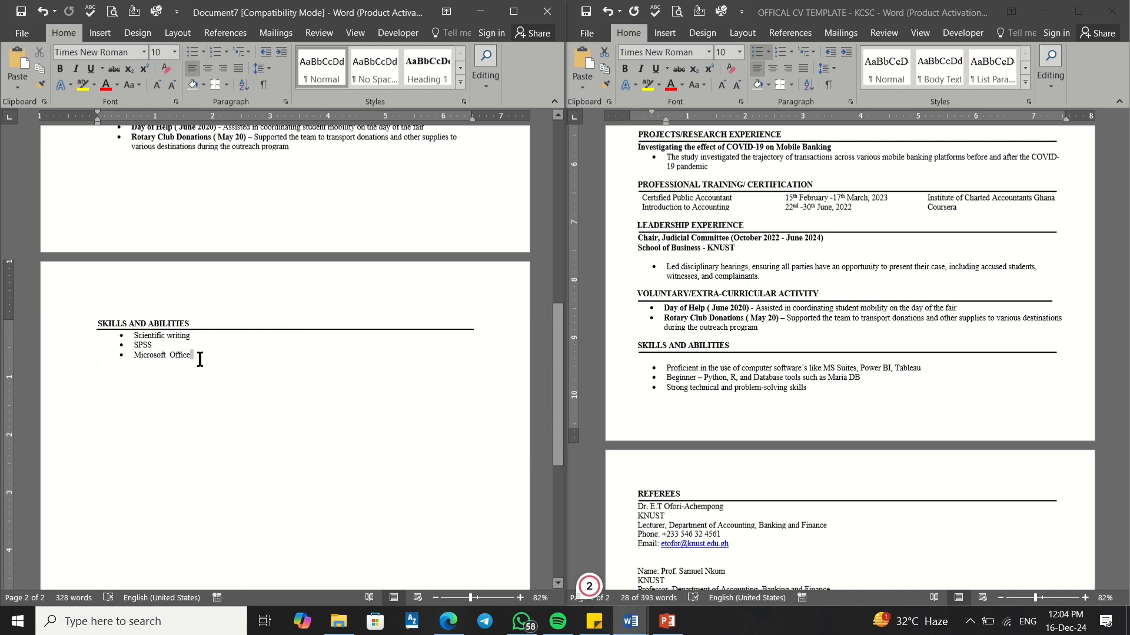
pyautogui.click(200, 360)
pyautogui.press('Return')
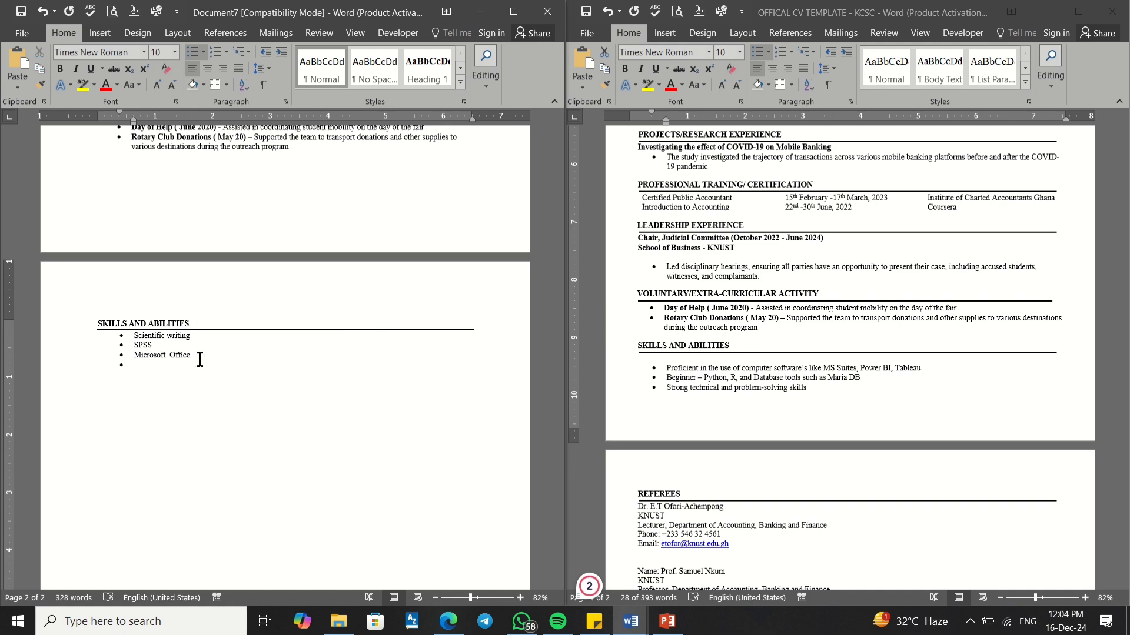
pyautogui.hotkey('ctrl', 'v')
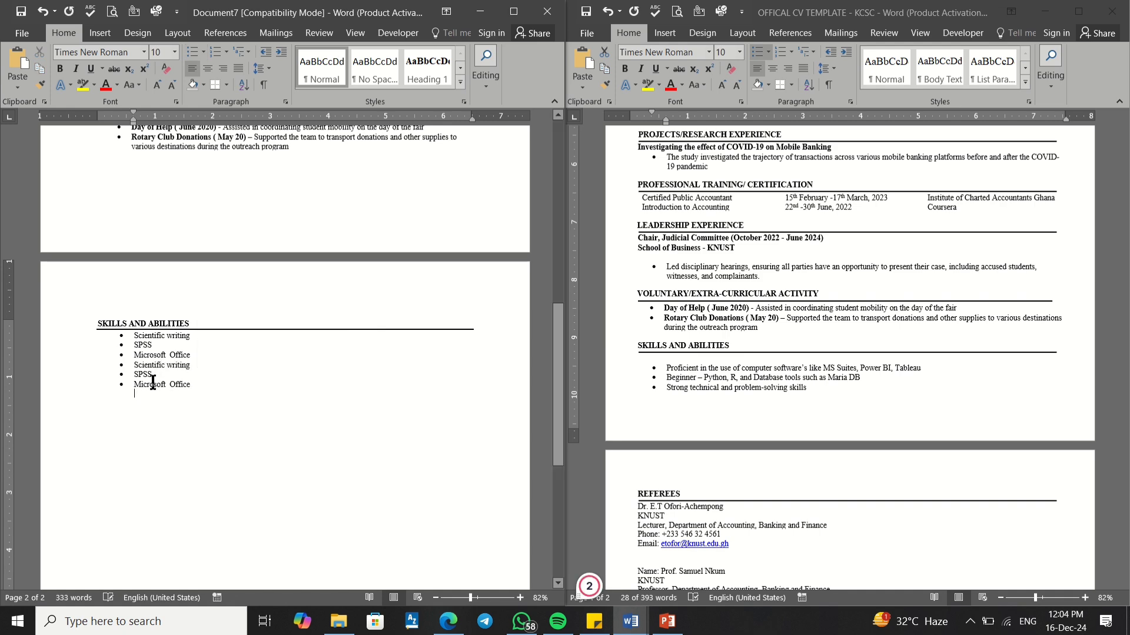
# Step: Select the six skills bullets
pyautogui.scroll(3, 167, 370)
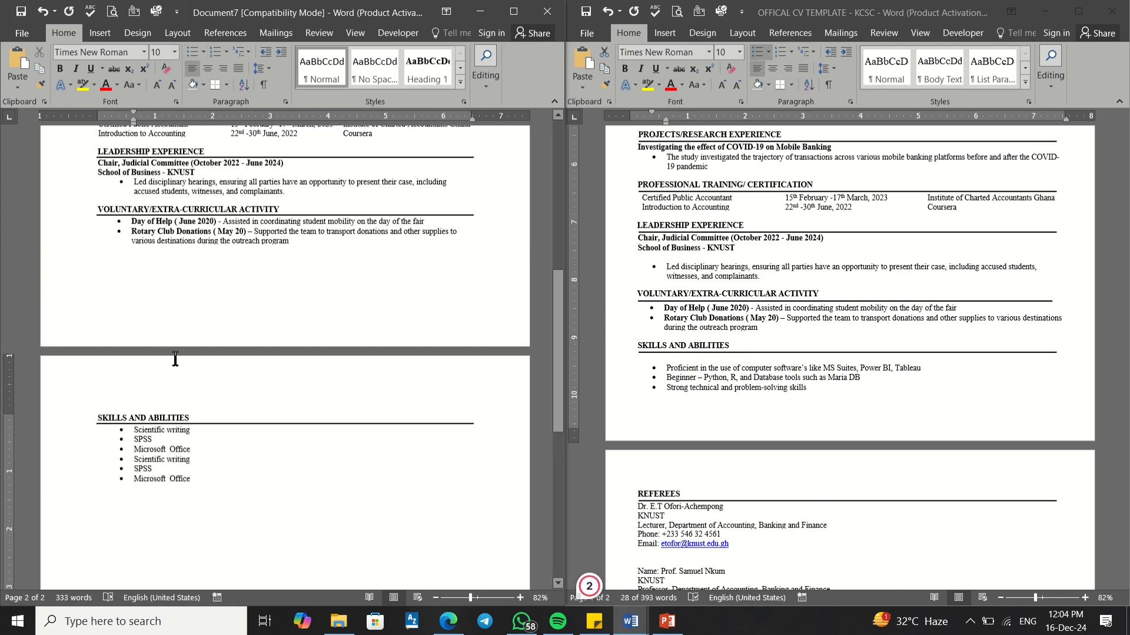
pyautogui.scroll(3, 175, 359)
pyautogui.scroll(-3, 185, 517)
pyautogui.moveTo(193, 479); pyautogui.dragTo(134, 429)
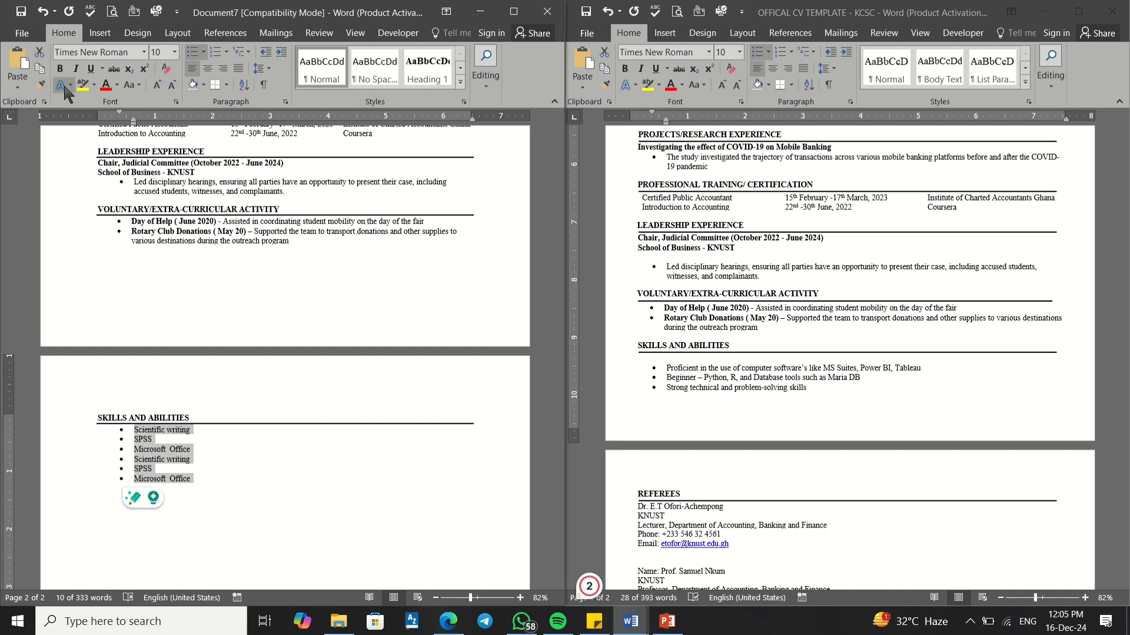
# Step: Select the six skill lines and open the Layout Columns choices
pyautogui.click(176, 33)
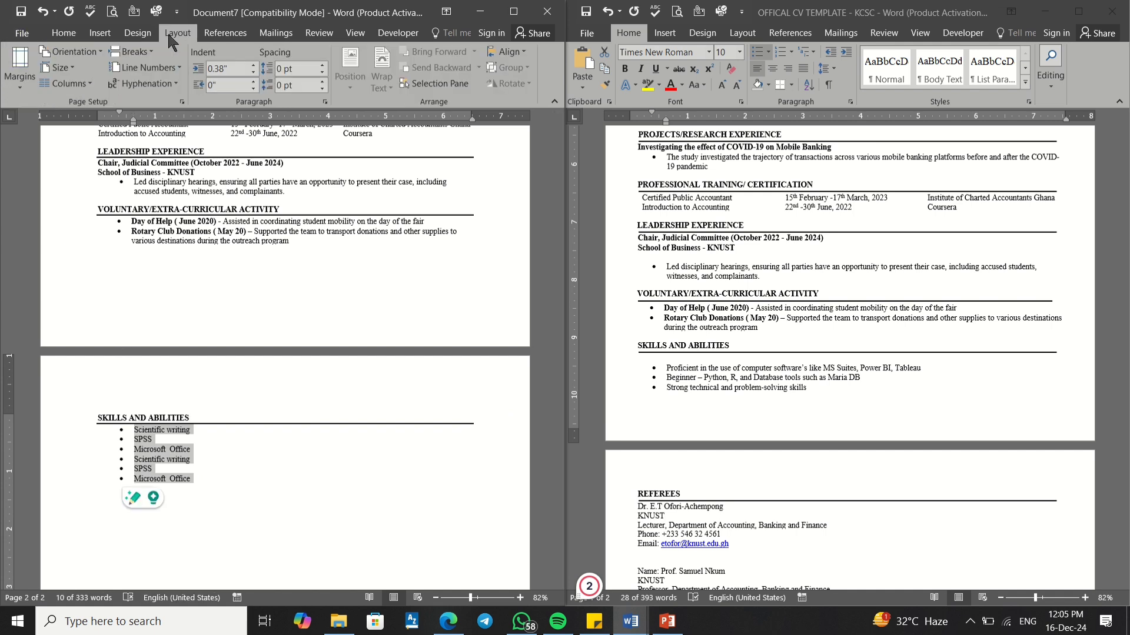
pyautogui.click(92, 85)
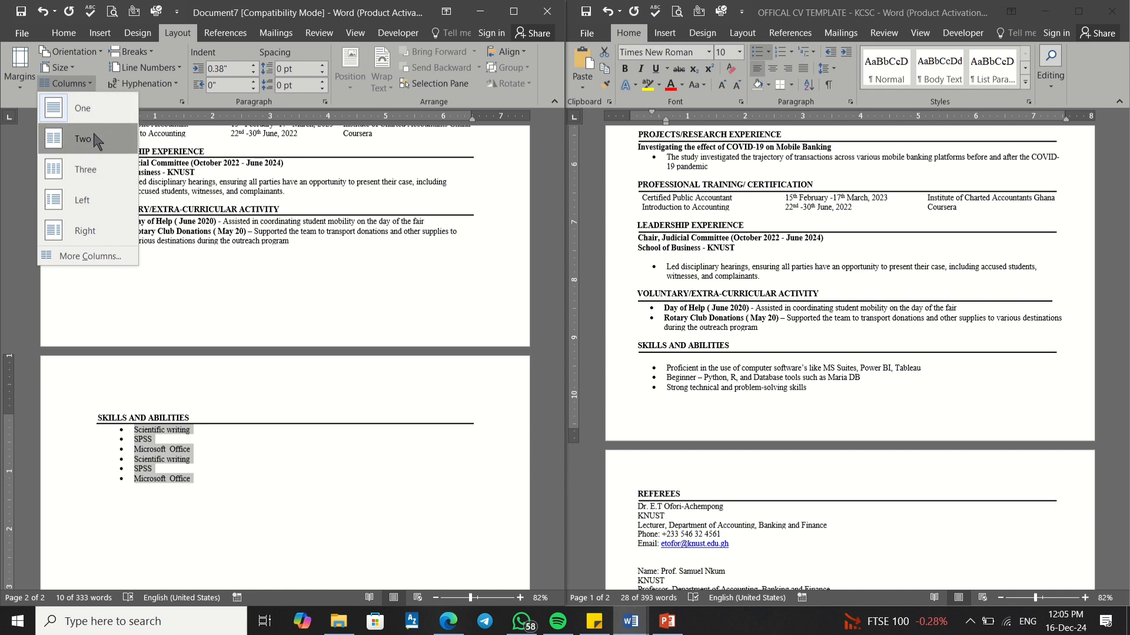
pyautogui.click(200, 477)
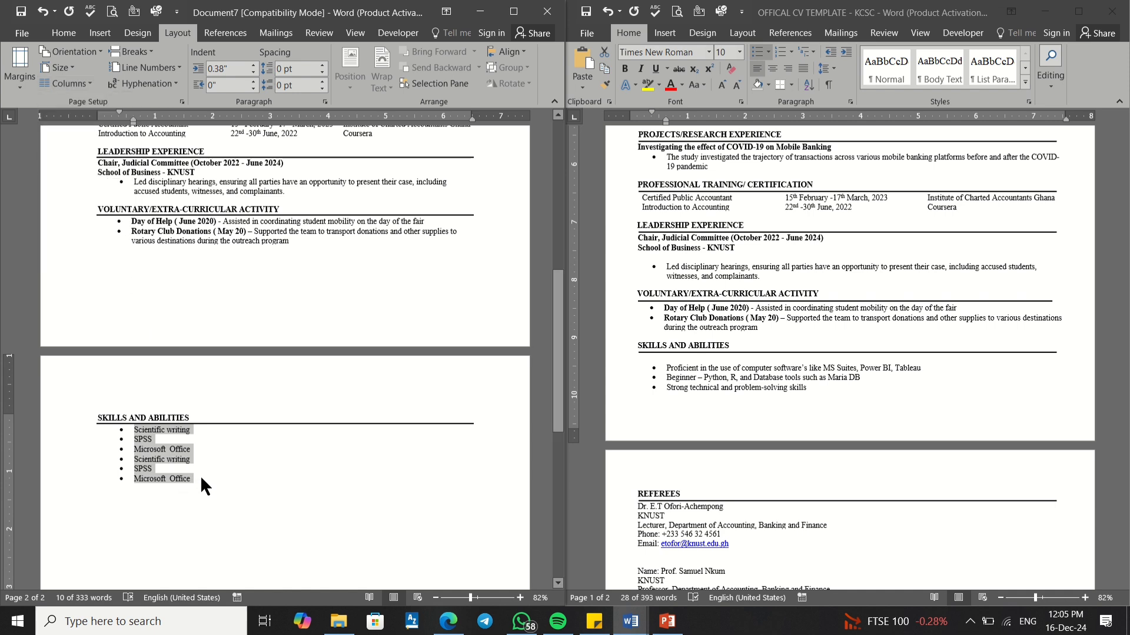
pyautogui.moveTo(200, 477); pyautogui.dragTo(129, 435)
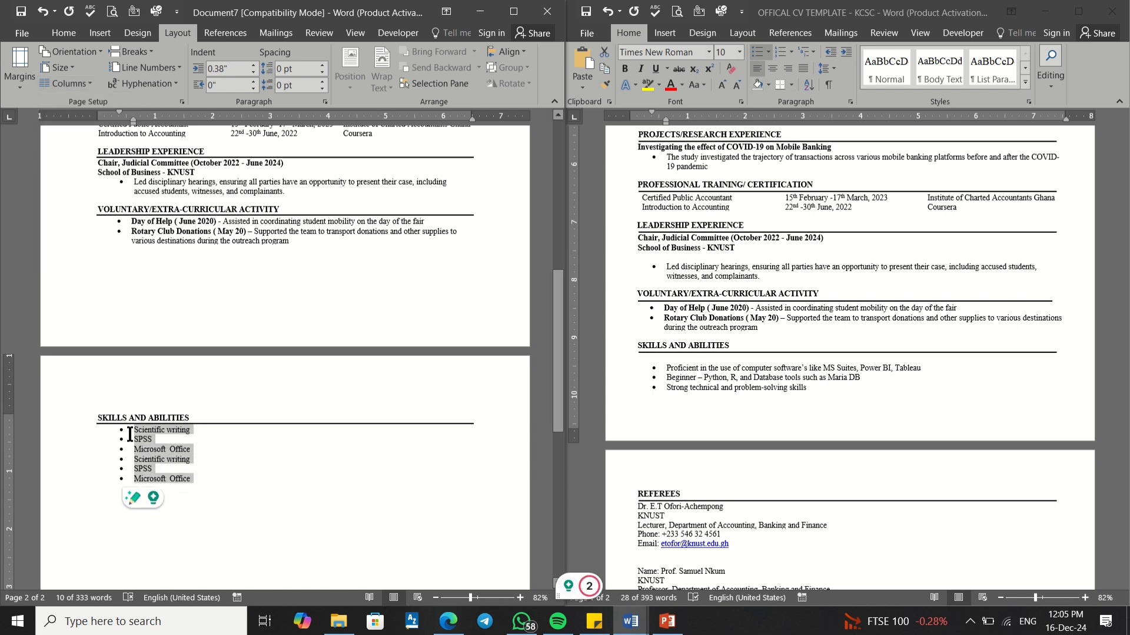
pyautogui.click(85, 83)
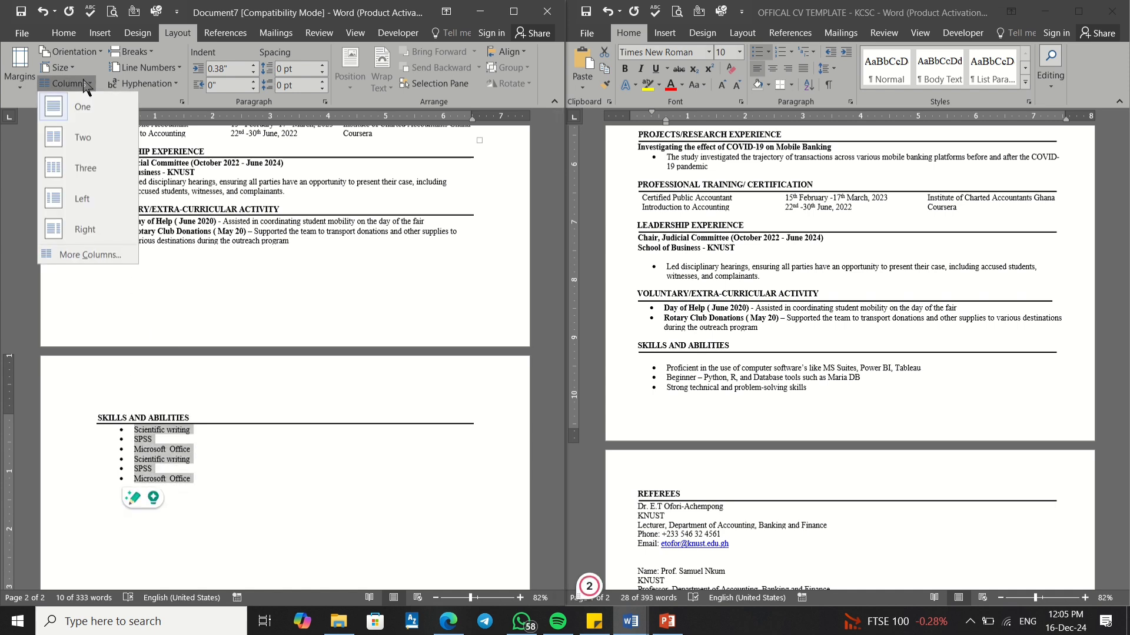
pyautogui.press('Escape')
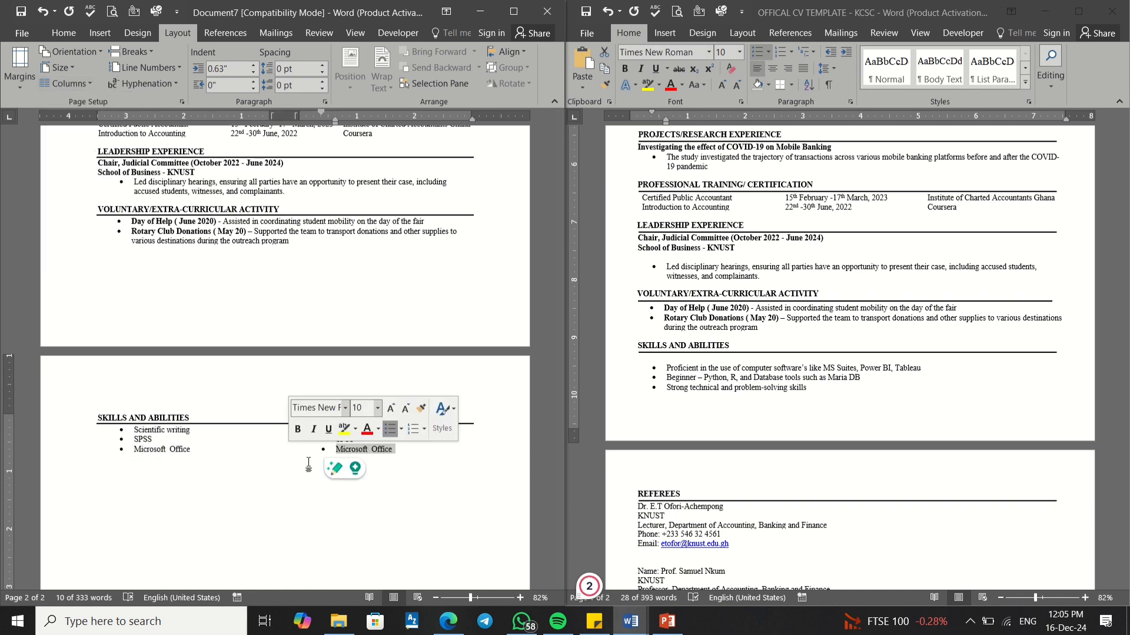
pyautogui.click(324, 465)
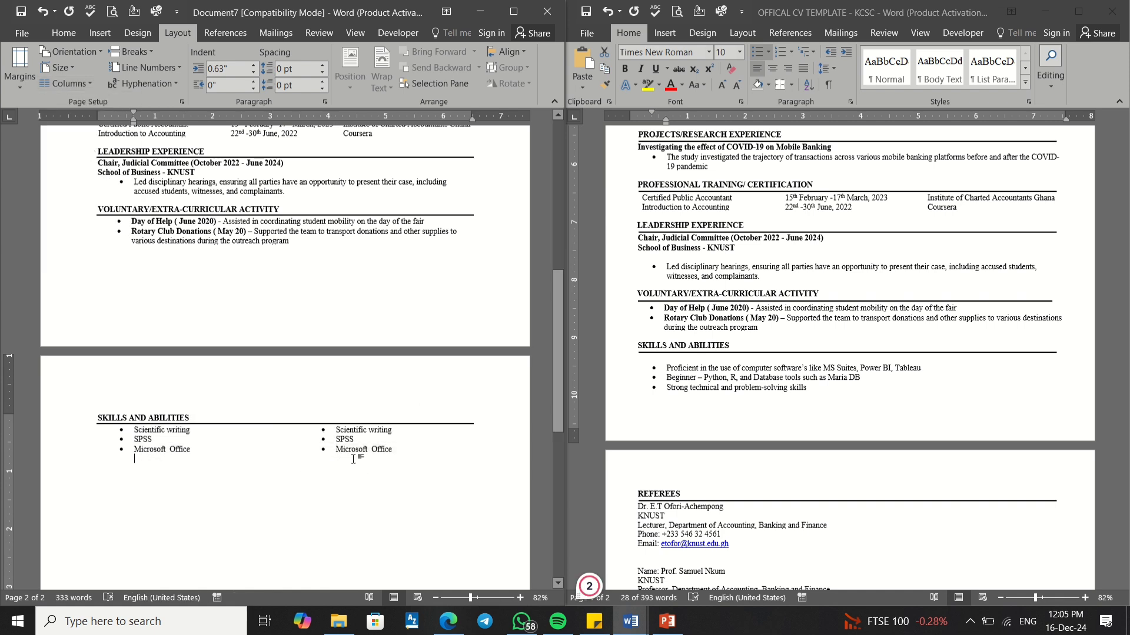
# Step: Set the skills list to Three columns, two bullets per column
pyautogui.moveTo(393, 451); pyautogui.dragTo(131, 428)
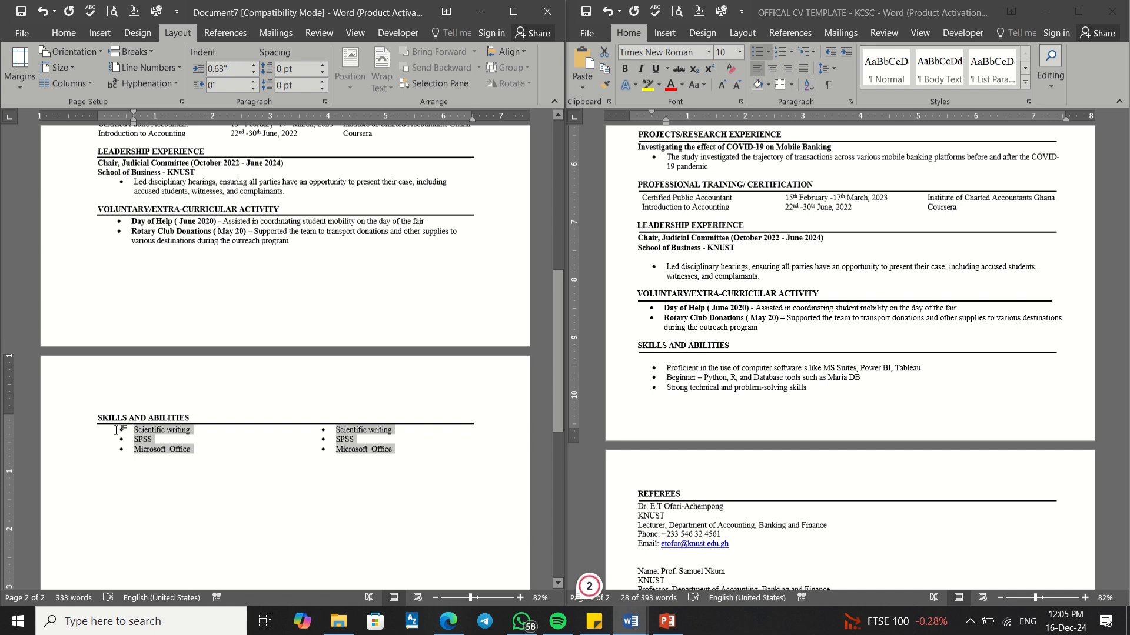
pyautogui.click(68, 83)
pyautogui.click(83, 171)
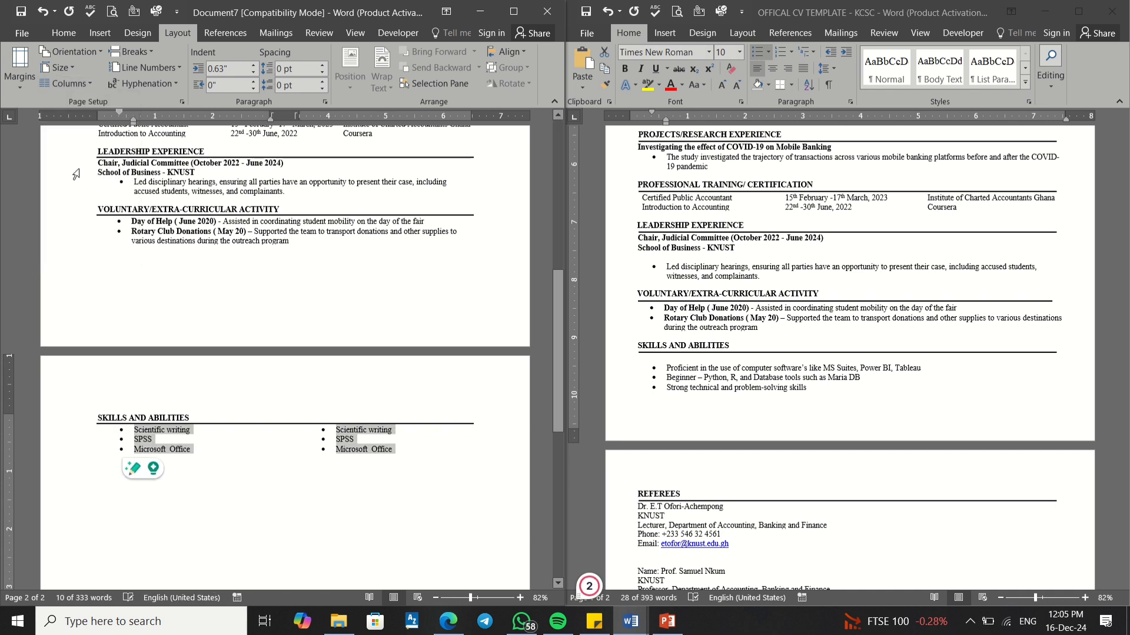
pyautogui.click(305, 441)
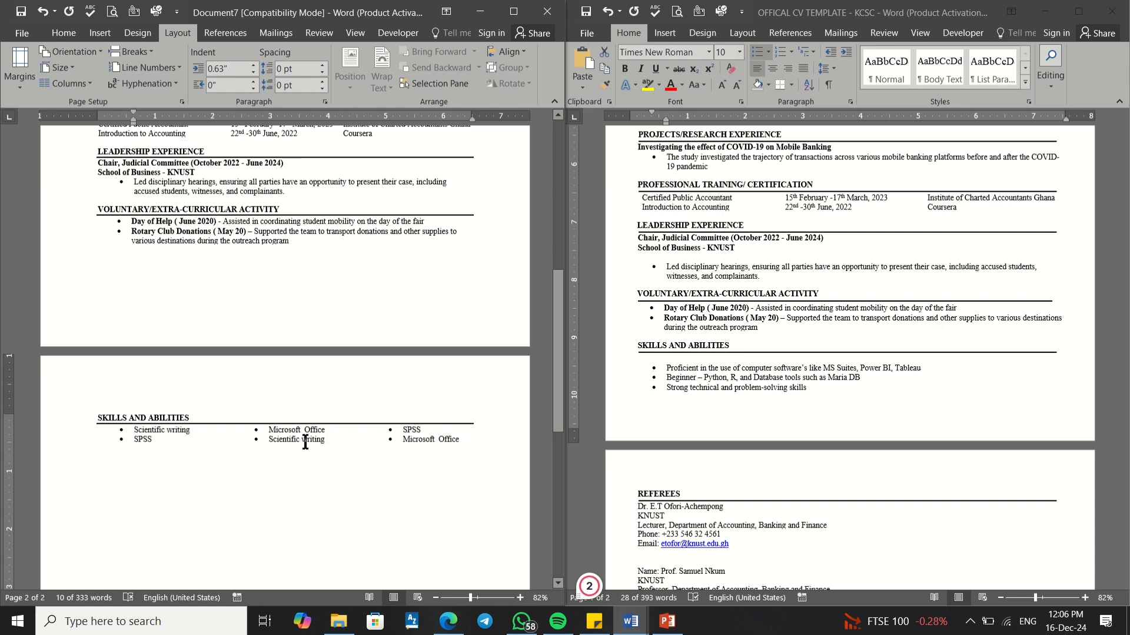
pyautogui.click(412, 441)
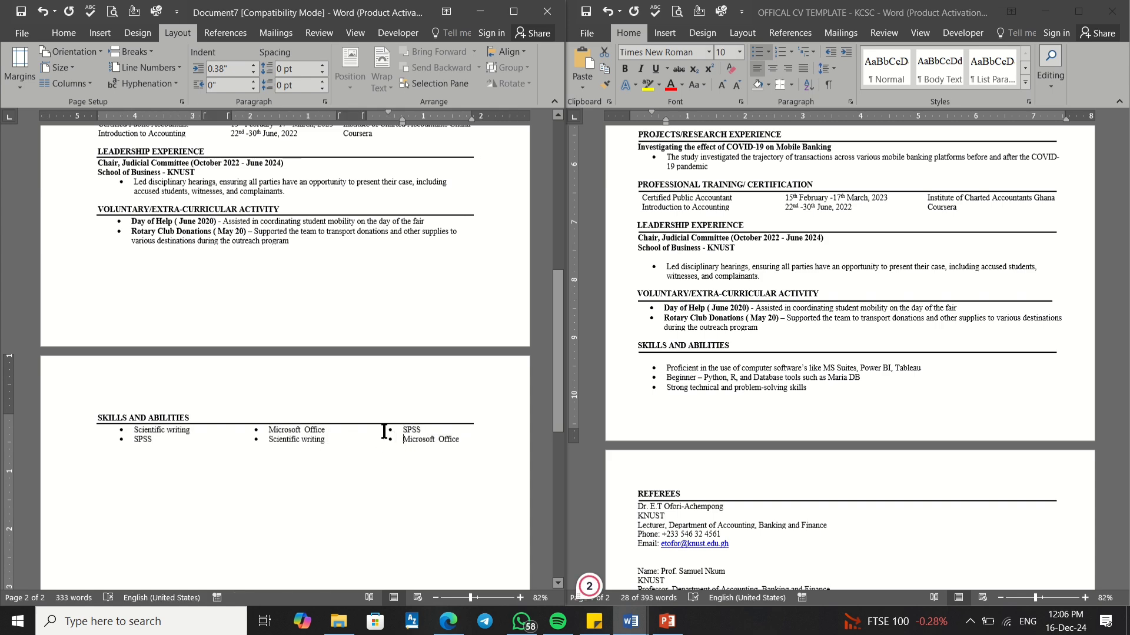
pyautogui.scroll(5, 343, 447)
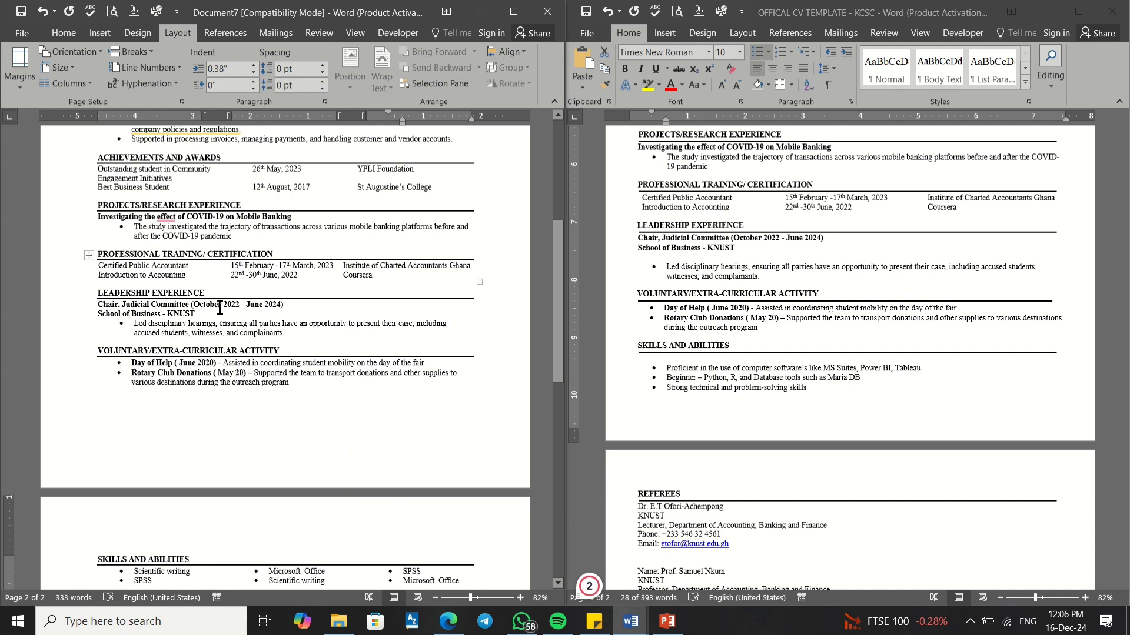
pyautogui.scroll(-6, 265, 408)
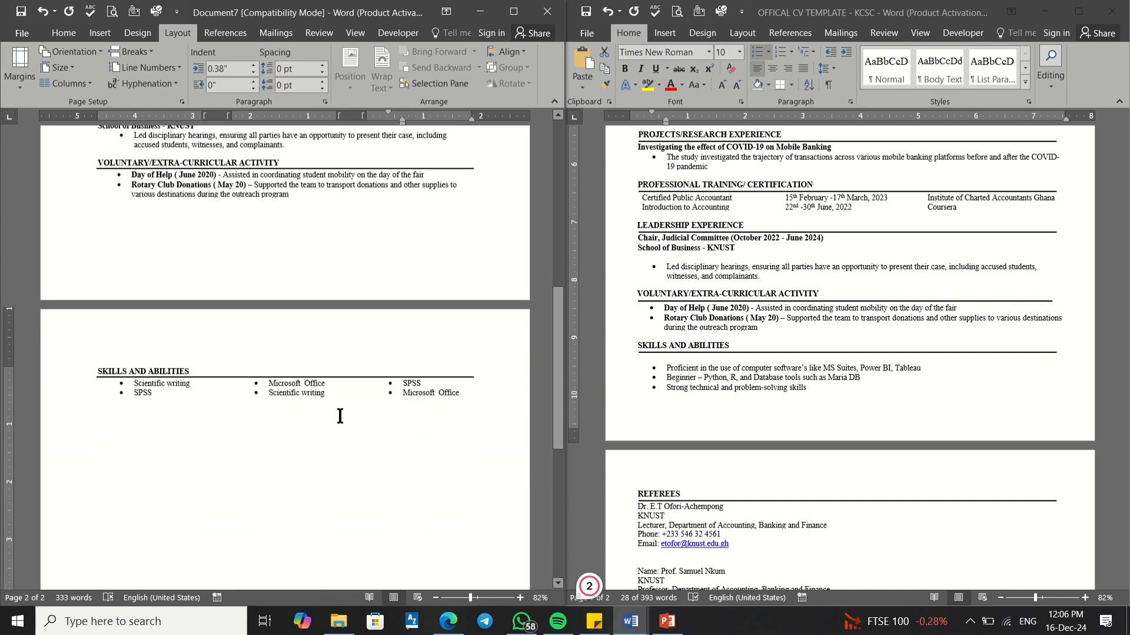
pyautogui.moveTo(449, 399); pyautogui.dragTo(168, 386)
pyautogui.click(241, 480)
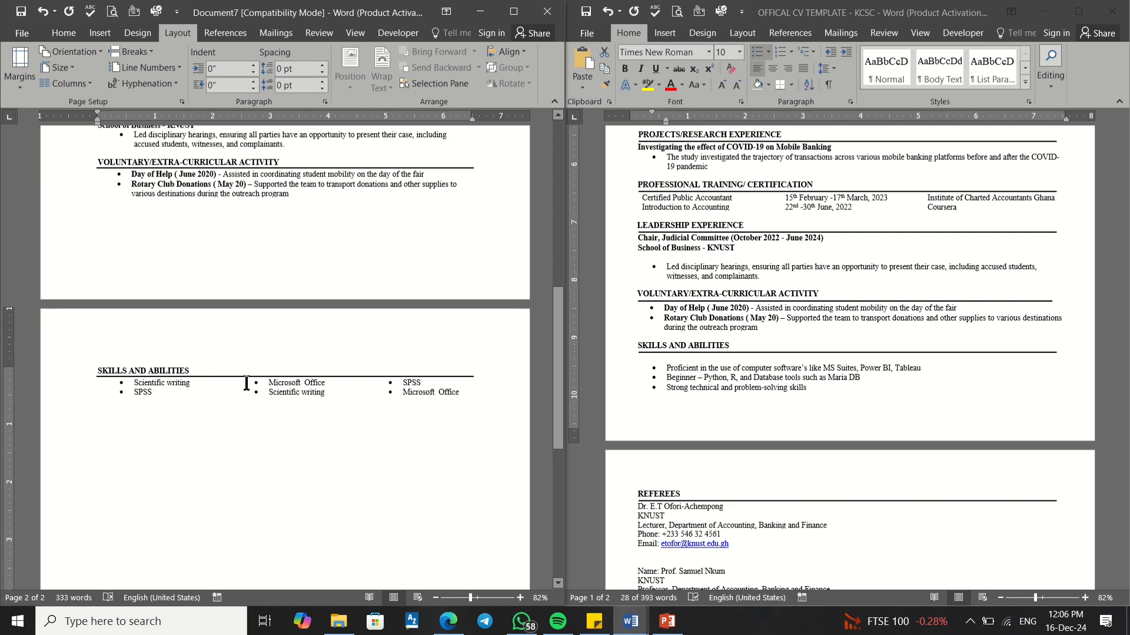
# Step: Copy the template's REFEREES heading and put the caret below the Skills and Abilities list
pyautogui.click(706, 372)
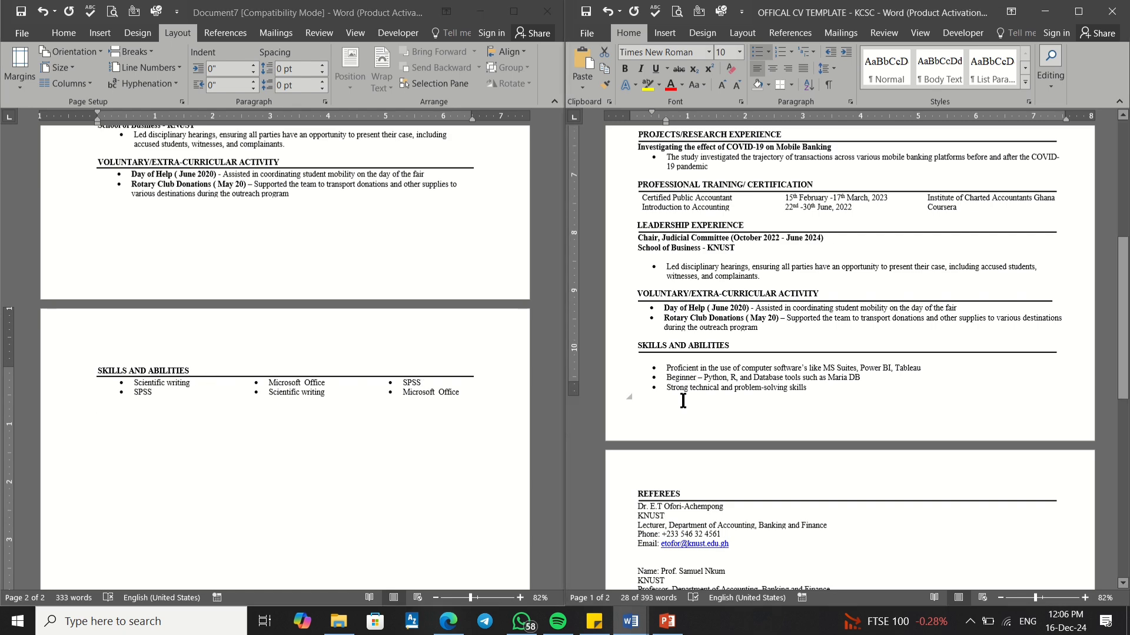
pyautogui.scroll(-3, 683, 401)
pyautogui.moveTo(690, 403); pyautogui.dragTo(638, 403)
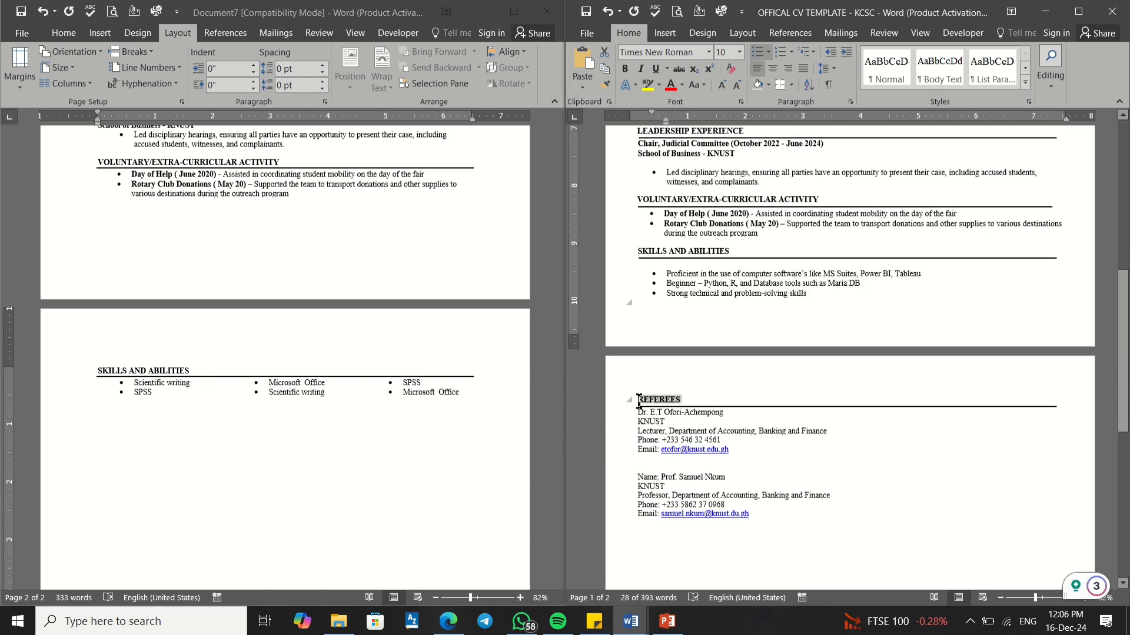
pyautogui.rightClick(648, 409)
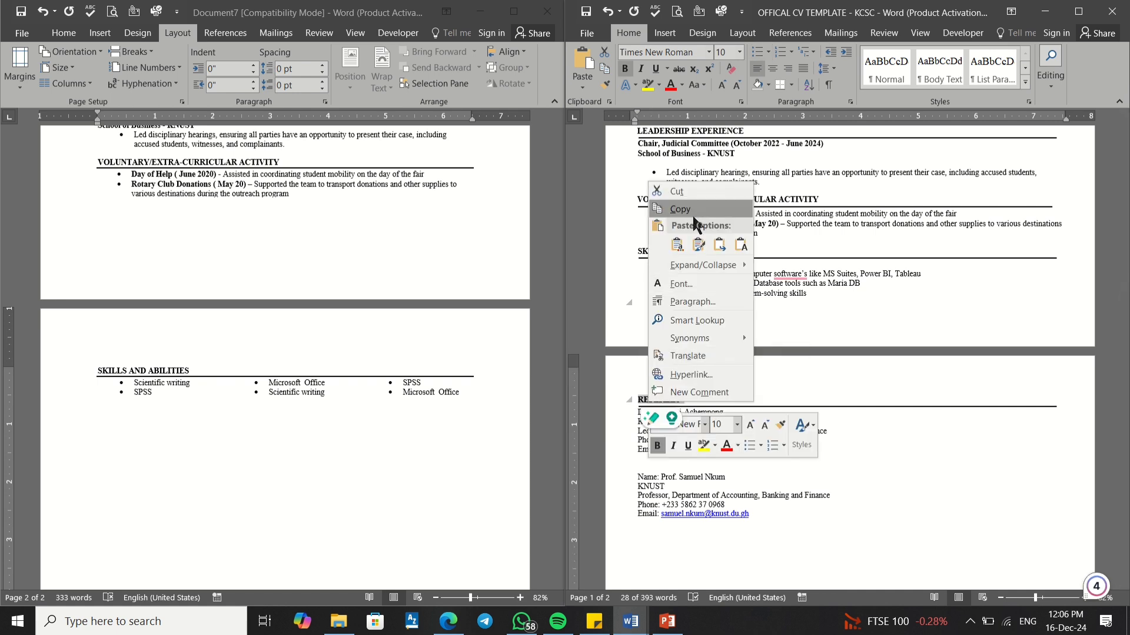
pyautogui.click(681, 208)
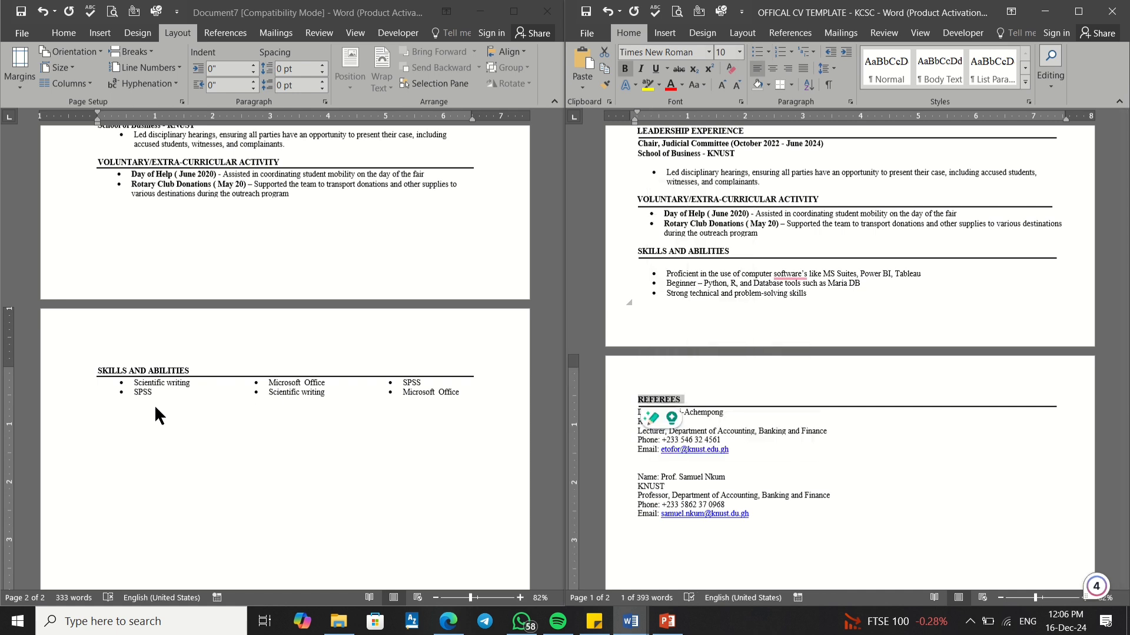
pyautogui.click(106, 411)
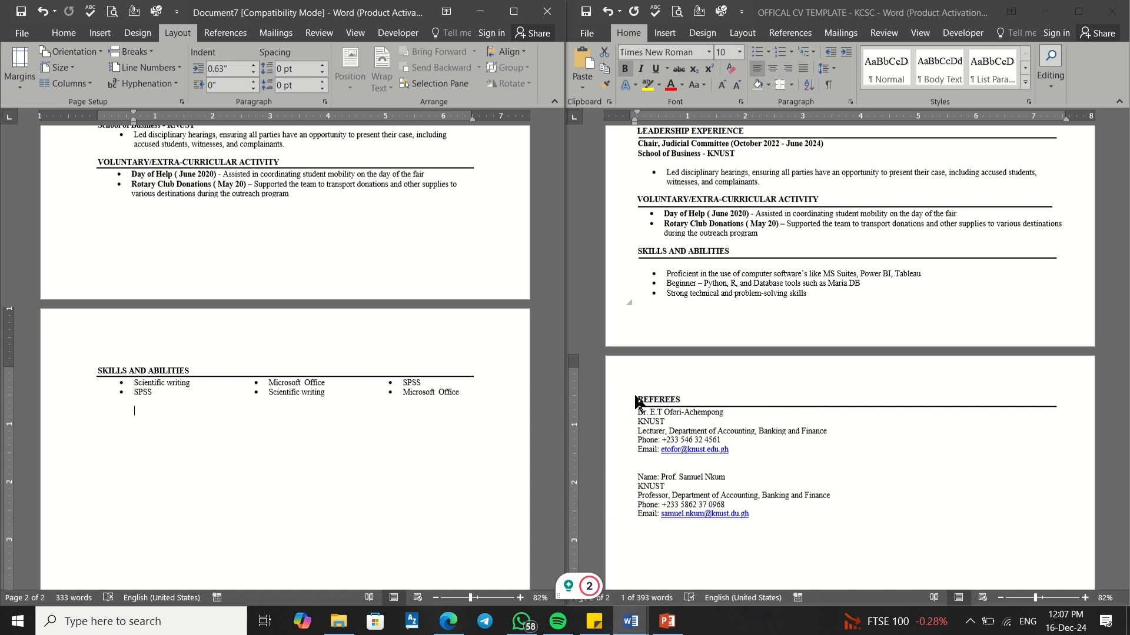
# Step: Go back to the template's referee section and select the second referee's contact details
pyautogui.scroll(10, 693, 382)
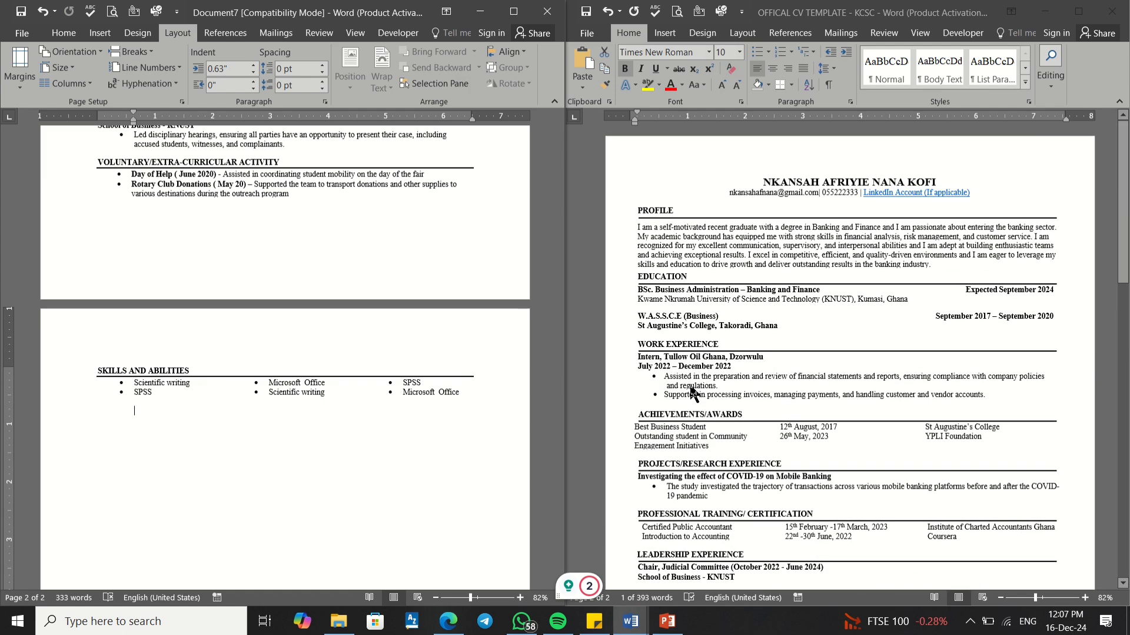
pyautogui.scroll(-5, 692, 393)
pyautogui.scroll(-8, 691, 393)
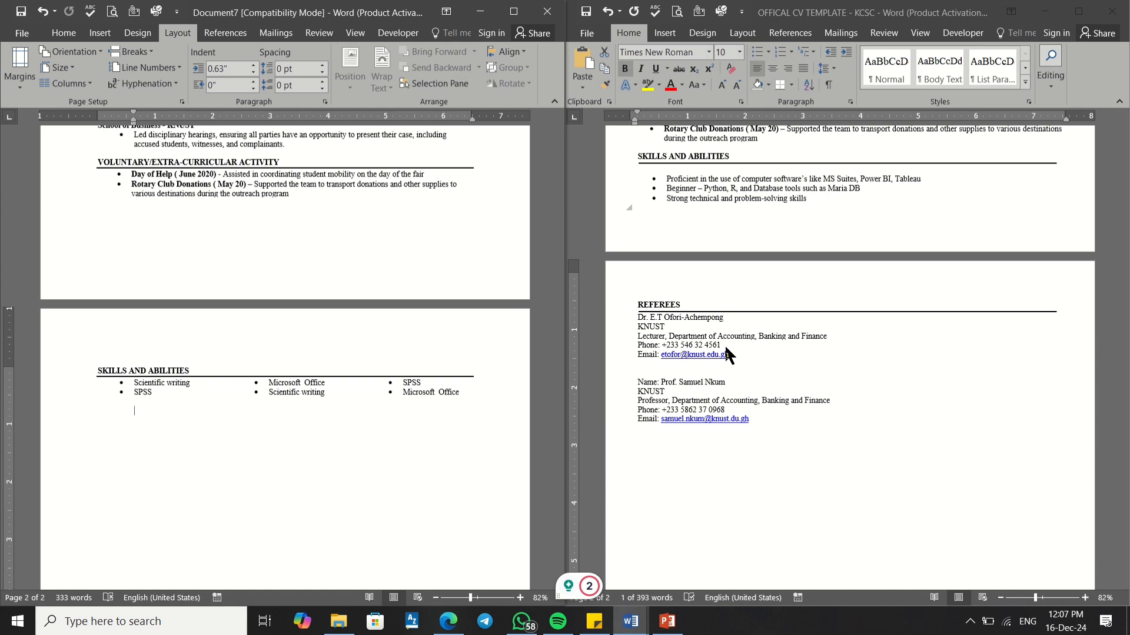
pyautogui.click(677, 331)
pyautogui.scroll(15, 676, 330)
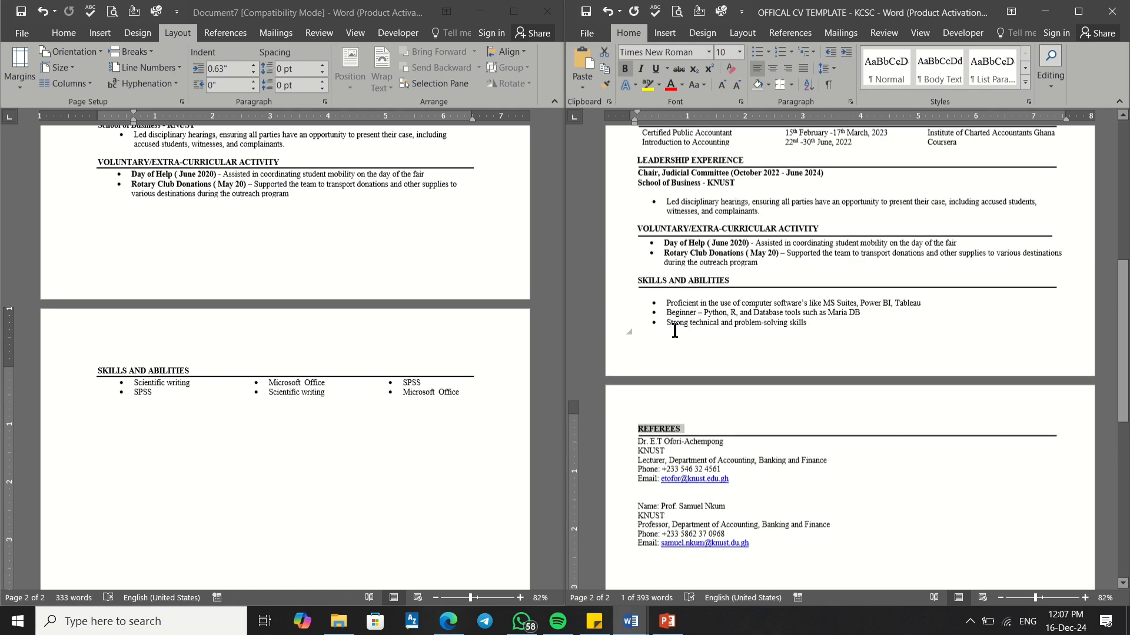
pyautogui.scroll(-7, 674, 331)
pyautogui.scroll(-8, 674, 331)
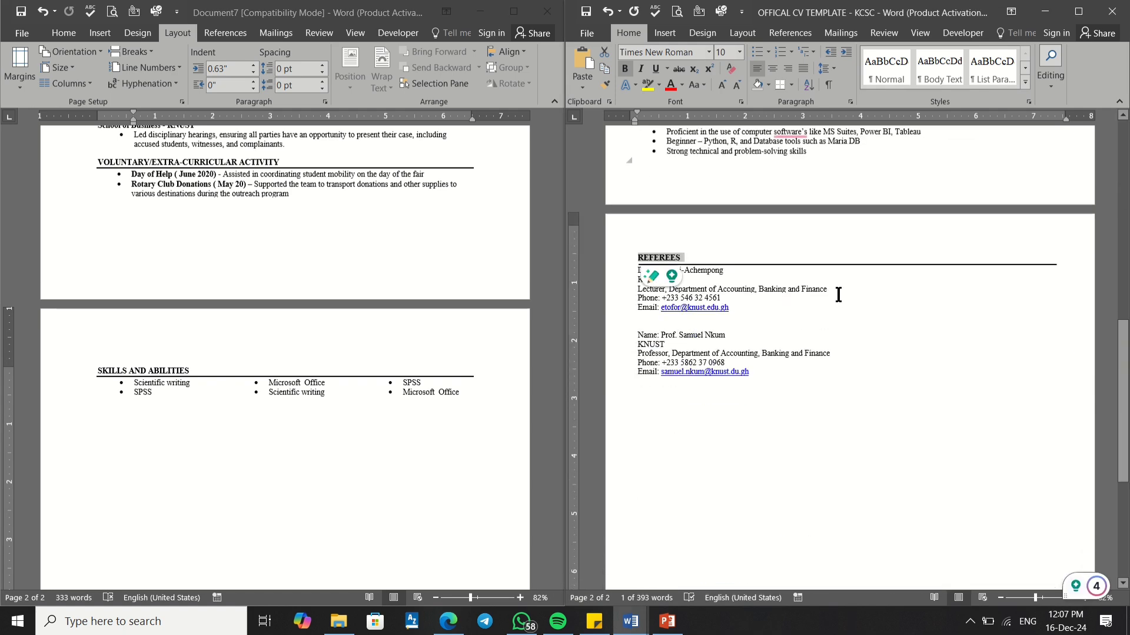
pyautogui.click(838, 295)
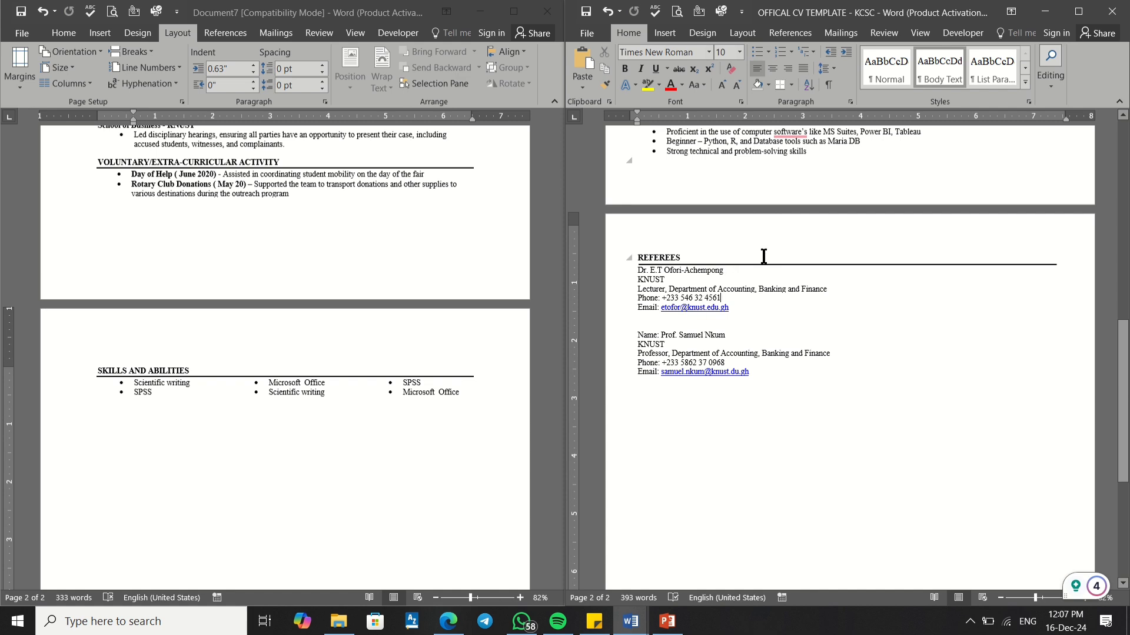
pyautogui.click(677, 345)
pyautogui.moveTo(766, 377); pyautogui.dragTo(640, 340)
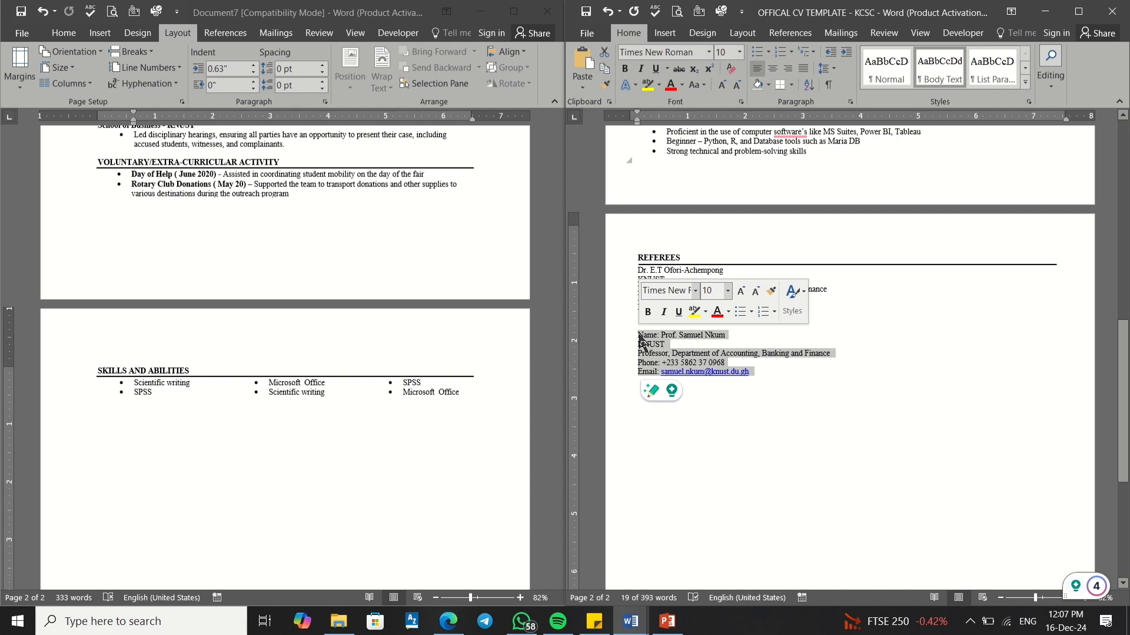
# Step: Reselect the template's REFEREES heading, then return to the empty line below the skills list in Document7
pyautogui.click(129, 403)
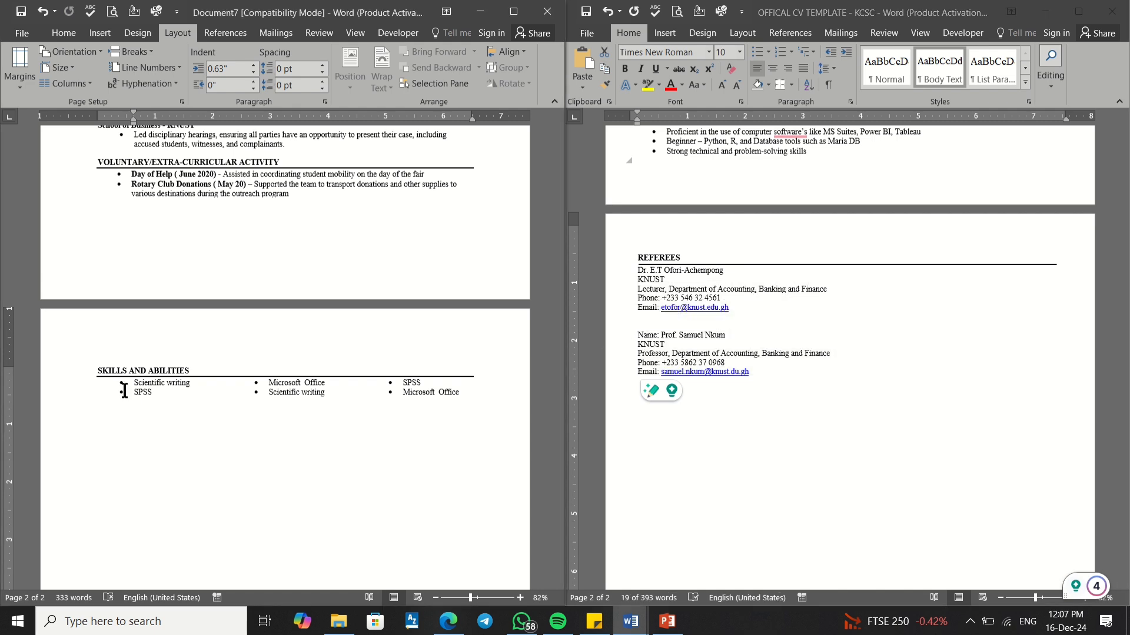
pyautogui.moveTo(706, 258); pyautogui.dragTo(633, 258)
pyautogui.click(684, 259)
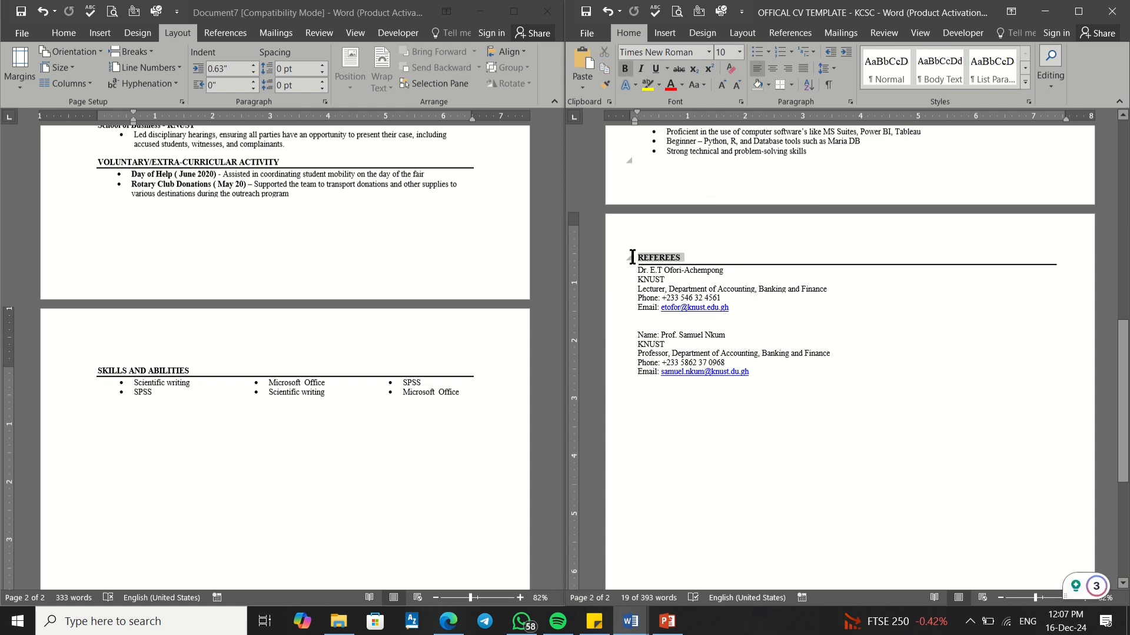
pyautogui.click(667, 263)
pyautogui.moveTo(694, 255); pyautogui.dragTo(643, 251)
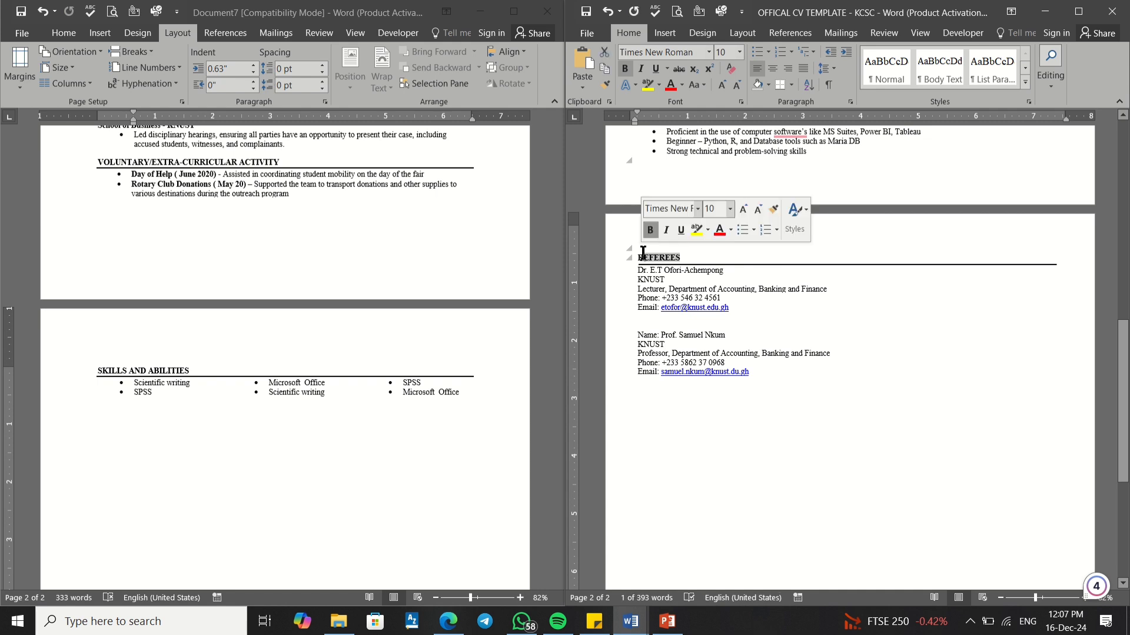
pyautogui.click(702, 266)
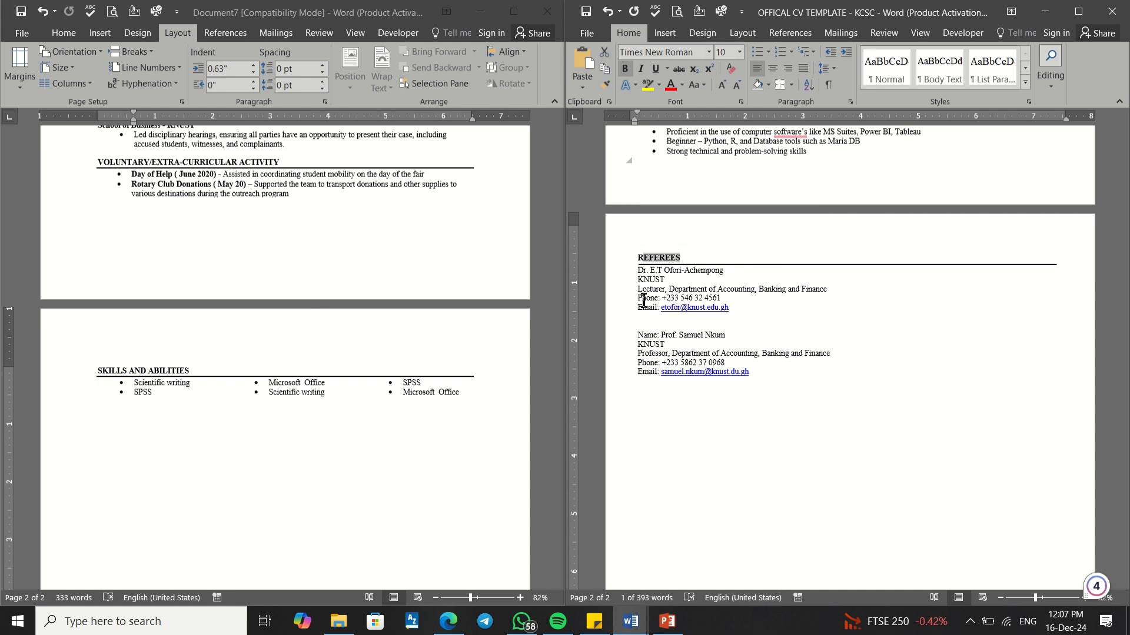
pyautogui.click(710, 256)
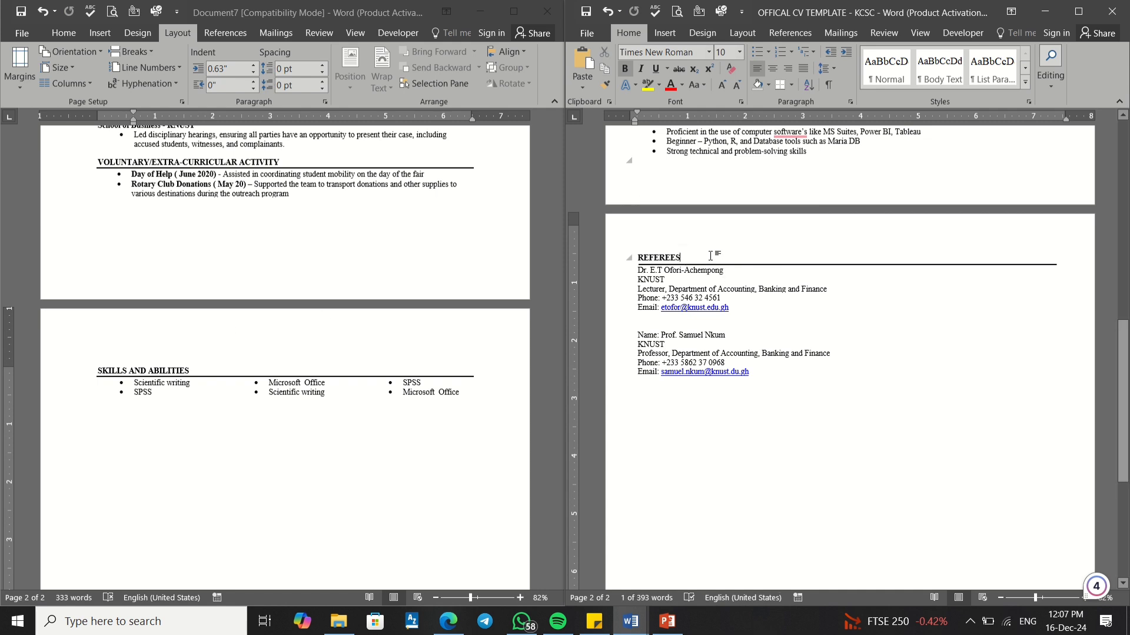
pyautogui.click(98, 414)
# Step: Type a bold REFEREES heading on the empty line below the skills list
pyautogui.doubleClick(106, 414)
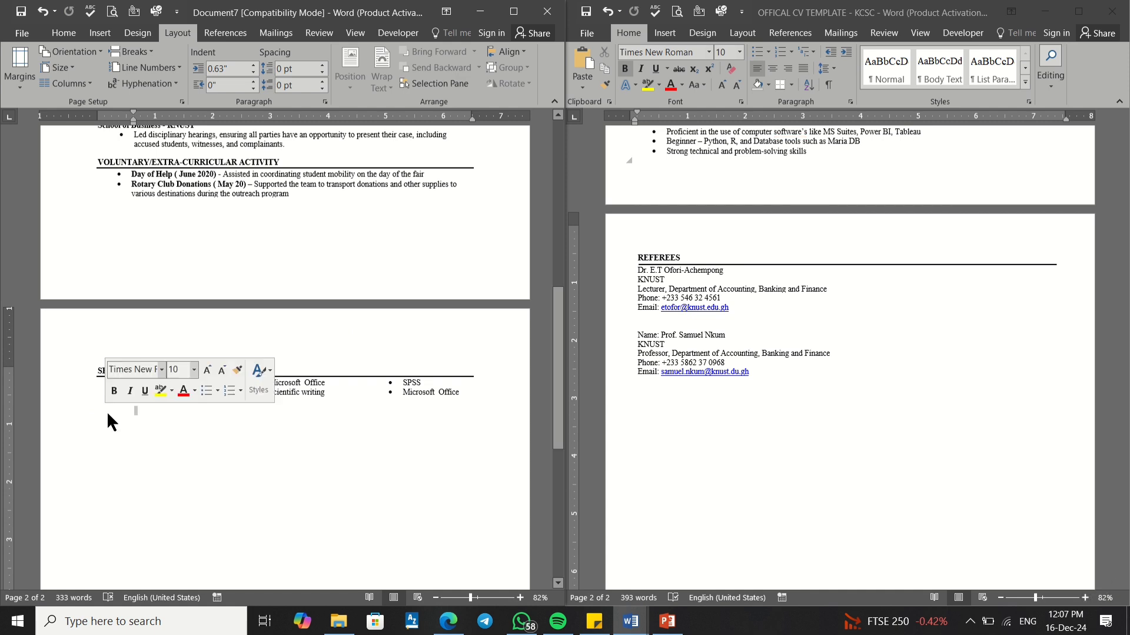
pyautogui.click(144, 415)
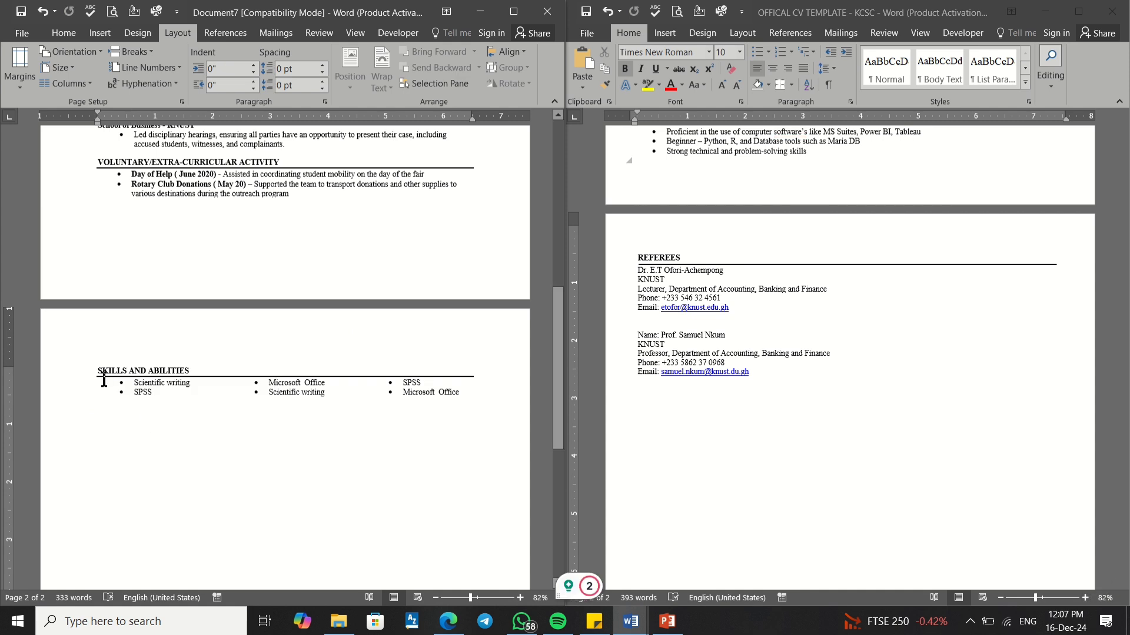
pyautogui.write('REFEREES')
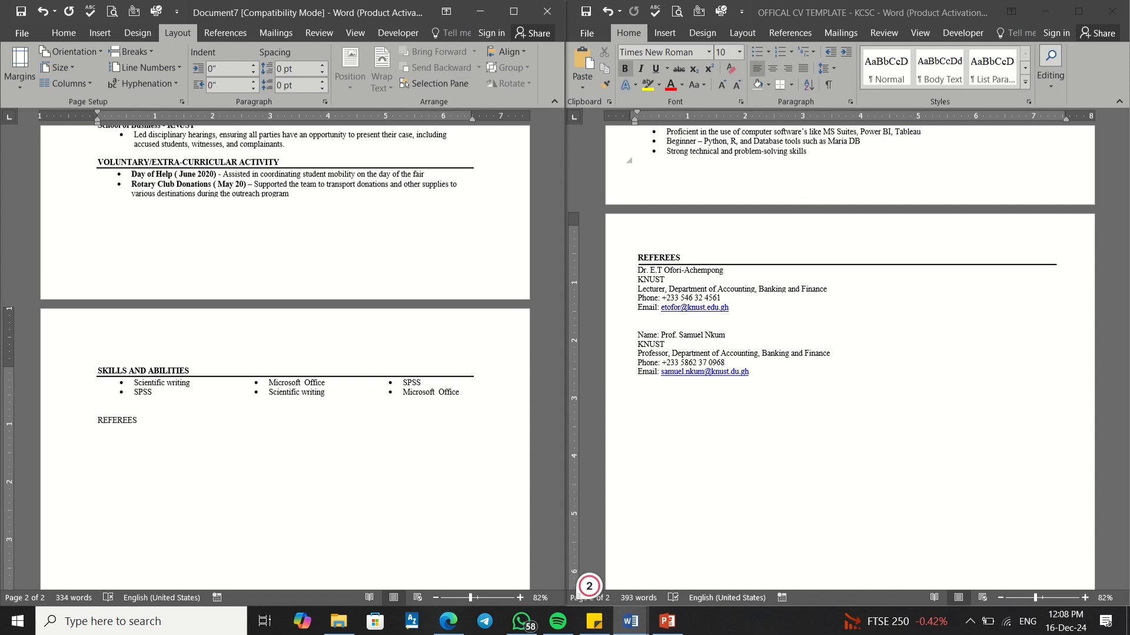
pyautogui.moveTo(142, 416); pyautogui.dragTo(105, 406)
pyautogui.click(106, 394)
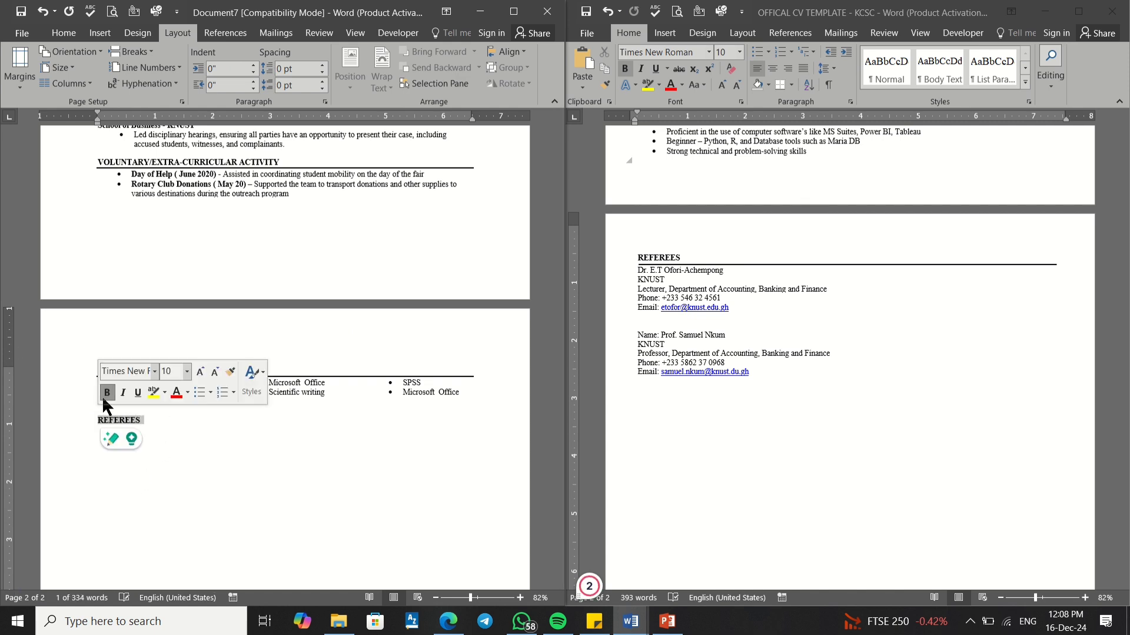
pyautogui.click(62, 33)
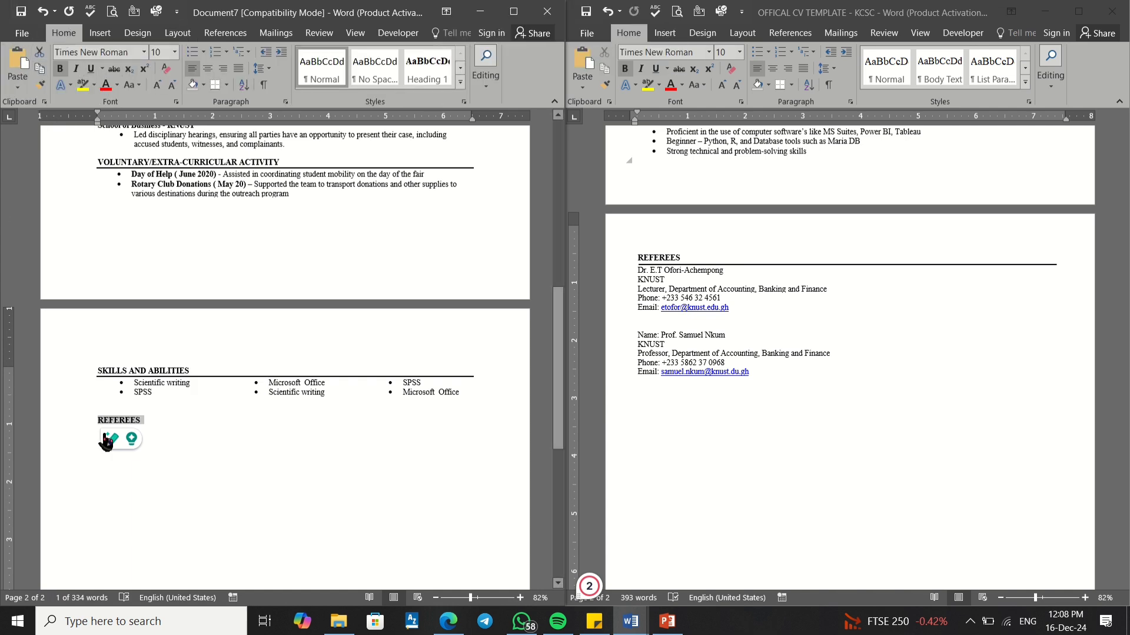
# Step: Add a bottom border rule under the REFEREES heading
pyautogui.click(179, 422)
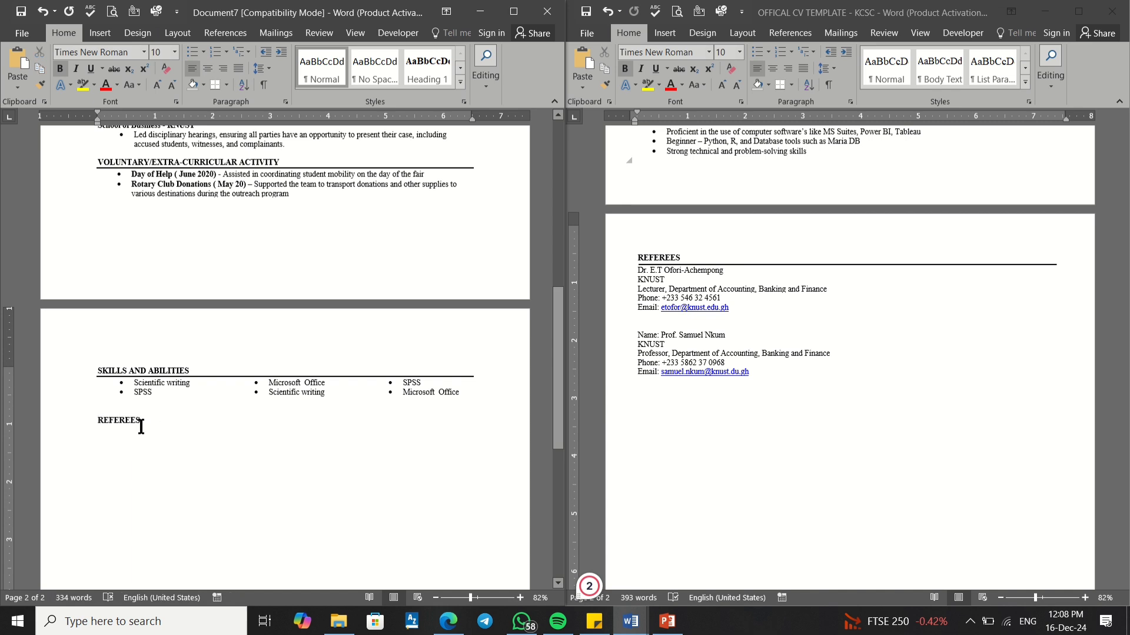
pyautogui.moveTo(144, 420); pyautogui.dragTo(94, 420)
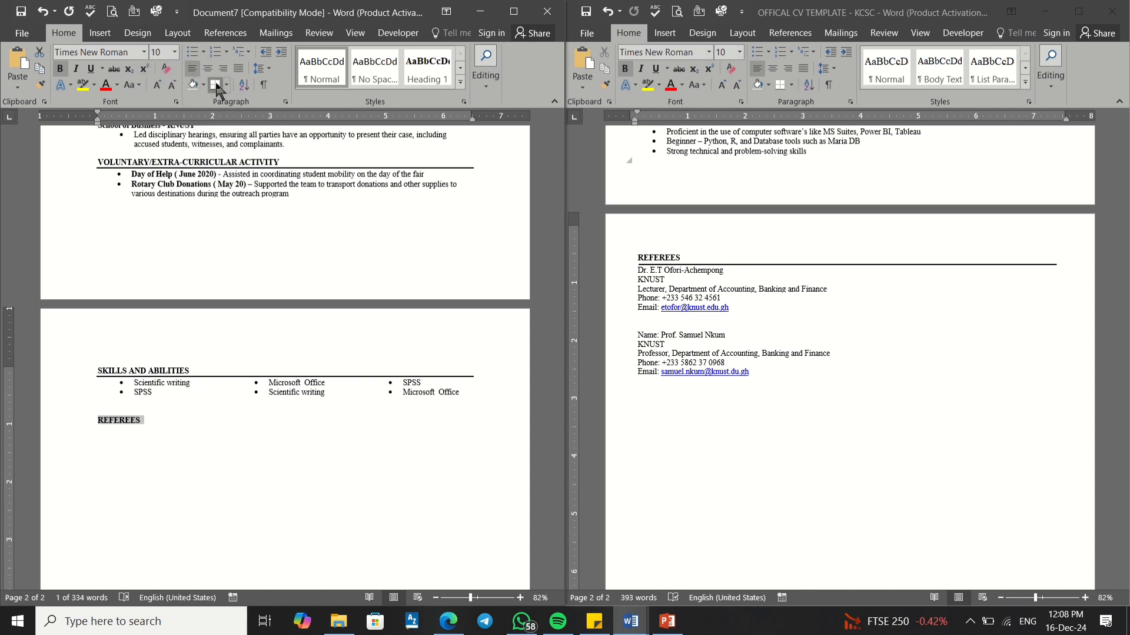
pyautogui.click(215, 84)
pyautogui.click(117, 434)
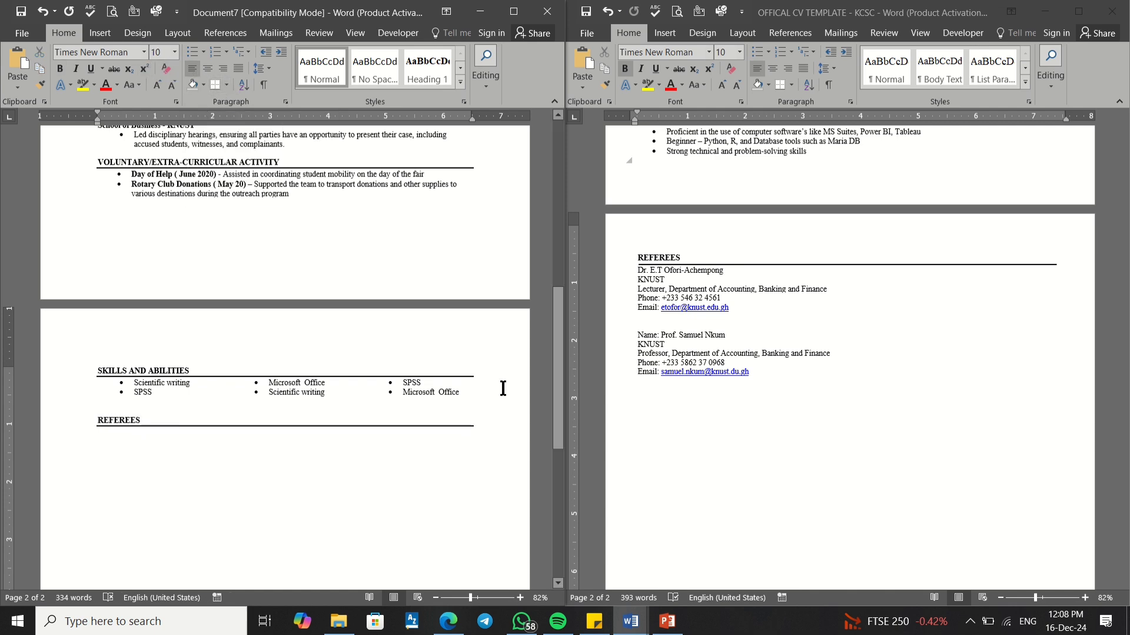
# Step: Copy the template's two referee blocks (name, KNUST position, phone, e-mail) and paste them under REFEREES
pyautogui.click(667, 319)
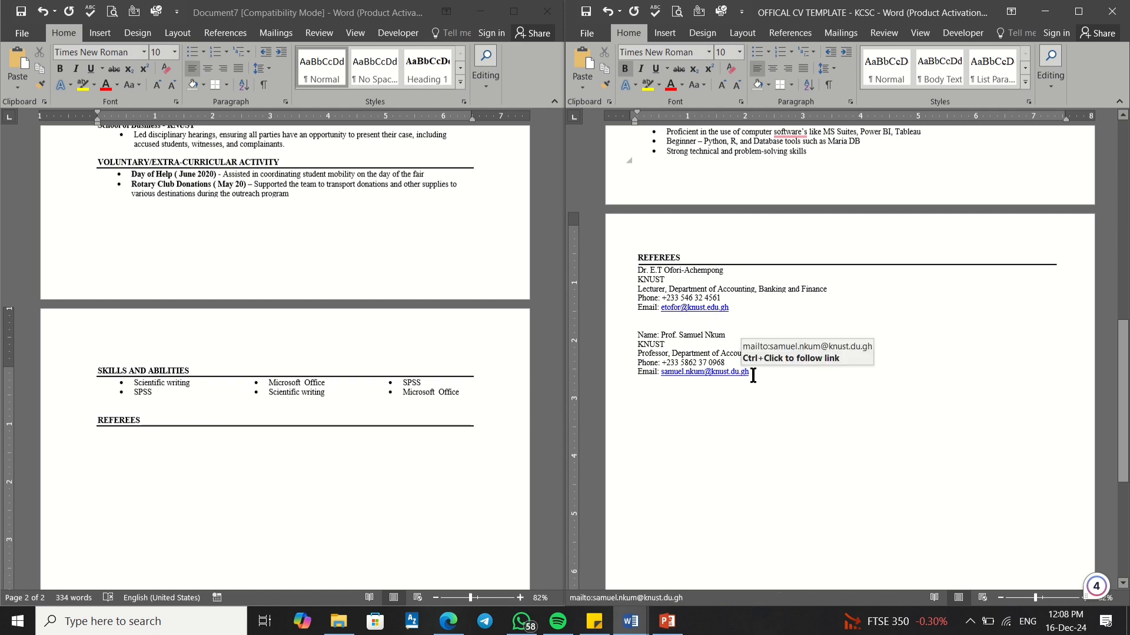
pyautogui.moveTo(754, 372); pyautogui.dragTo(637, 265)
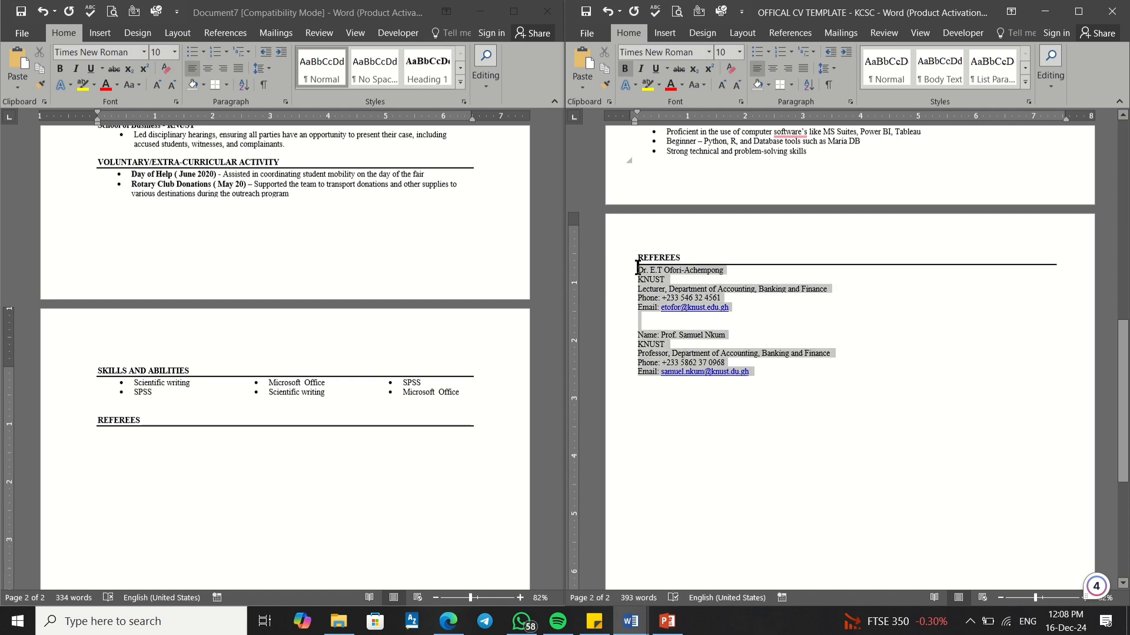
pyautogui.click(657, 294)
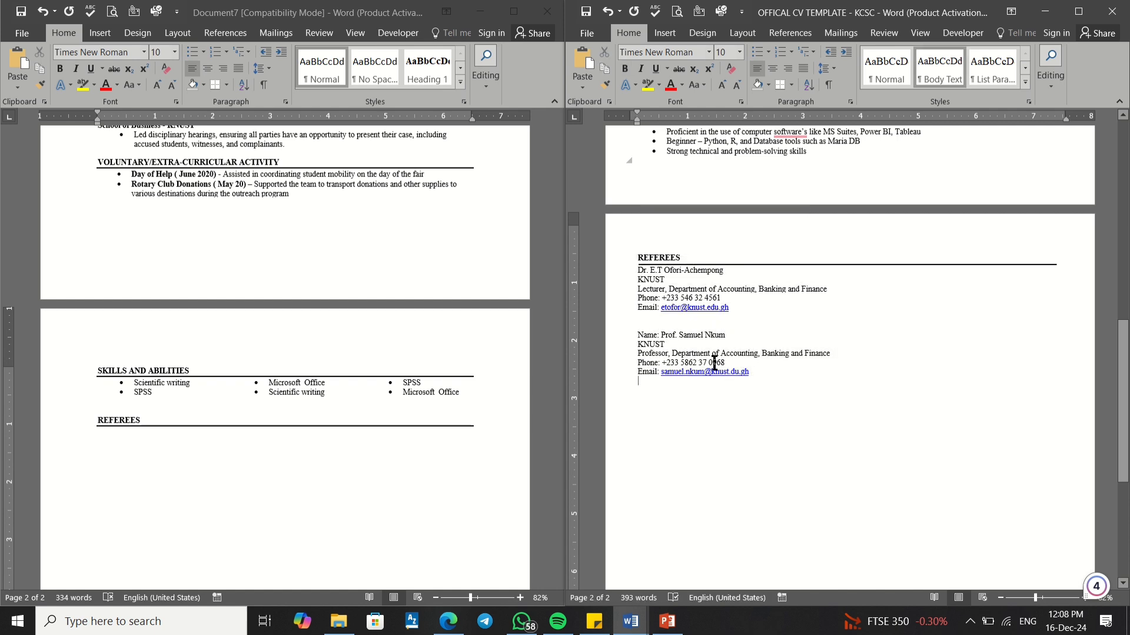
pyautogui.moveTo(753, 374); pyautogui.dragTo(627, 270)
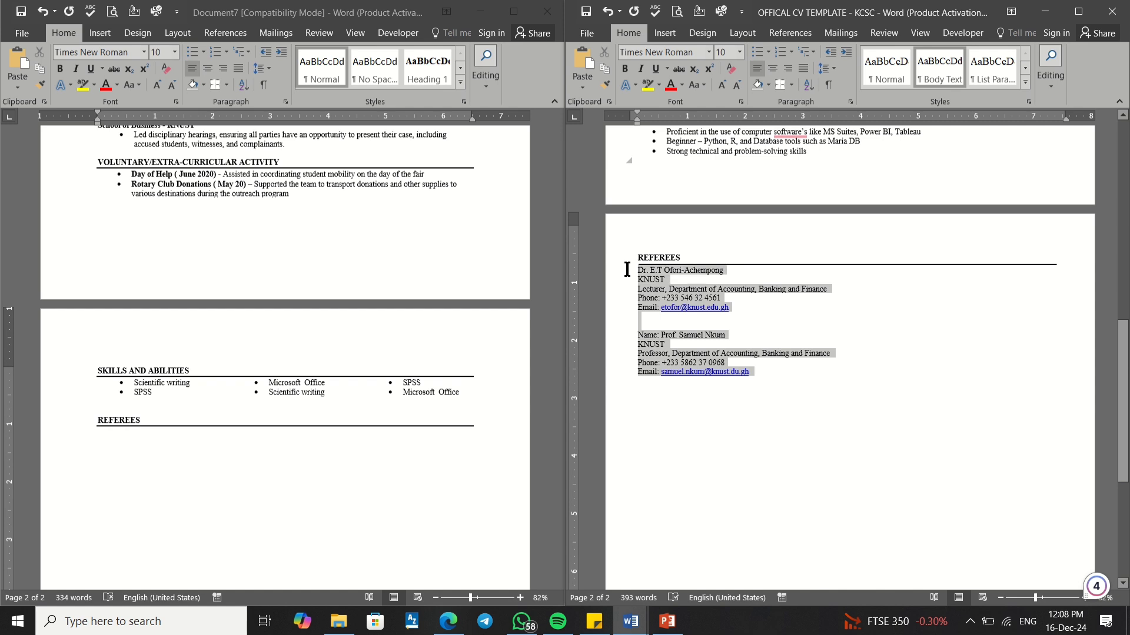
pyautogui.rightClick(660, 274)
pyautogui.click(689, 303)
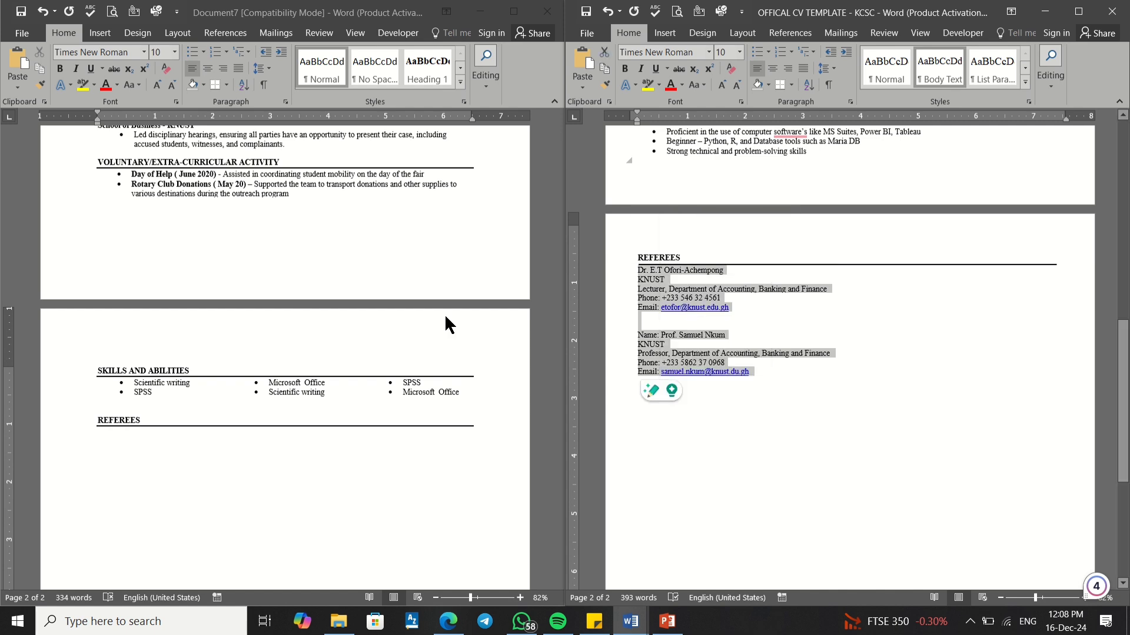
pyautogui.click(104, 440)
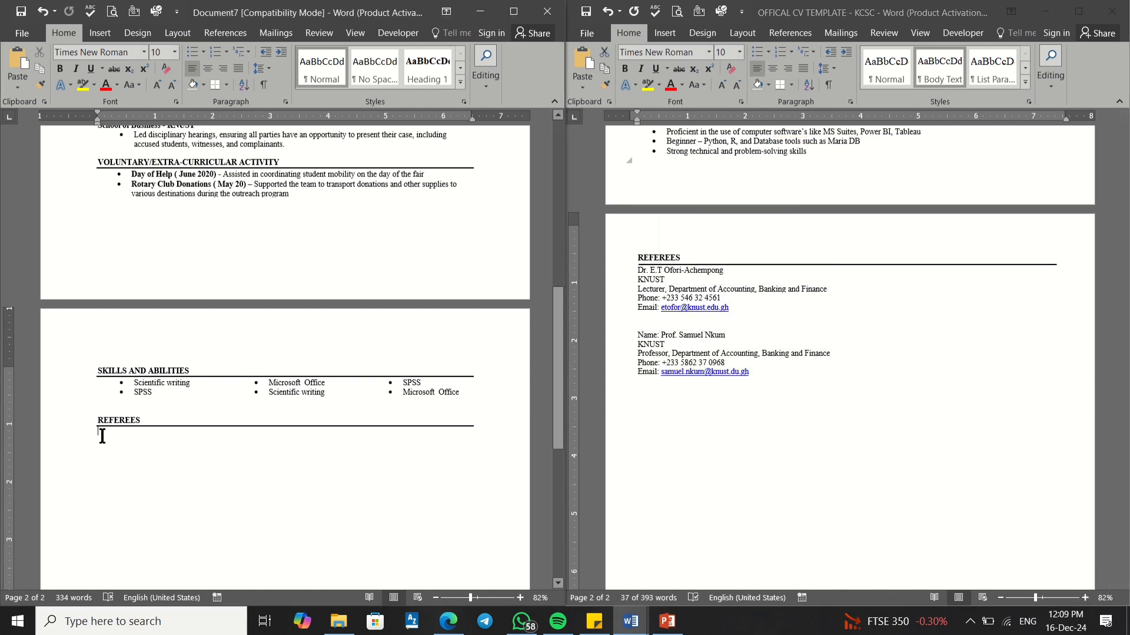
pyautogui.rightClick(102, 436)
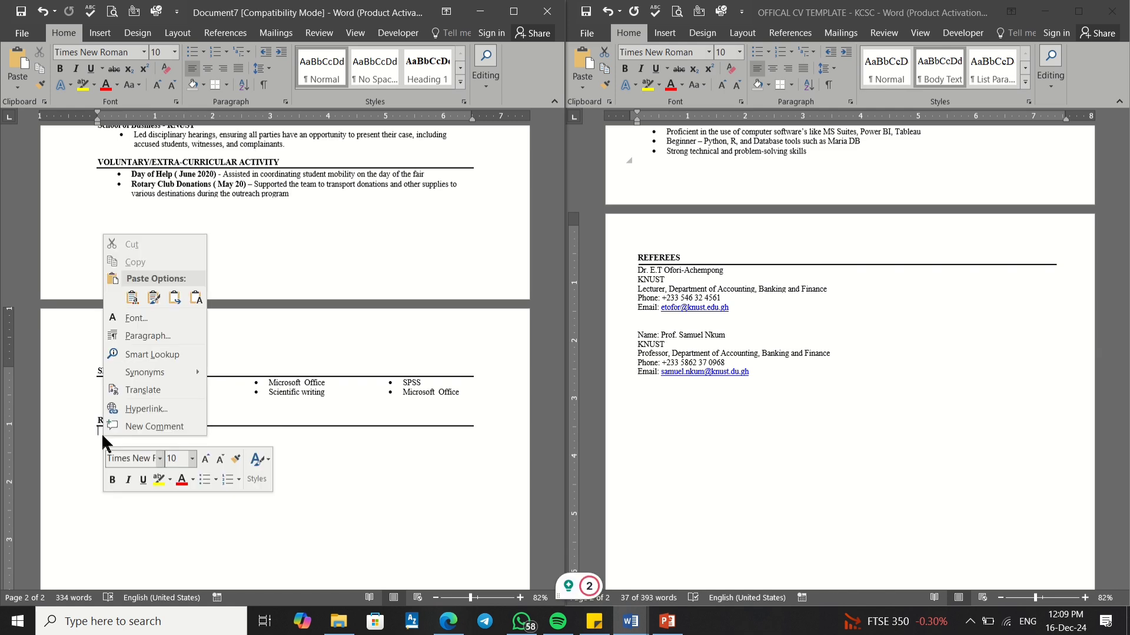
pyautogui.click(175, 297)
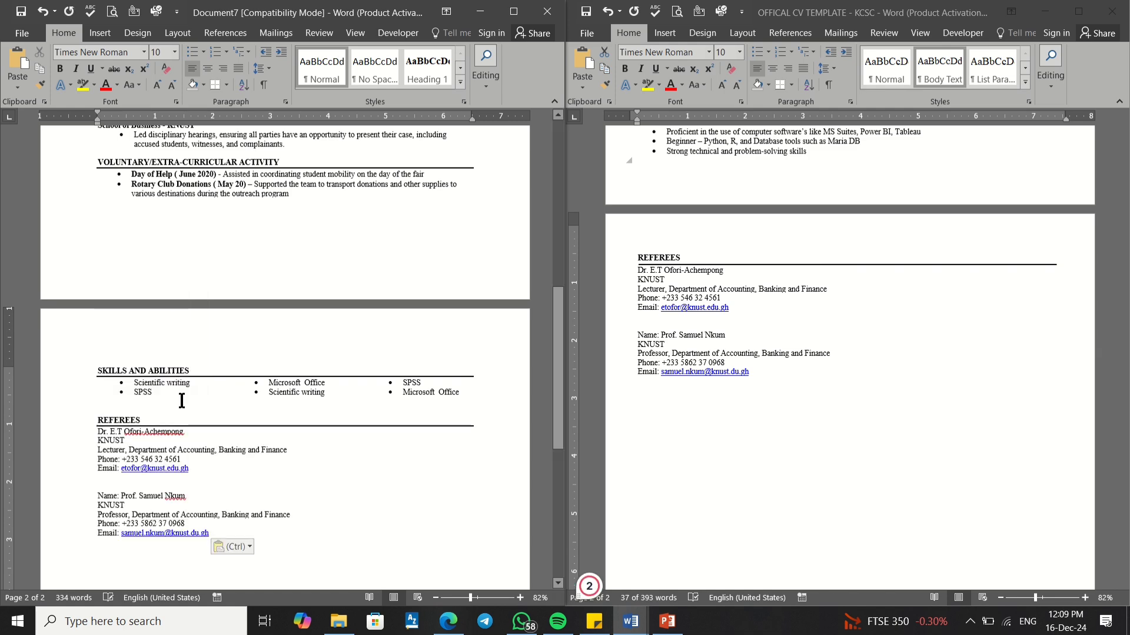
# Step: Scroll the CV draft back up to page 1 so the name header shows
pyautogui.scroll(-15, 176, 434)
pyautogui.scroll(12, 177, 434)
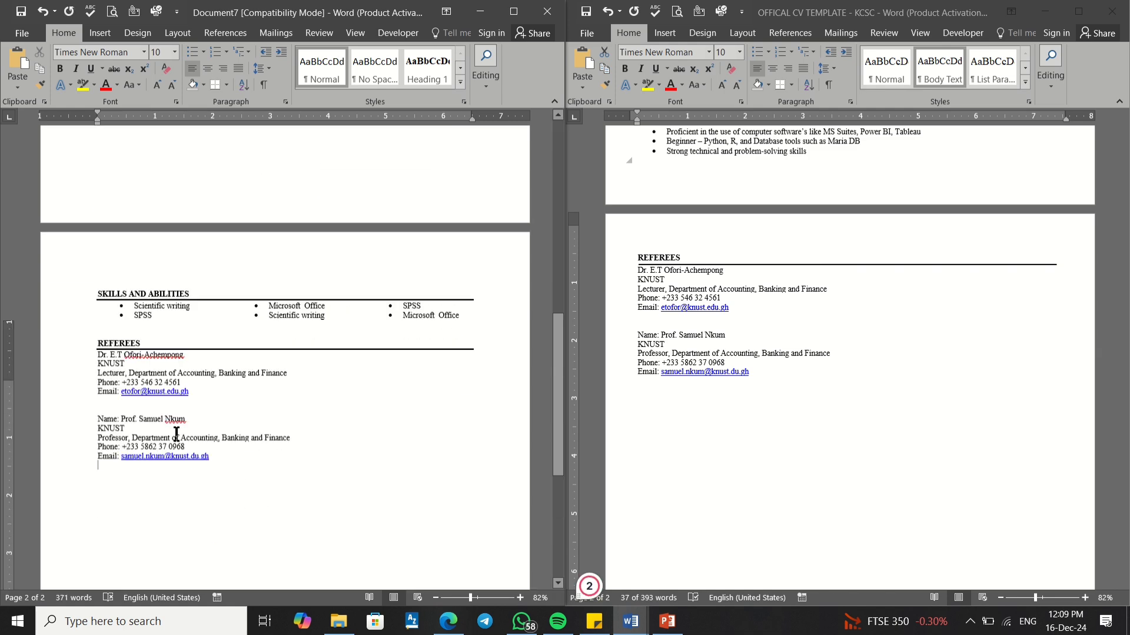
pyautogui.scroll(15, 177, 435)
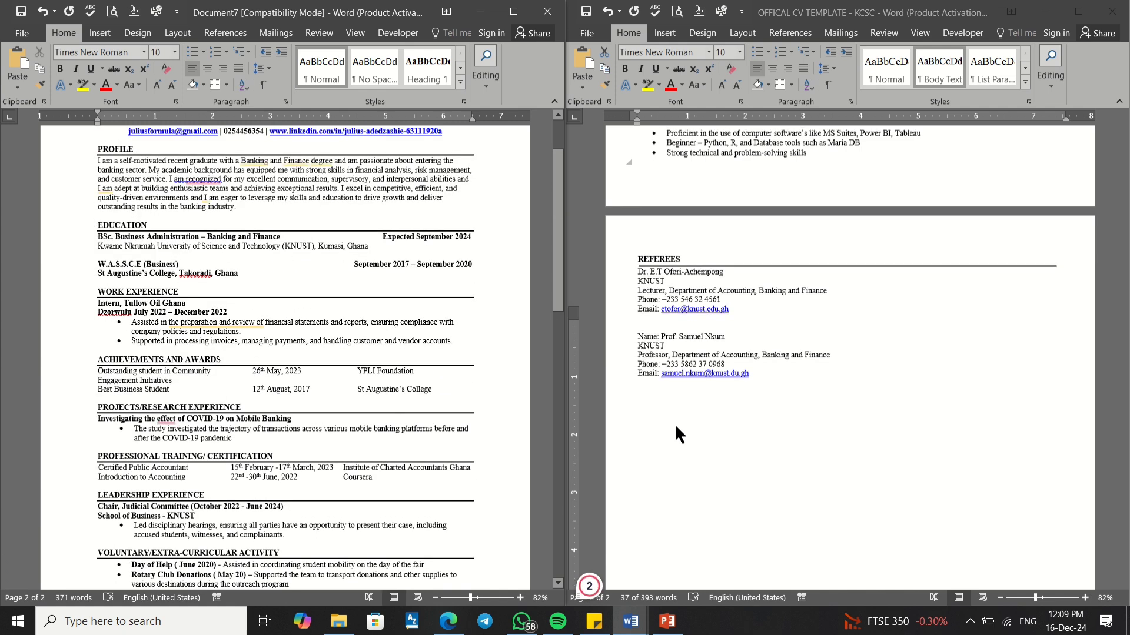
pyautogui.scroll(10, 674, 423)
pyautogui.scroll(3, 274, 369)
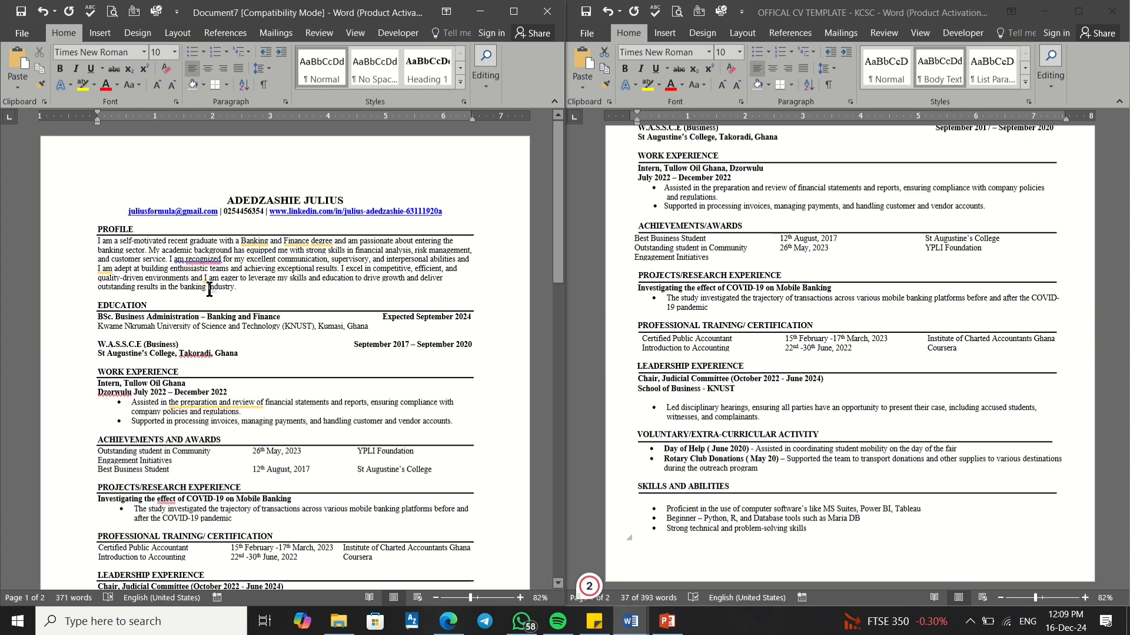
pyautogui.scroll(-5, 210, 290)
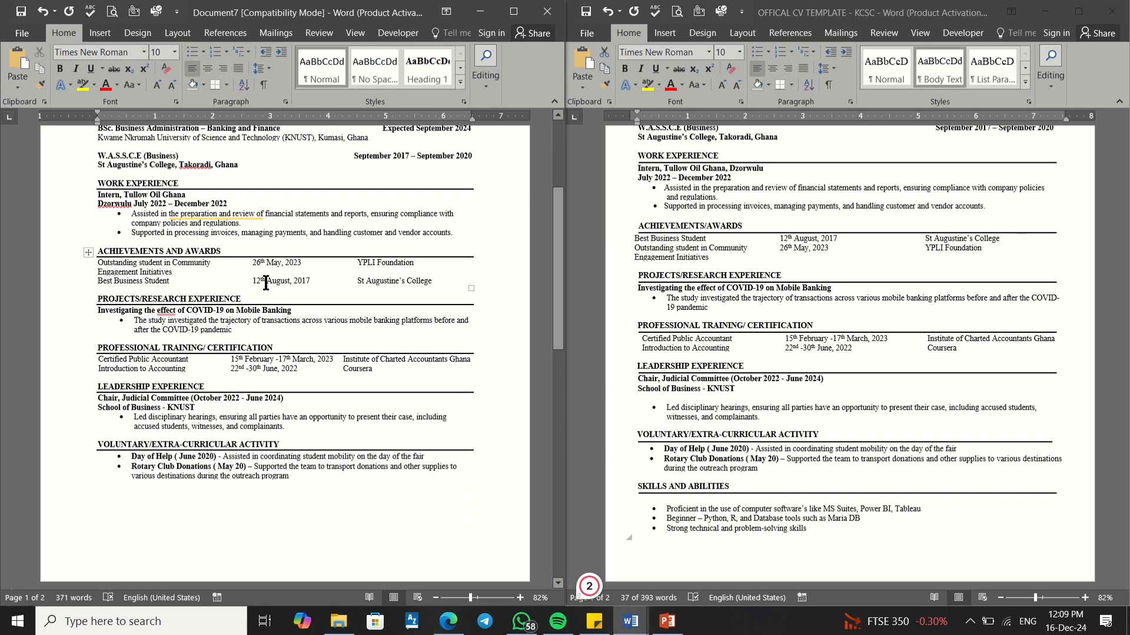
pyautogui.scroll(5, 223, 284)
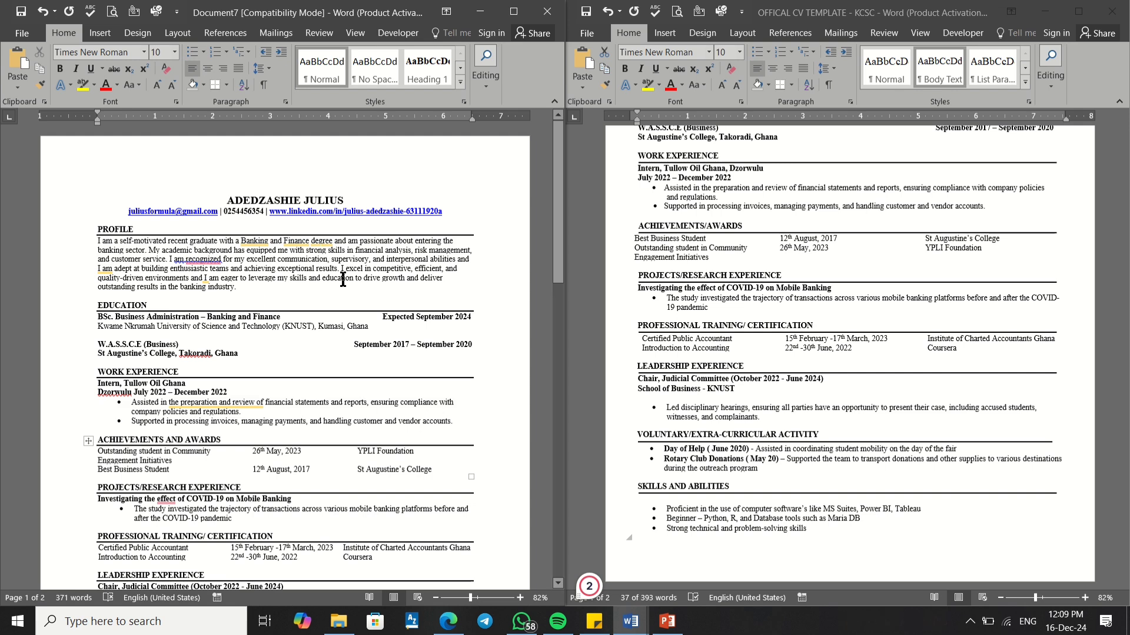
pyautogui.scroll(-8, 176, 371)
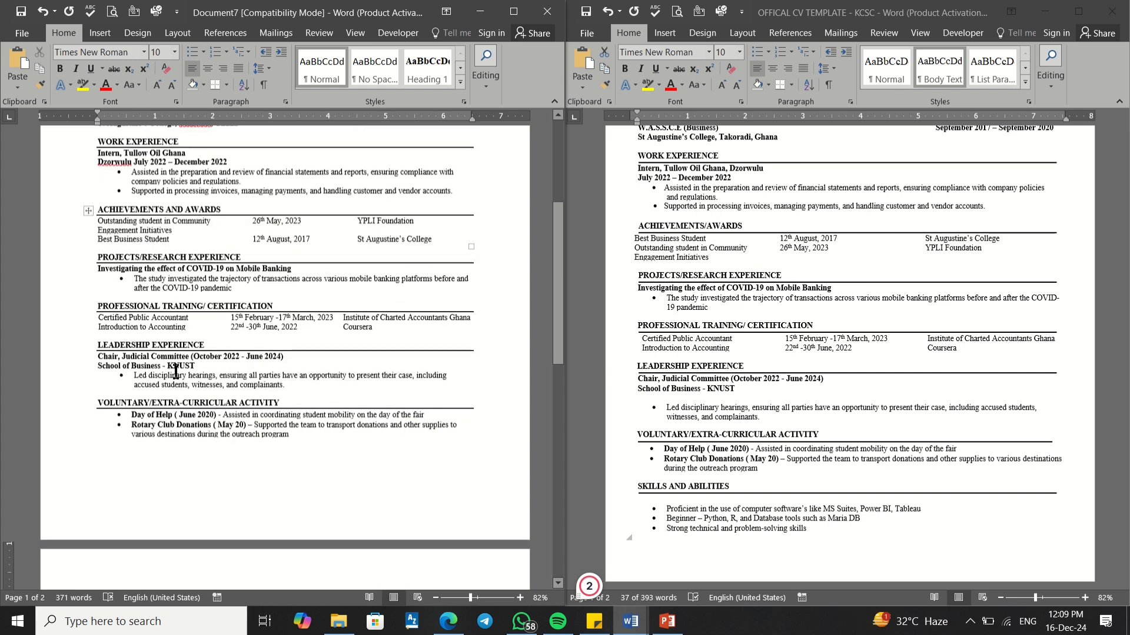
pyautogui.scroll(8, 175, 371)
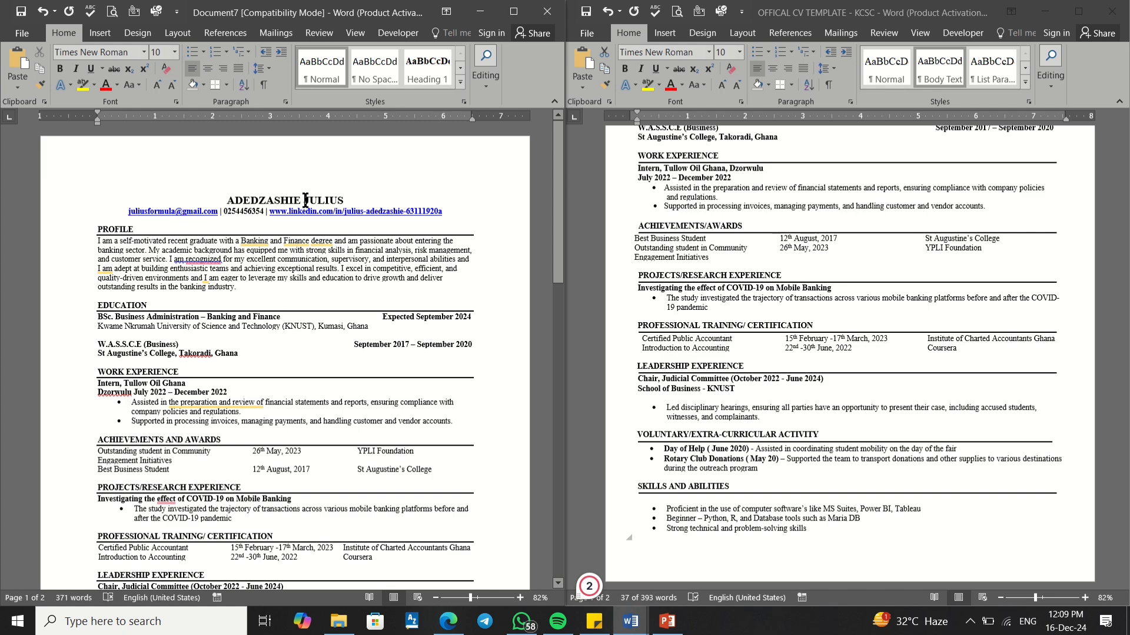
pyautogui.scroll(-8, 240, 260)
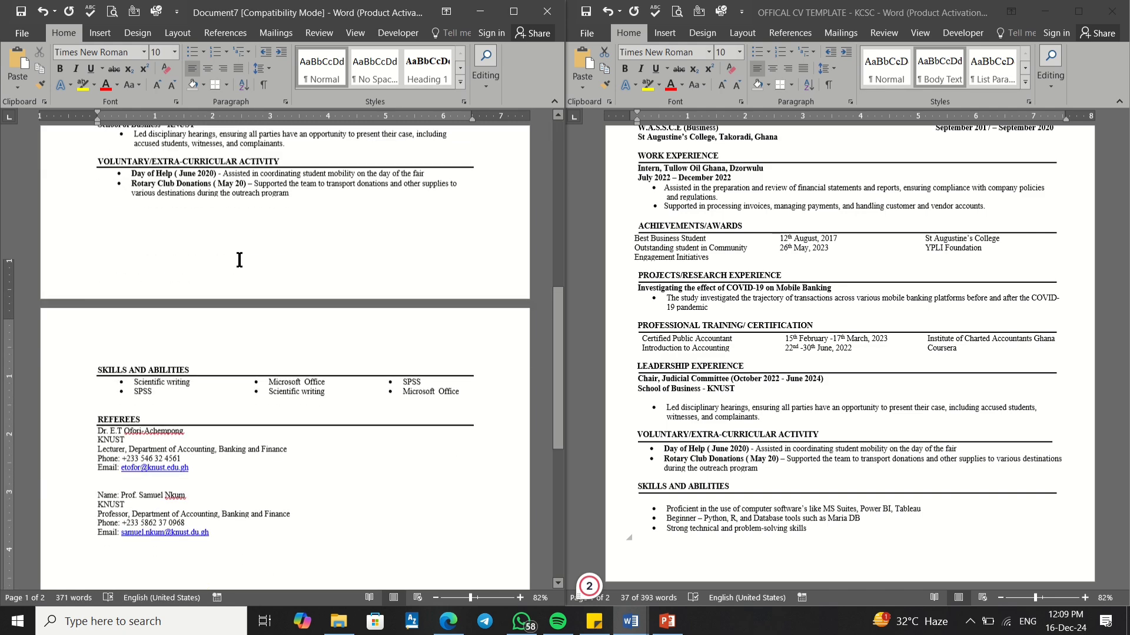
pyautogui.scroll(-4, 239, 260)
pyautogui.scroll(10, 240, 259)
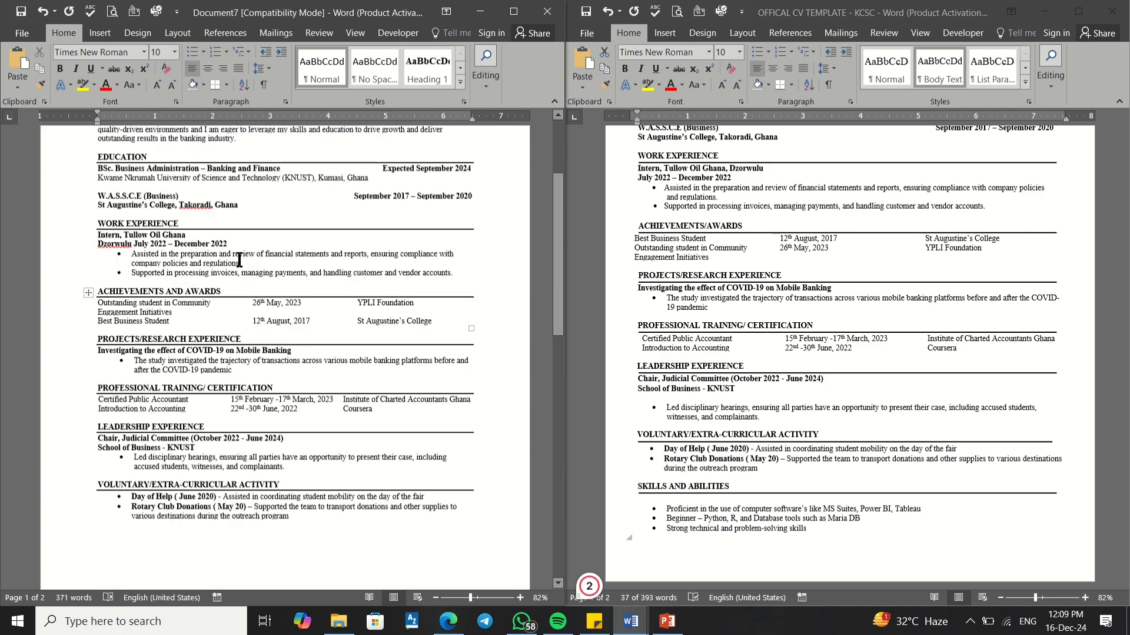
pyautogui.scroll(3, 240, 259)
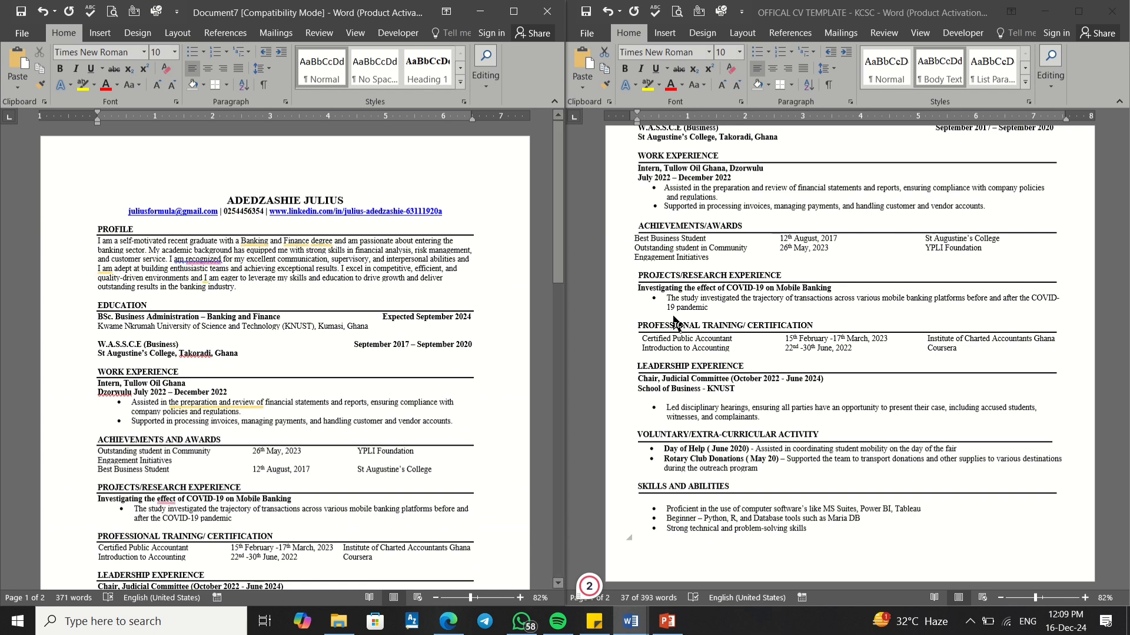
pyautogui.scroll(3, 795, 298)
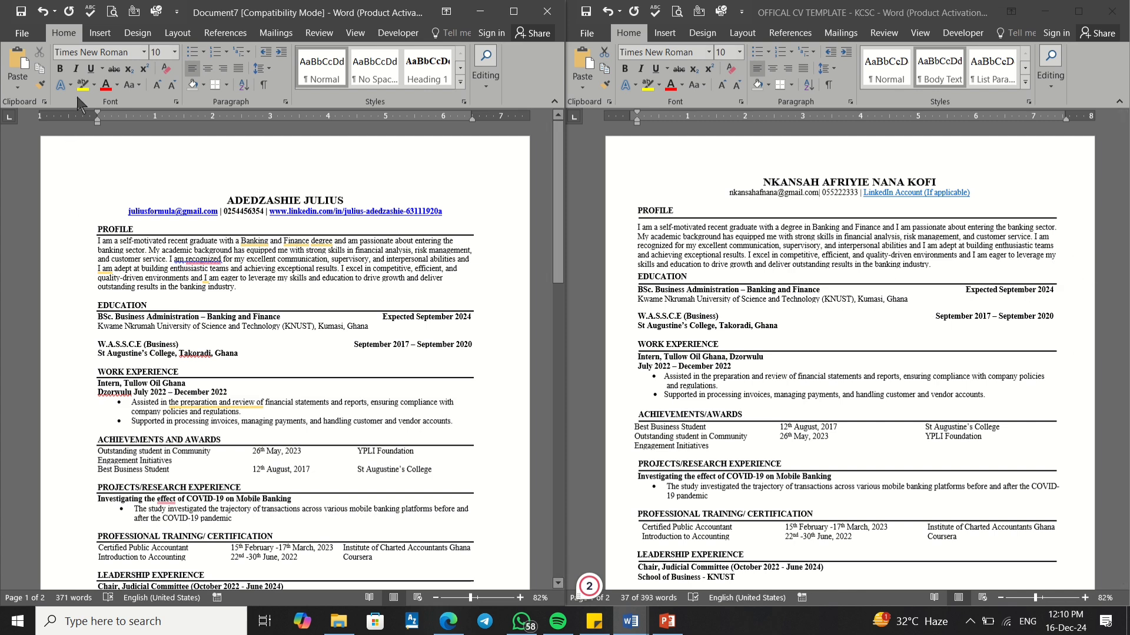
# Step: Apply the Narrow margin preset to the CV
pyautogui.click(176, 34)
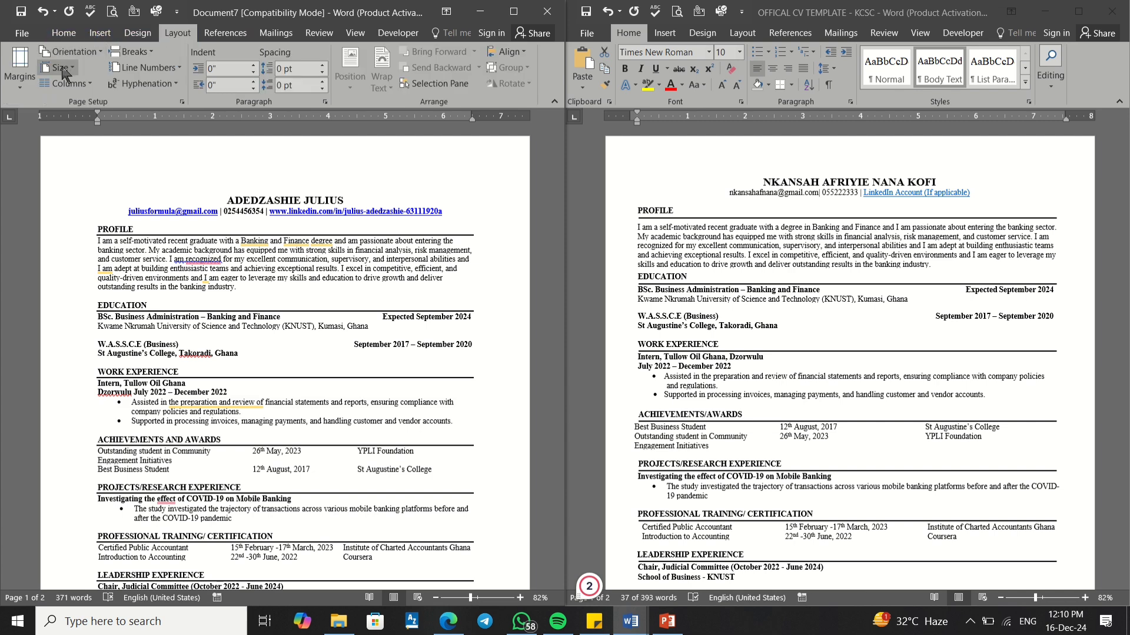
pyautogui.click(13, 86)
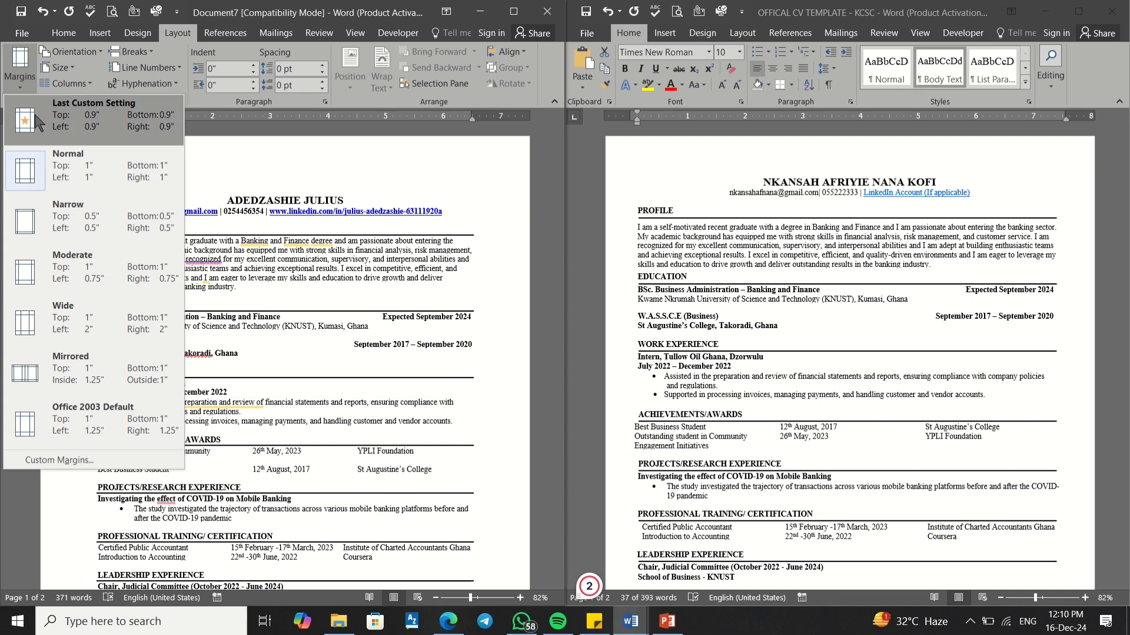
pyautogui.click(74, 231)
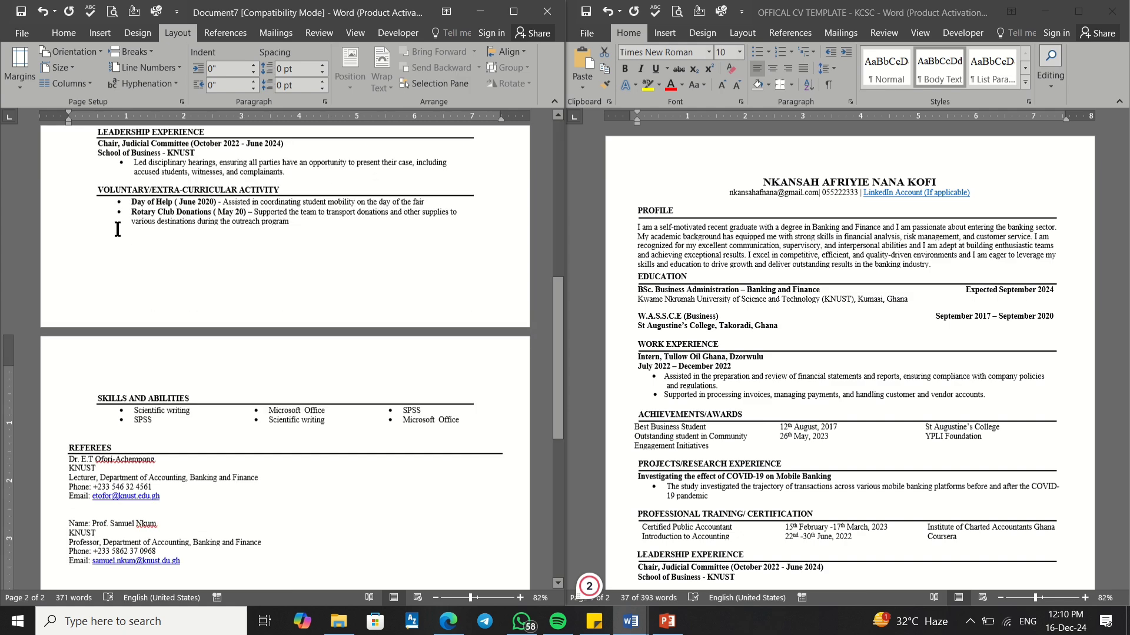
pyautogui.scroll(8, 118, 230)
pyautogui.scroll(-8, 118, 230)
pyautogui.scroll(10, 117, 229)
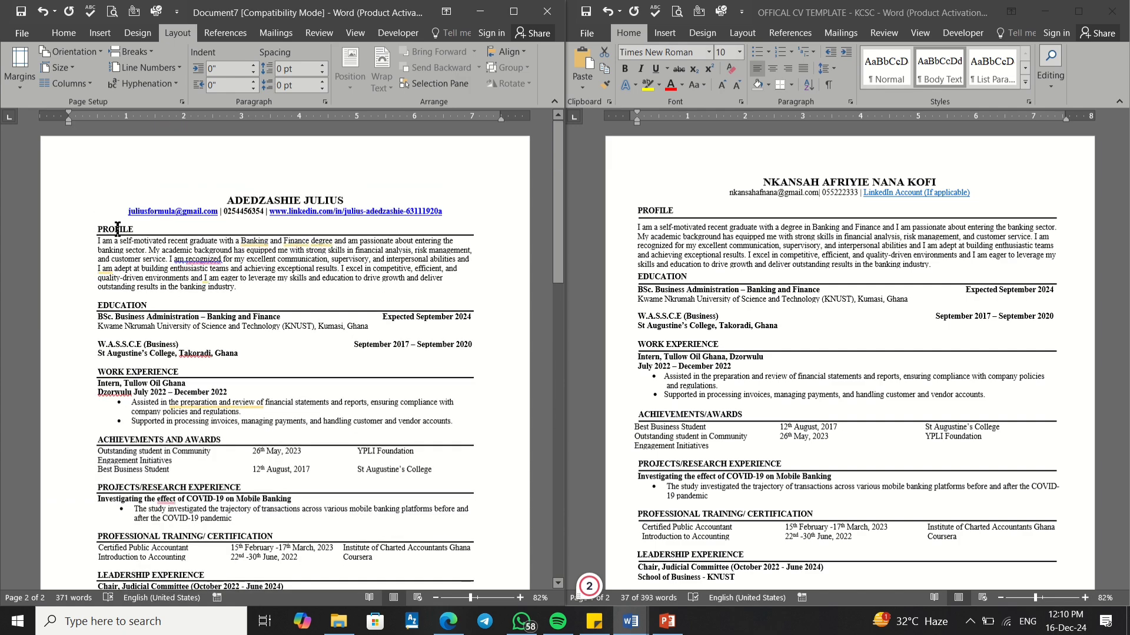
pyautogui.scroll(-10, 117, 229)
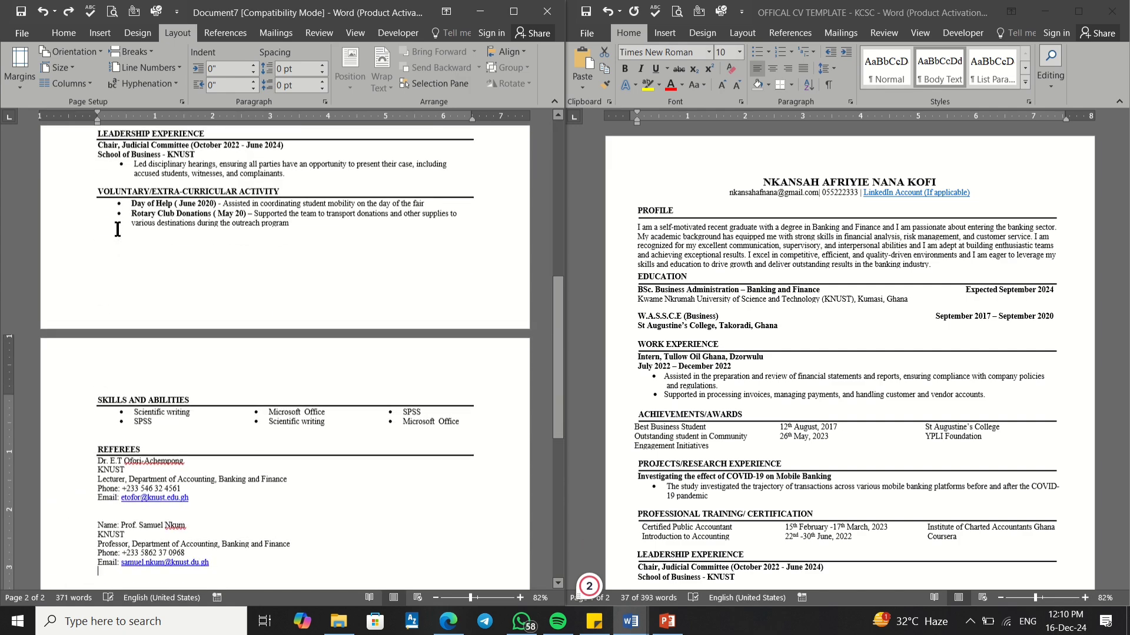
pyautogui.scroll(10, 157, 359)
# Step: Select the entire CV with Ctrl+A and apply Narrow margins to all of it
pyautogui.click(158, 316)
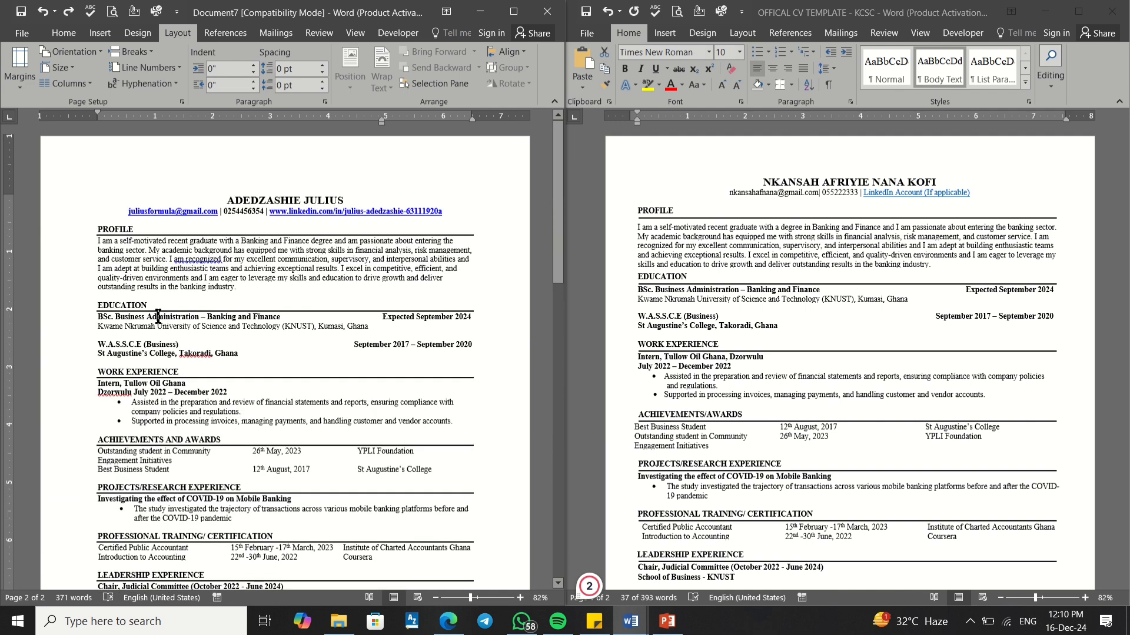
pyautogui.hotkey('ctrl', 'a')
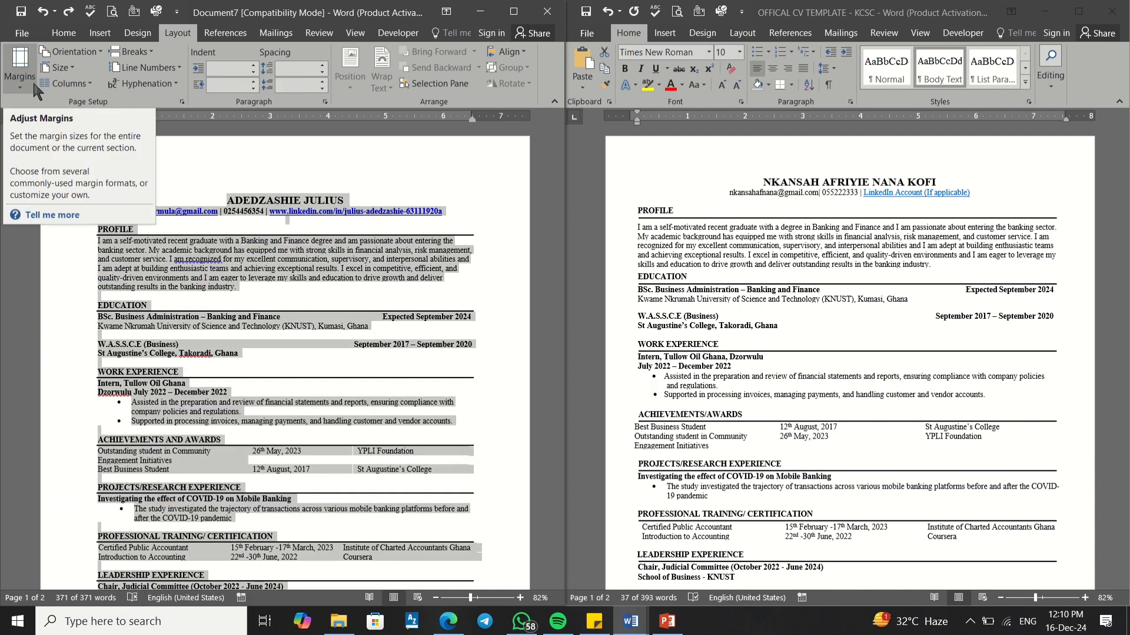
pyautogui.click(20, 71)
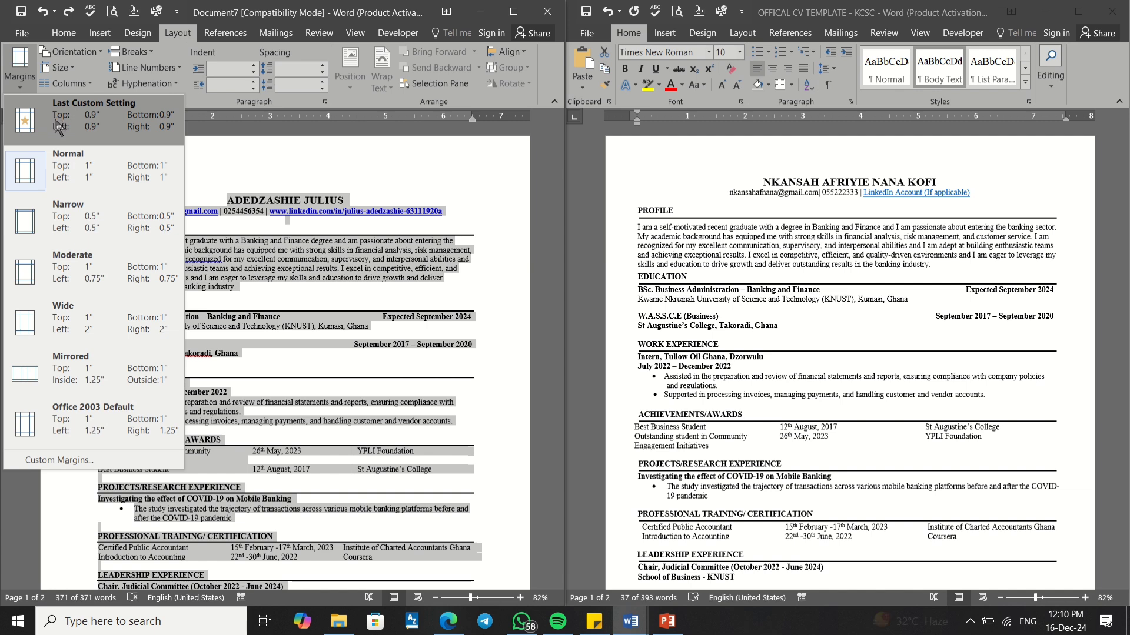
pyautogui.click(74, 212)
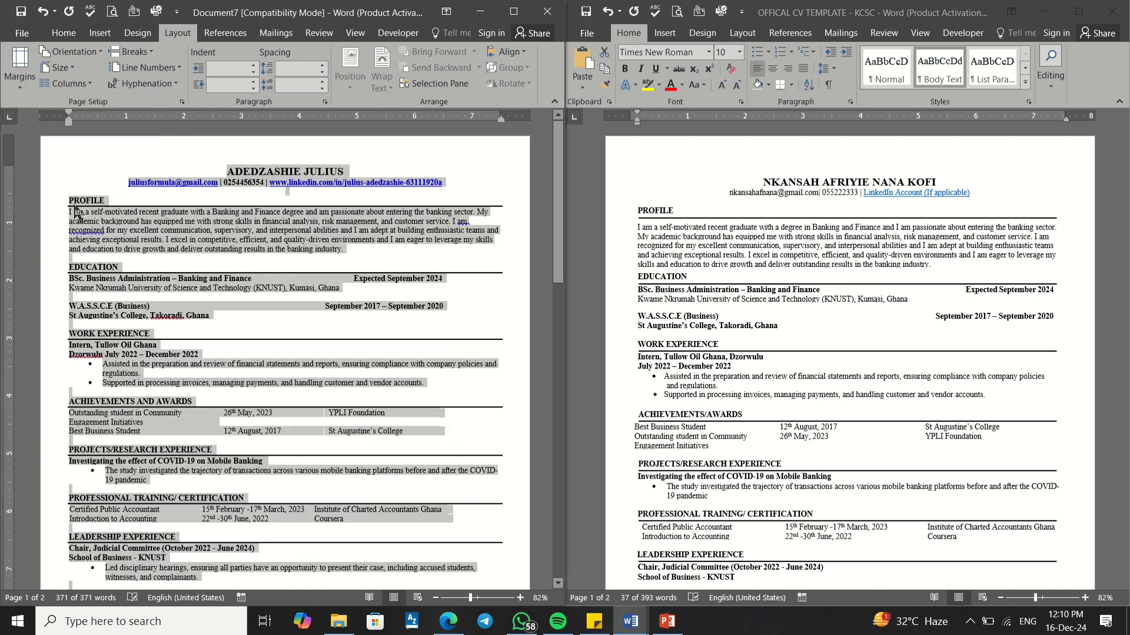
# Step: Set custom 0.7-inch top, left and bottom margins in Page Setup
pyautogui.click(283, 249)
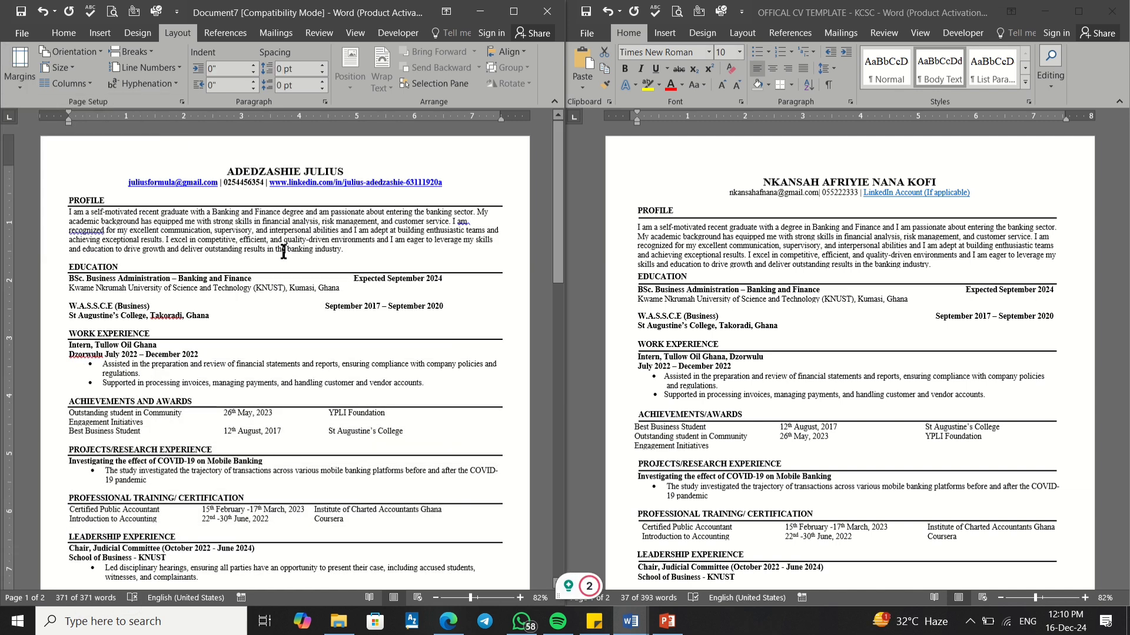
pyautogui.scroll(-6, 193, 221)
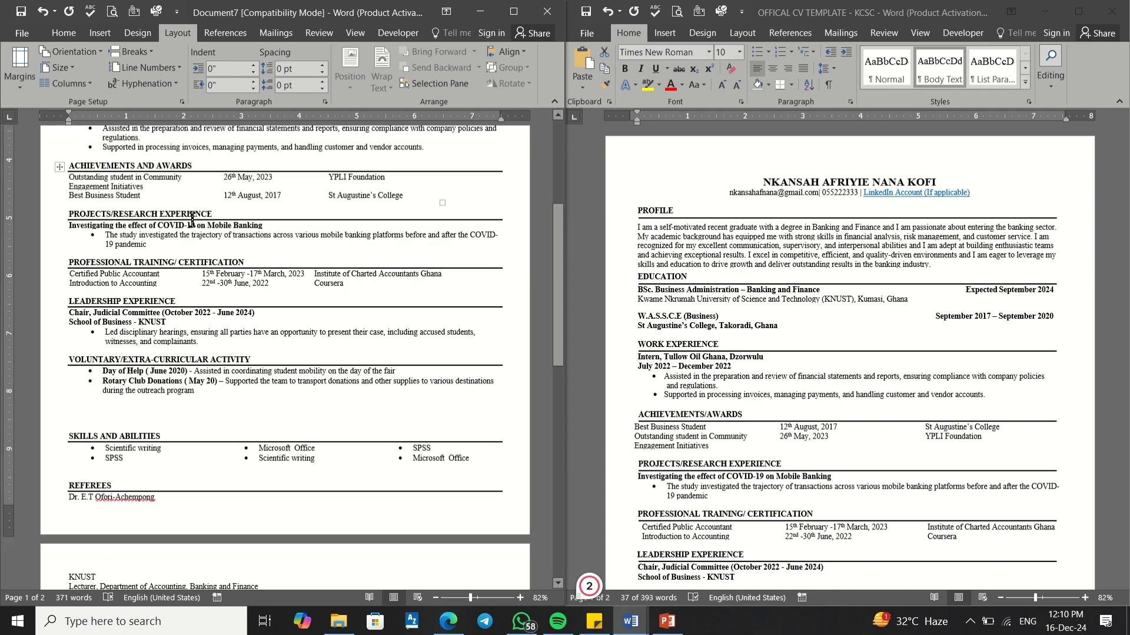
pyautogui.scroll(6, 224, 163)
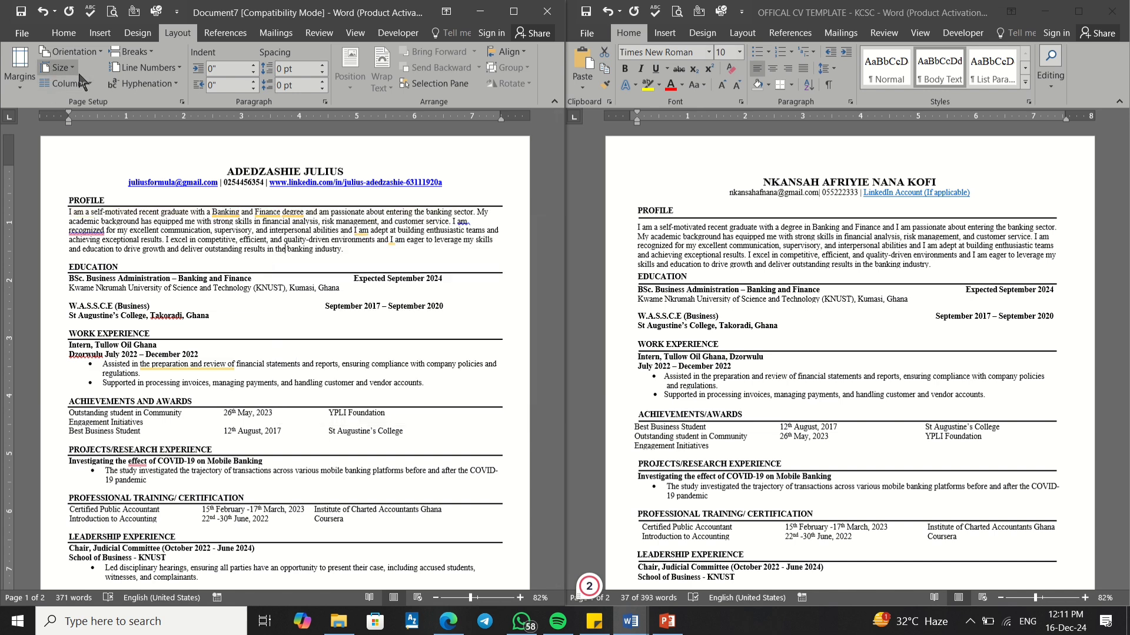
pyautogui.click(30, 83)
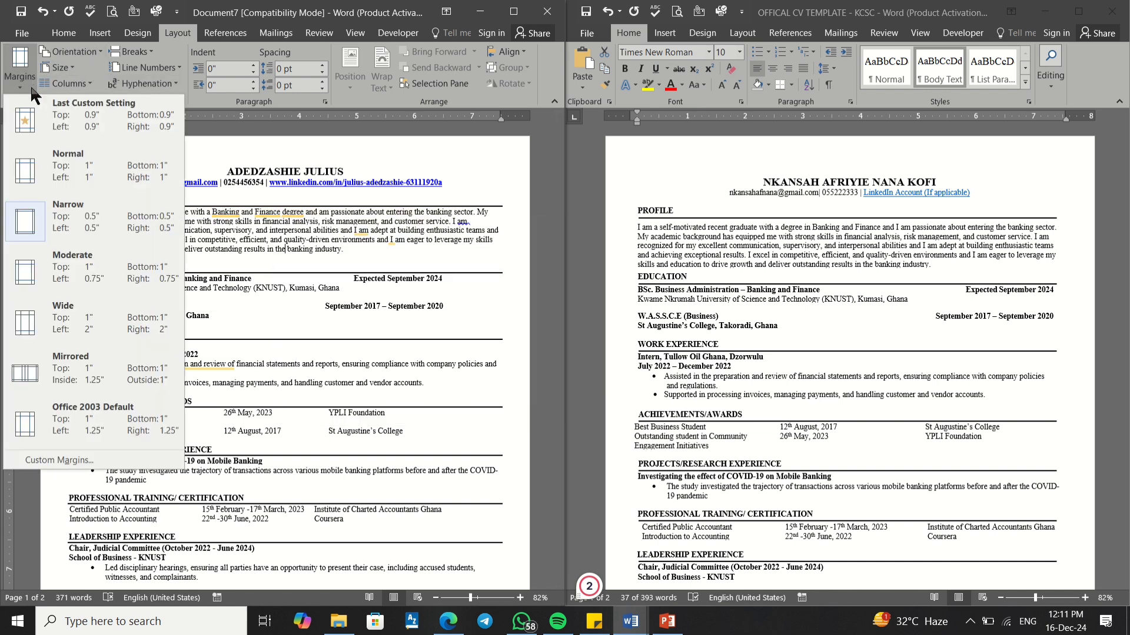
pyautogui.click(67, 461)
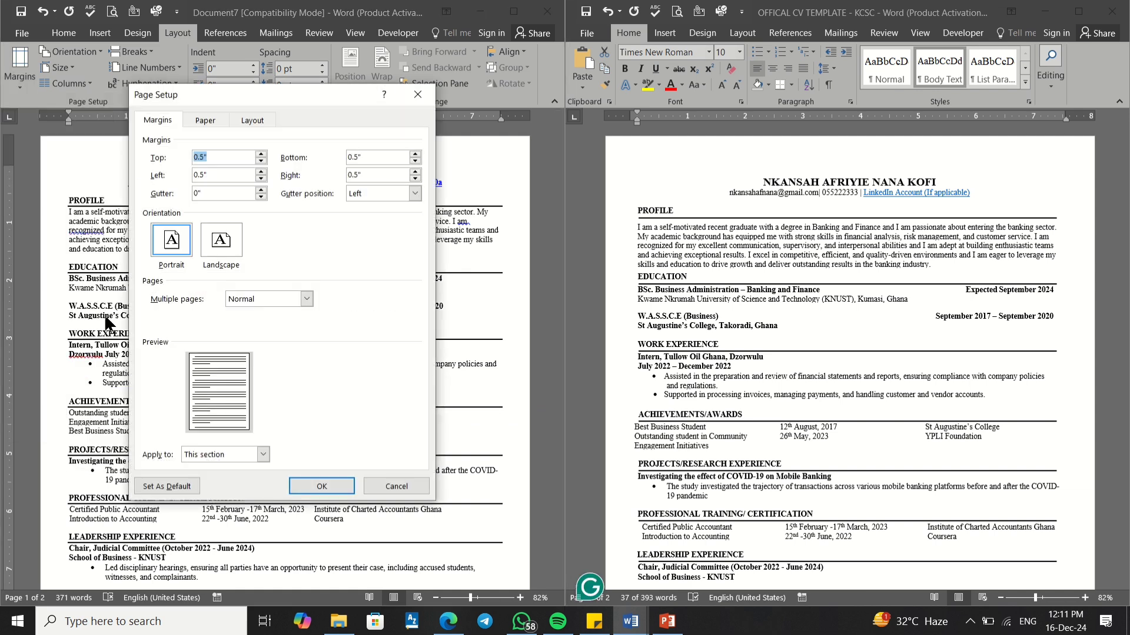
pyautogui.click(202, 156)
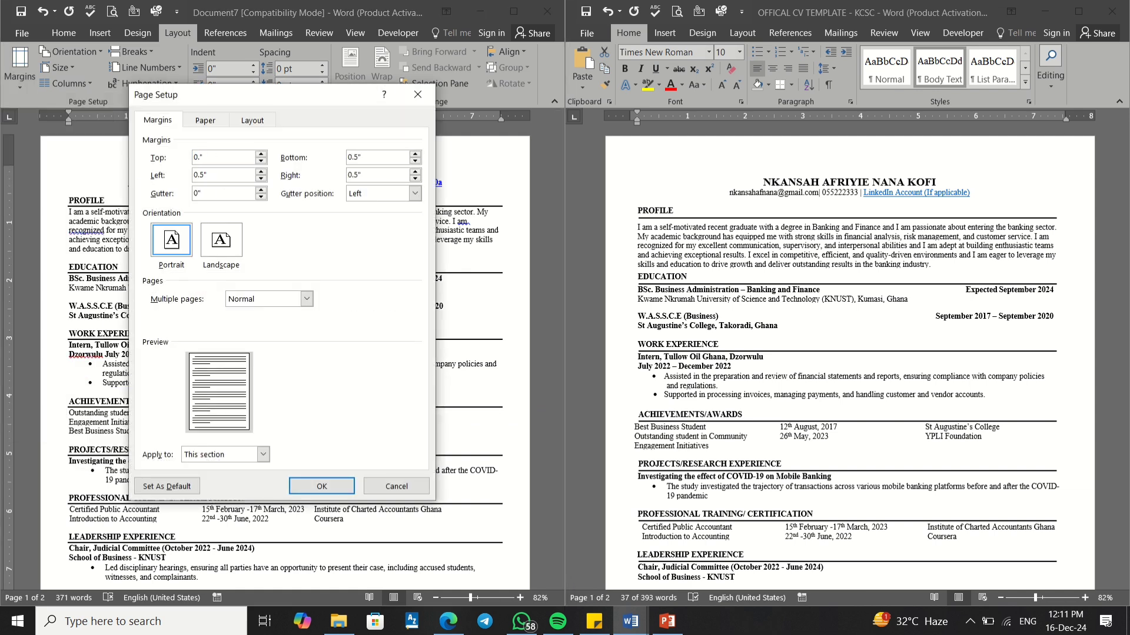
pyautogui.write('7')
pyautogui.click(203, 175)
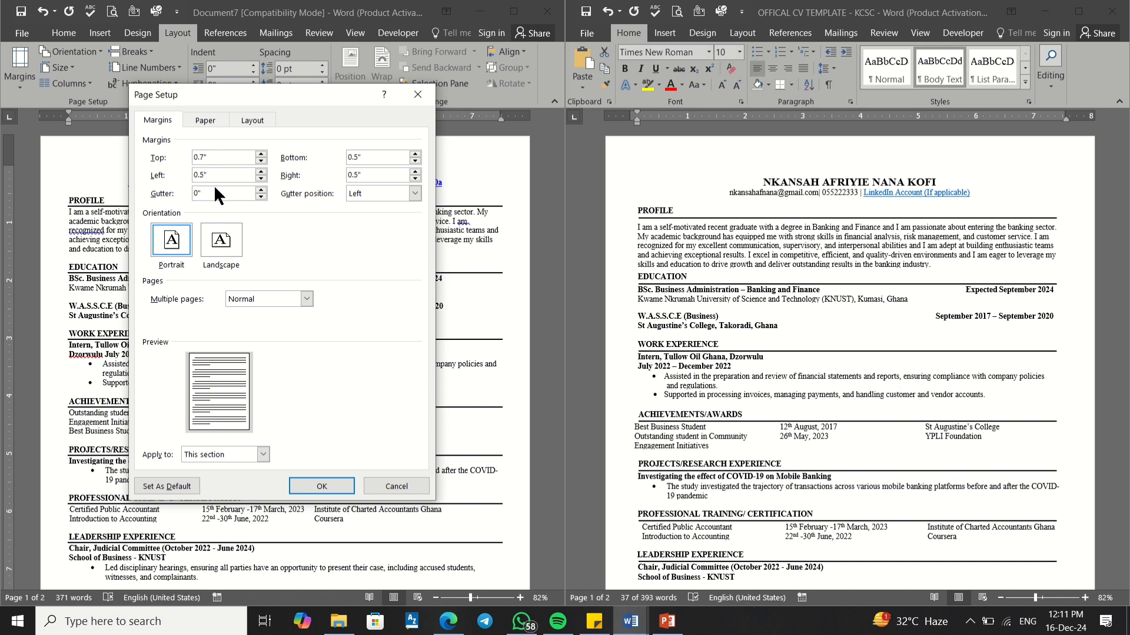
pyautogui.write('77')
pyautogui.click(355, 157)
pyautogui.press('BackSpace')
pyautogui.write('77')
pyautogui.press('Return')
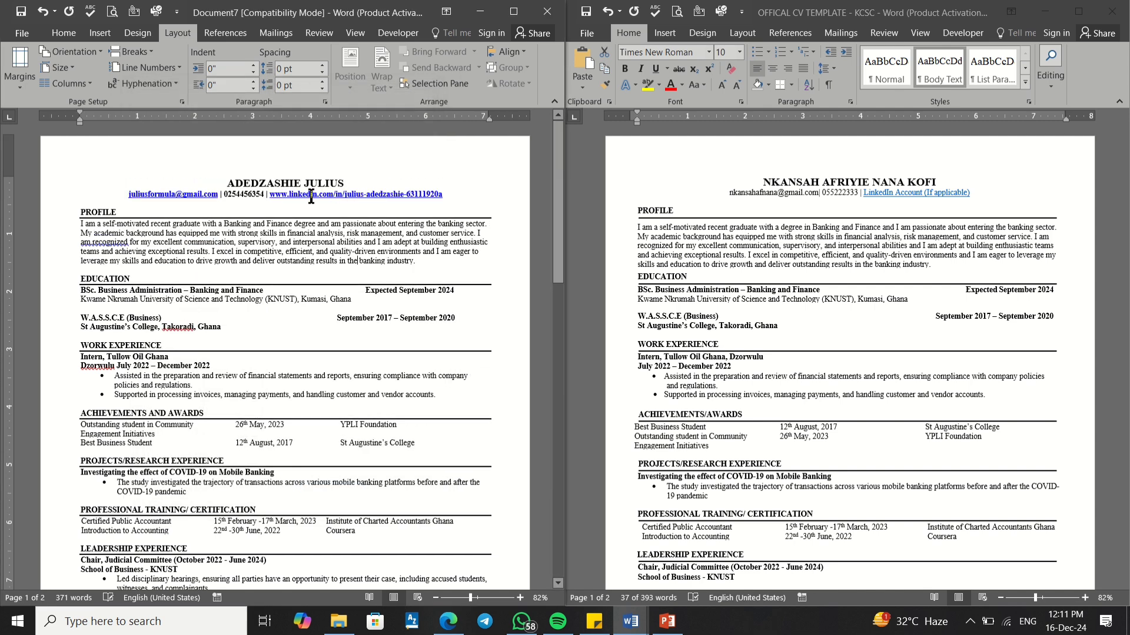
# Step: Apply the Last Custom Setting 0.7-inch margins to page two
pyautogui.scroll(2, 274, 284)
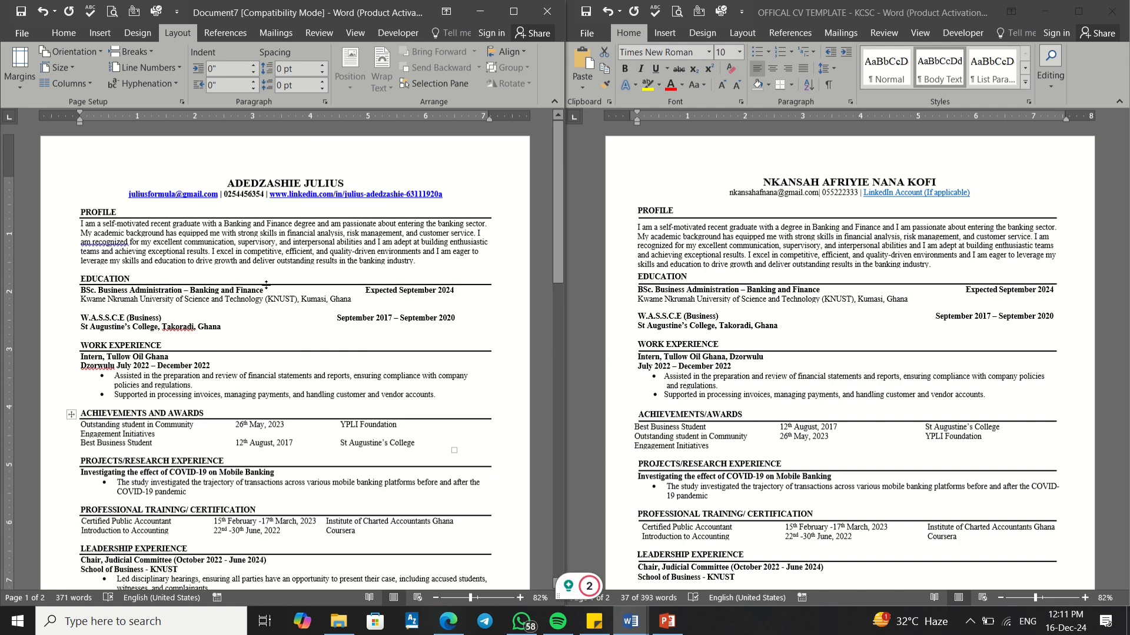
pyautogui.scroll(-12, 260, 285)
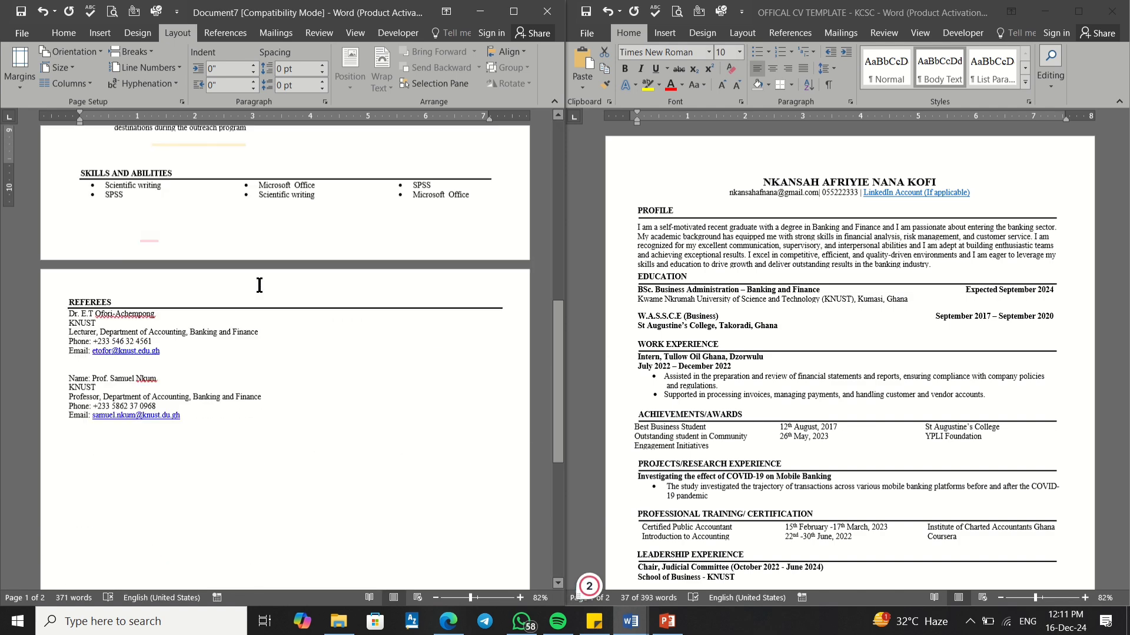
pyautogui.scroll(2, 259, 284)
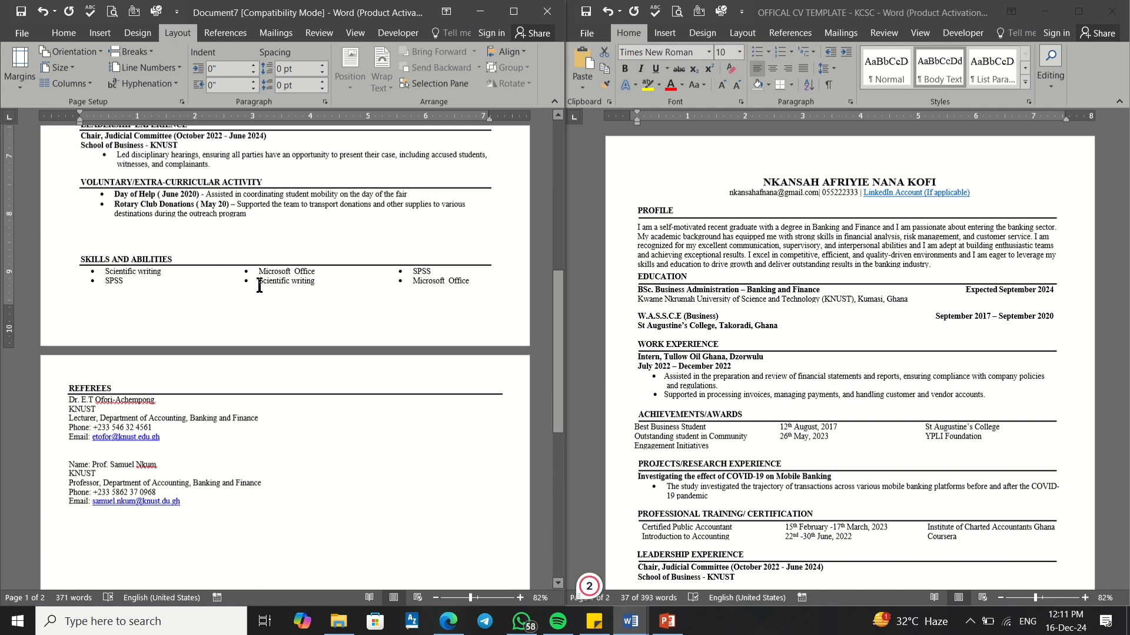
pyautogui.click(140, 501)
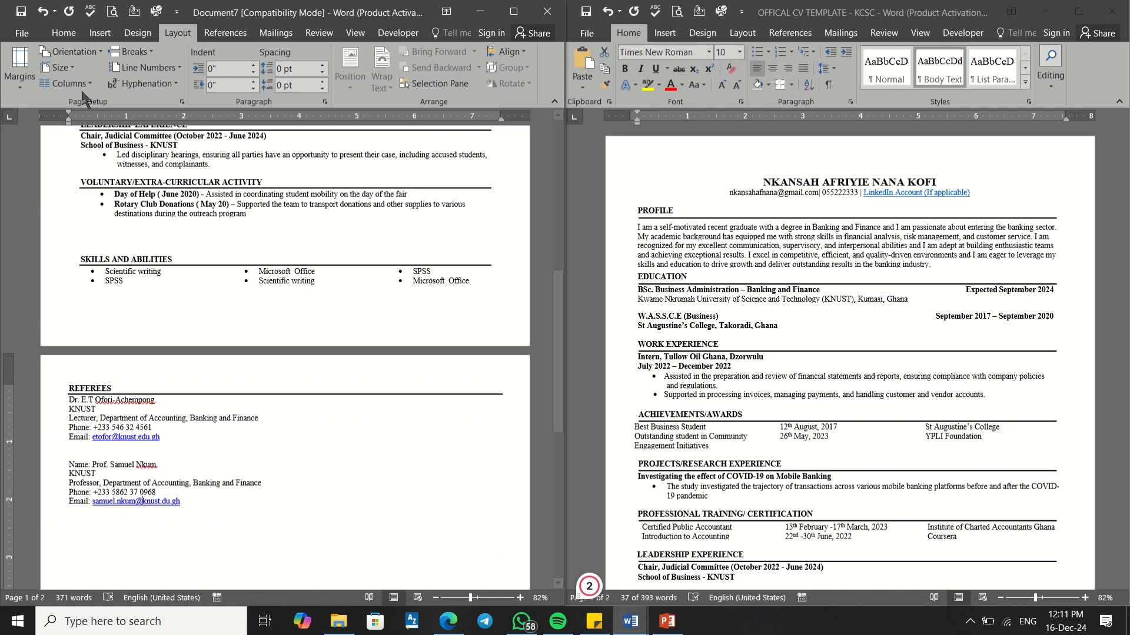
pyautogui.click(20, 77)
pyautogui.click(119, 137)
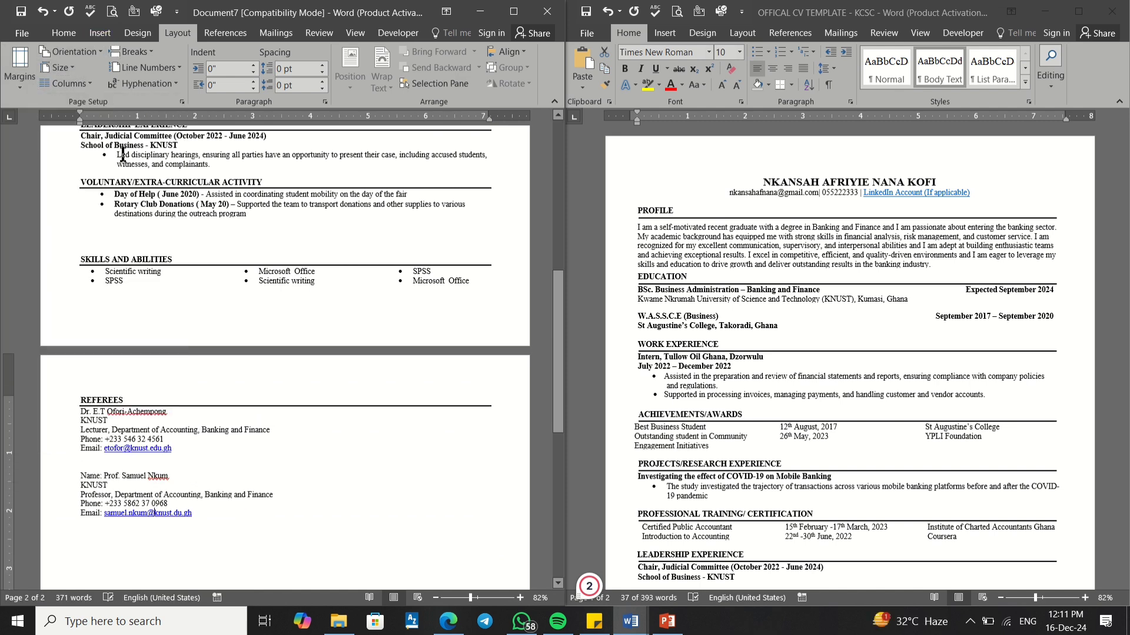
# Step: Scroll back through the CV to check the margins on both pages
pyautogui.scroll(5, 215, 353)
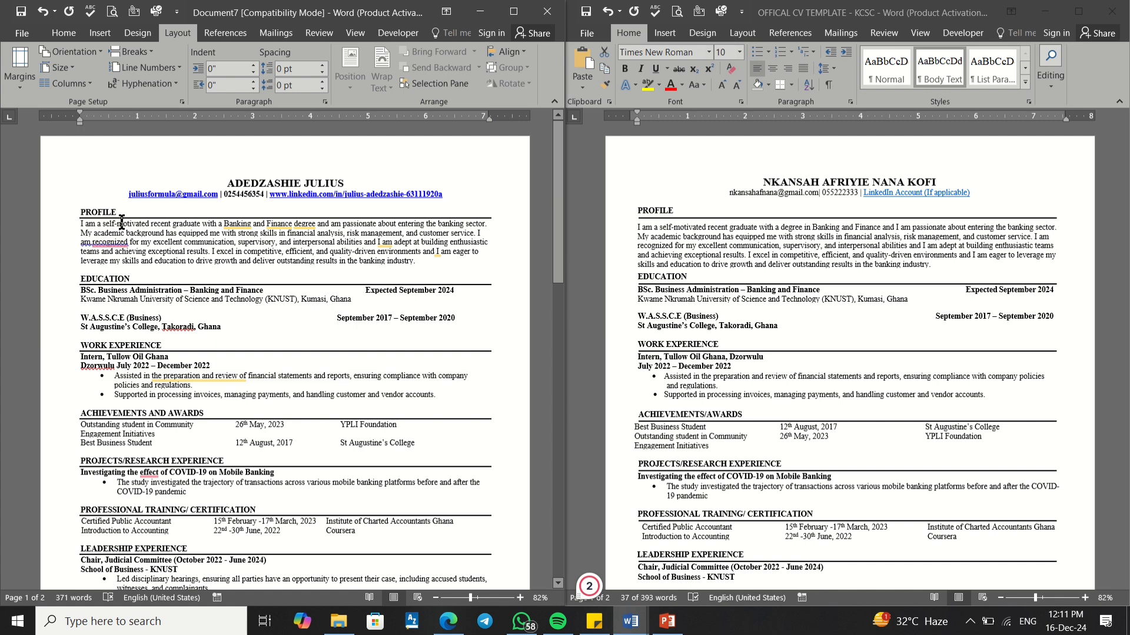
pyautogui.scroll(-5, 127, 226)
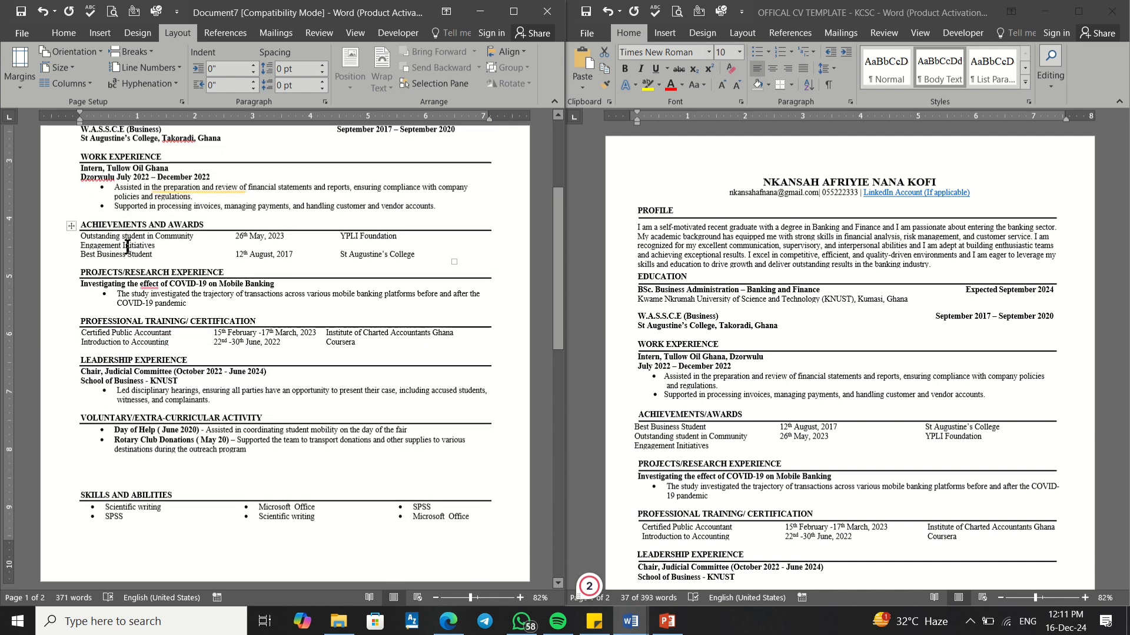
pyautogui.scroll(-1, 125, 246)
pyautogui.scroll(-5, 136, 253)
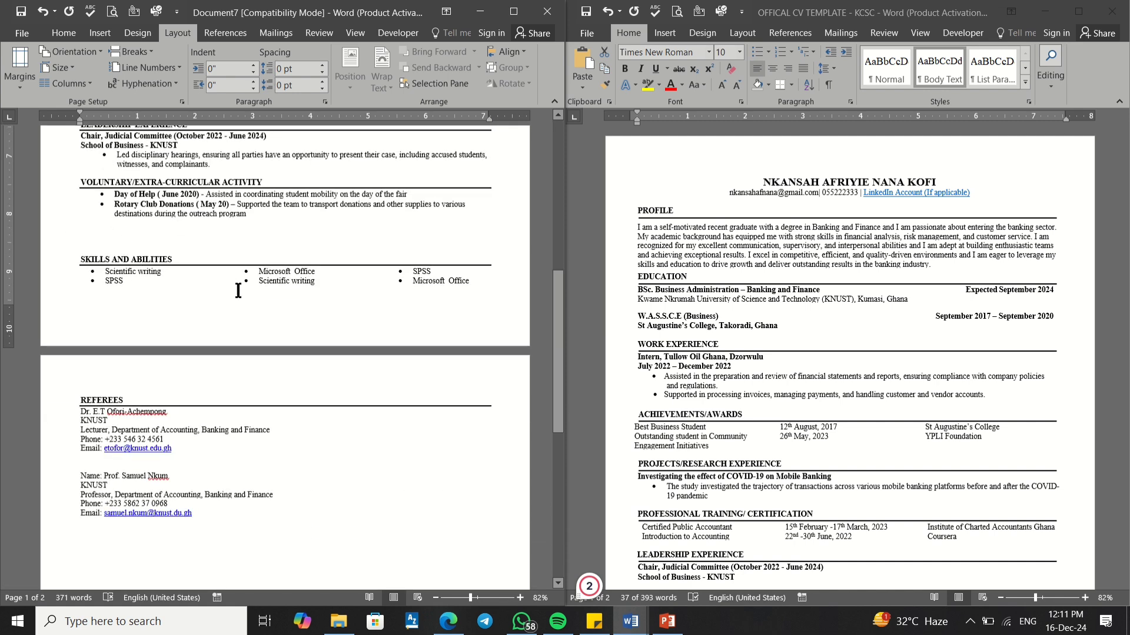
pyautogui.scroll(5, 238, 290)
pyautogui.scroll(2, 238, 290)
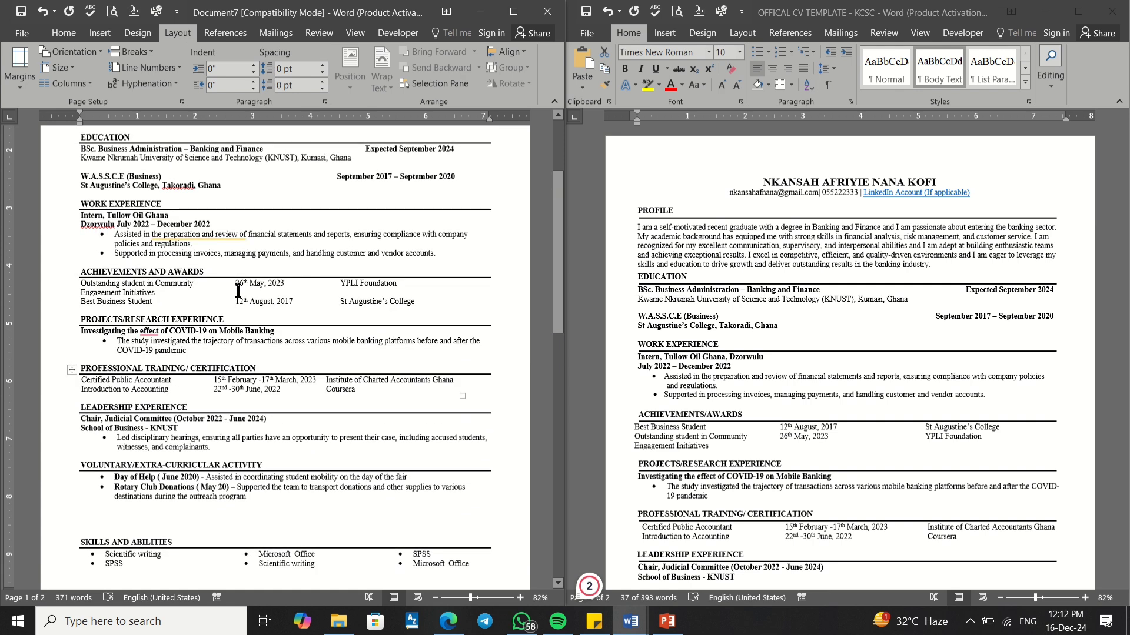
pyautogui.scroll(4, 238, 290)
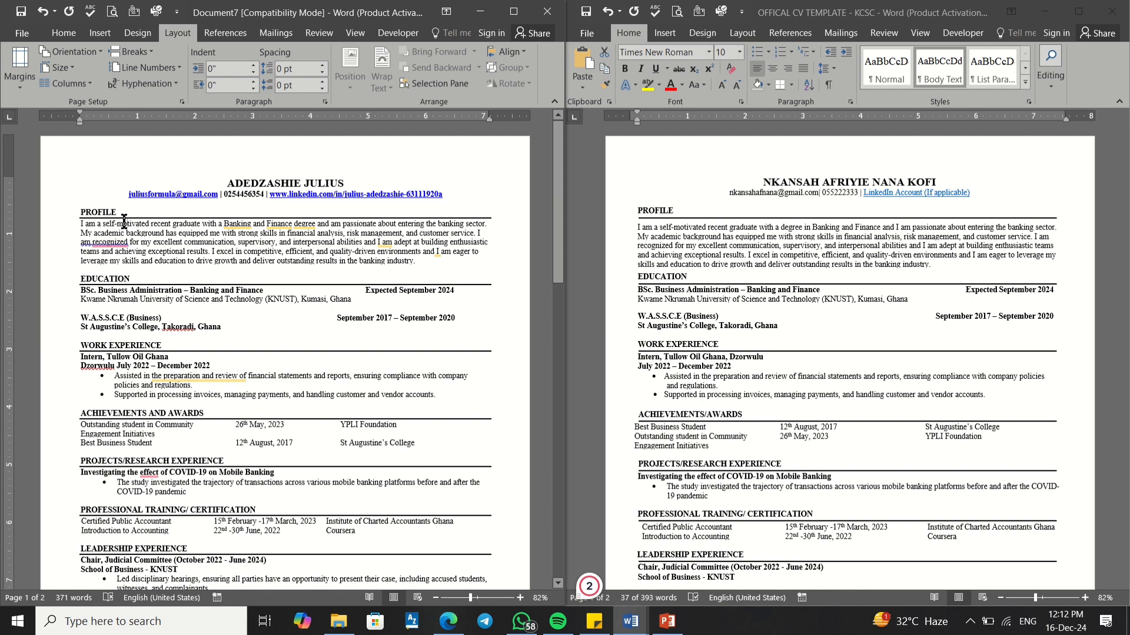
pyautogui.moveTo(114, 242)
pyautogui.moveTo(500, 4)
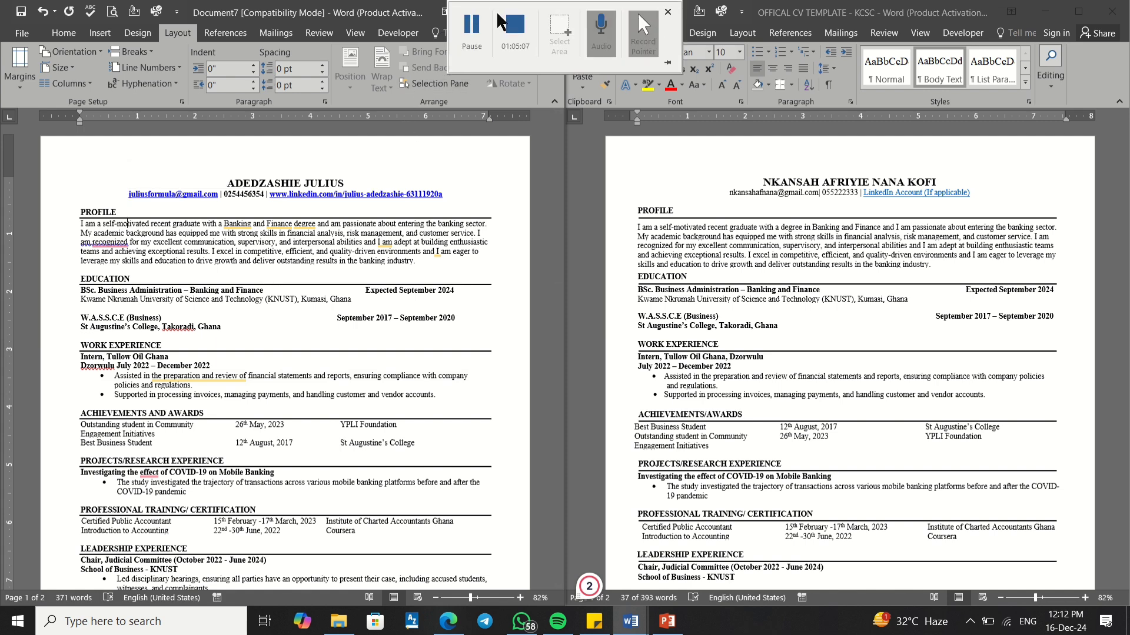